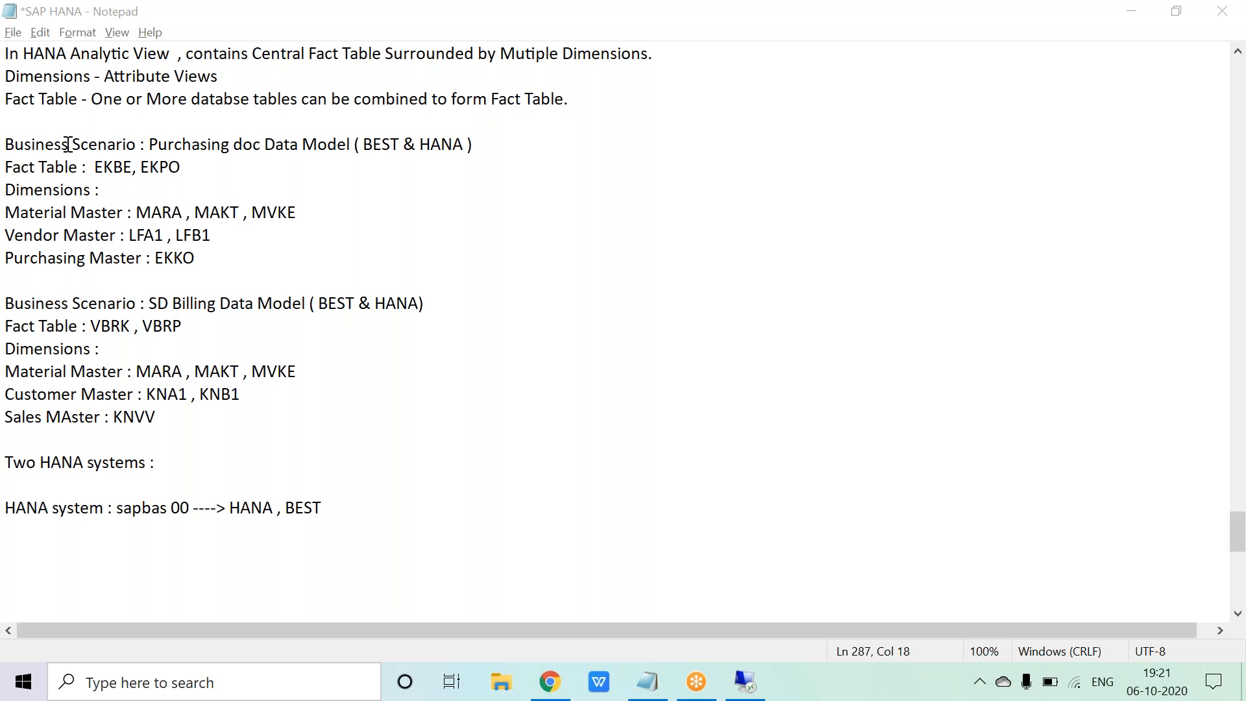
Step: Change "Business" to "Assignment" in the heading of the Purchasing doc Data Model scenario
key(BackSpace)
key(BackSpace)
key(BackSpace)
key(BackSpace)
key(BackSpace)
key(BackSpace)
key(BackSpace)
key(BackSpace)
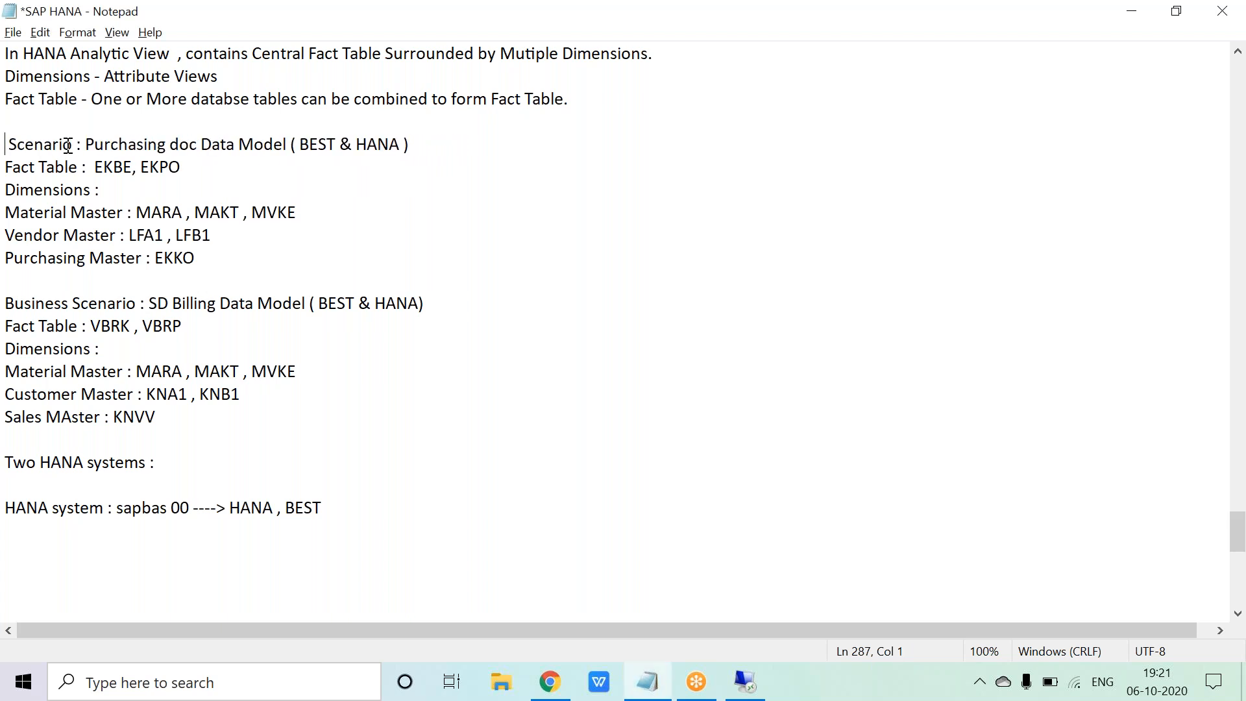
text(Assignmen)
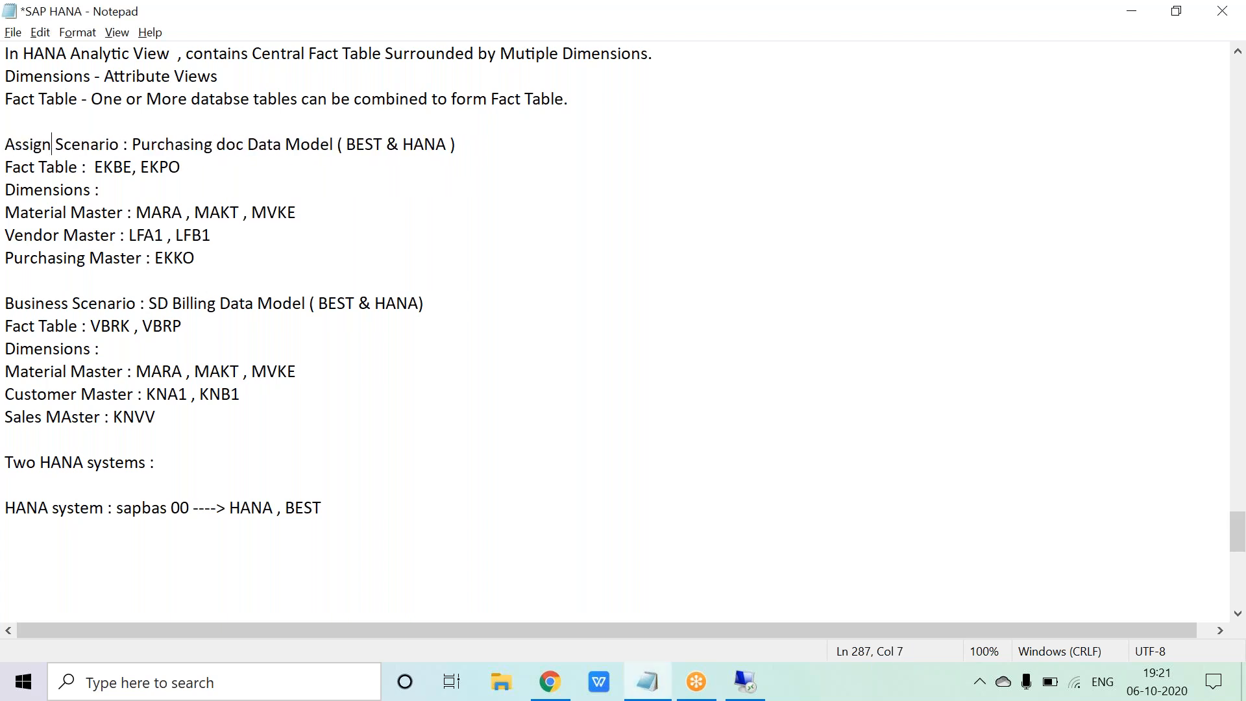
text(t)
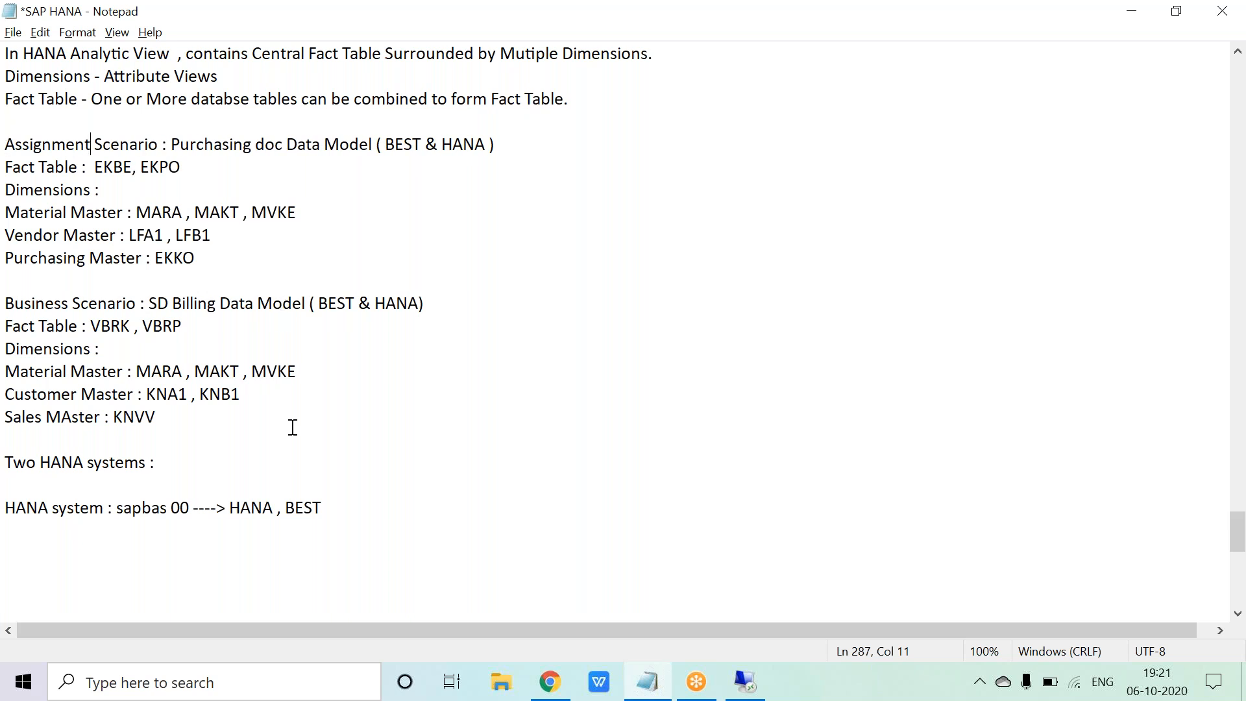
Step: Highlight the SD Billing Data Model scenario in the notes and review its fact table and HANA system line
drag(158, 419, 9, 304)
click(213, 332)
click(377, 502)
Step: Switch to the remote desktop session and close SAP Data Services Designer
key(alt+Tab)
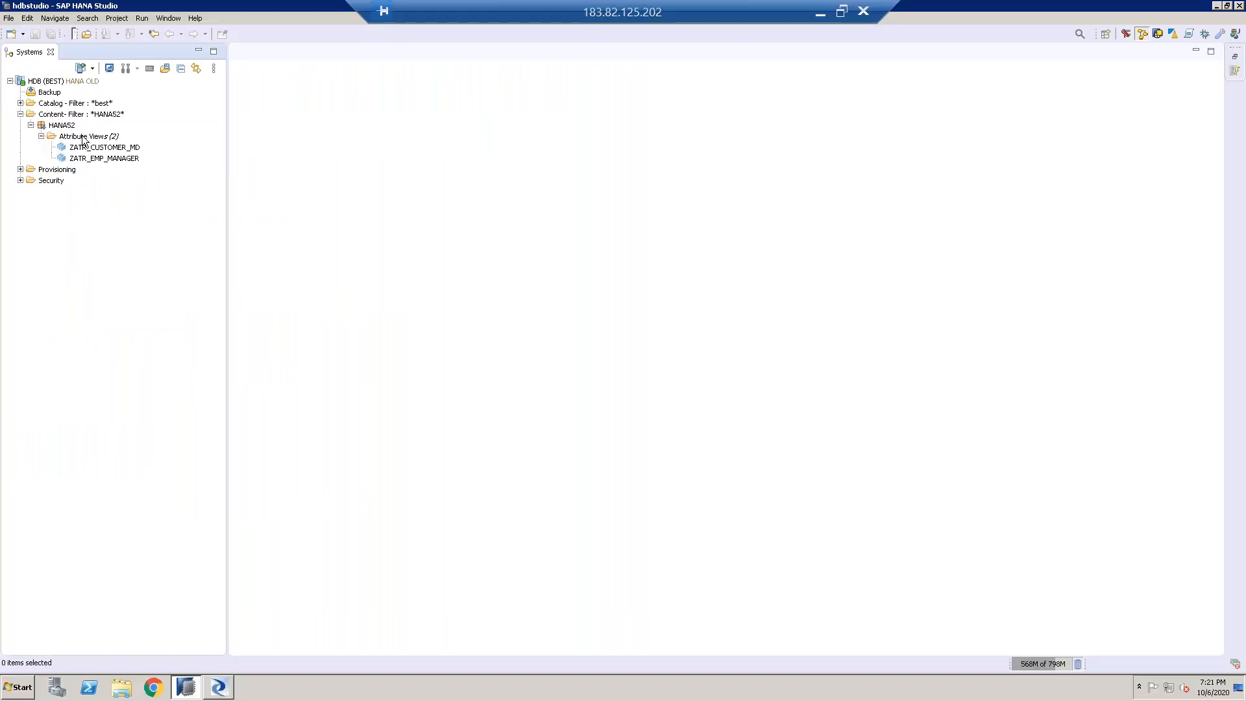
key(alt+Tab)
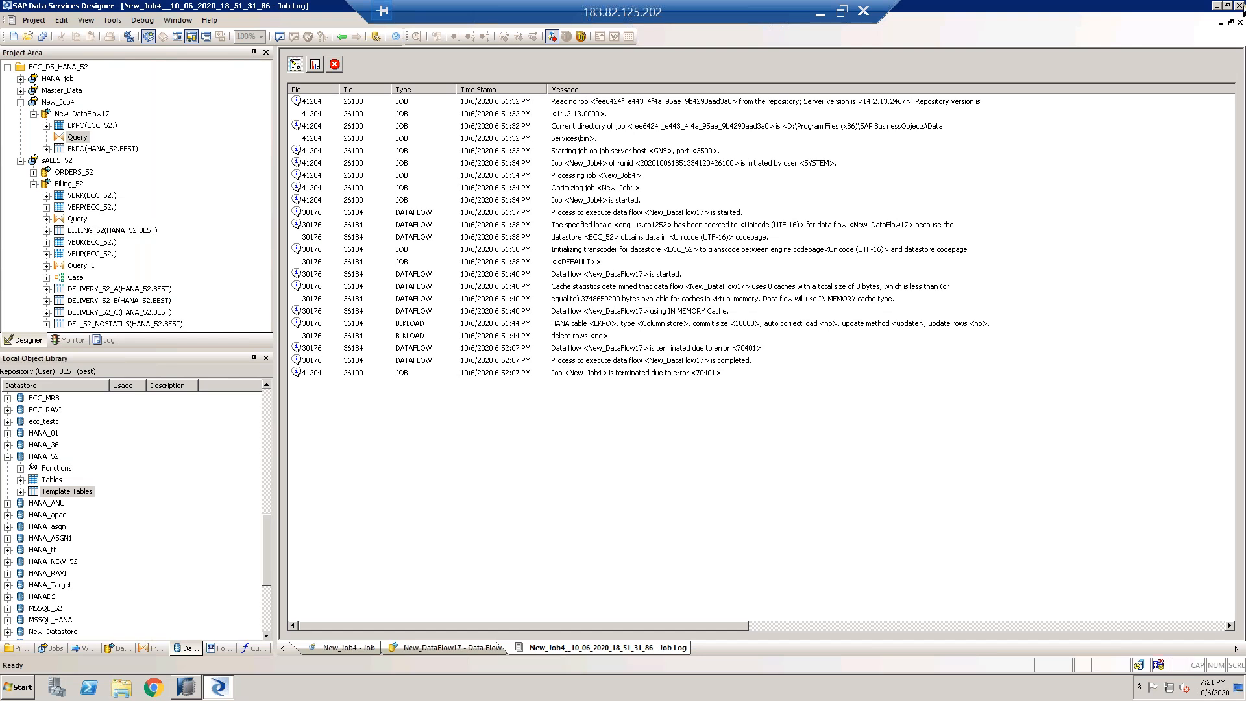
click(1241, 8)
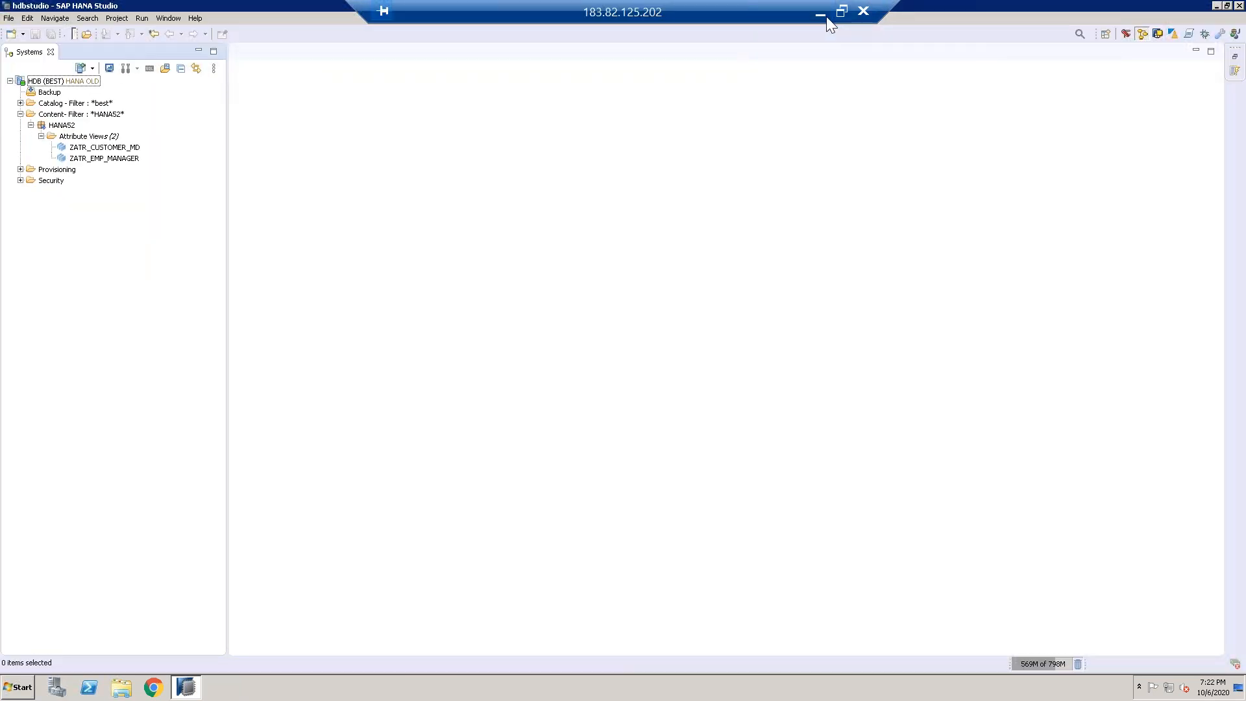
Step: Return to the Notepad notes and review the Material, Customer and Sales Master dimension tables of the billing scenario
click(821, 12)
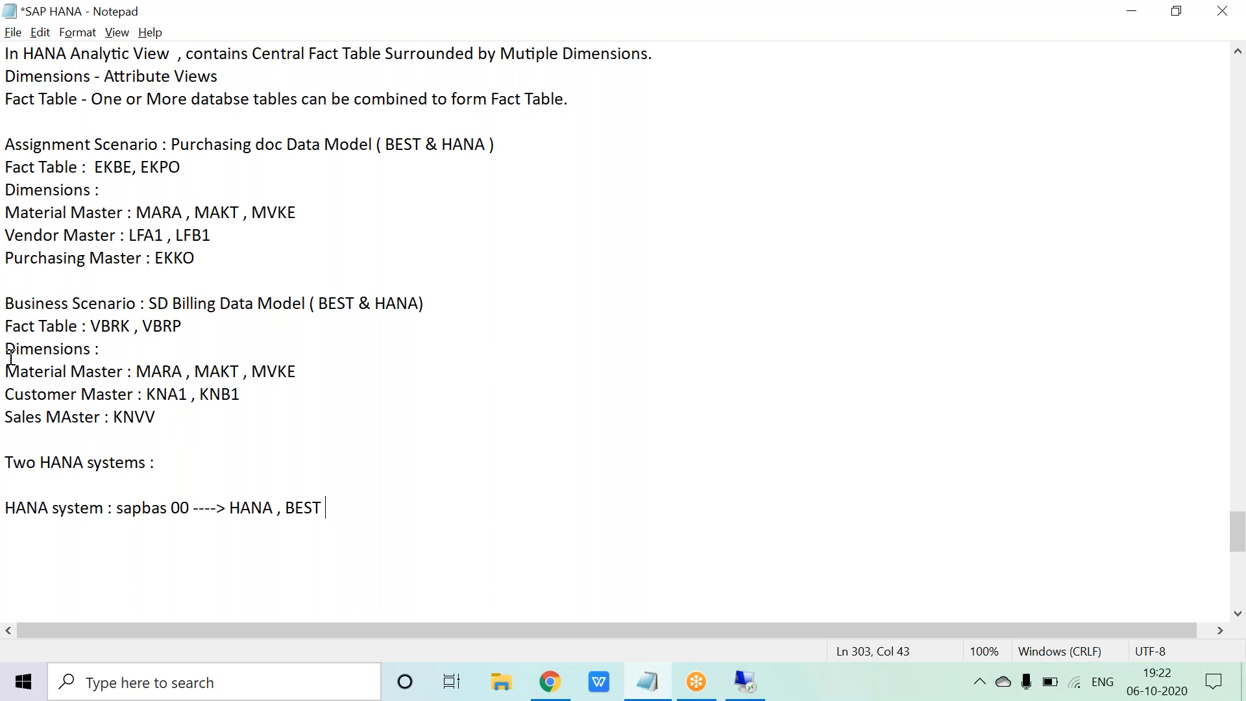
drag(6, 371, 29, 373)
drag(117, 406, 178, 428)
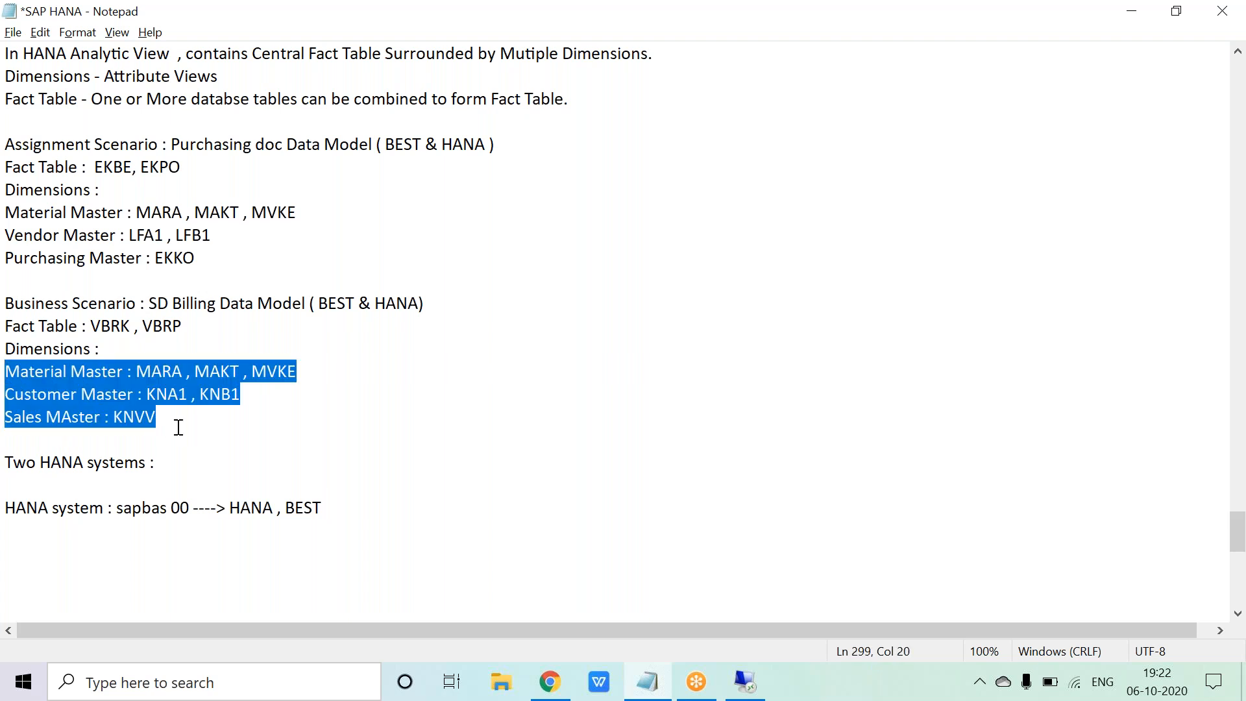
click(179, 428)
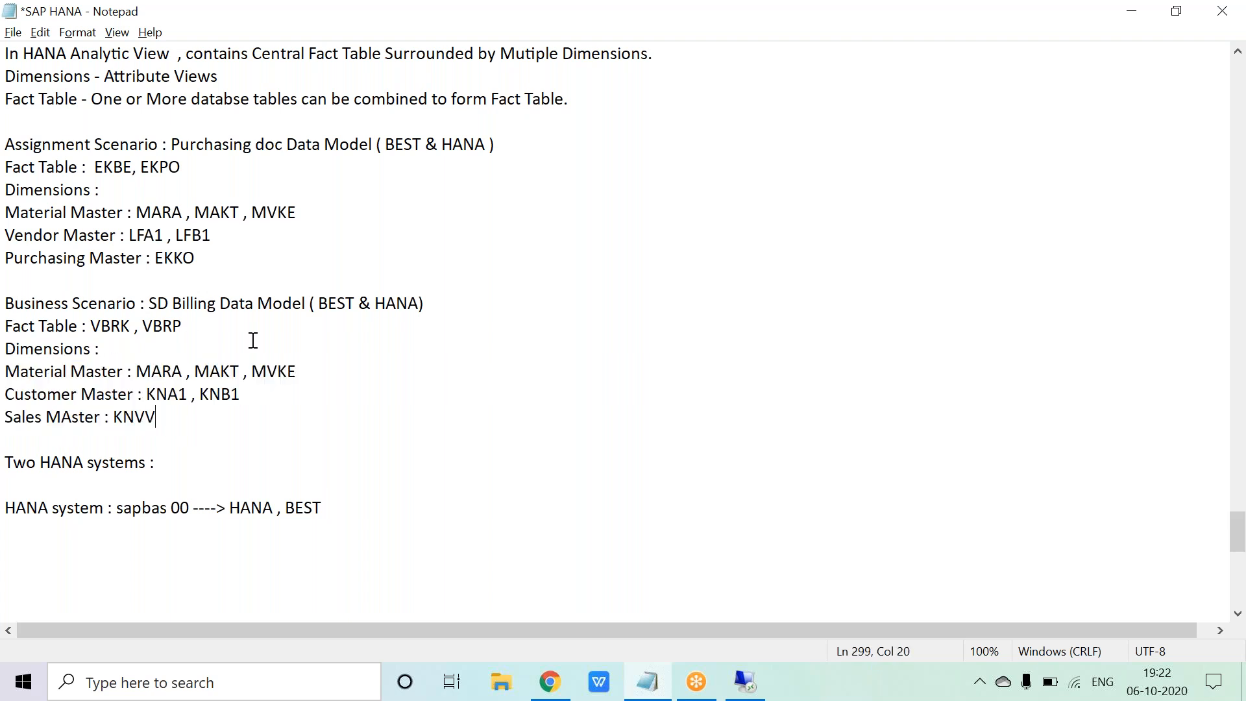
Step: Switch to SAP HANA Studio and start a new package under HANA52 named HANA52.BILLING
key(alt+Tab)
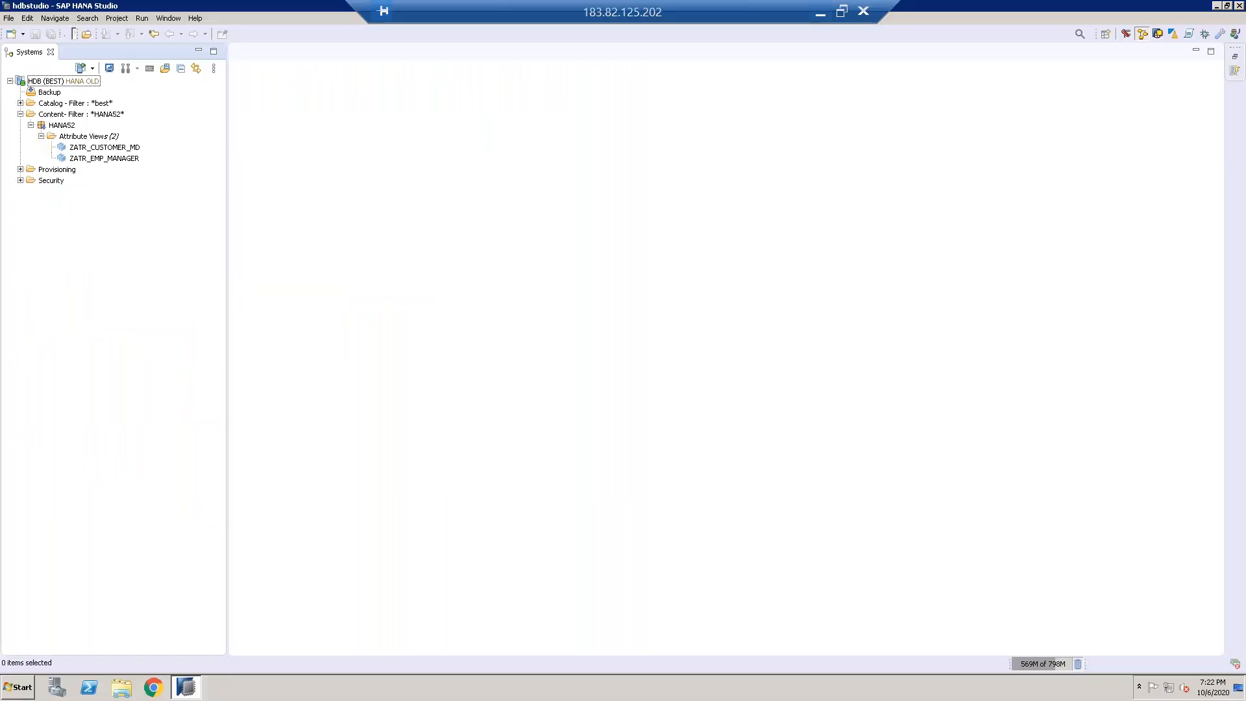
click(97, 138)
click(65, 126)
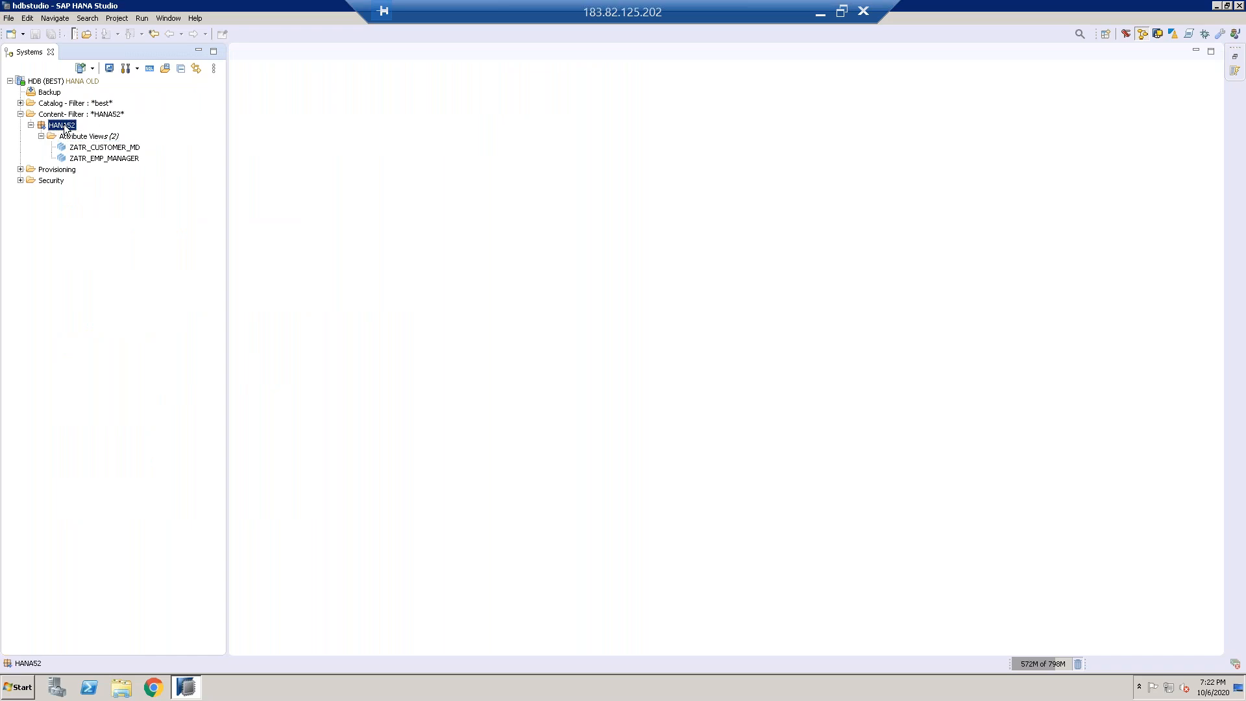
right_click(65, 127)
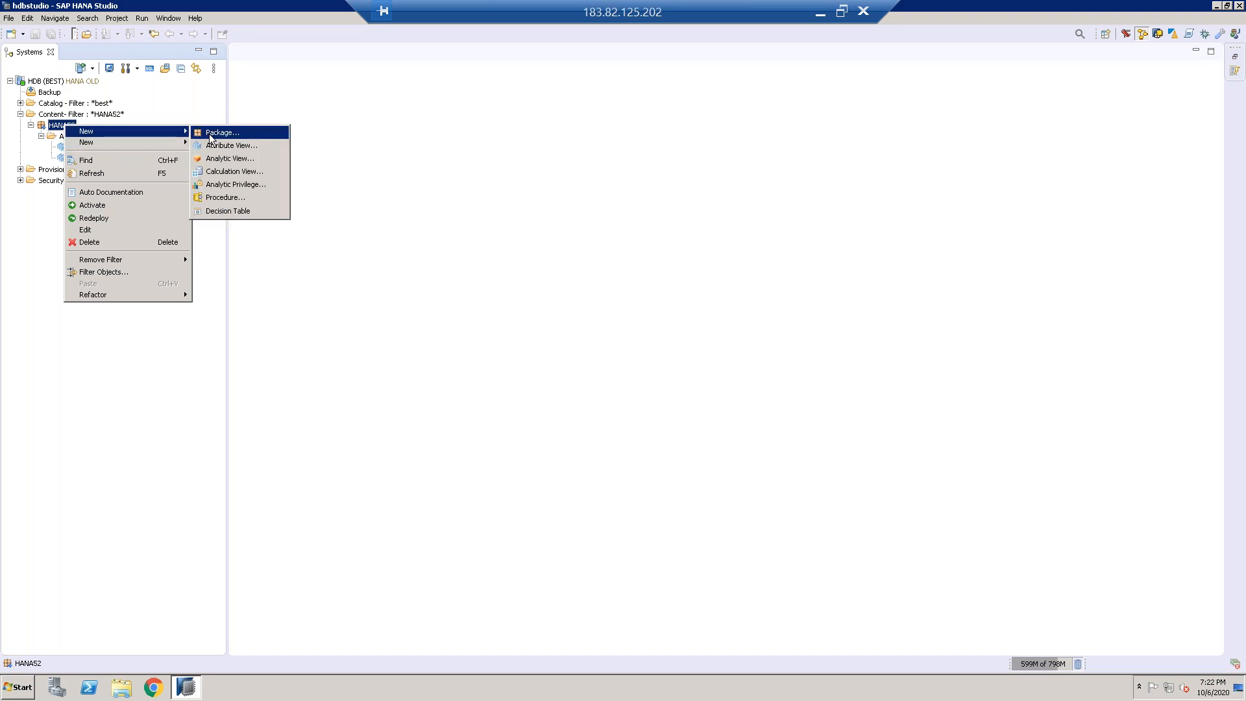
click(209, 133)
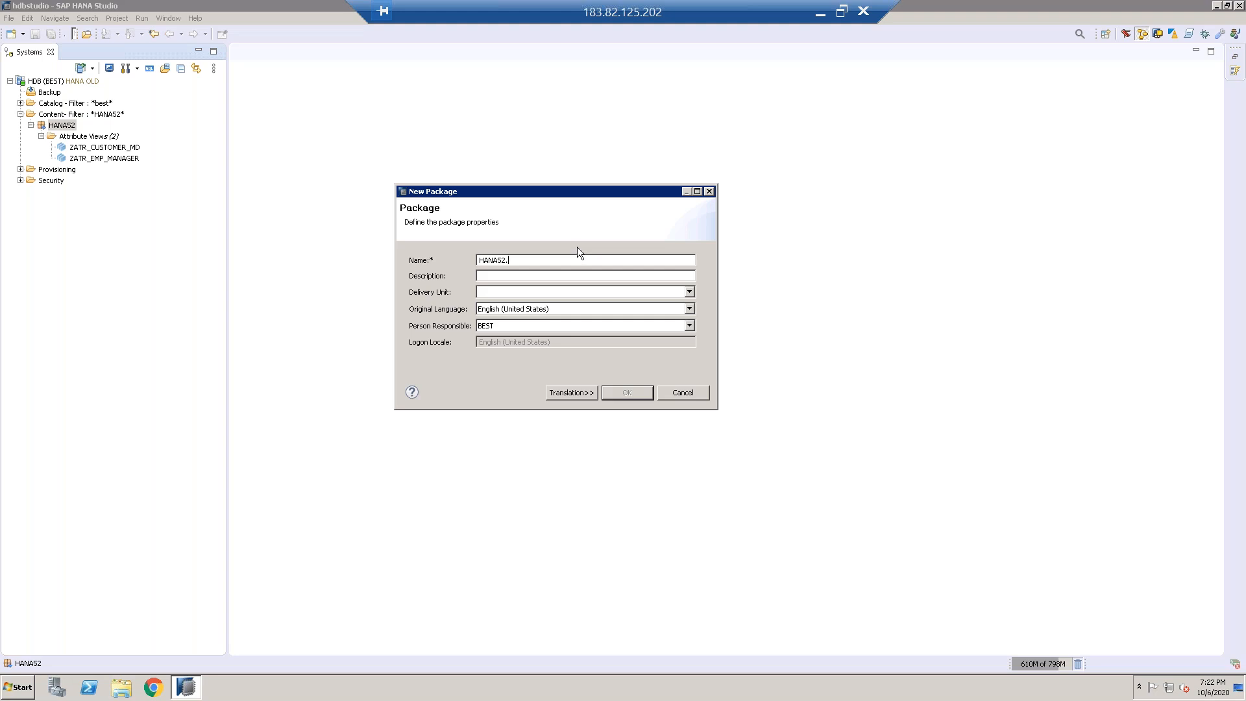
text(BILLING)
Step: Describe the new package as "Sales Orders BIlling Model" and create it
click(582, 274)
click(576, 275)
key(BackSpace)
key(BackSpace)
key(BackSpace)
key(BackSpace)
key(BackSpace)
key(BackSpace)
key(BackSpace)
key(BackSpace)
key(BackSpace)
key(BackSpace)
key(BackSpace)
key(BackSpace)
text(Sales Orders BIlling Model)
click(626, 392)
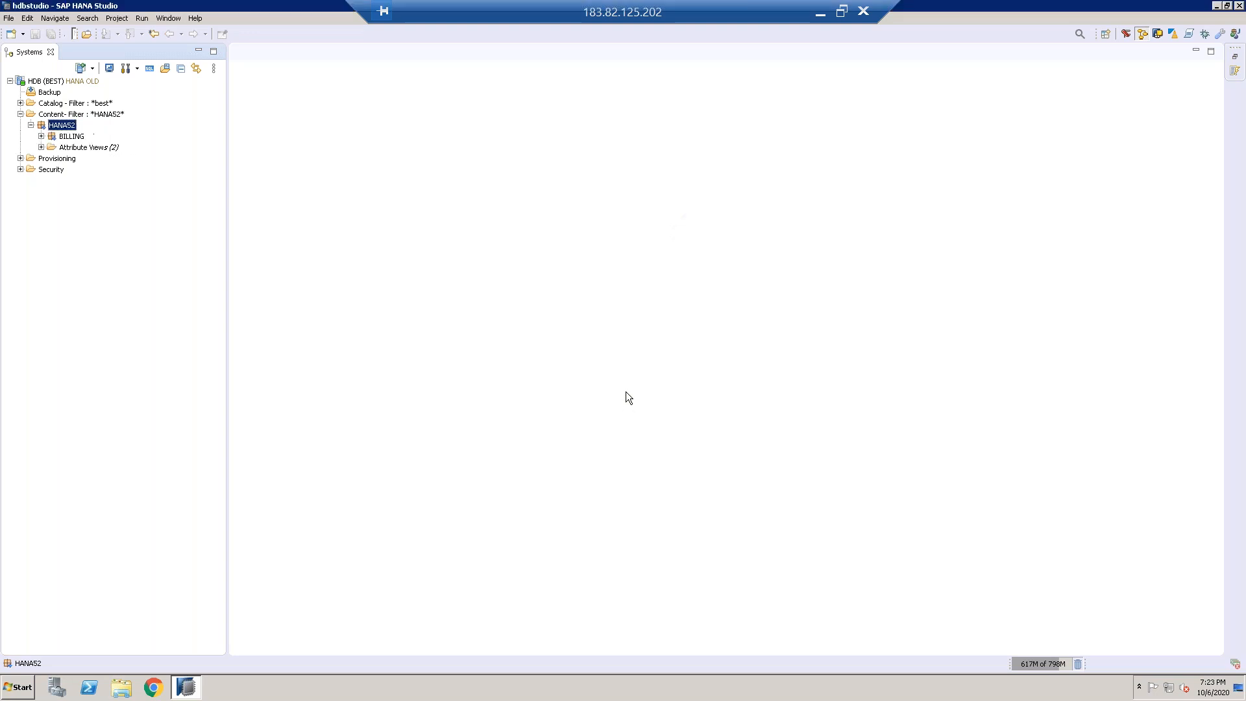
Step: Start a new attribute view in the BILLING package and name it ZATR_MATERIAL_MD
click(71, 137)
right_click(70, 141)
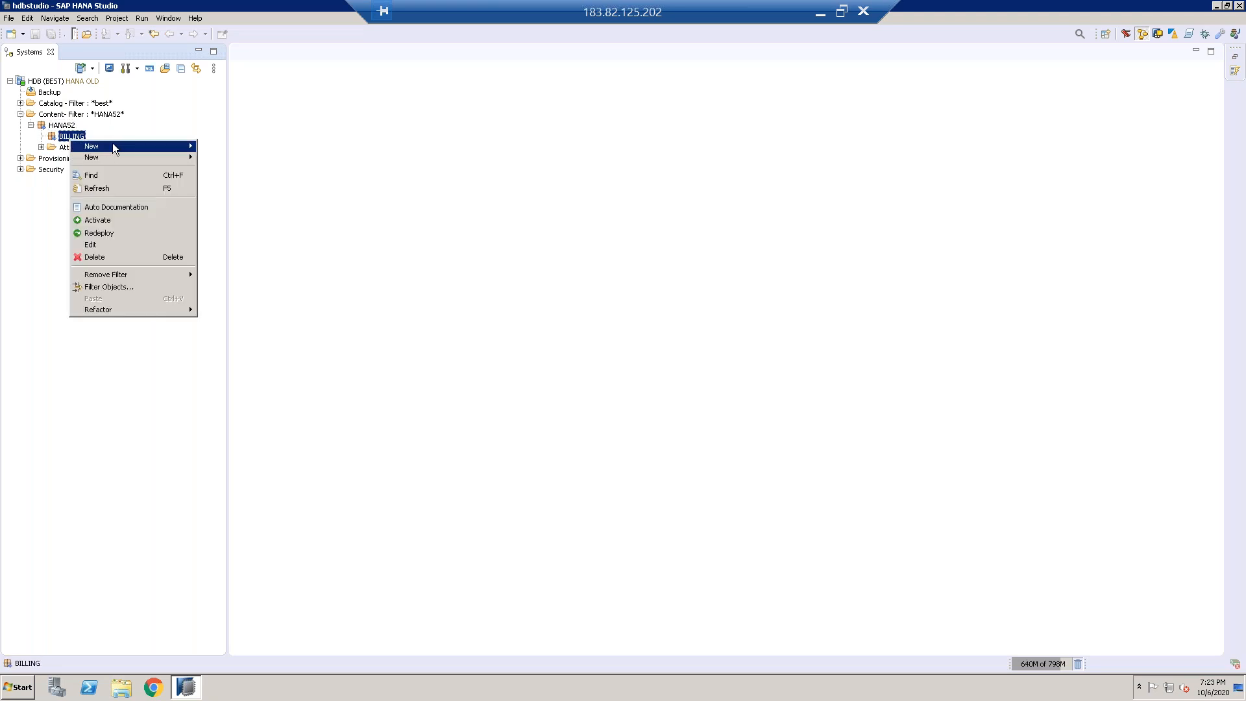
mouse_move(115, 144)
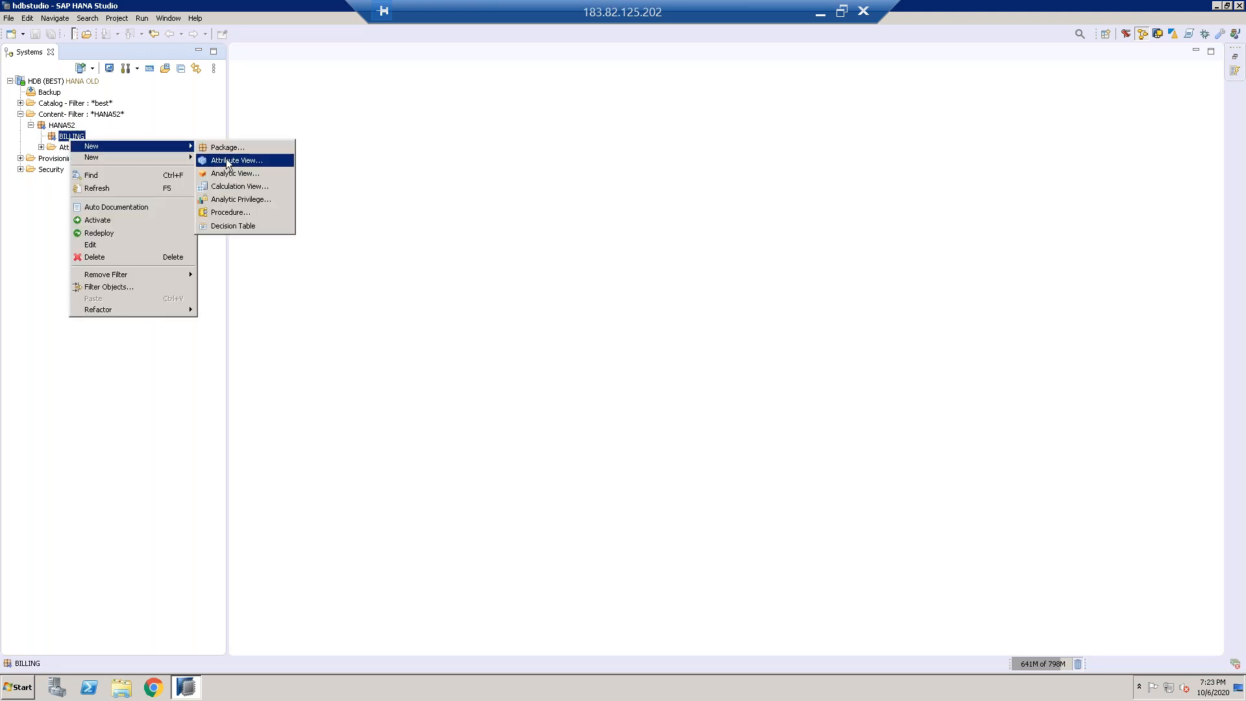
click(227, 163)
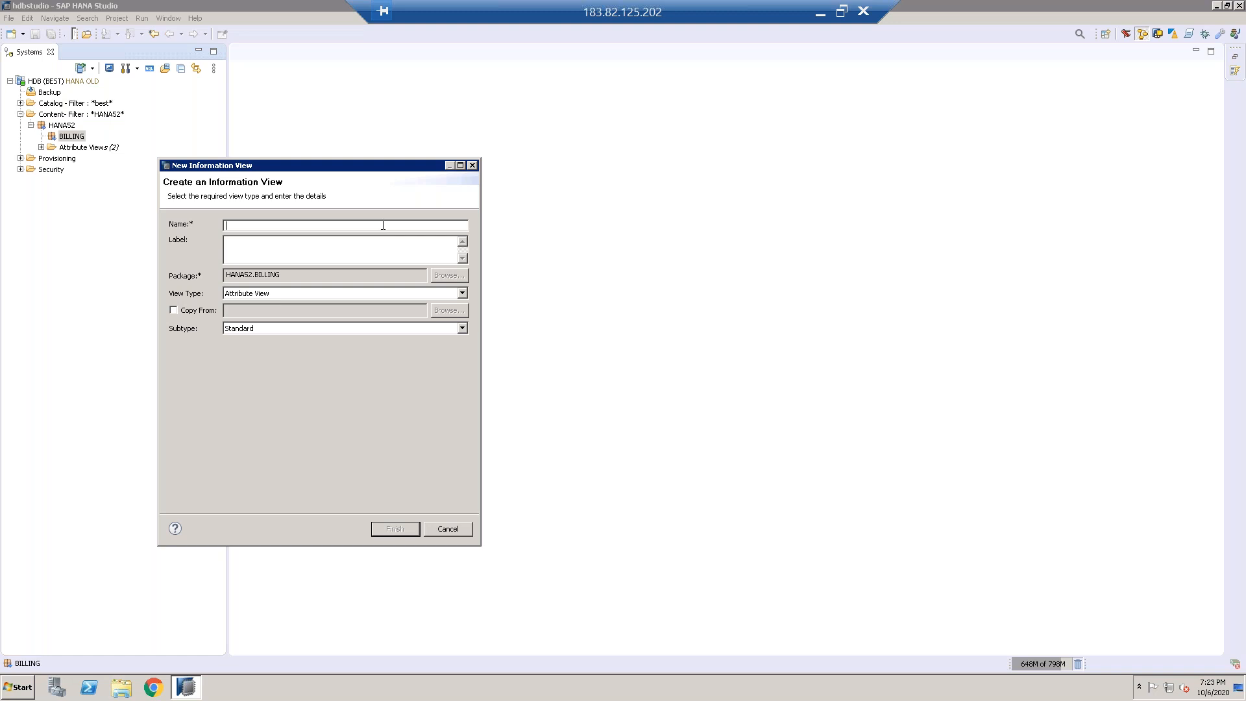
text(Z)
text(ATR)
text(_MAS)
key(BackSpace)
key(BackSpace)
text(TERIAL_MD)
Step: Label the attribute view "Material Master Data MOdel" and create it with the Standard subtype
key(Tab)
text(MSate)
key(BackSpace)
key(BackSpace)
key(BackSpace)
key(BackSpace)
key(BackSpace)
text(Material Master Data MOdel)
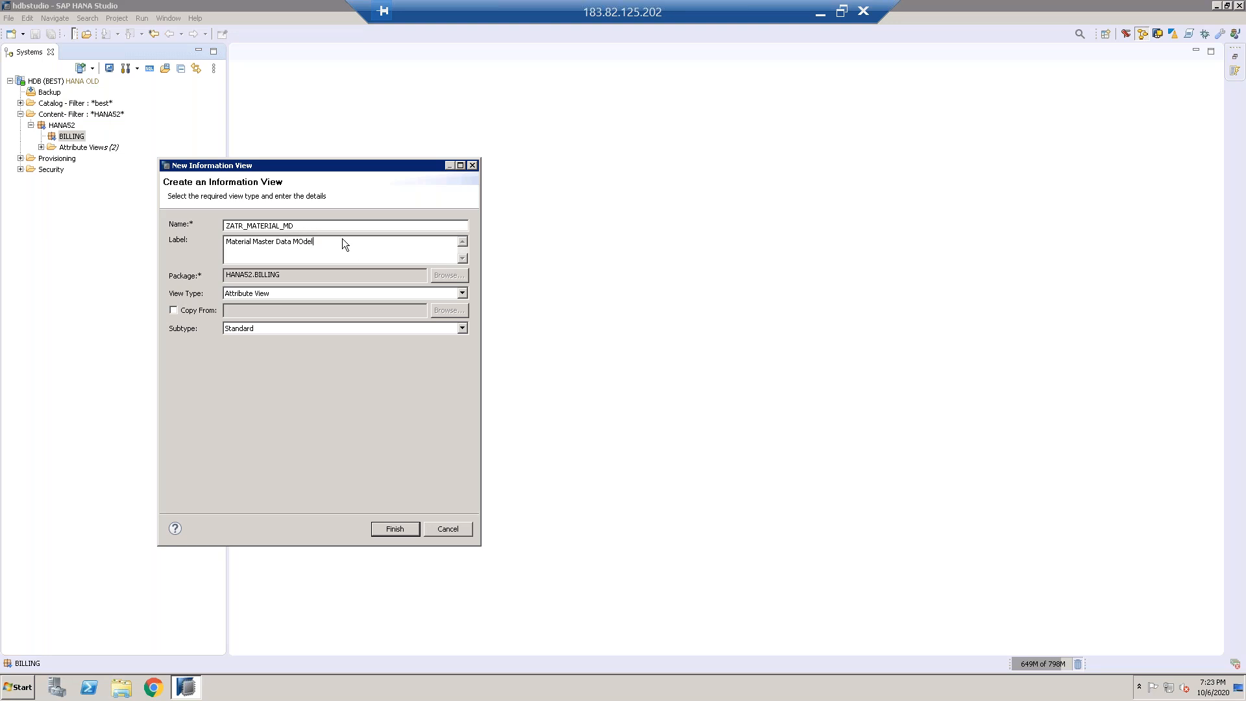
click(394, 529)
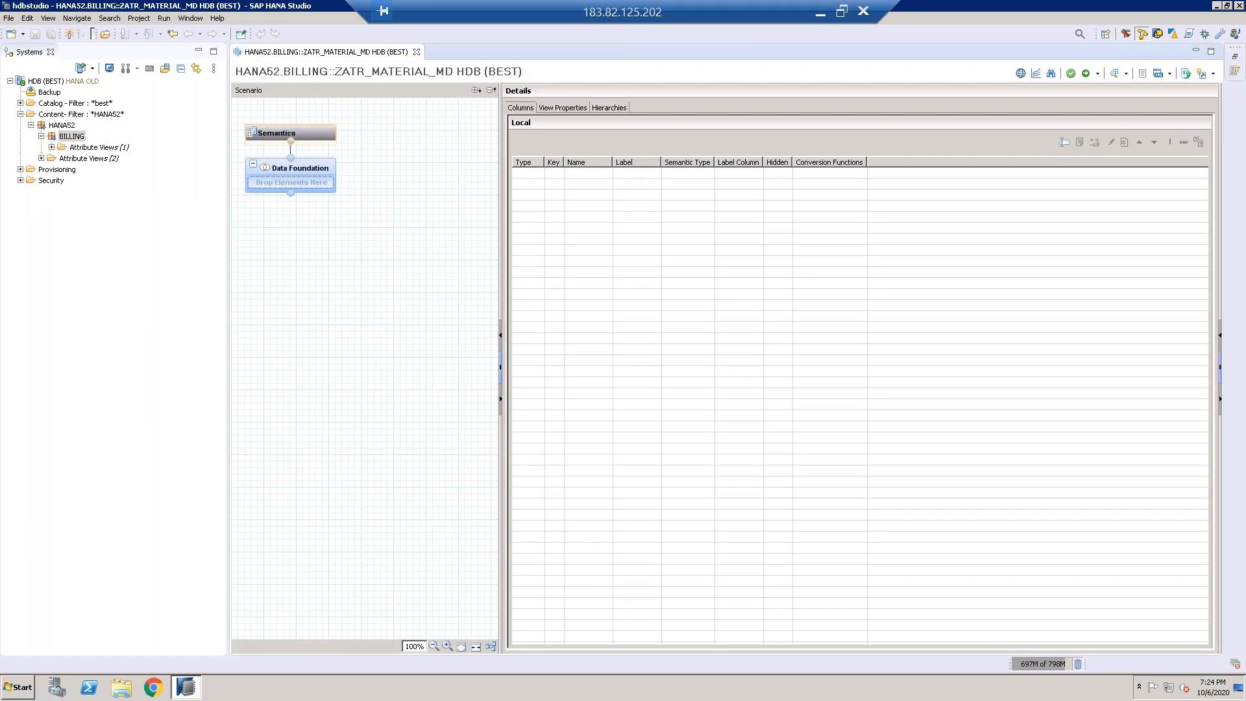
Step: Check the required material tables in the notes and add the MARA table from the BEST schema to the Data Foundation
click(821, 13)
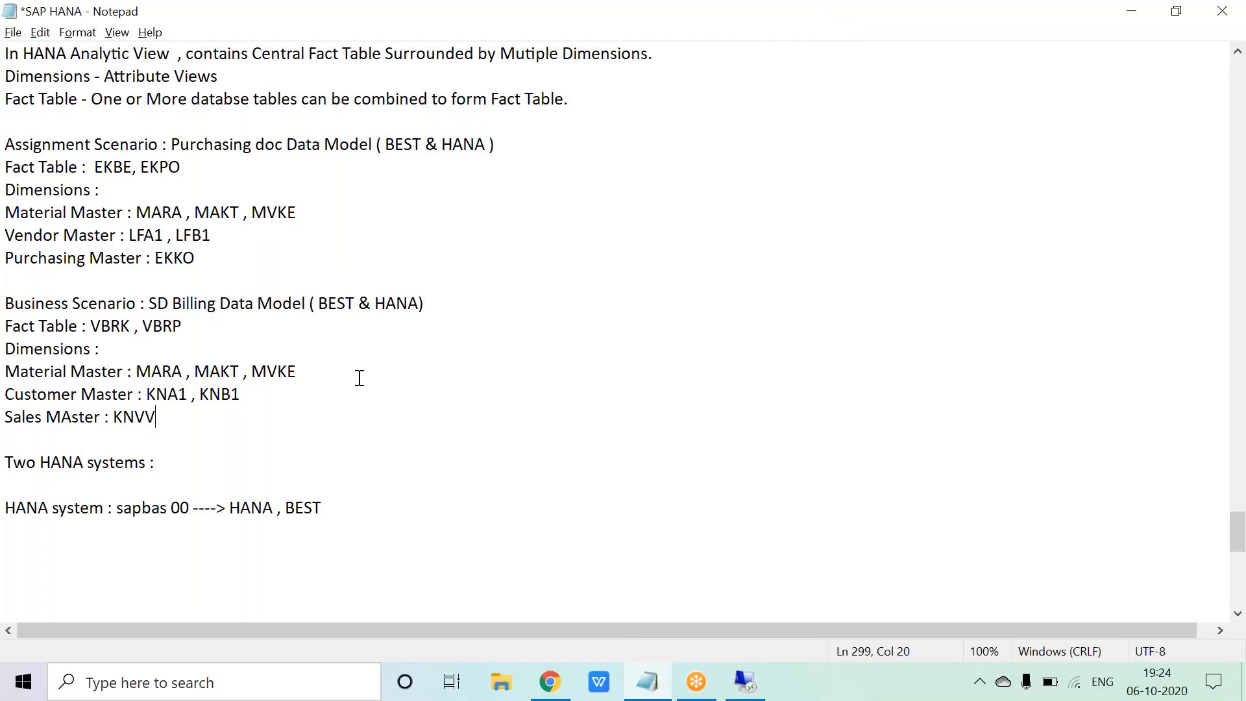
key(alt+Tab)
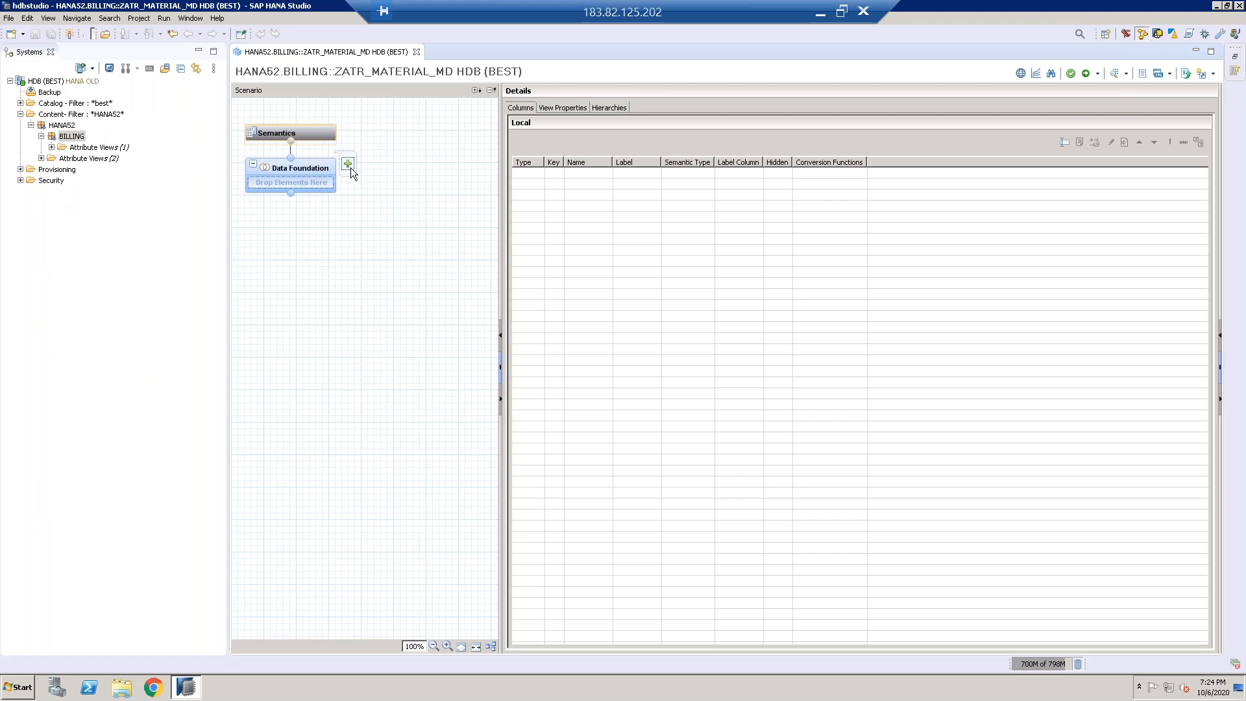
click(351, 167)
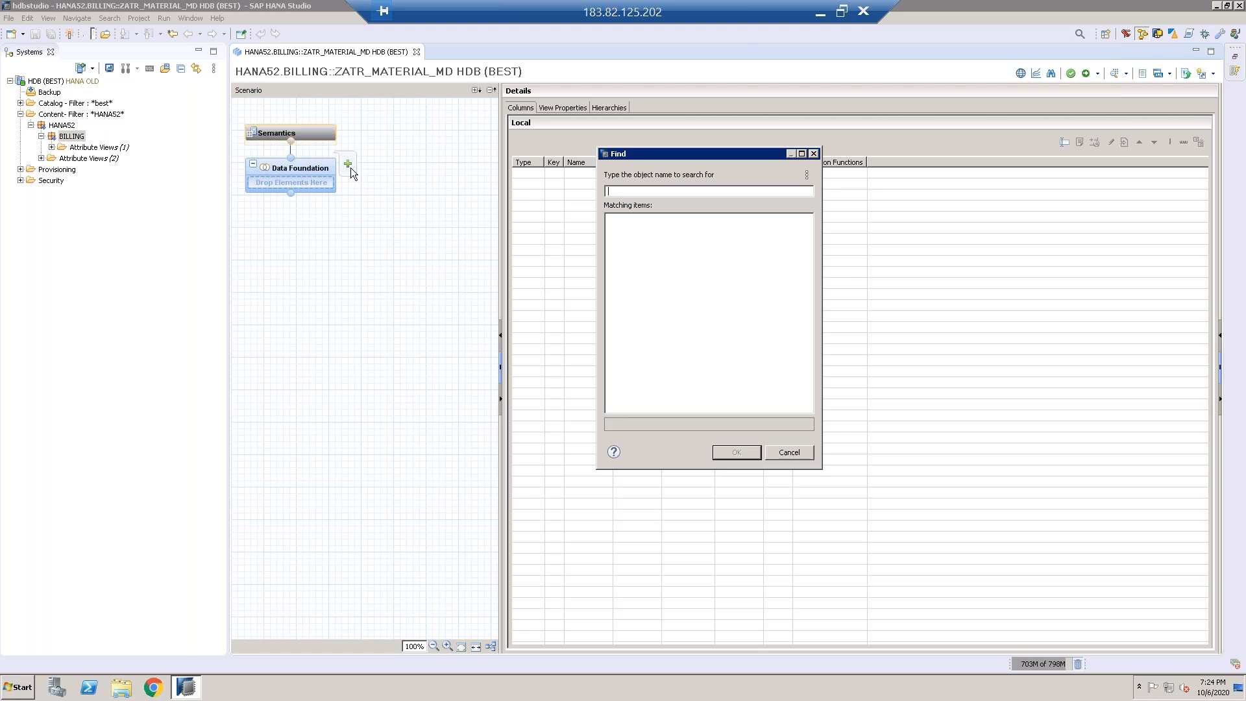
text(RA)
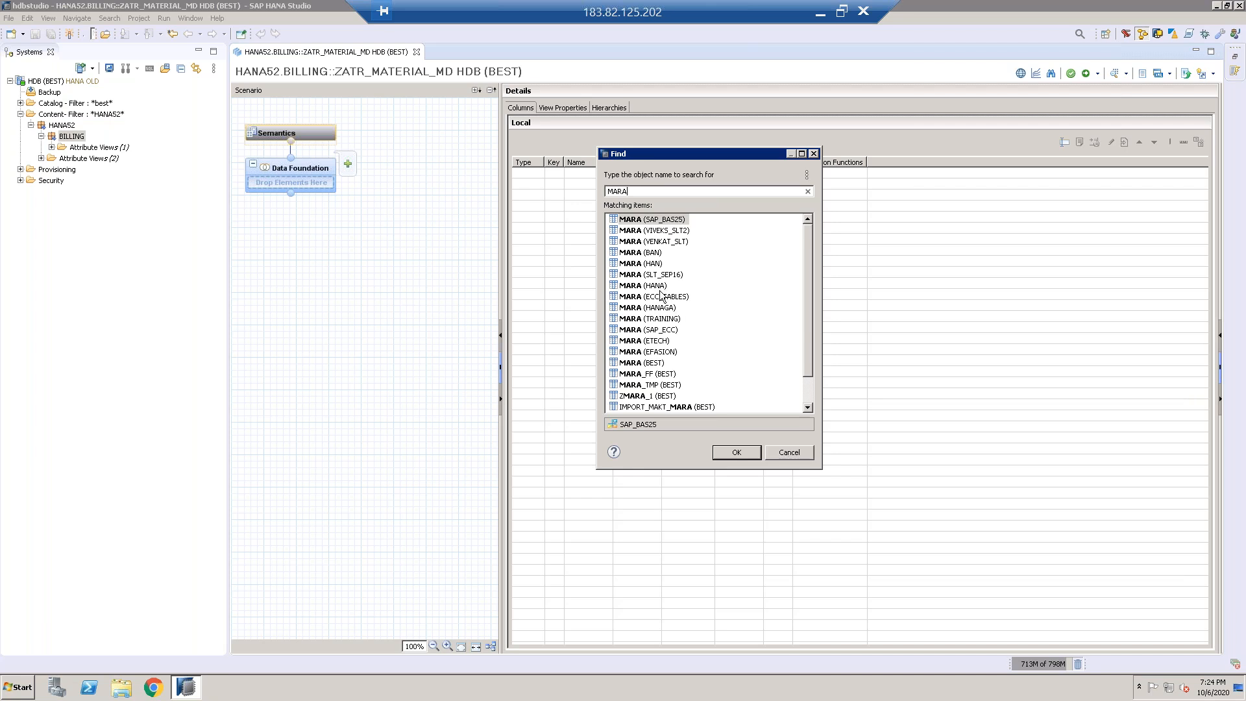
click(655, 364)
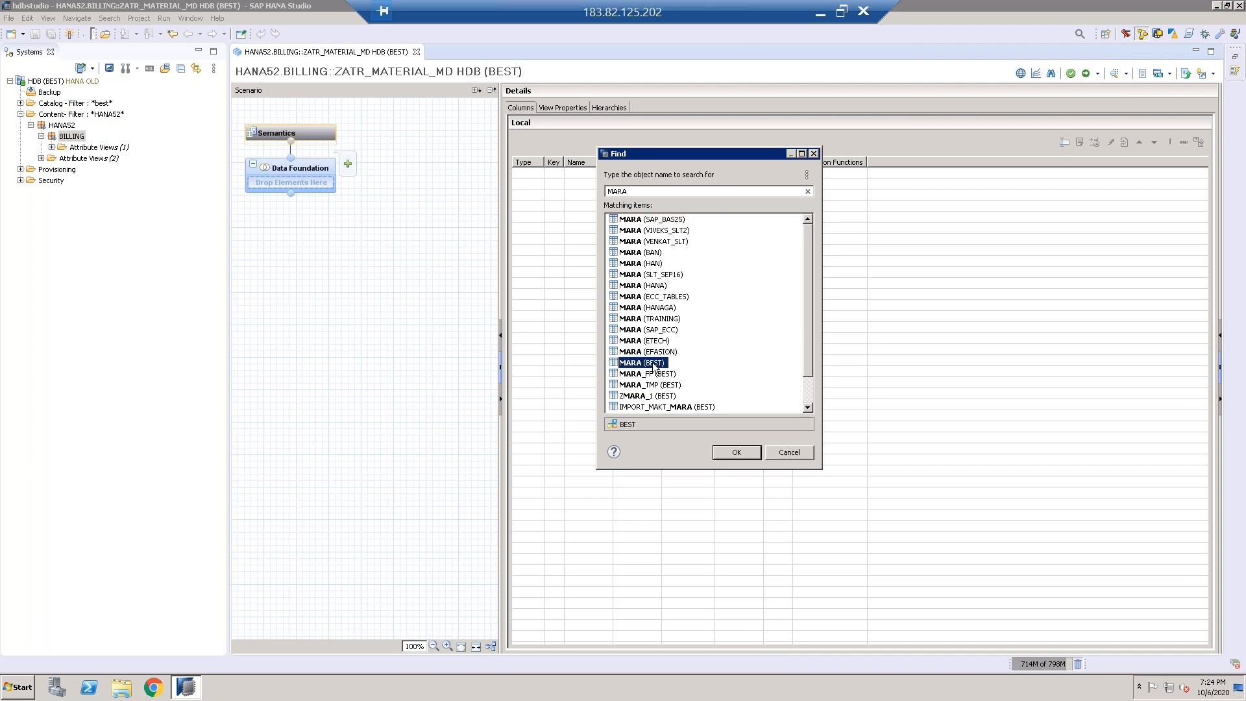
click(742, 451)
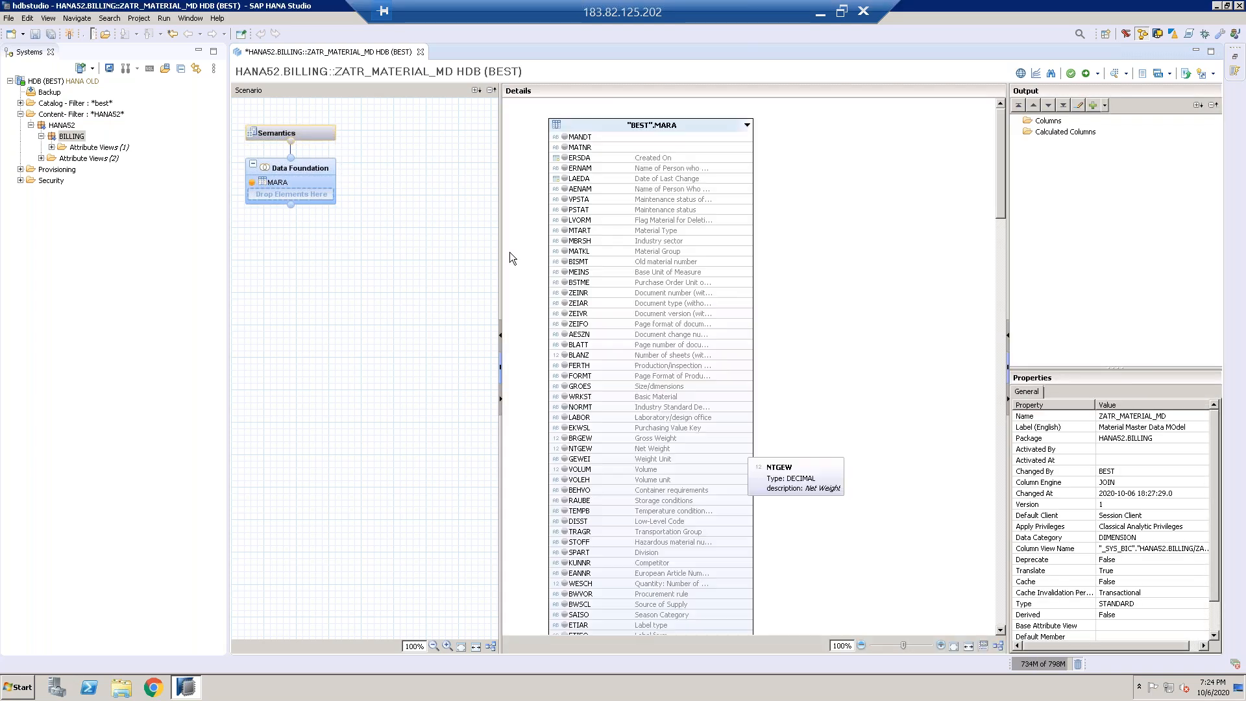
Step: Add the MAKT table from the BEST schema to the Data Foundation
mouse_move(305, 185)
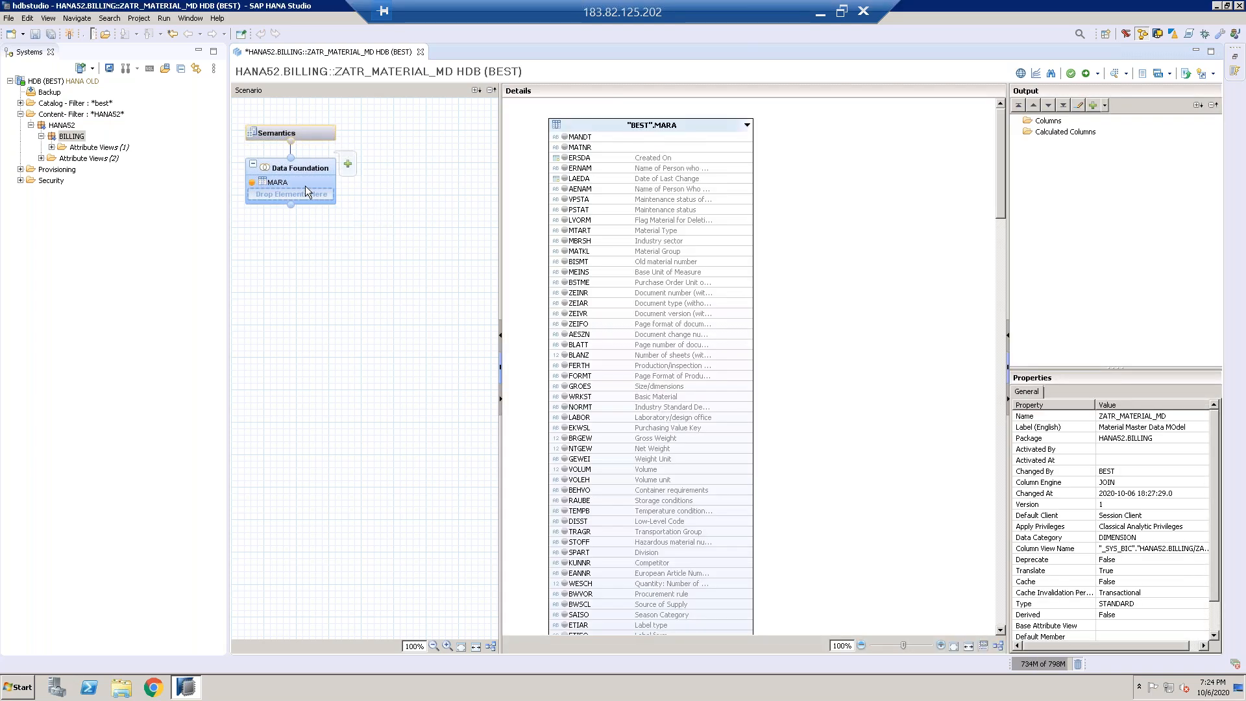
click(348, 167)
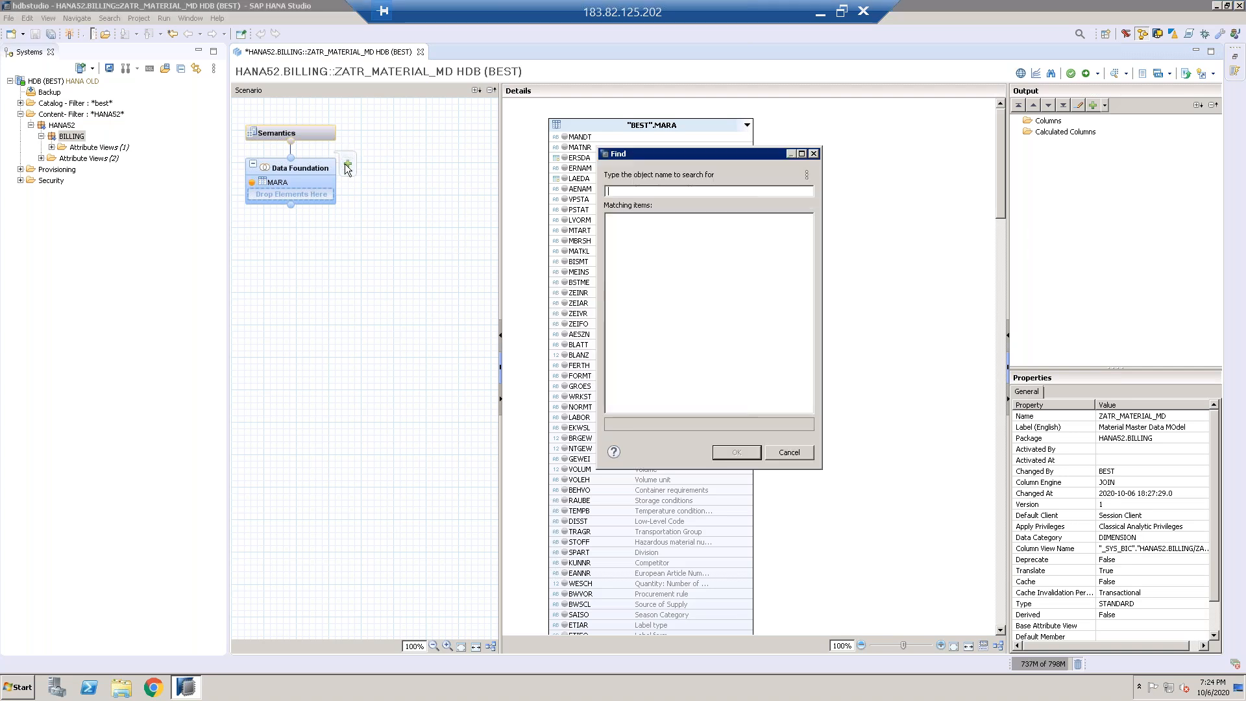
text(MAKT)
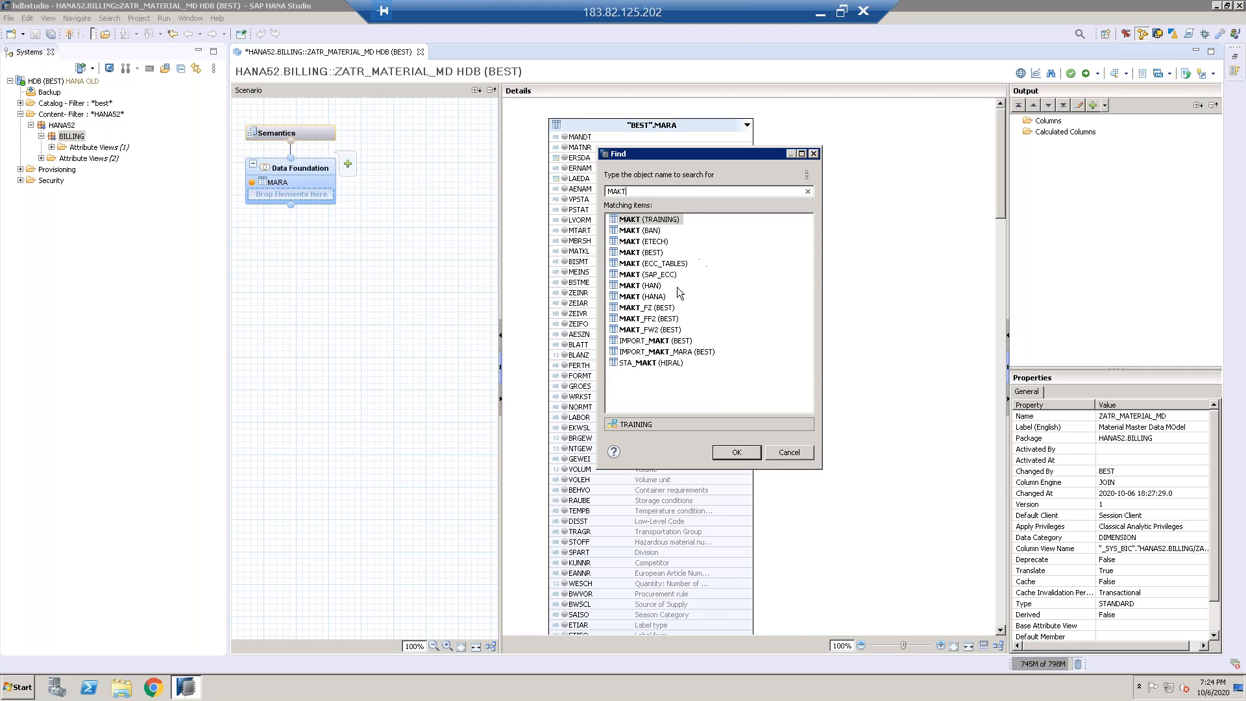
click(640, 252)
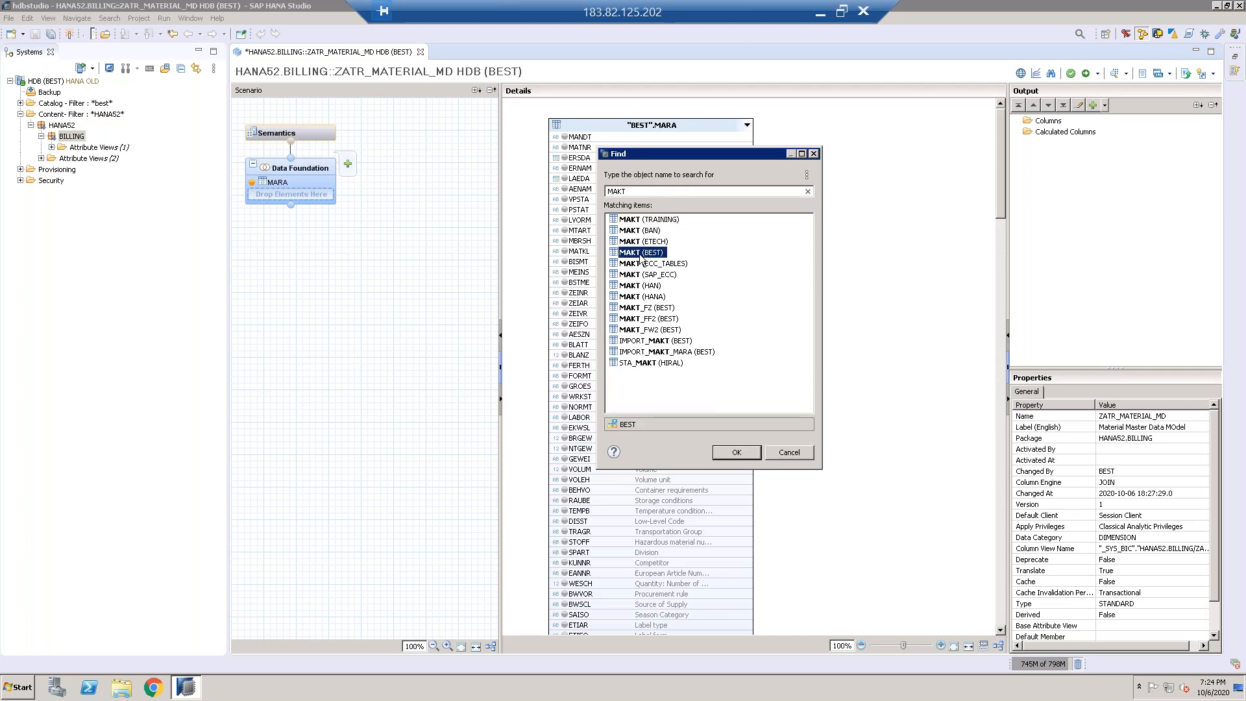
click(736, 453)
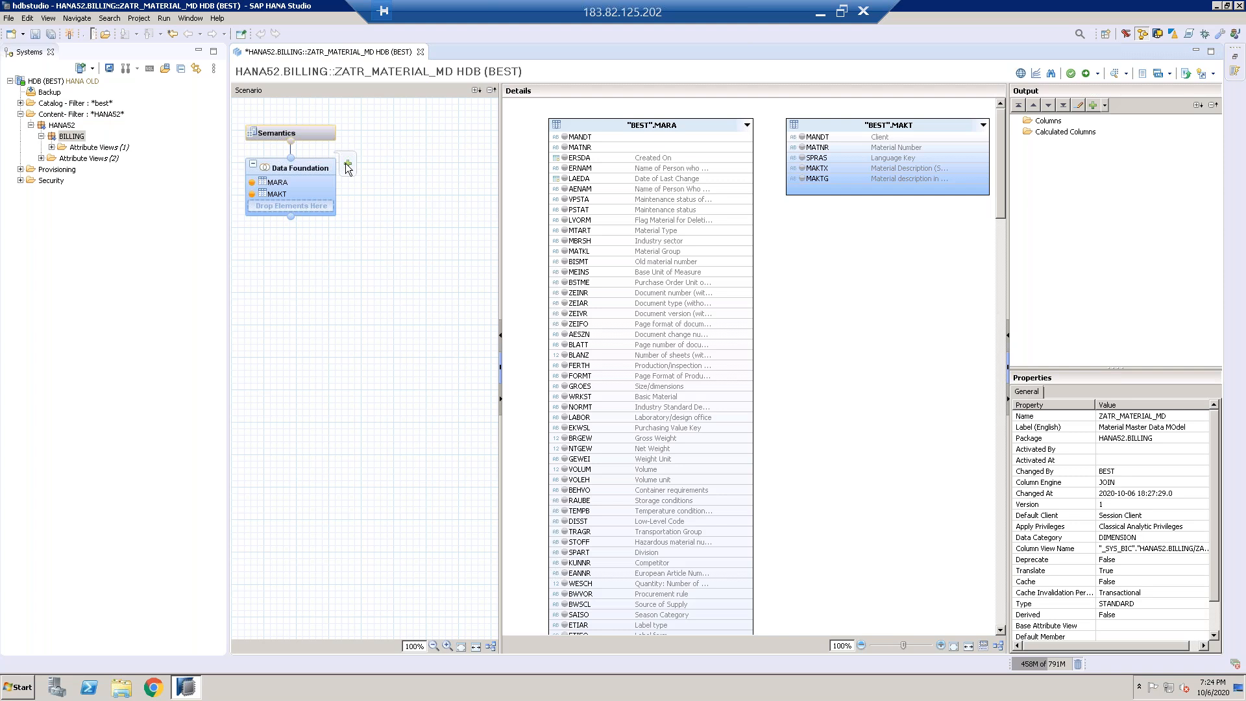
Step: Add the MVKE_FF table from the BEST schema to the Data Foundation and select the MARA table
click(348, 166)
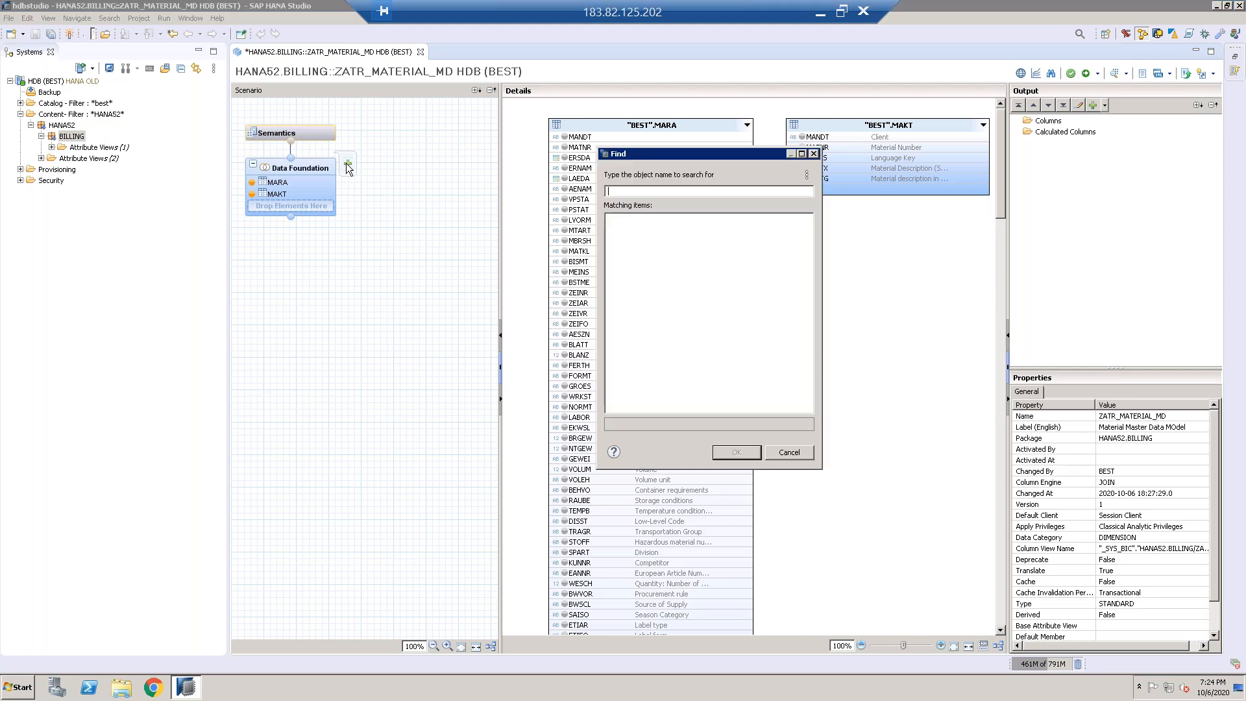
text(MVKE)
double_click(645, 220)
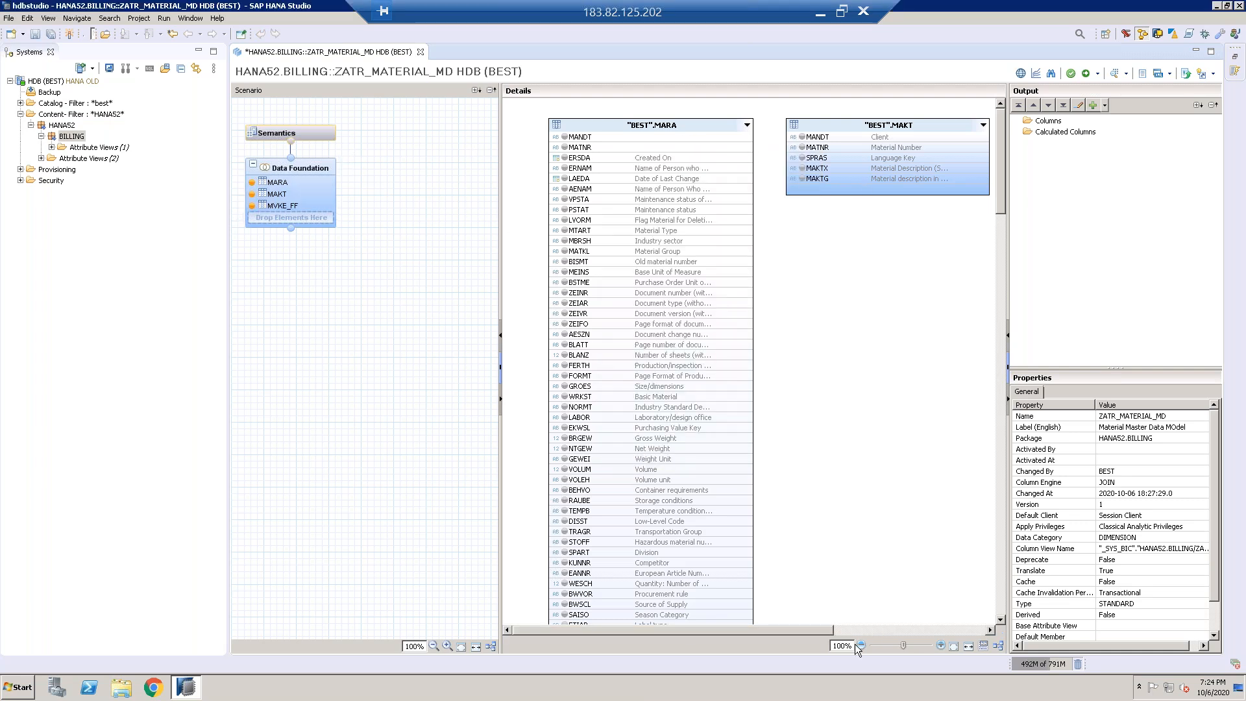
drag(789, 630, 957, 633)
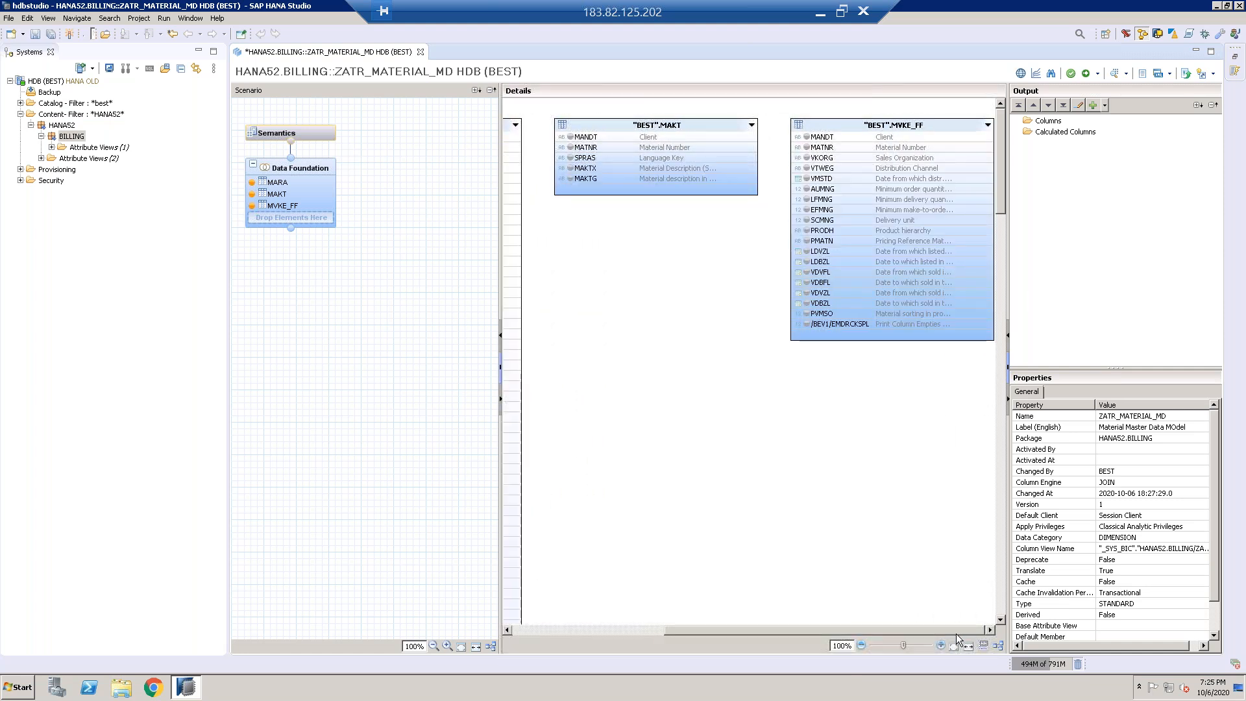
click(954, 645)
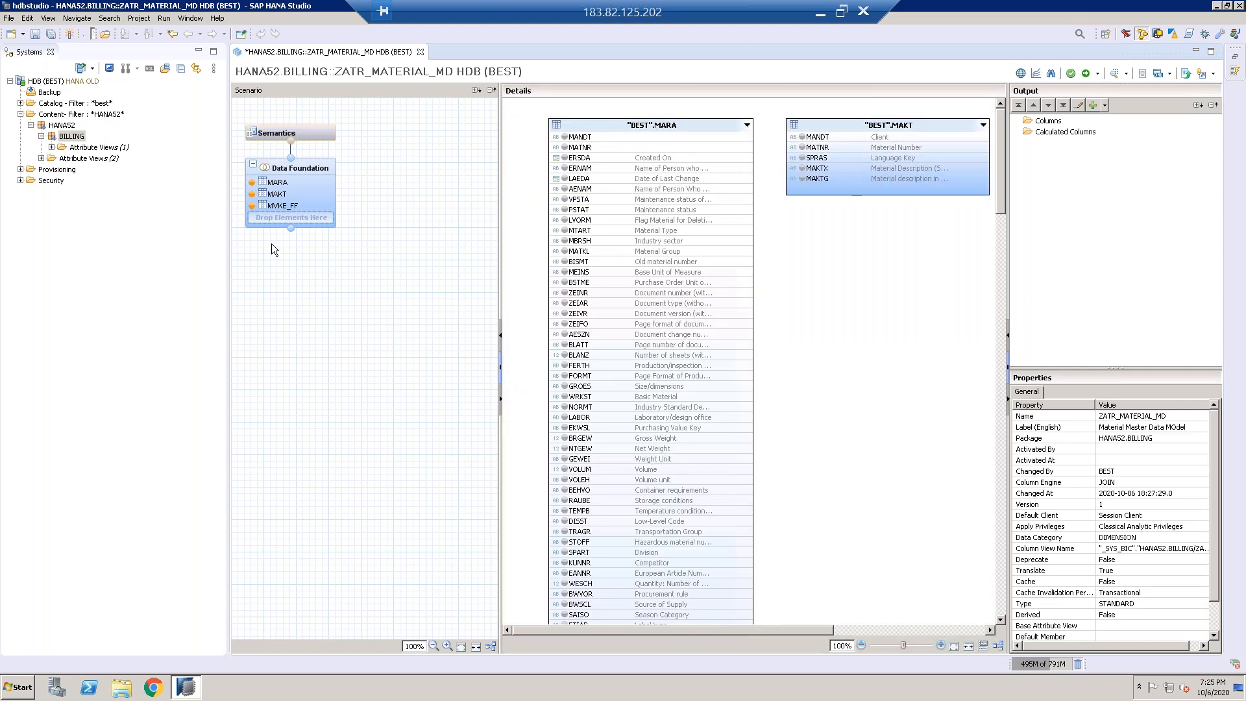
click(290, 181)
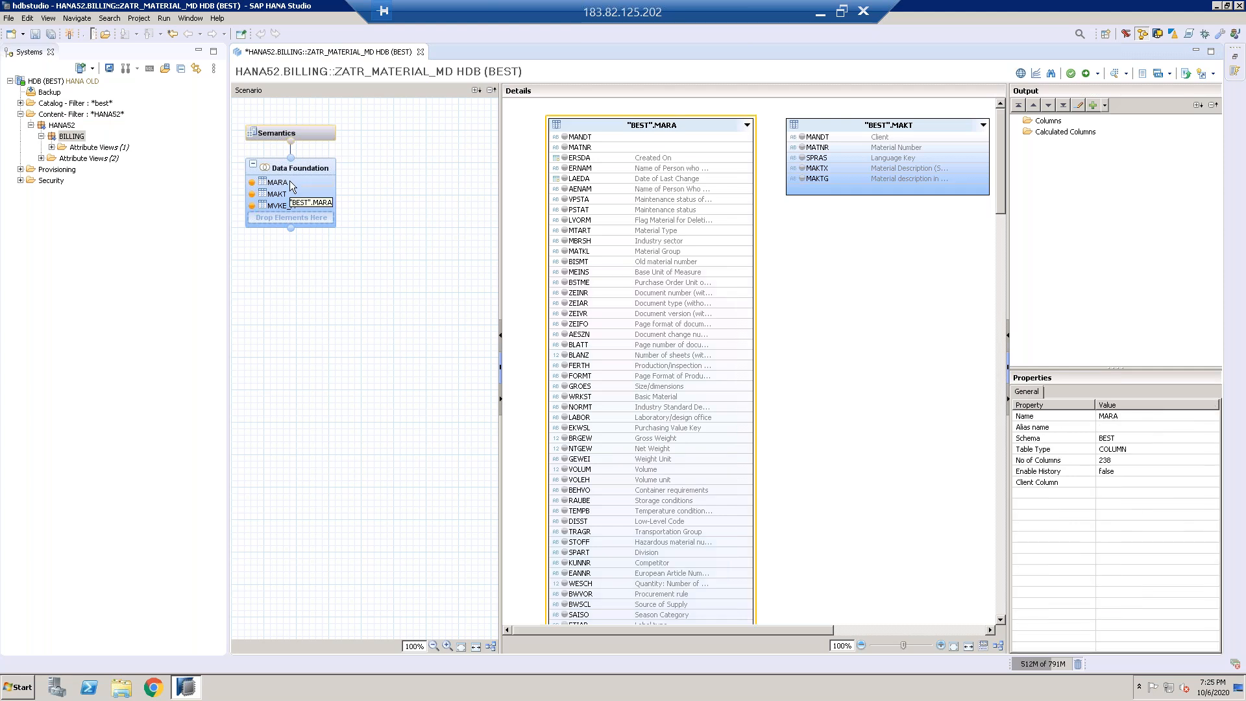
Step: Preview the raw data of the BEST schema's MARA table and close the preview
right_click(290, 181)
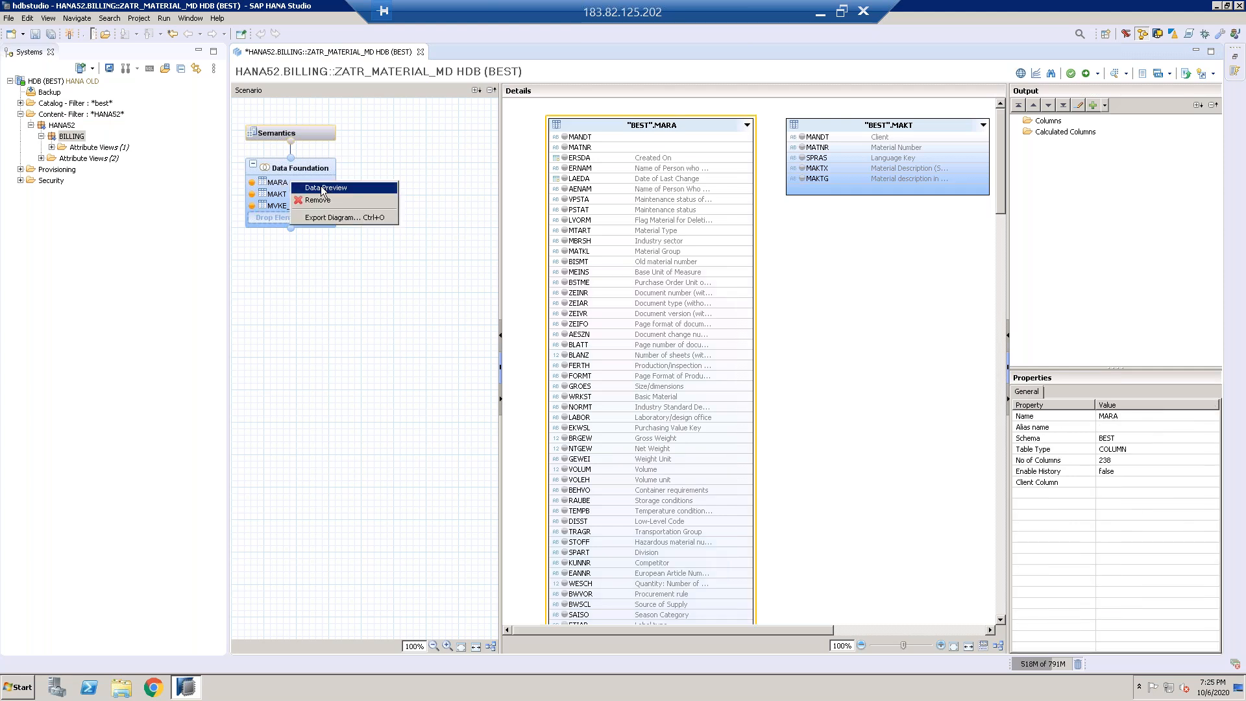
click(320, 187)
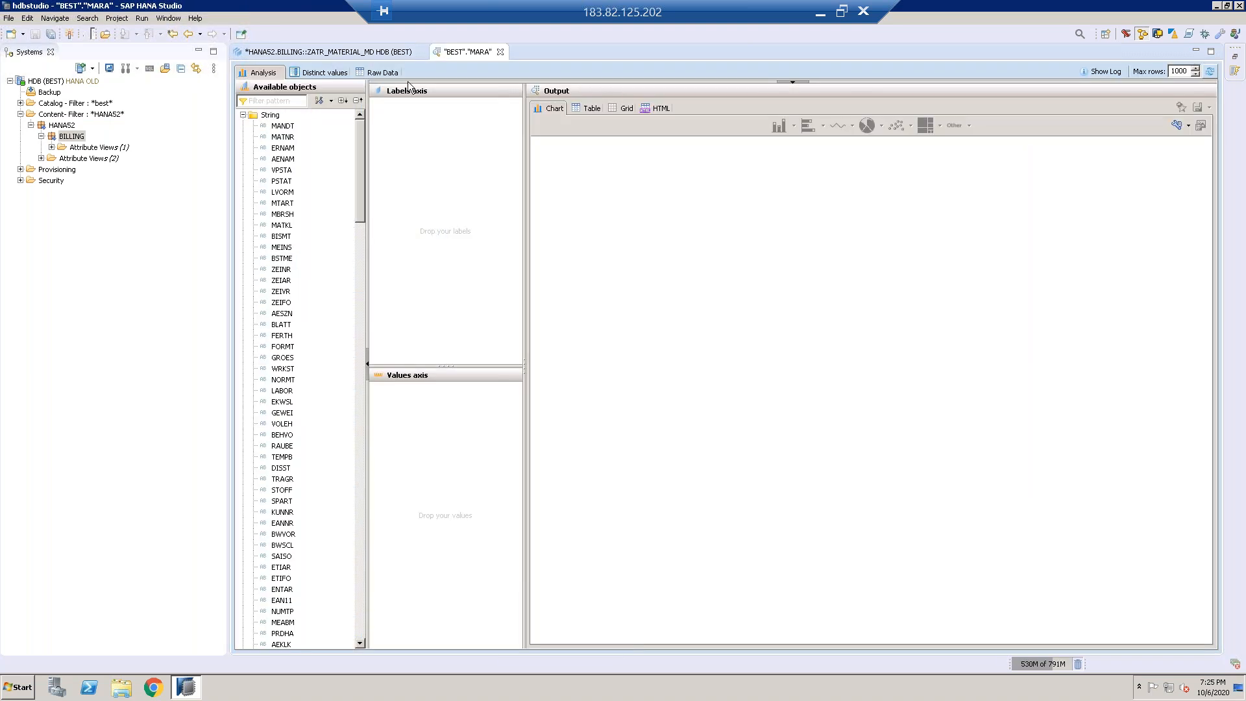
click(390, 74)
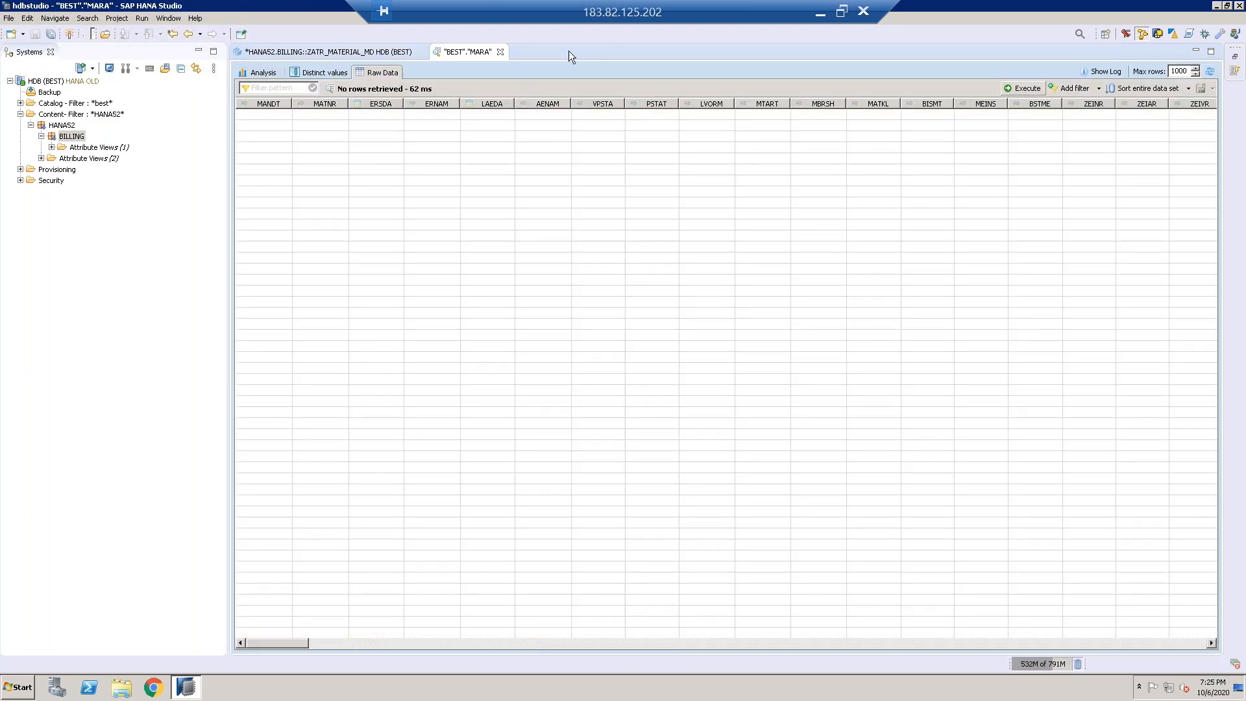
click(500, 52)
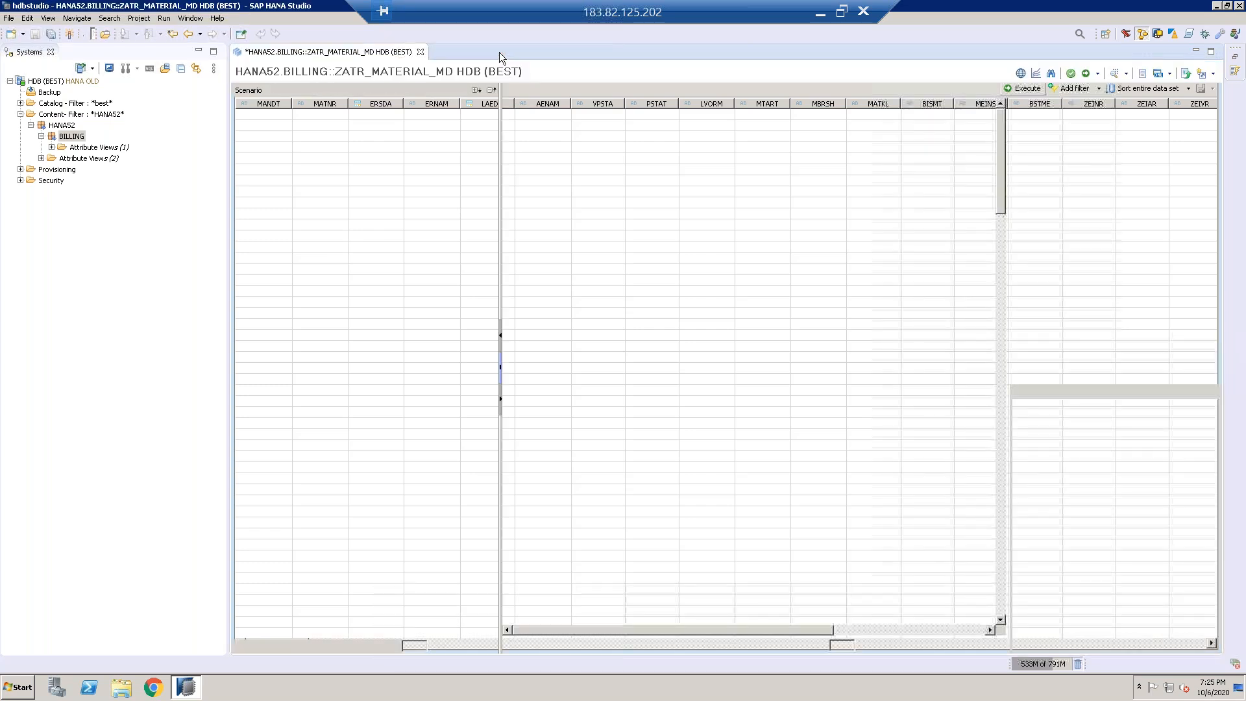
Step: Remove the BEST schema's MARA table from the Data Foundation and confirm the removal
right_click(294, 185)
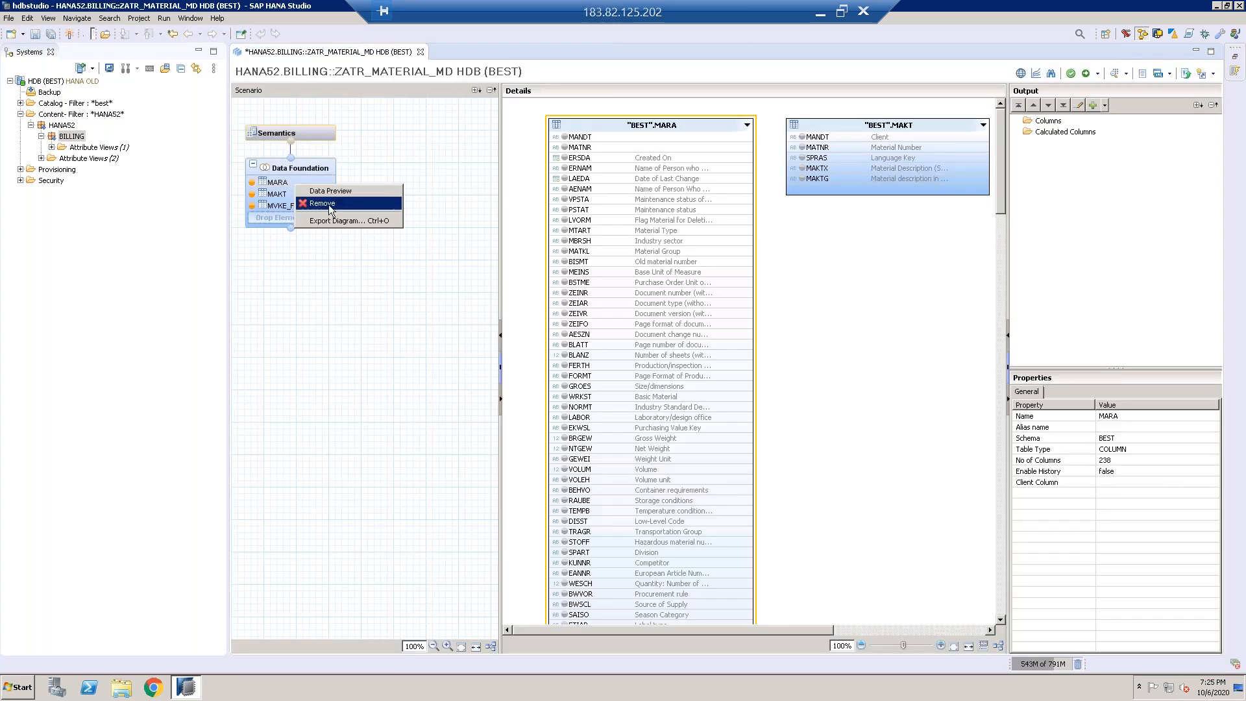
click(320, 203)
click(679, 348)
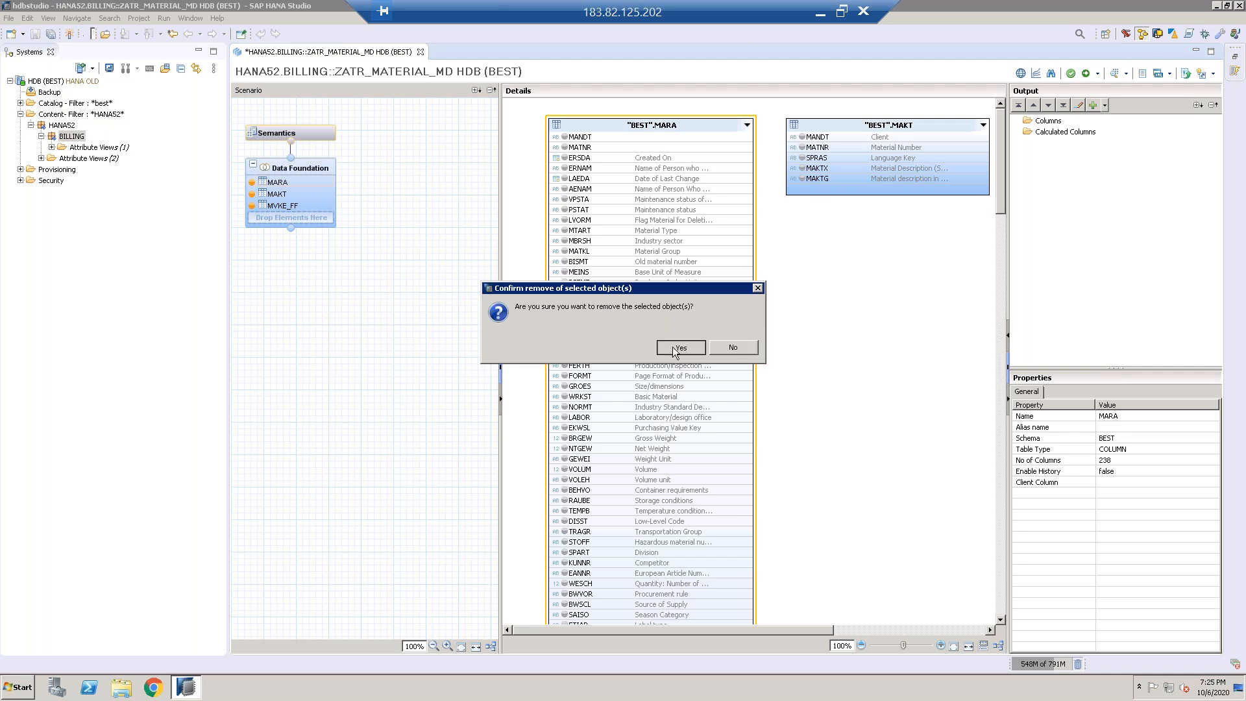
Step: Add the MARA table from the HANA schema to the Data Foundation
click(843, 13)
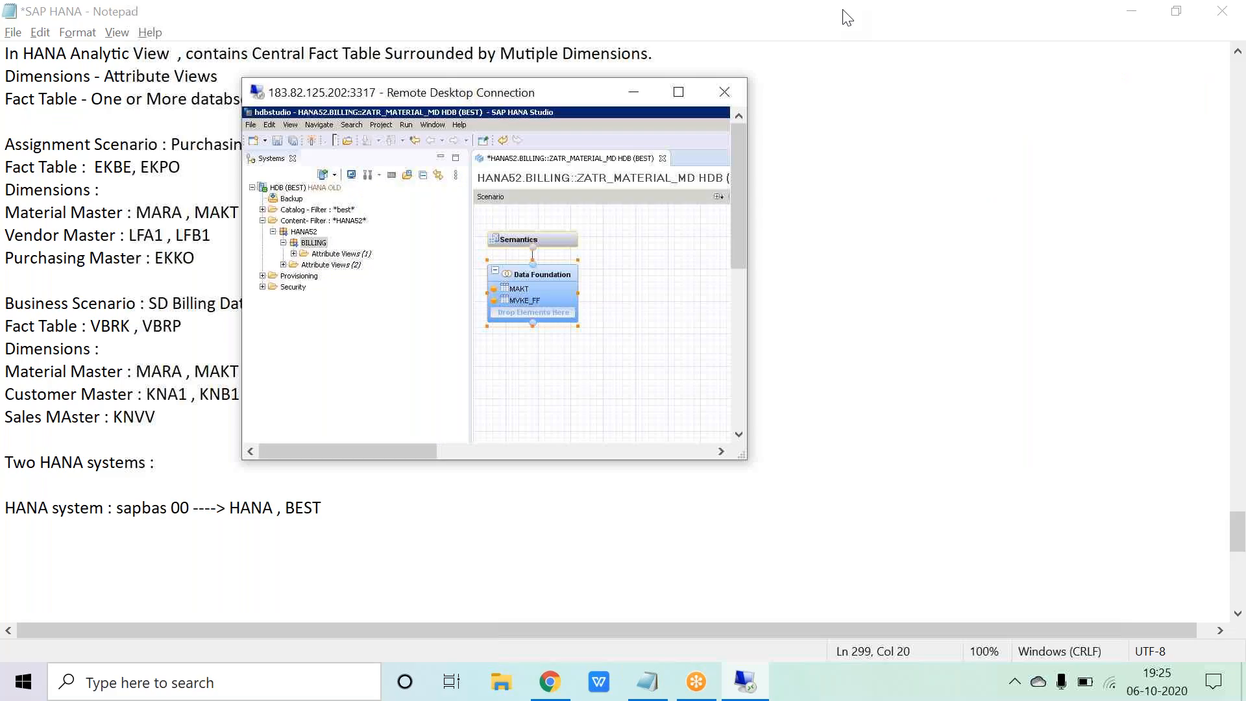
click(686, 93)
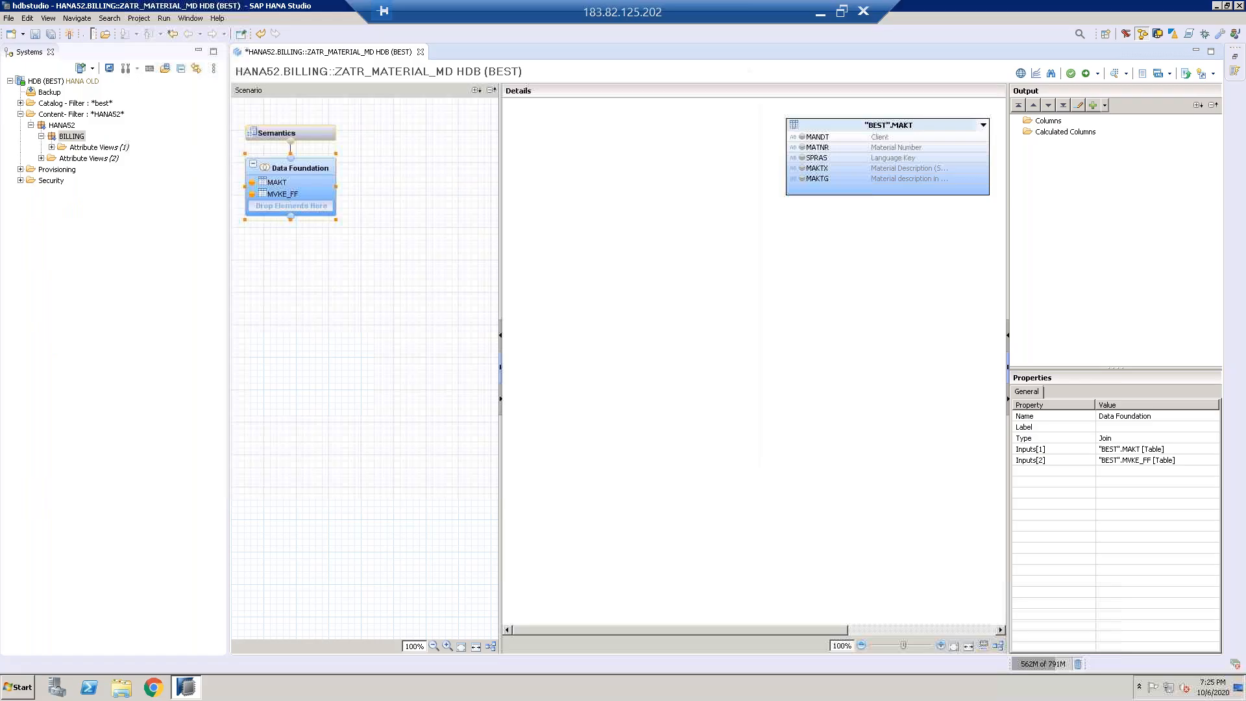
click(347, 165)
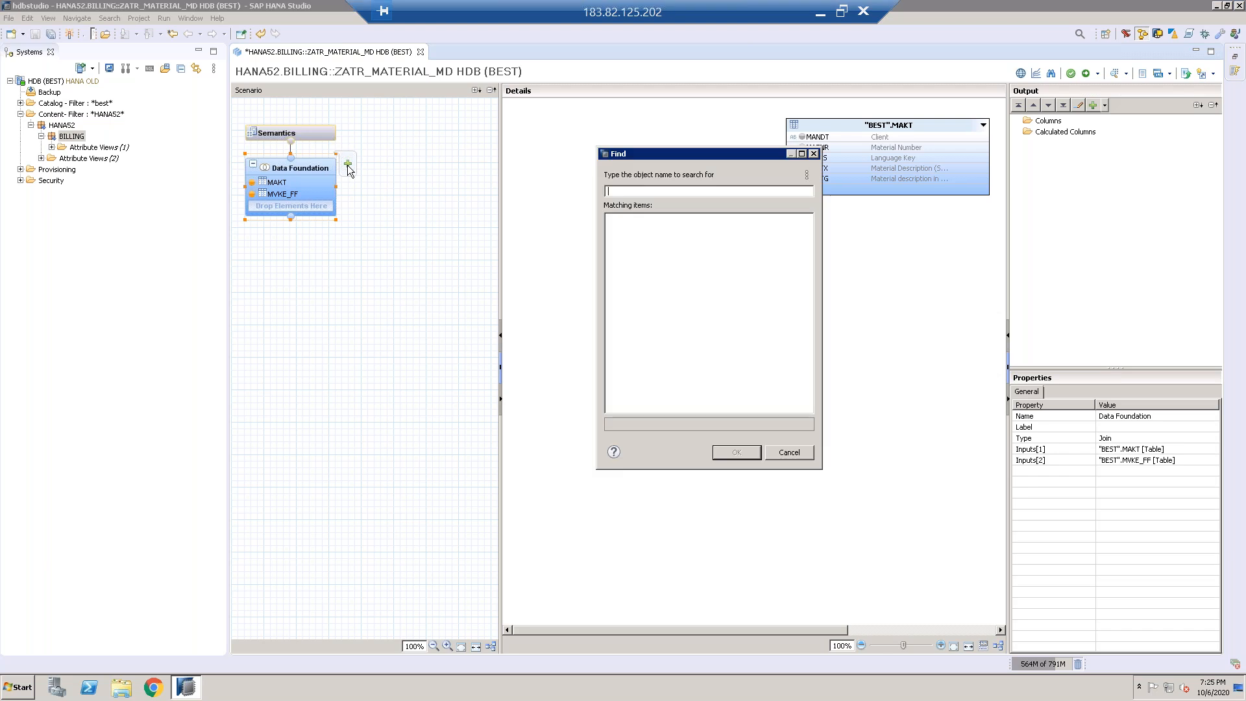
text(MARA)
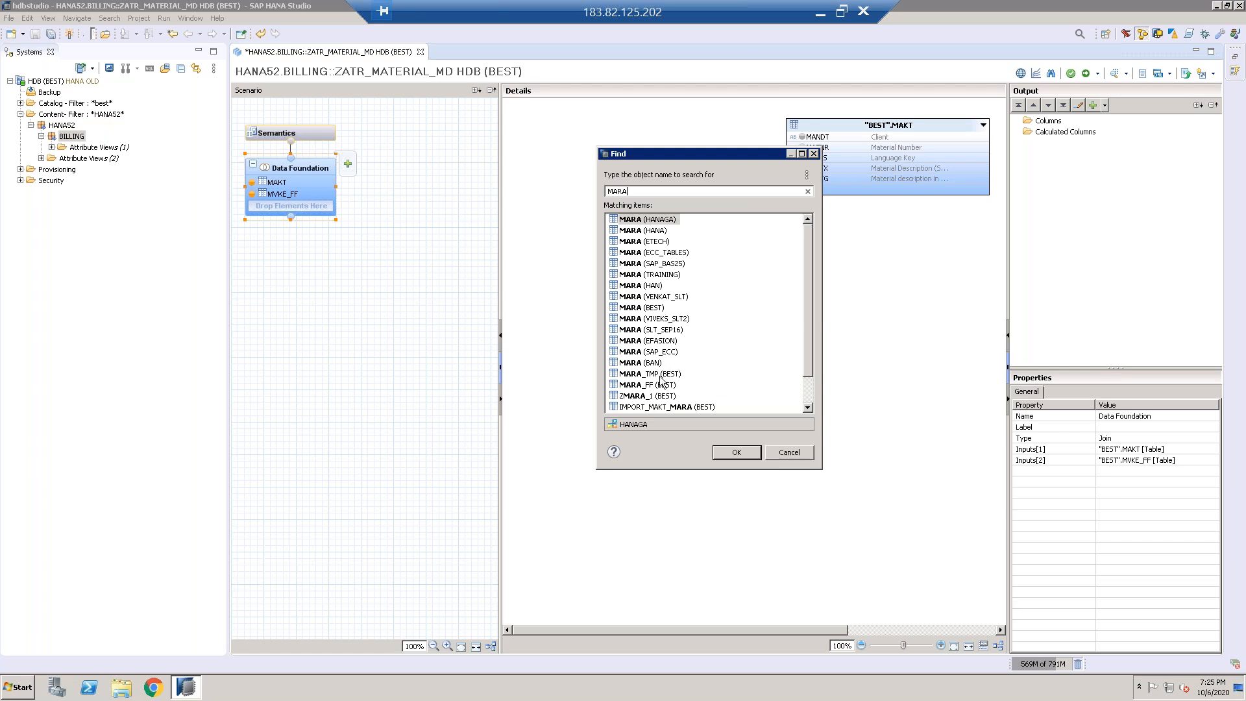
click(647, 231)
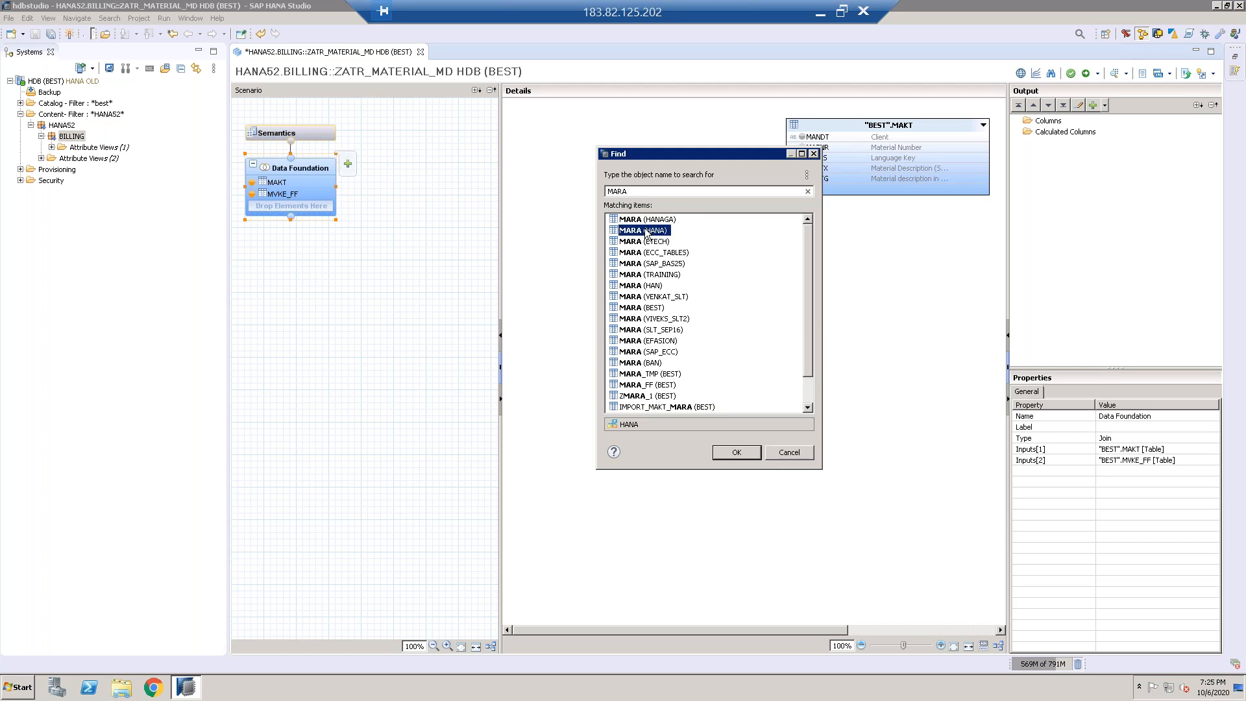
click(743, 454)
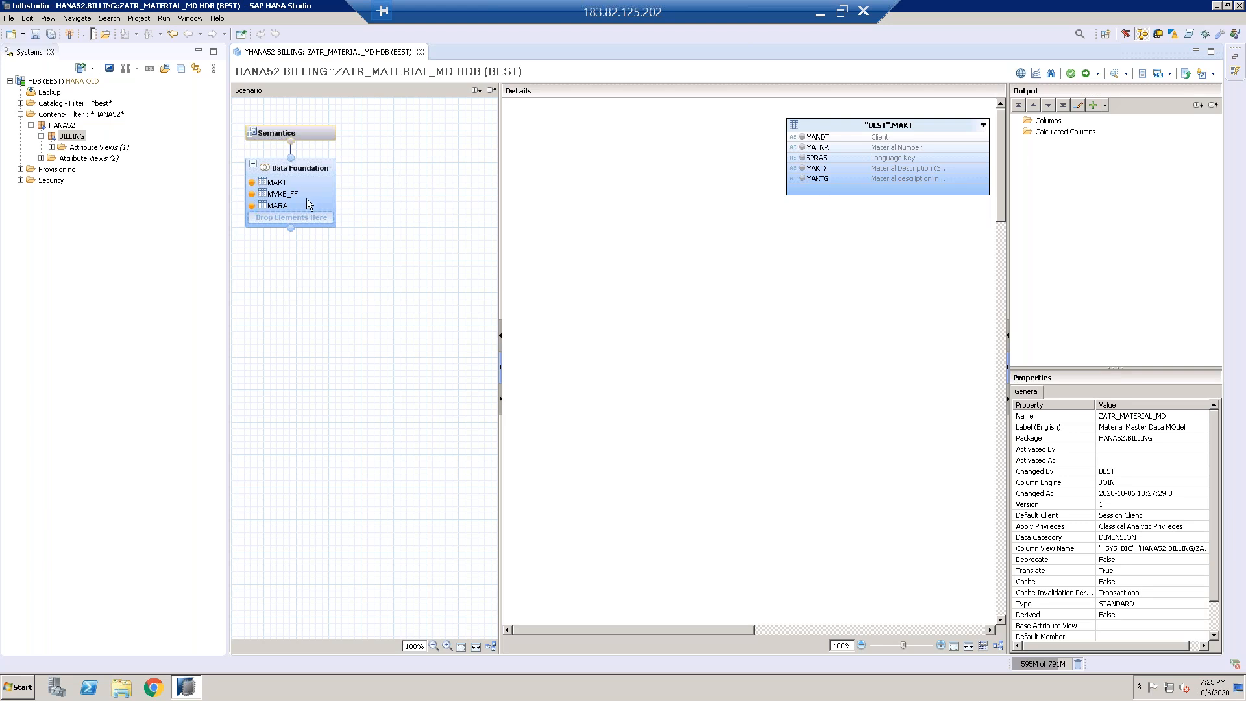
Step: Preview the raw data of the HANA schema's MARA table and close the preview
click(290, 205)
right_click(290, 205)
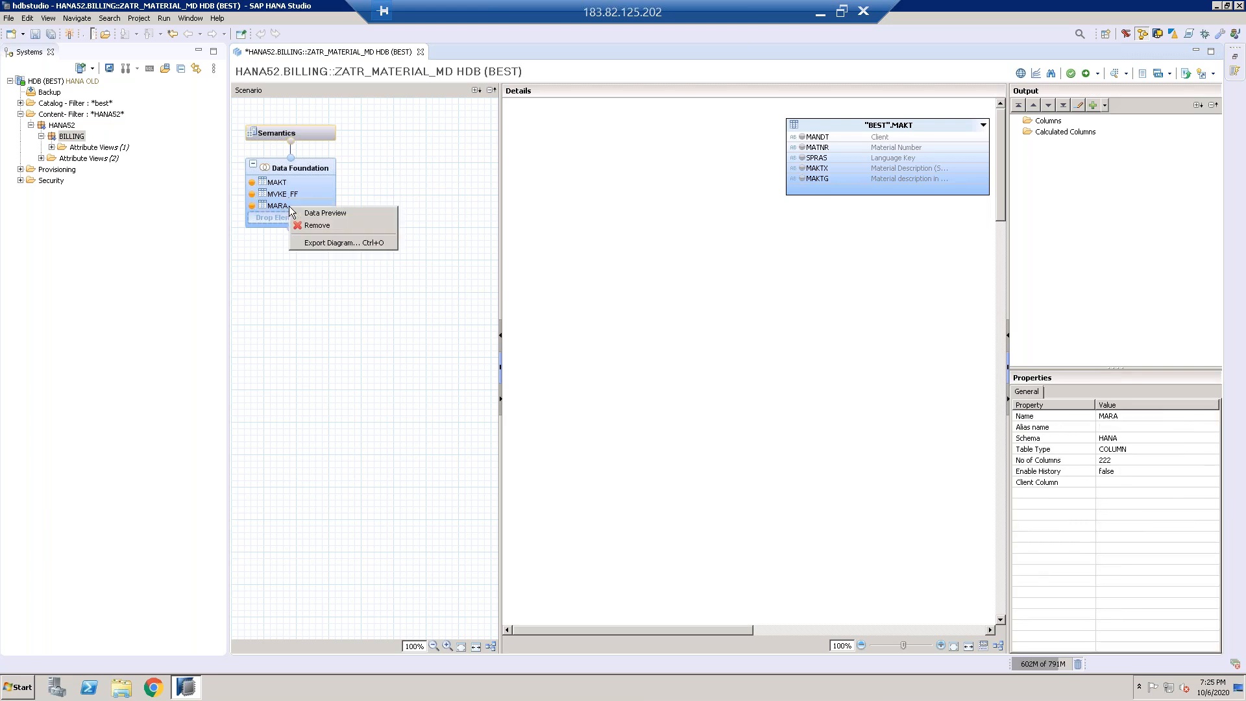
click(345, 214)
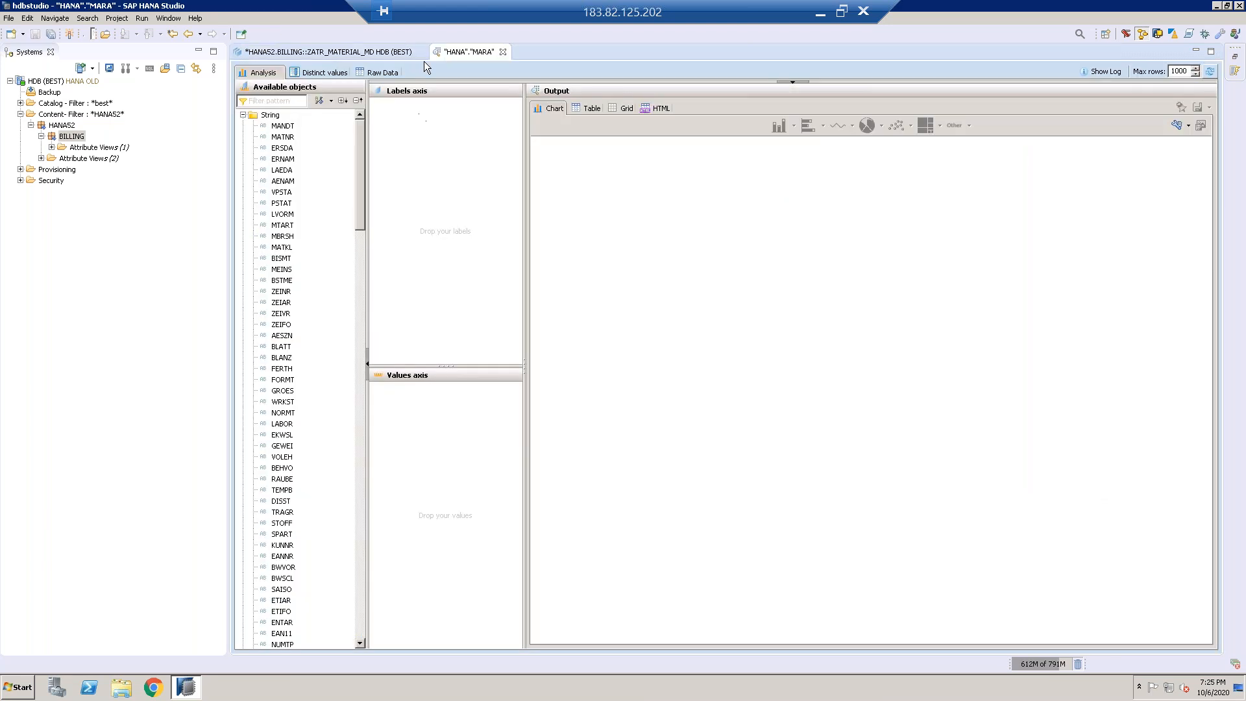
click(382, 74)
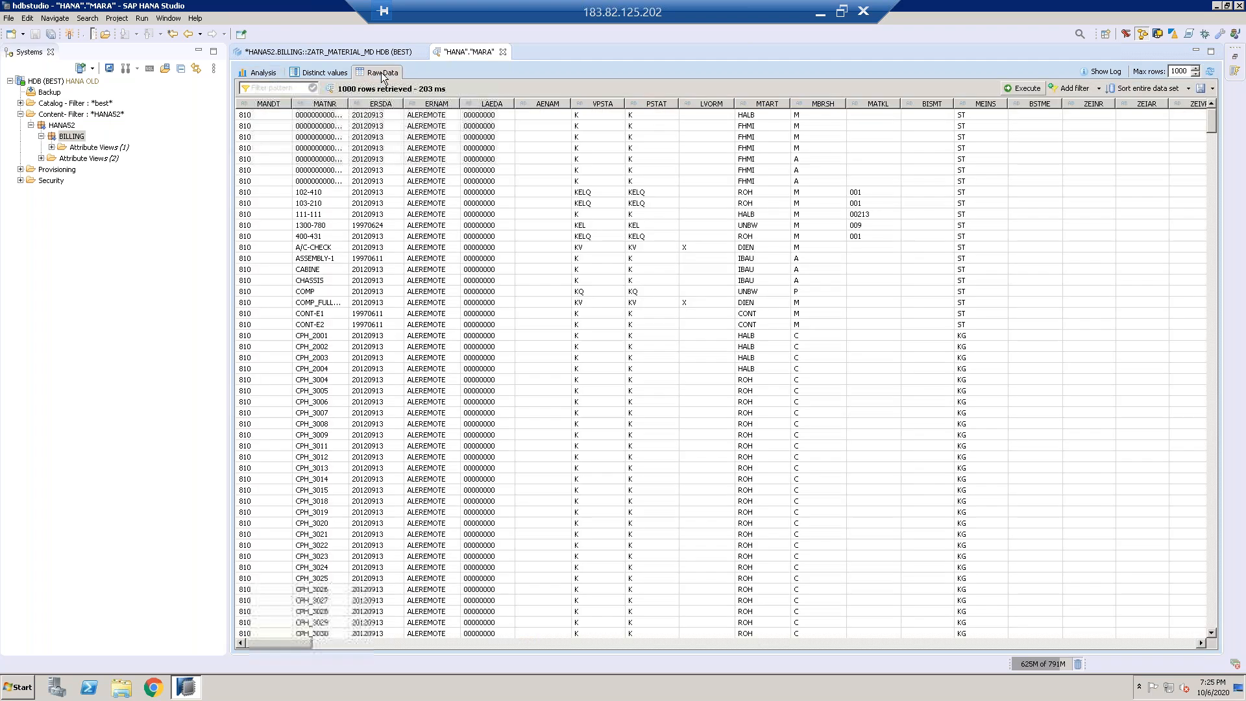
click(503, 52)
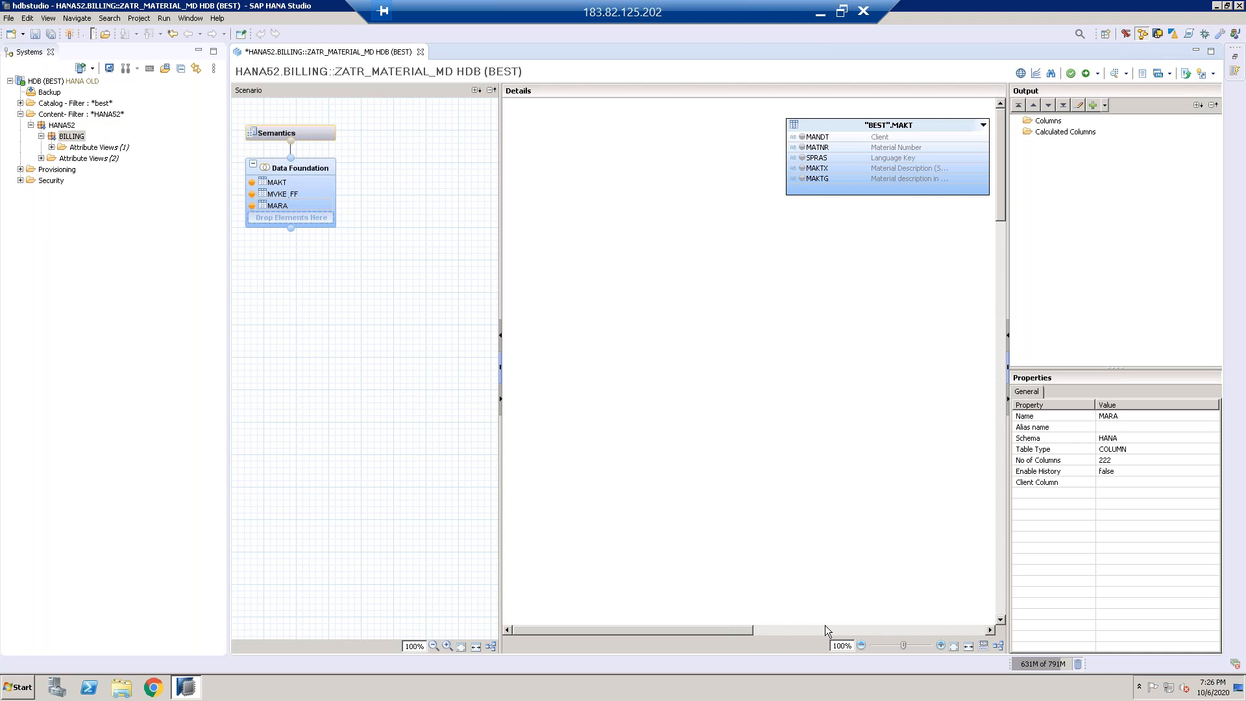
Step: Join the MARA table to MVKE_FF on the MANDT and MATNR columns in the Data Foundation
click(849, 631)
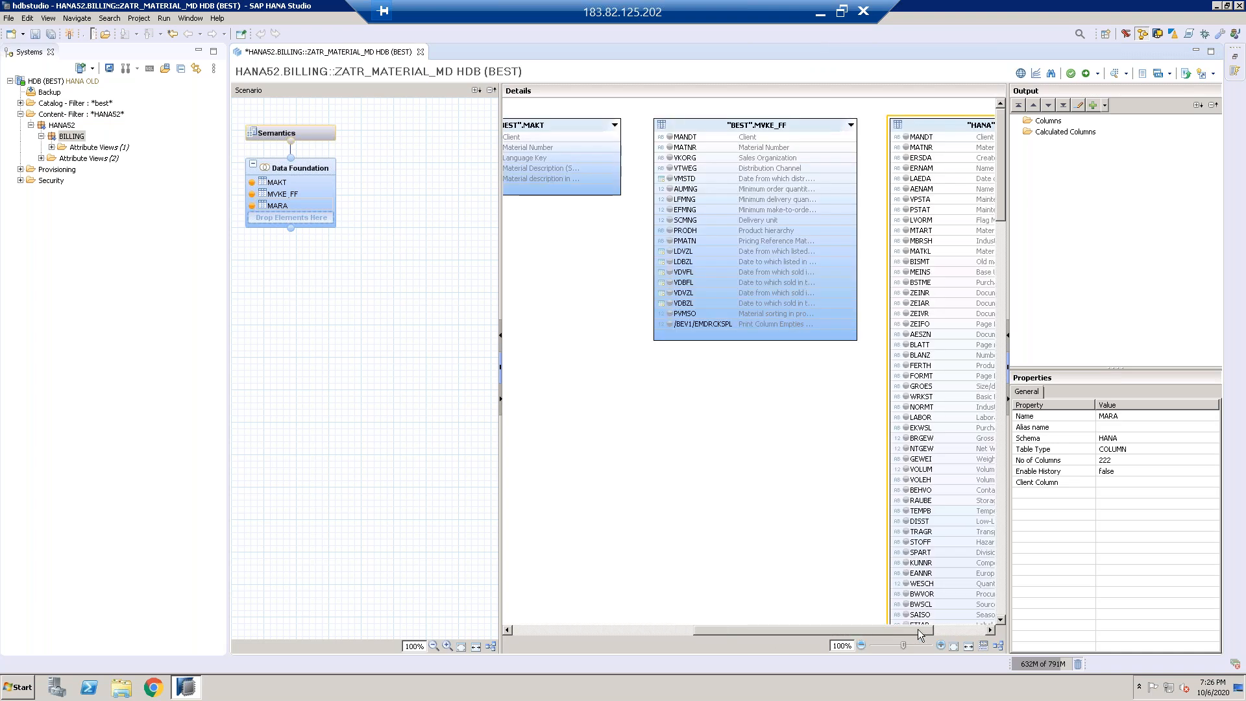
click(960, 629)
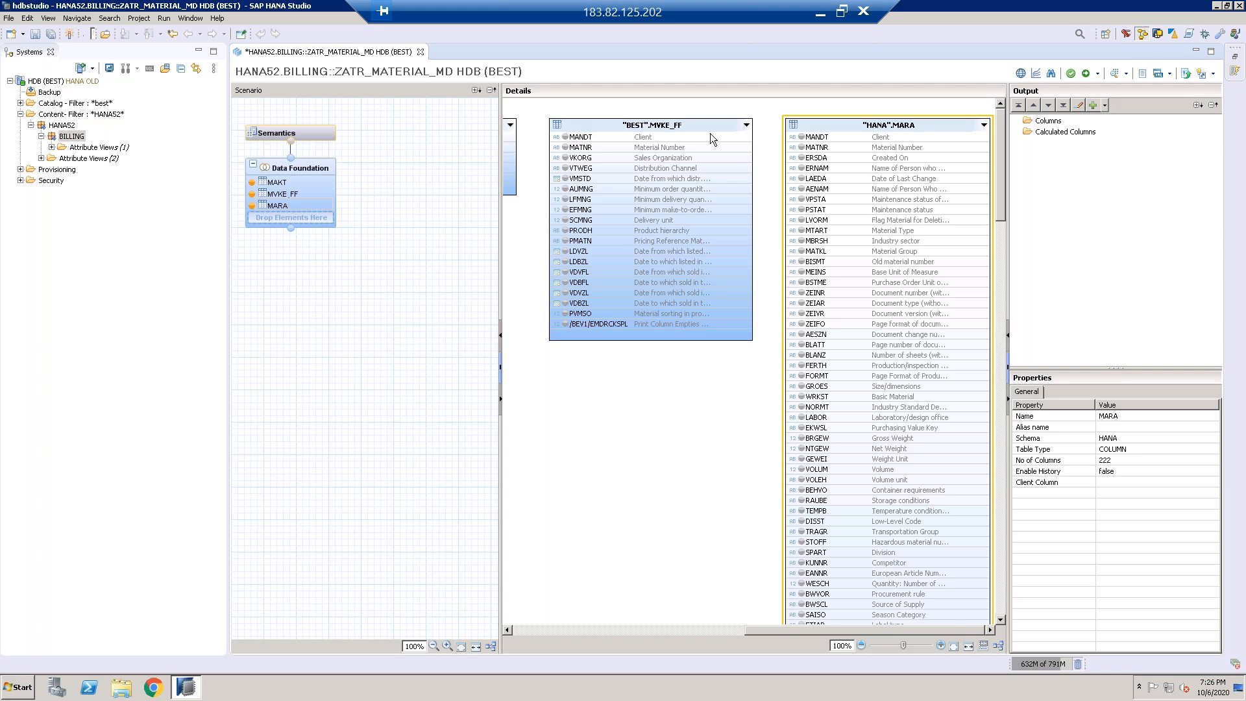
click(640, 442)
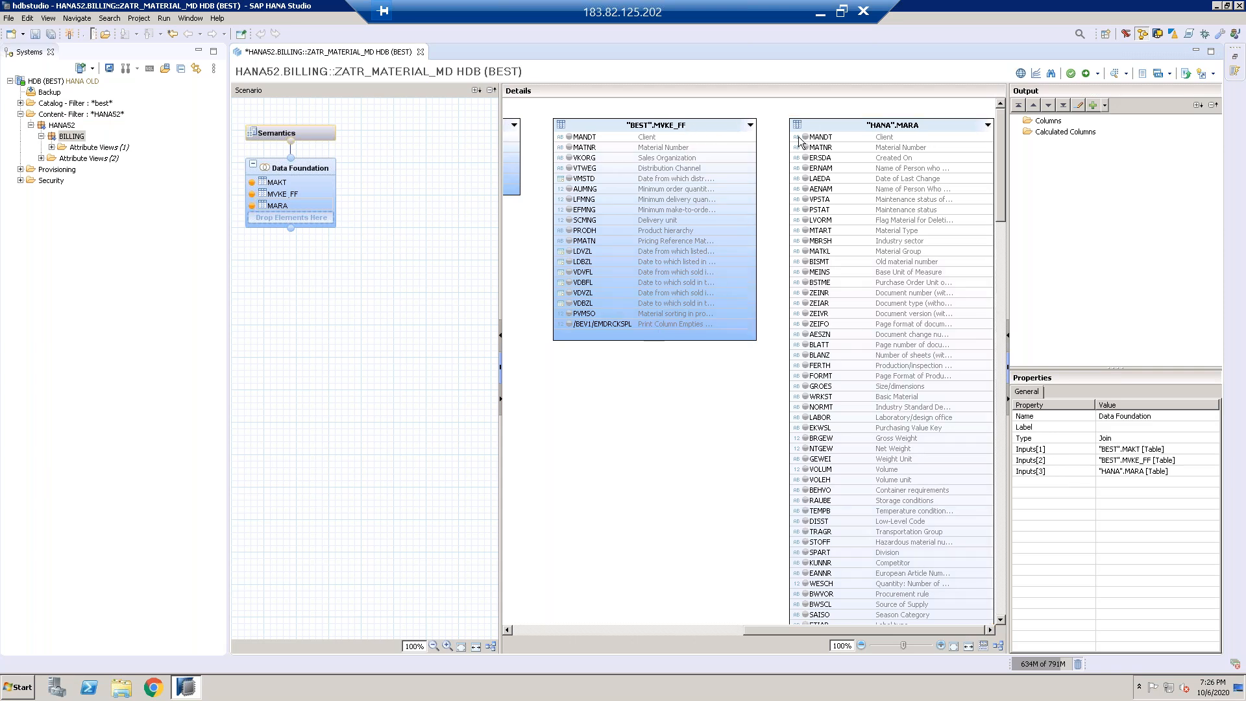
drag(800, 138, 752, 148)
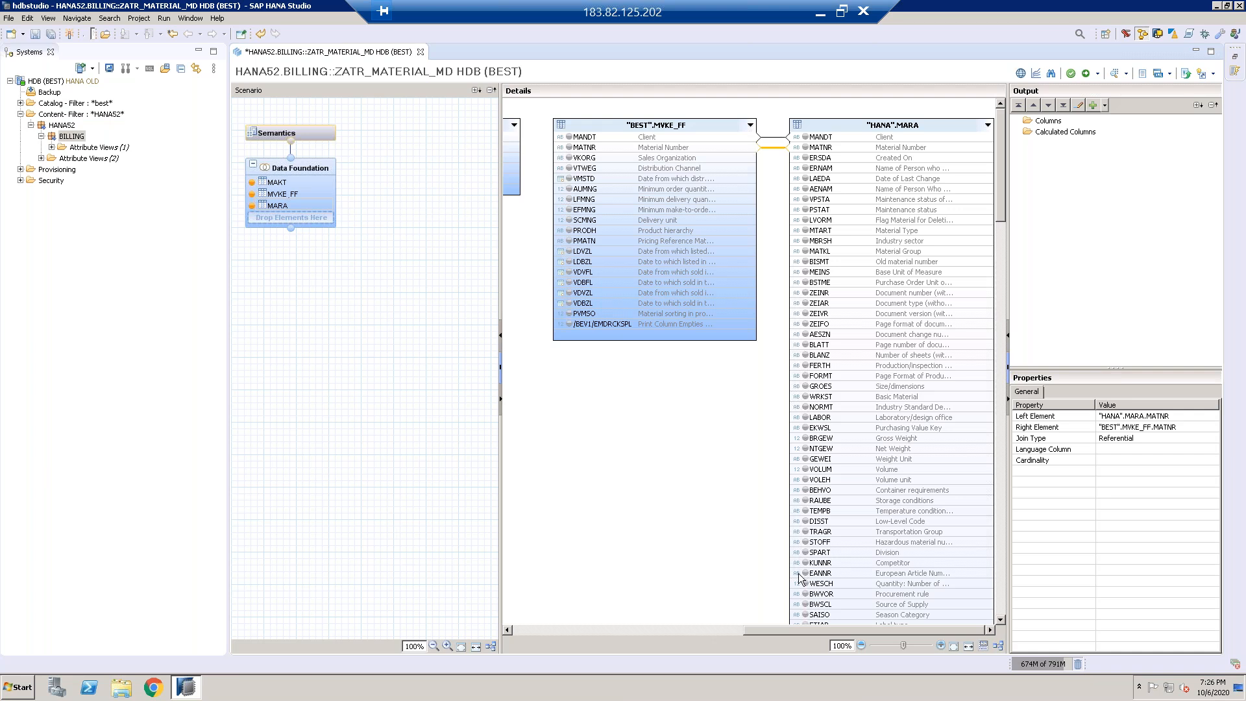
Step: Join the MAKT table to MVKE_FF on the MANDT and MATNR columns
drag(795, 628, 709, 634)
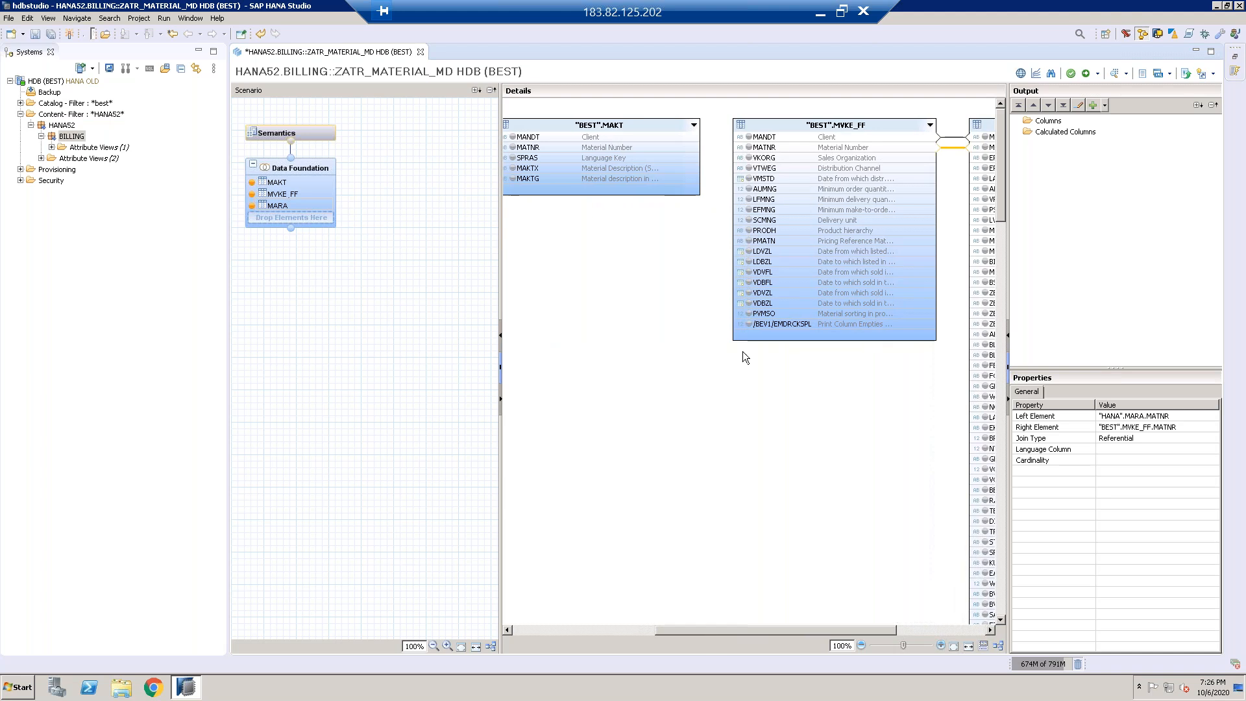
drag(696, 137, 753, 147)
click(611, 309)
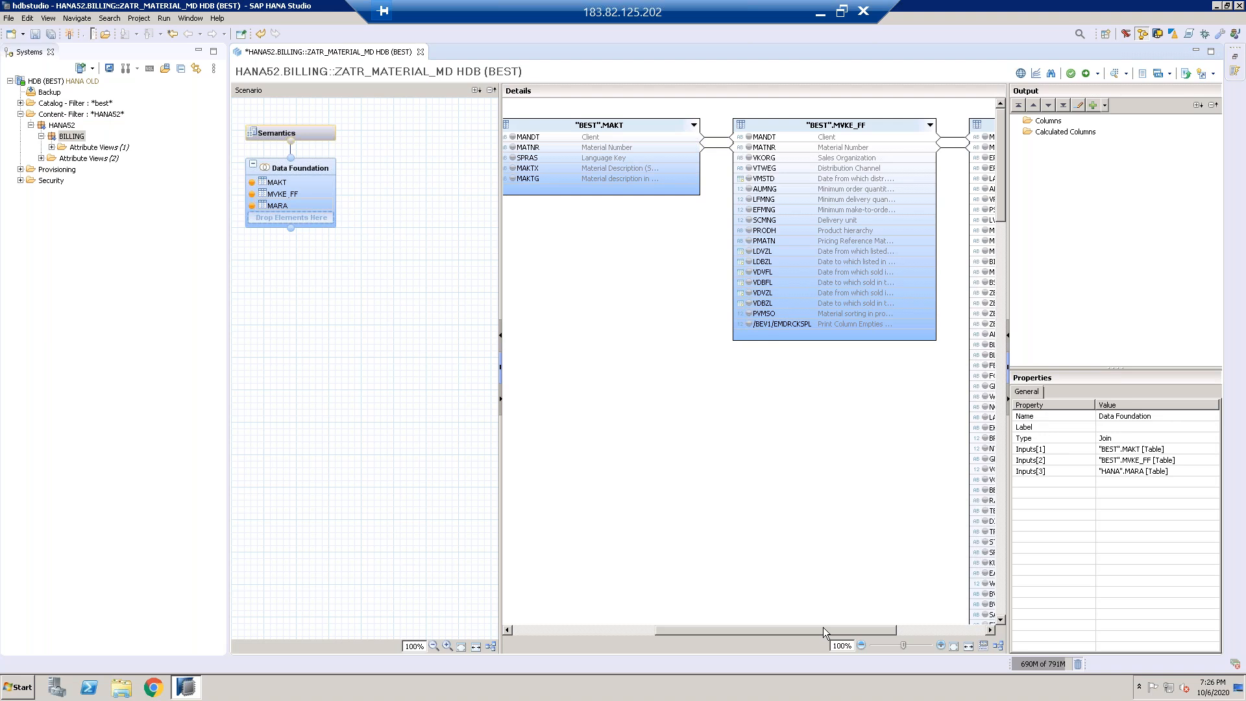
Step: Add the MANDT, MATNR, MTART and MATKL columns of the MARA table to the output
drag(830, 627, 918, 626)
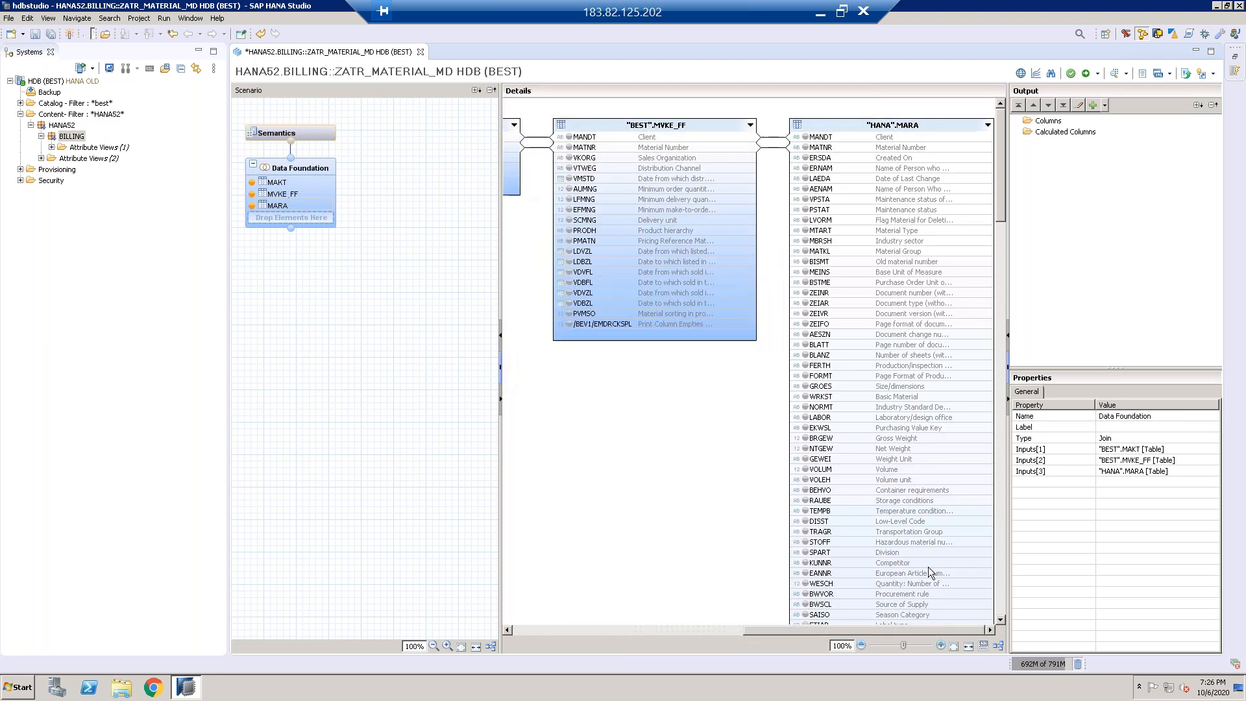
click(805, 139)
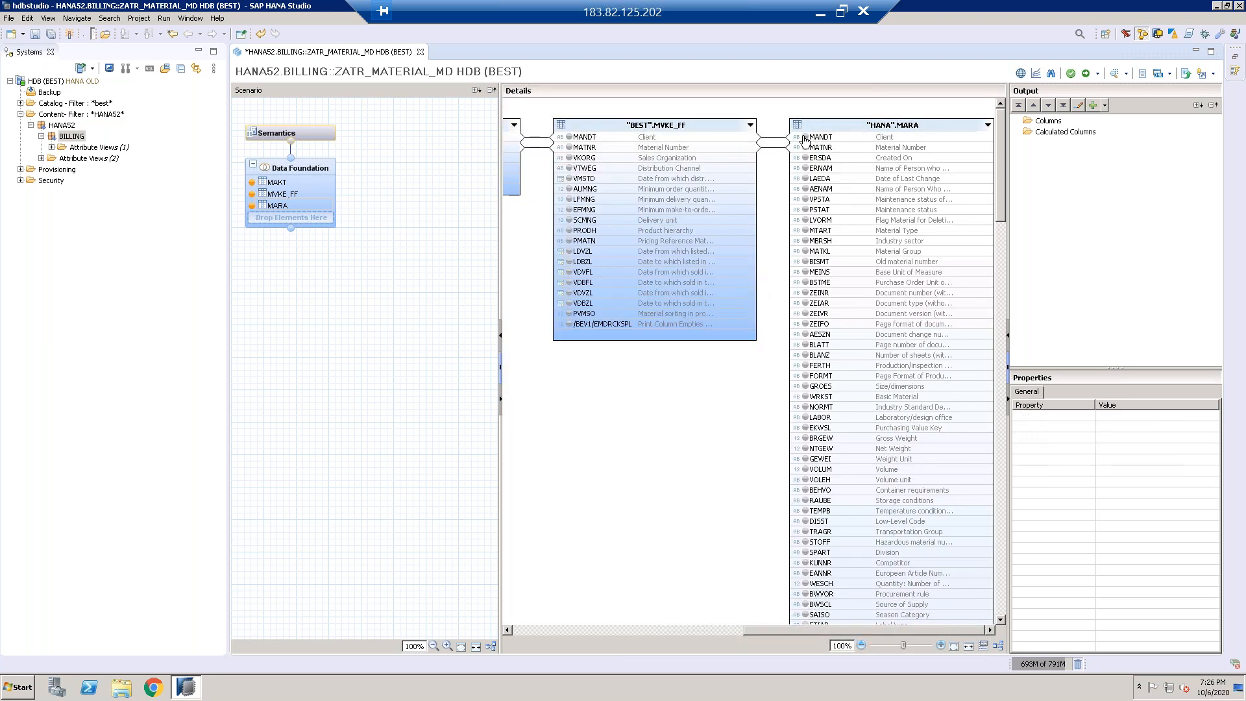
click(805, 148)
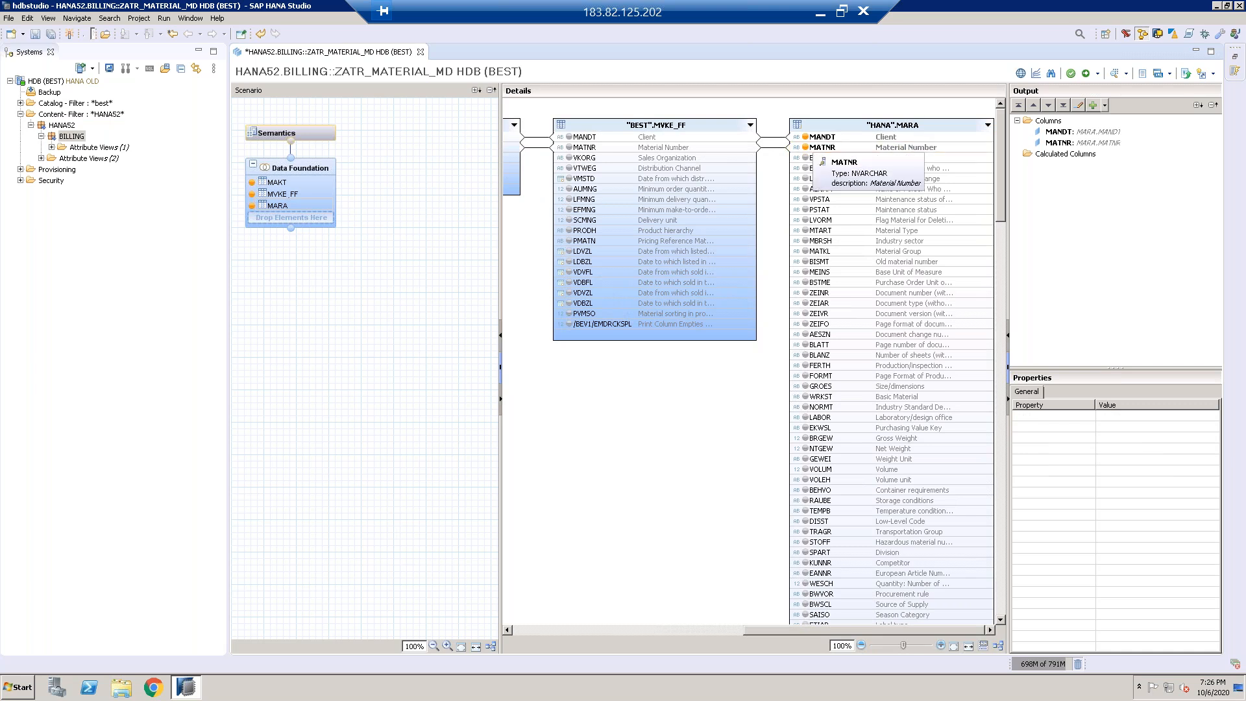
click(781, 236)
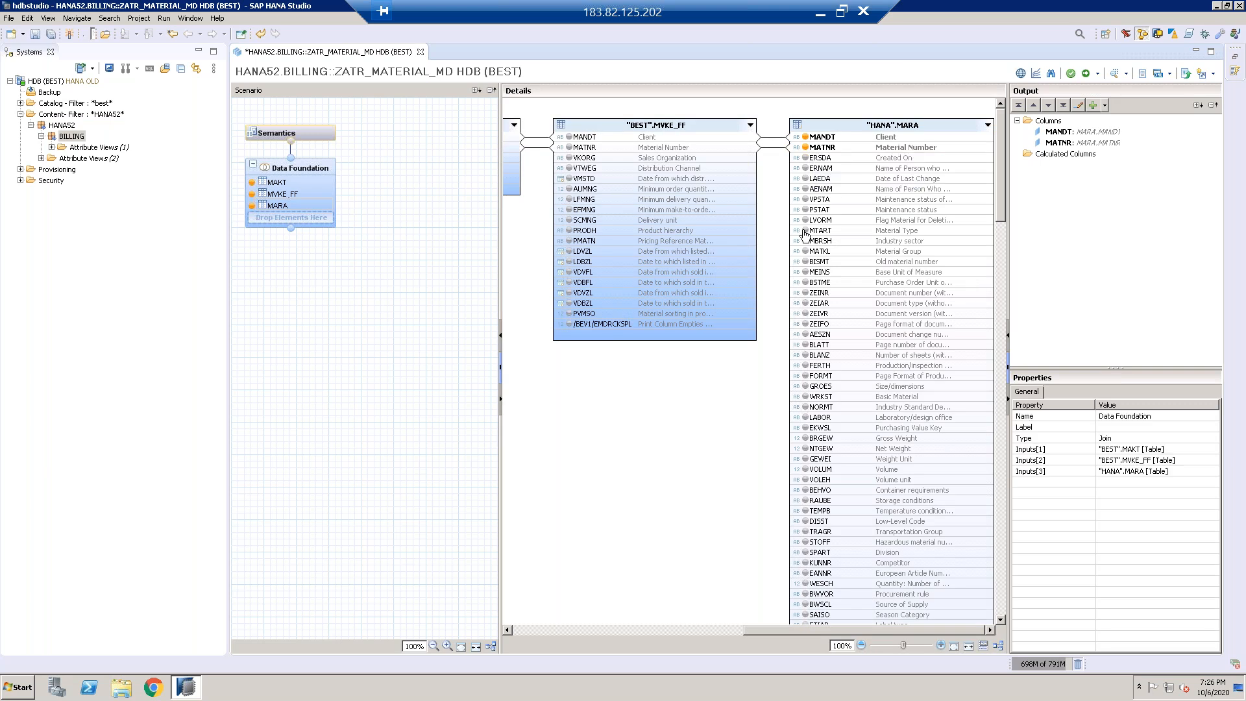
click(805, 230)
click(806, 251)
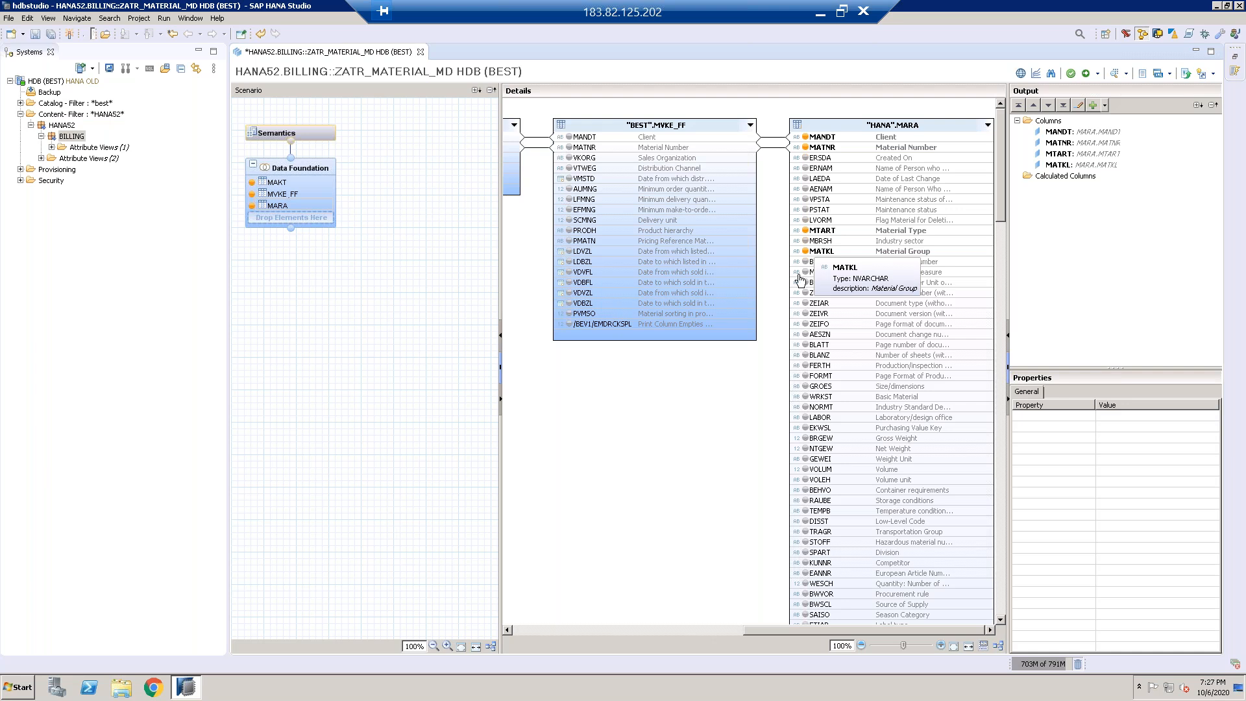
click(730, 412)
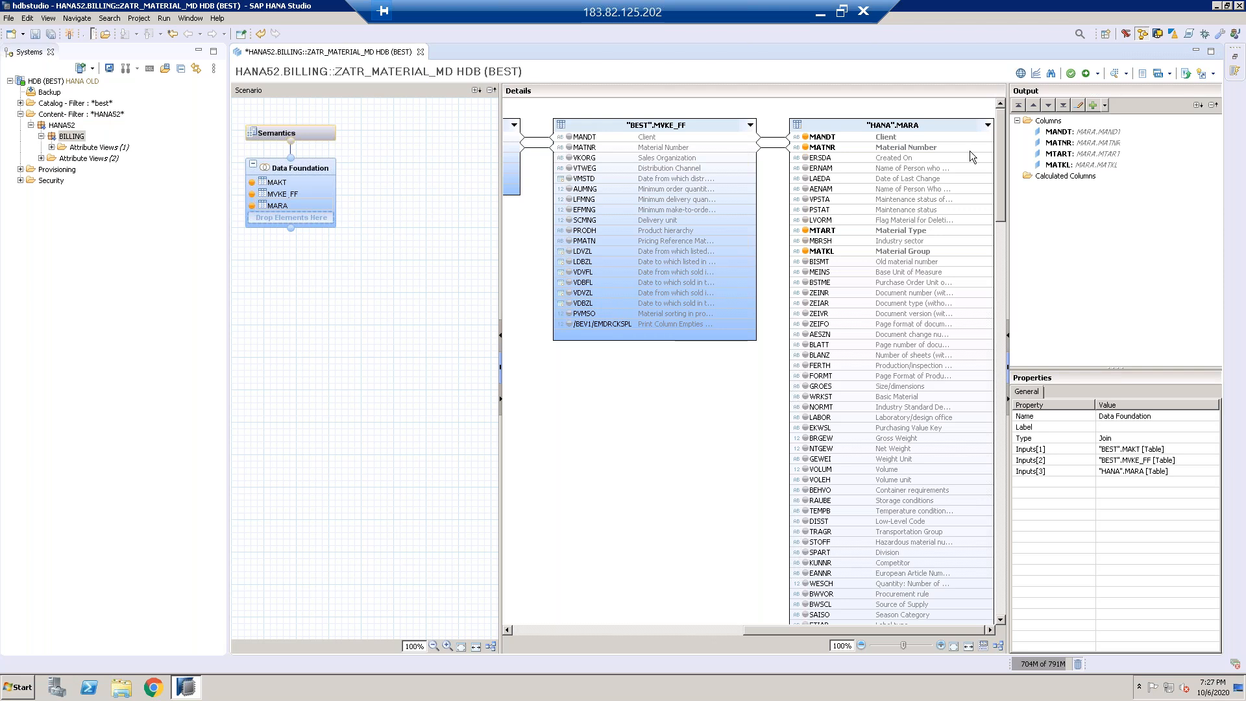
Step: Add MARA's KUNNR column to the output and remove it again
mouse_move(987, 146)
drag(1000, 189, 999, 202)
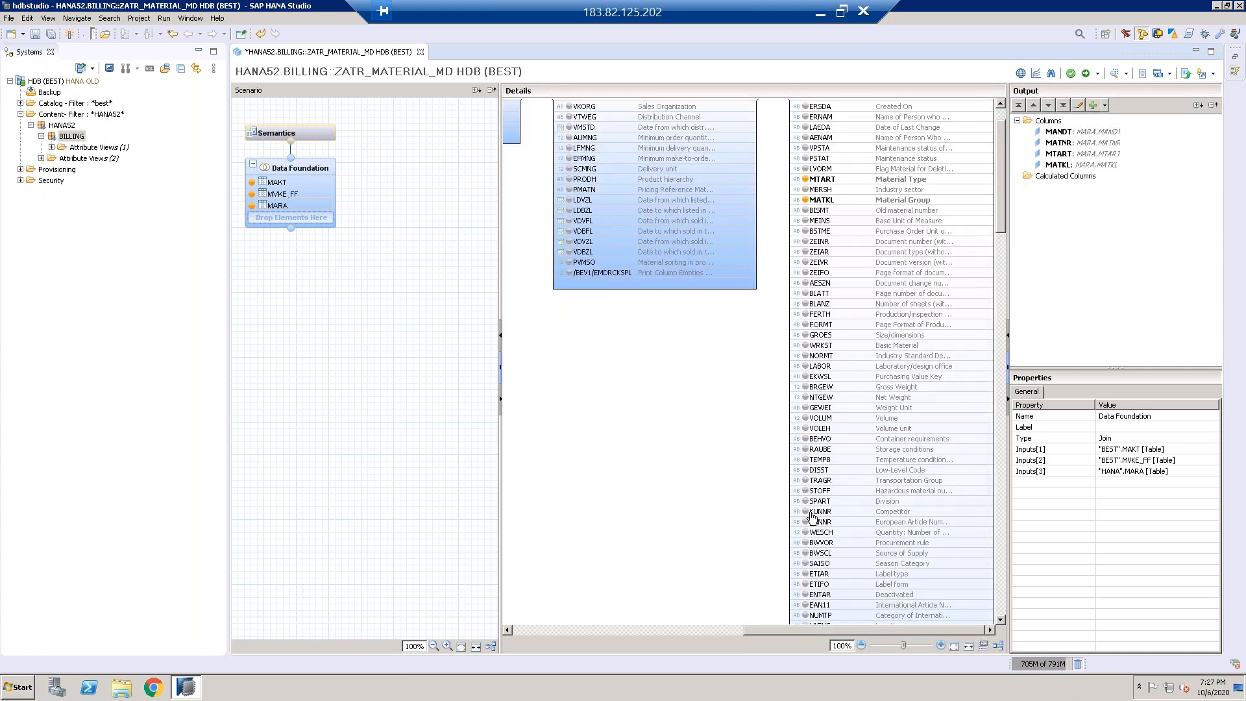
click(808, 515)
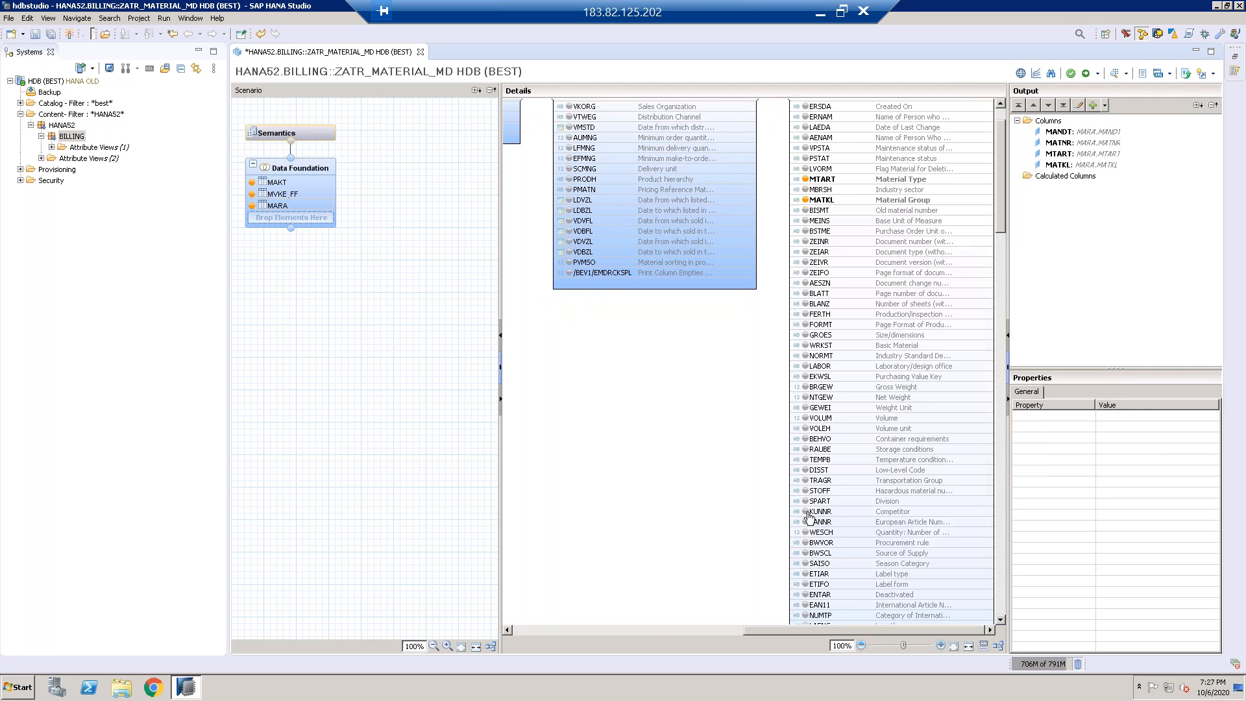
click(808, 516)
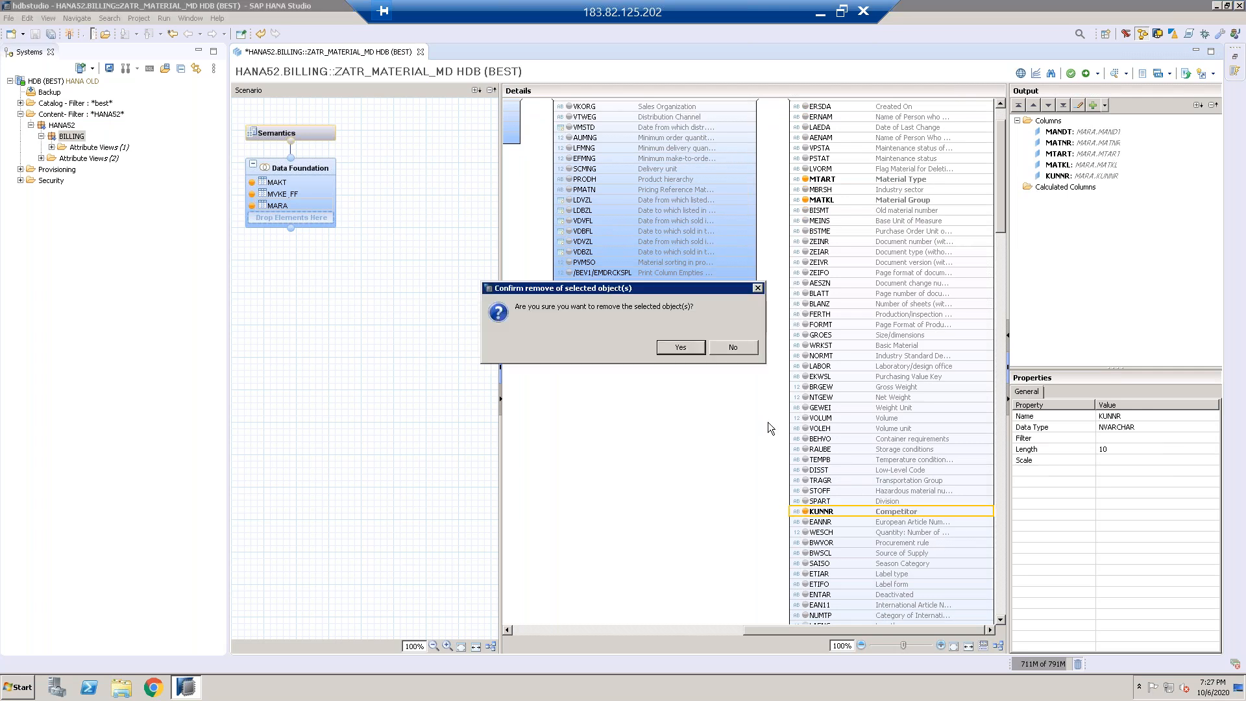
click(667, 351)
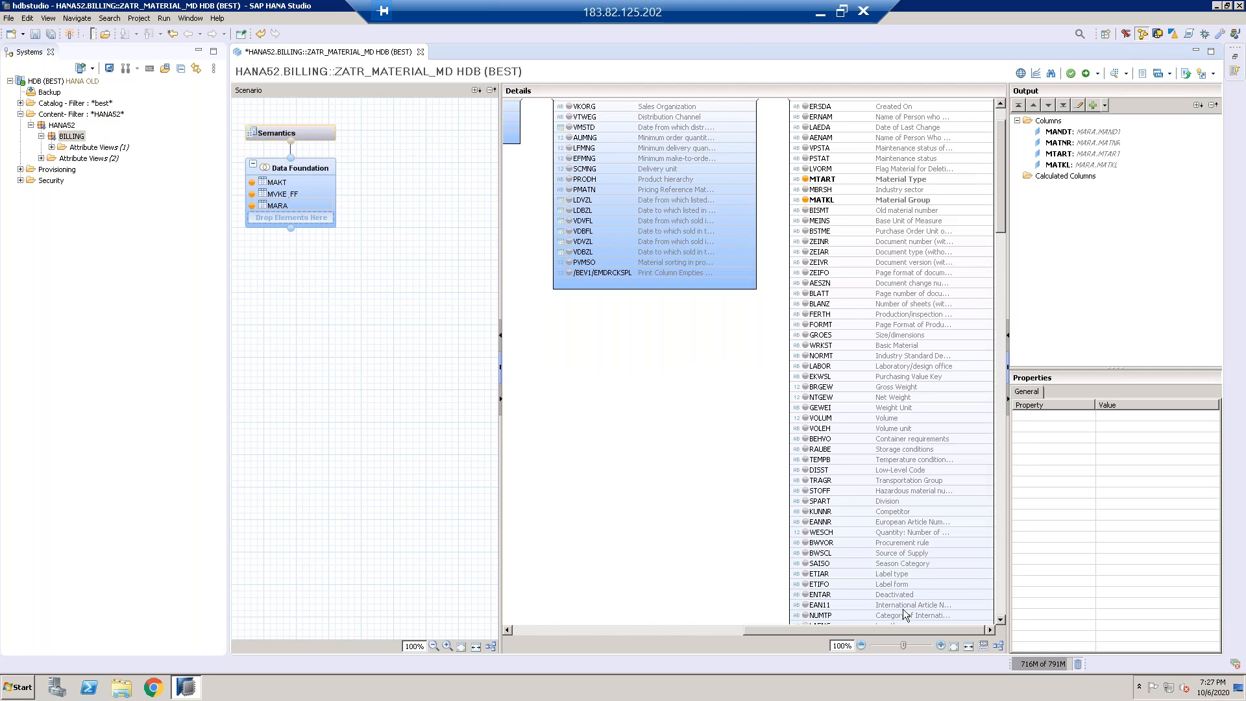
Step: Add the ATTYP and MBRSH columns of the MARA table to the output
click(1000, 622)
click(1000, 622)
click(1000, 621)
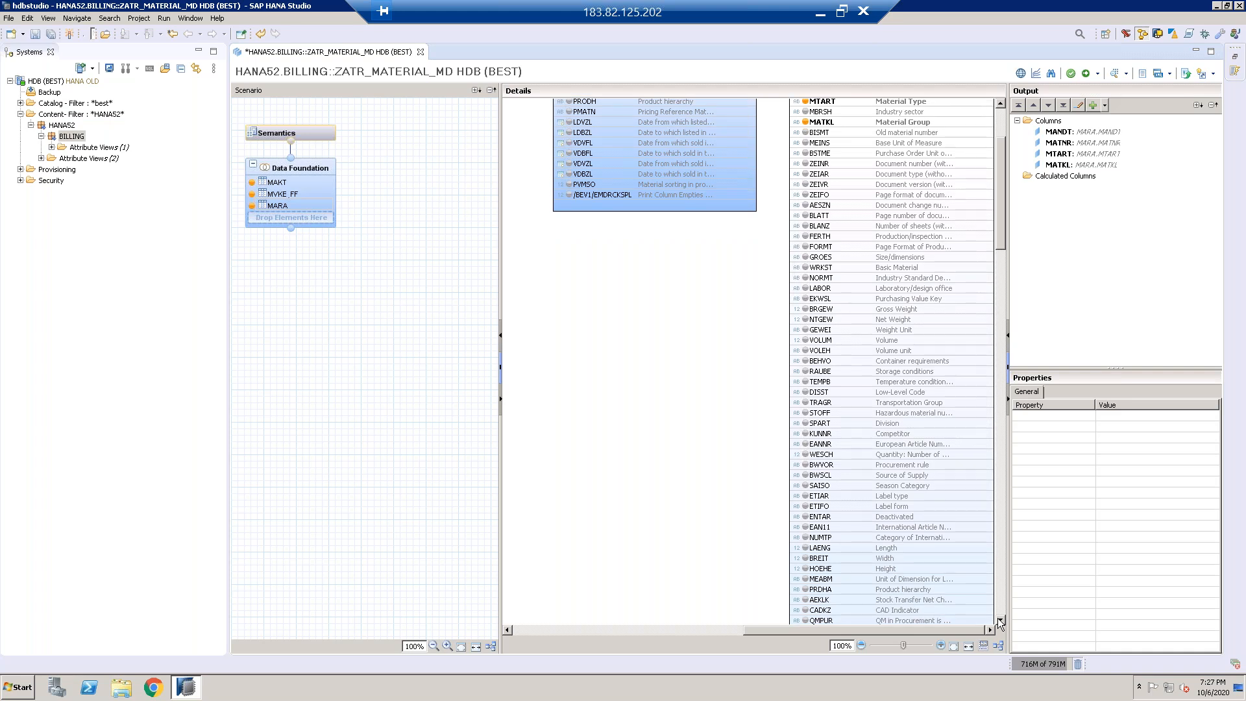
click(1000, 622)
click(1000, 622)
click(1000, 622)
click(1000, 622)
click(1001, 622)
click(1000, 621)
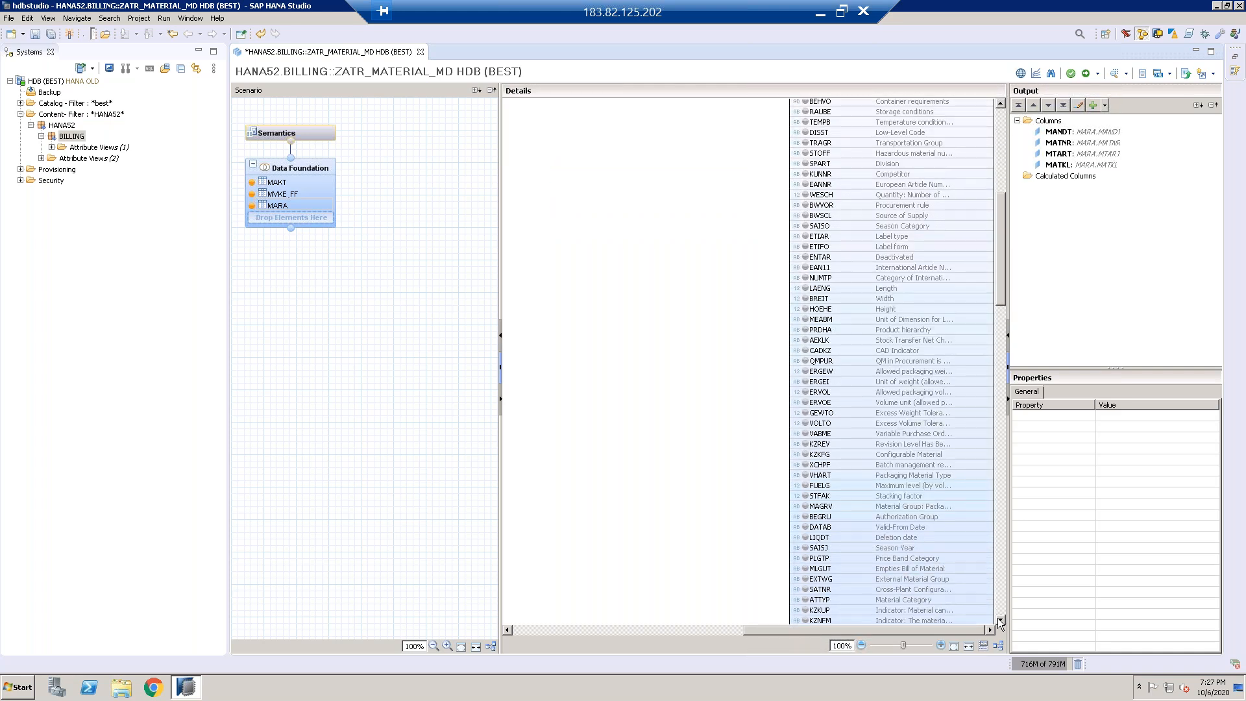
click(1000, 622)
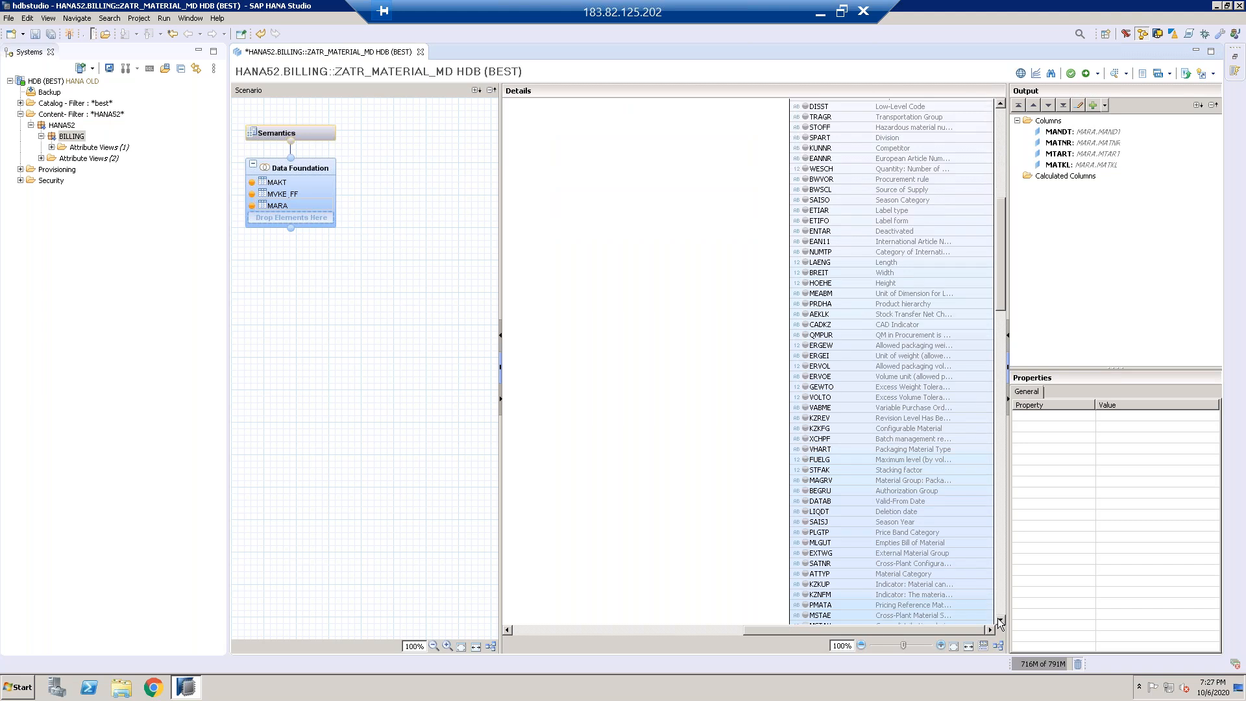
click(805, 574)
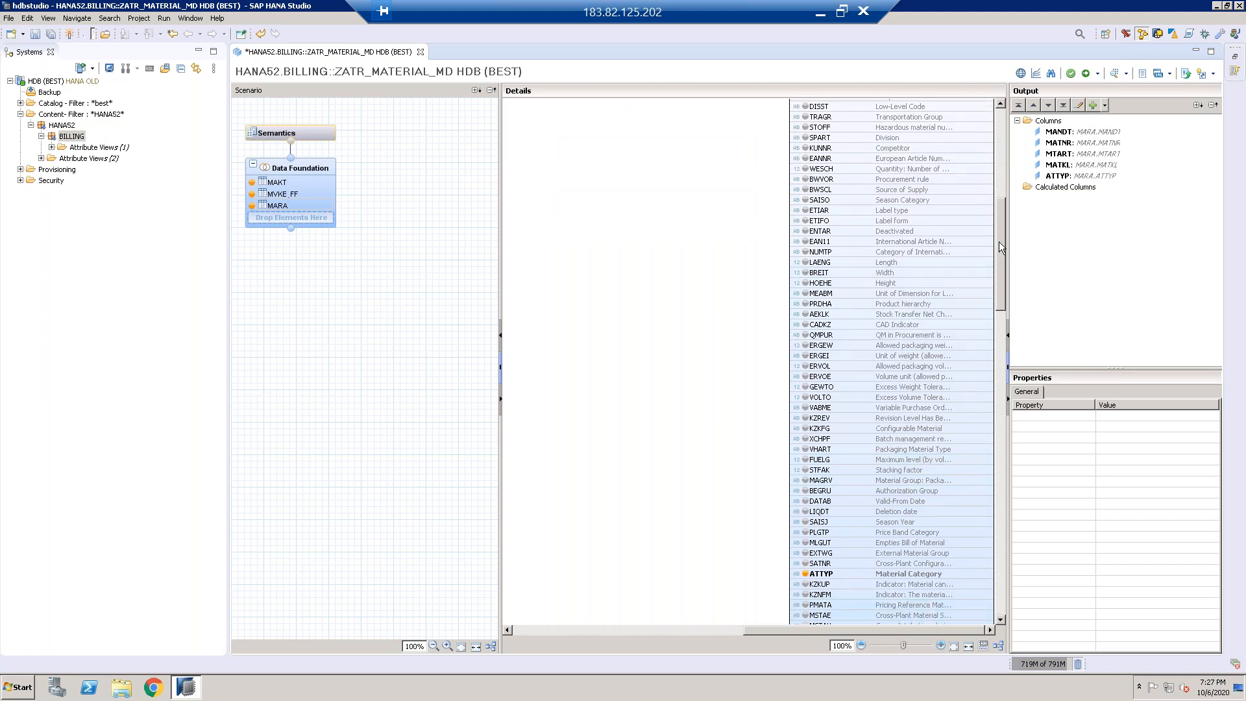
drag(1000, 231, 999, 129)
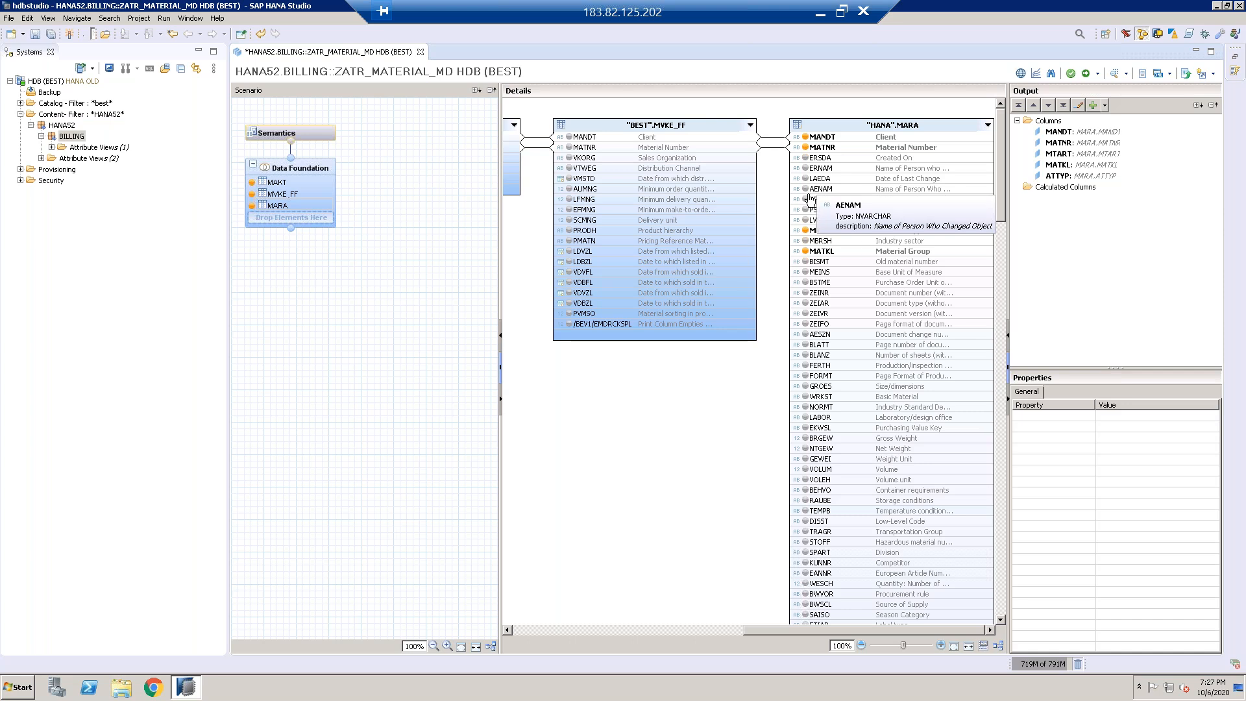
click(806, 242)
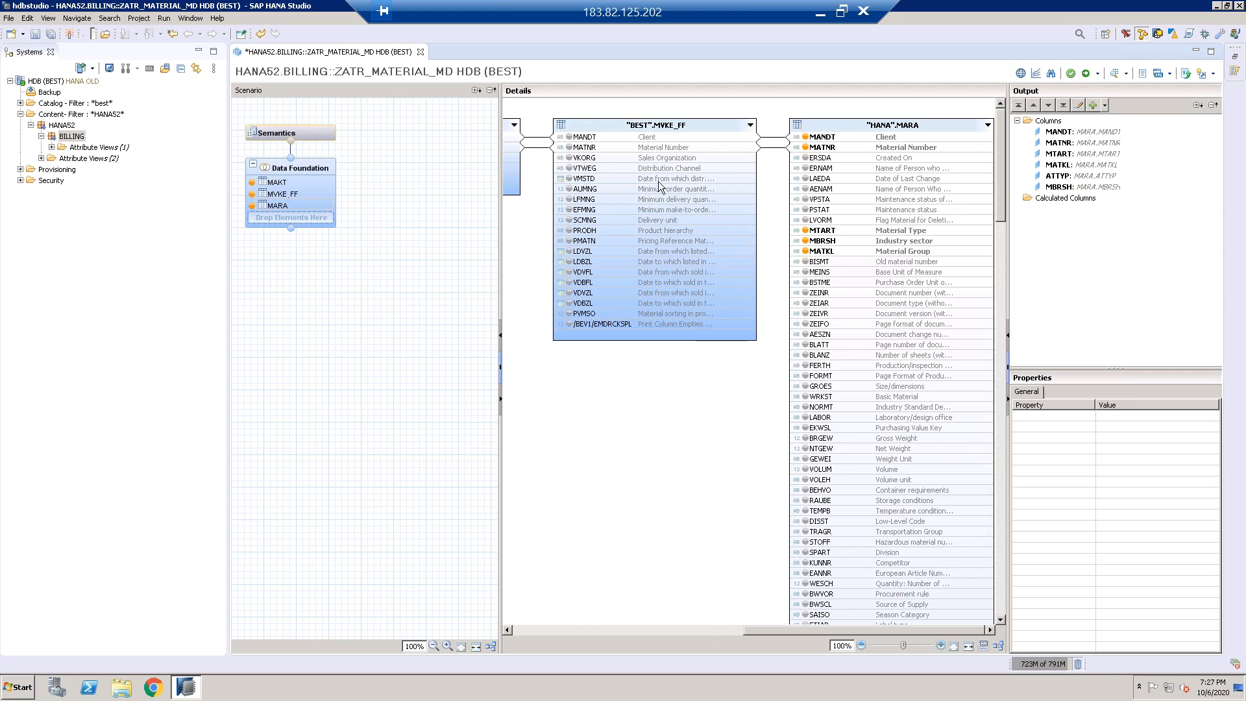
Step: Add the SCMNG and PMATN columns of the MVKE_FF table to the output
click(570, 221)
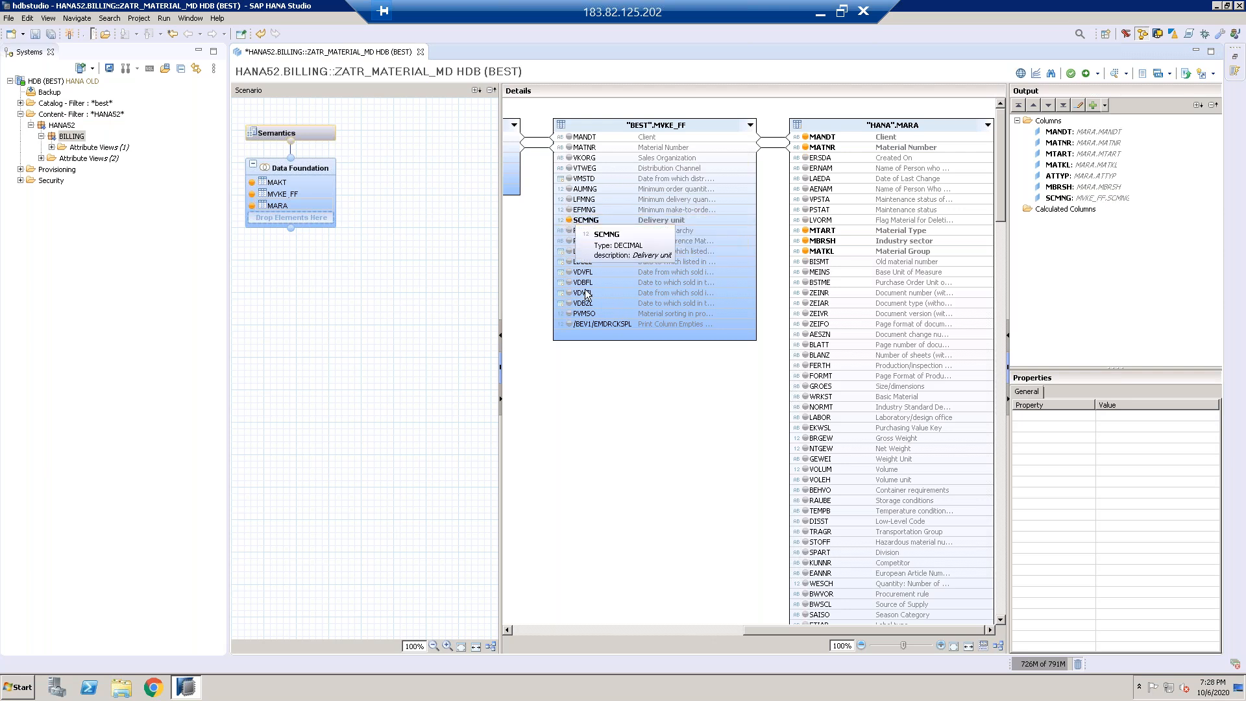
click(660, 426)
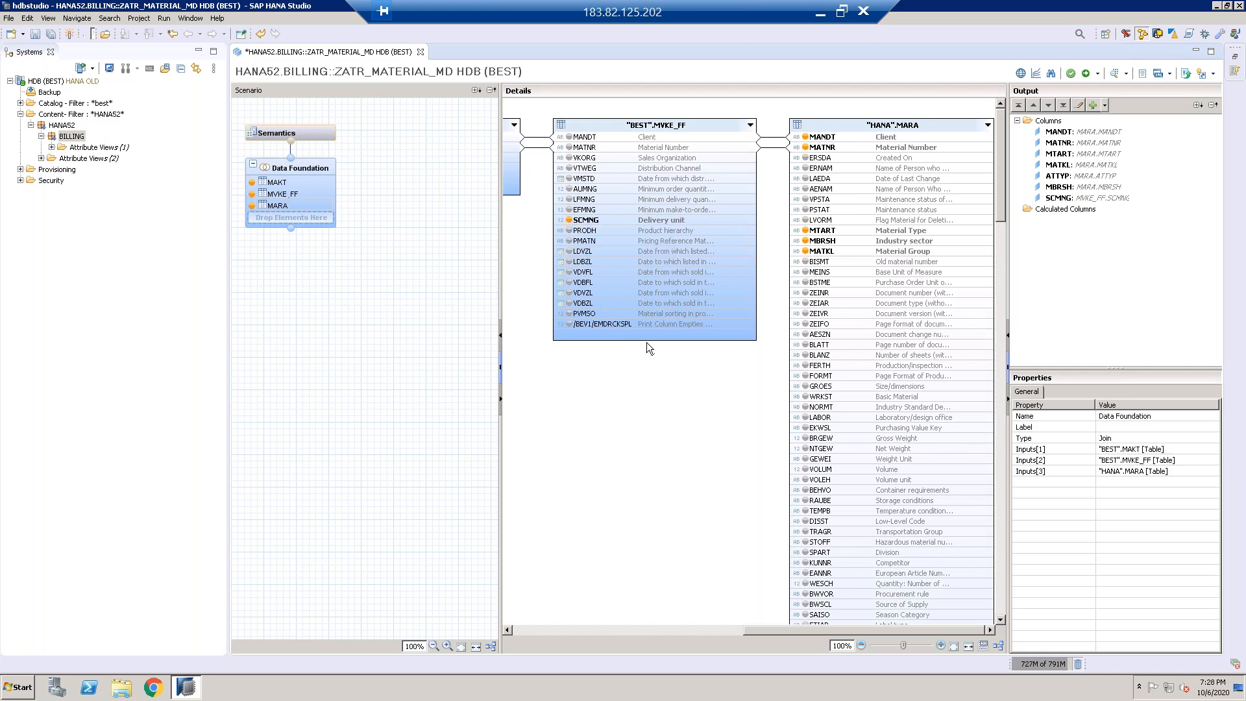
click(568, 241)
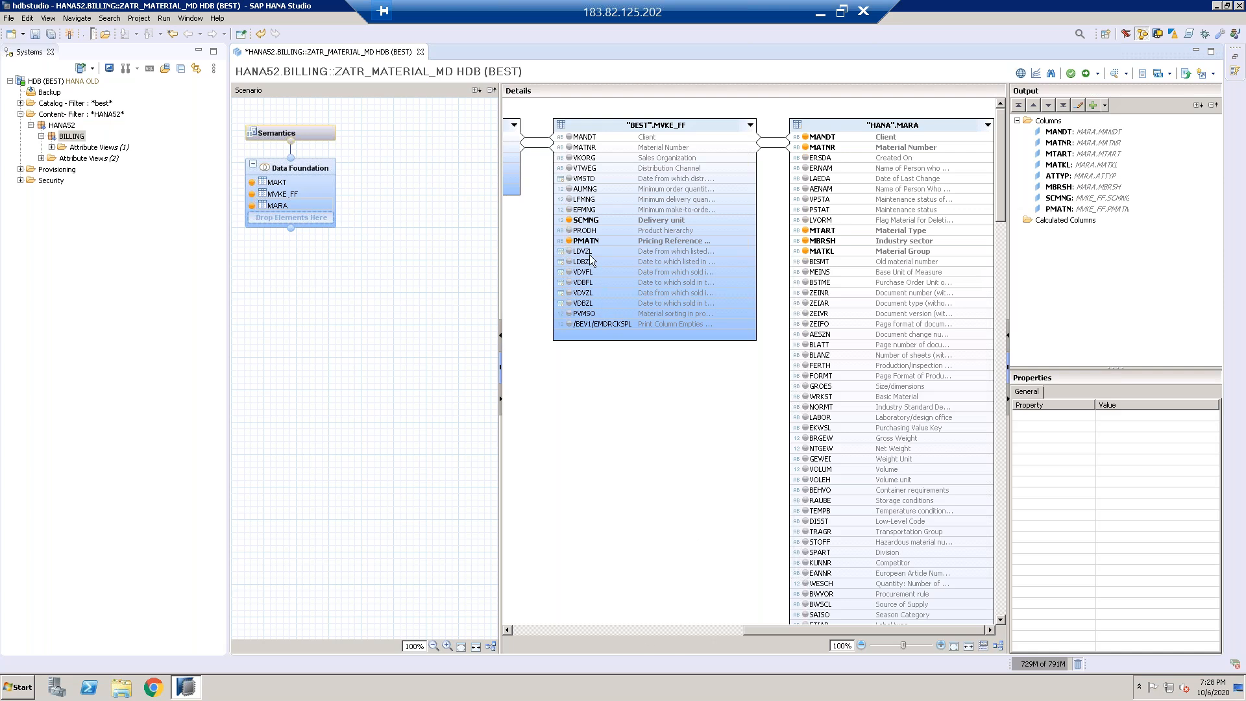
Step: Add the SPRAS and MAKTX columns of the MAKT table to the output
click(635, 630)
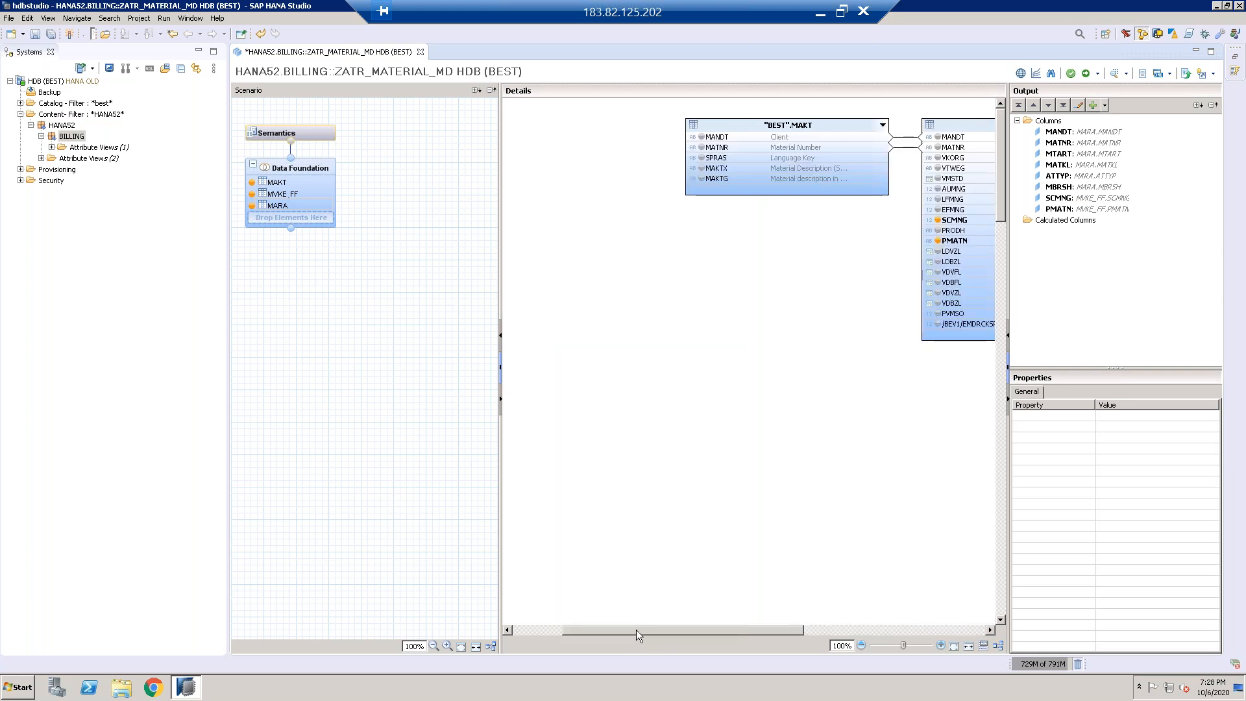
click(702, 158)
click(703, 169)
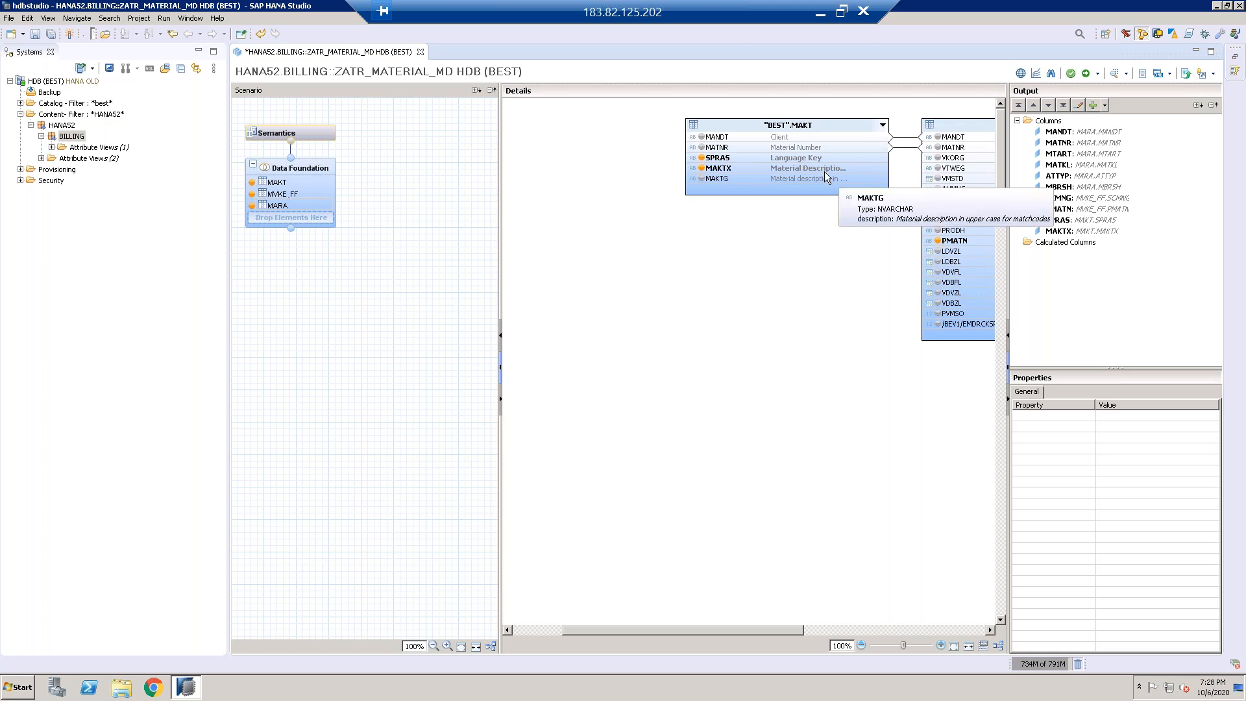
click(798, 309)
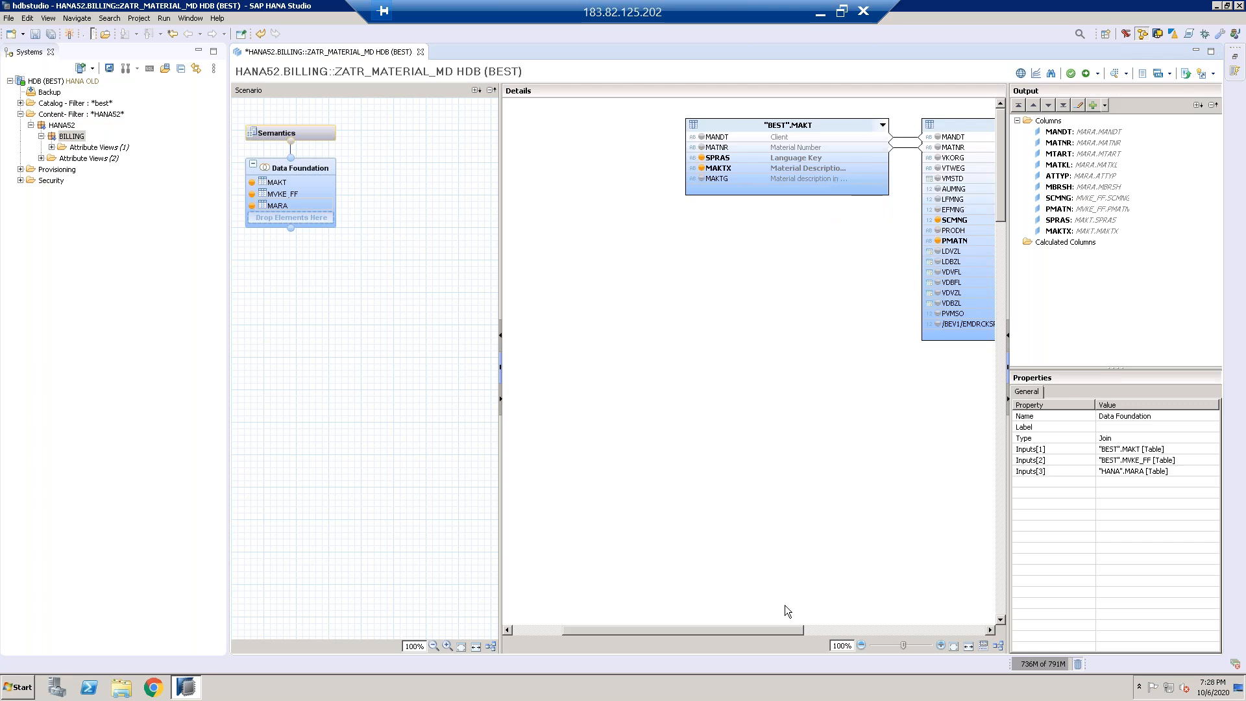
drag(747, 628, 981, 638)
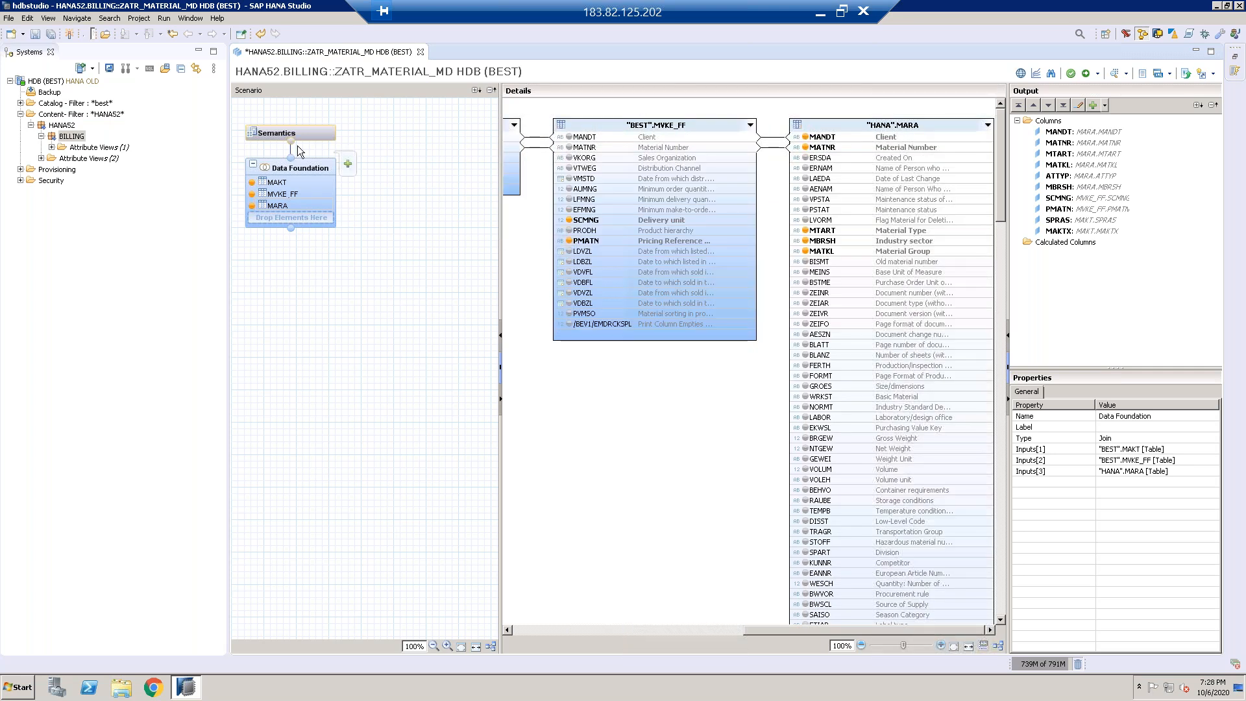
Step: Mark MANDT and MATNR as key columns in the Semantics and set the view's default client to Cross Client
click(318, 134)
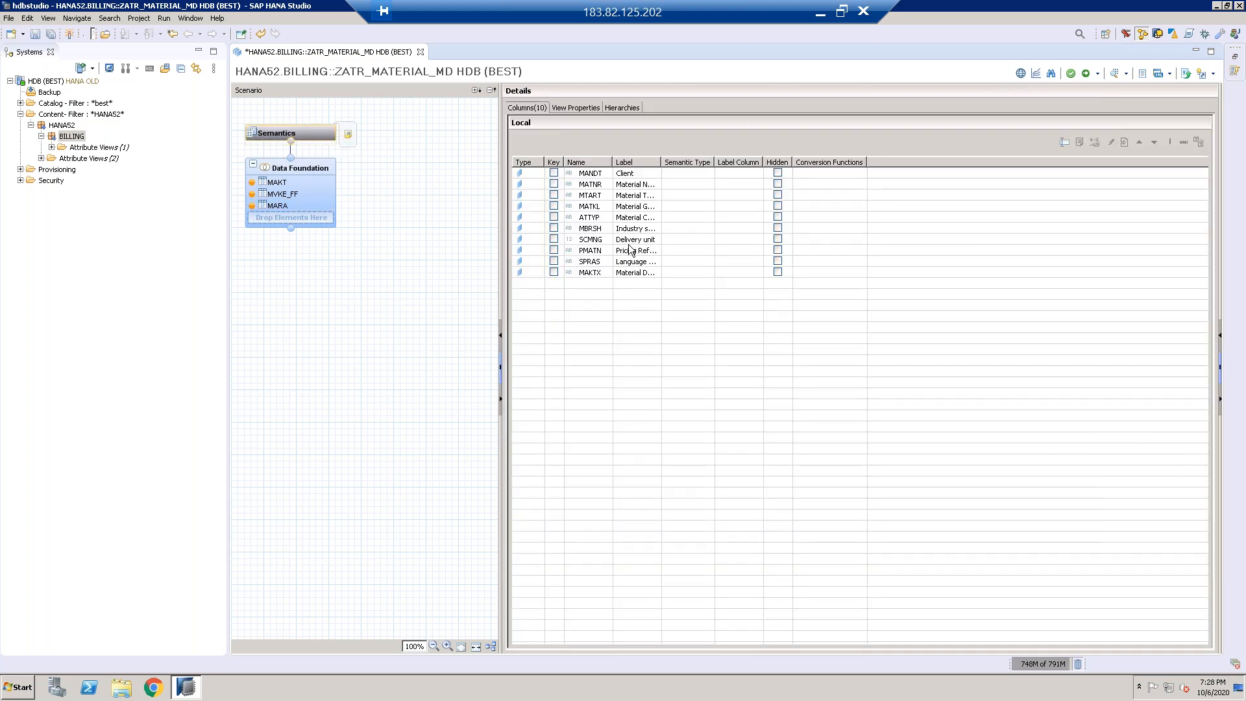
click(554, 174)
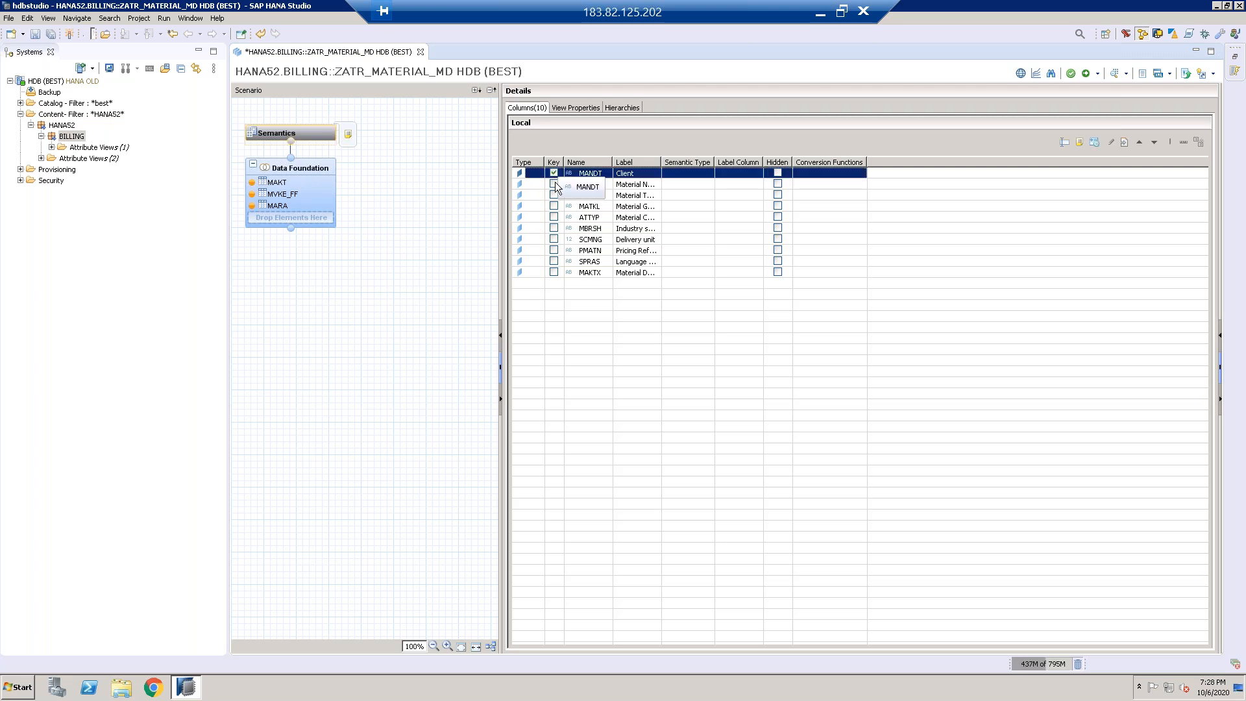
click(554, 183)
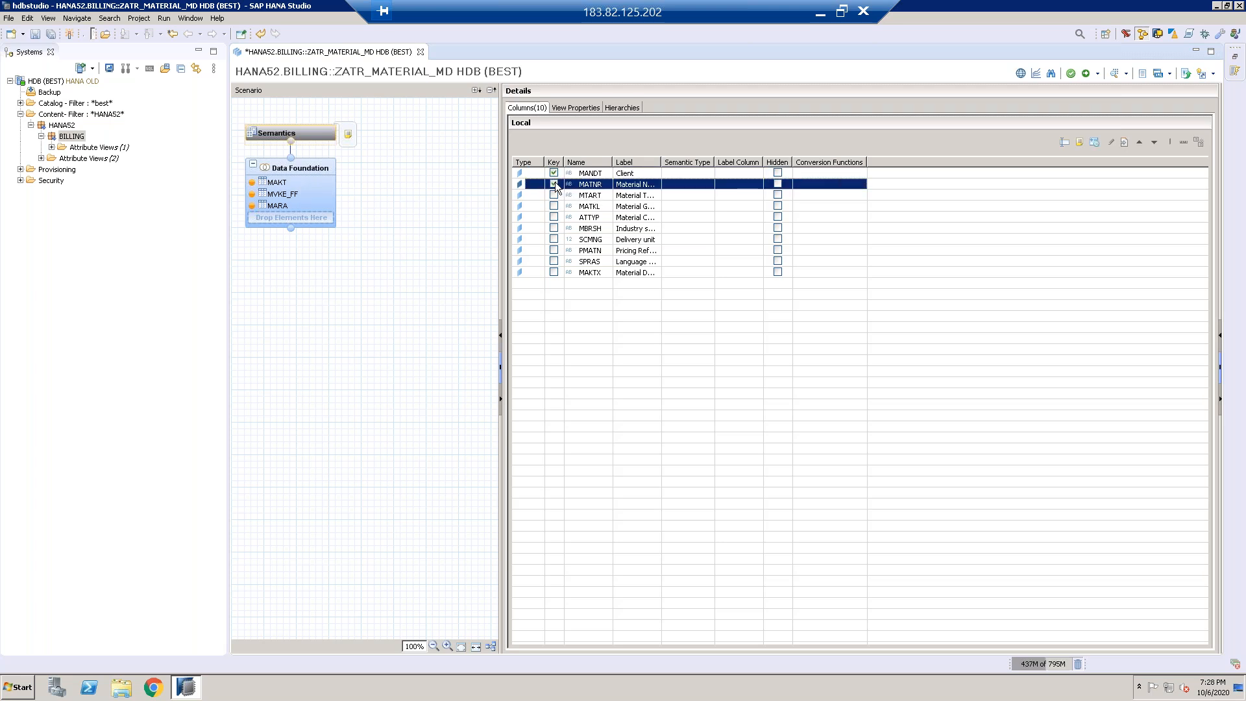
click(574, 106)
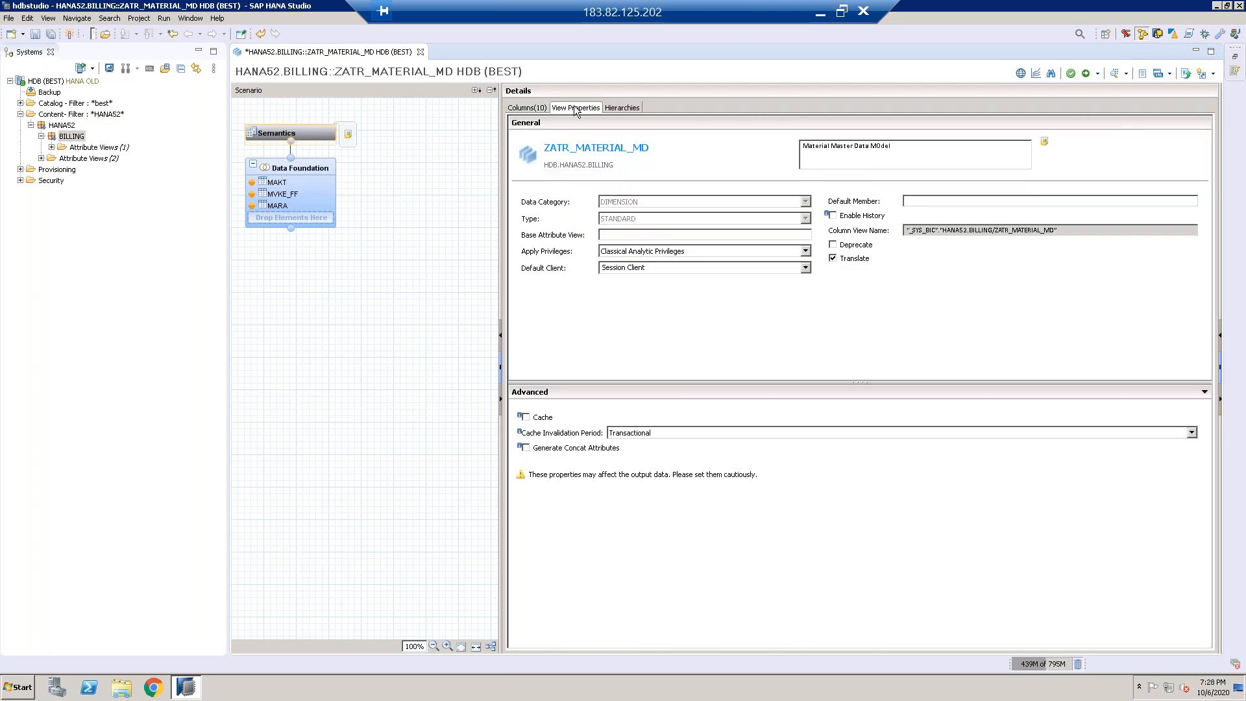
click(804, 267)
click(771, 289)
Step: Validate and activate the ZATR_MATERIAL_MD attribute view
click(1071, 75)
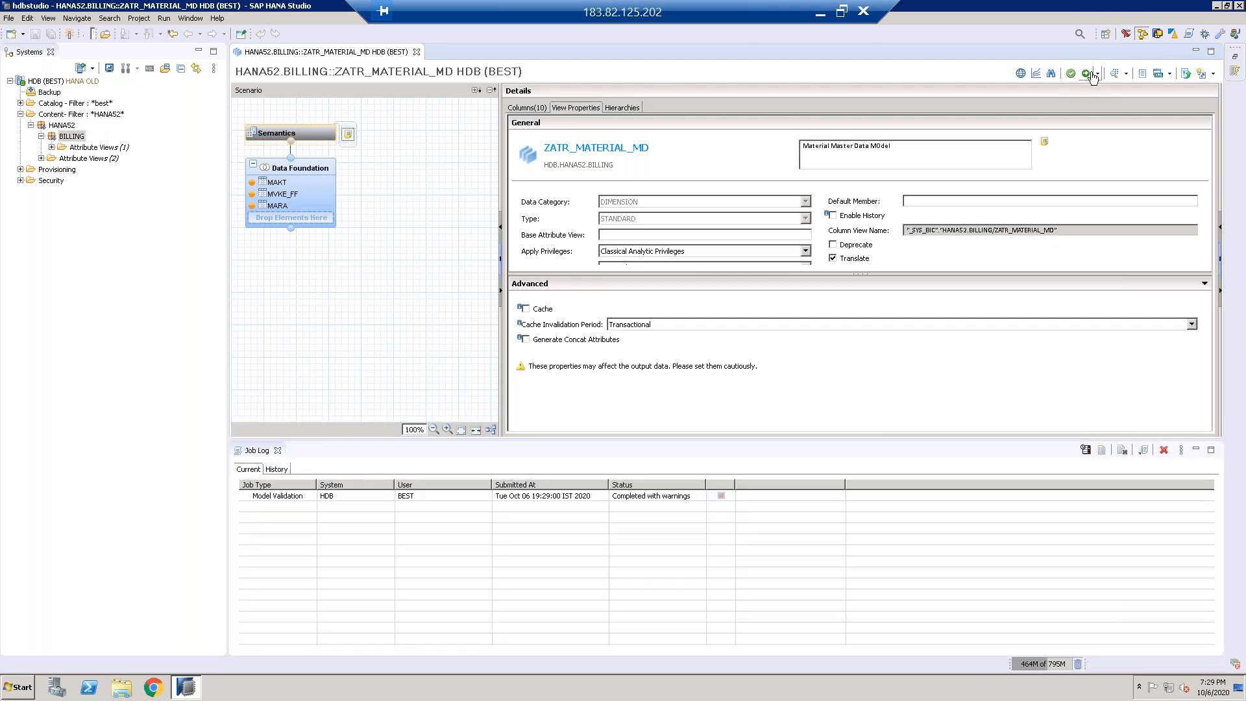
click(1087, 74)
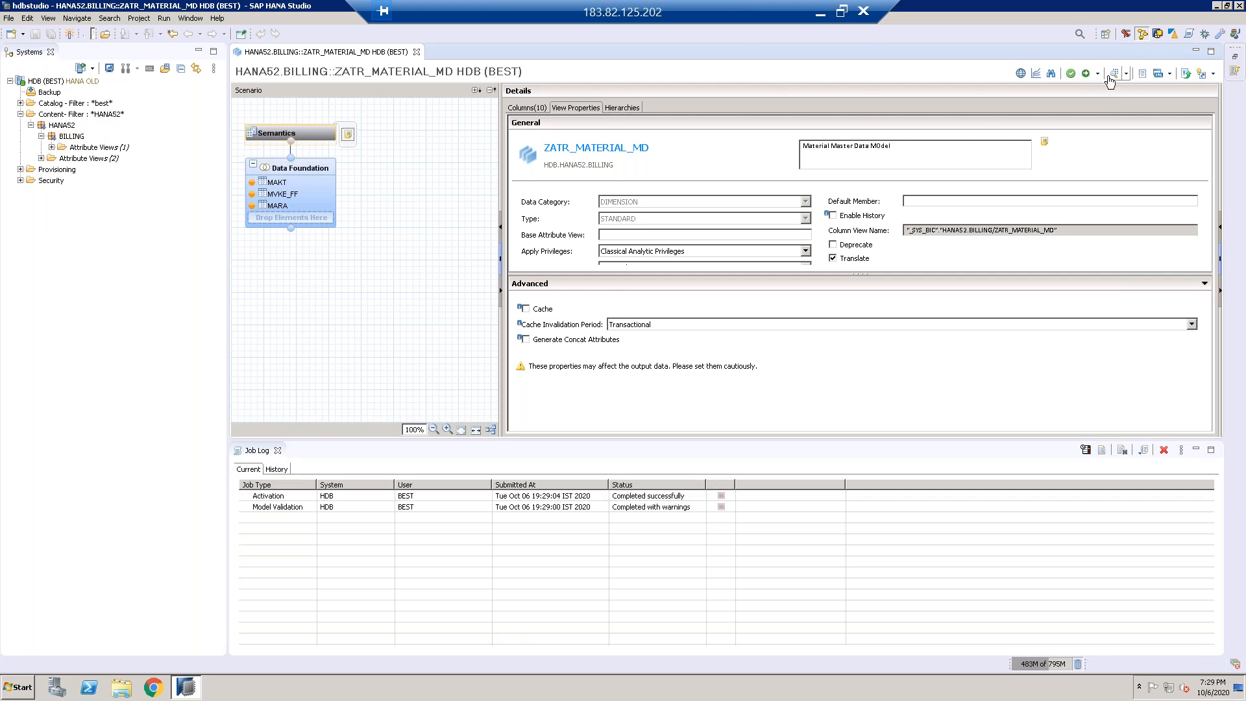
Step: Preview the raw data of ZATR_MATERIAL_MD, closing the job log and widening the MAKTX column to read the descriptions
click(1117, 78)
click(388, 73)
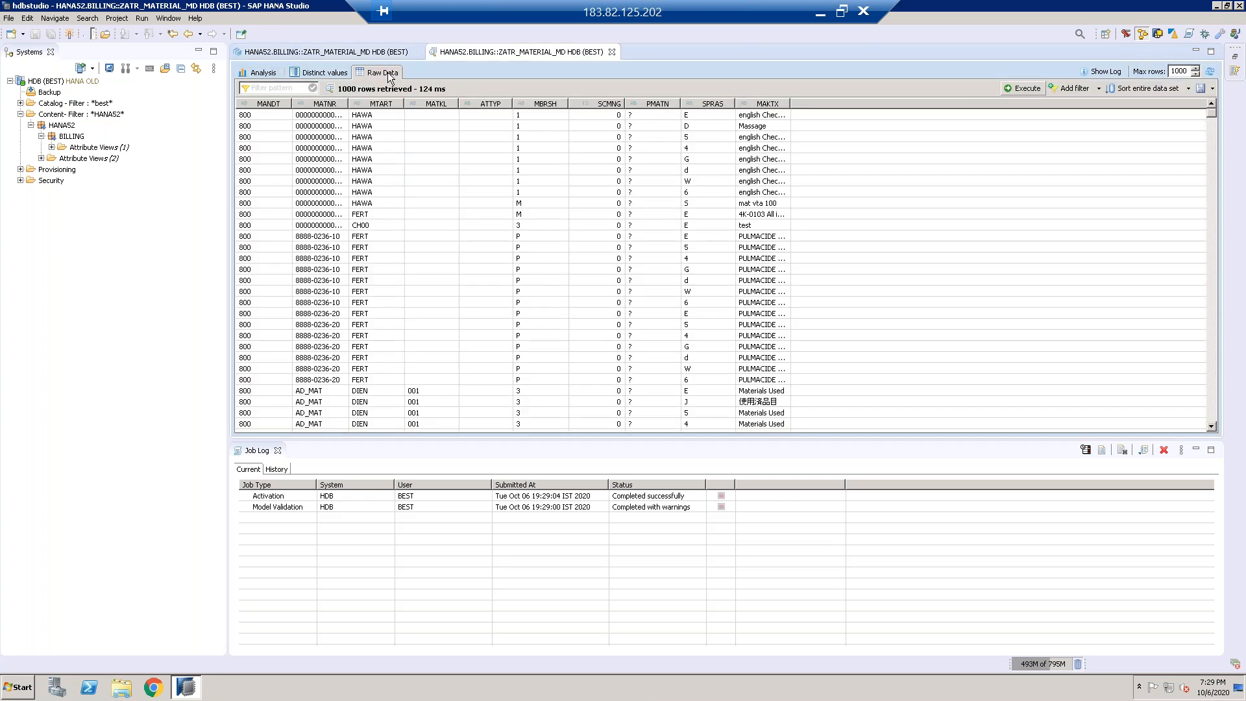
click(277, 450)
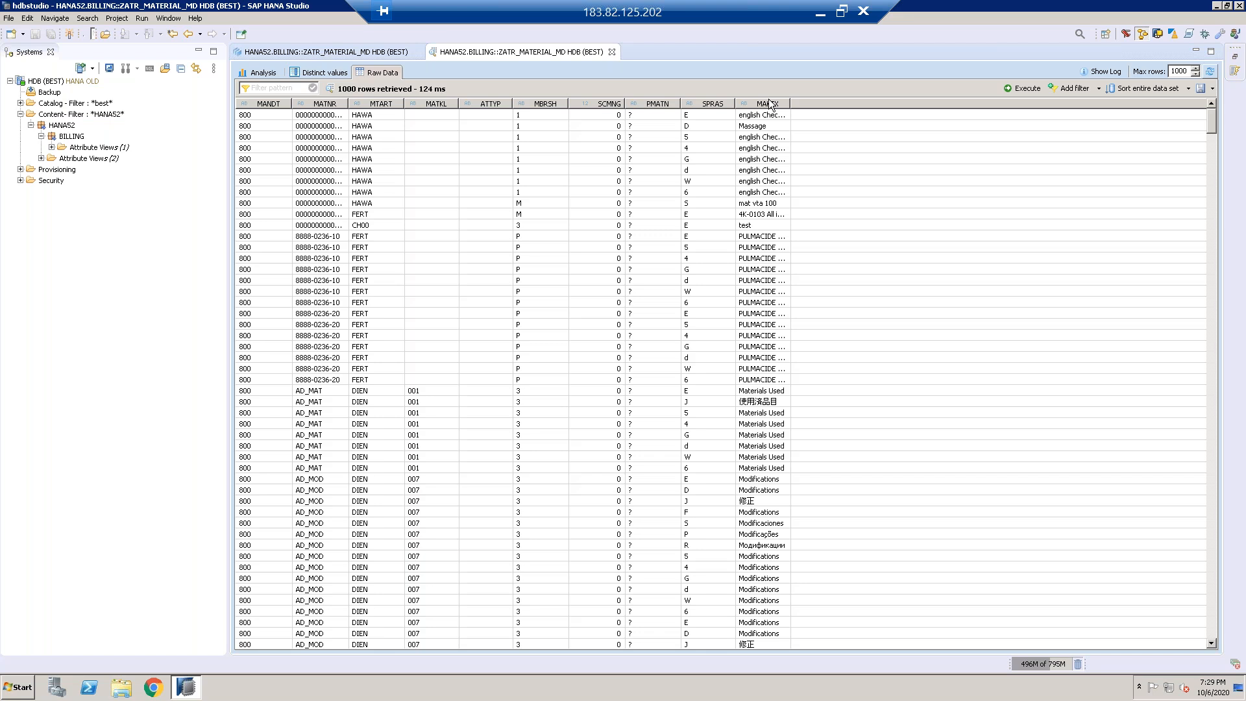
drag(788, 102, 842, 102)
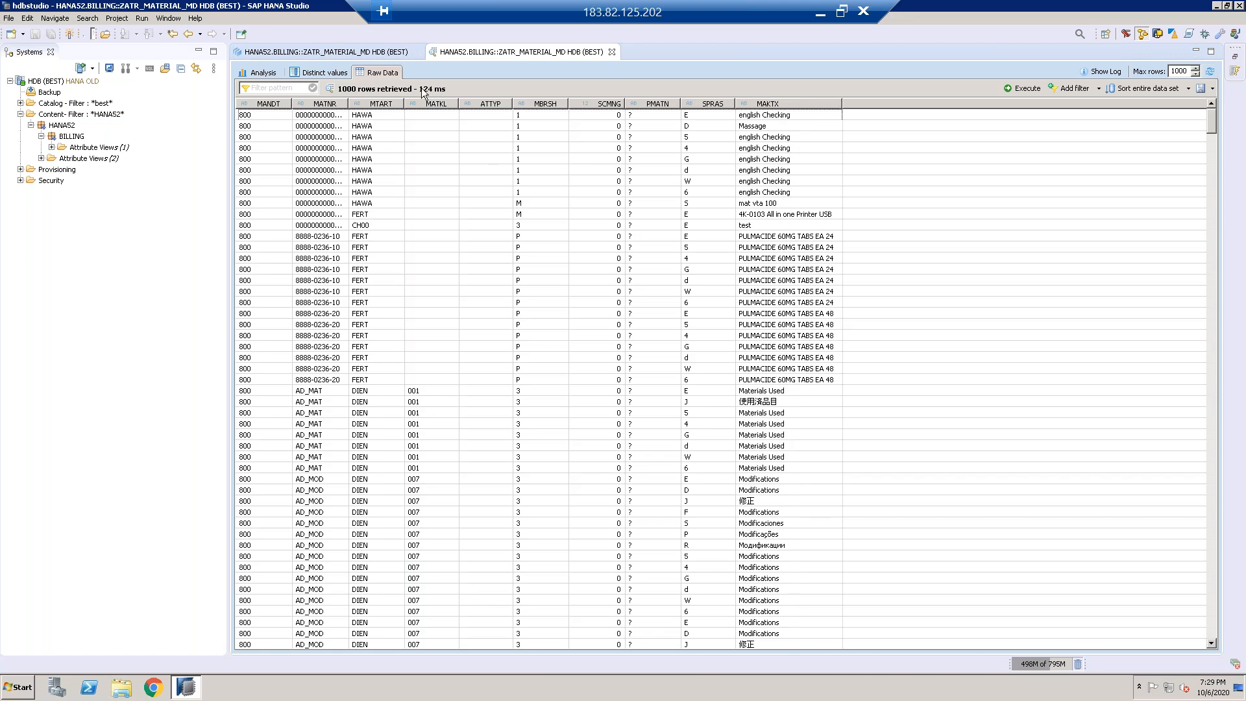
Step: Close the data preview and the ZATR_MATERIAL_MD view editor
click(347, 54)
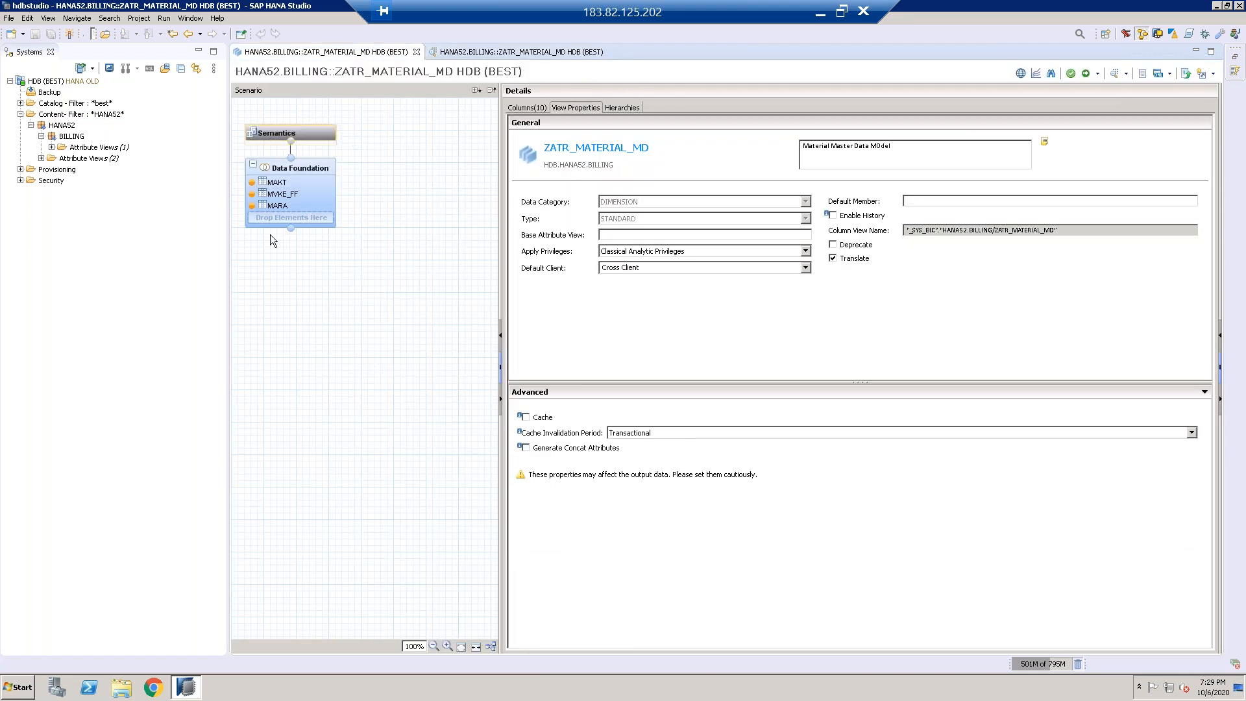
click(598, 52)
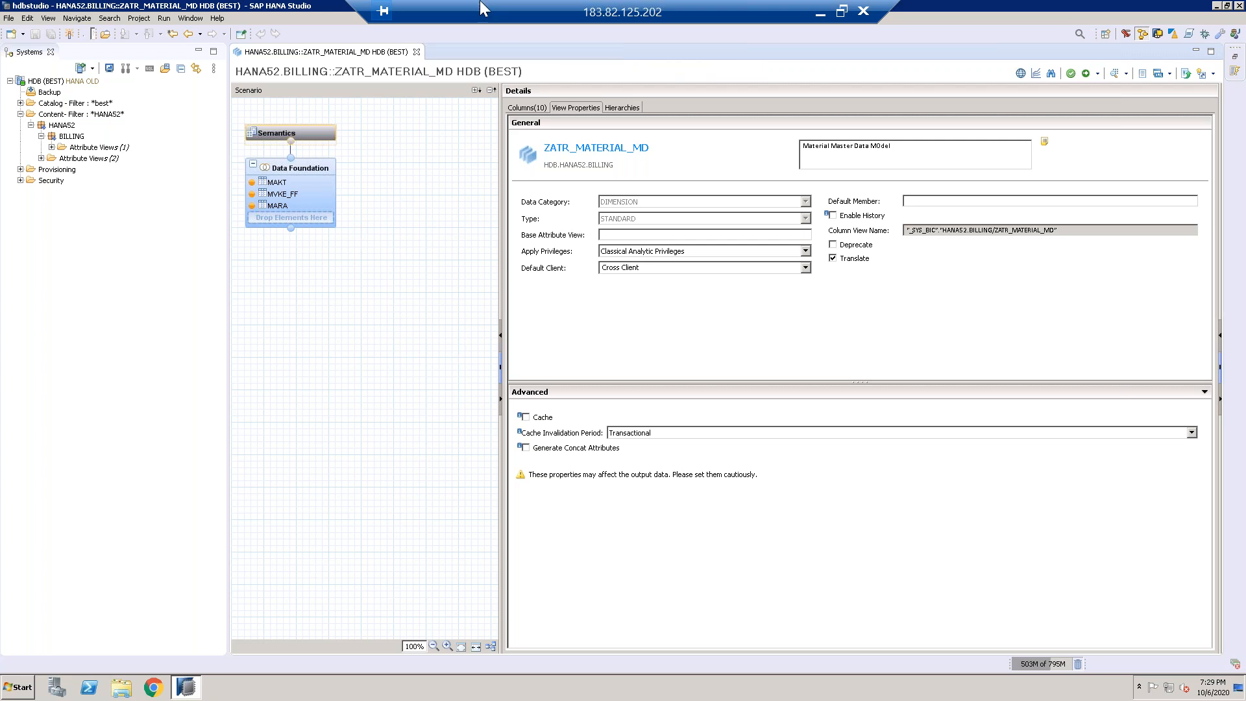
click(417, 52)
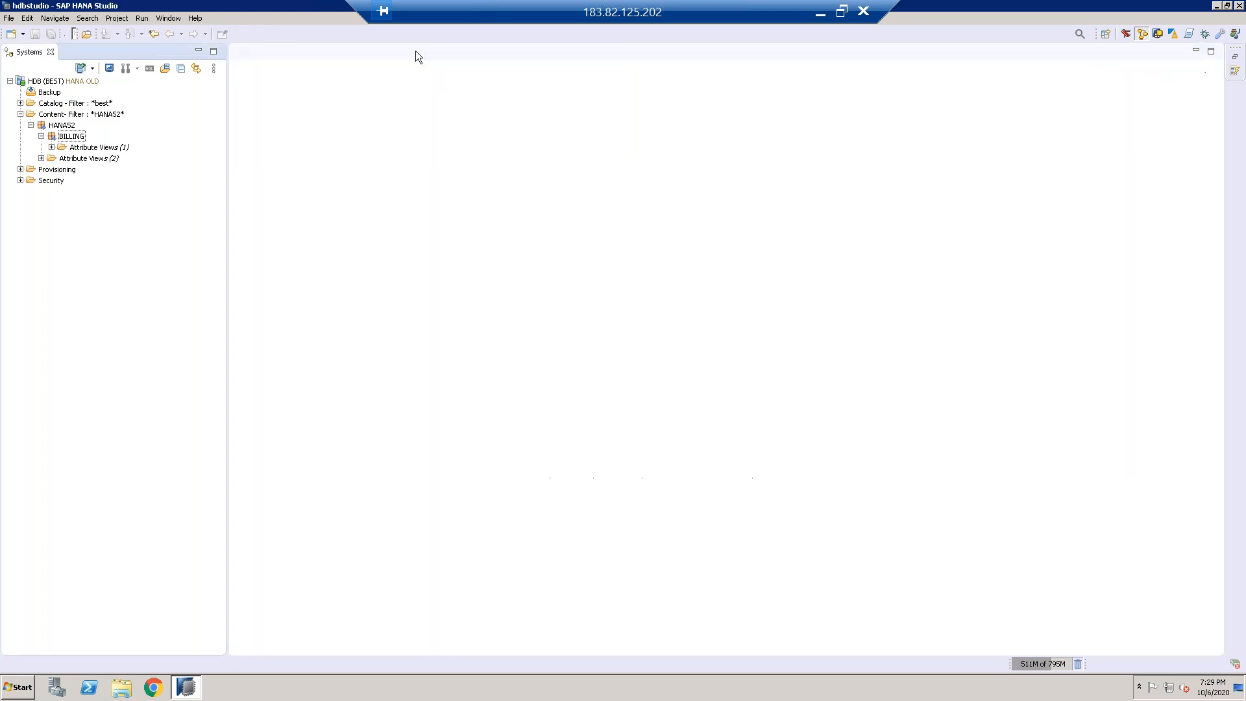
Step: Expand the BILLING package's attribute views, check the billing model's dimension tables in the Notepad notes, and return to SAP HANA Studio
click(51, 147)
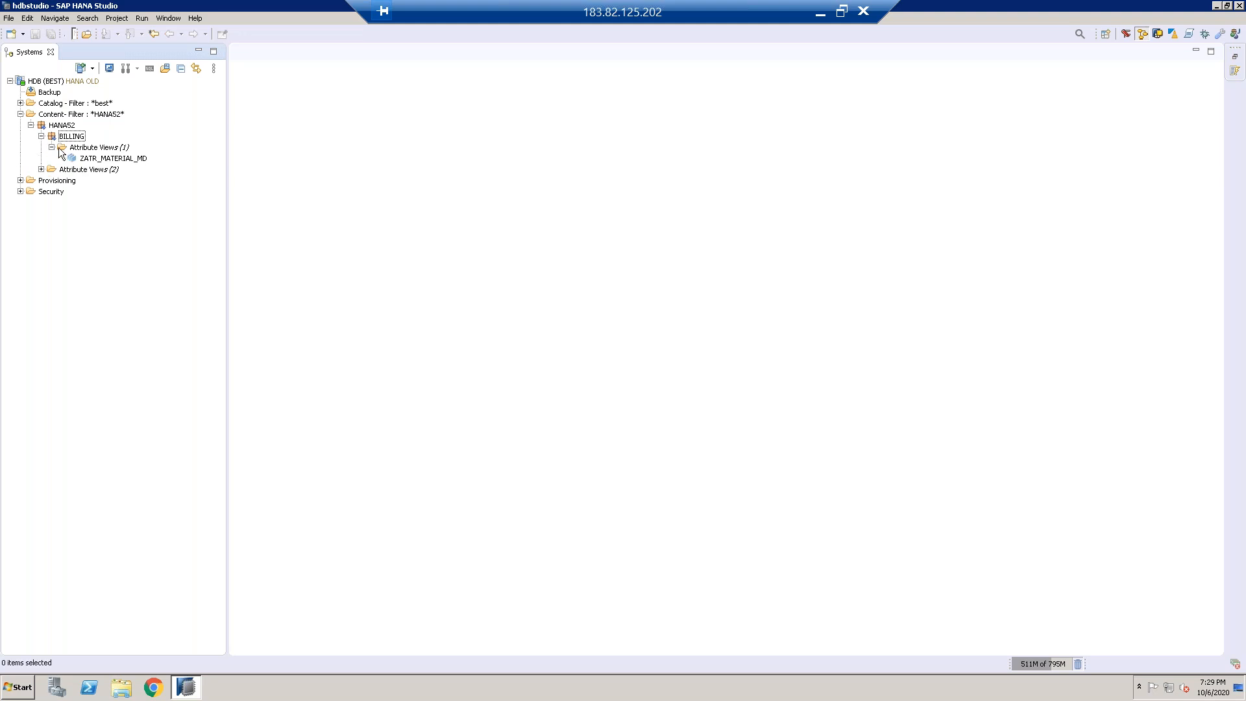
click(820, 13)
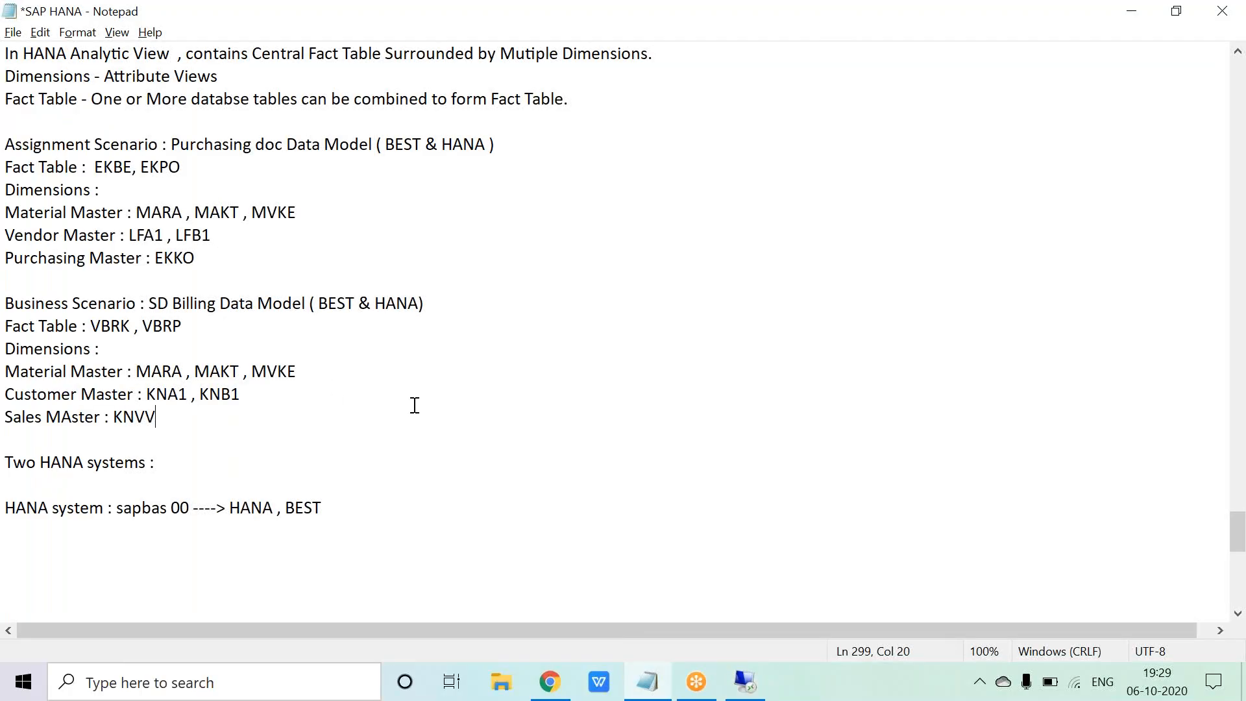
click(746, 681)
click(113, 149)
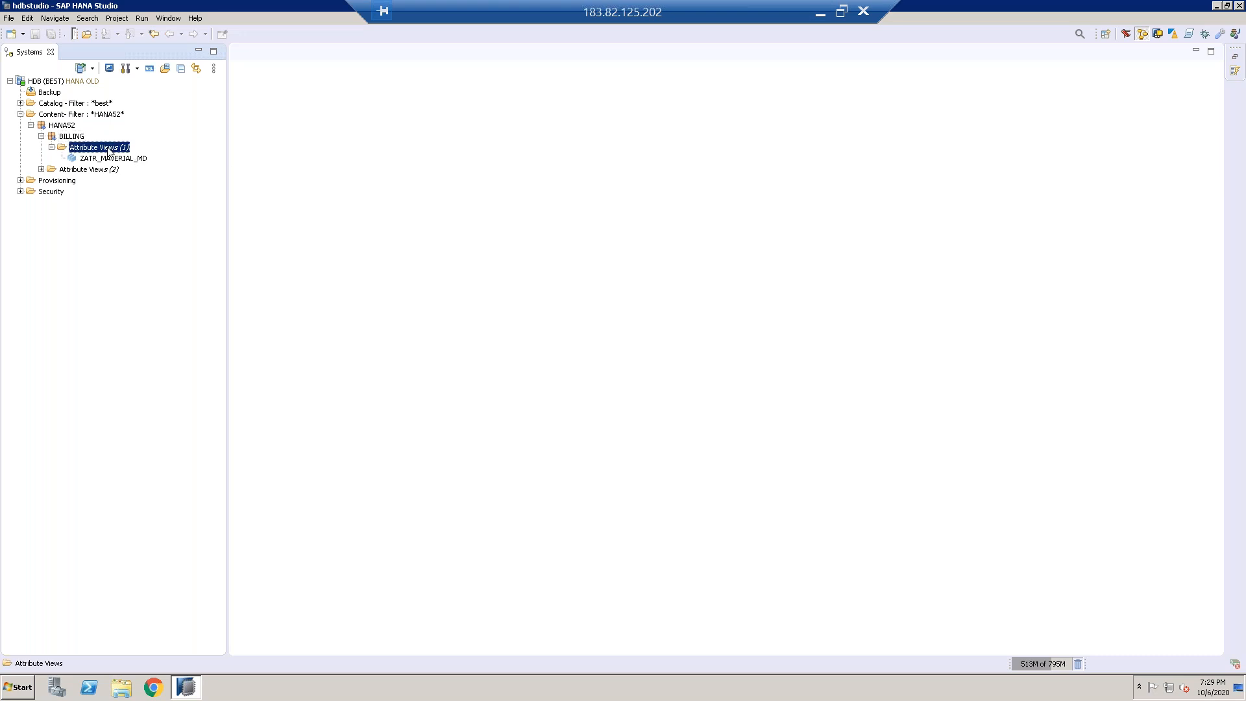
right_click(108, 148)
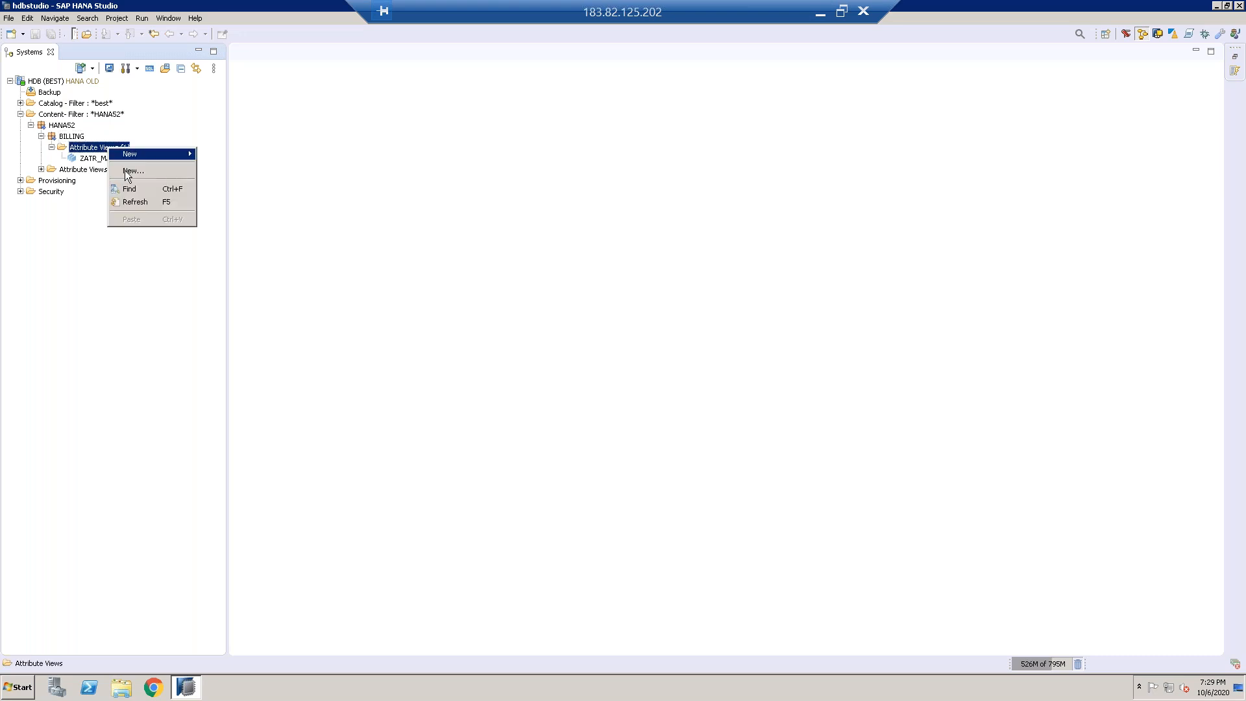
click(71, 191)
Step: Open the existing ZATR_CUSTOMER_MD attribute view of the HANA52 package, examine its source tables and columns, and close it
click(41, 169)
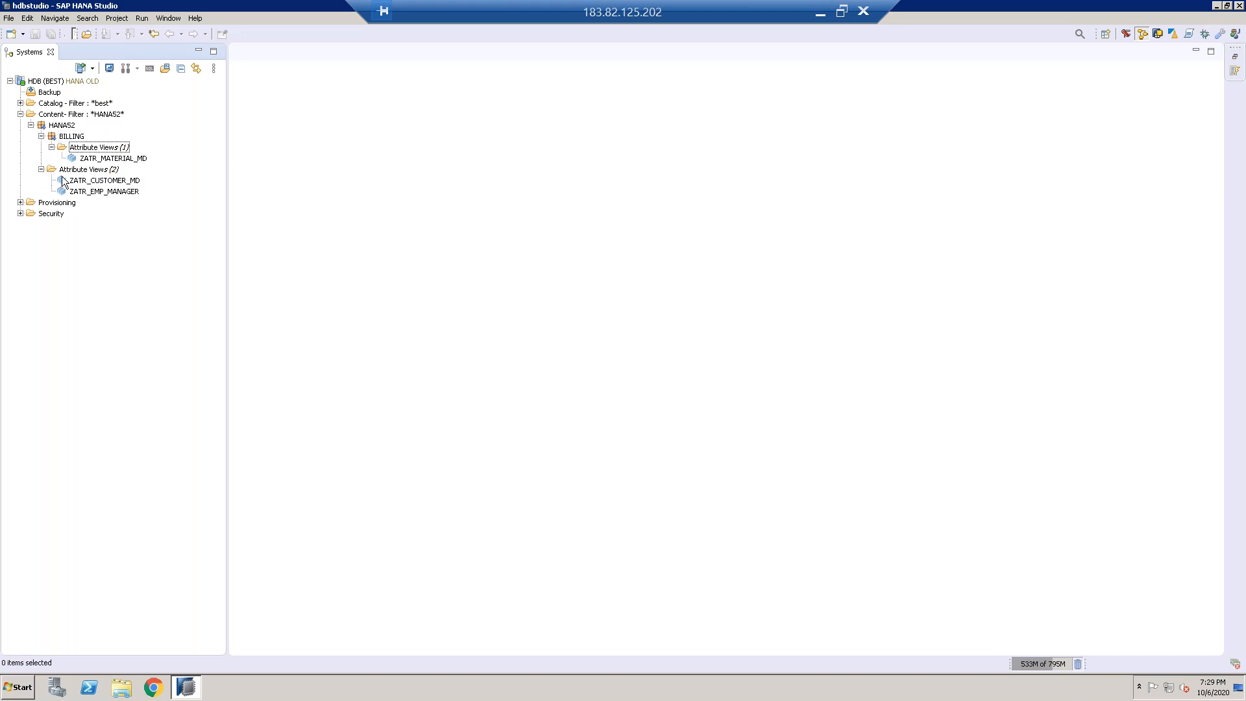
click(104, 191)
click(124, 182)
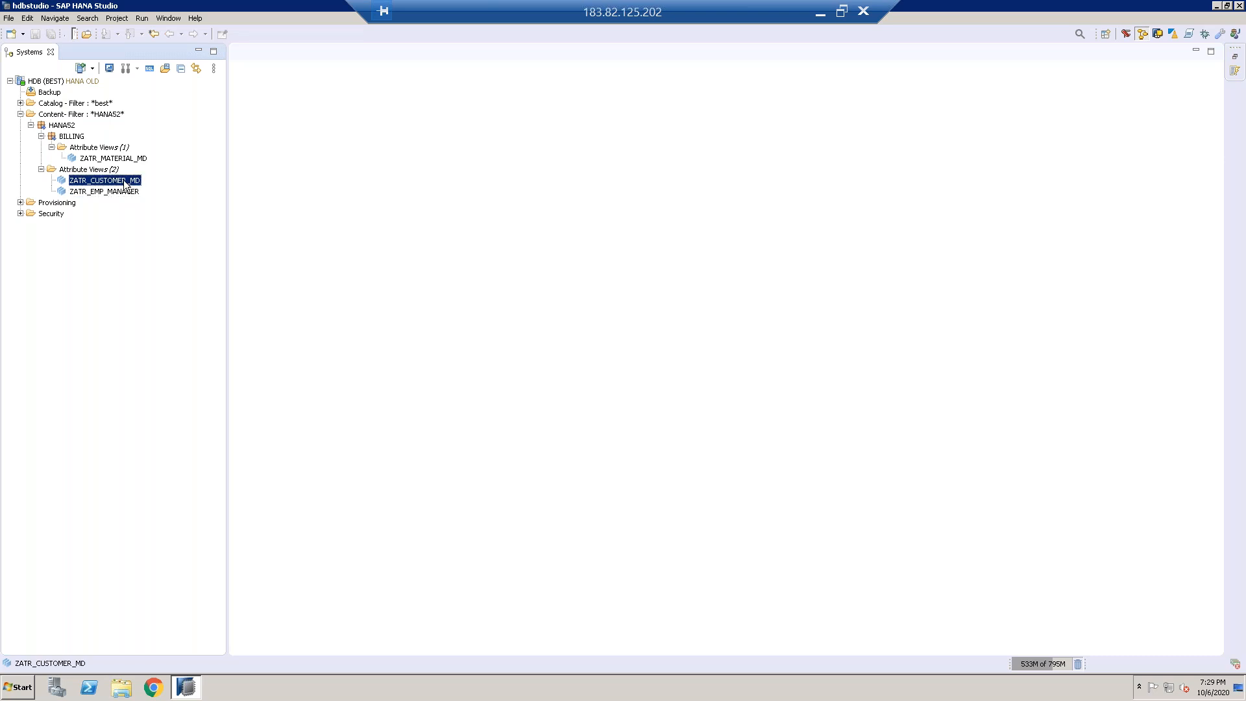
double_click(125, 184)
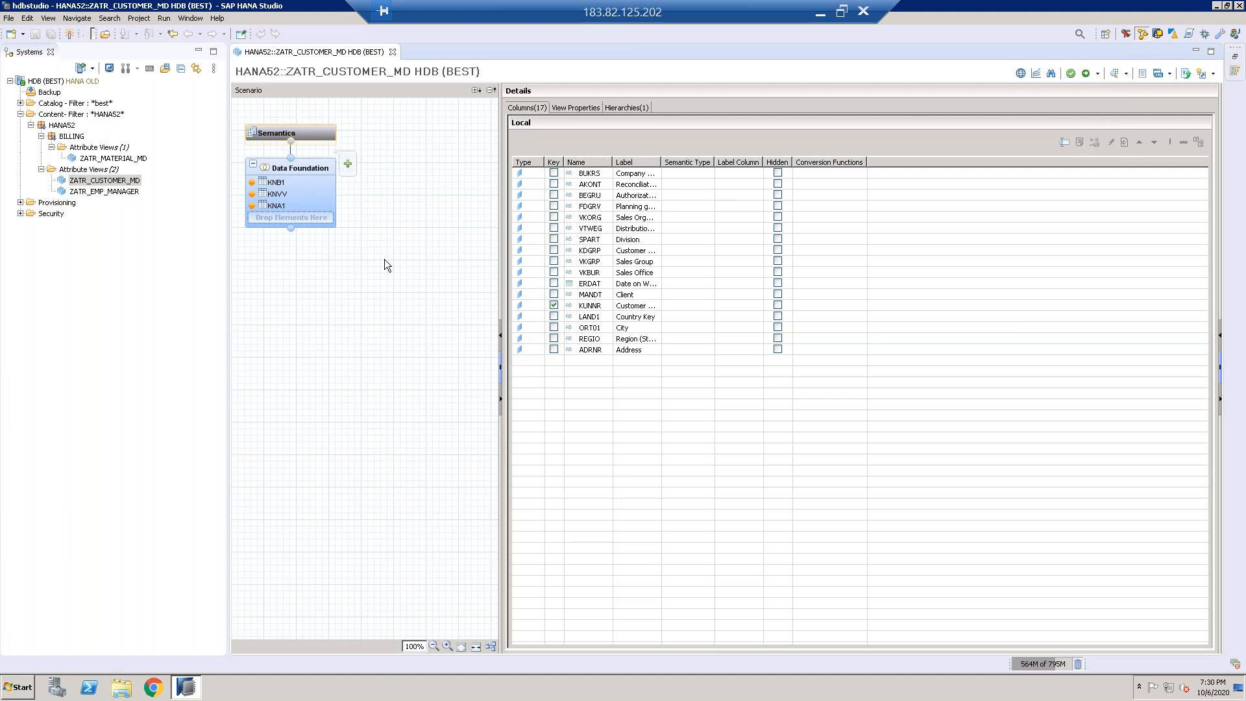
click(392, 52)
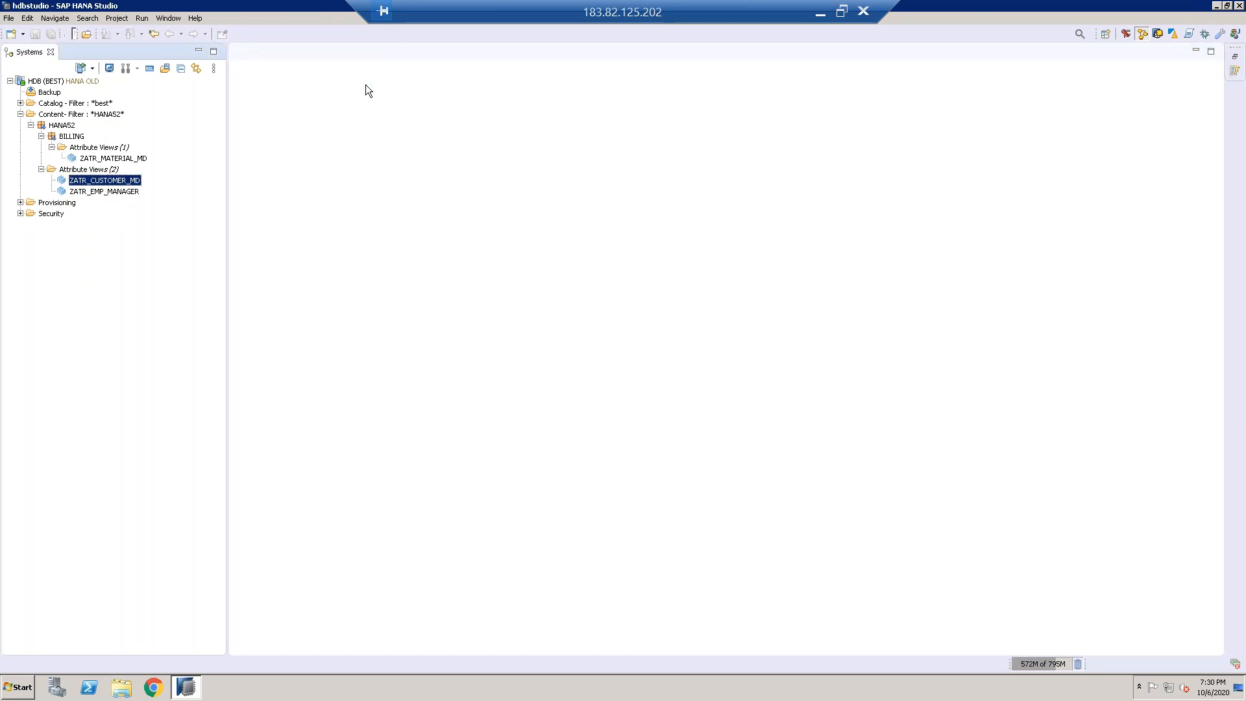
Step: Copy the ZATR_CUSTOMER_MD attribute view from HANA52 into the BILLING package's attribute views under the name ZAT_CUSTOMER_MD
right_click(130, 184)
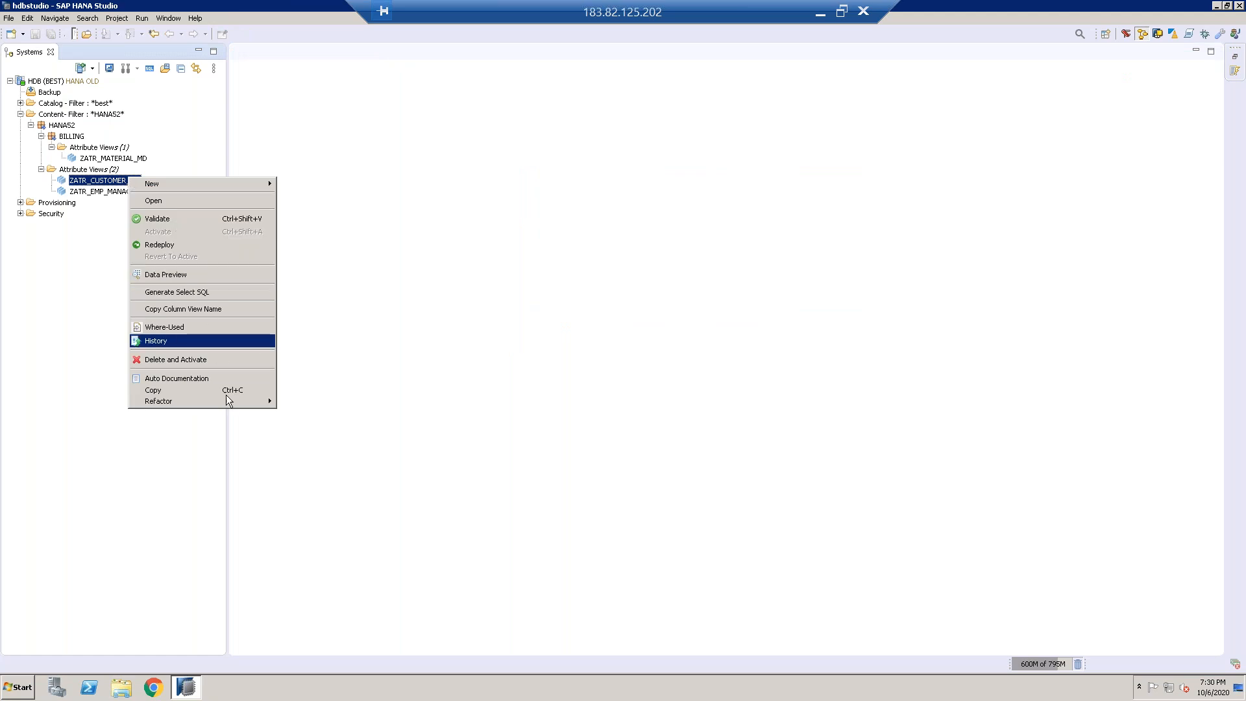
mouse_move(228, 399)
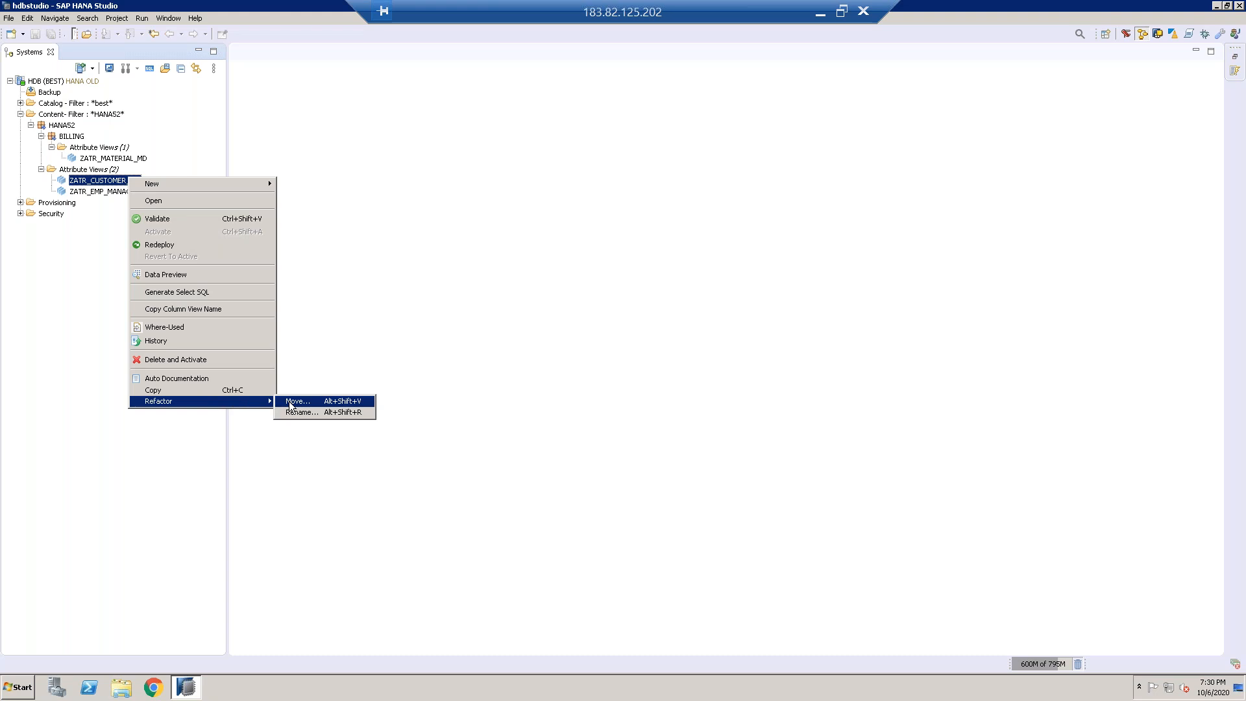
click(253, 391)
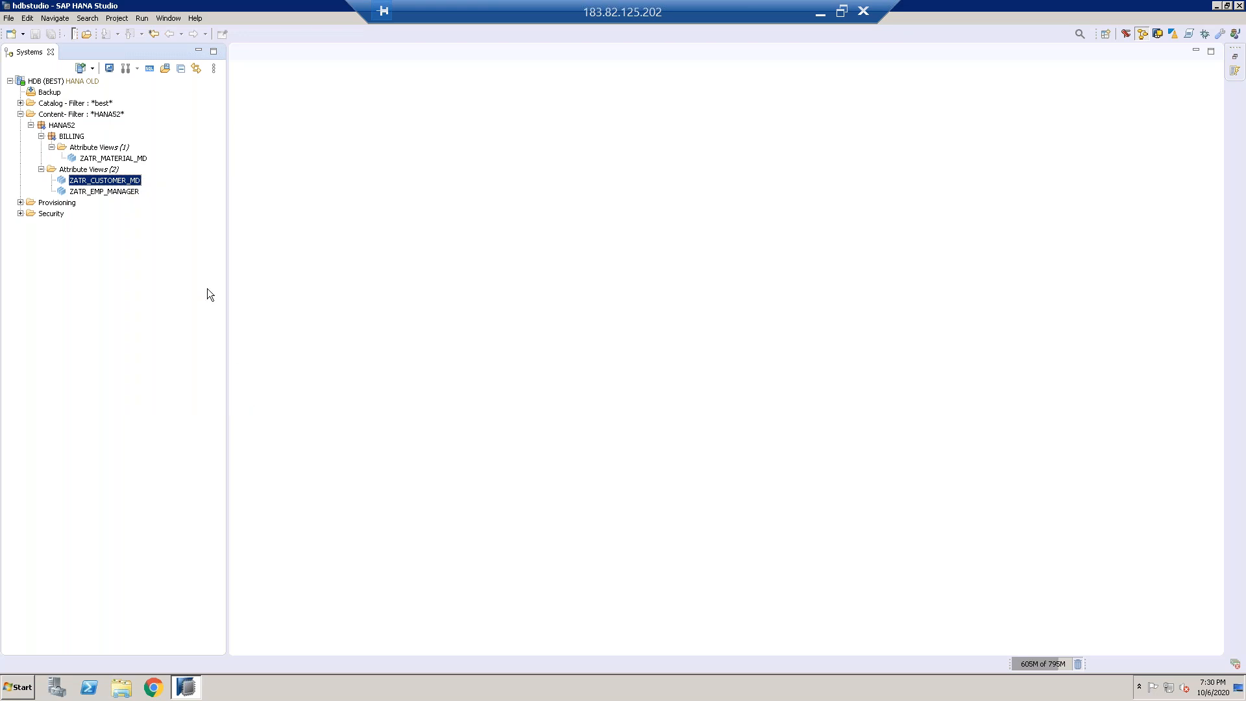
click(104, 148)
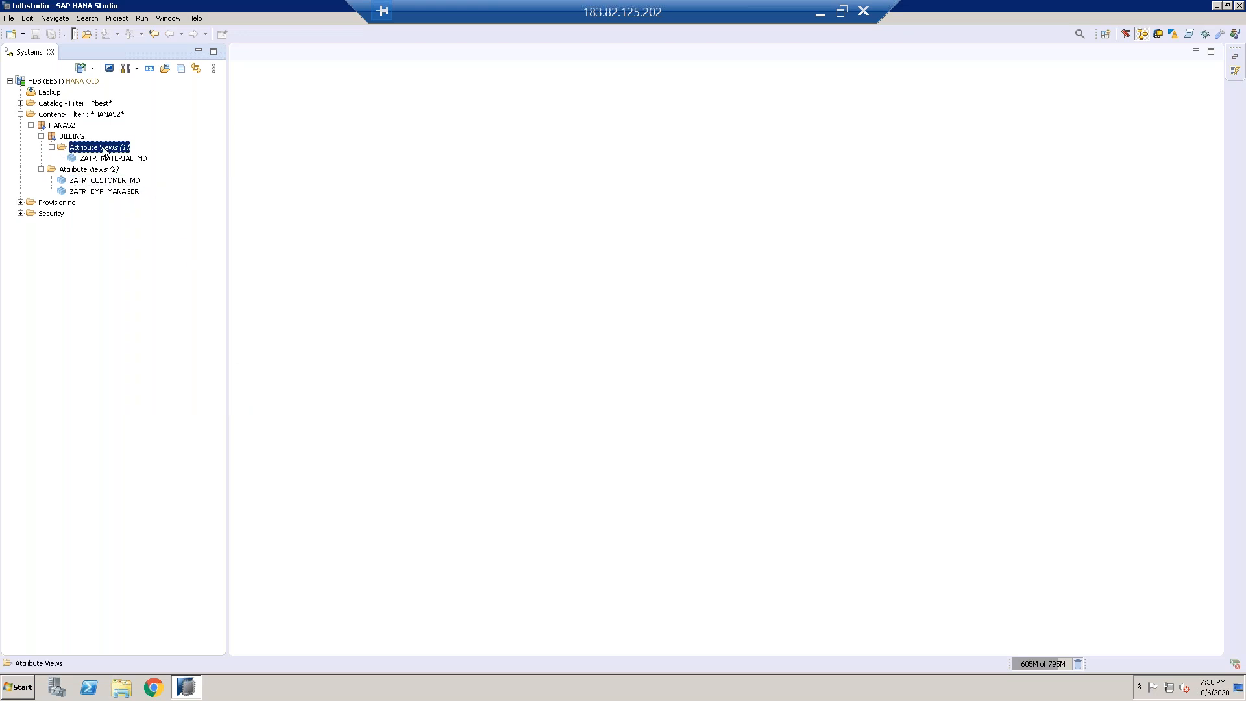
right_click(103, 149)
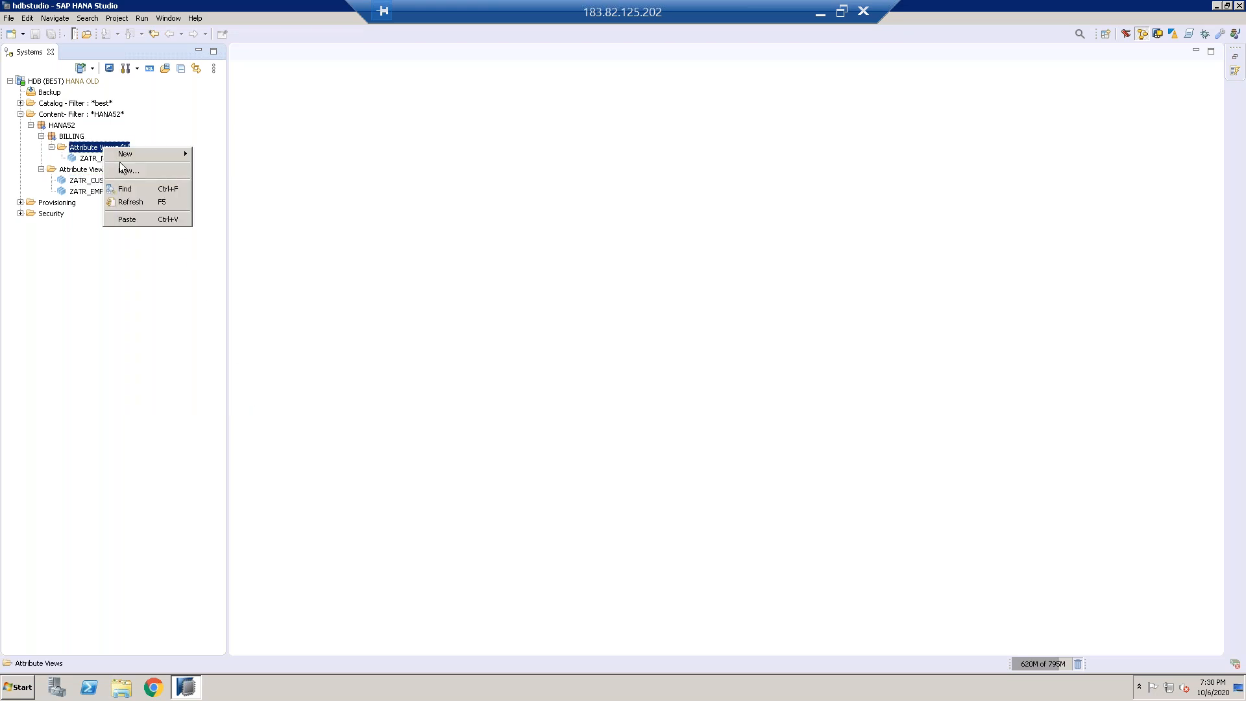
click(159, 222)
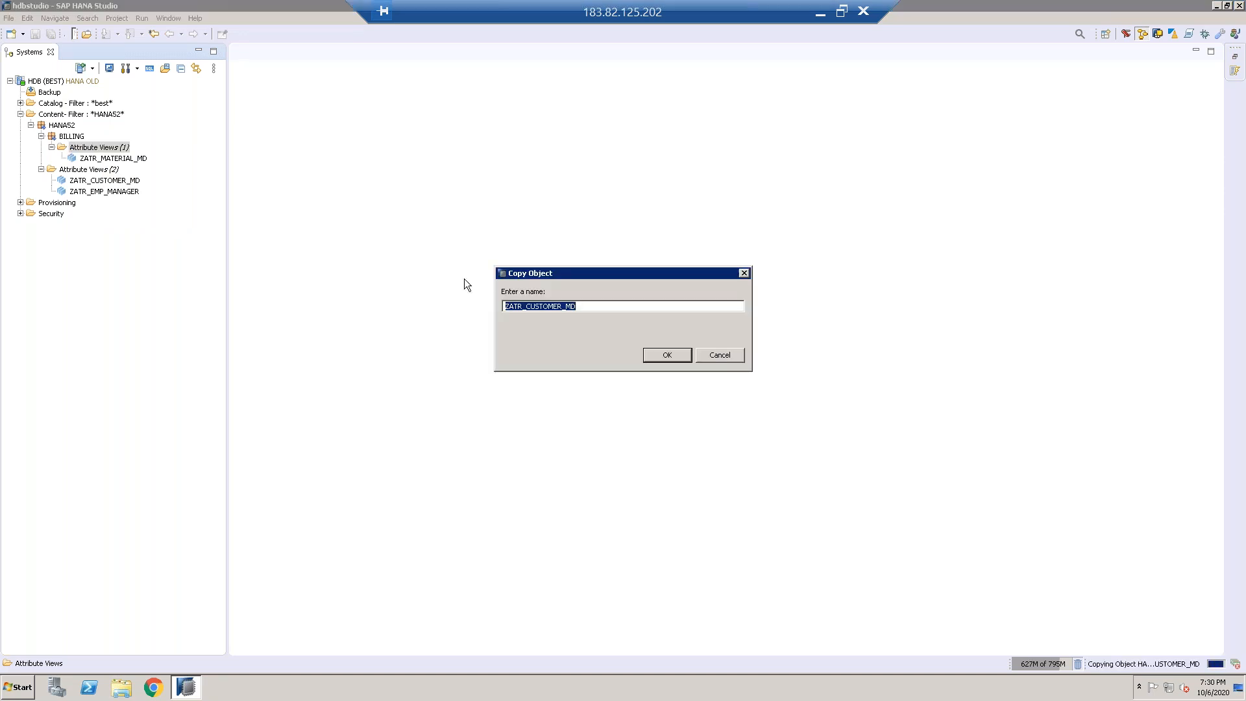
click(575, 305)
click(524, 305)
key(BackSpace)
click(675, 354)
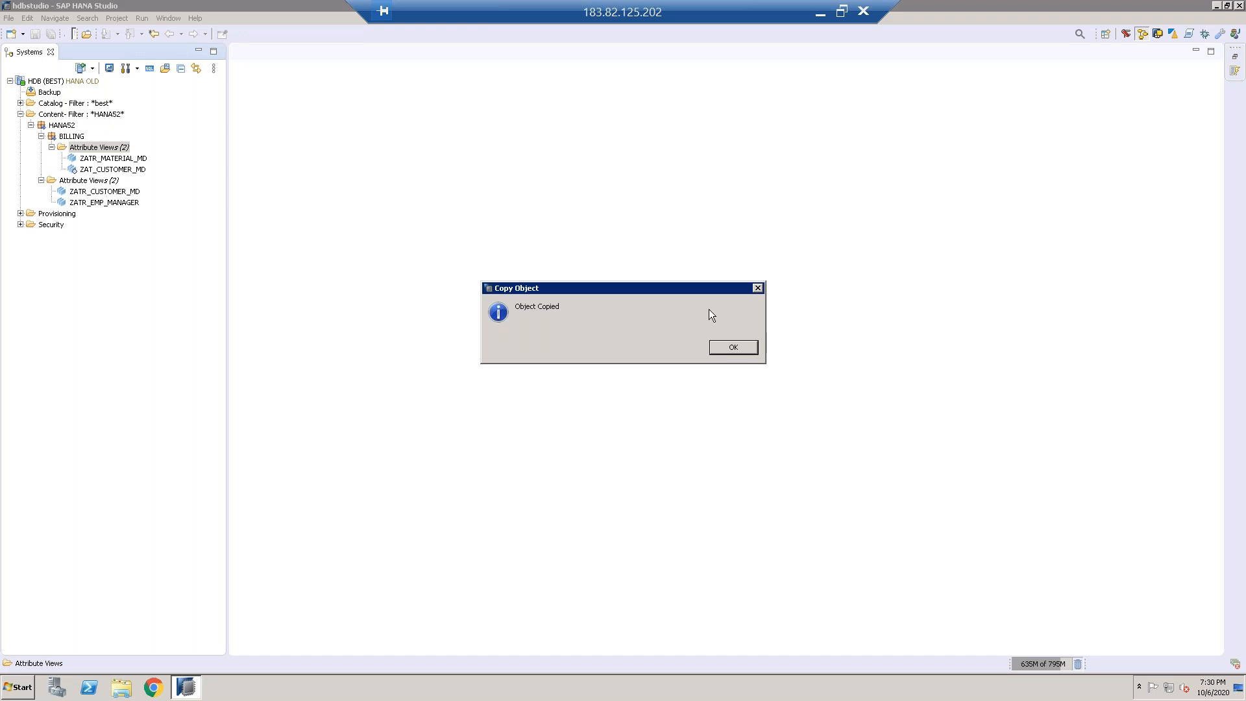
click(747, 346)
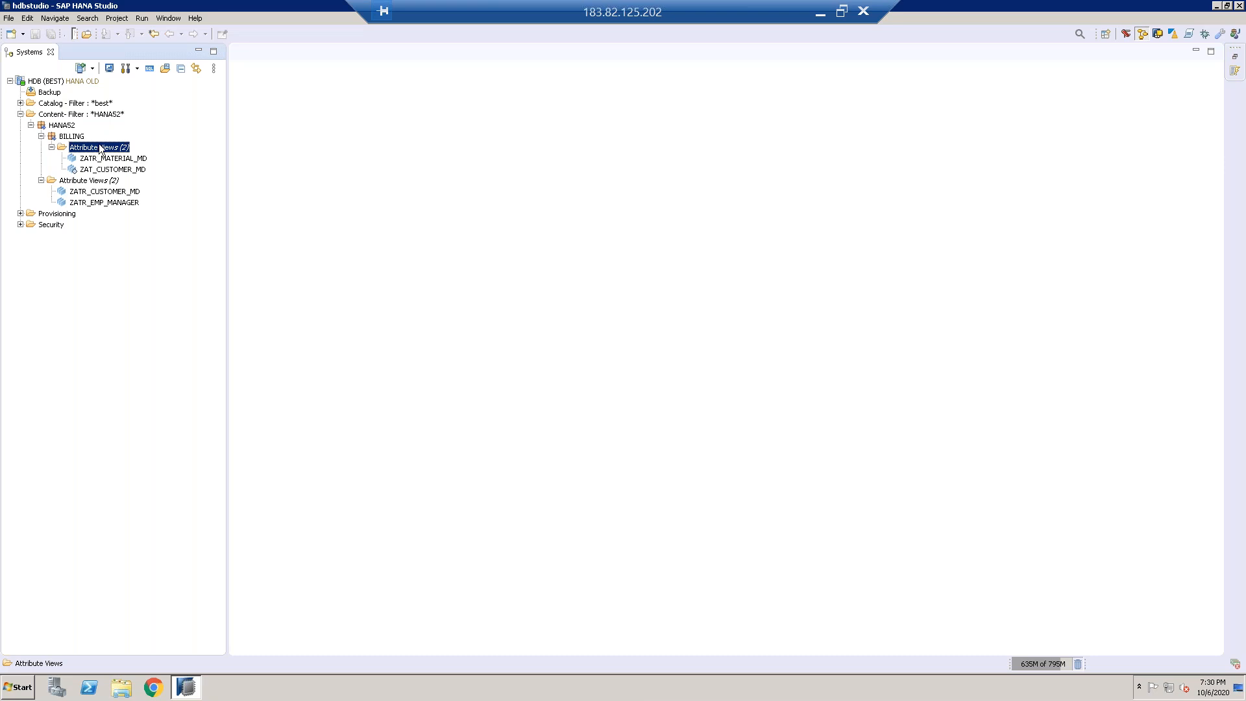
Step: Open the copied ZAT_CUSTOMER_MD view and select table KNVV in its data foundation
click(138, 182)
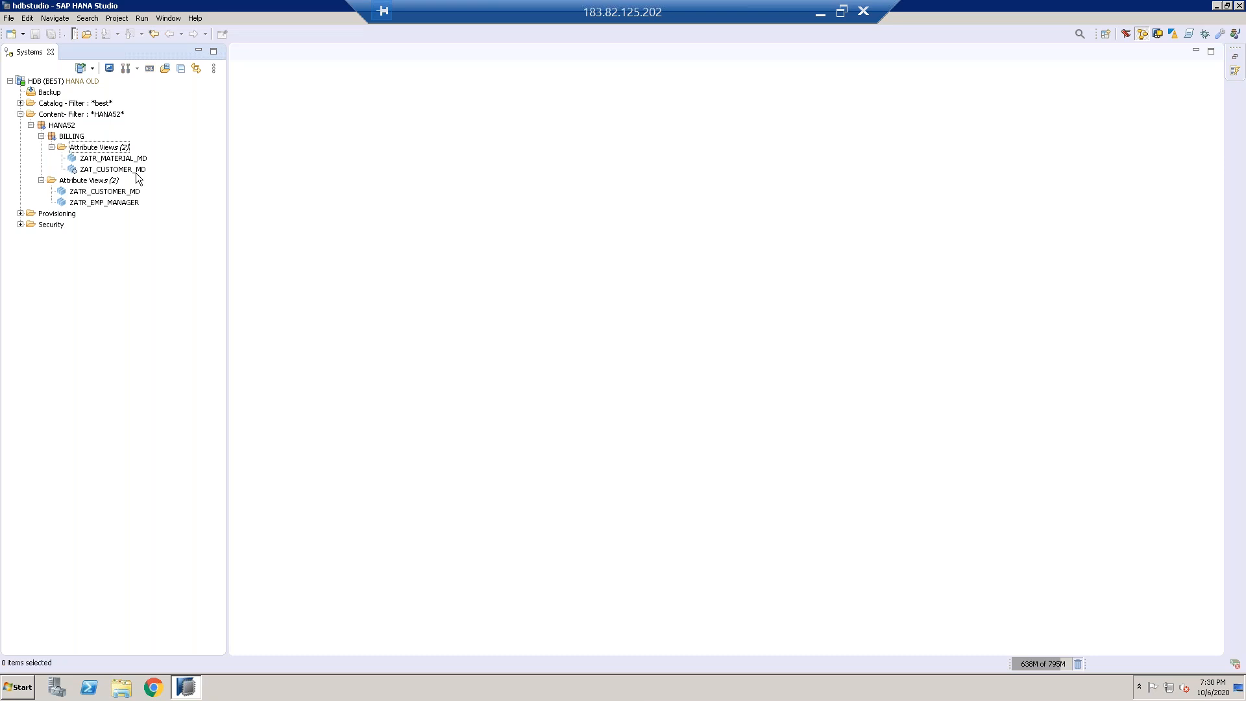
double_click(138, 170)
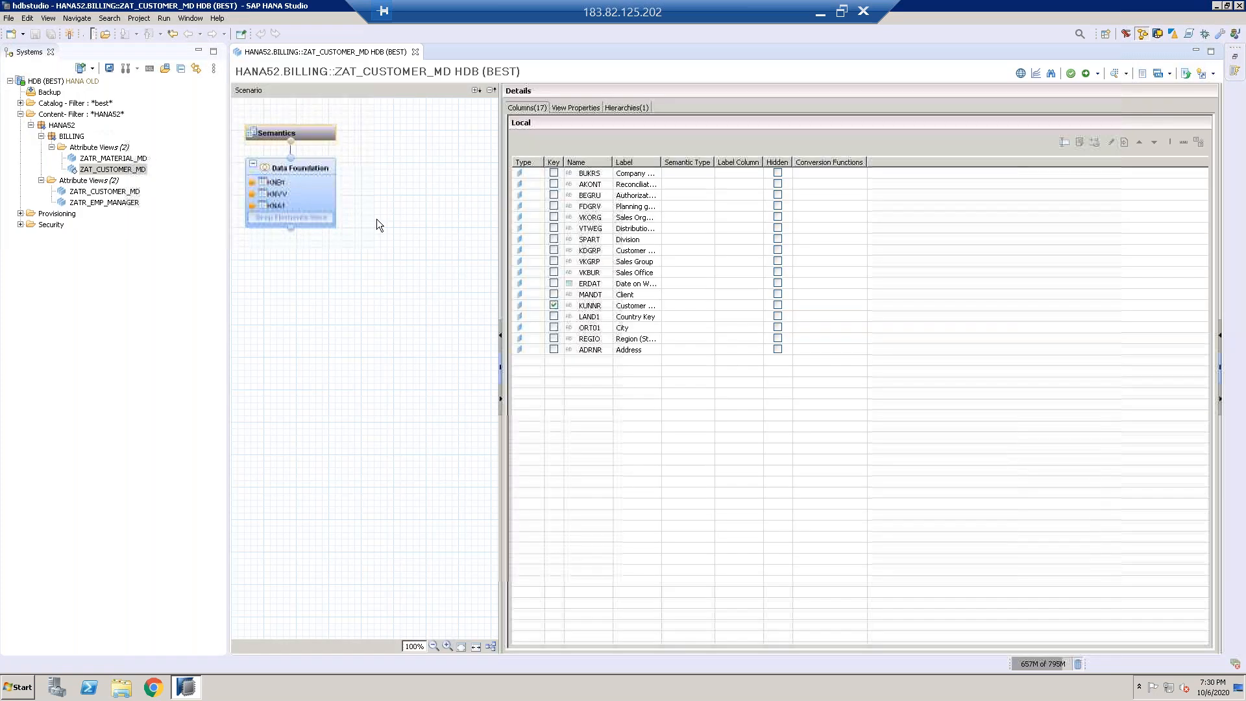
click(281, 194)
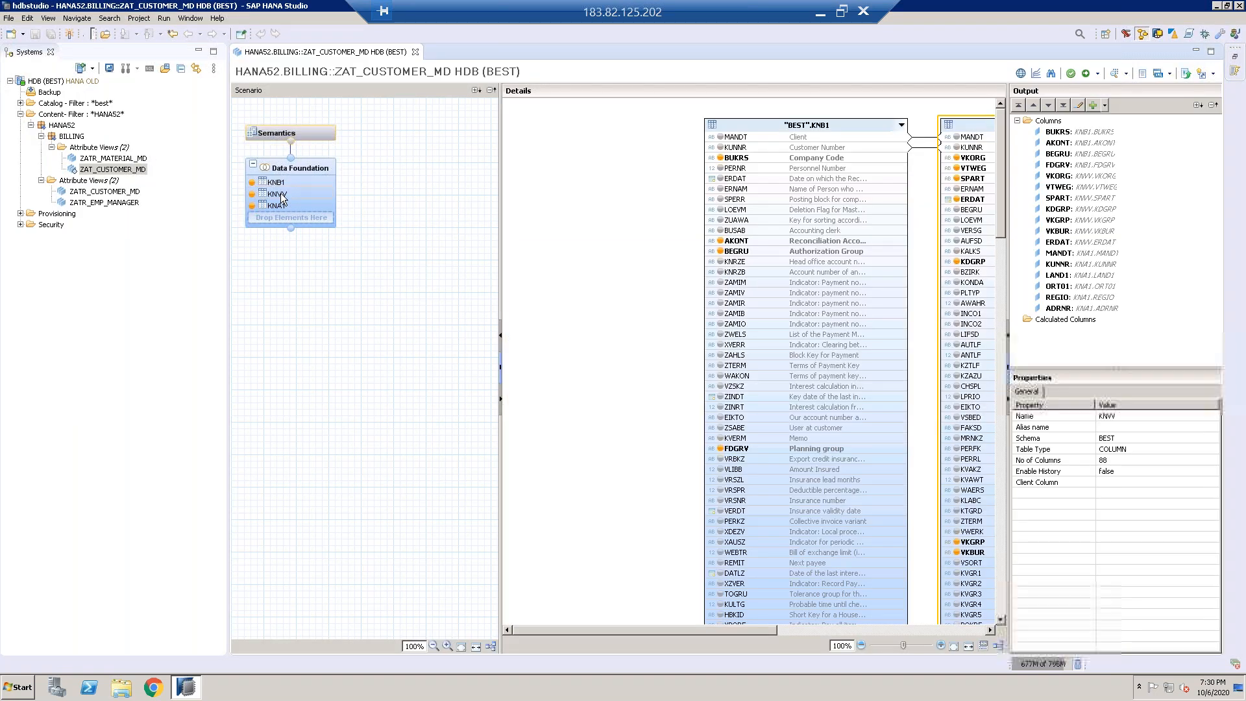
Step: Check the customer master tables of the SD Billing model in the Notepad notes and return to SAP HANA Studio
right_click(281, 194)
click(820, 14)
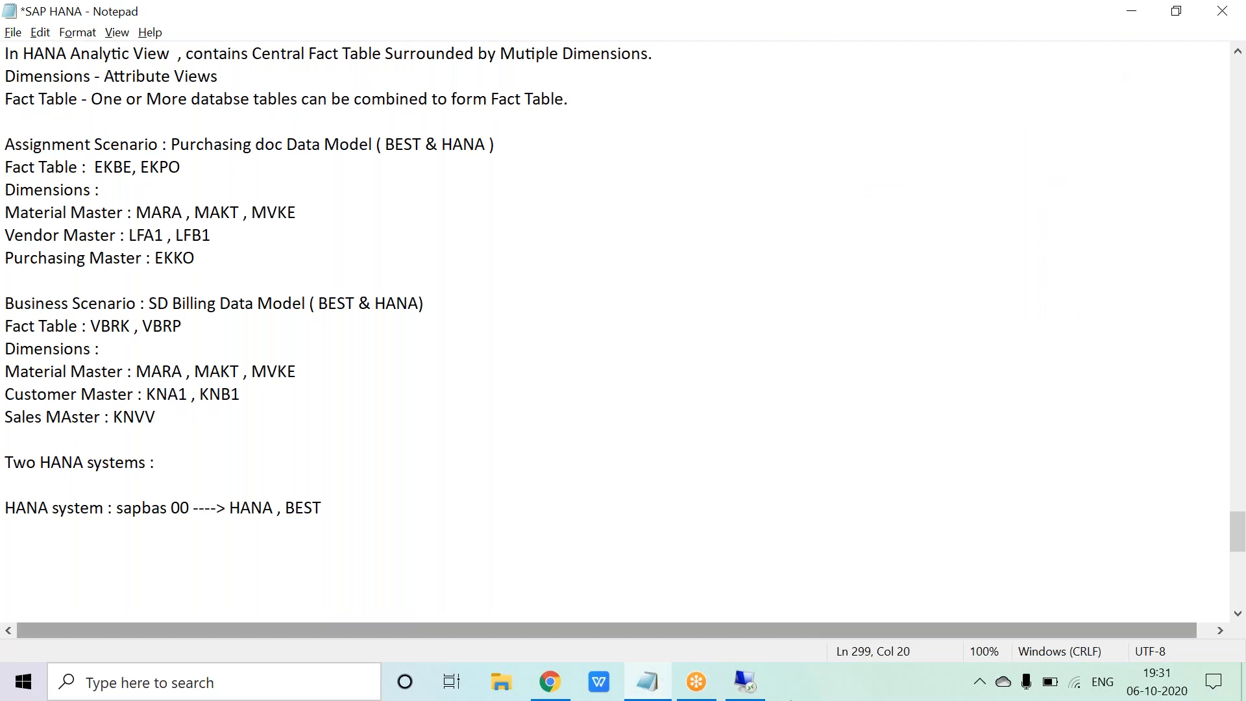
click(746, 679)
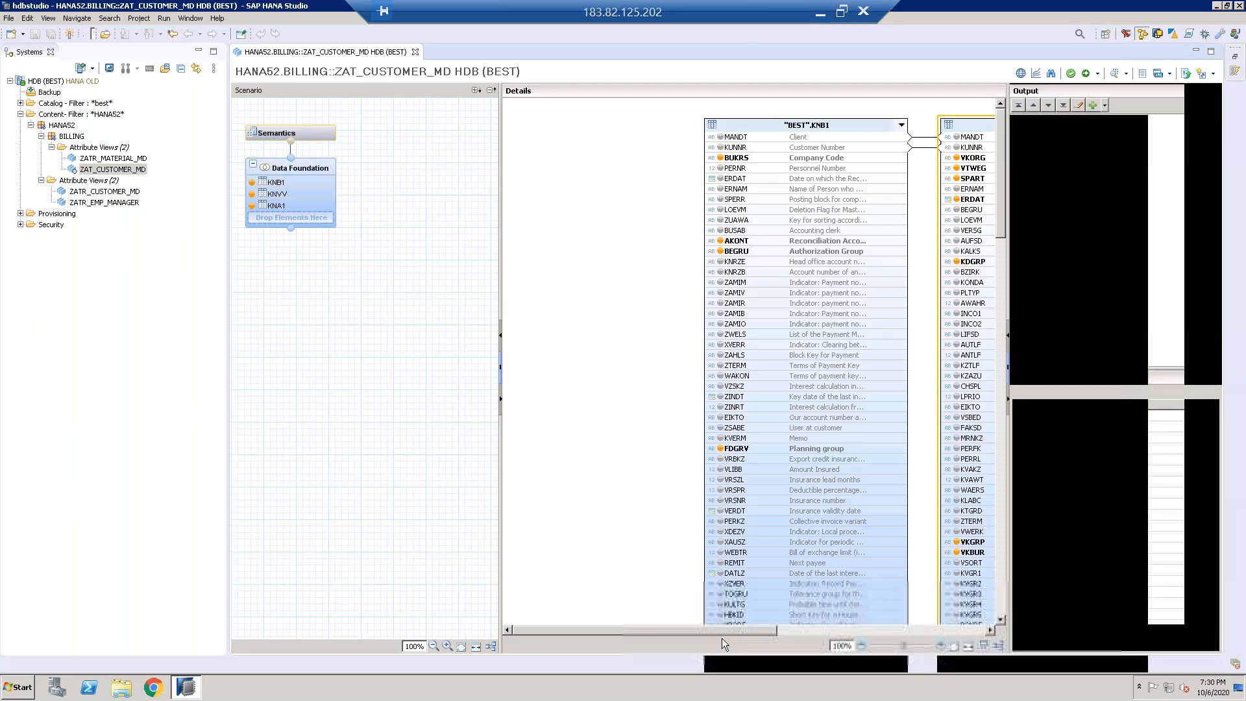
click(121, 190)
right_click(120, 188)
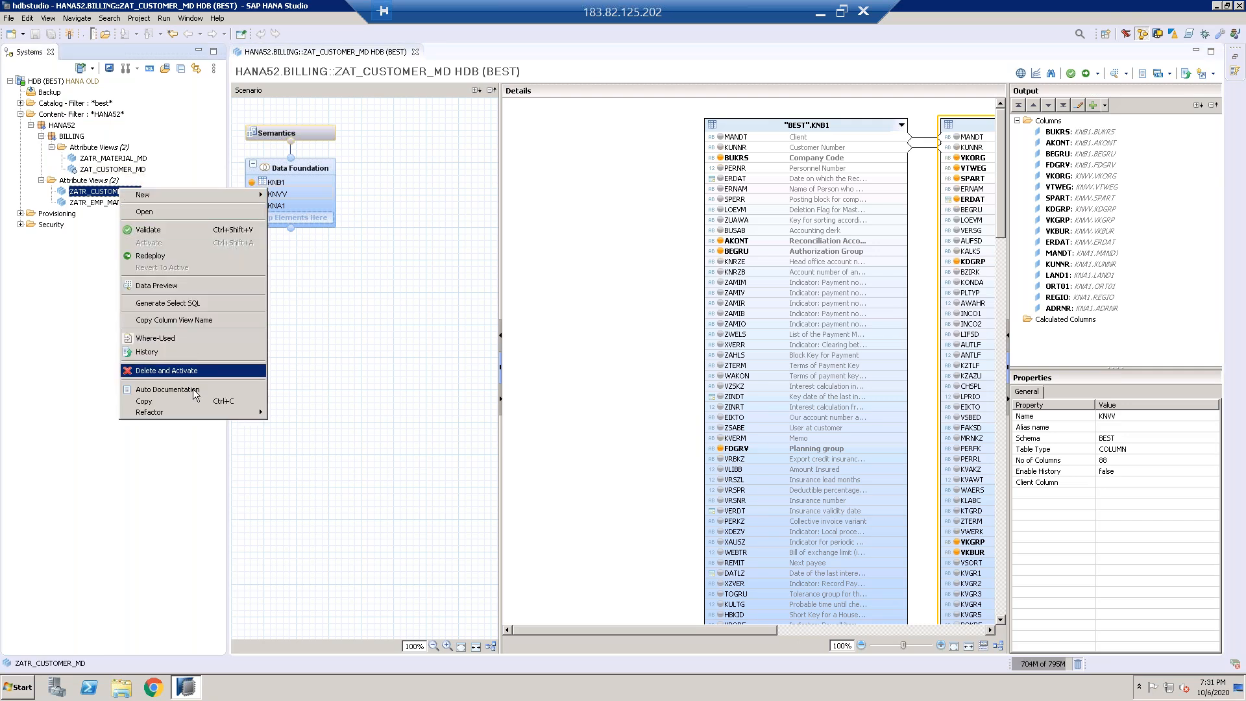
mouse_move(192, 410)
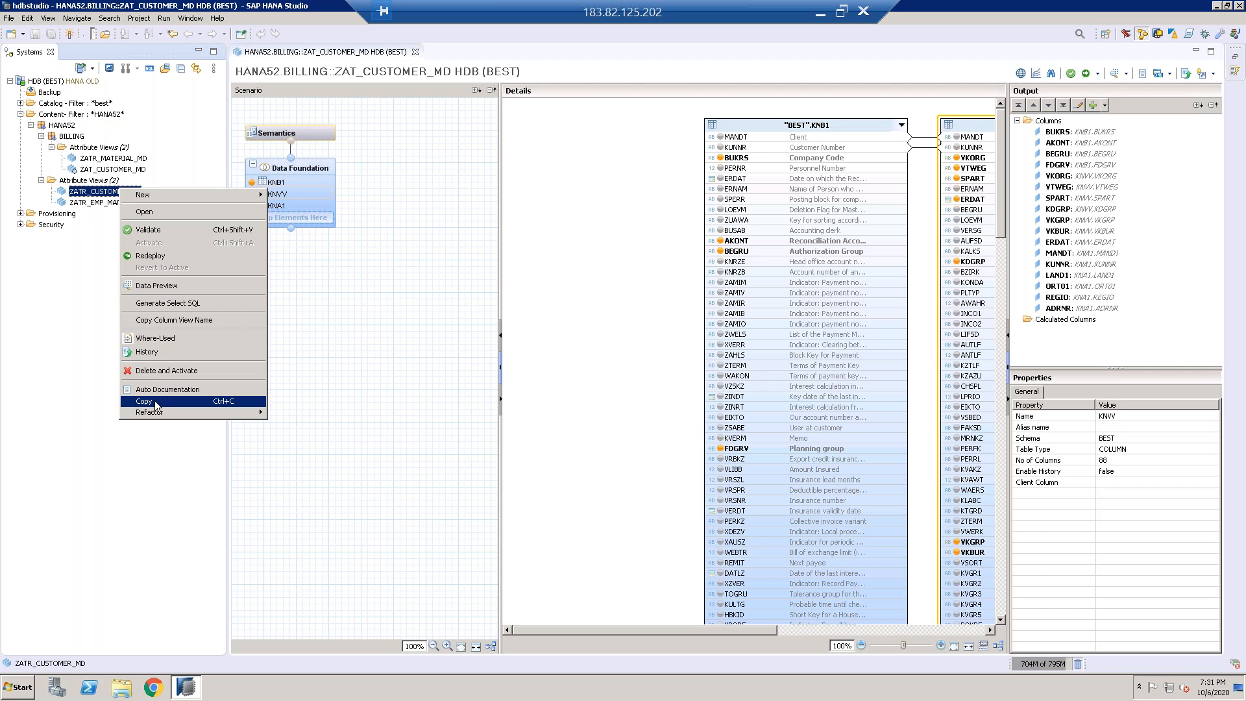
click(63, 427)
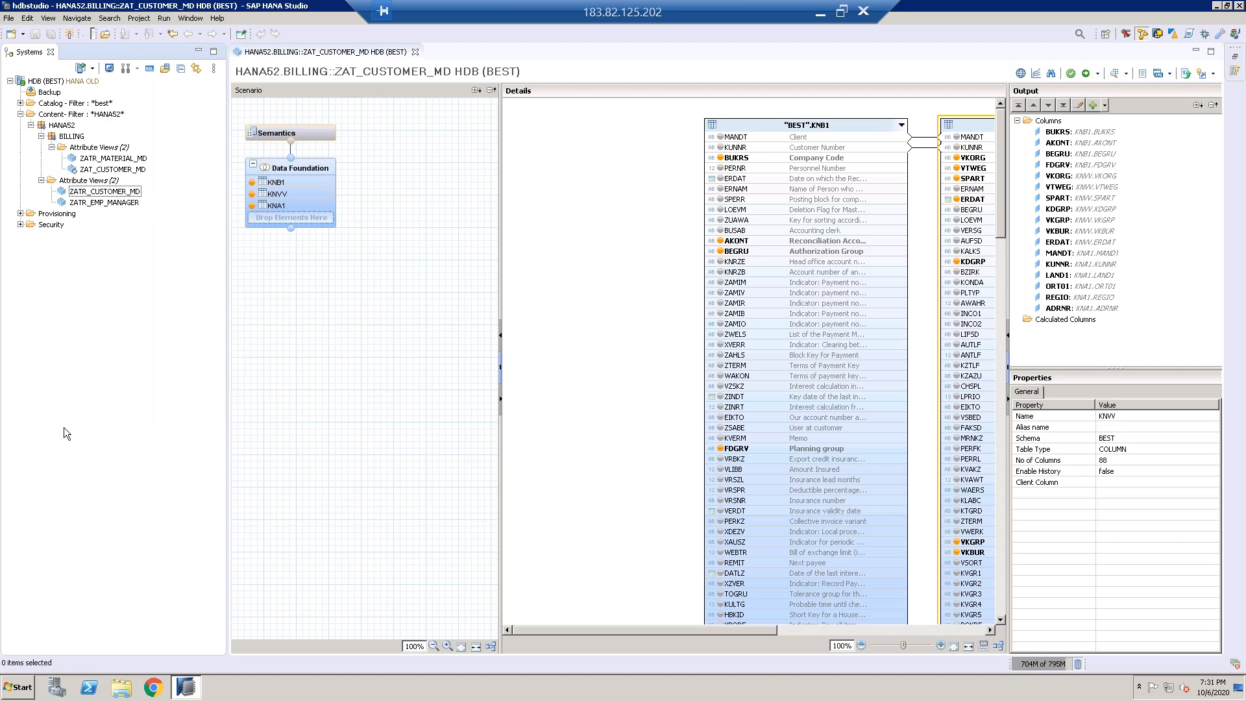
Step: Remove table KNVV from the data foundation of ZAT_CUSTOMER_MD and confirm the removal
right_click(301, 194)
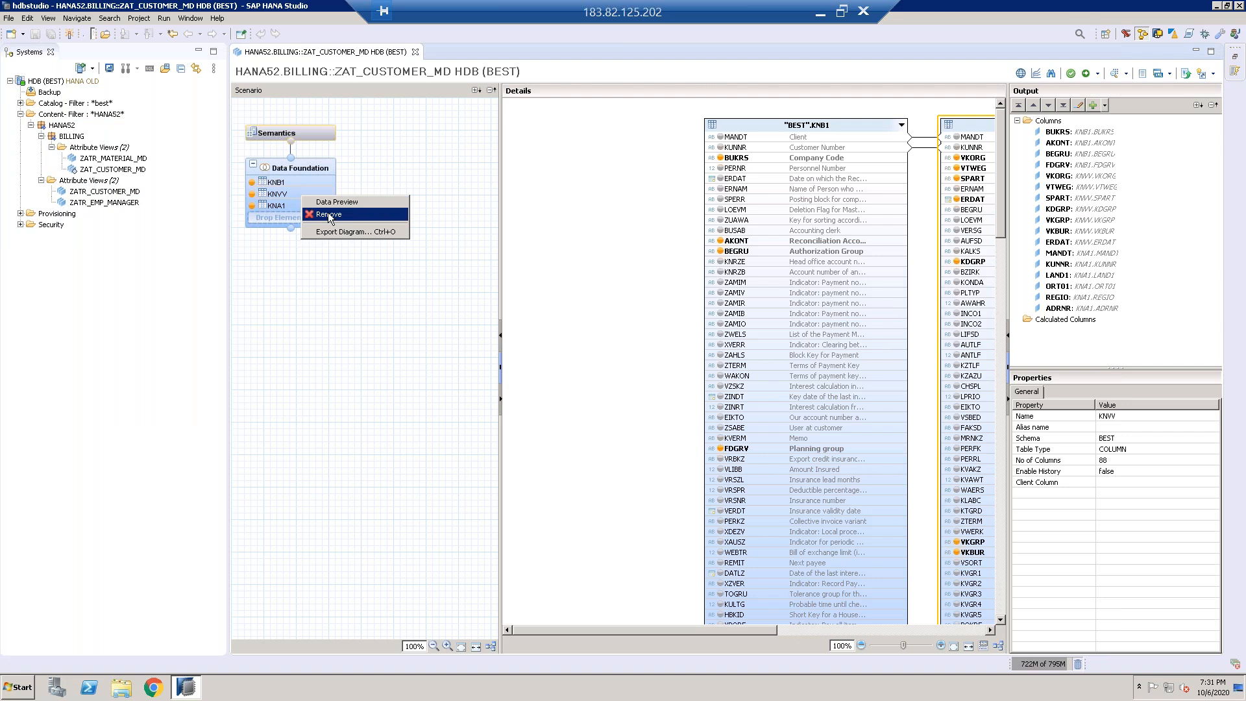
click(327, 214)
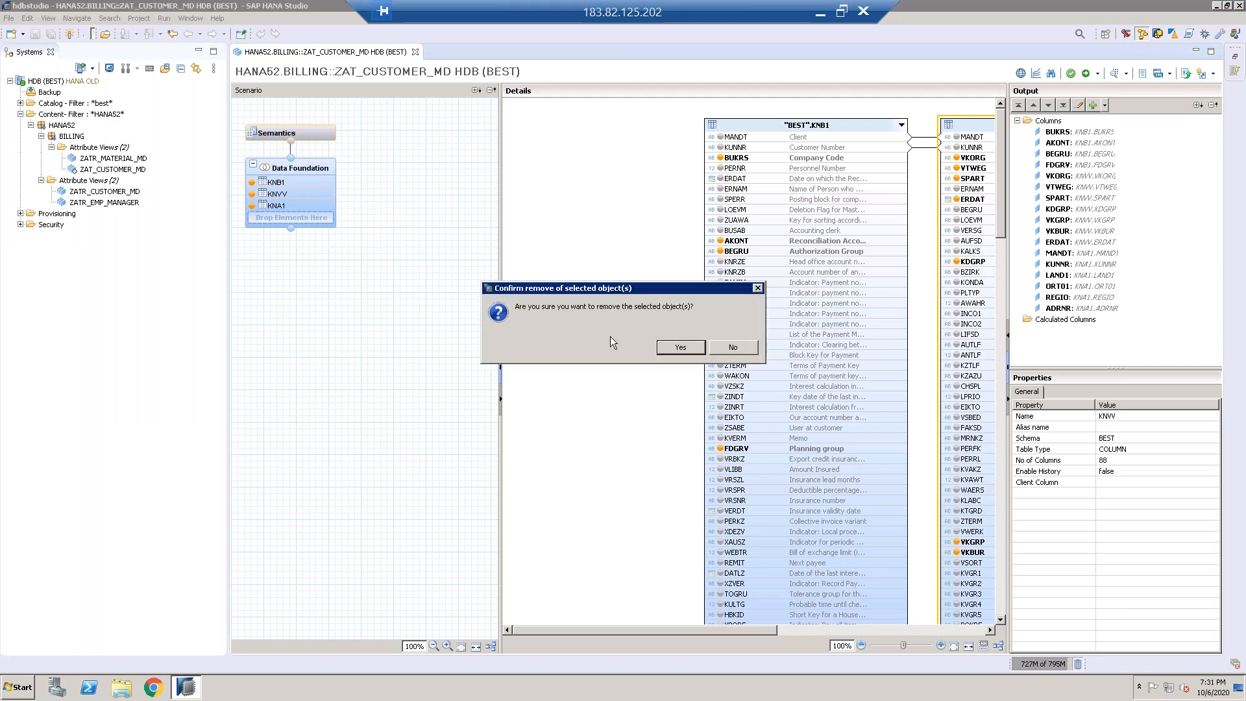
click(690, 354)
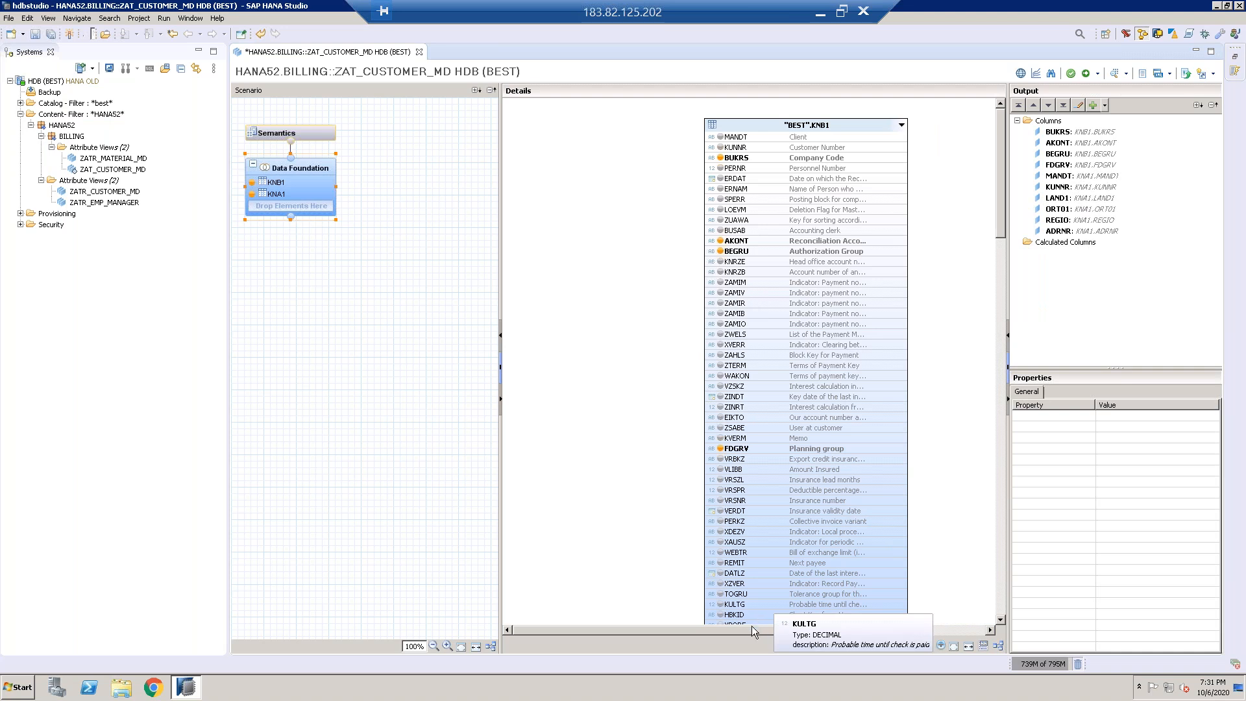
Step: Move the KNA1 table closer to KNB1 and join KNB1 to KNA1 on MANDT and KUNNR
drag(769, 633, 887, 626)
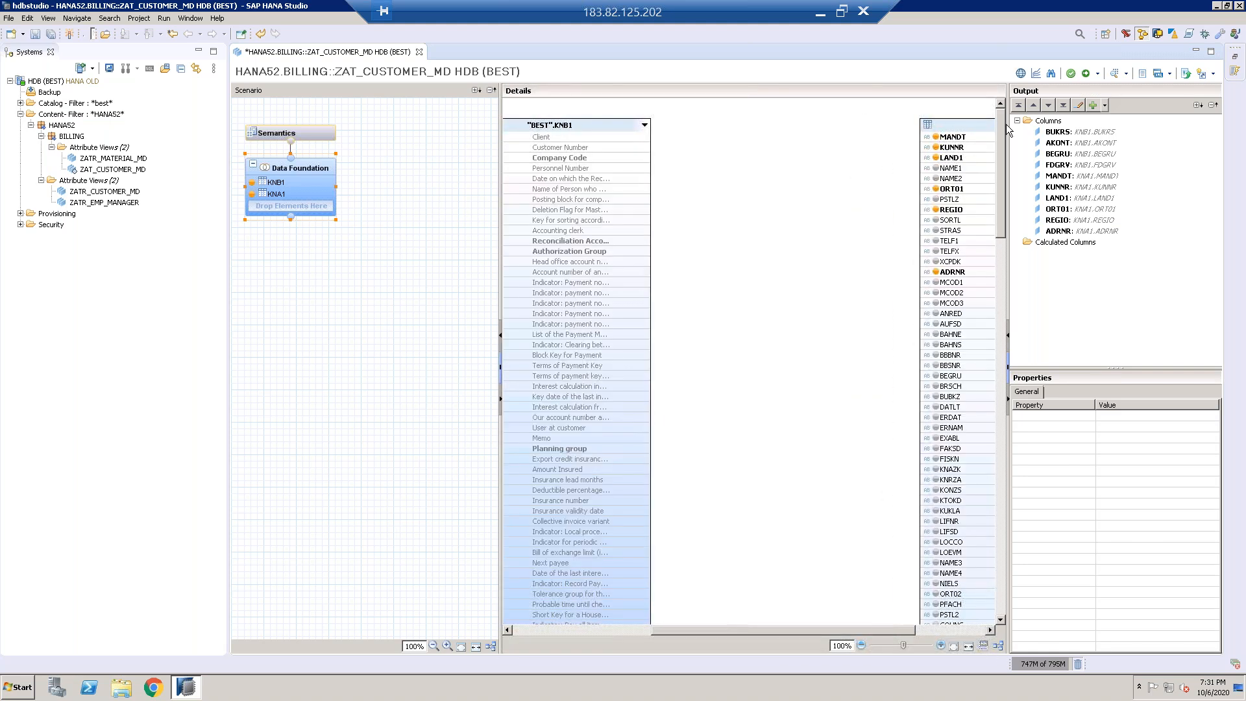
drag(974, 124, 842, 143)
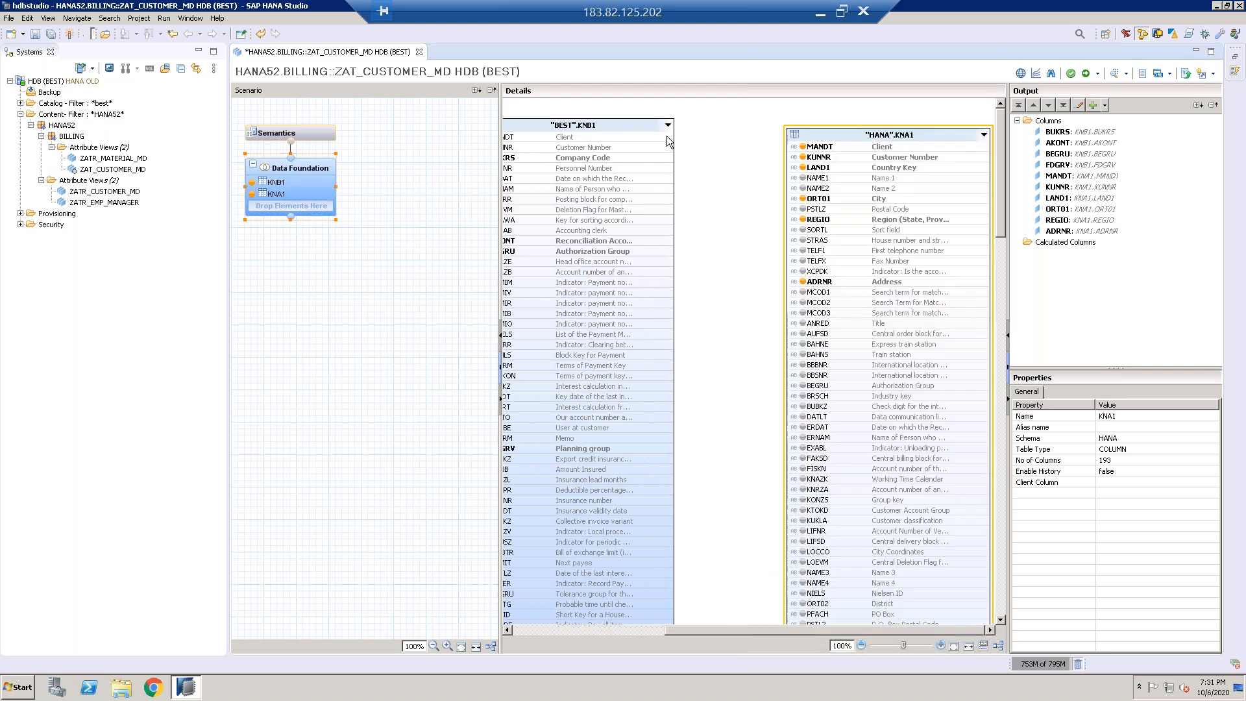
drag(669, 136, 797, 150)
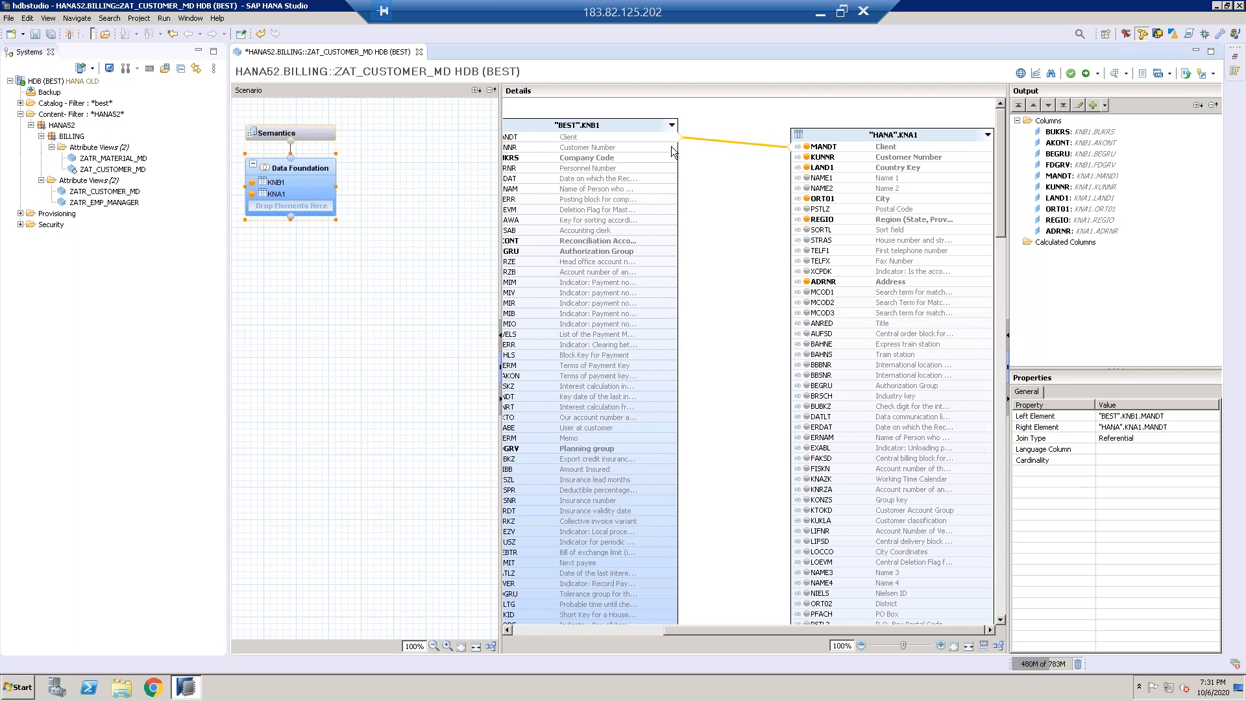
drag(675, 147, 801, 163)
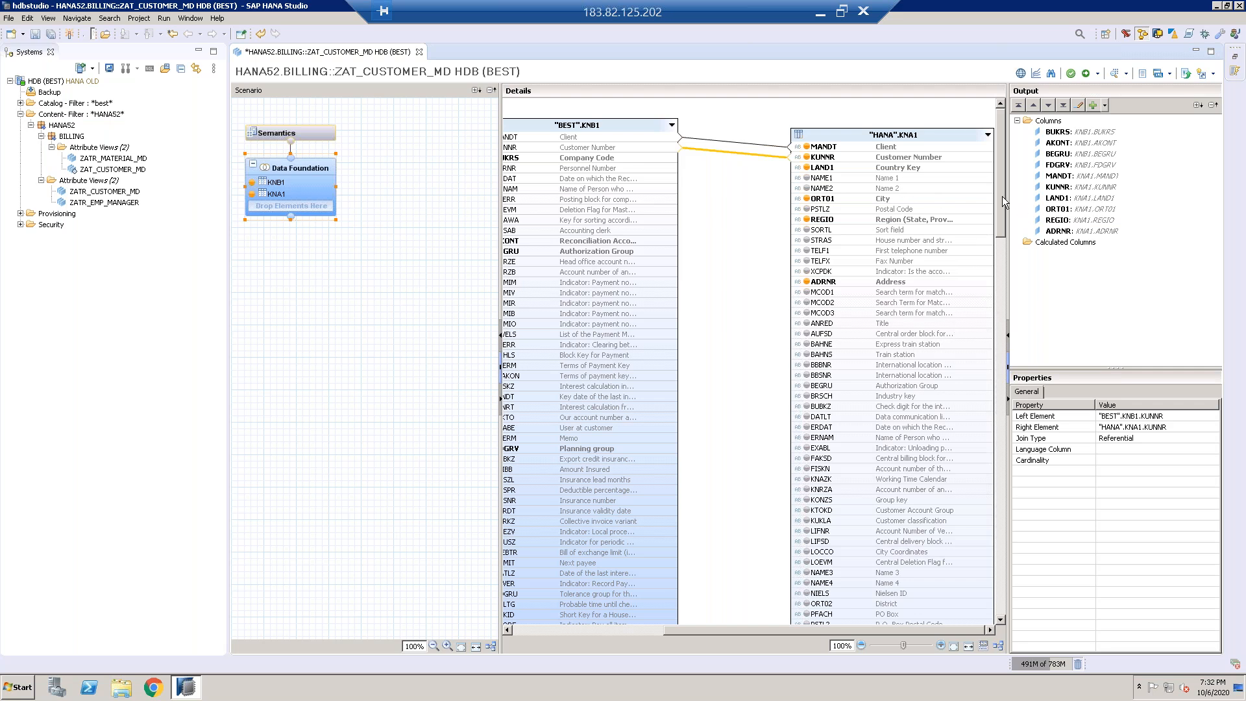
drag(998, 197, 999, 118)
click(536, 628)
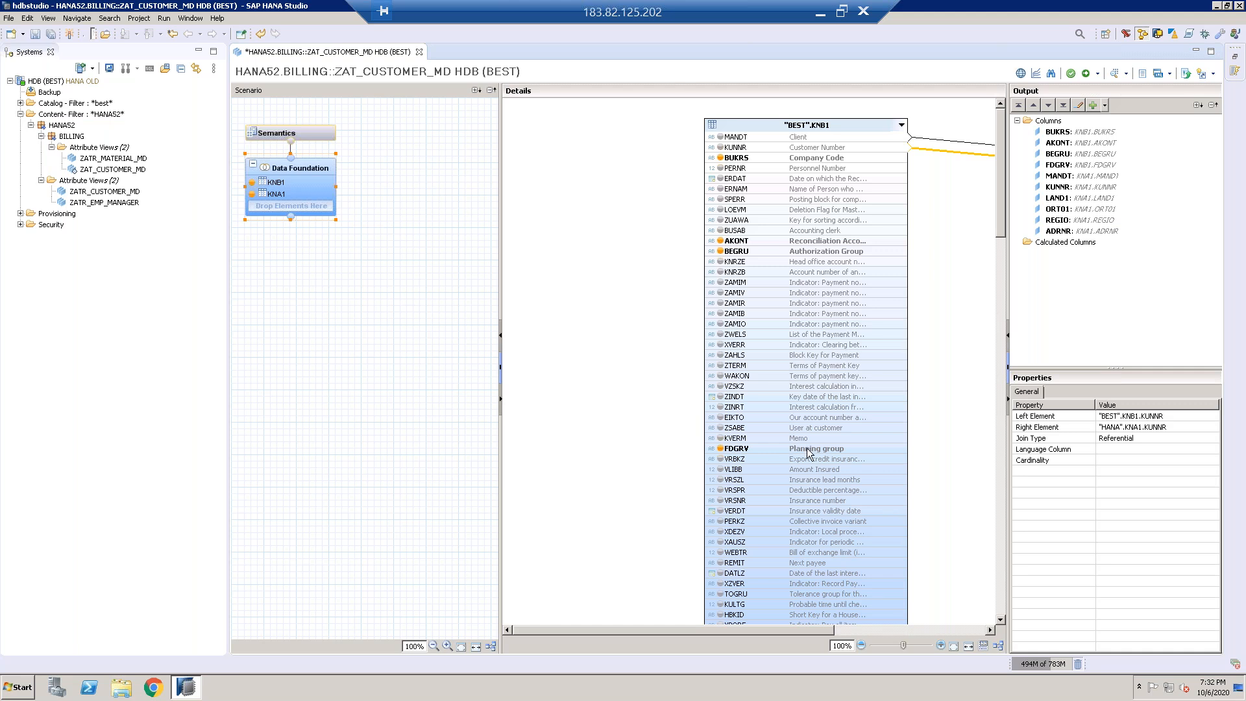
Step: Review the data foundation joins and the output columns, and mark MANDT as a key column in the semantics
click(331, 134)
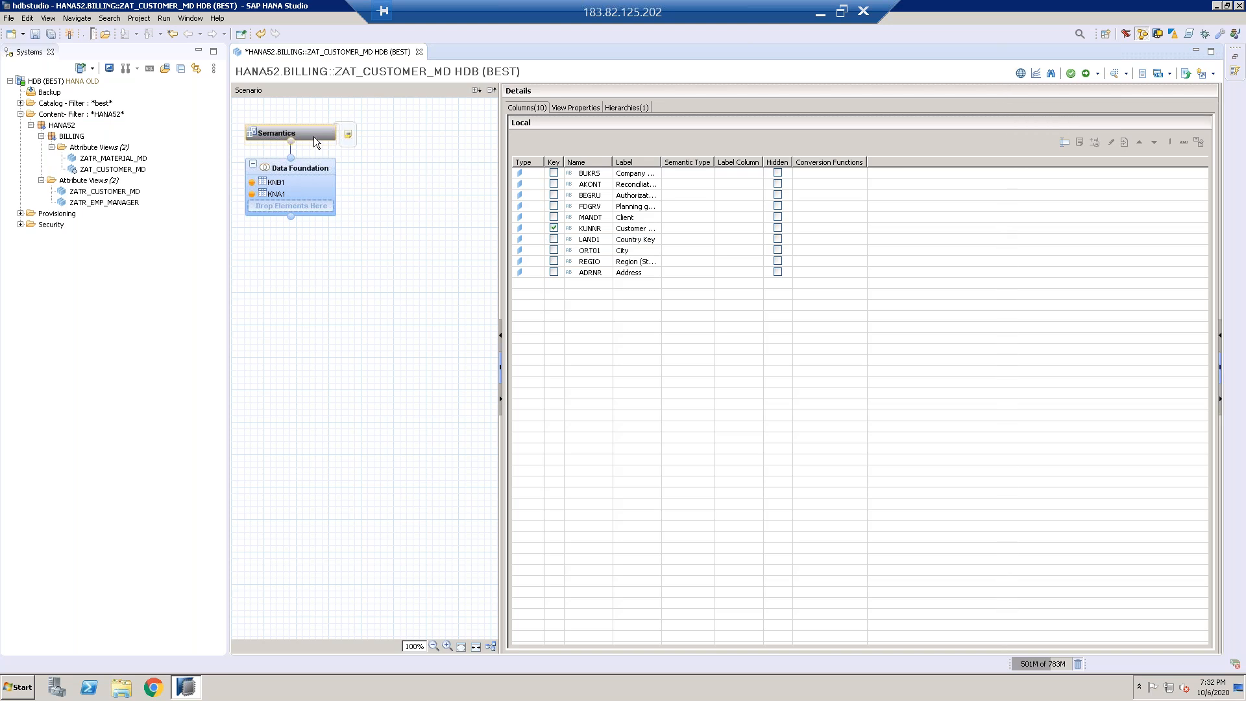
click(314, 172)
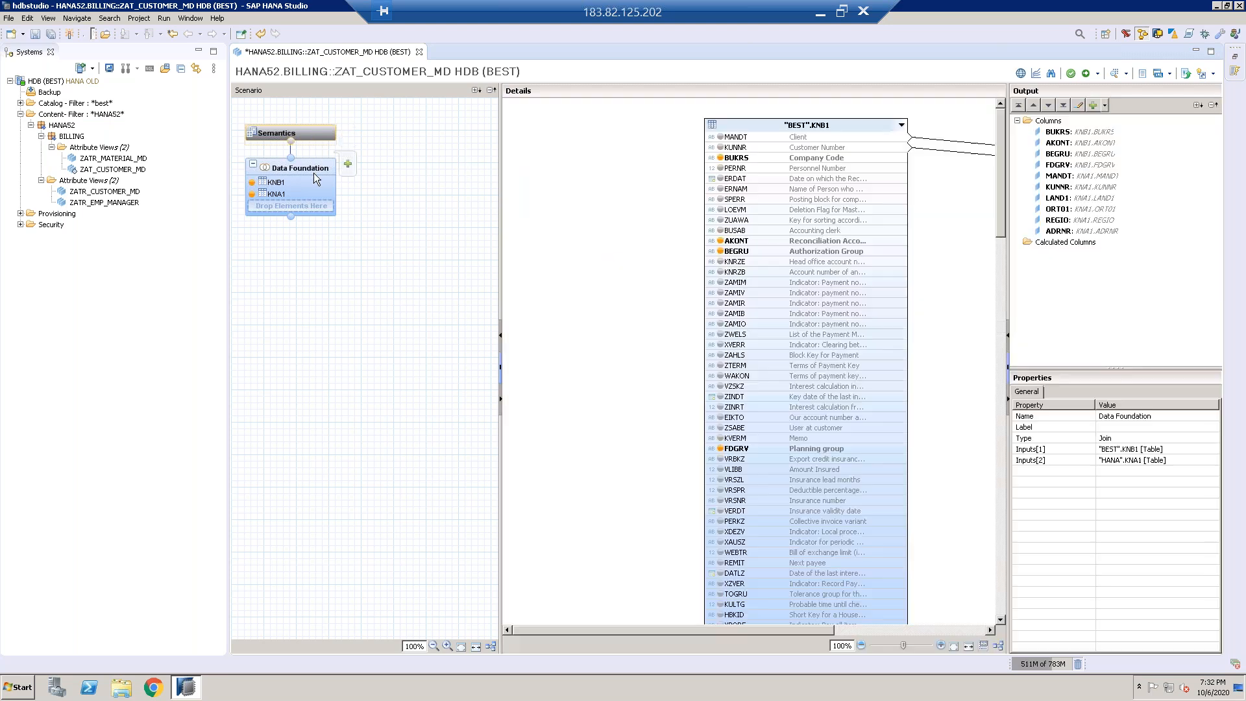
click(963, 626)
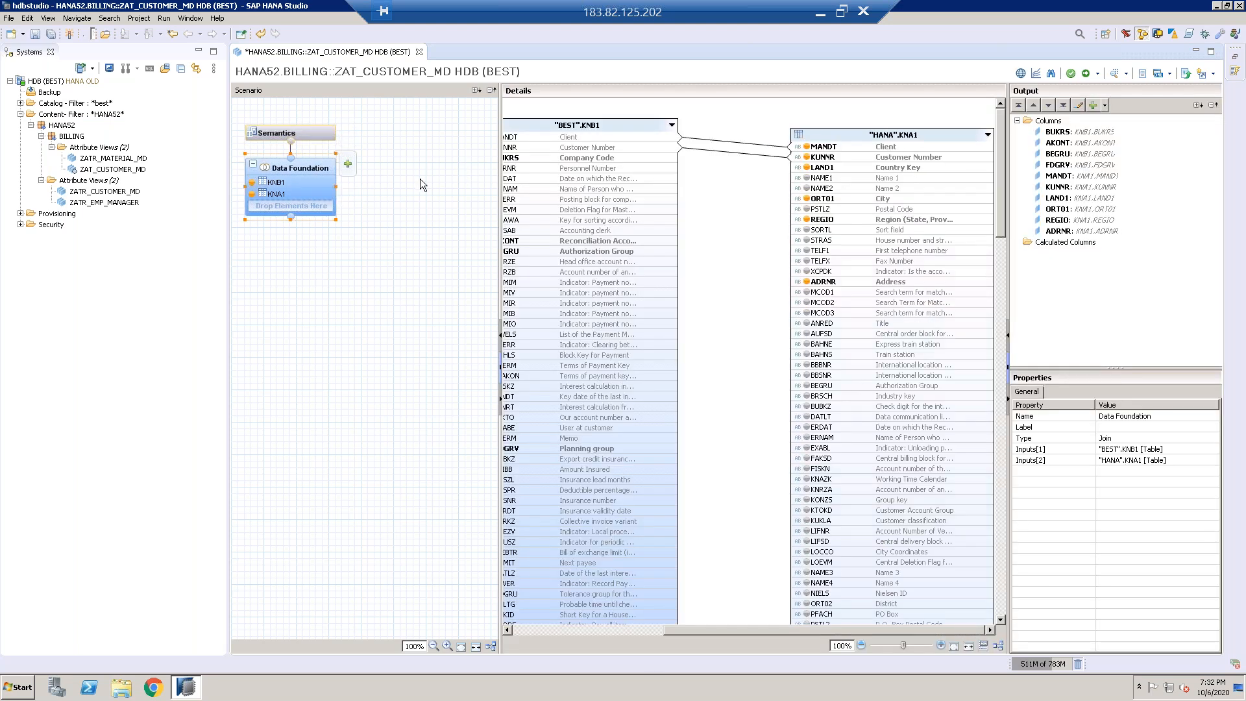
click(329, 136)
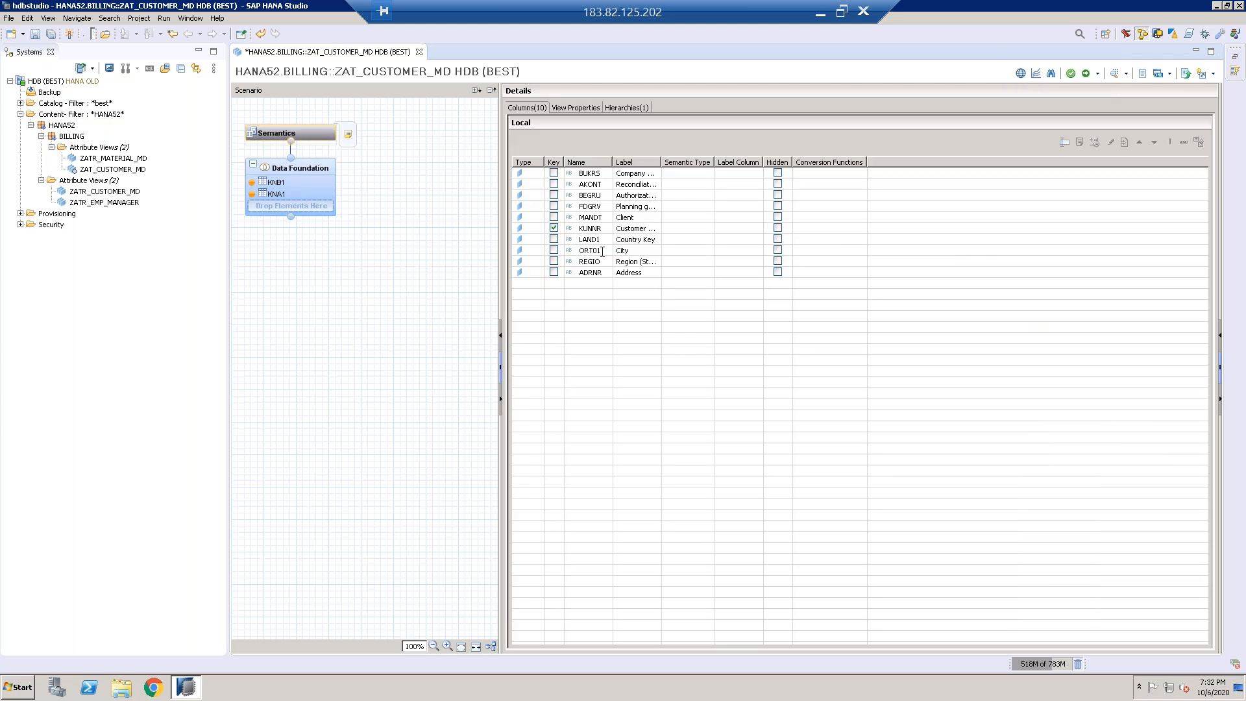
click(553, 218)
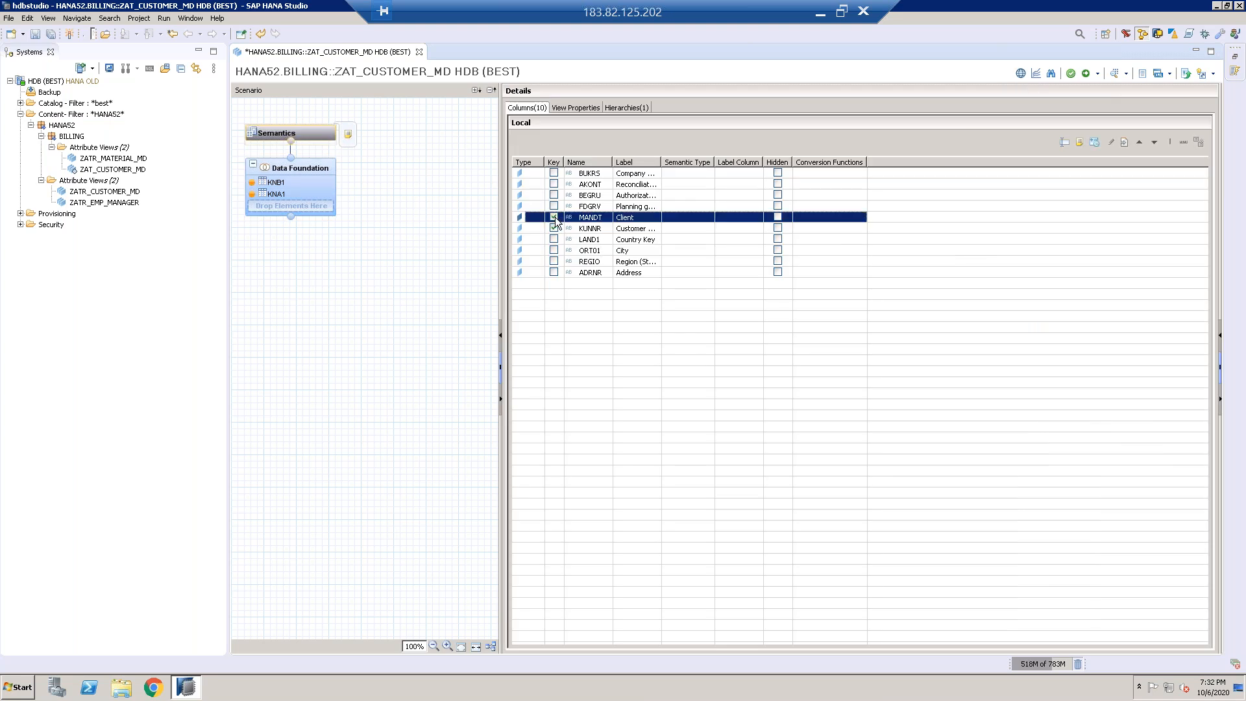
Step: Review the view properties of ZAT_CUSTOMER_MD and the level definition of its ZHIER_LOCATION hierarchy
click(573, 108)
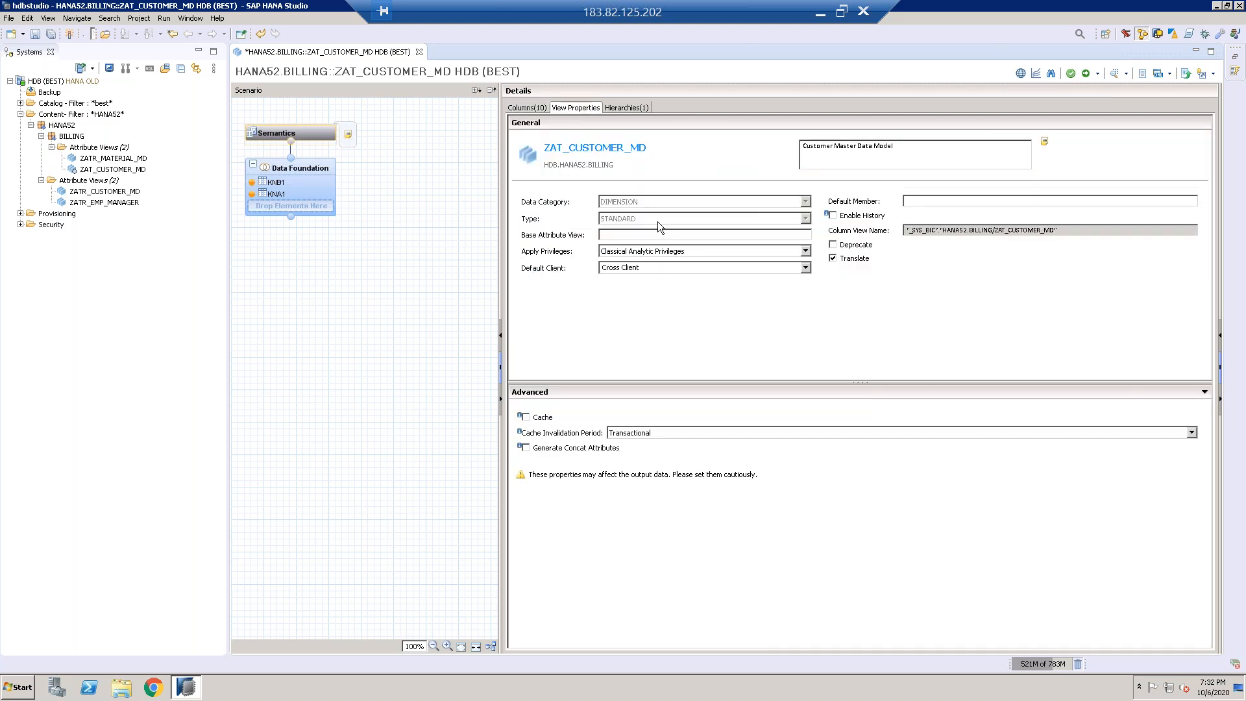
click(636, 108)
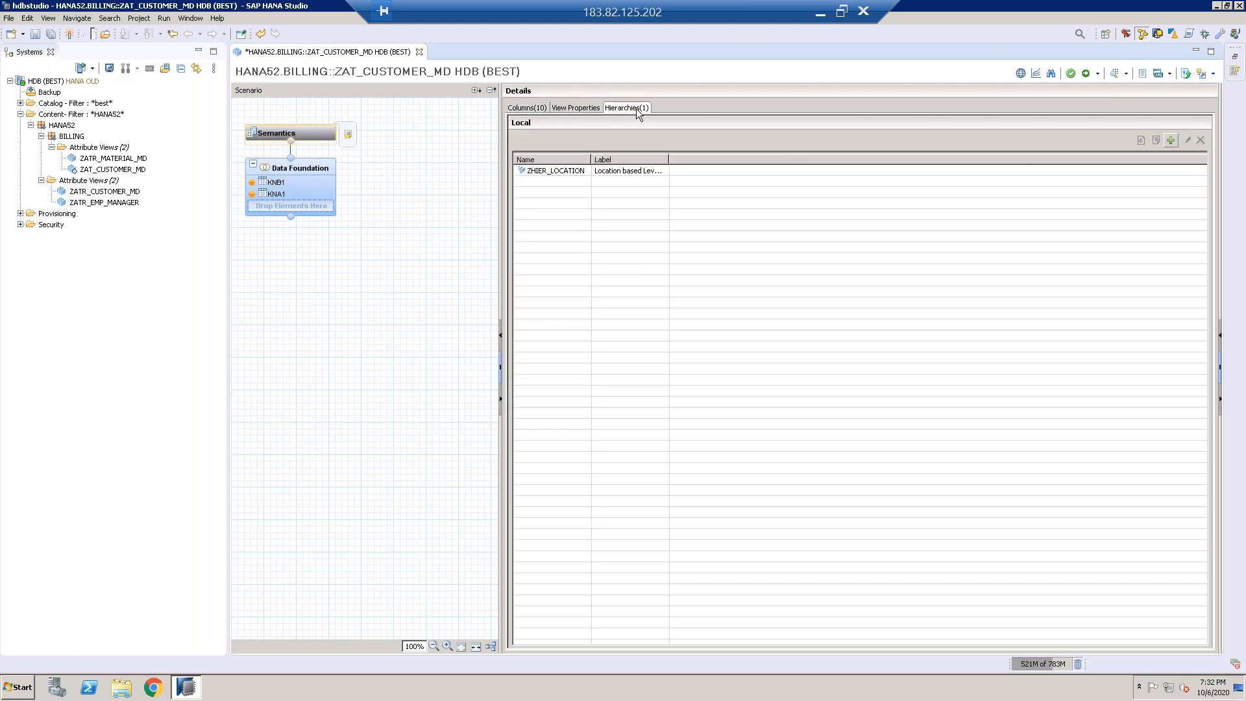
double_click(625, 169)
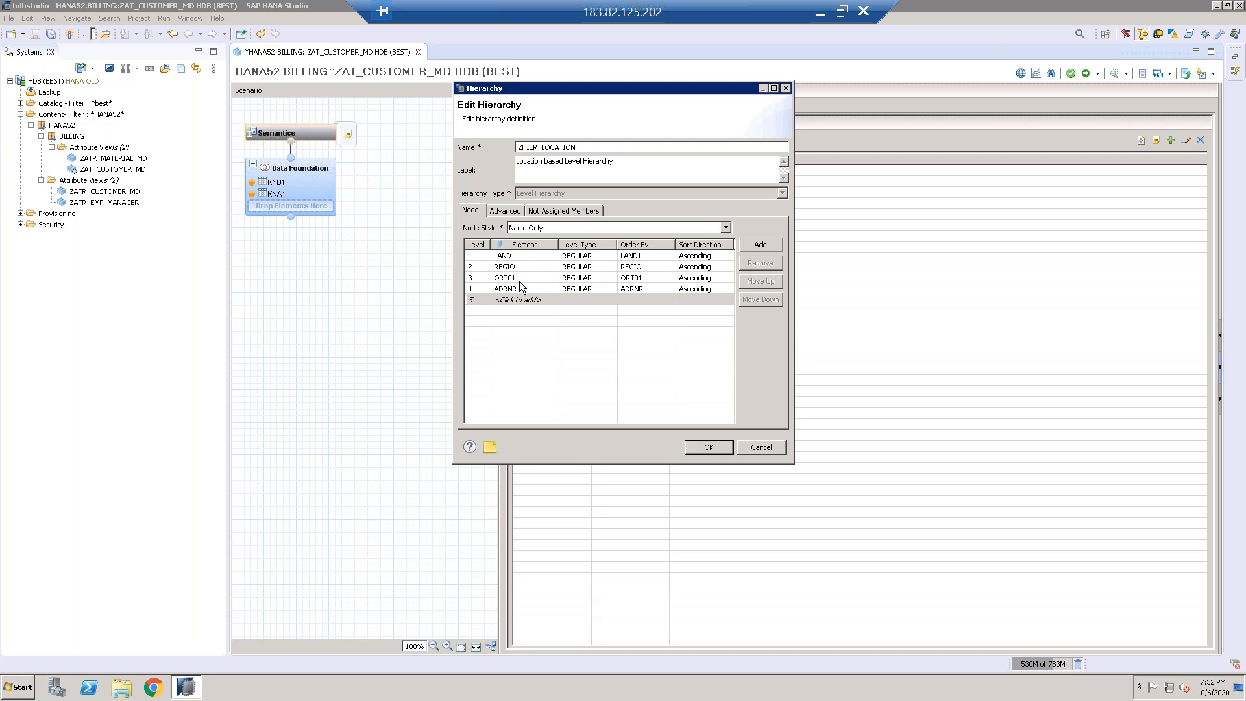
click(709, 448)
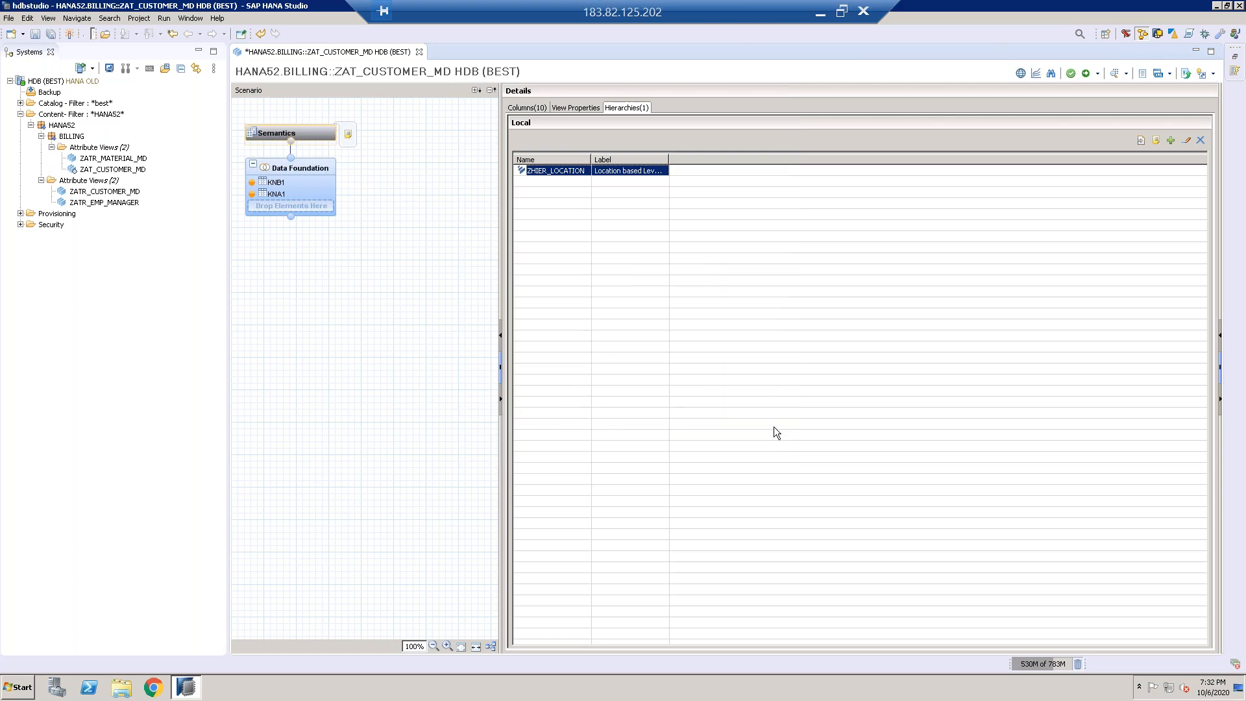
Step: Save and validate the ZAT_CUSTOMER_MD attribute view, and save and activate it
click(1071, 73)
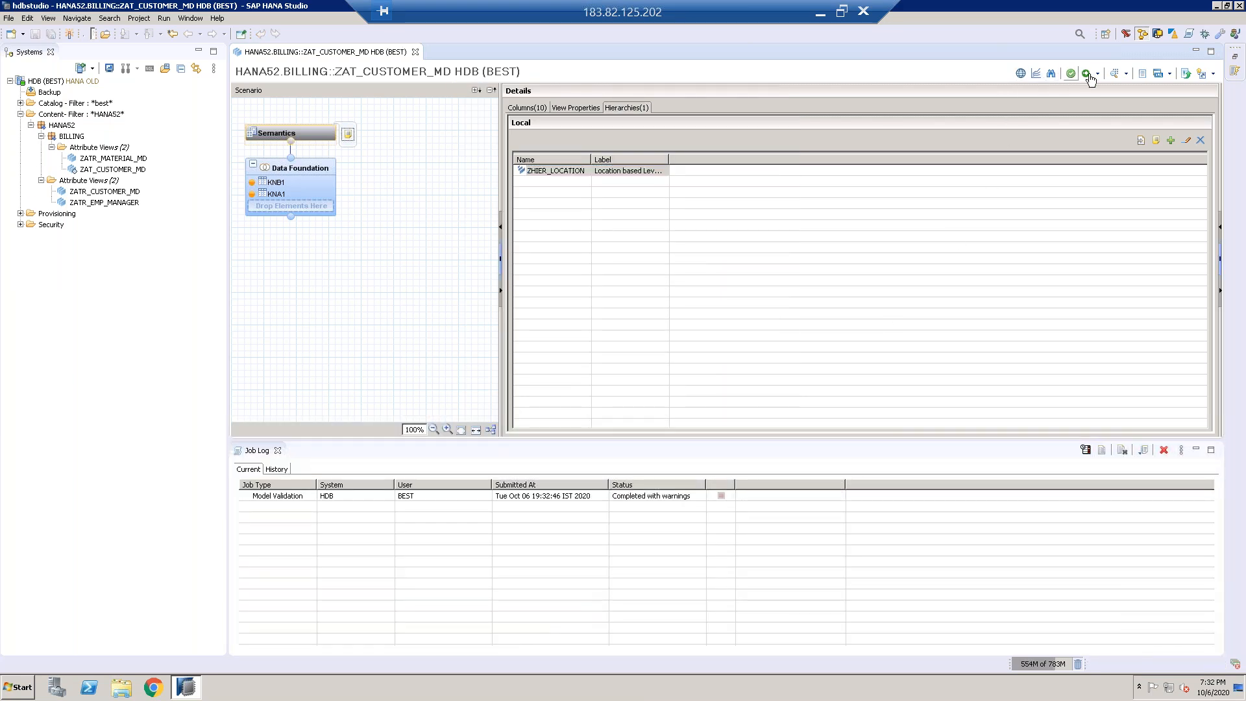
click(1089, 75)
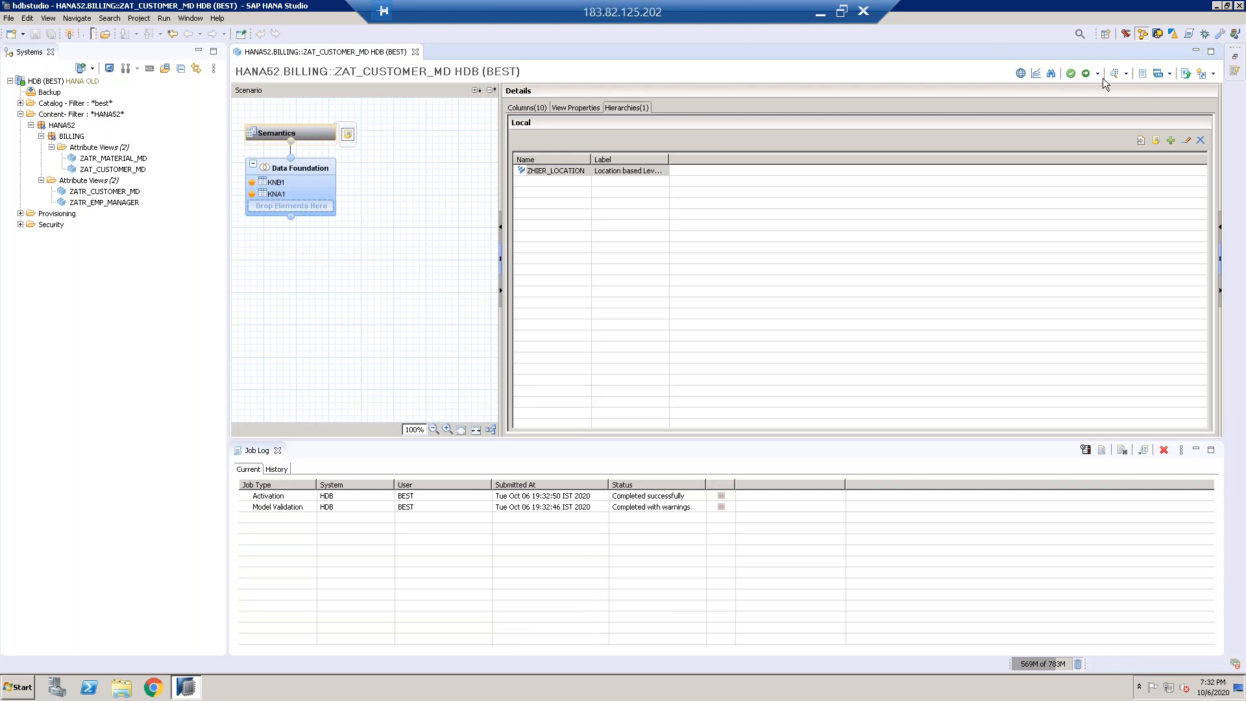
Step: Preview the raw data of the ZAT_CUSTOMER_MD attribute view and check the definition of the original ZATR_CUSTOMER_MD view
click(1115, 77)
double_click(101, 192)
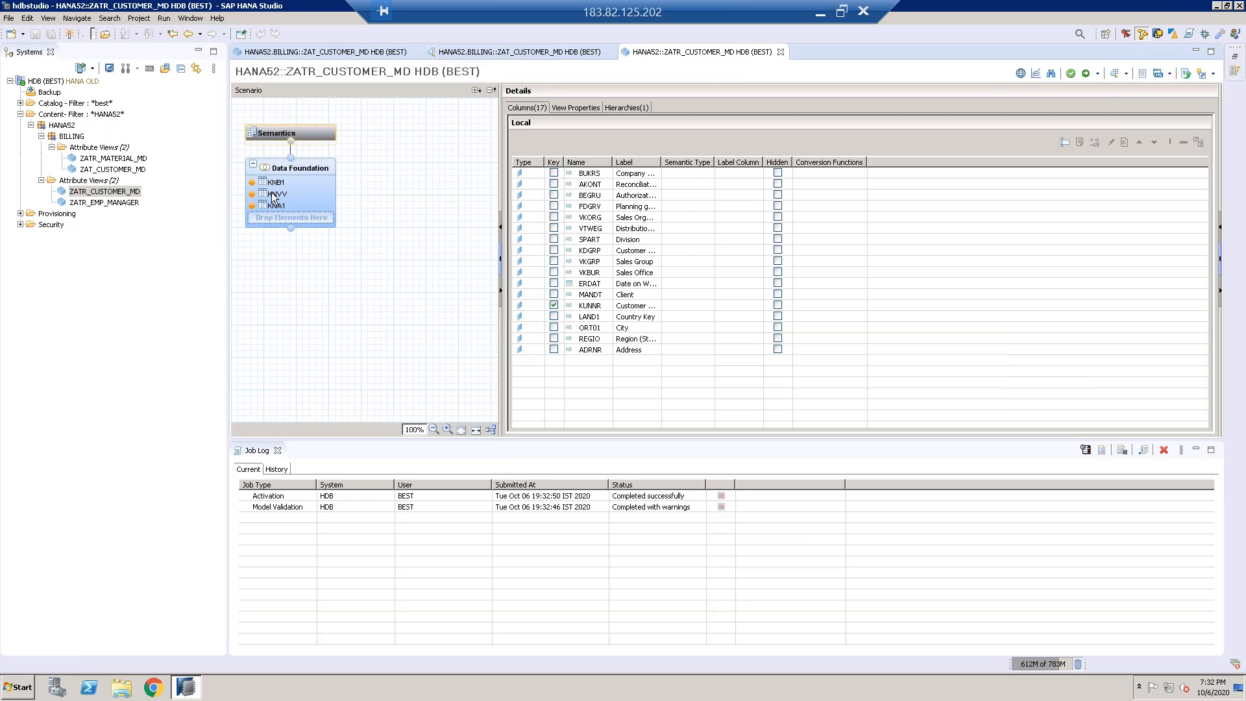
click(781, 52)
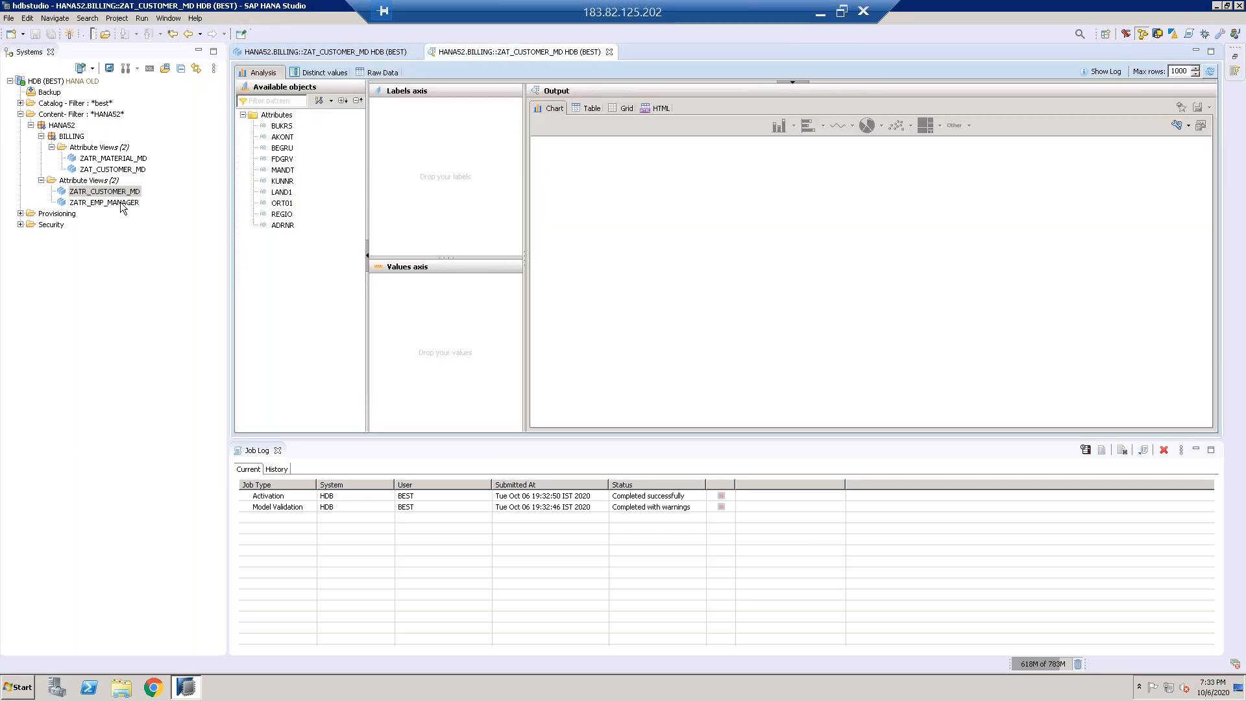
click(107, 170)
click(370, 71)
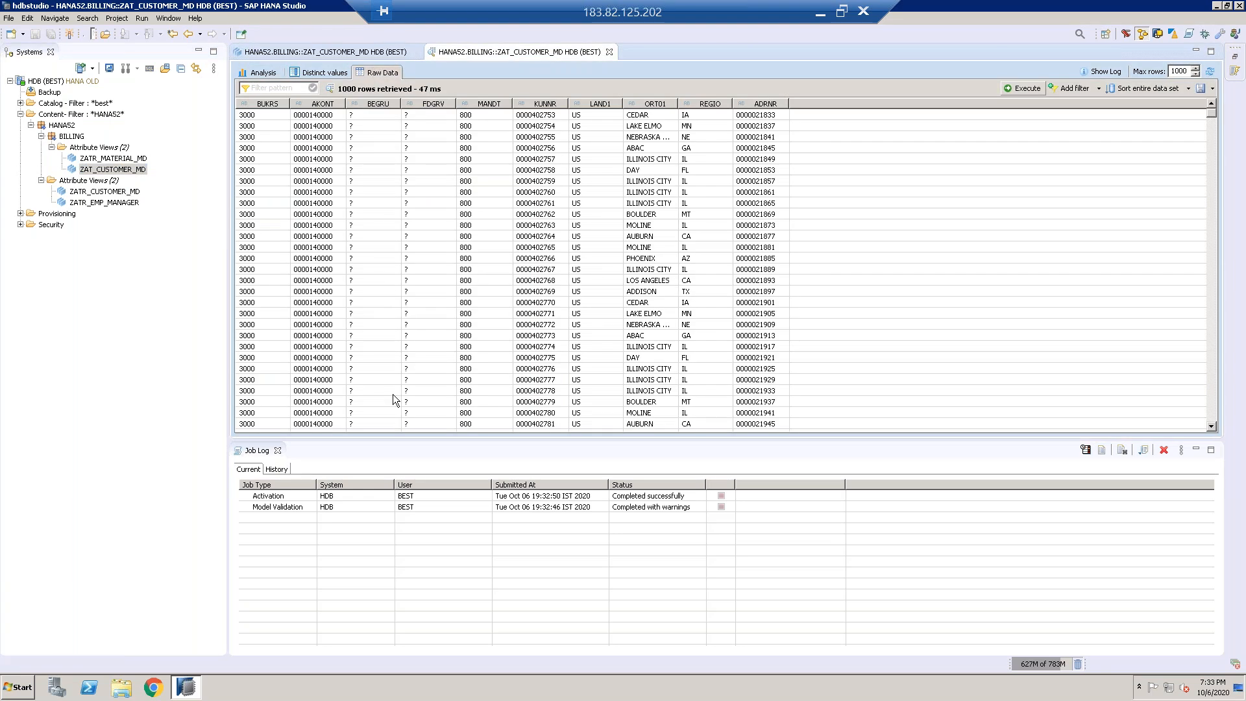
click(277, 450)
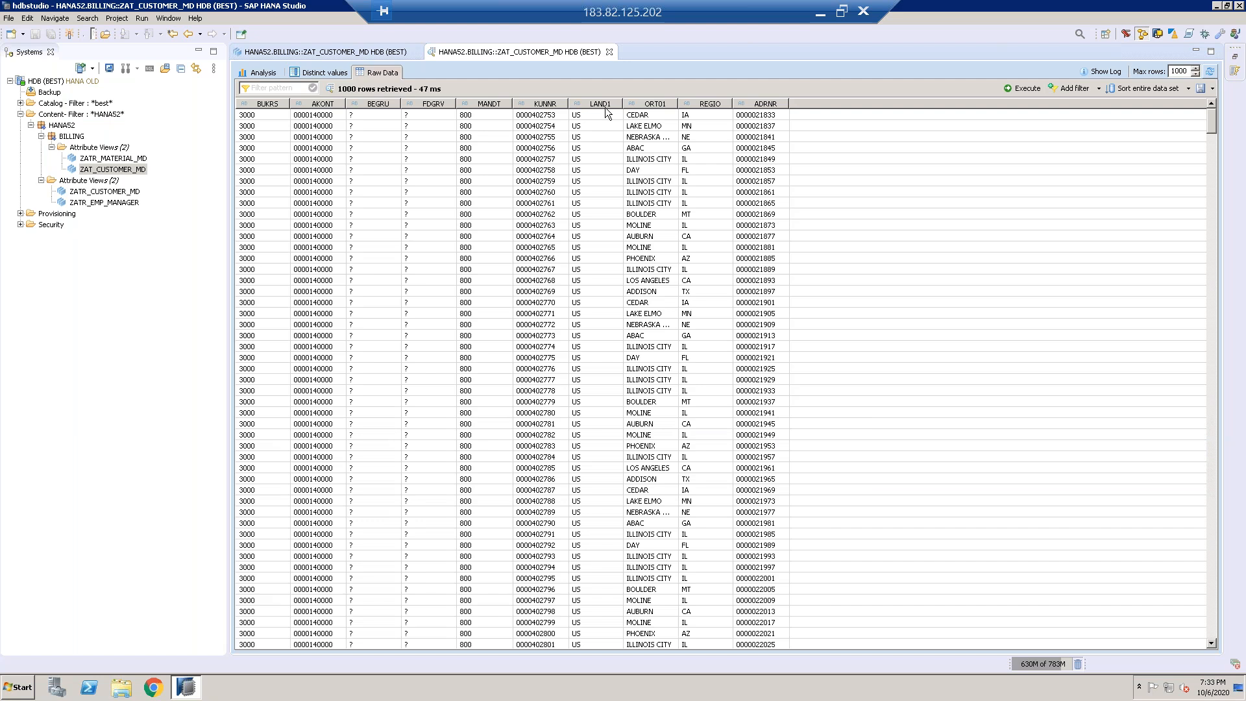
click(609, 52)
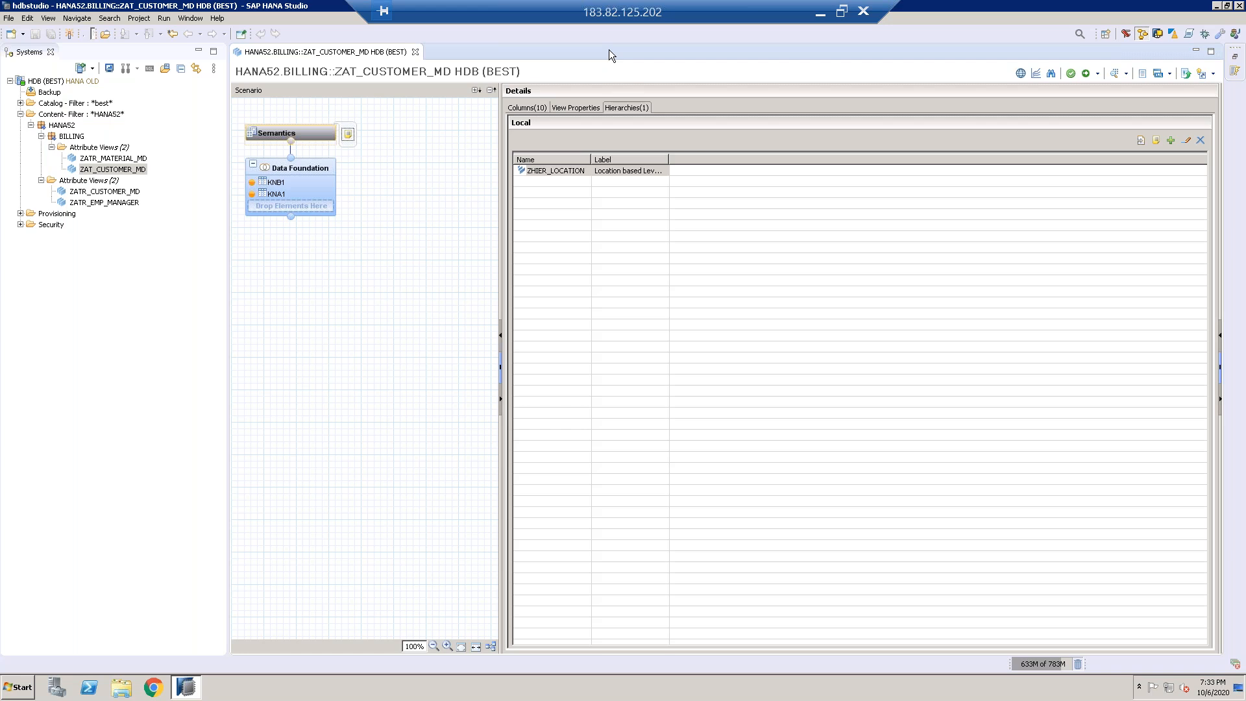
Step: Create a standard attribute view ZATR_SALES_MD labelled "Customer Sales MD Model" in the BILLING package
click(821, 11)
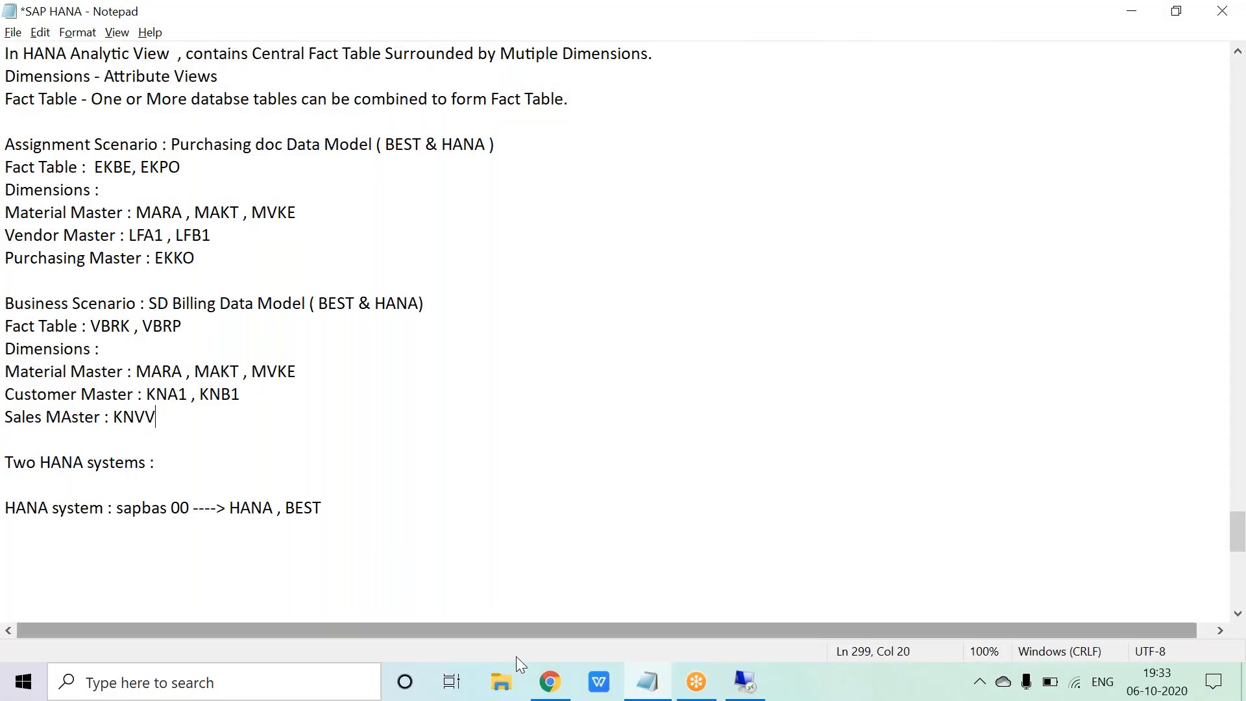
click(745, 682)
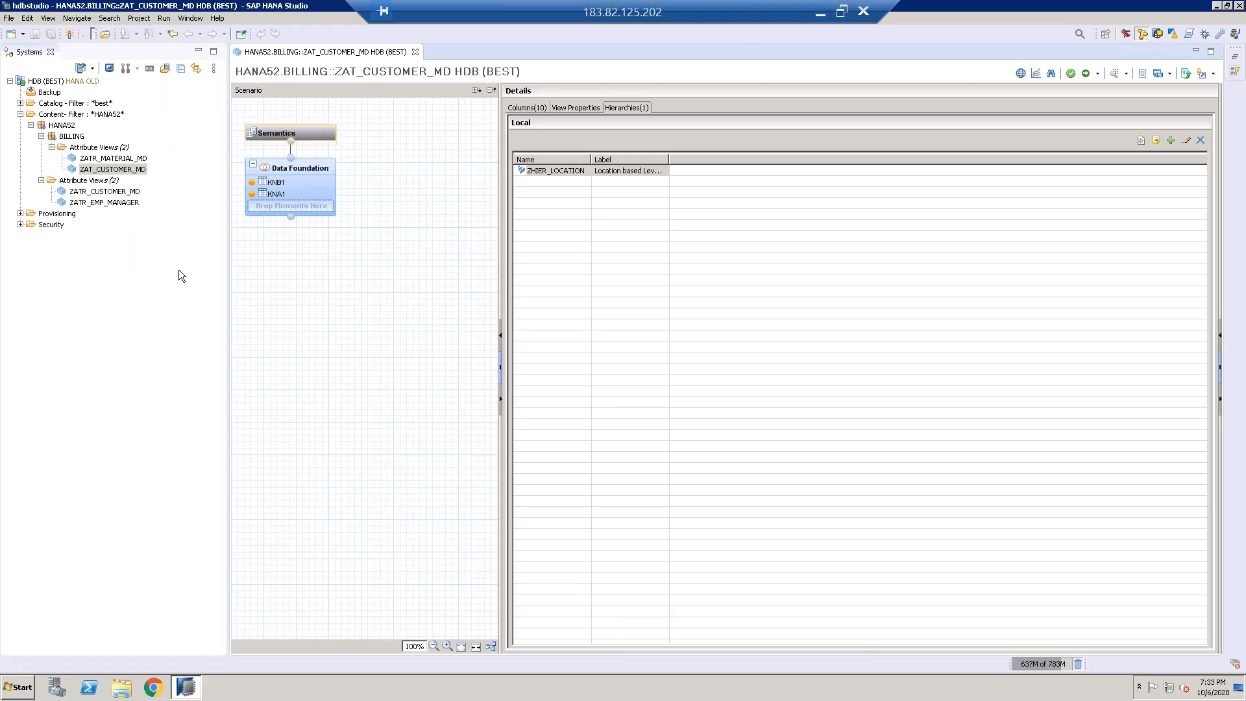
click(41, 180)
click(87, 148)
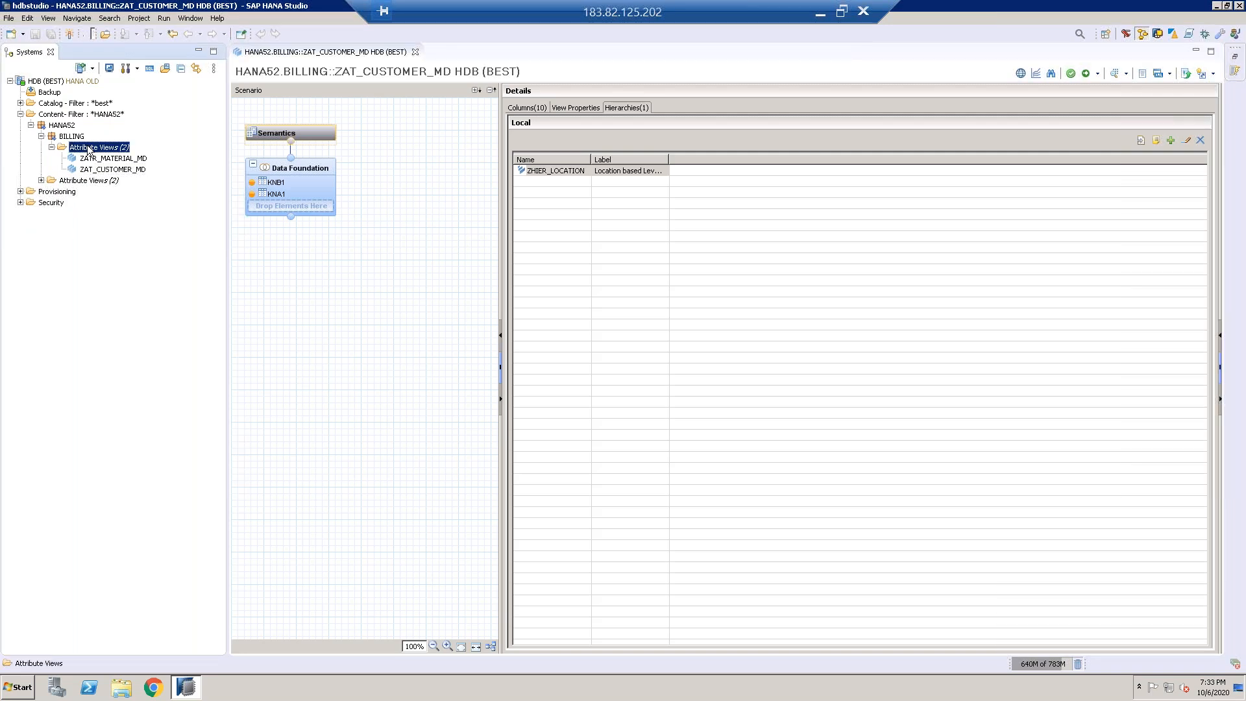
right_click(87, 147)
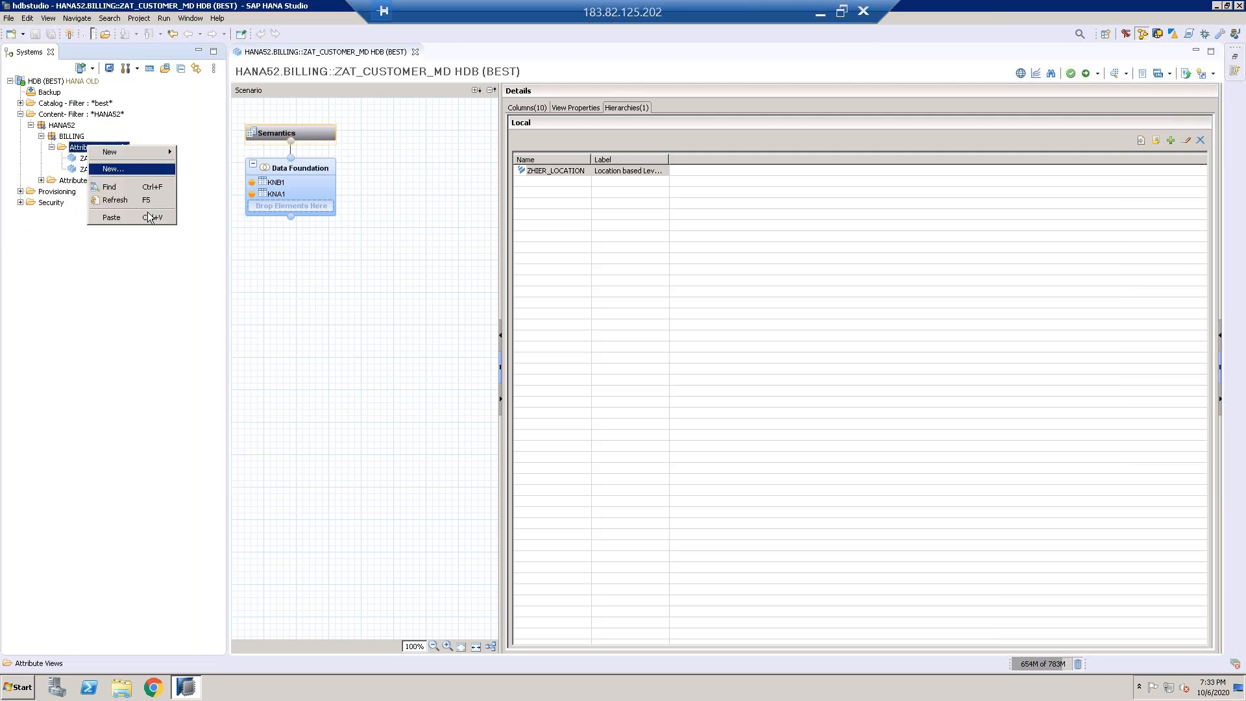
click(119, 170)
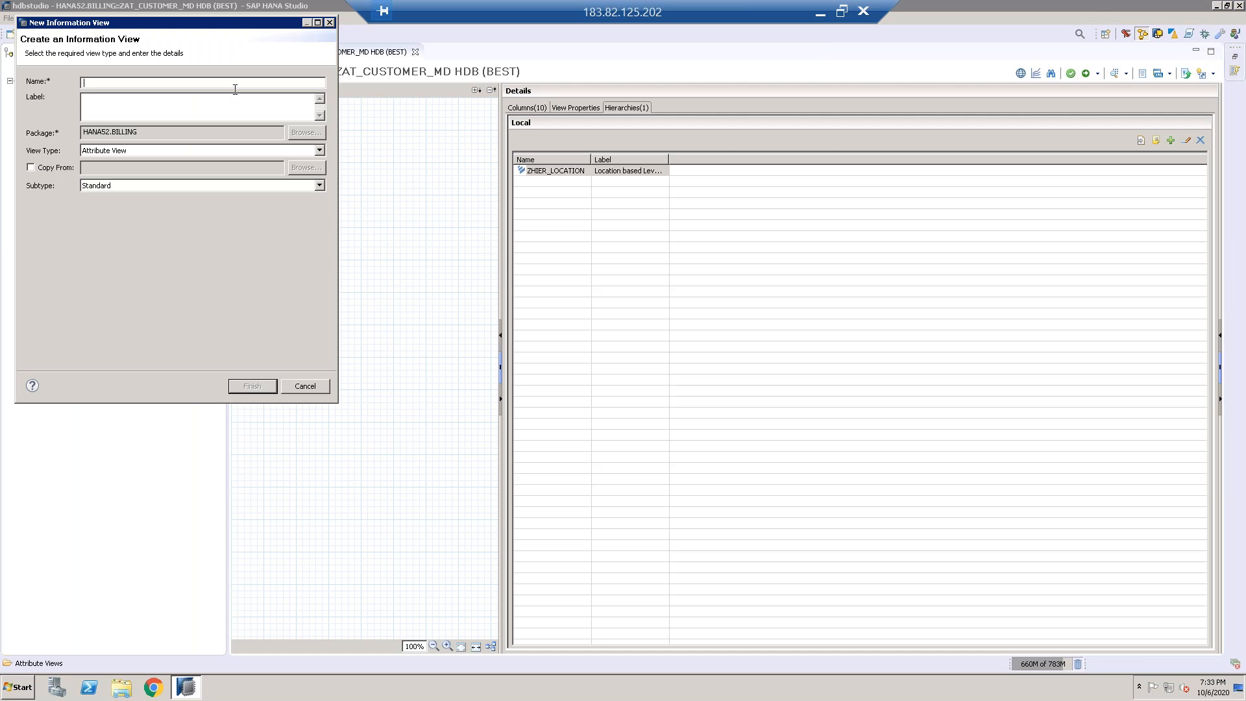
text(ZATR_SALES_MD)
key(Tab)
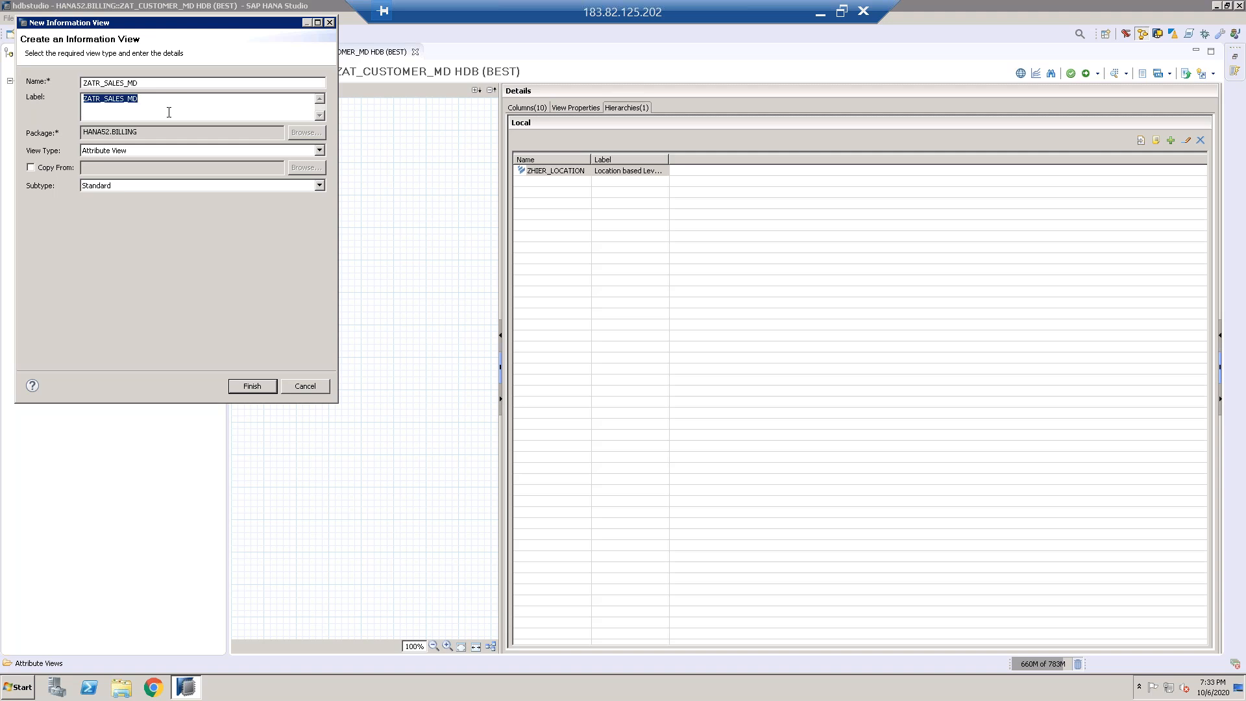
text(Customer Sales MD Model)
click(259, 389)
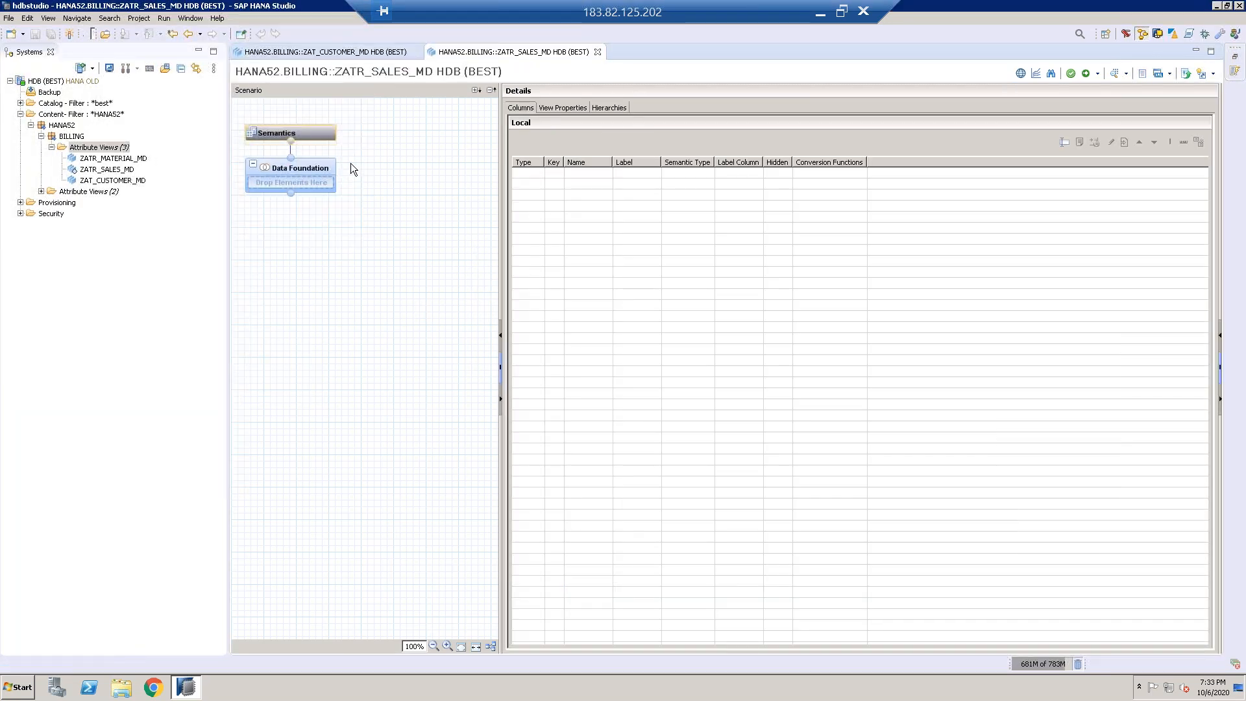
Step: Add the KNVV table from the BEST schema to the data foundation of ZATR_SALES_MD
click(329, 166)
click(348, 164)
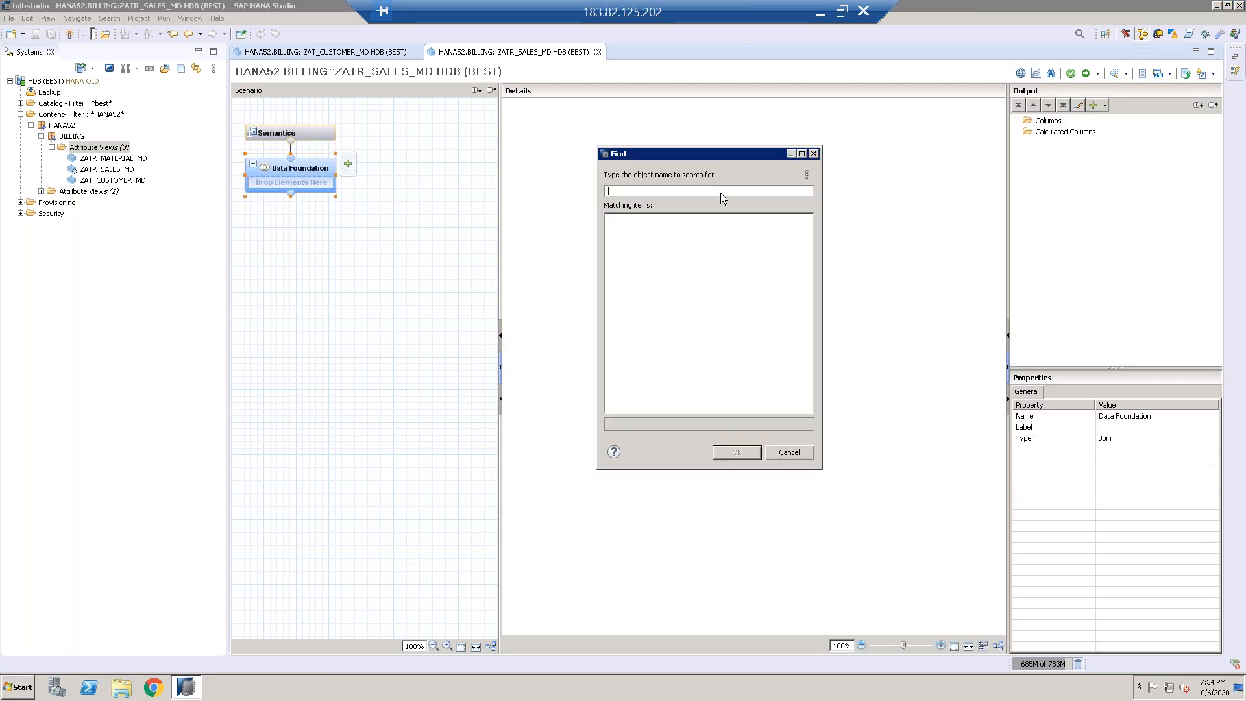
text(KNVV)
double_click(650, 218)
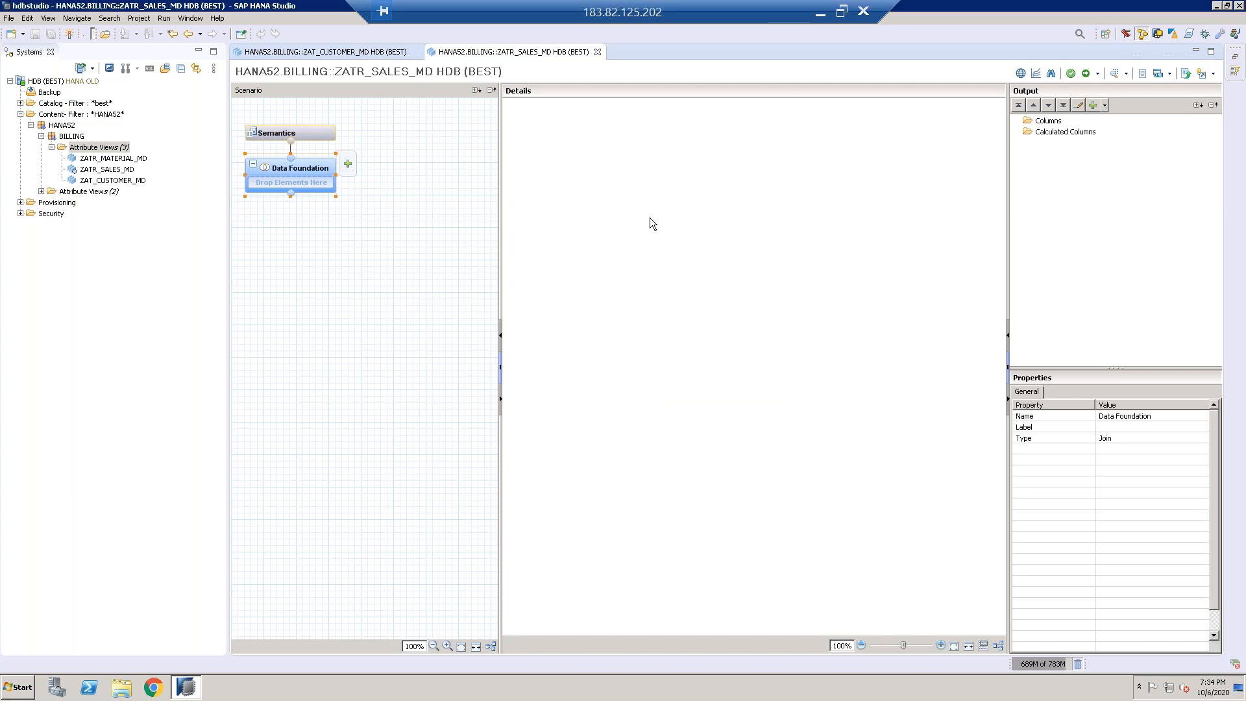
Step: Preview the raw data of the KNVV table and close the preview
click(291, 184)
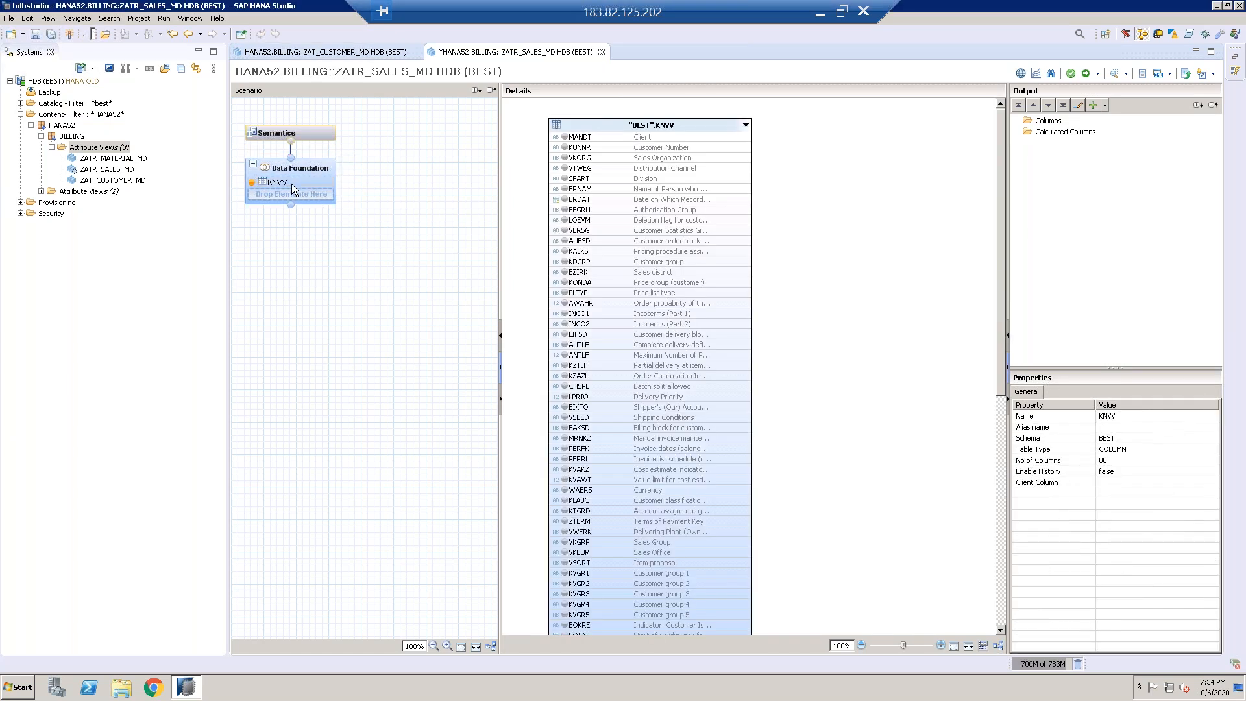
right_click(293, 185)
click(328, 192)
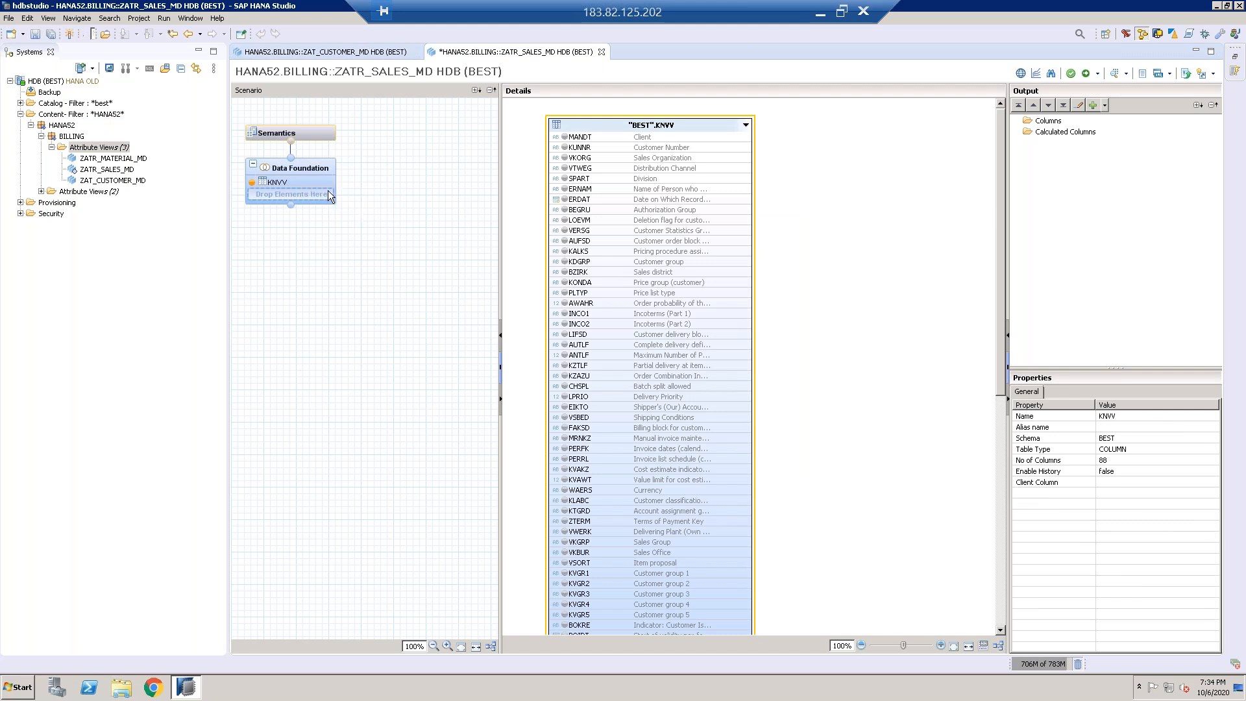
click(383, 72)
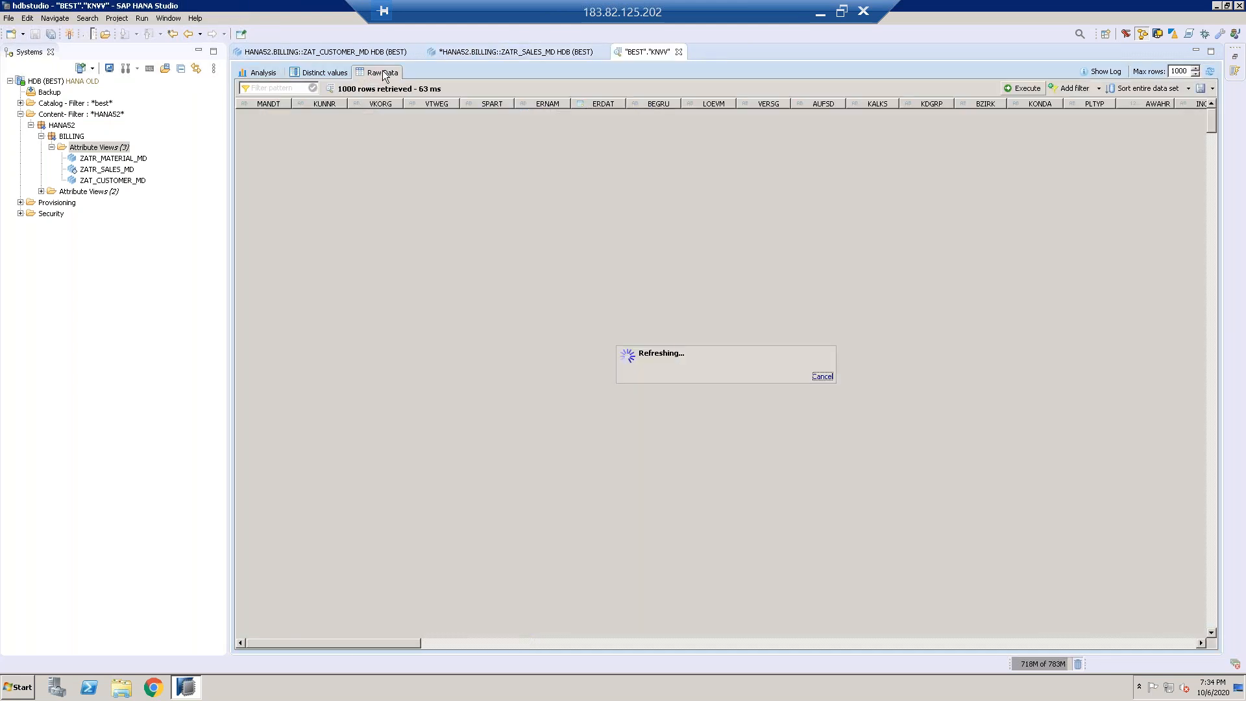
click(679, 52)
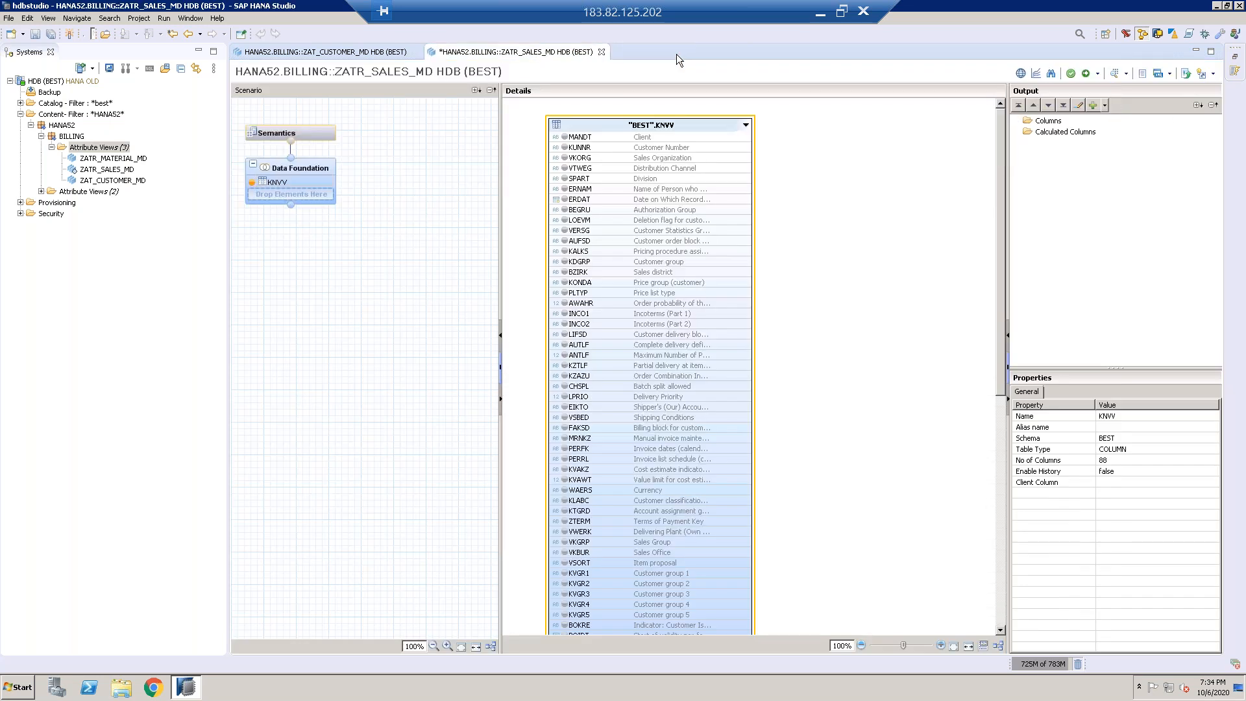
Step: Add the KNVV fields MANDT, KUNNR, VKORG, VTWEG, SPART, VKGRP, VKBUR, LPRIO and KKBER to the output columns
click(564, 137)
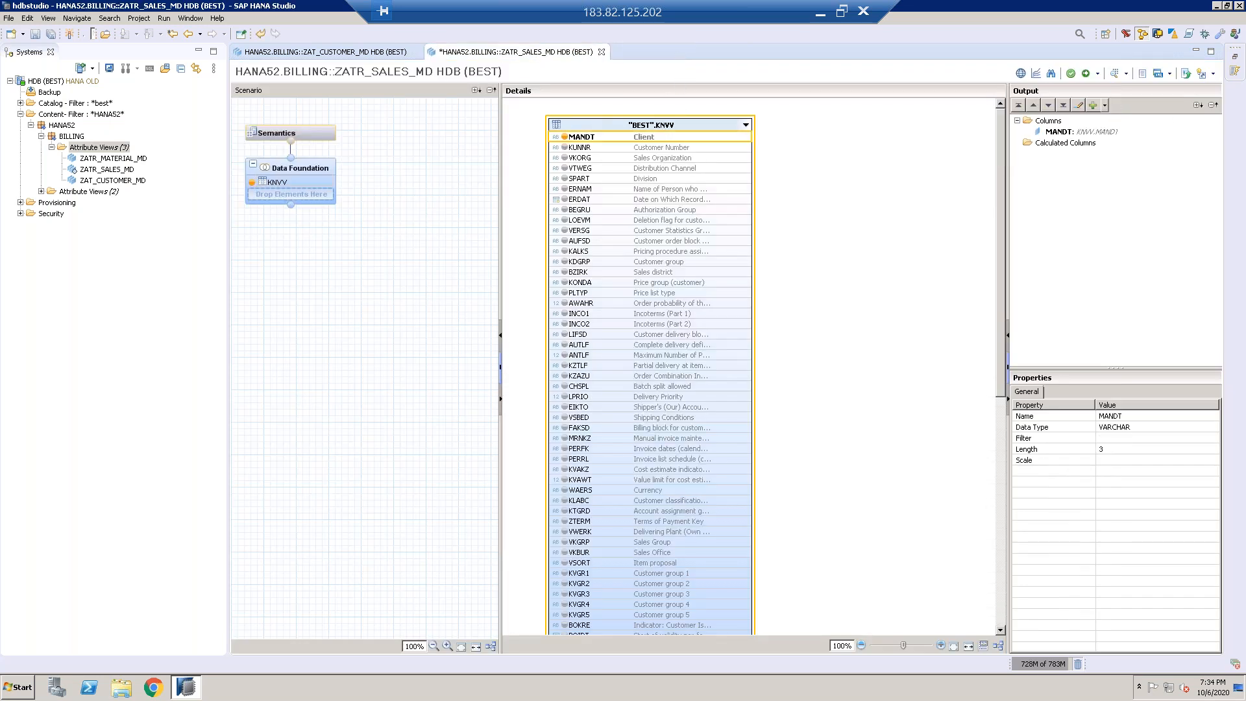
click(565, 148)
click(565, 158)
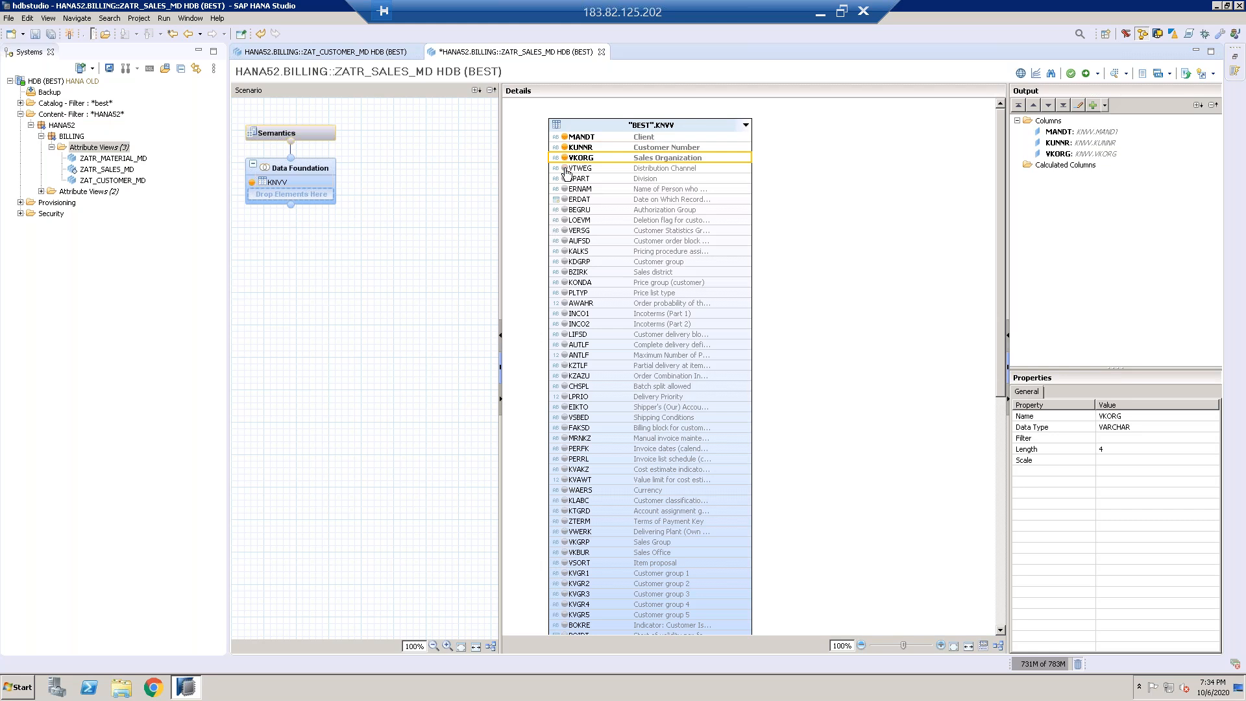
click(565, 168)
click(564, 178)
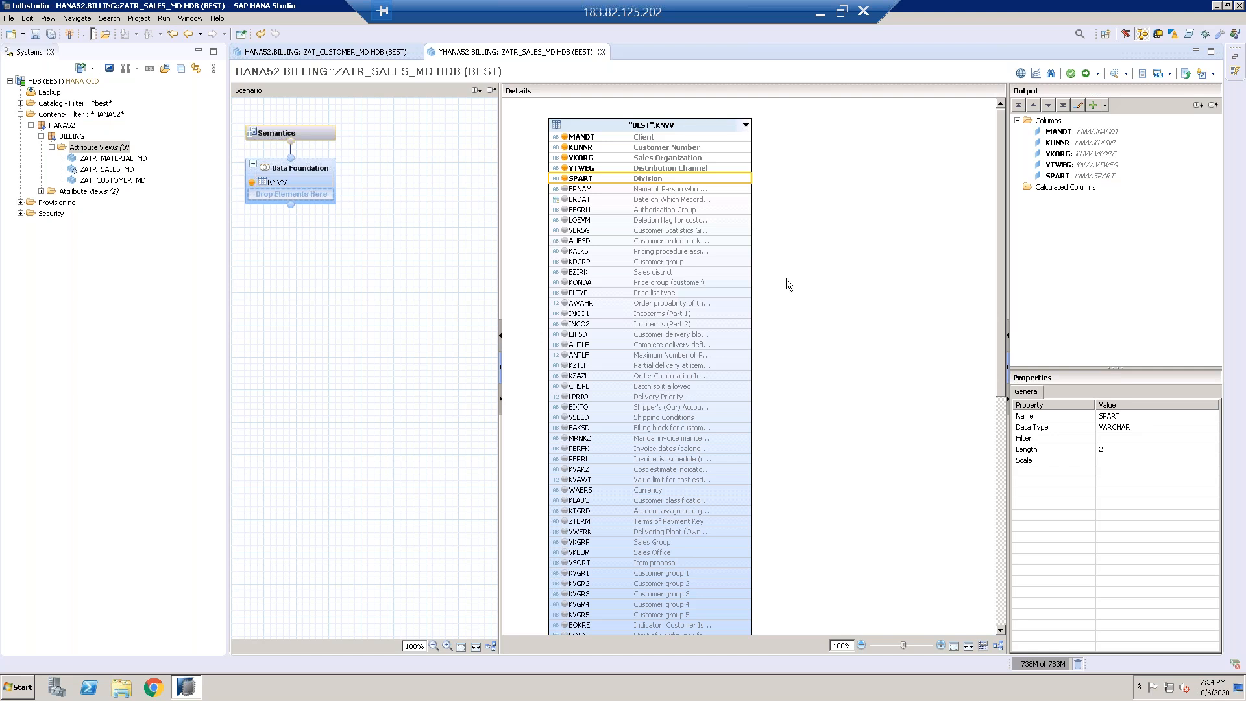
click(564, 542)
click(565, 553)
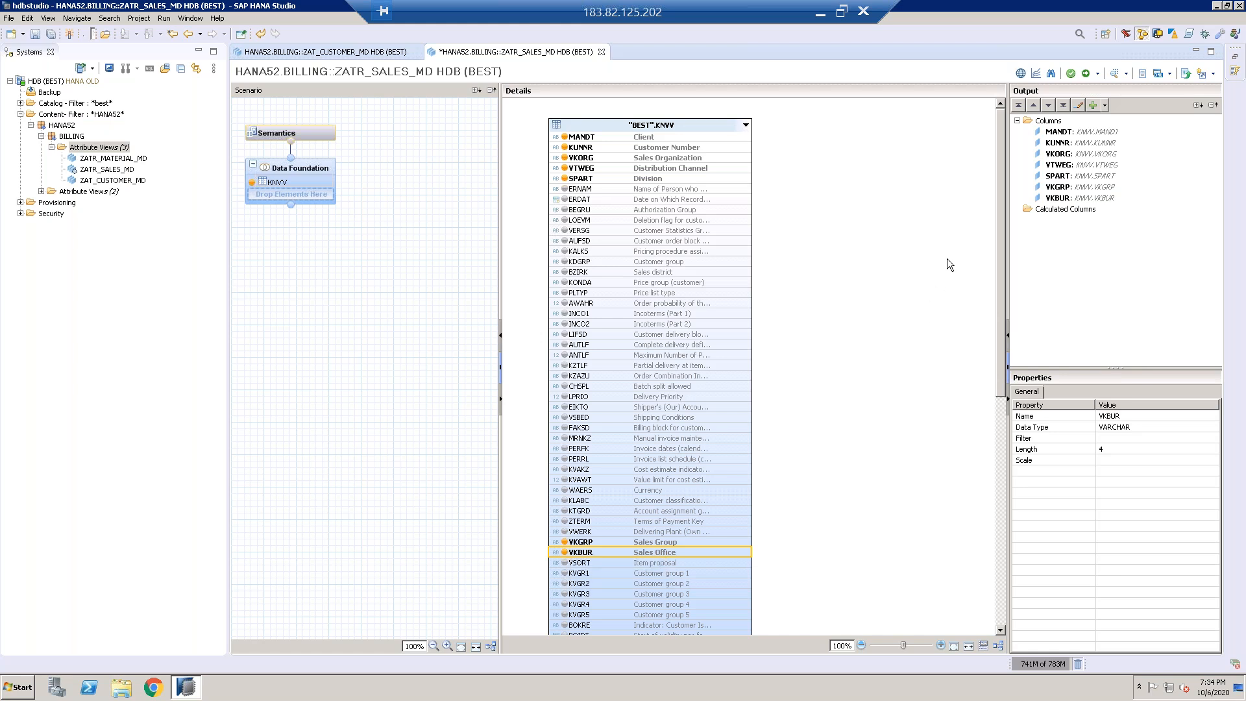
click(565, 397)
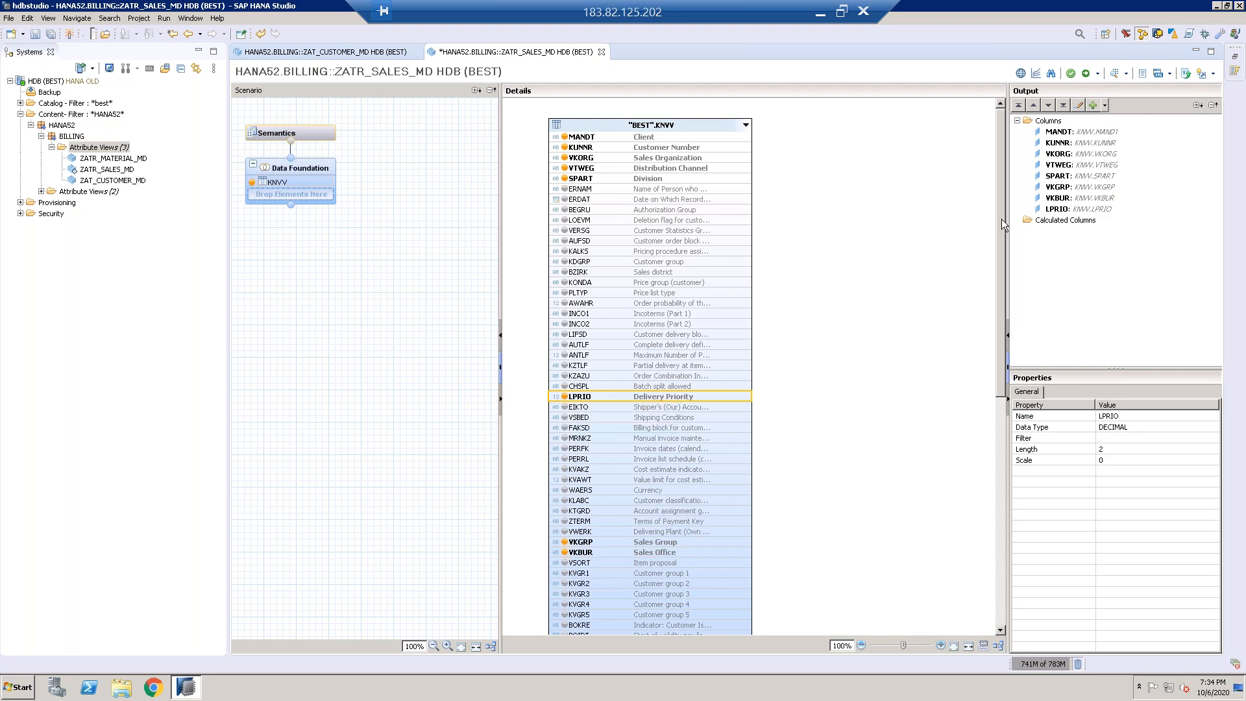
drag(1002, 219, 1009, 435)
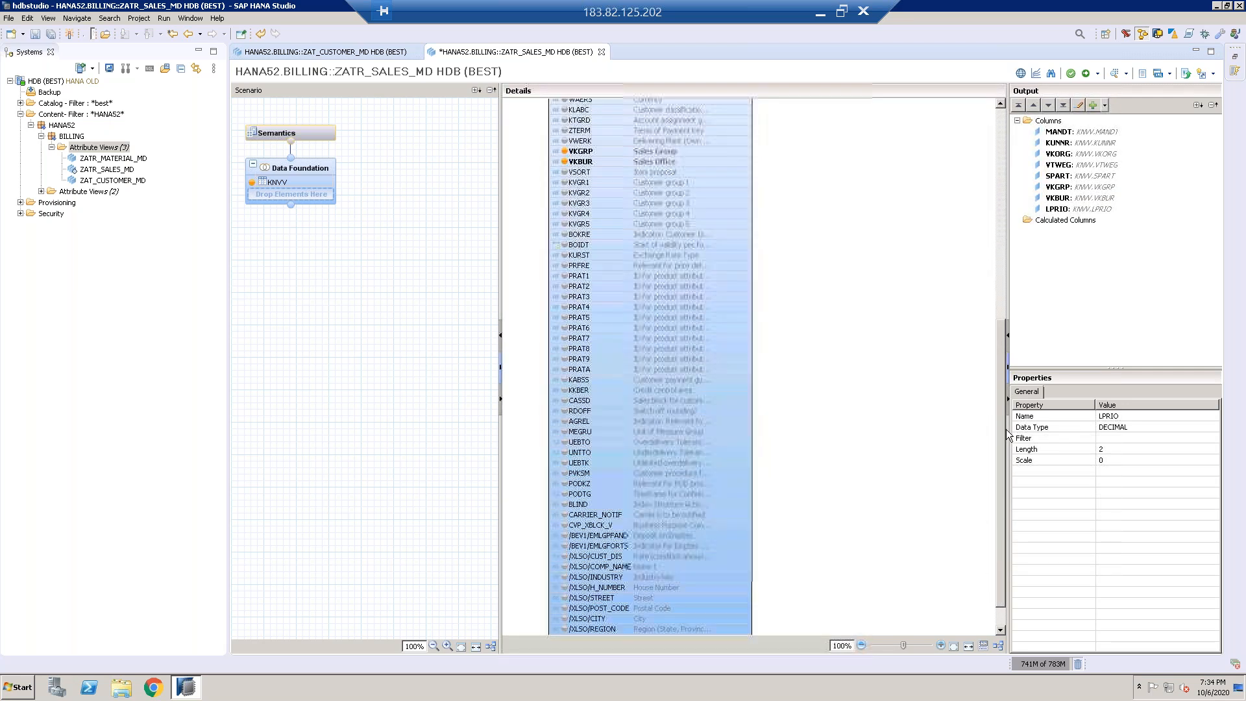
click(564, 390)
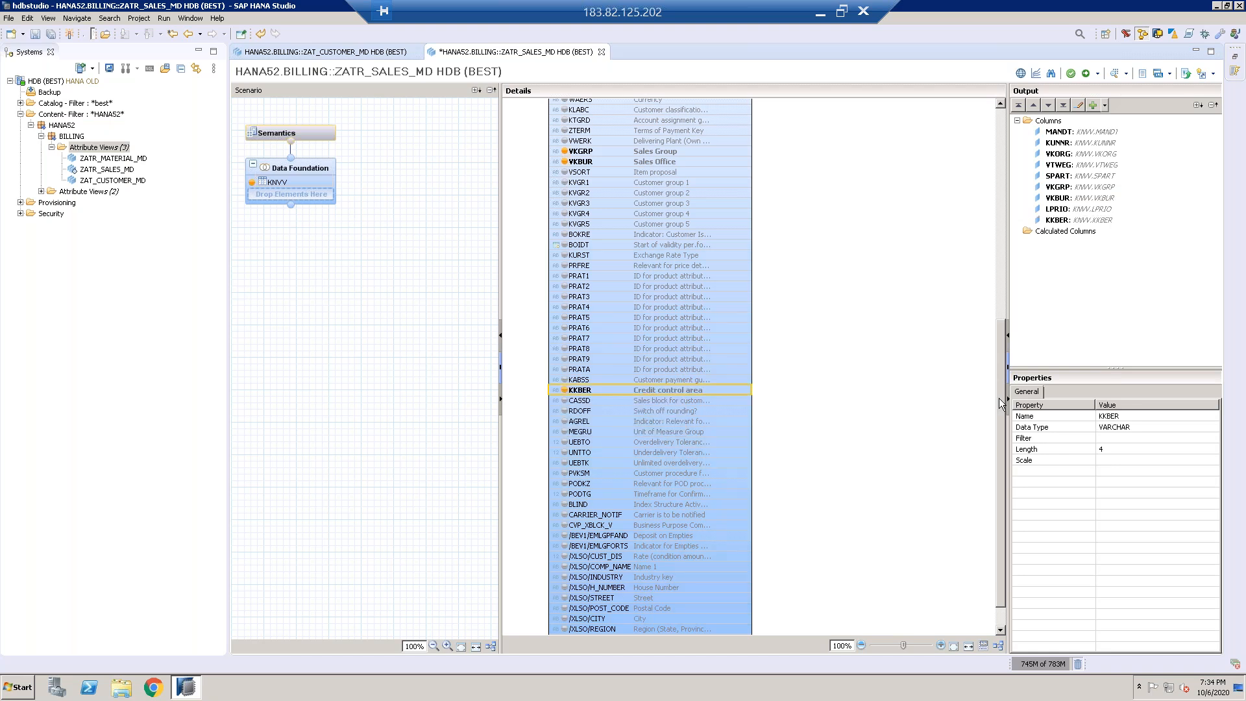
click(1007, 335)
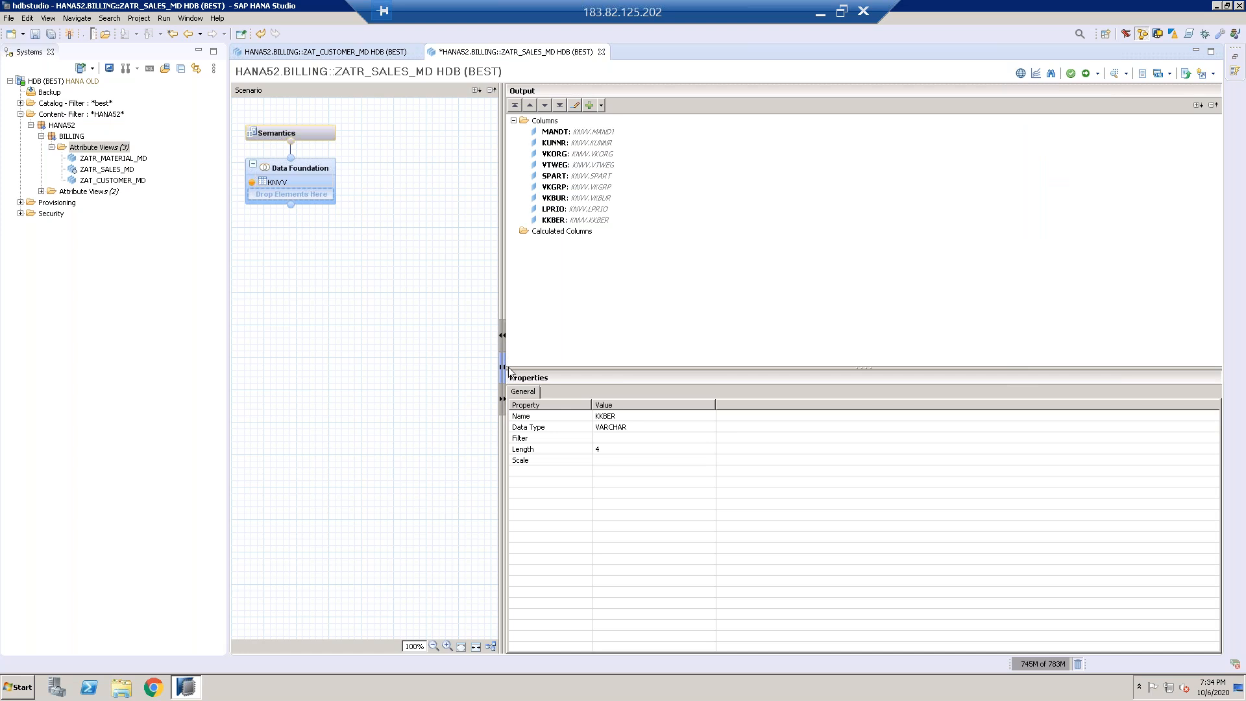
click(505, 370)
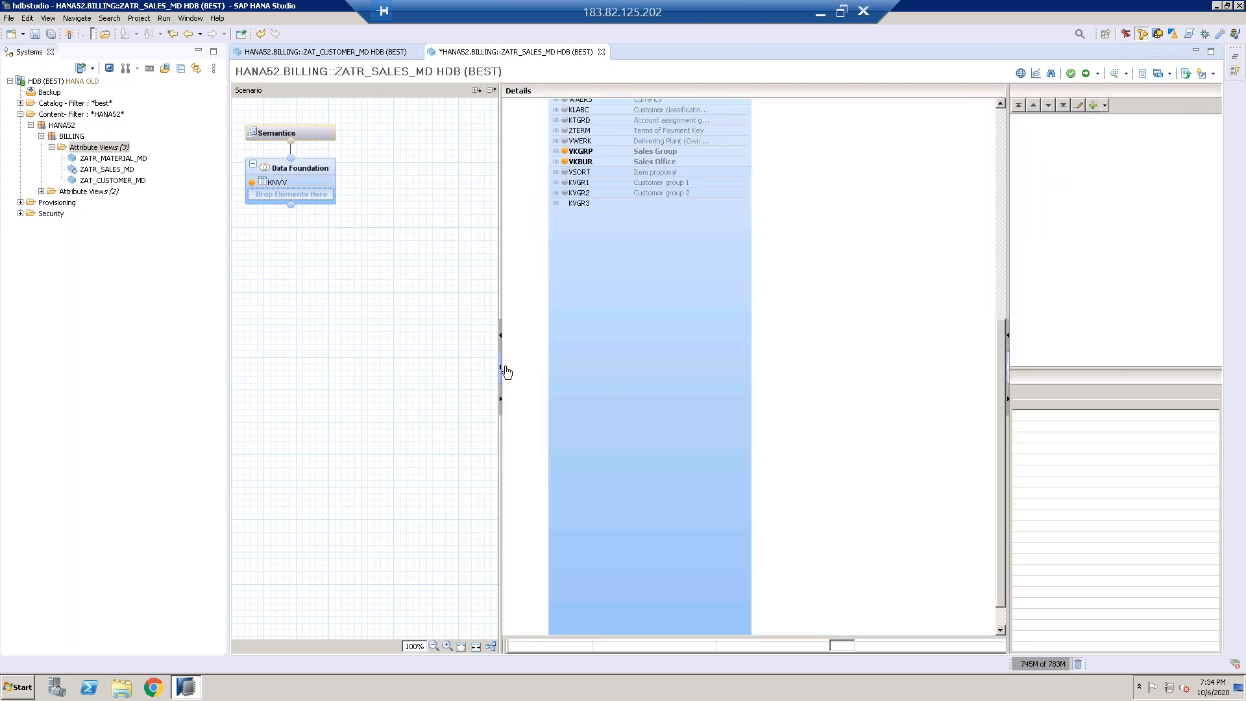
click(870, 312)
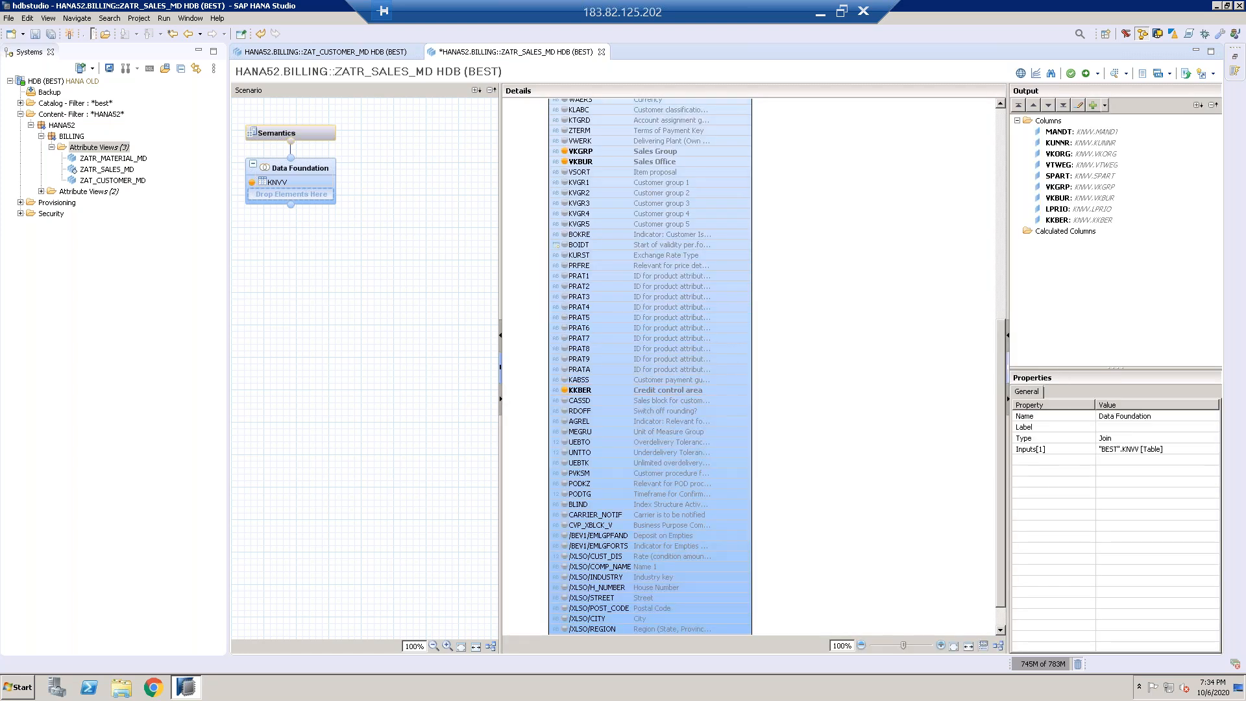
click(1009, 400)
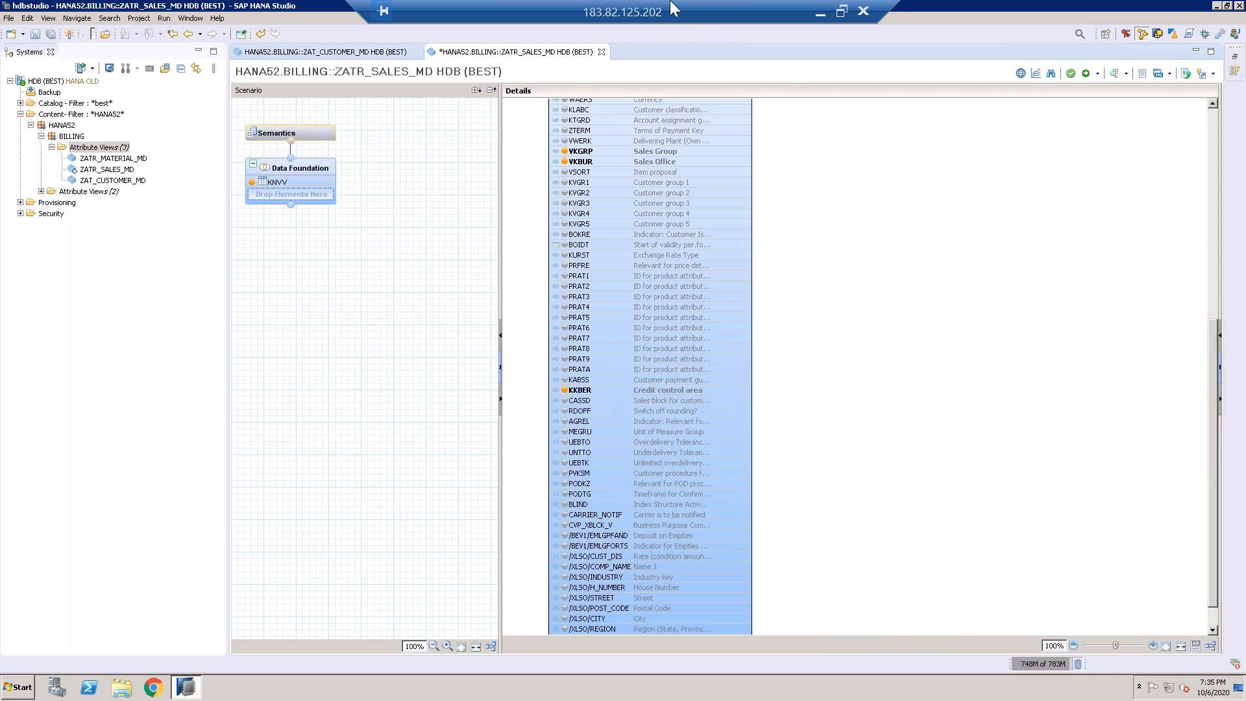
click(1221, 369)
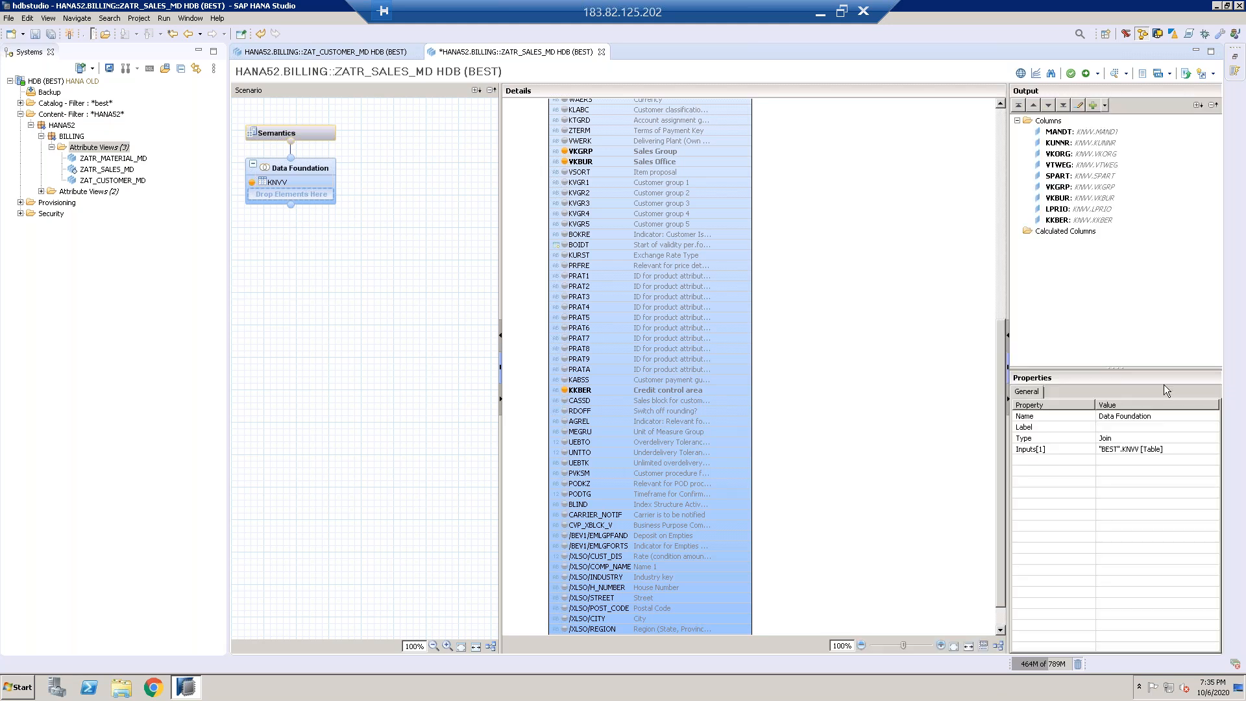
click(1008, 337)
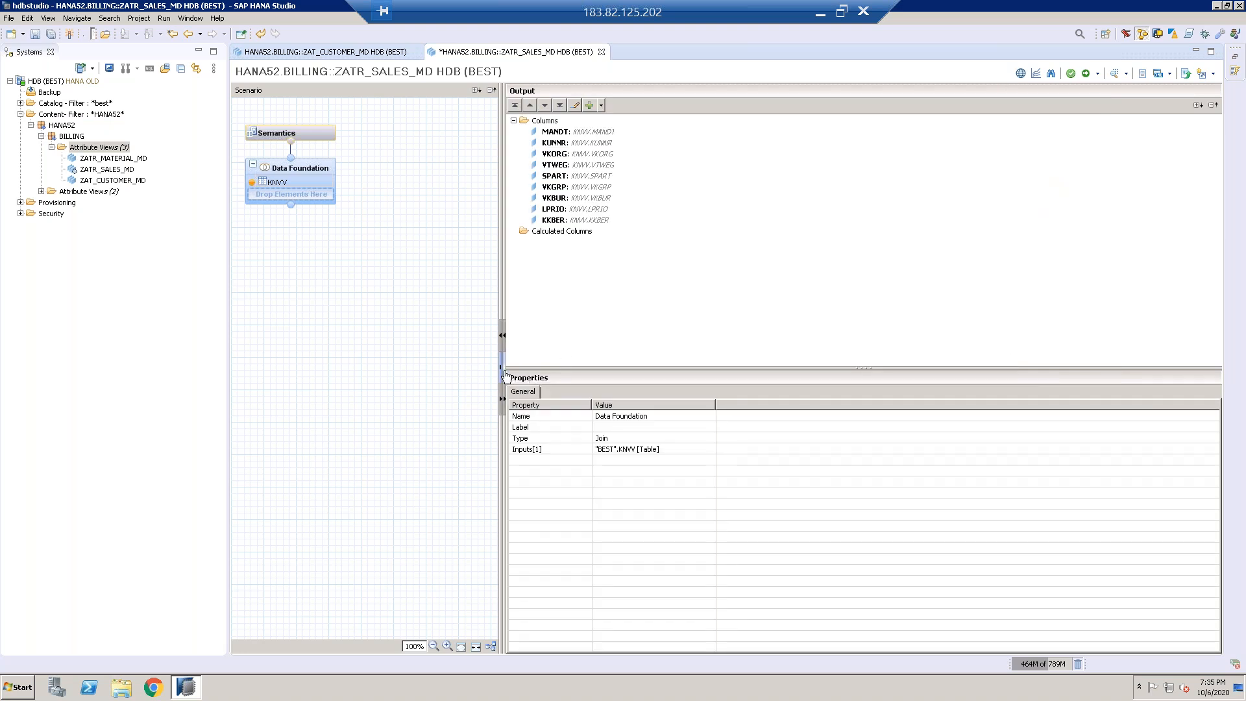
click(502, 373)
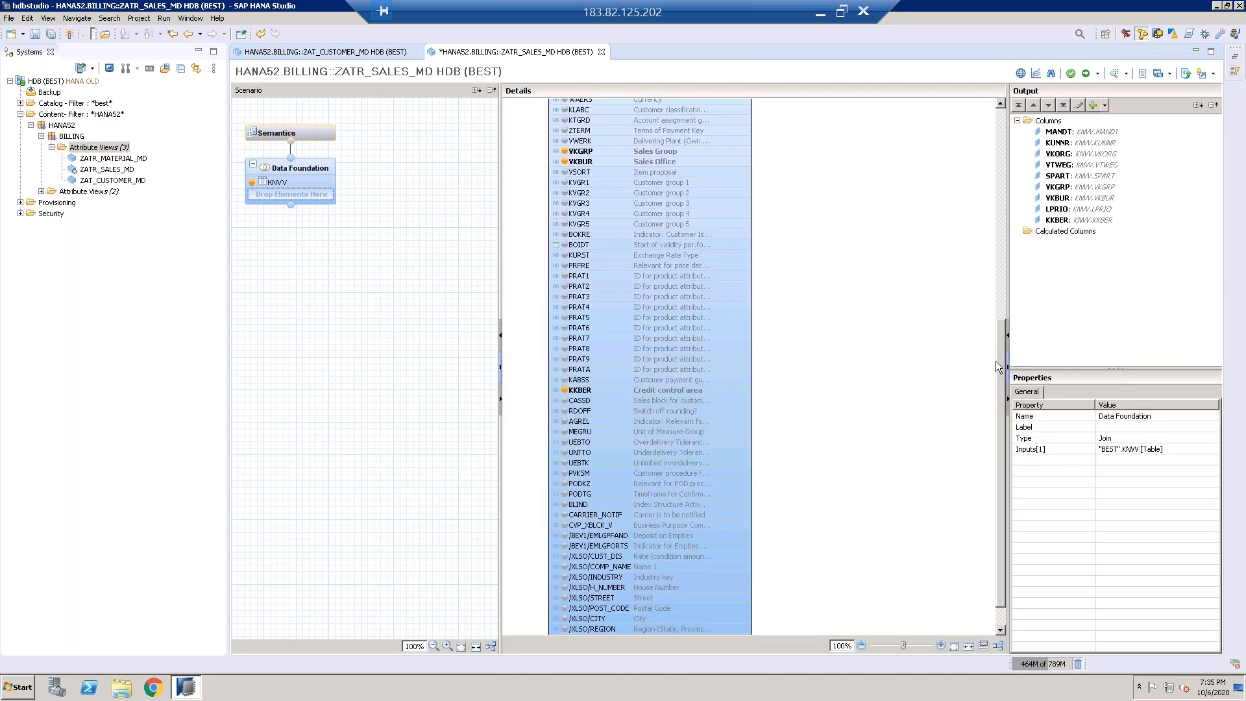
scroll(998, 353, up, 10)
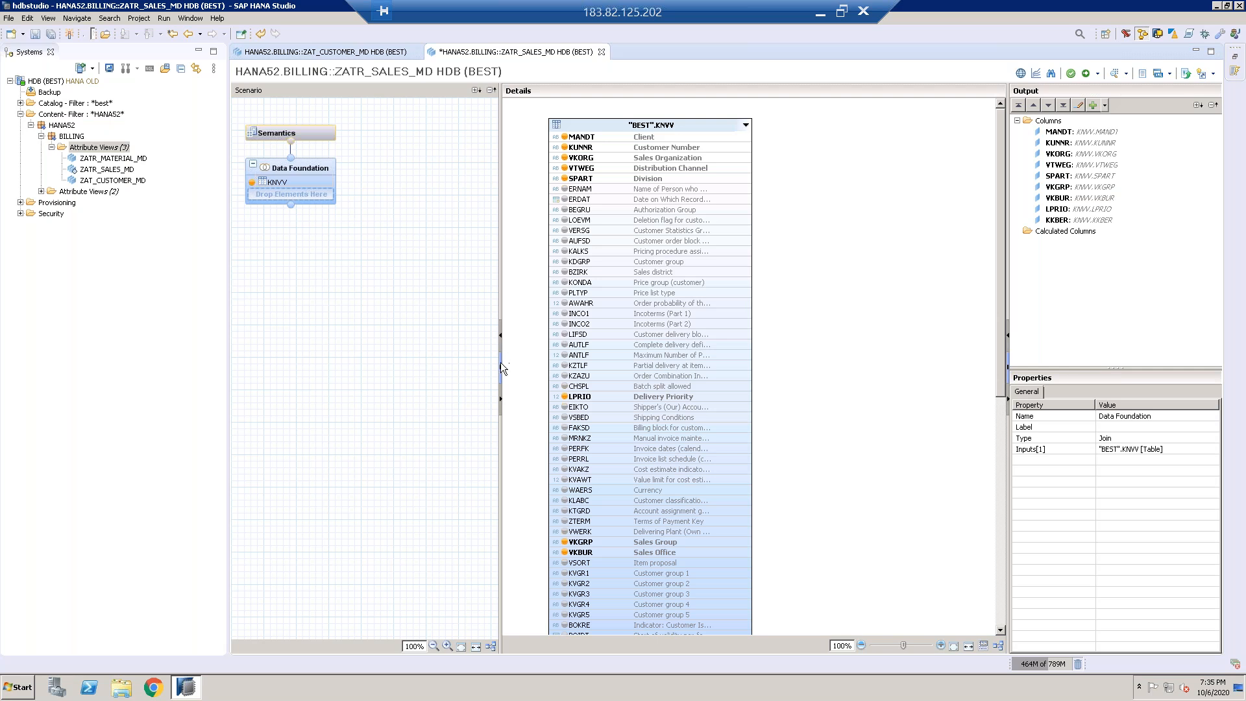
click(500, 335)
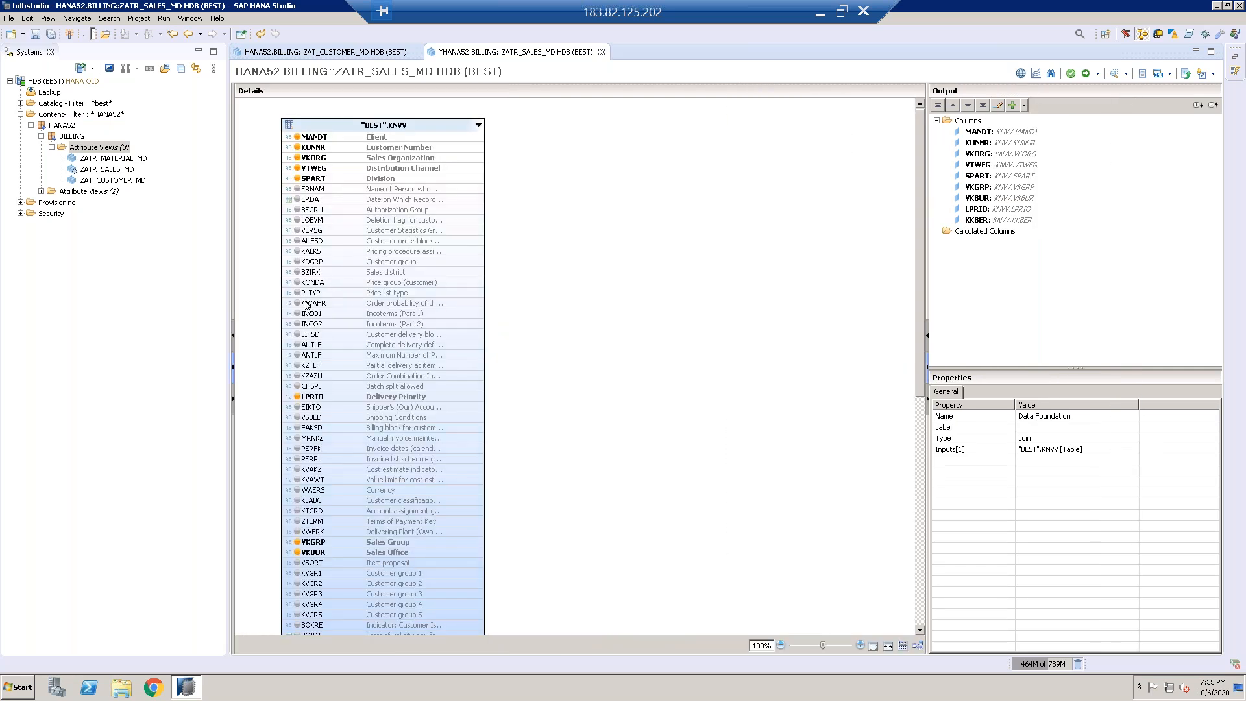
click(232, 365)
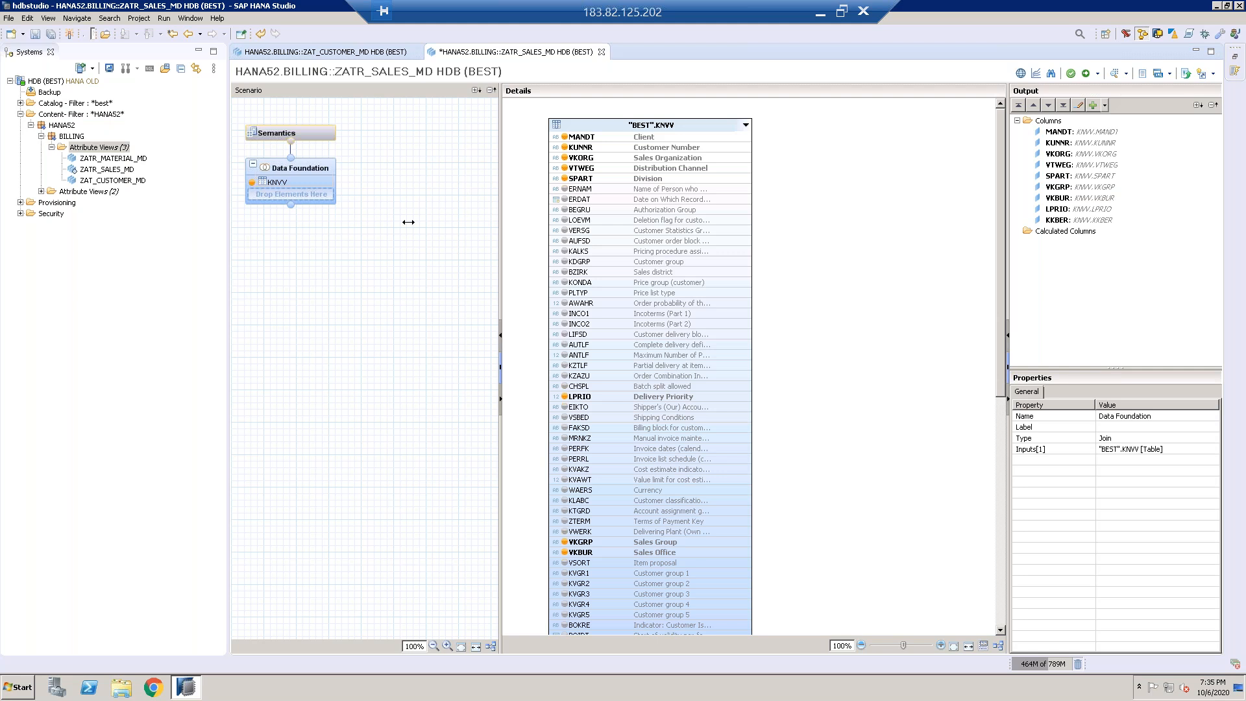
Step: Set the default client of ZATR_SALES_MD to Cross Client in the view properties of its semantics
drag(408, 222, 373, 222)
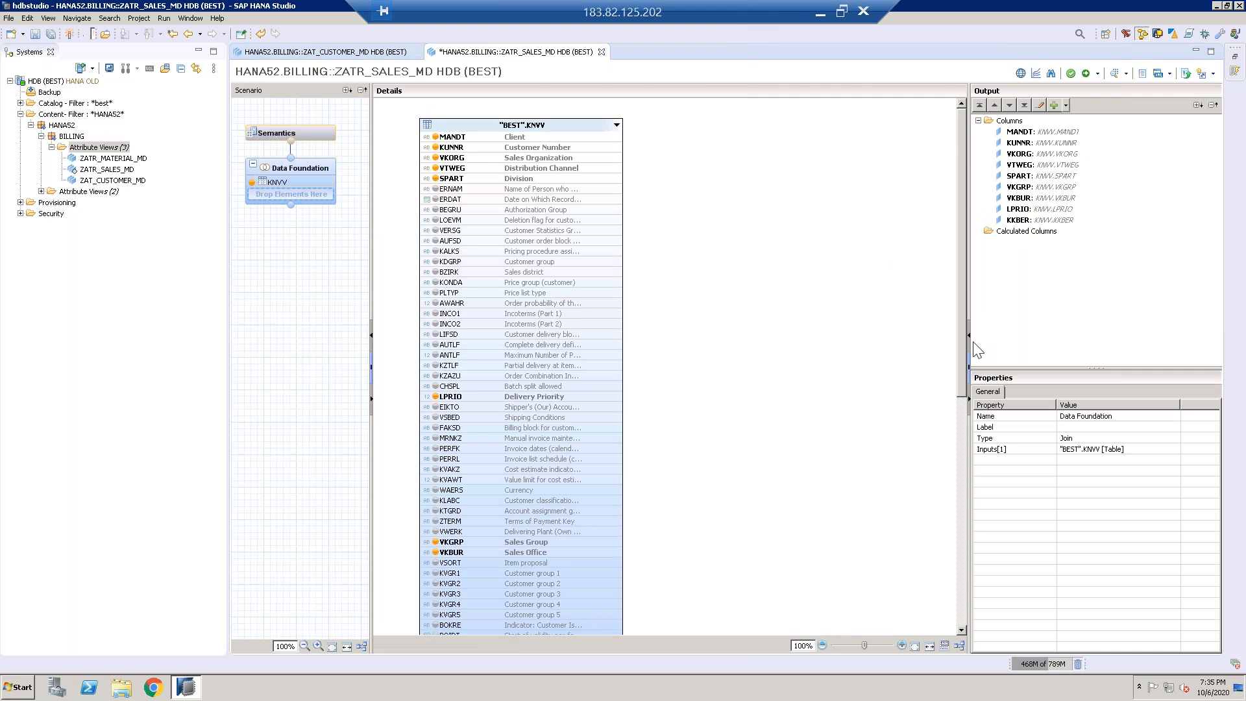
click(306, 132)
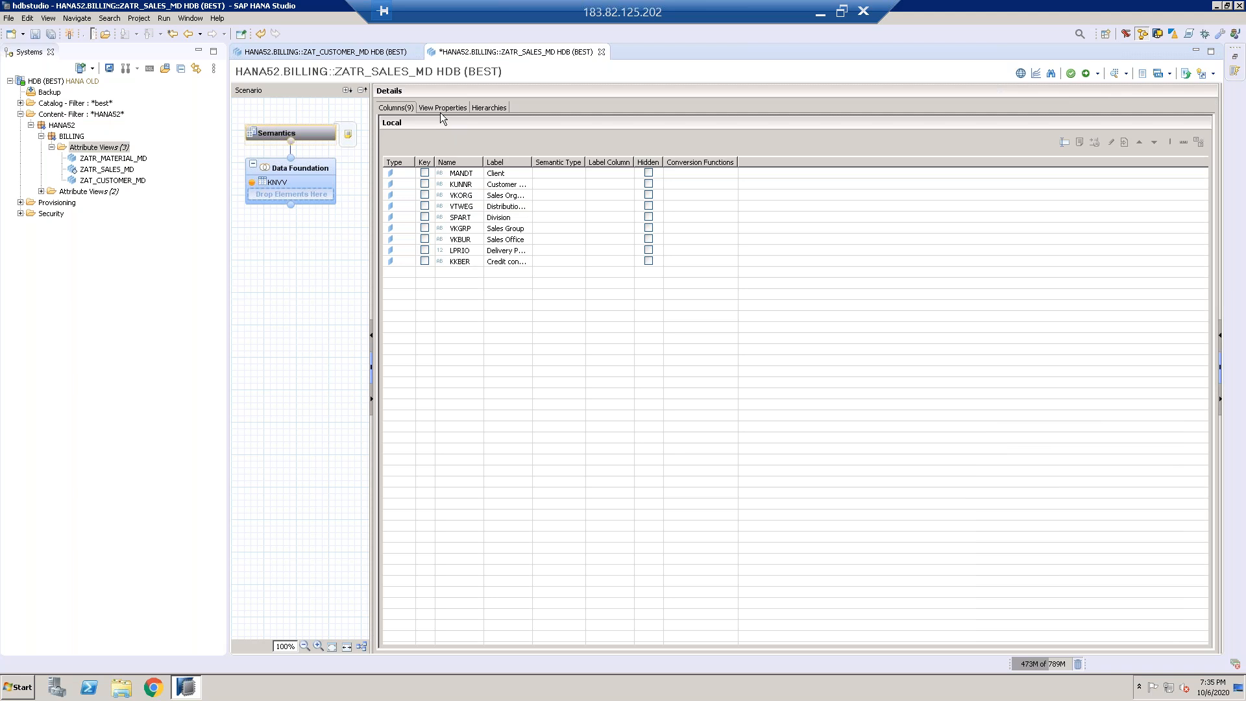
click(444, 108)
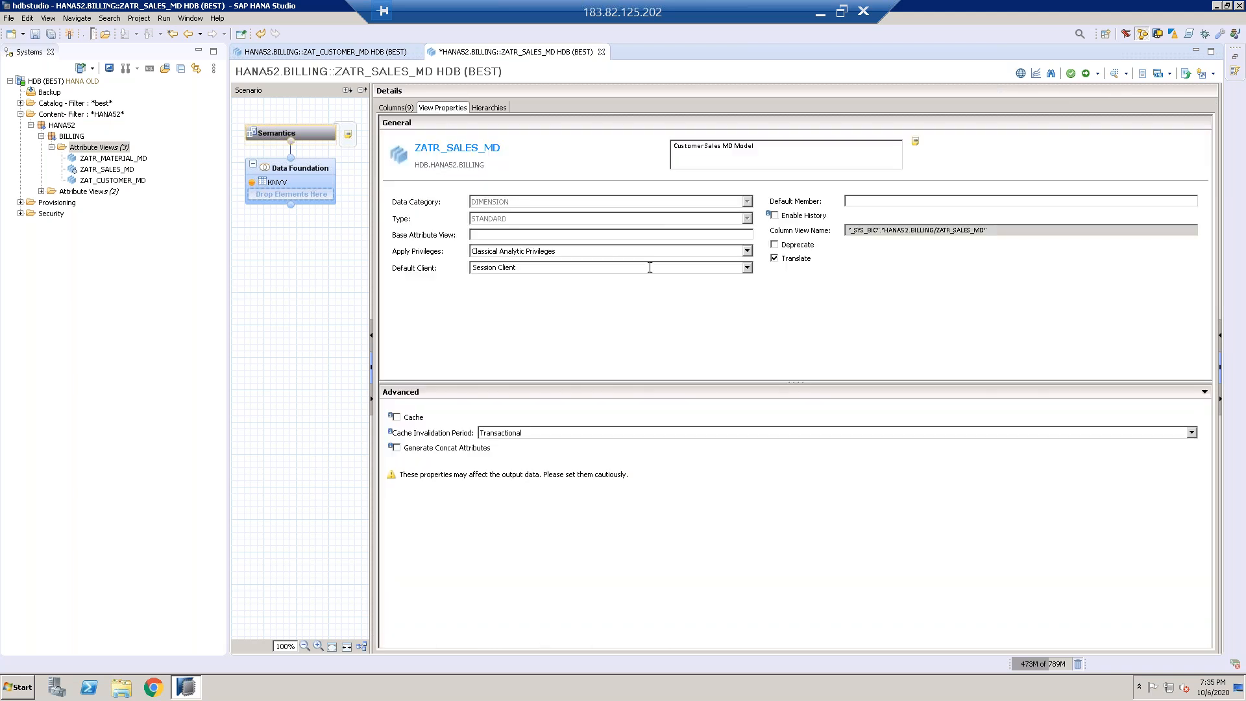
click(748, 267)
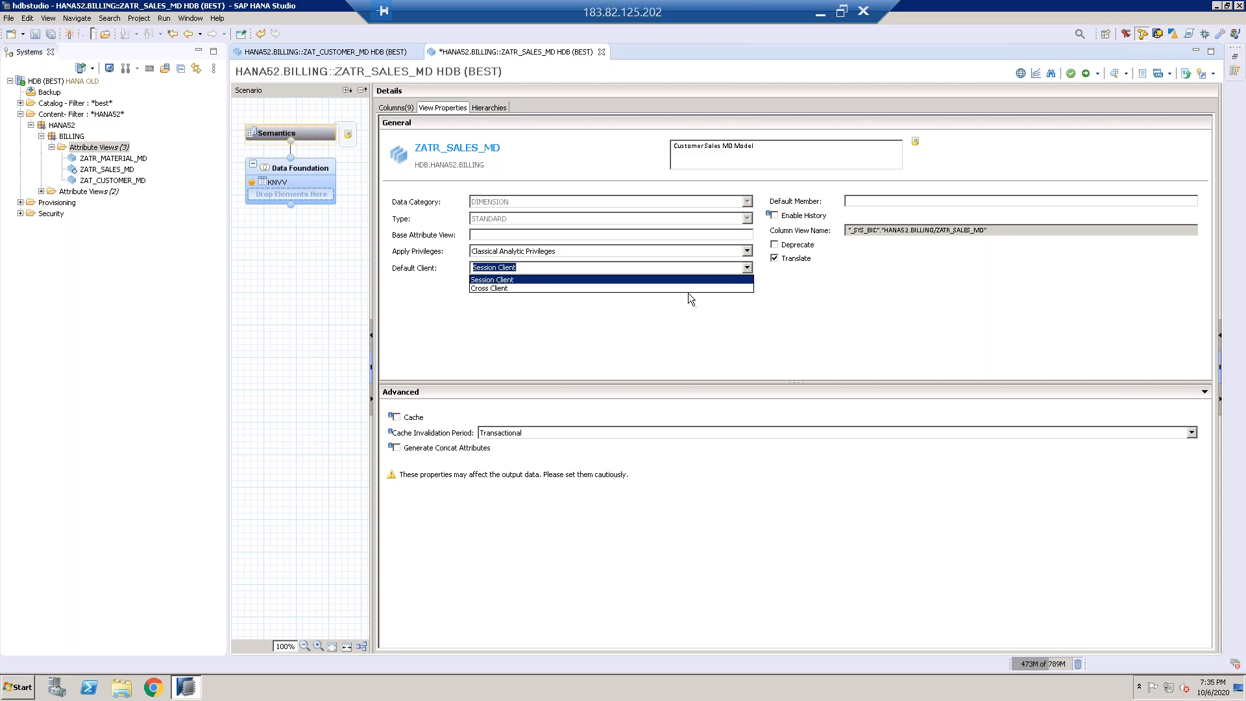
click(692, 289)
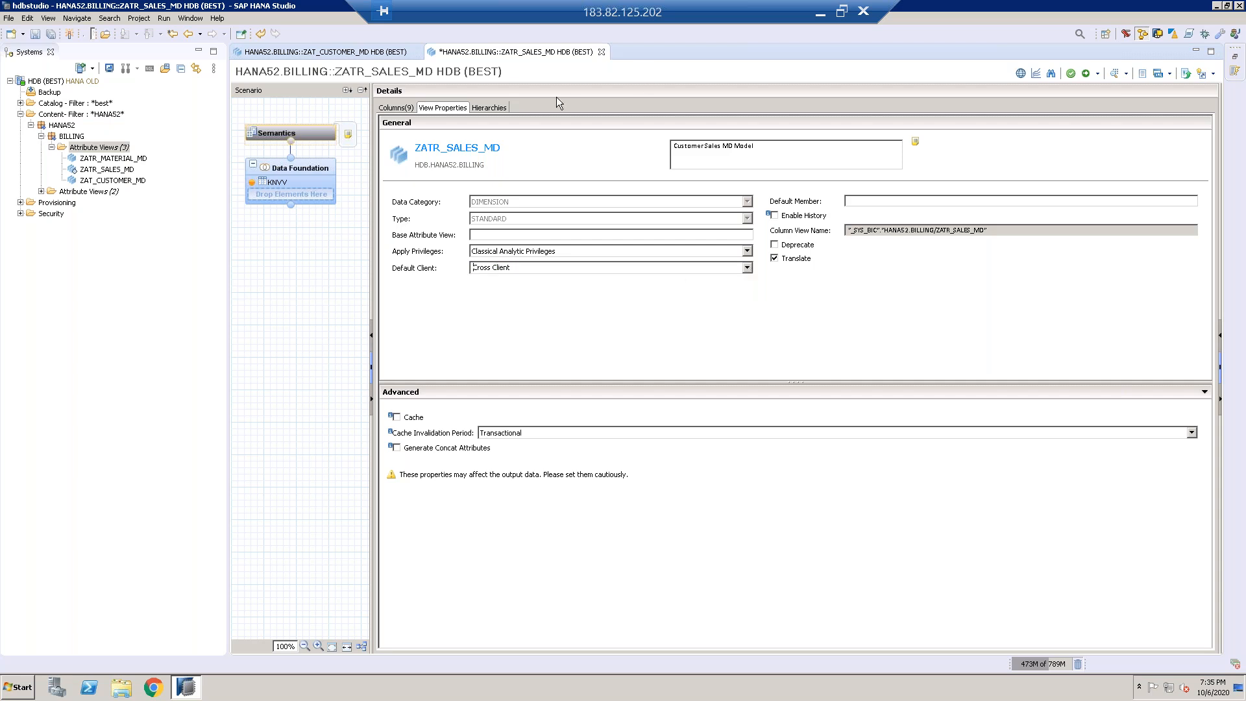
Step: Save and activate ZATR_SALES_MD, close the job log, and close the ZATR_SALES_MD and ZAT_CUSTOMER_MD editors
click(1082, 78)
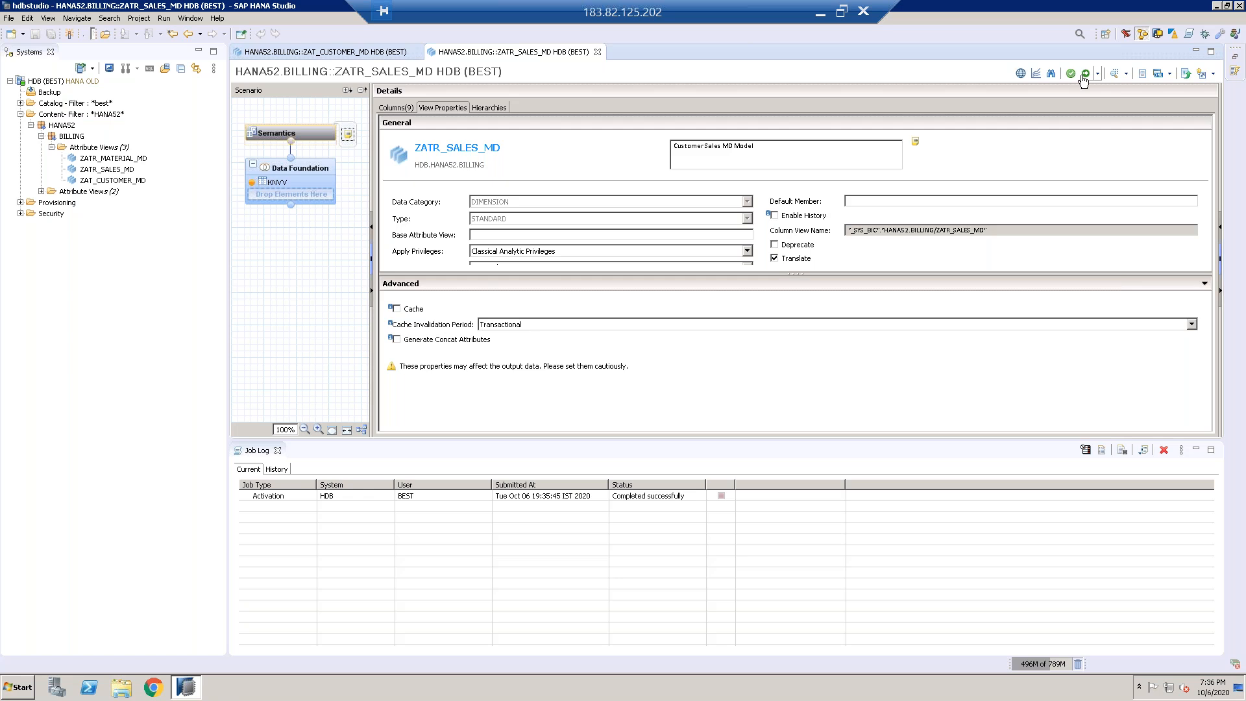
click(278, 451)
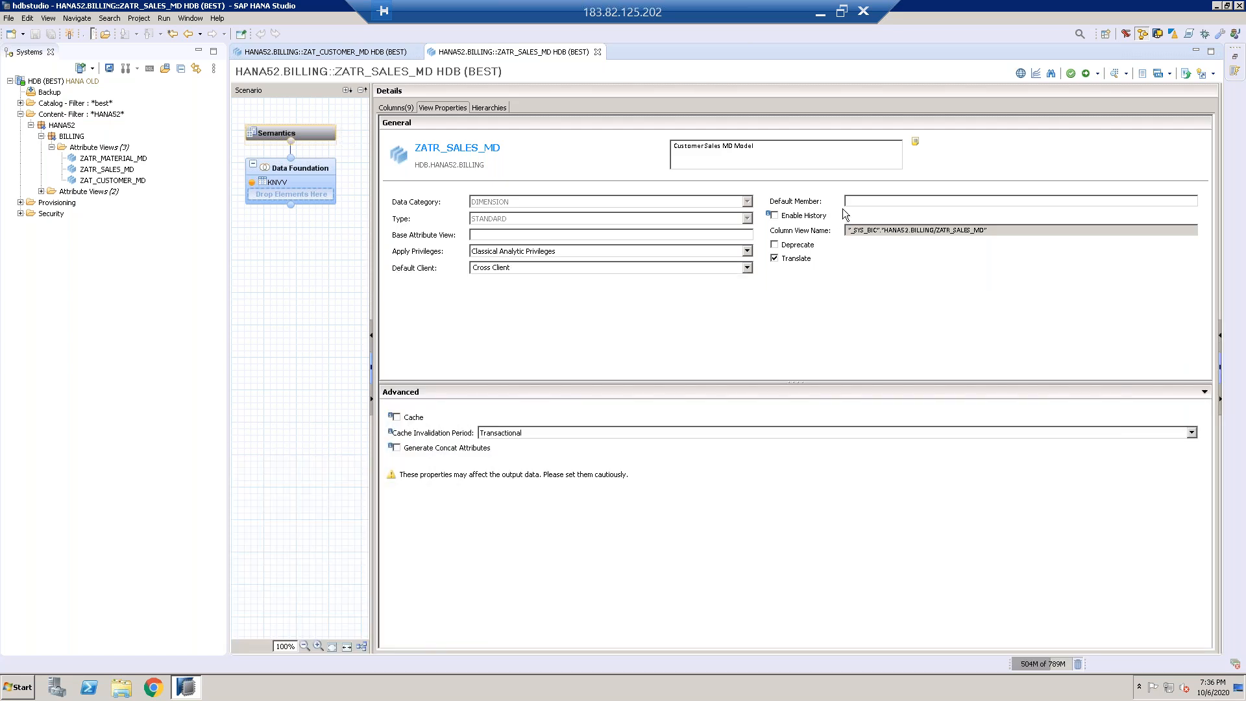
click(598, 52)
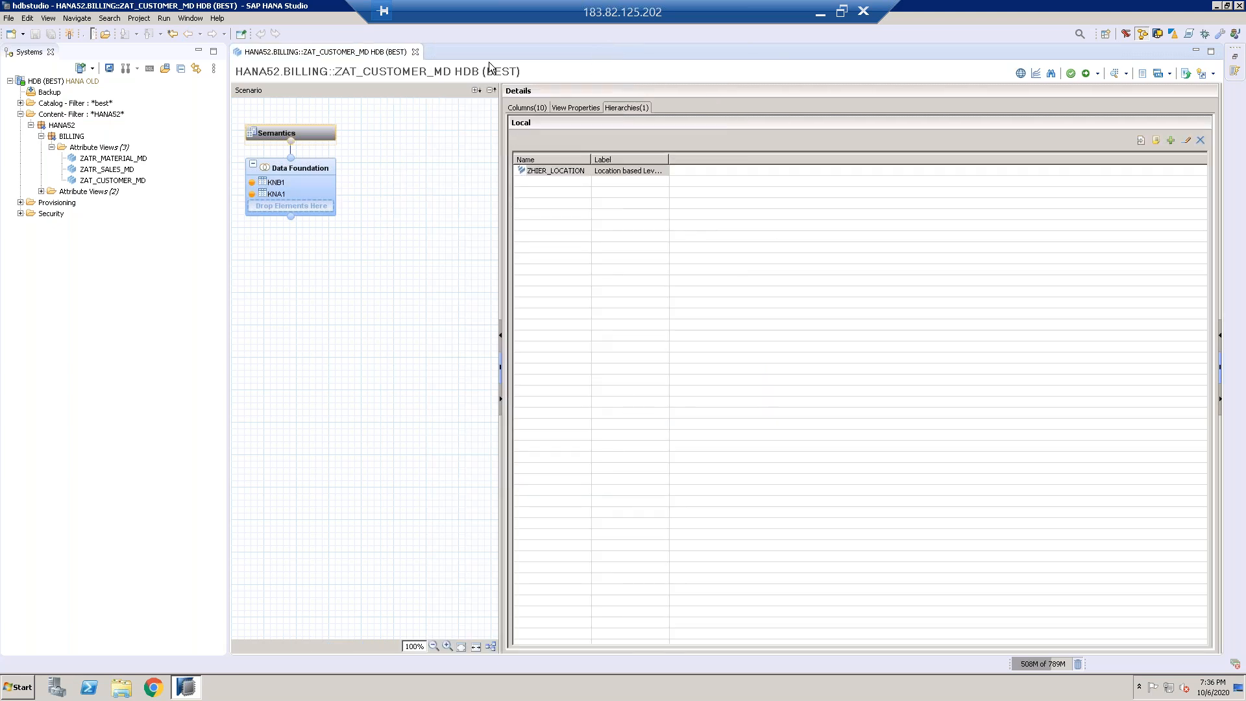
click(414, 53)
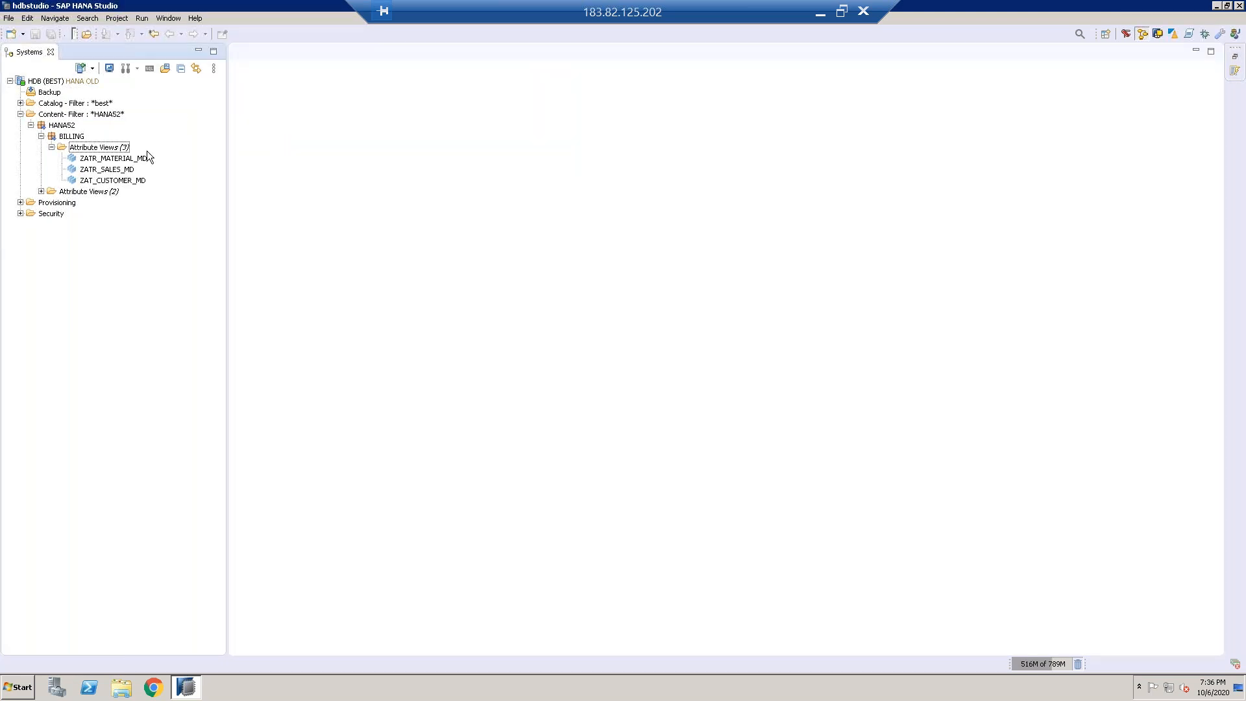
Step: Preview the raw data of the ZATR_SALES_MD attribute view and close the preview
click(108, 169)
right_click(107, 171)
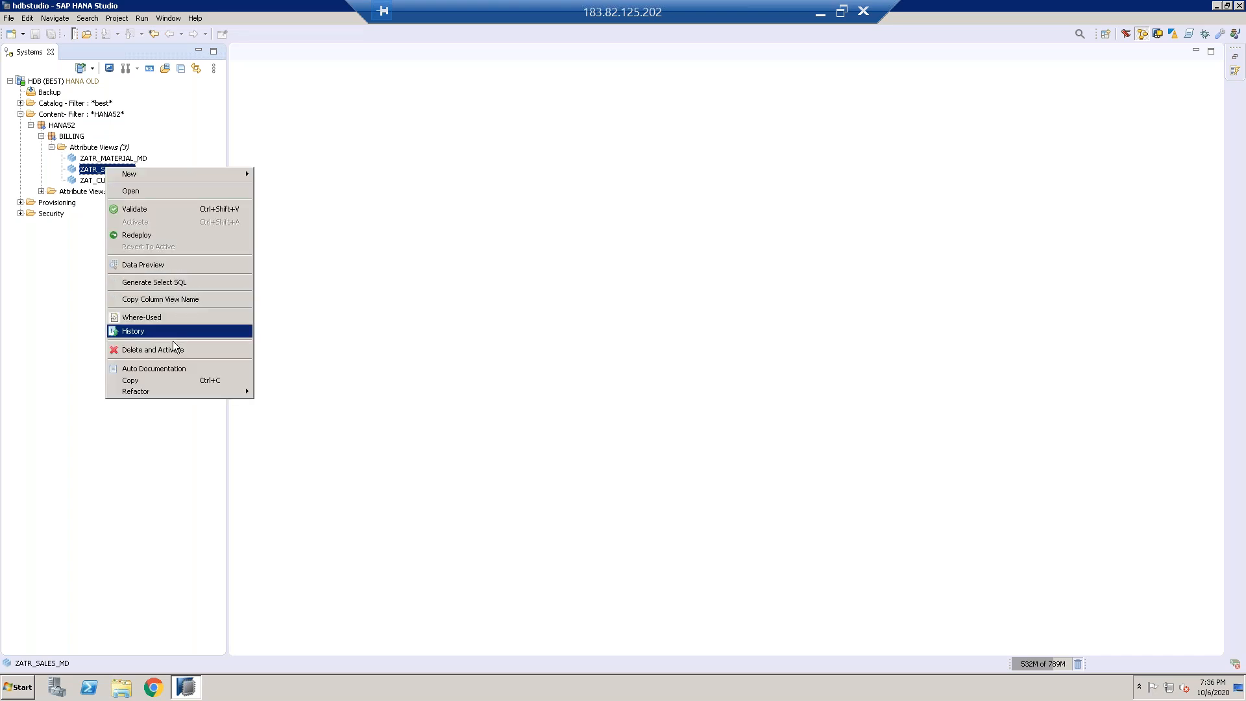
click(147, 264)
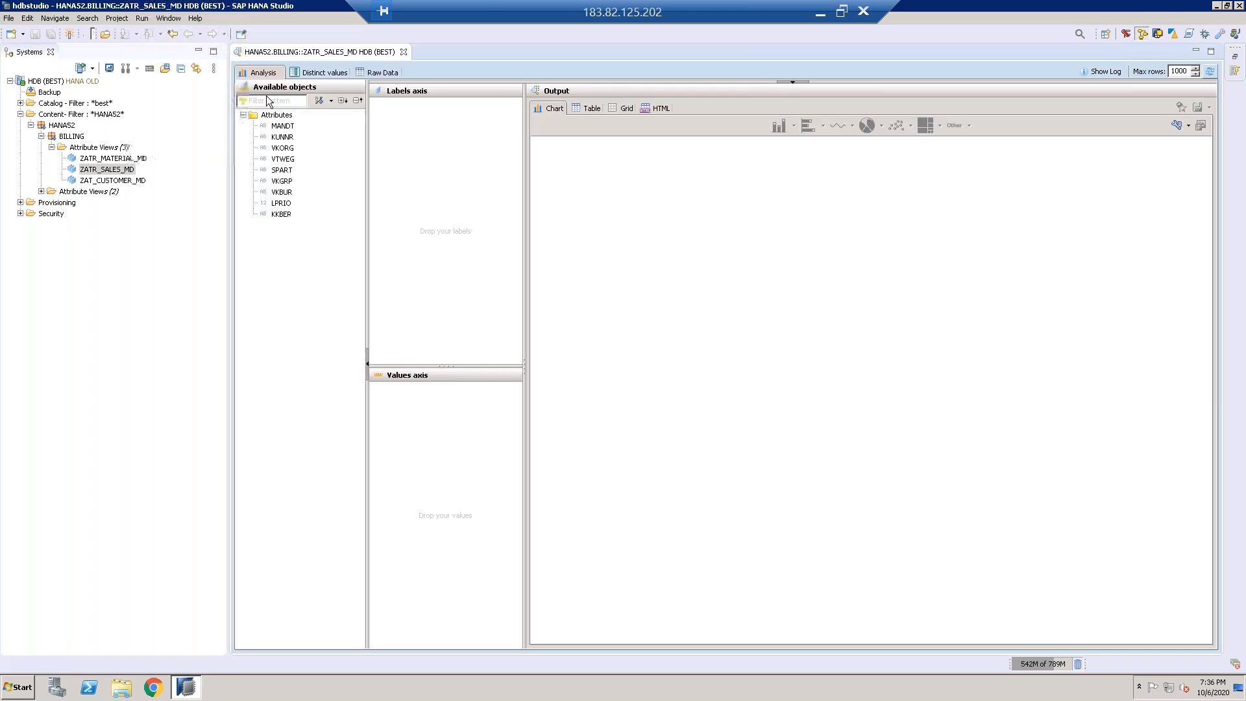
click(383, 72)
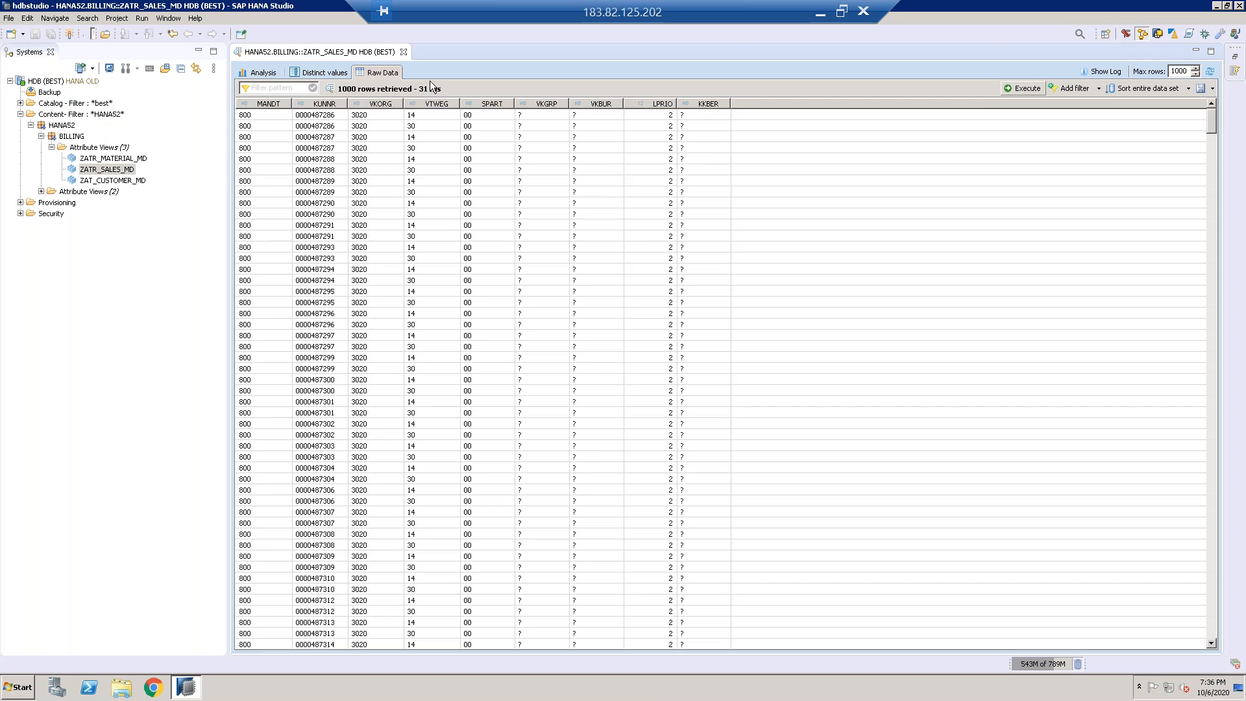
click(403, 52)
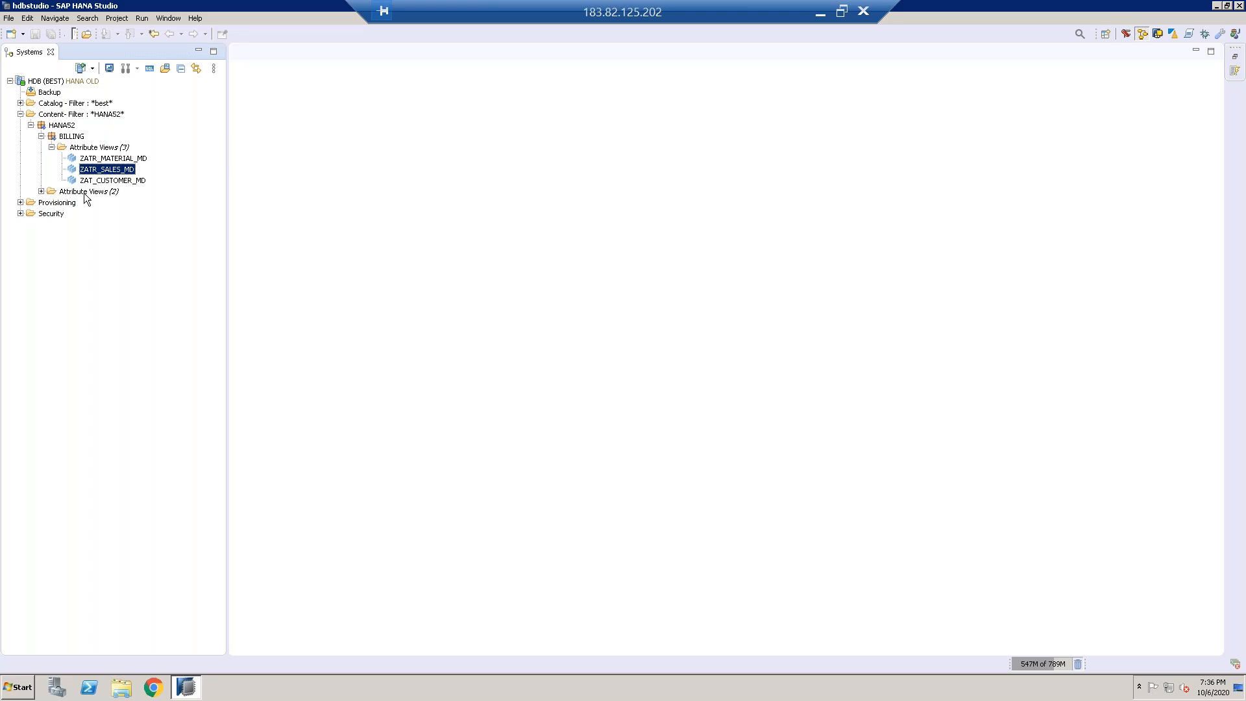
Step: Review the fact table entry of the SD Billing scenario in the Notepad notes and return to SAP HANA Studio
click(821, 16)
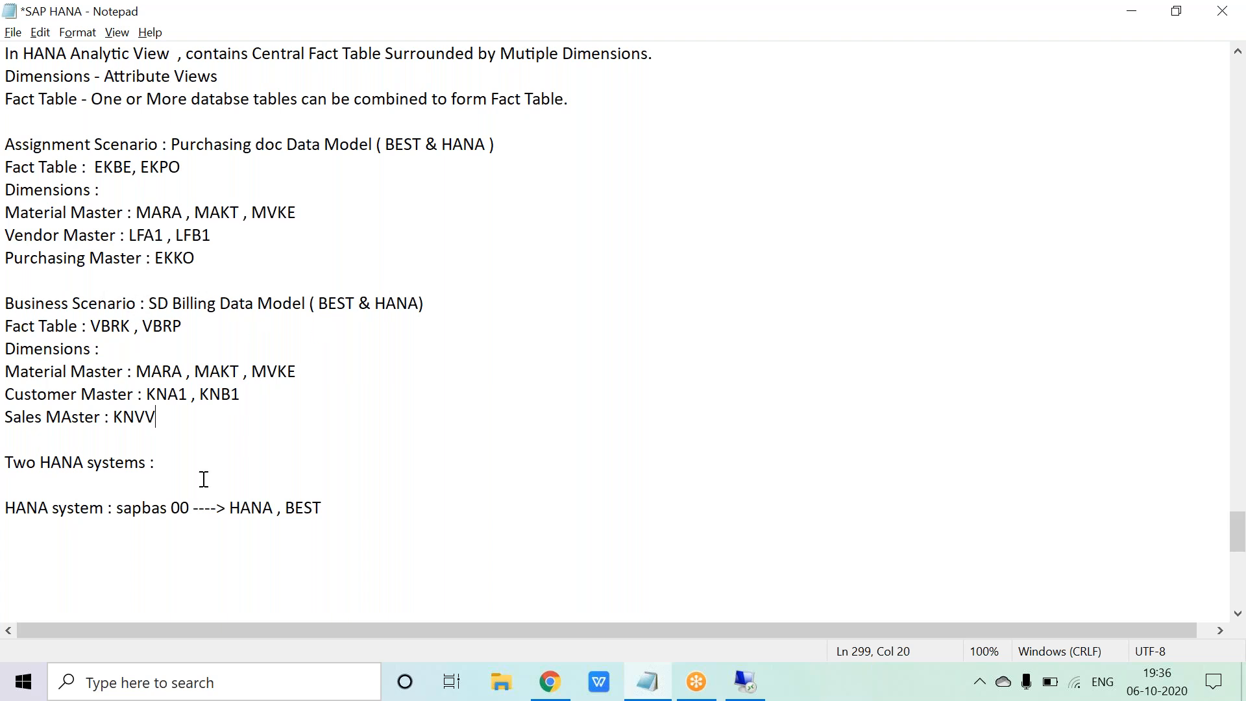
click(191, 325)
click(1216, 306)
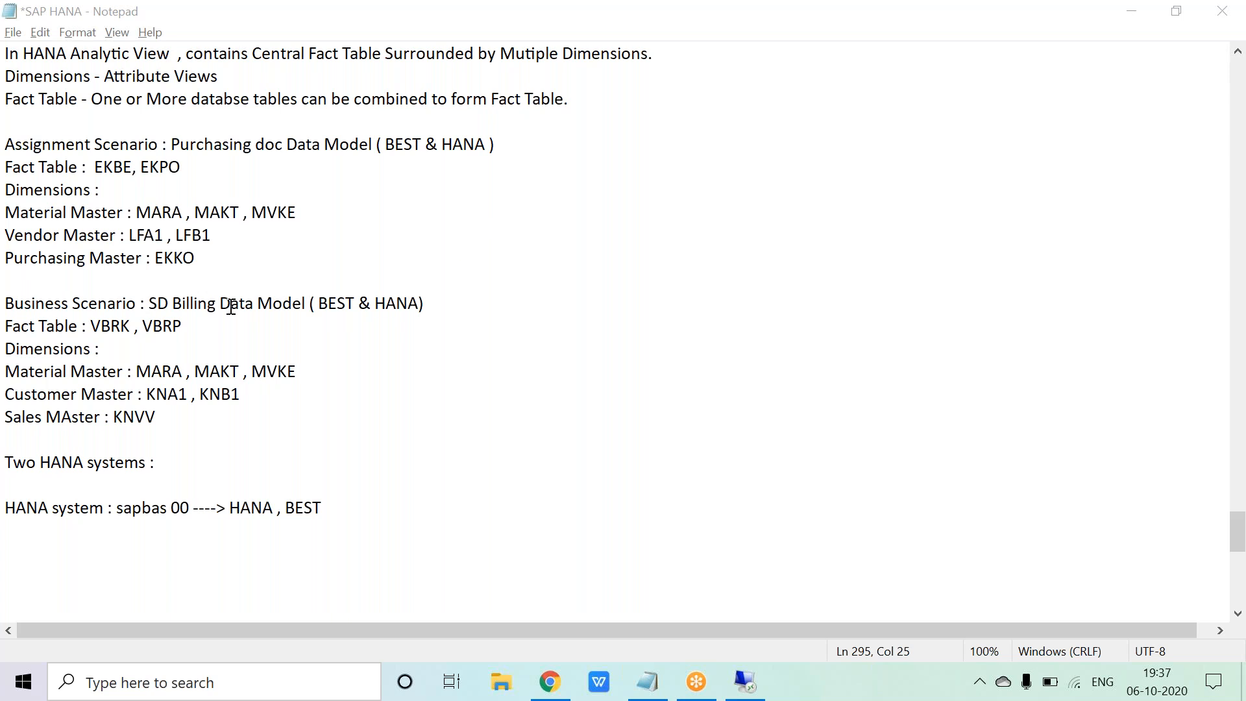
click(751, 690)
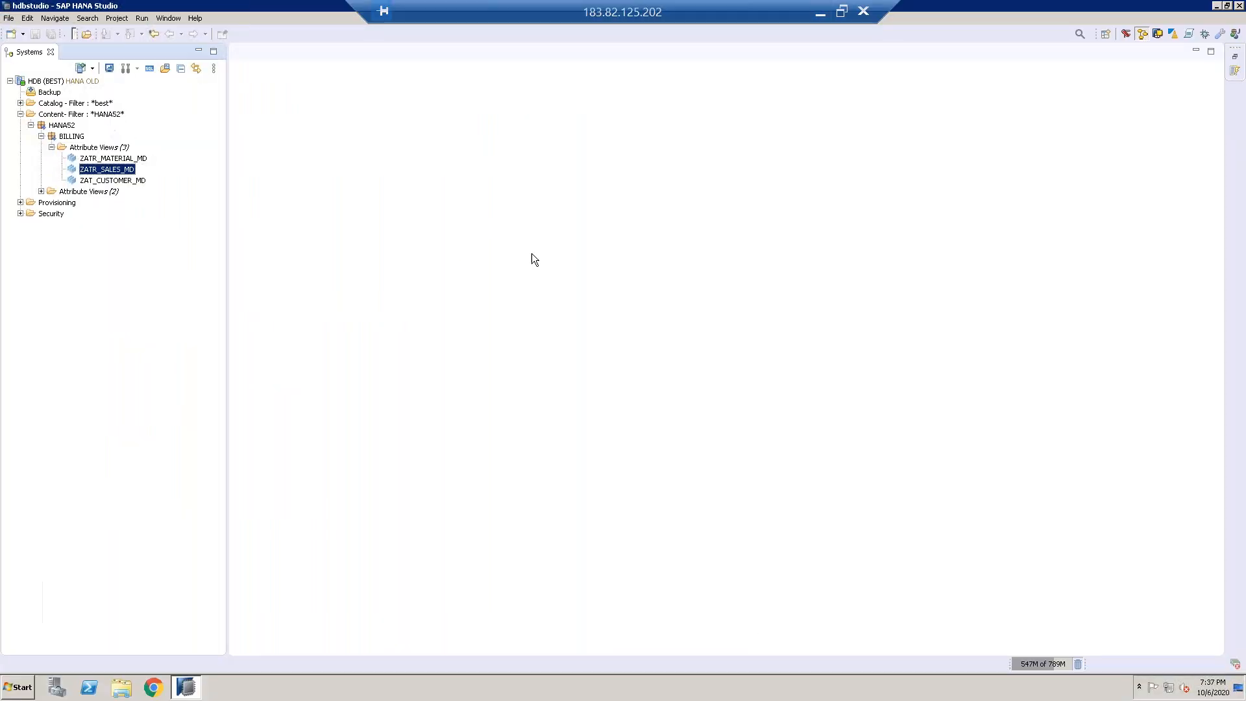
Step: Start an analytic view in the BILLING package named ZANV_ECC_BILLING_MODEL with the label "sd Billing Transaction Data Model"
click(64, 137)
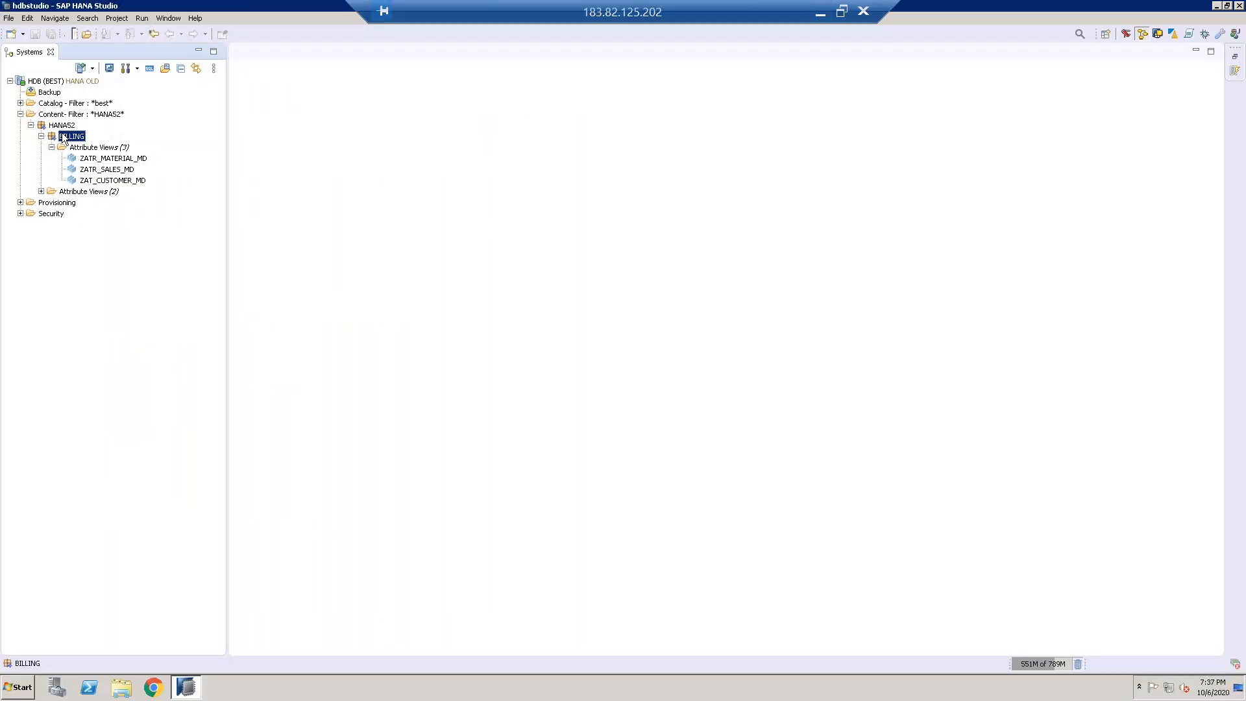
right_click(63, 136)
mouse_move(117, 138)
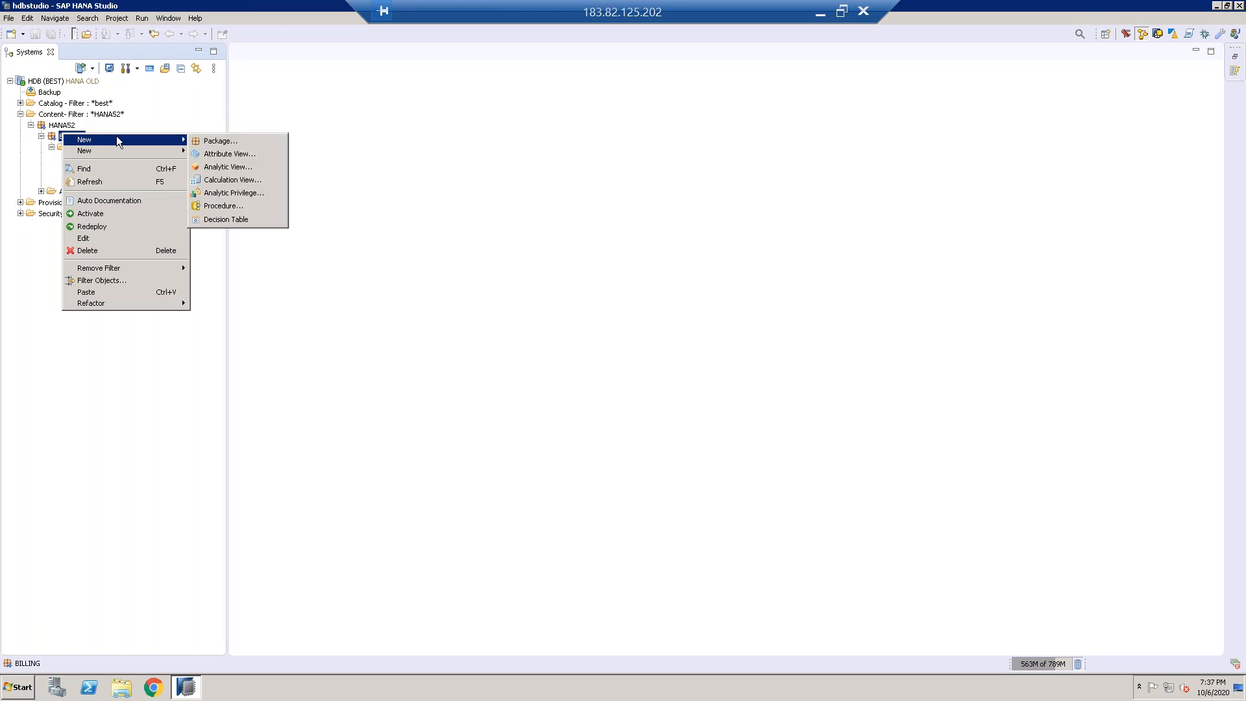
click(226, 168)
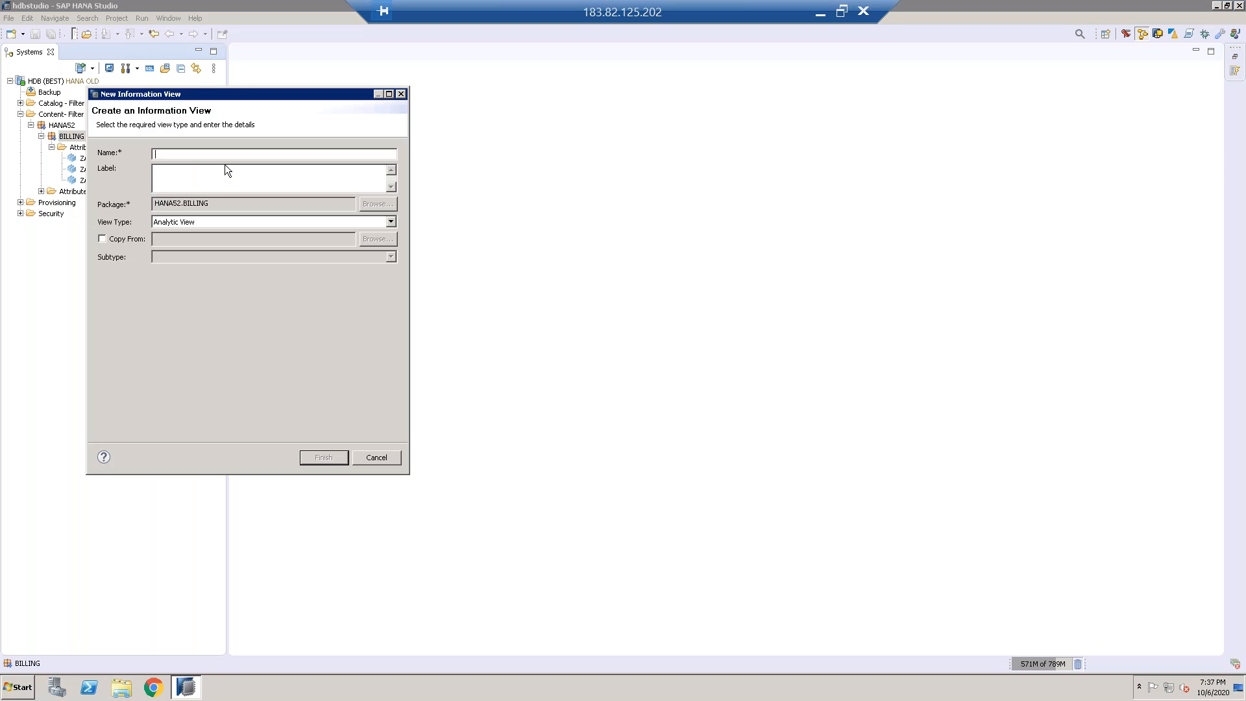
text(ZANV_ECC_BILLING_MODEL)
click(233, 173)
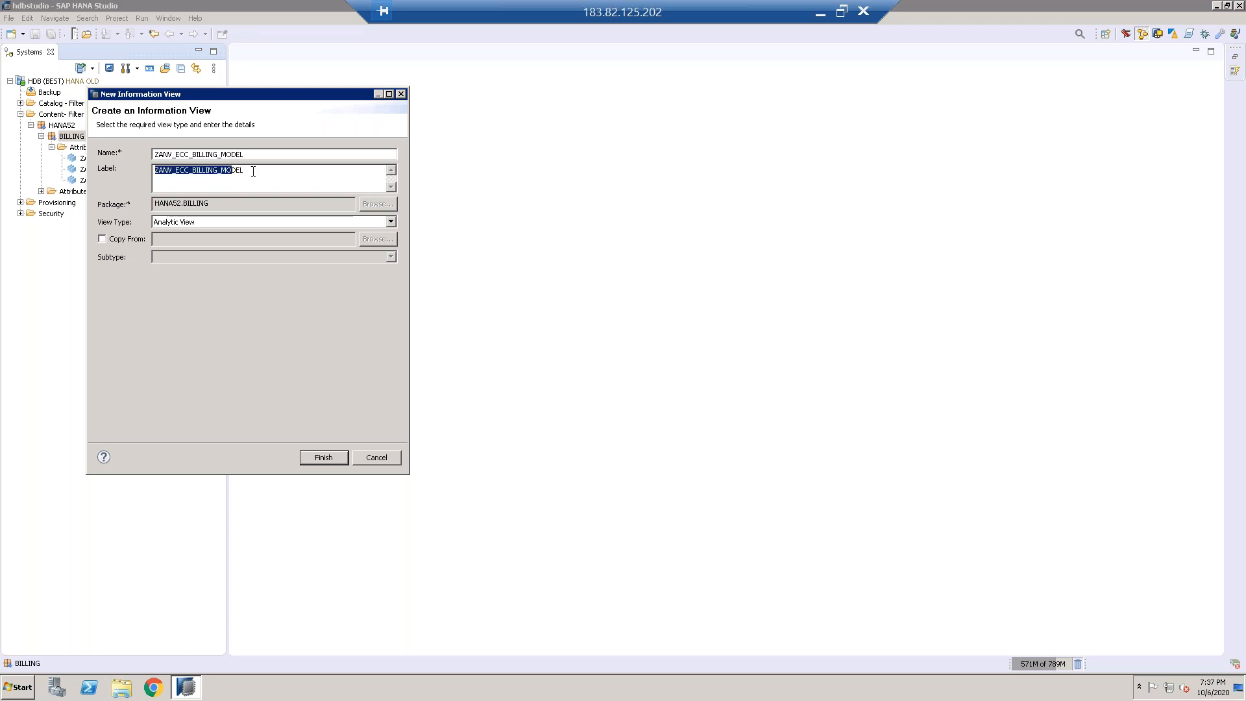
click(262, 171)
key(BackSpace)
key(BackSpace)
key(BackSpace)
key(BackSpace)
key(BackSpace)
key(BackSpace)
key(BackSpace)
key(BackSpace)
key(BackSpace)
key(BackSpace)
key(BackSpace)
key(BackSpace)
key(BackSpace)
key(BackSpace)
key(BackSpace)
key(BackSpace)
key(BackSpace)
key(BackSpace)
key(BackSpace)
key(BackSpace)
text(sd Billing Transaction Data Model)
Step: Shorten the view name to ZANV_BILLING_MODEL, capitalise SD in the label, keep the Analytic View type and create the view
click(195, 156)
key(BackSpace)
key(BackSpace)
key(BackSpace)
key(BackSpace)
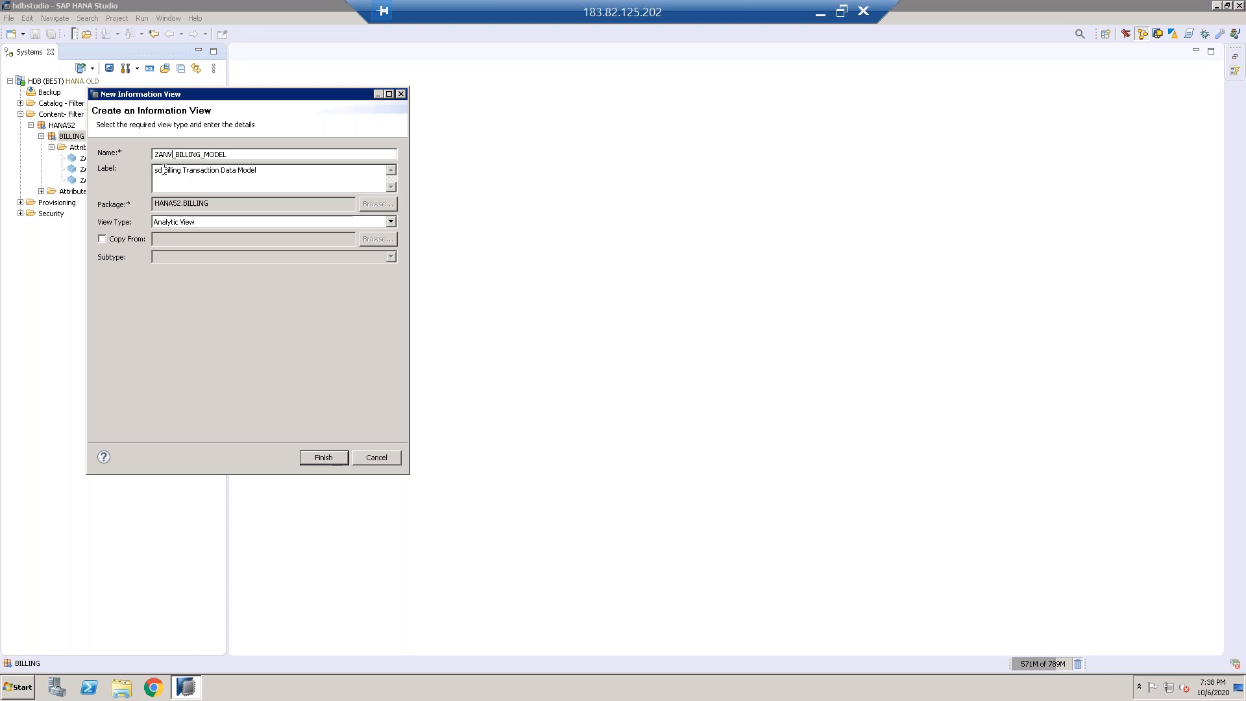
click(164, 170)
key(BackSpace)
key(BackSpace)
text(SD)
click(390, 224)
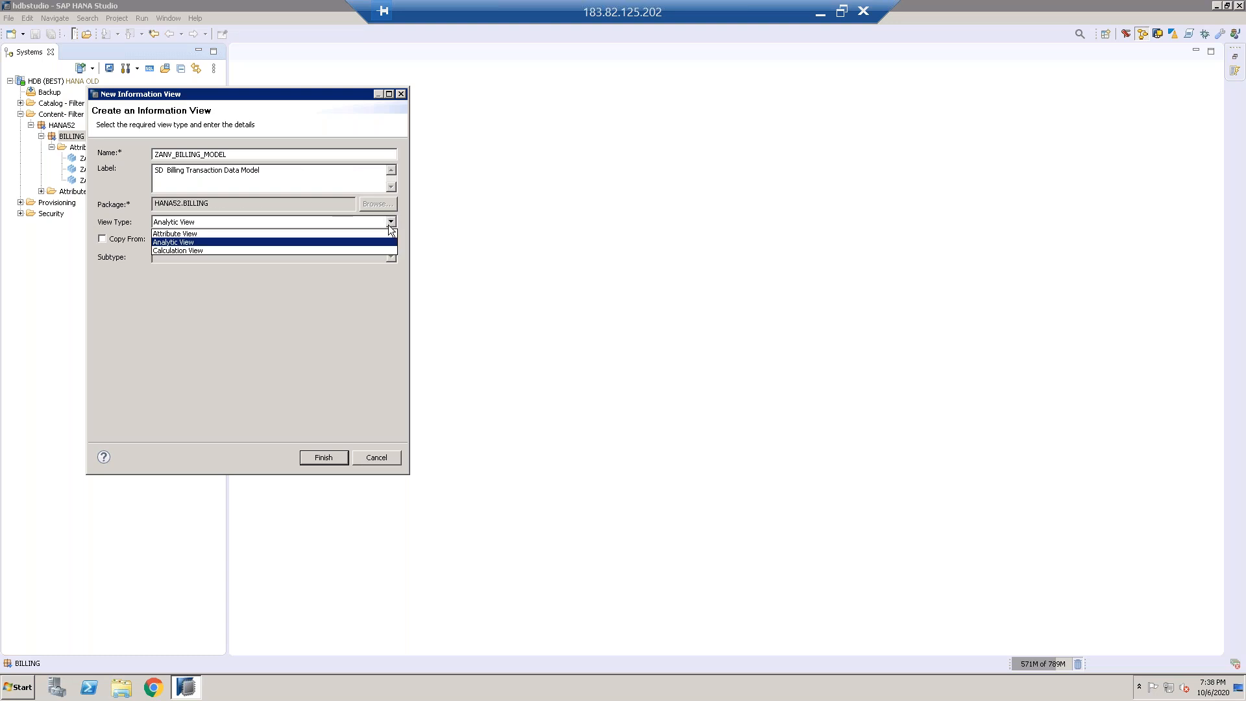
click(389, 224)
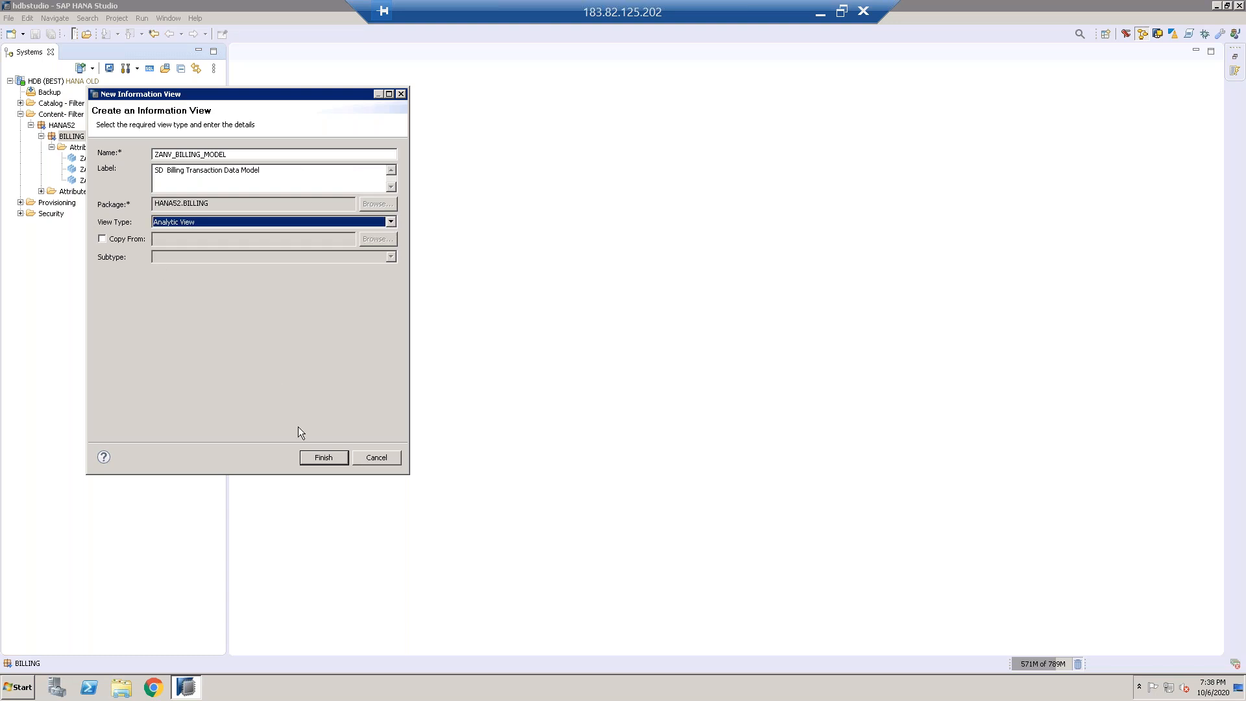
click(323, 458)
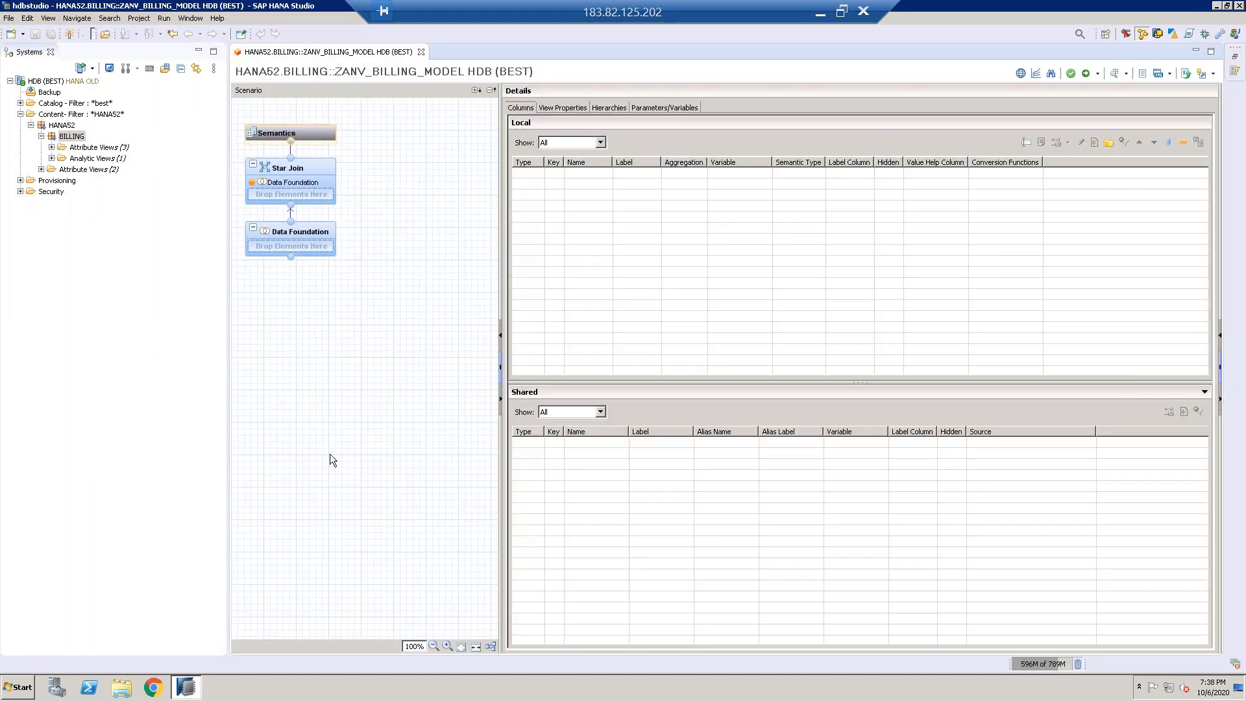
Step: Select the view's data foundation and check the SD Billing fact tables in the Notepad notes before returning to SAP HANA Studio
mouse_move(318, 237)
click(308, 239)
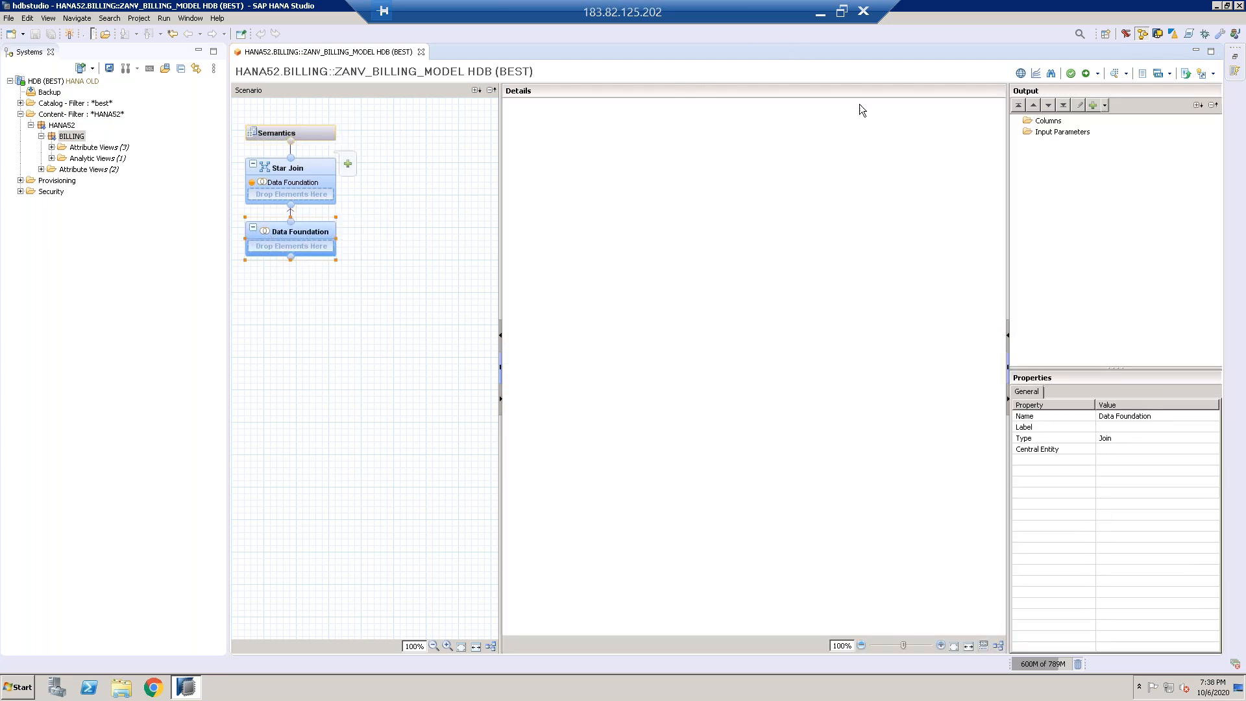
click(820, 13)
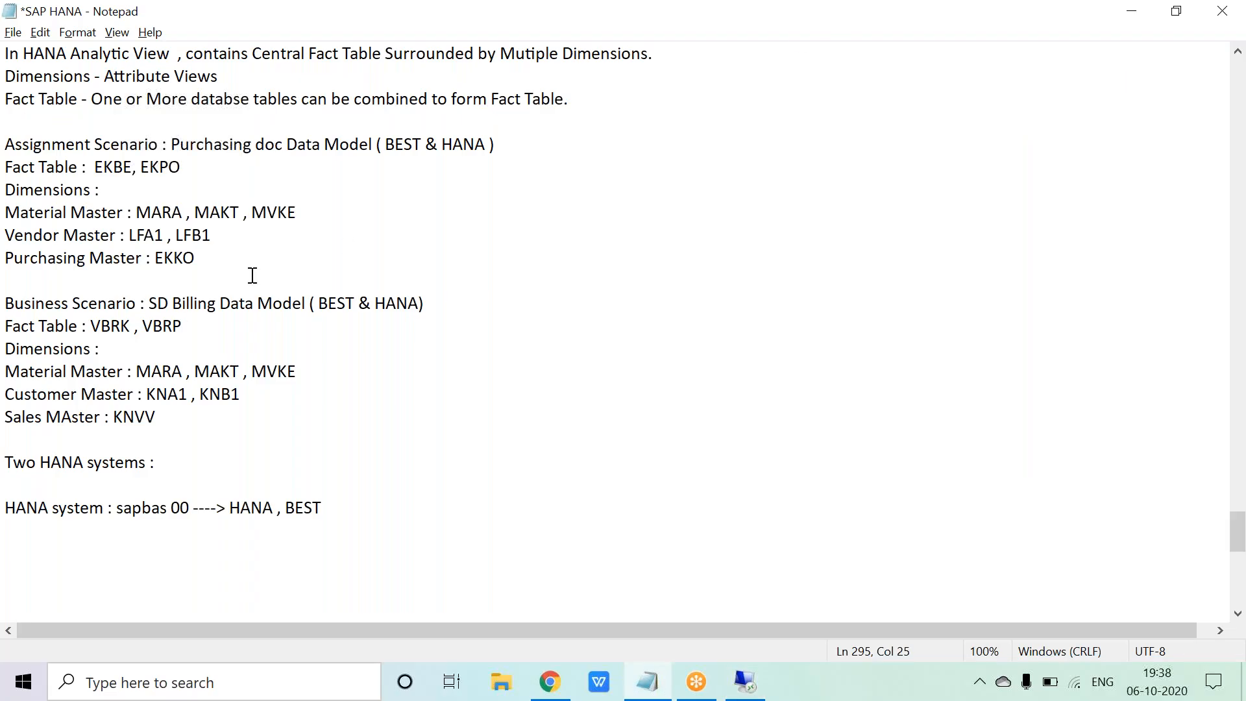
drag(177, 327, 11, 323)
key(alt+Tab)
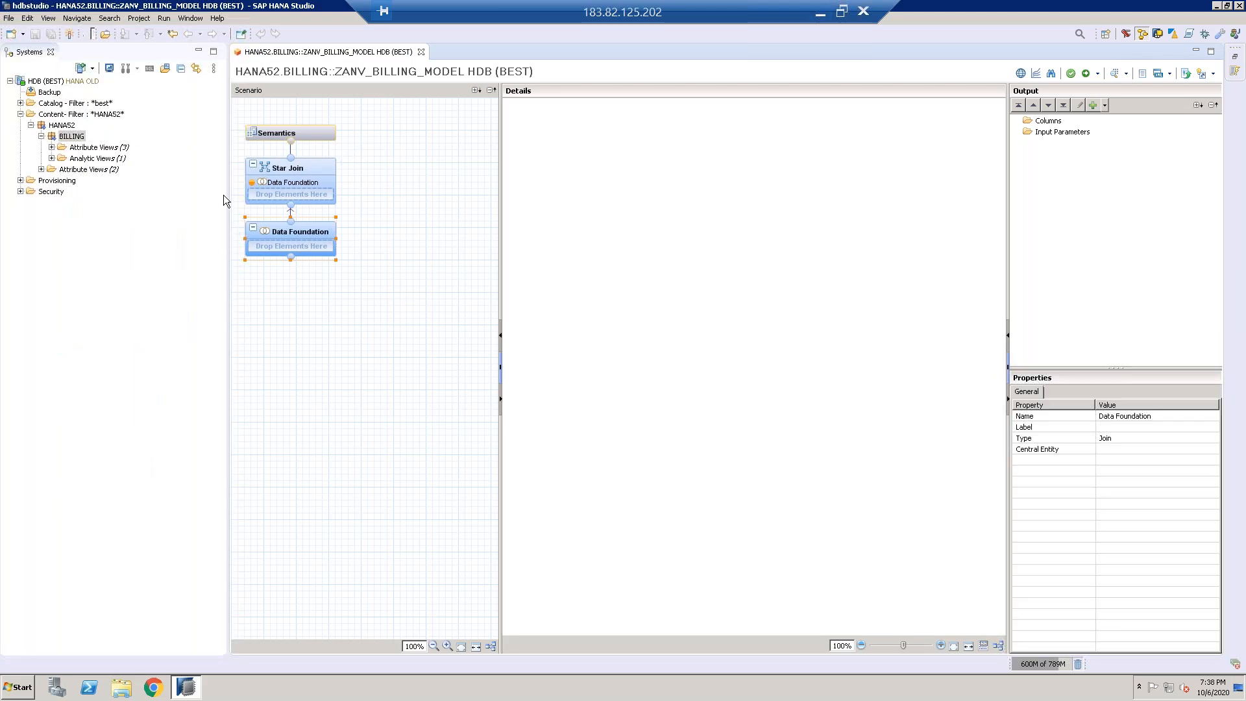
Step: Add the VBRK table from the HANA schema to the data foundation of ZANV_BILLING_MODEL
click(287, 197)
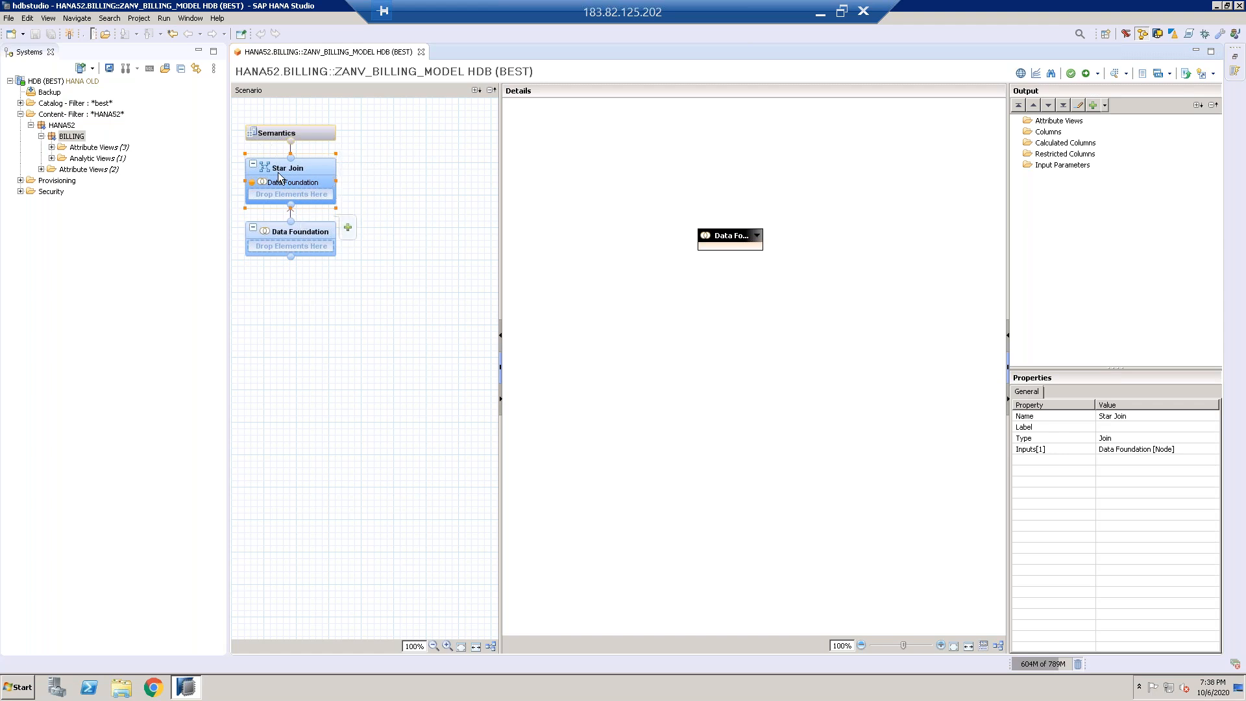
click(307, 239)
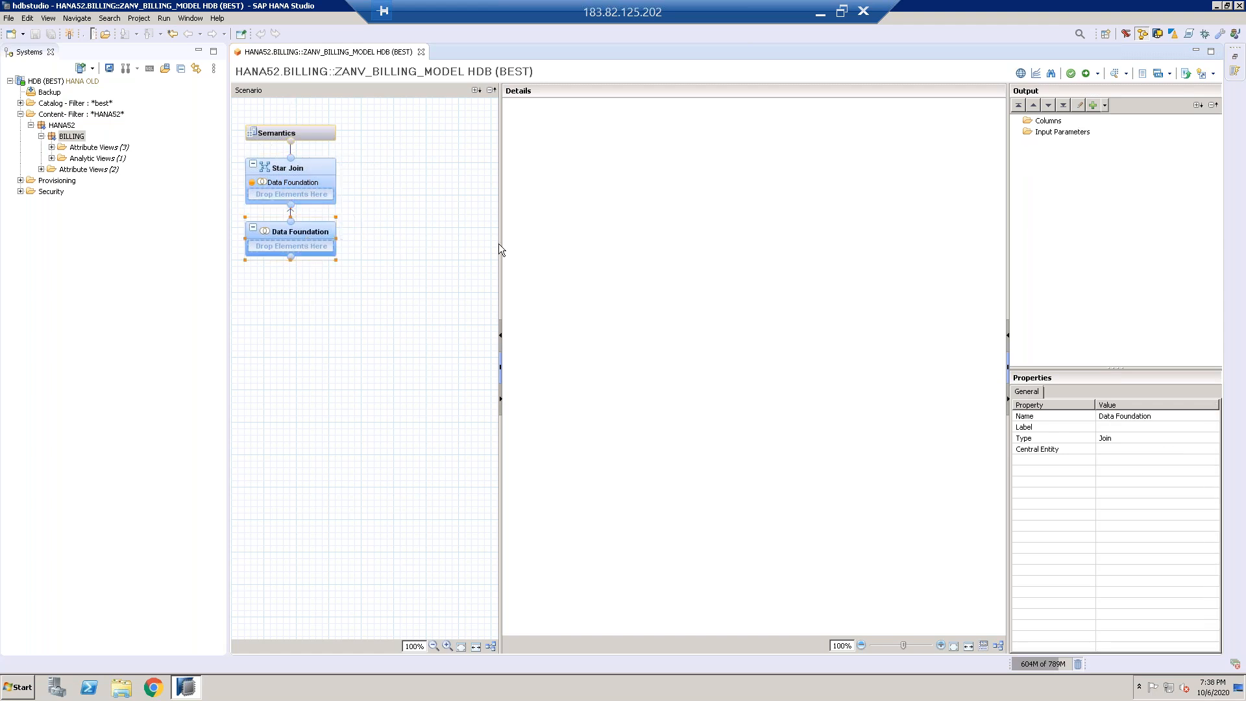
mouse_move(339, 235)
click(348, 228)
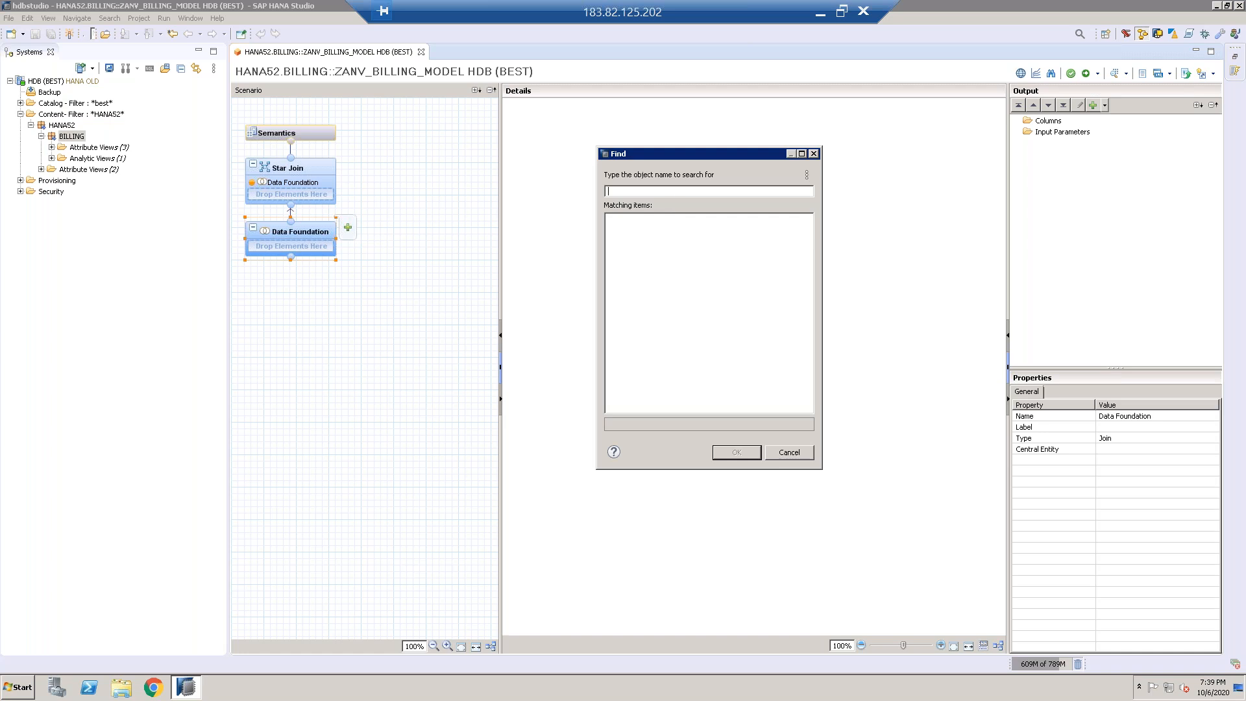
text(VBRK)
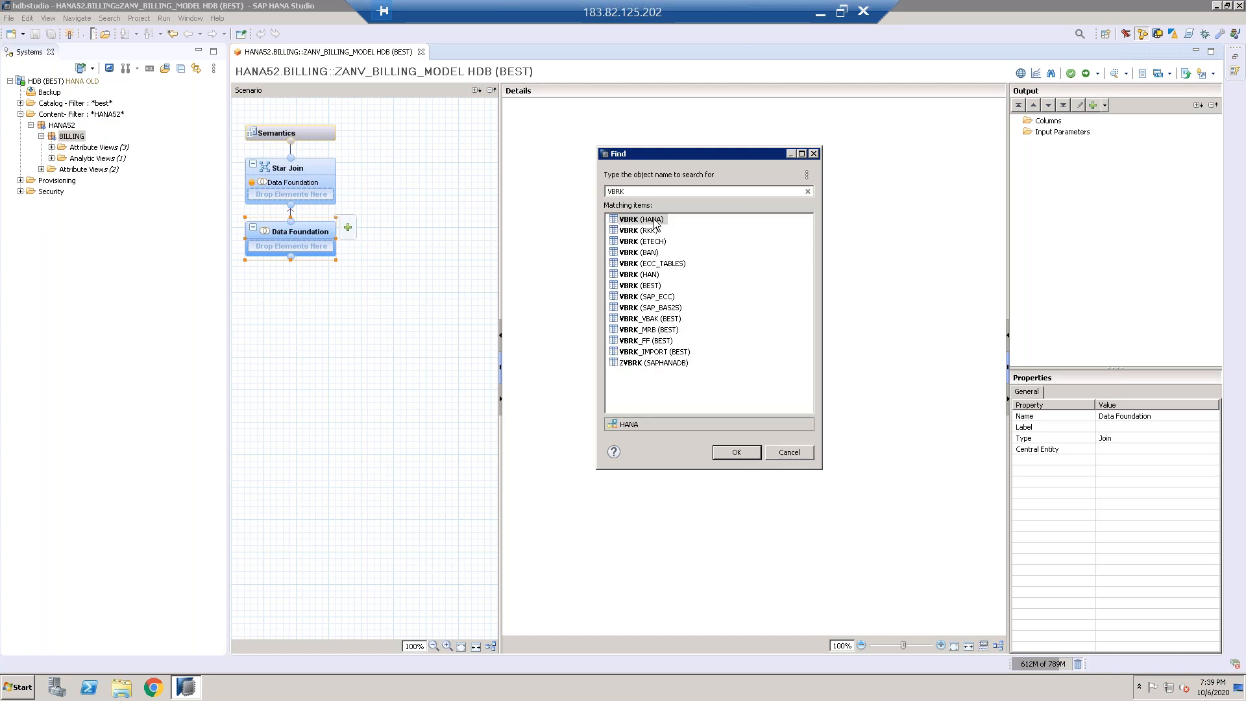
double_click(656, 220)
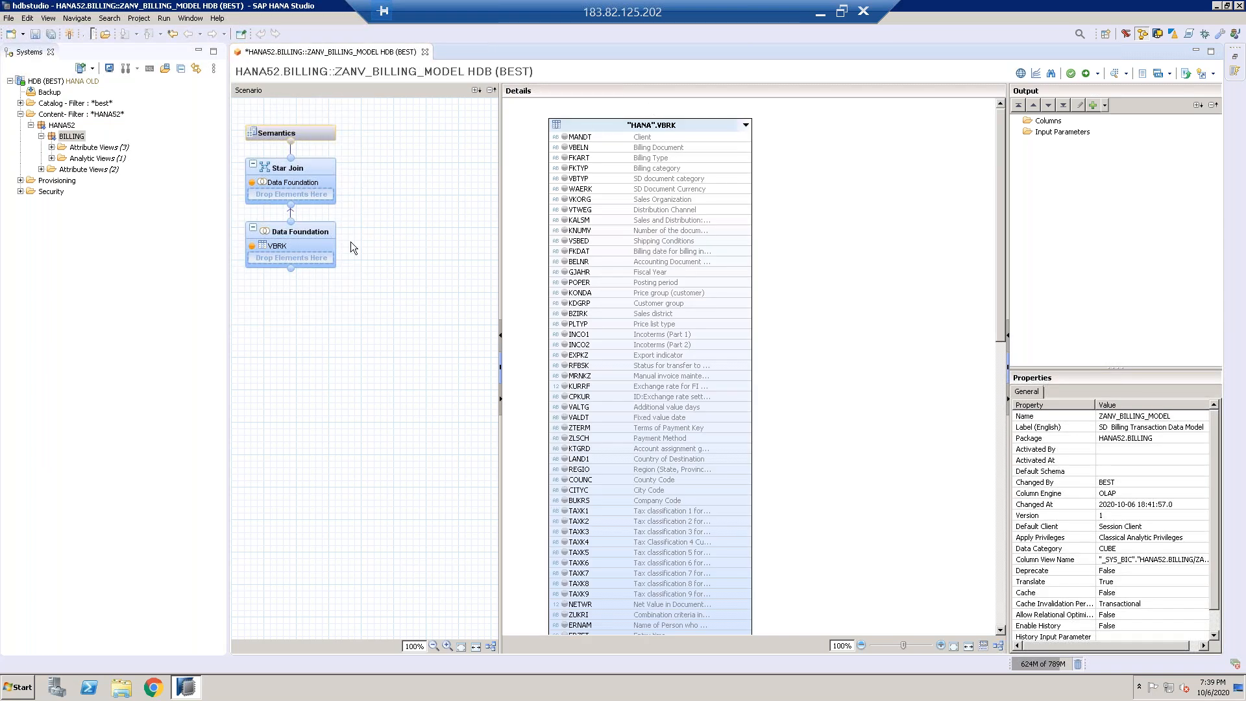
Step: Add the VBRP table from the BEST schema to the data foundation of ZANV_BILLING_MODEL
click(348, 230)
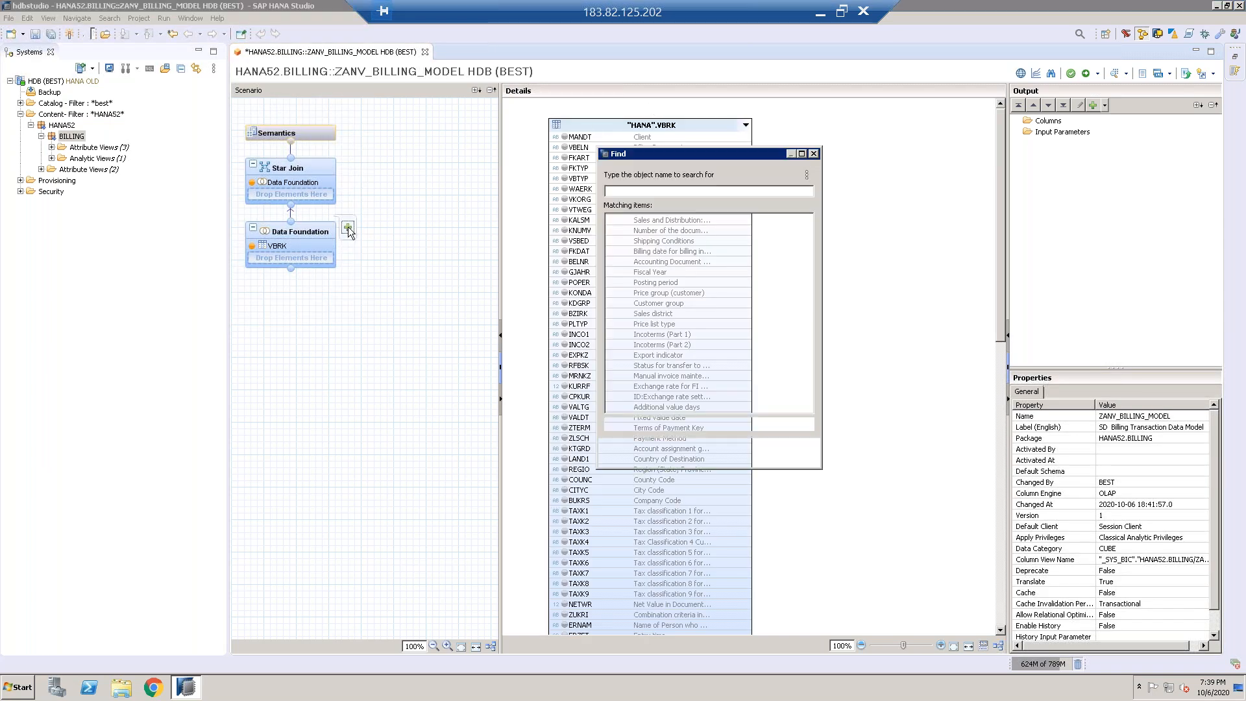
text(VBRP)
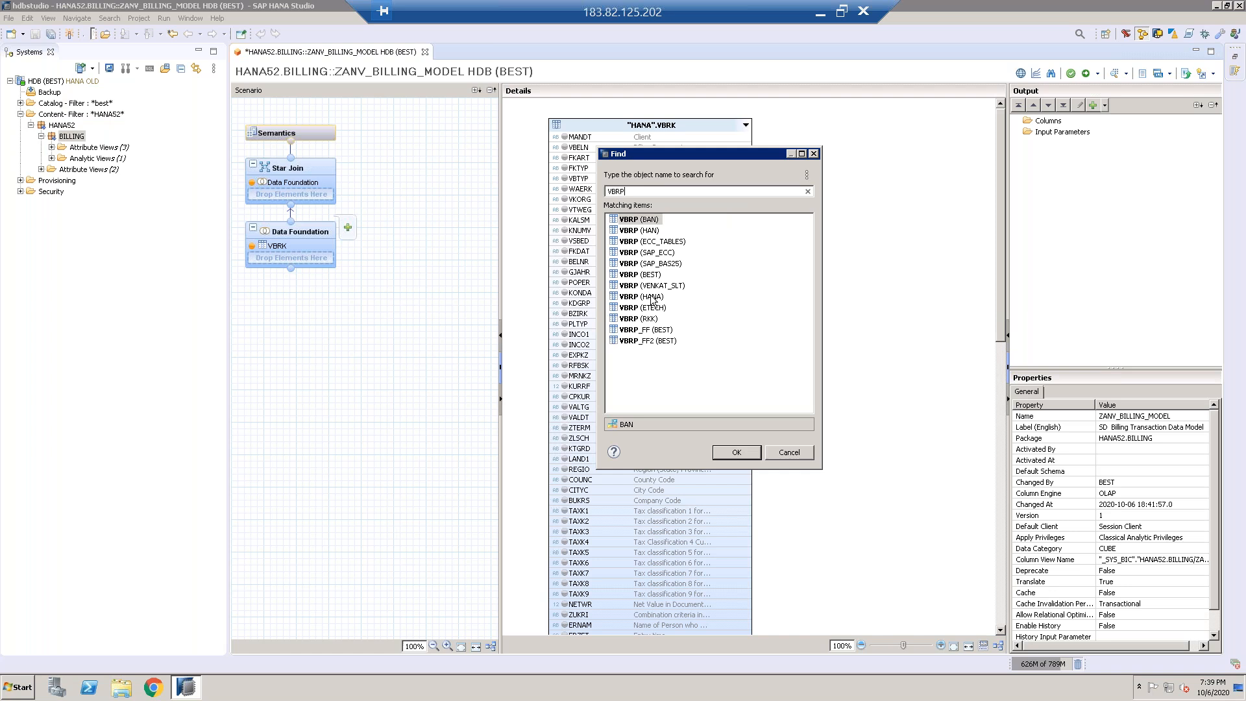
double_click(654, 275)
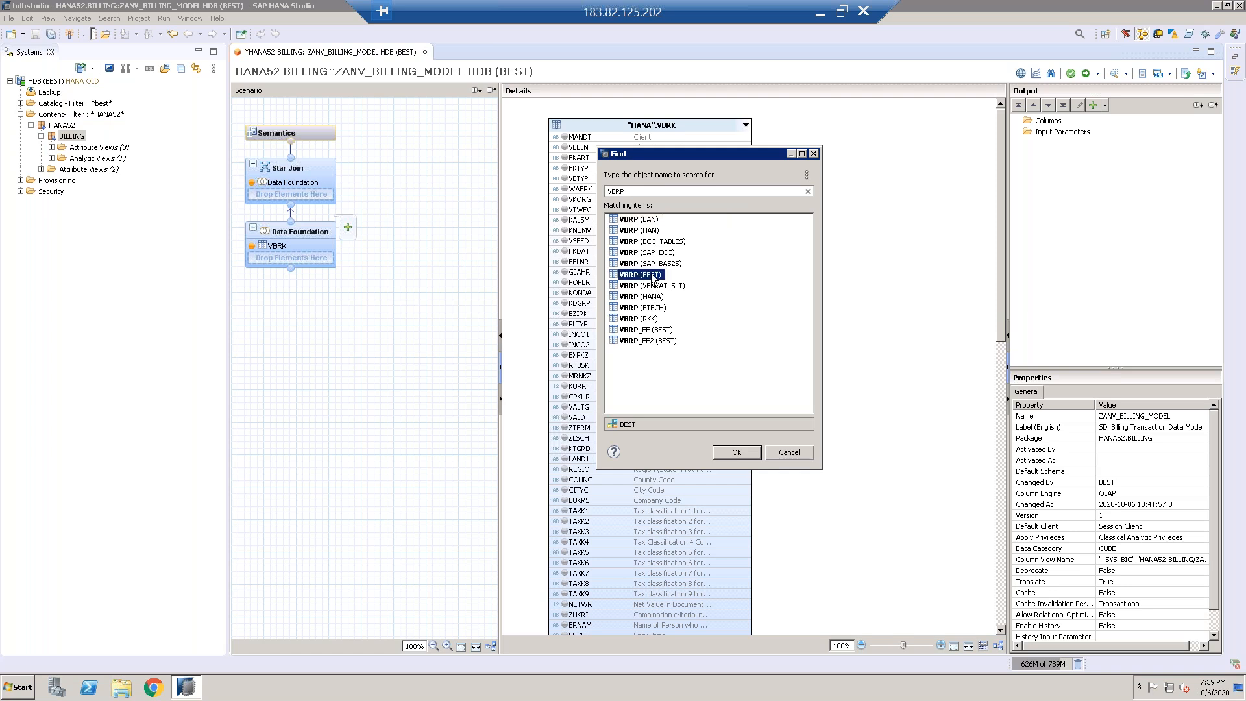
Step: Preview the raw data of the VBRK table in the data foundation, then close the preview
click(275, 246)
right_click(274, 247)
click(307, 255)
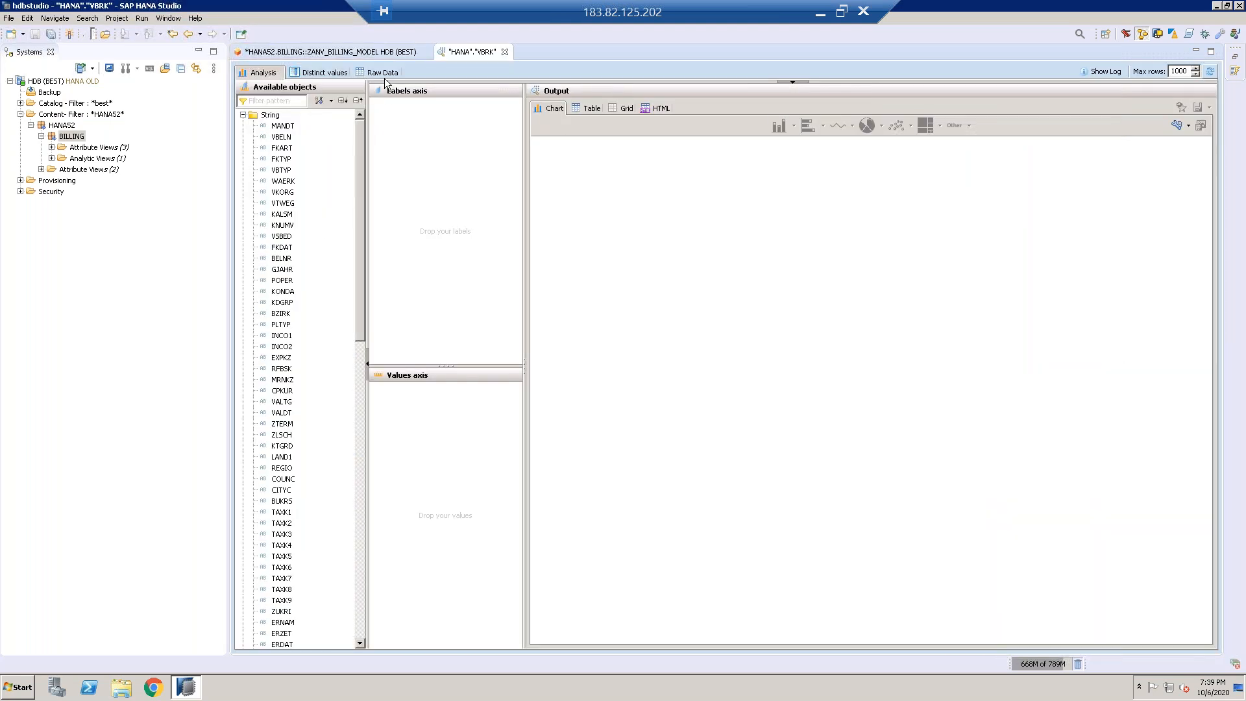
click(383, 73)
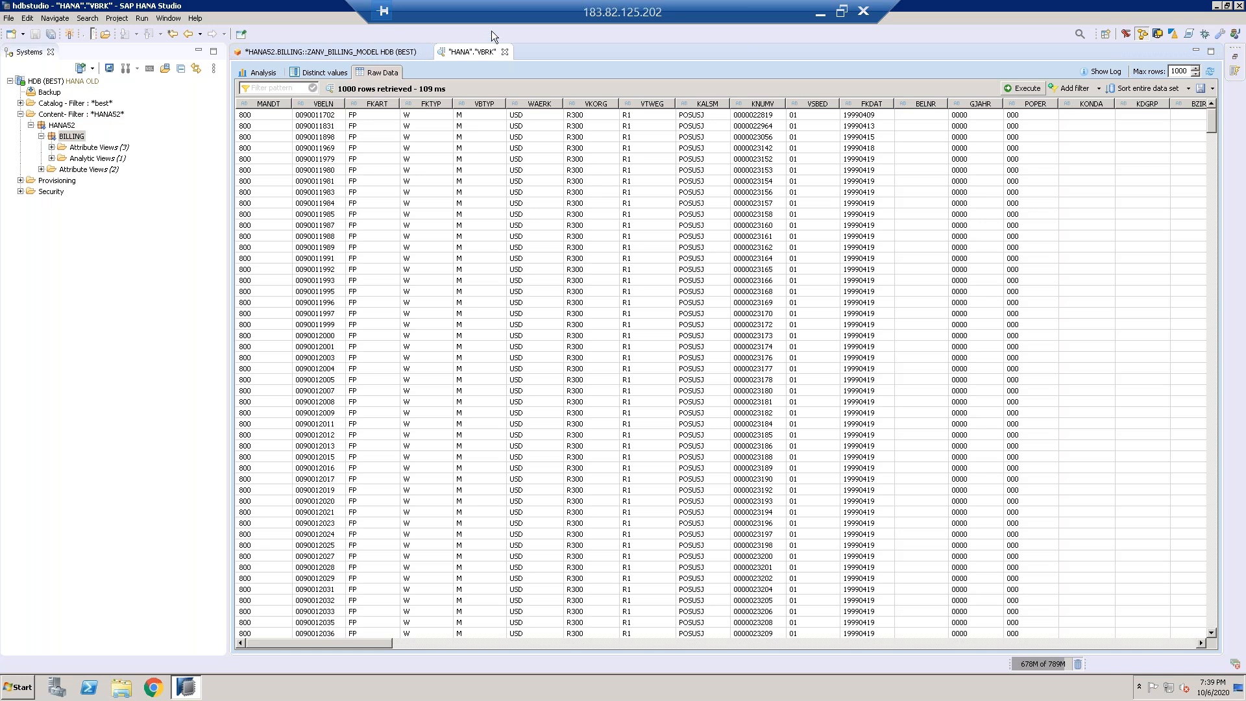
click(505, 52)
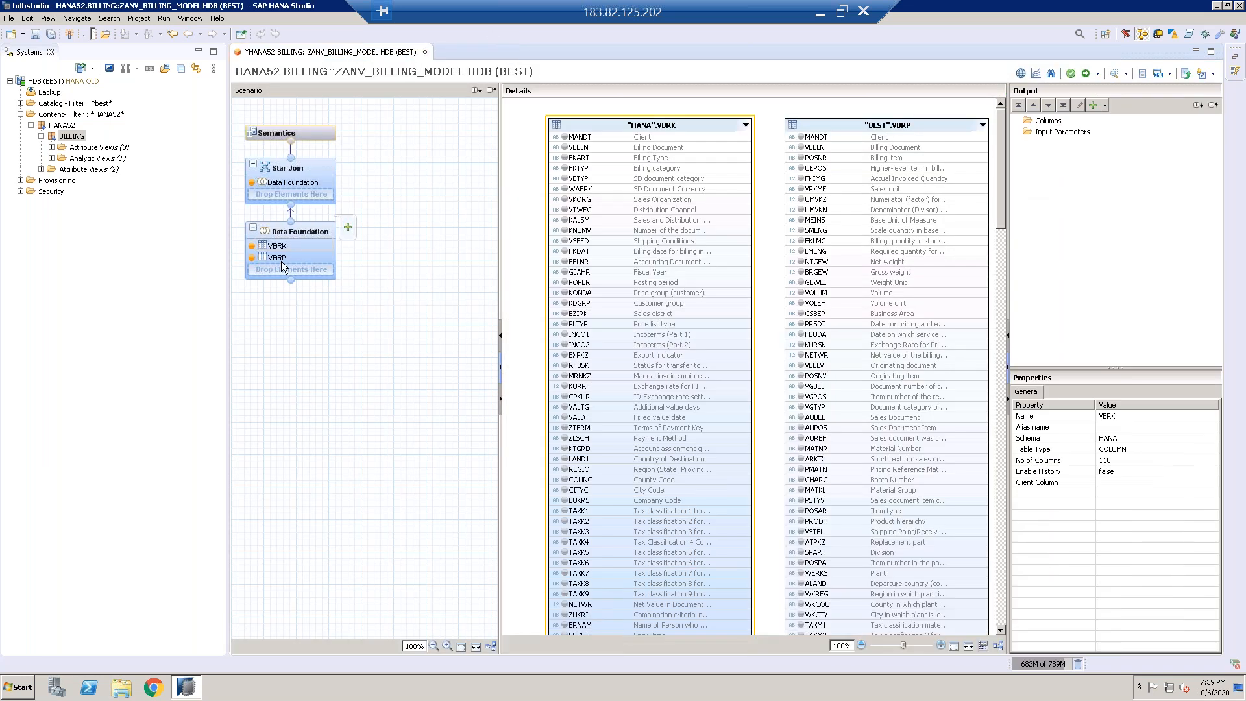
Step: Preview the raw data of the VBRP table in the data foundation, then close the preview
right_click(275, 259)
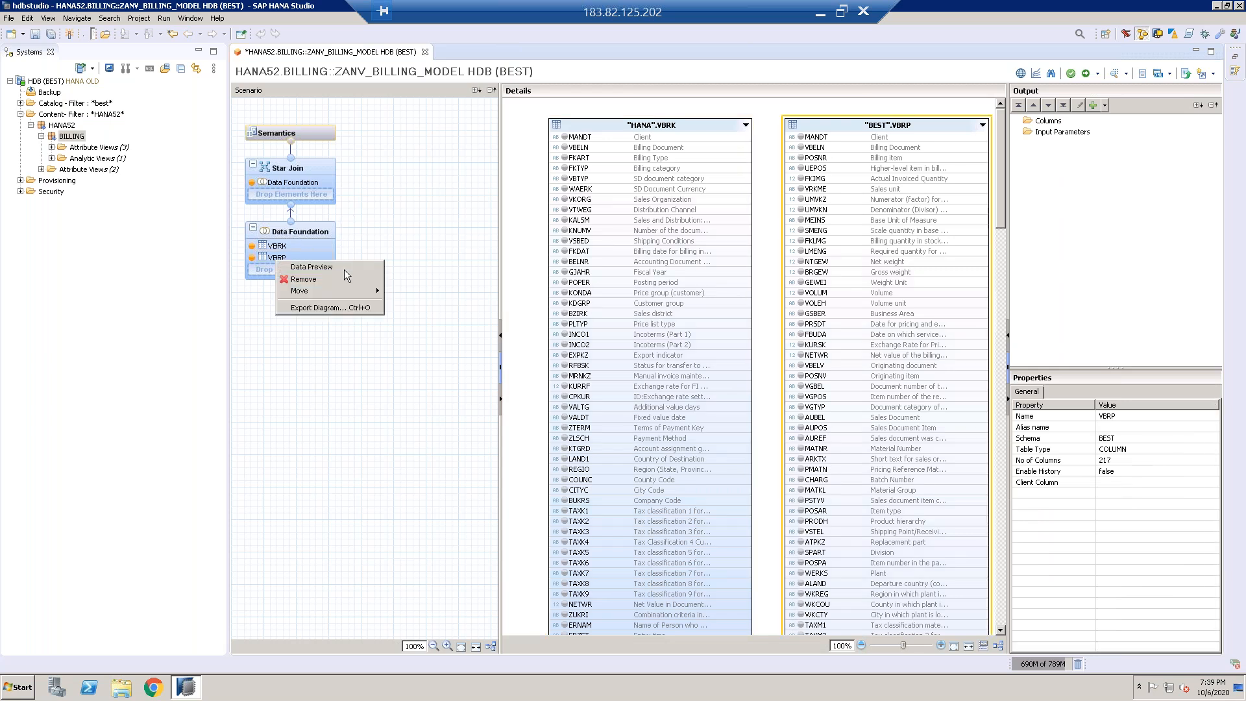
click(337, 267)
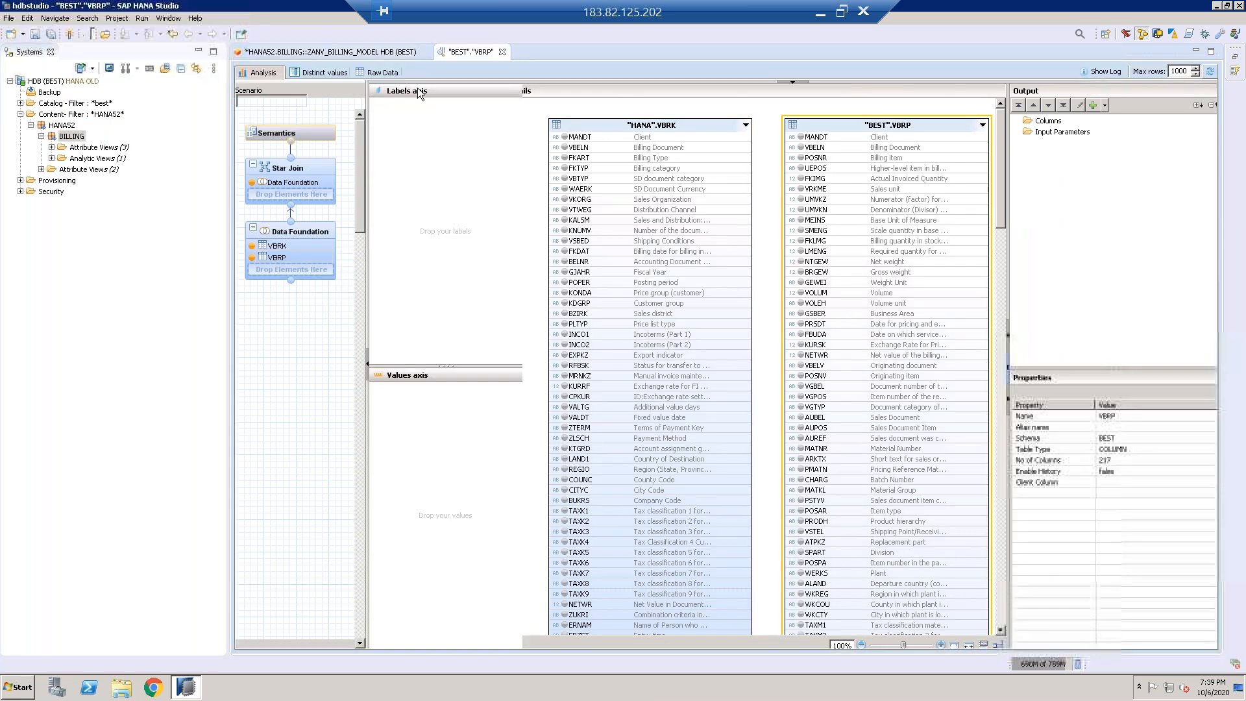
click(389, 74)
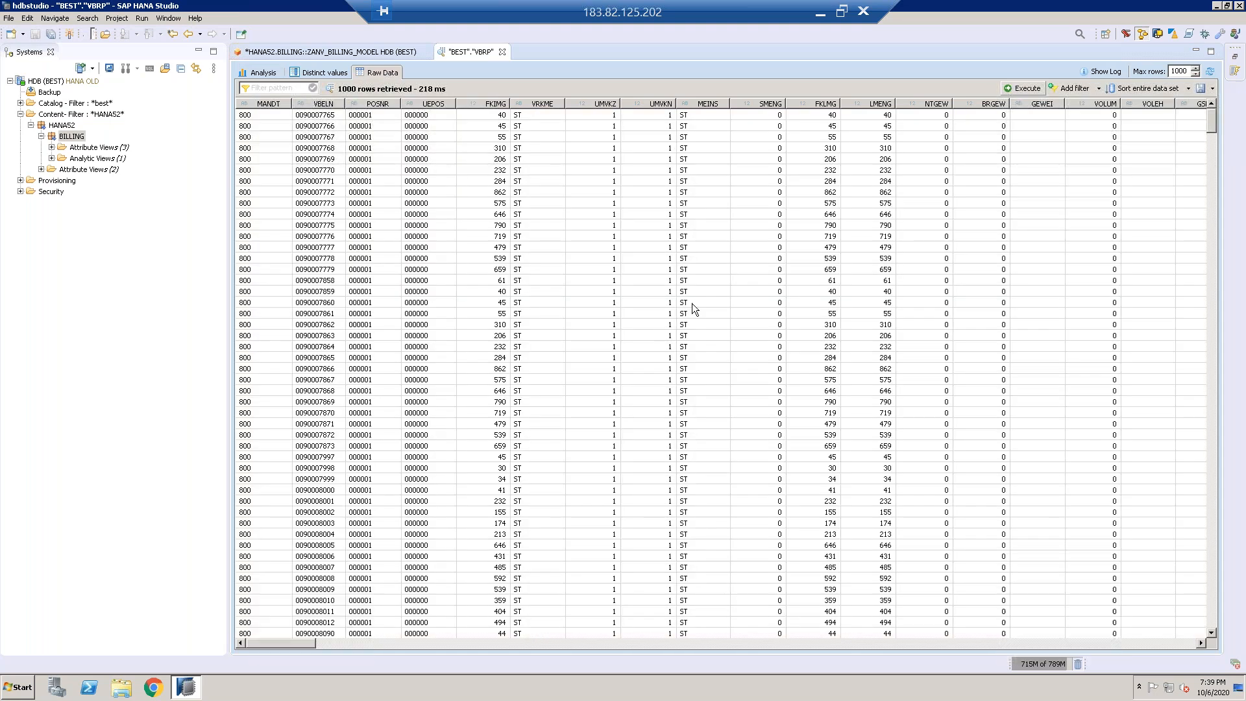
click(501, 52)
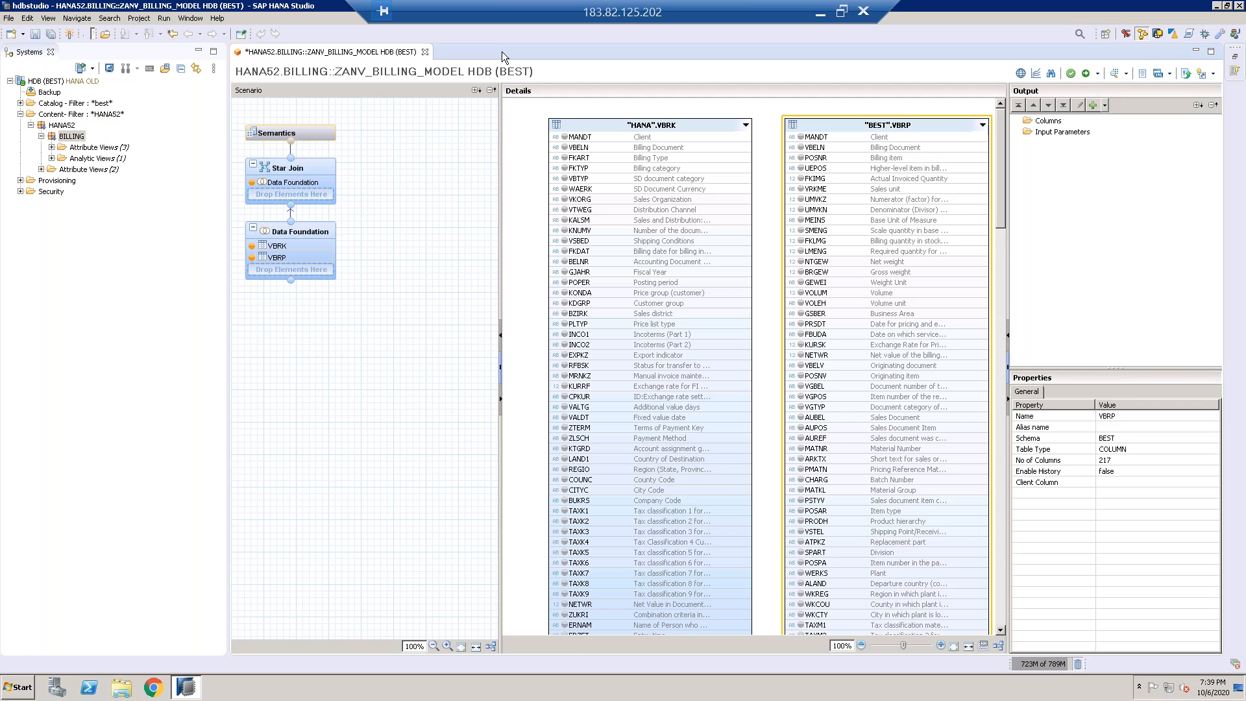
Step: Switch to the Notepad notes and add "We can join mutiple Transaction data Tables to Form Fact Table" below the Sales MAster line
click(821, 16)
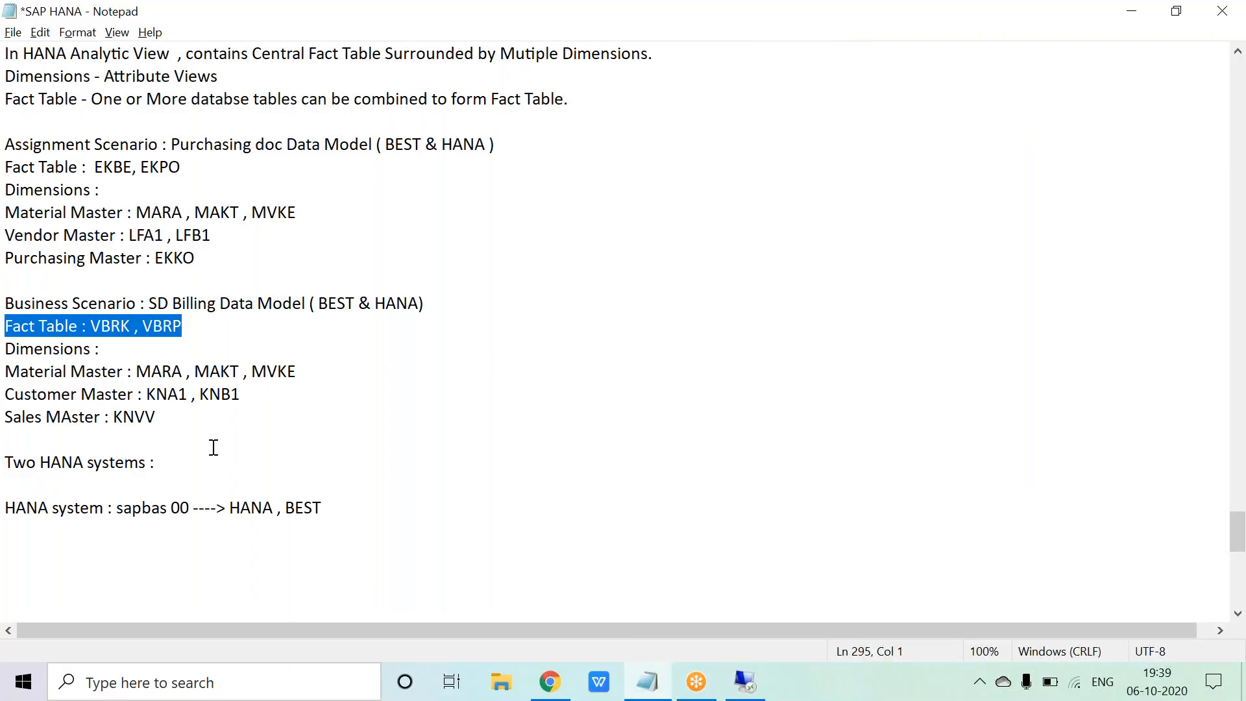
click(200, 424)
key(Return)
key(Return)
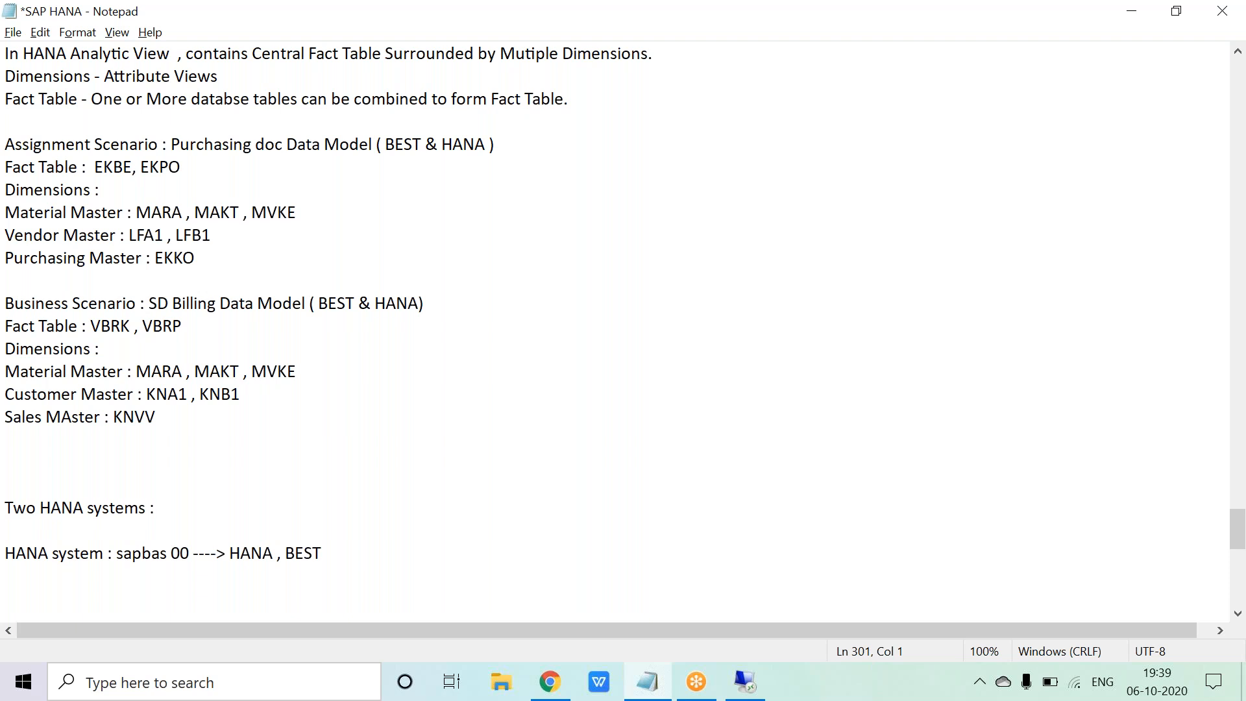
text(W)
key(BackSpace)
text(We can C)
key(BackSpace)
text(join muti)
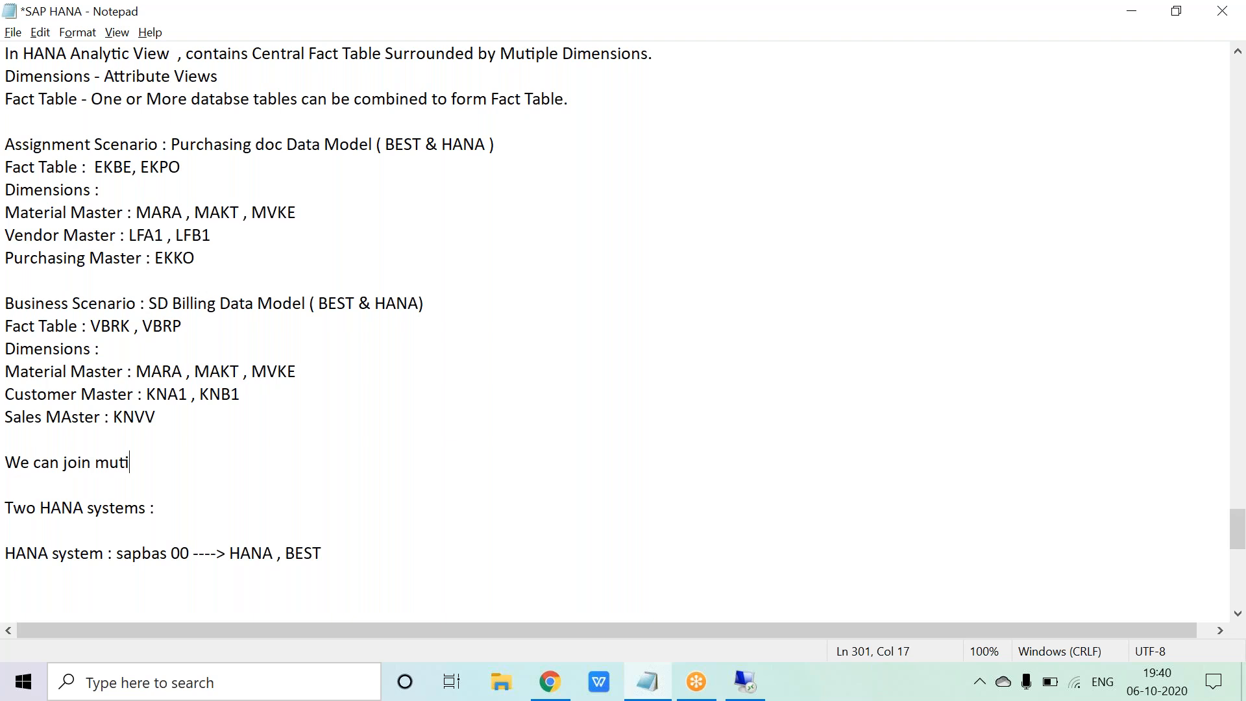
text(ple Transaction da)
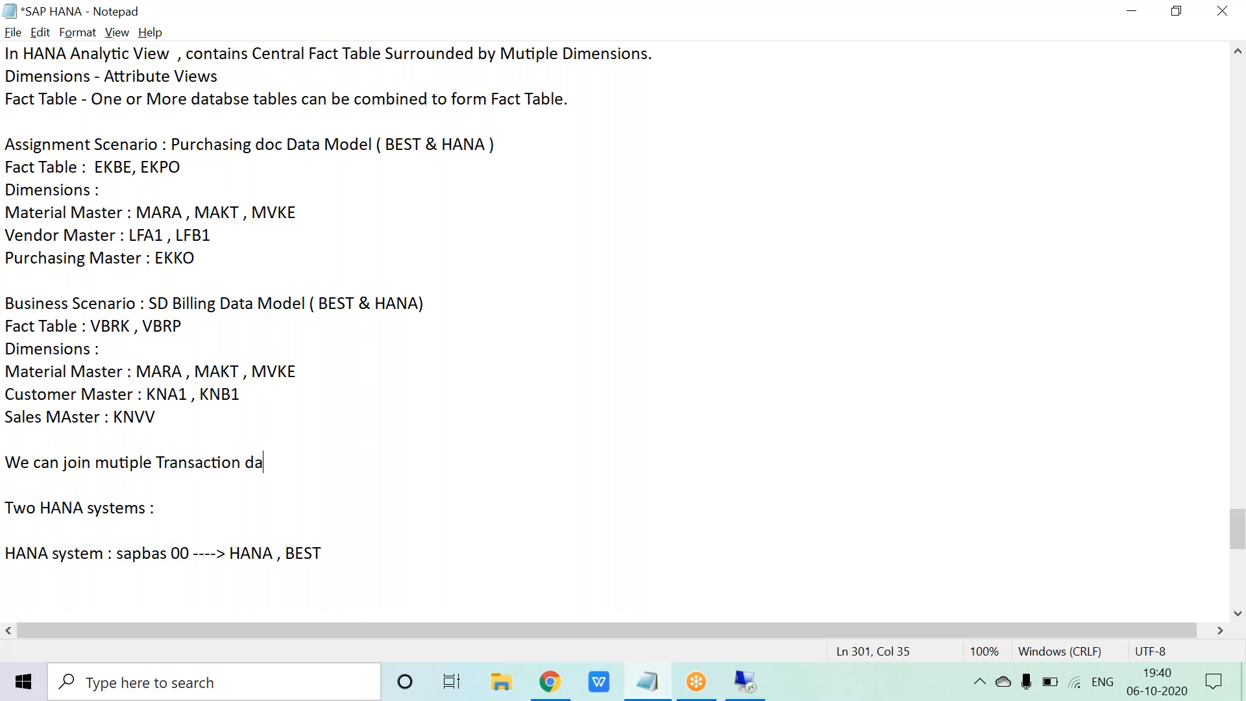
text(ta Tables to For)
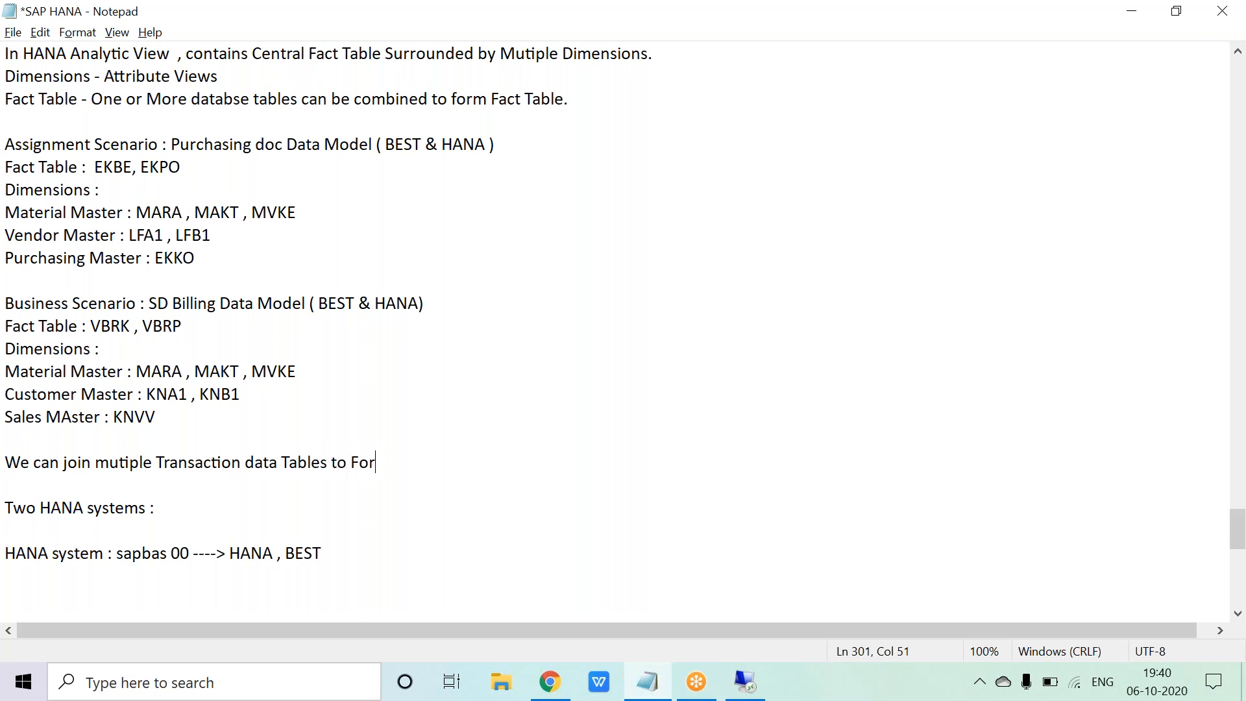
text(m Fact Table b)
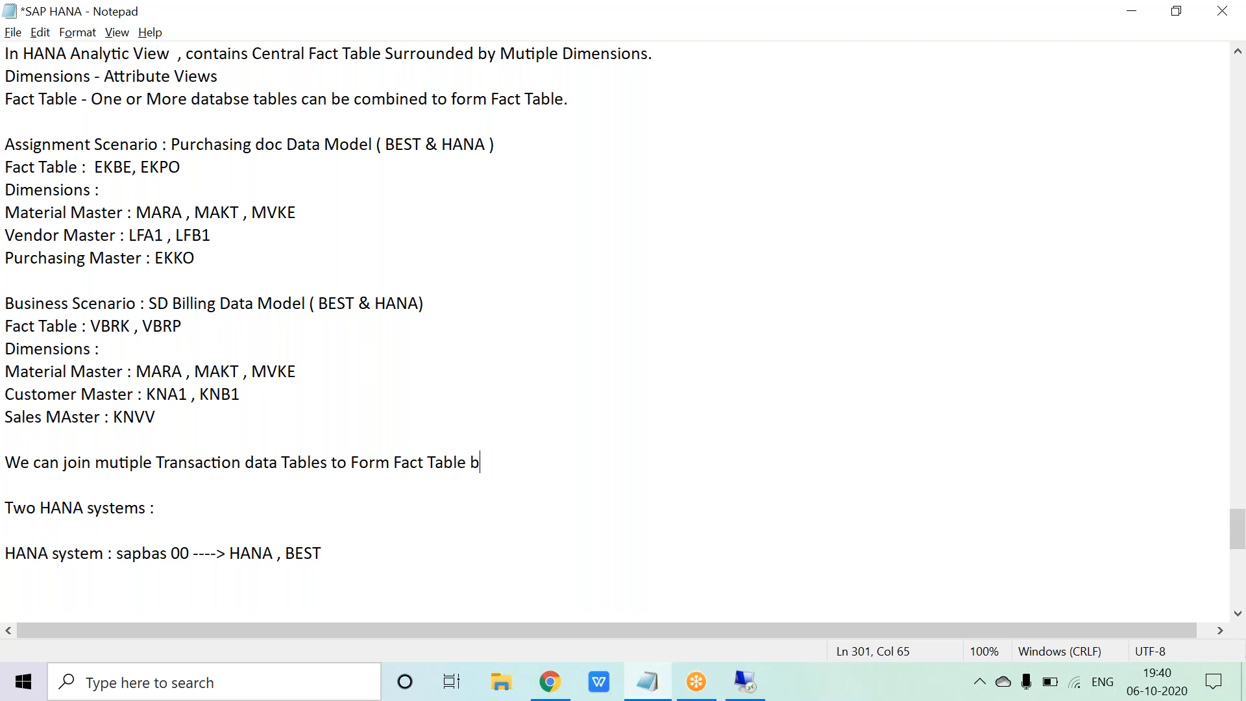
Step: Continue the note on joining transaction tables with "but measures should be allocated from a single Table"
text(ut meausres)
key(BackSpace)
key(BackSpace)
key(BackSpace)
key(BackSpace)
key(BackSpace)
key(BackSpace)
text(sures should be)
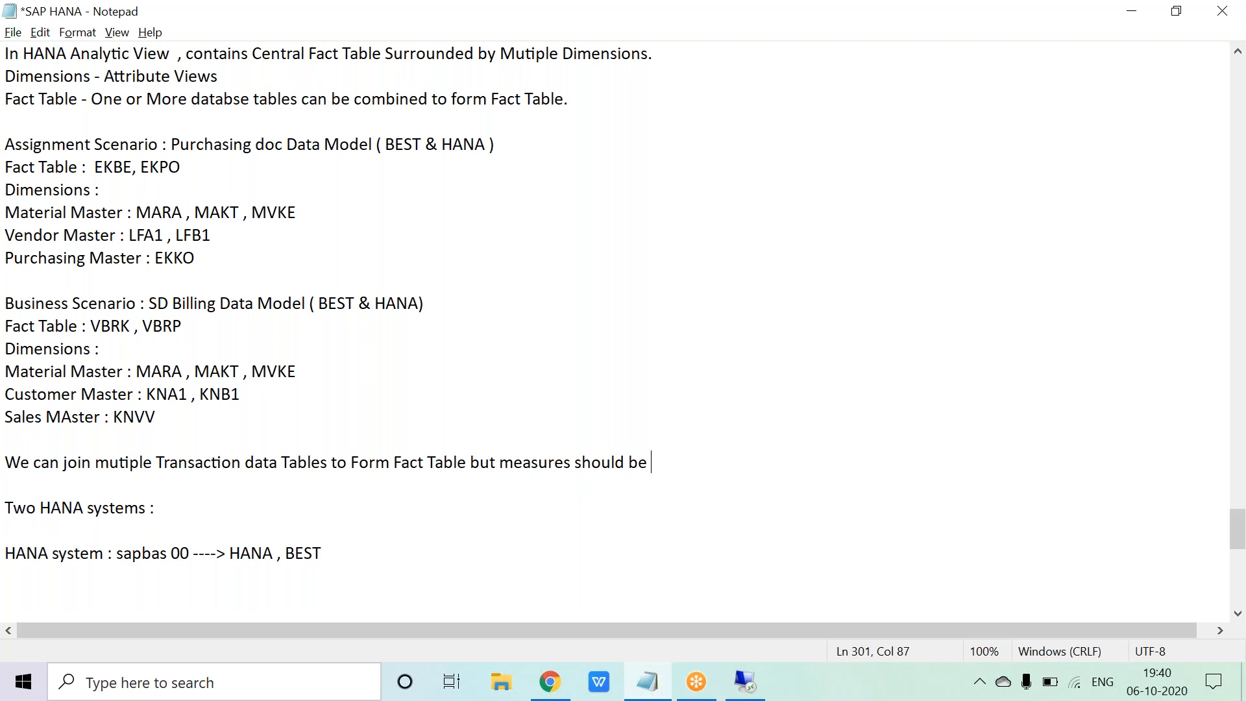
text(allocated)
text( form)
key(BackSpace)
key(BackSpace)
key(BackSpace)
text(rom a single )
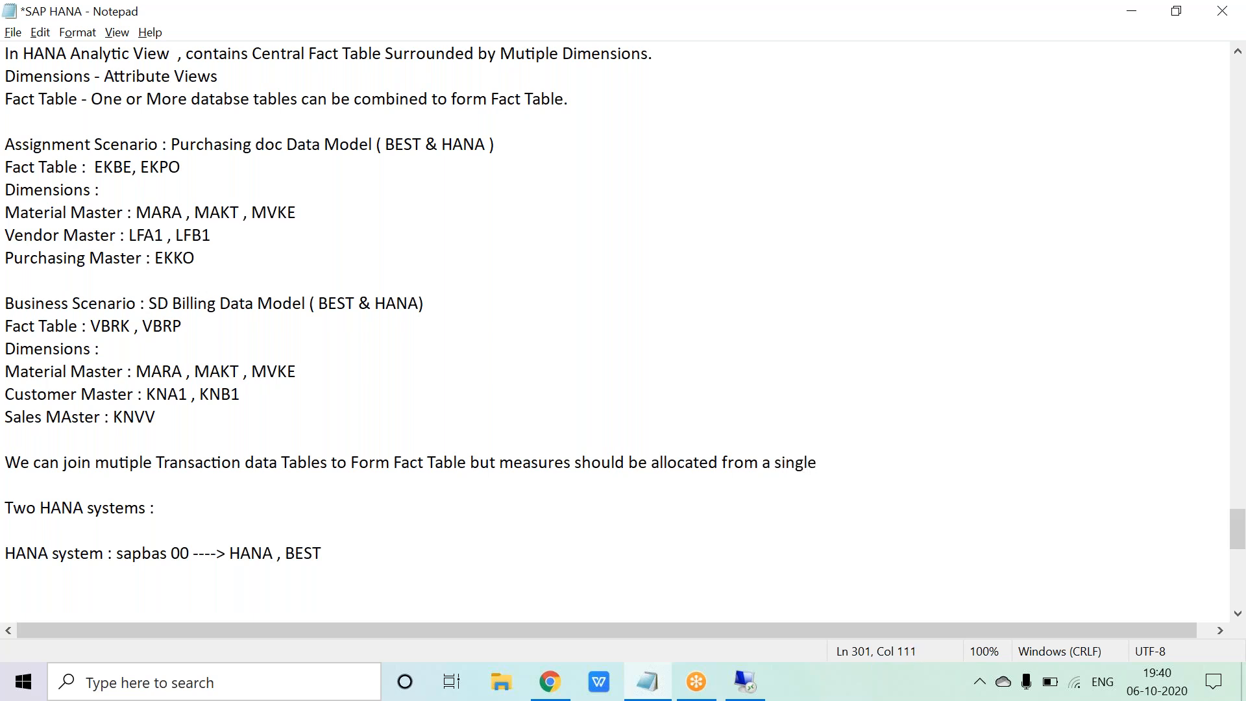
text(Table)
Step: Correct "databse" to "database" in the Fact Table definition of the star schema notes in Notepad
key(alt+Tab)
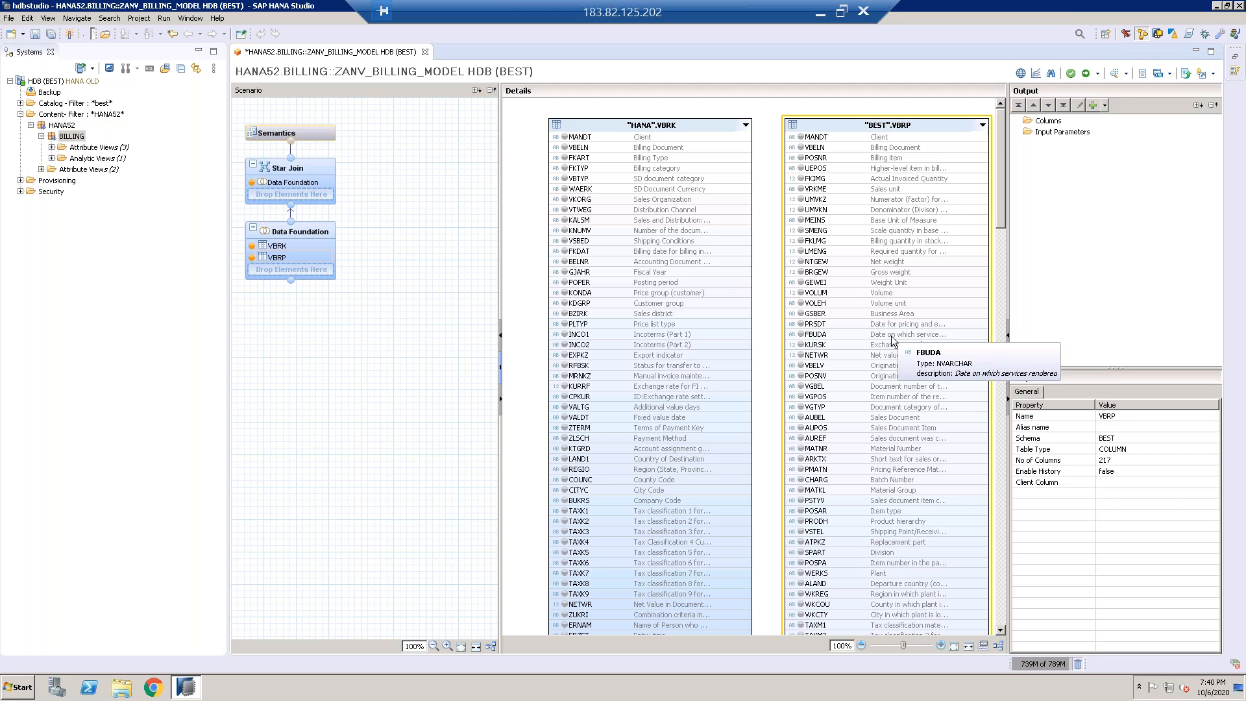
click(820, 12)
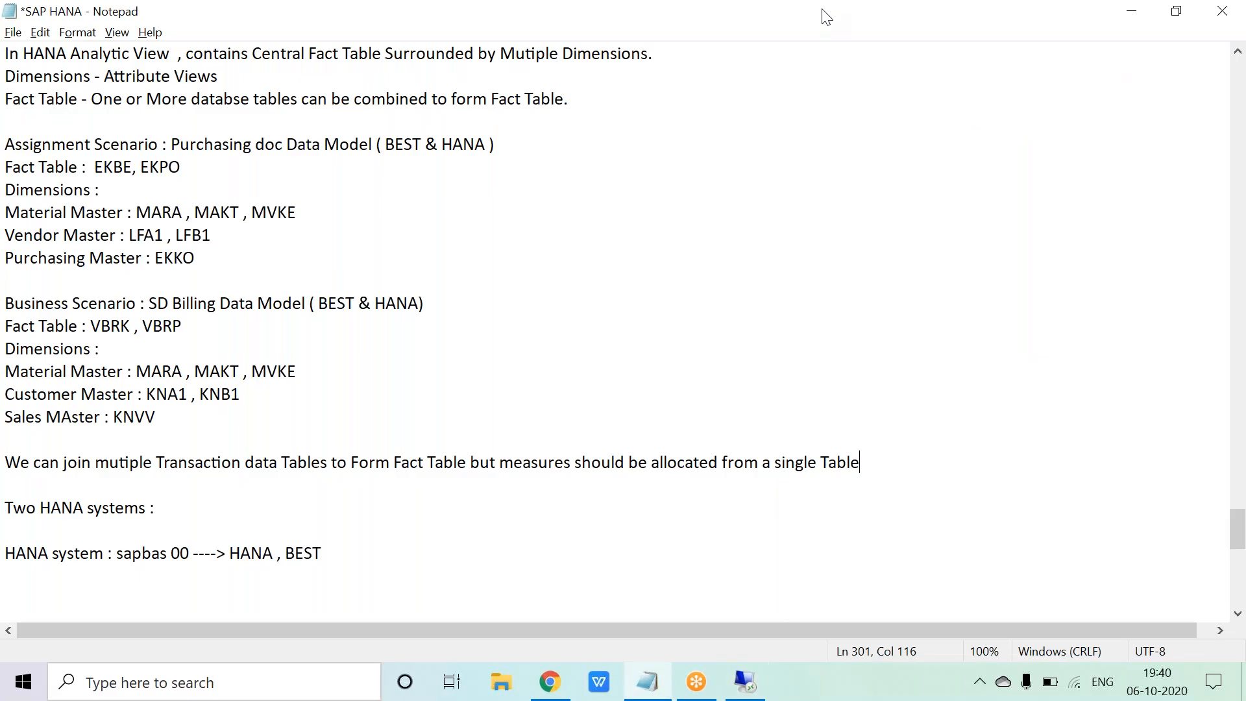
click(500, 259)
key(Up)
key(Up)
key(Up)
key(Up)
key(Up)
key(Up)
key(Up)
key(Up)
key(Up)
key(Up)
key(Up)
key(Up)
key(Up)
key(Up)
key(Up)
key(Up)
key(Up)
key(Up)
key(Up)
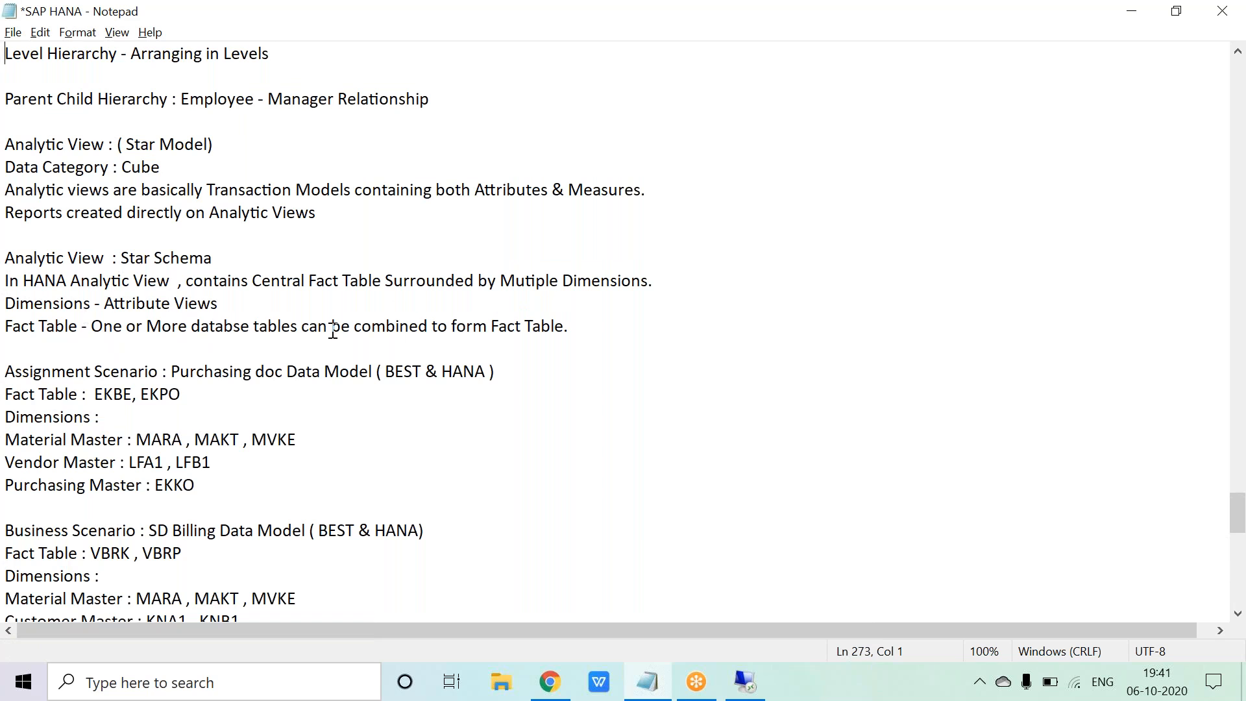
click(235, 330)
text(a)
Step: Append "- Attributes" to the Dimensions definition and replace the full stop of the Fact Table definition with "- Attributes & Measures"
click(623, 328)
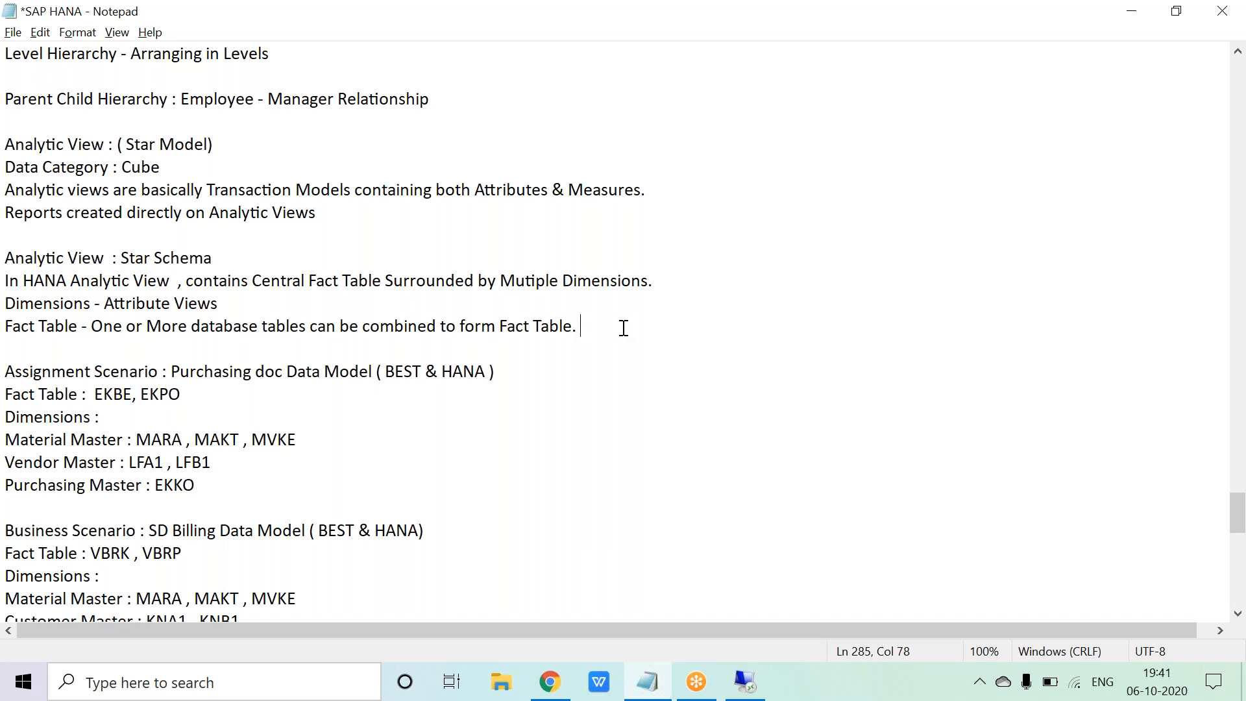
click(348, 305)
text(- Attributes)
click(597, 339)
key(Left)
key(BackSpace)
text(- Attribu)
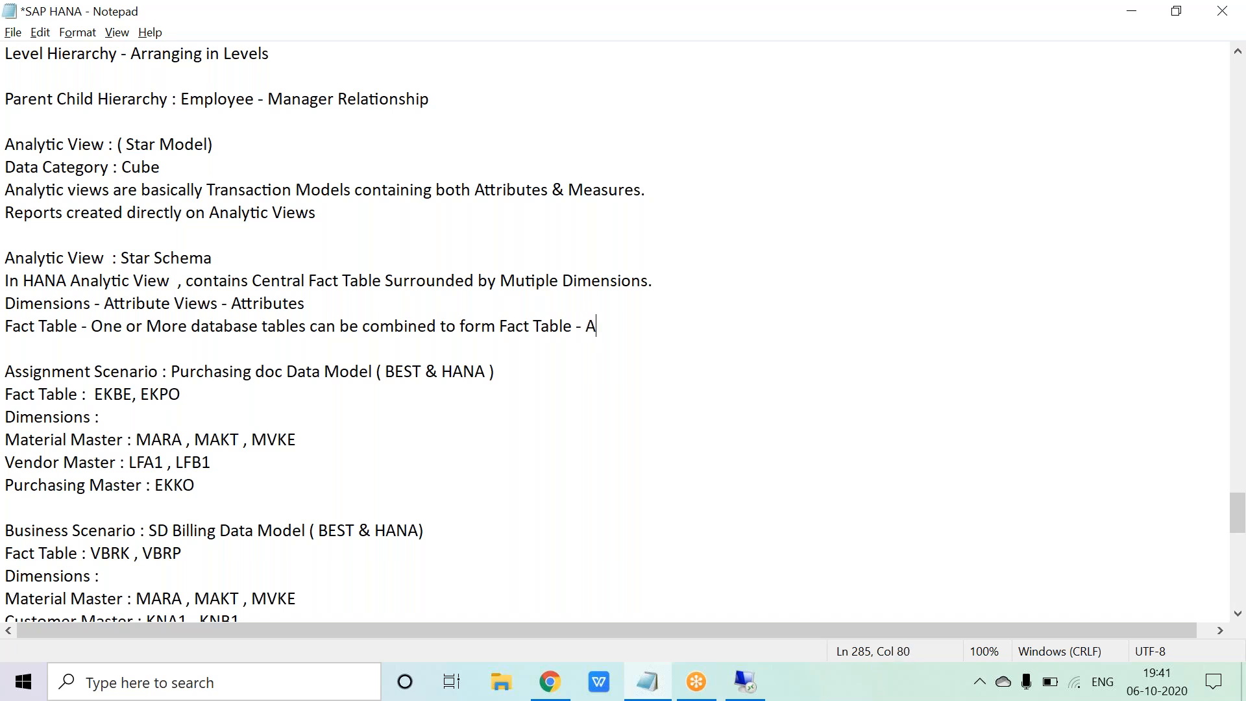
text(tes & Measures)
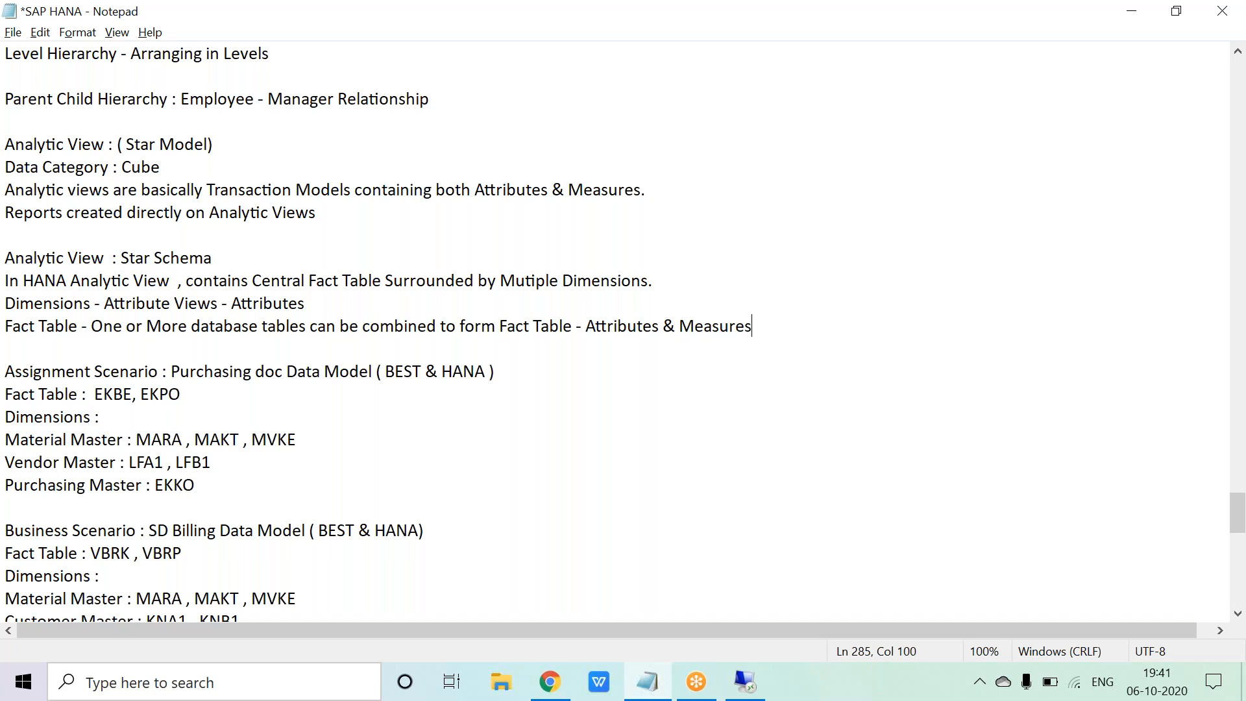
Step: Append "( Central Table )" to the note on allocating measures from a single table, then switch to SAP HANA Studio
key(Down)
key(Down)
key(Down)
key(Down)
key(Down)
key(Down)
key(Down)
key(Down)
key(Down)
key(Down)
click(746, 681)
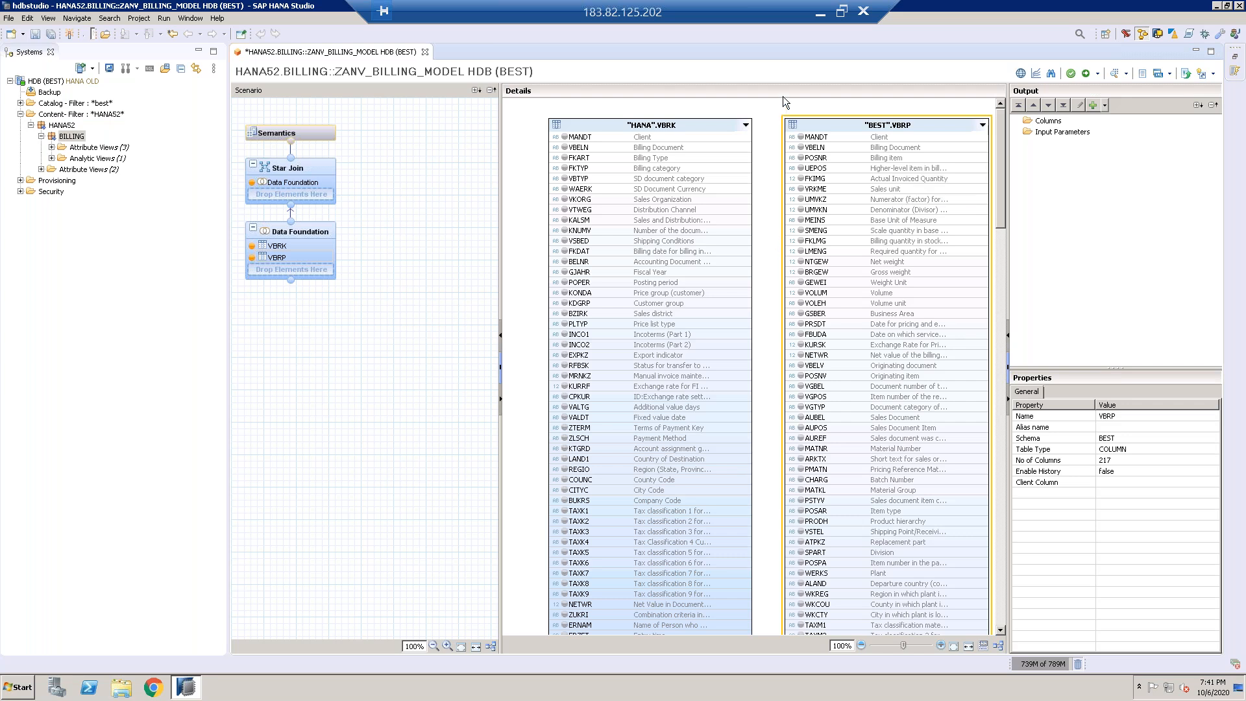
click(820, 12)
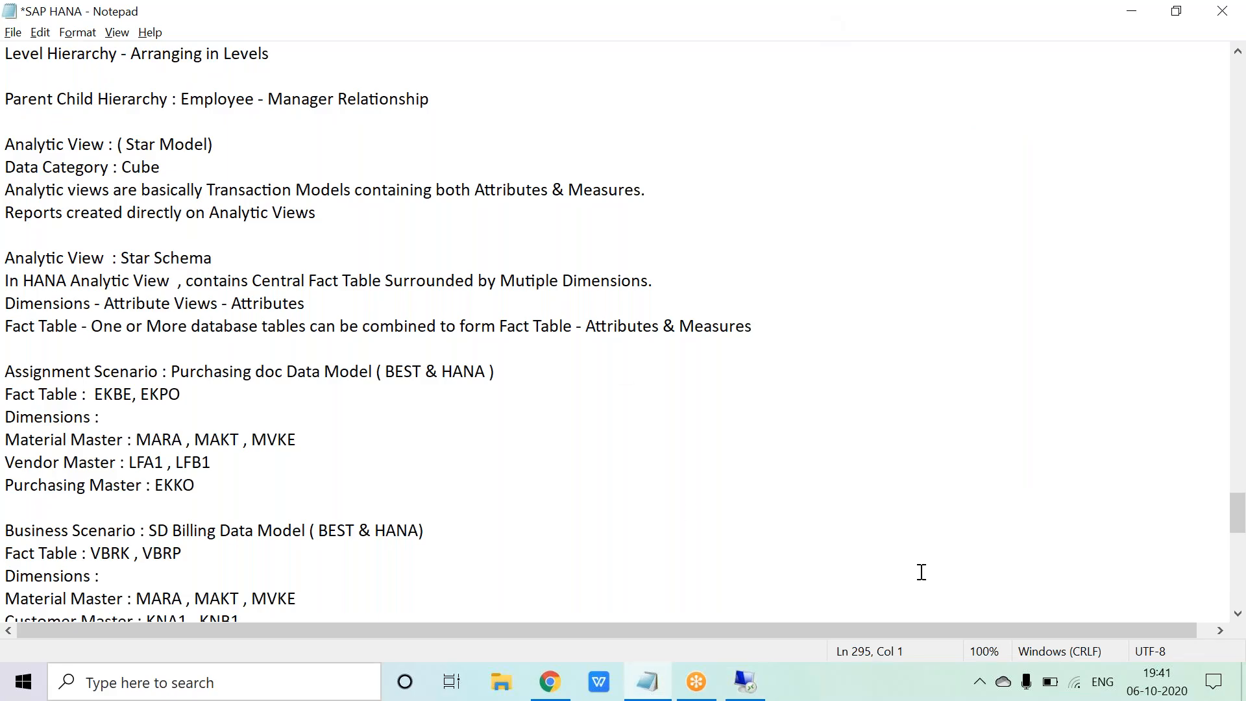
click(1218, 246)
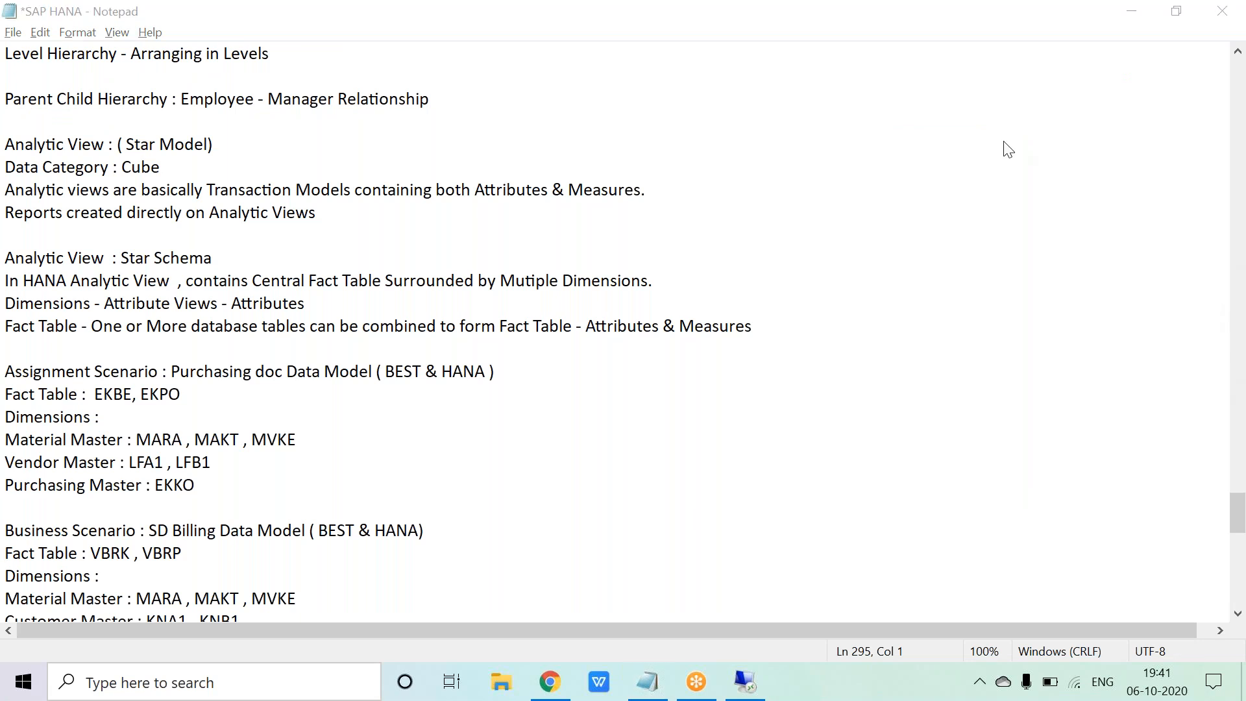
drag(1237, 513, 1241, 556)
click(892, 274)
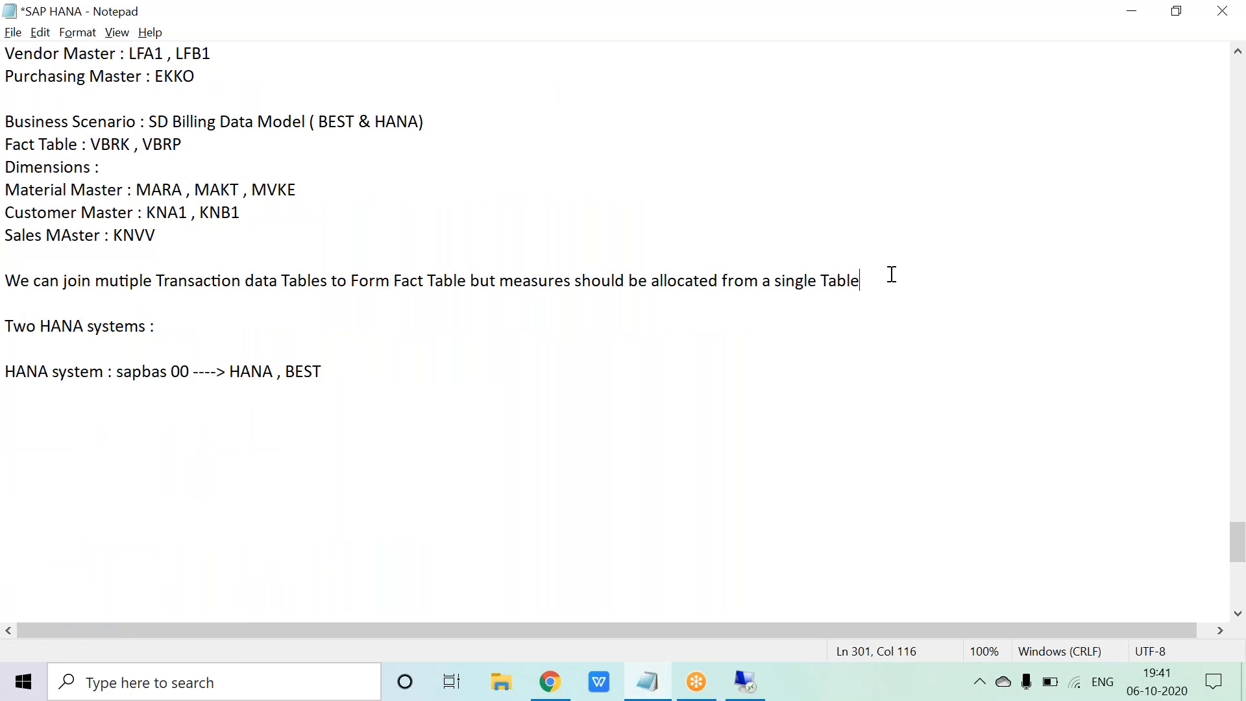
text(( Central Table ))
key(alt+Tab)
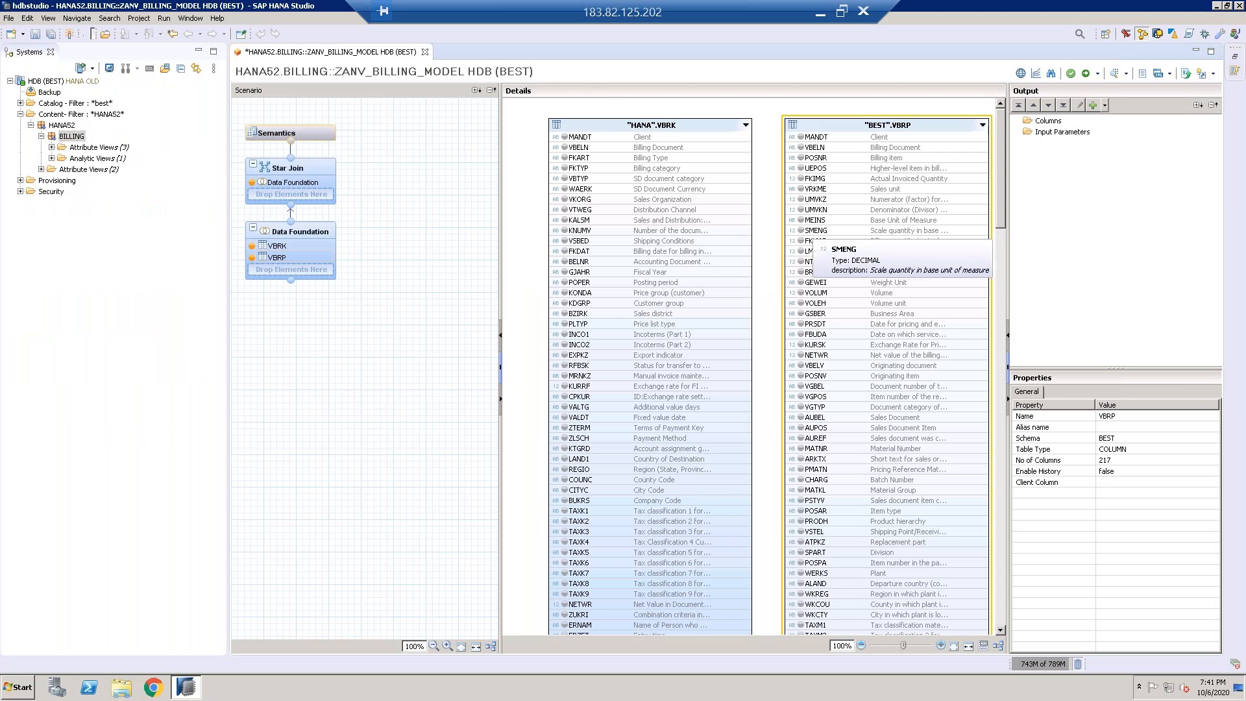
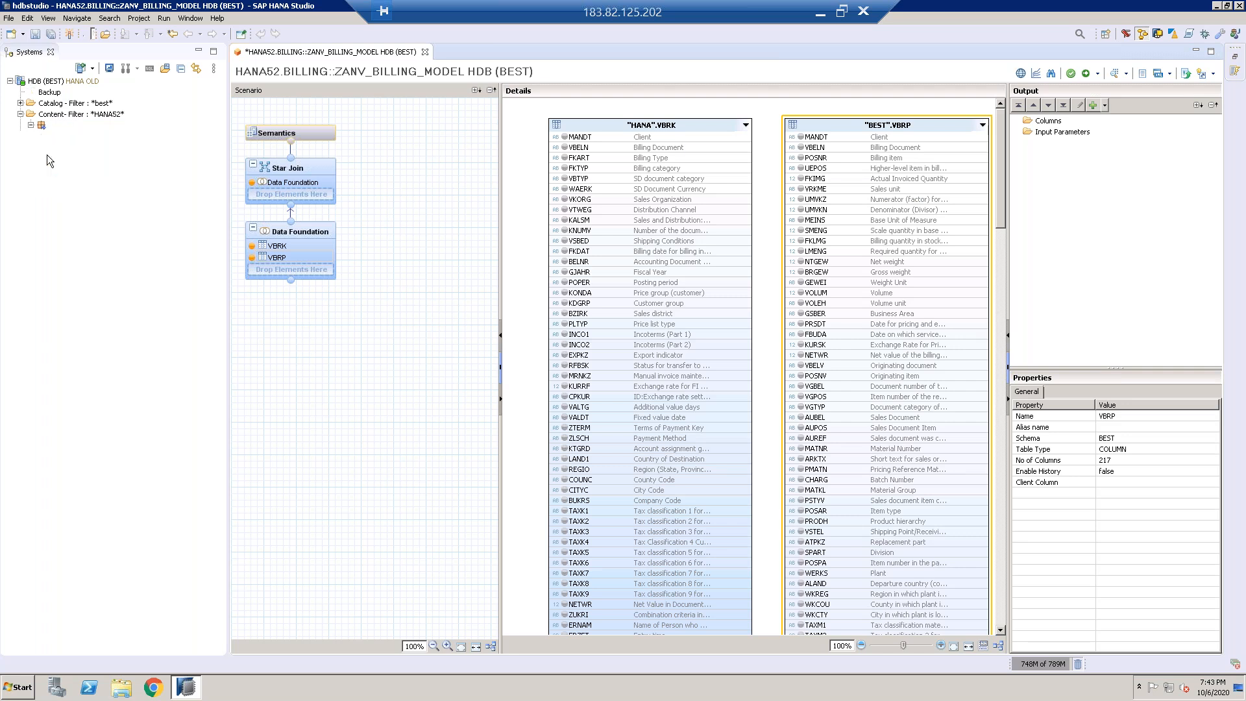
Step: Switch to the Notepad notes and add "Fact Table and Dimensions are joined using Common columns ." below the star schema's central fact table sentence
click(821, 13)
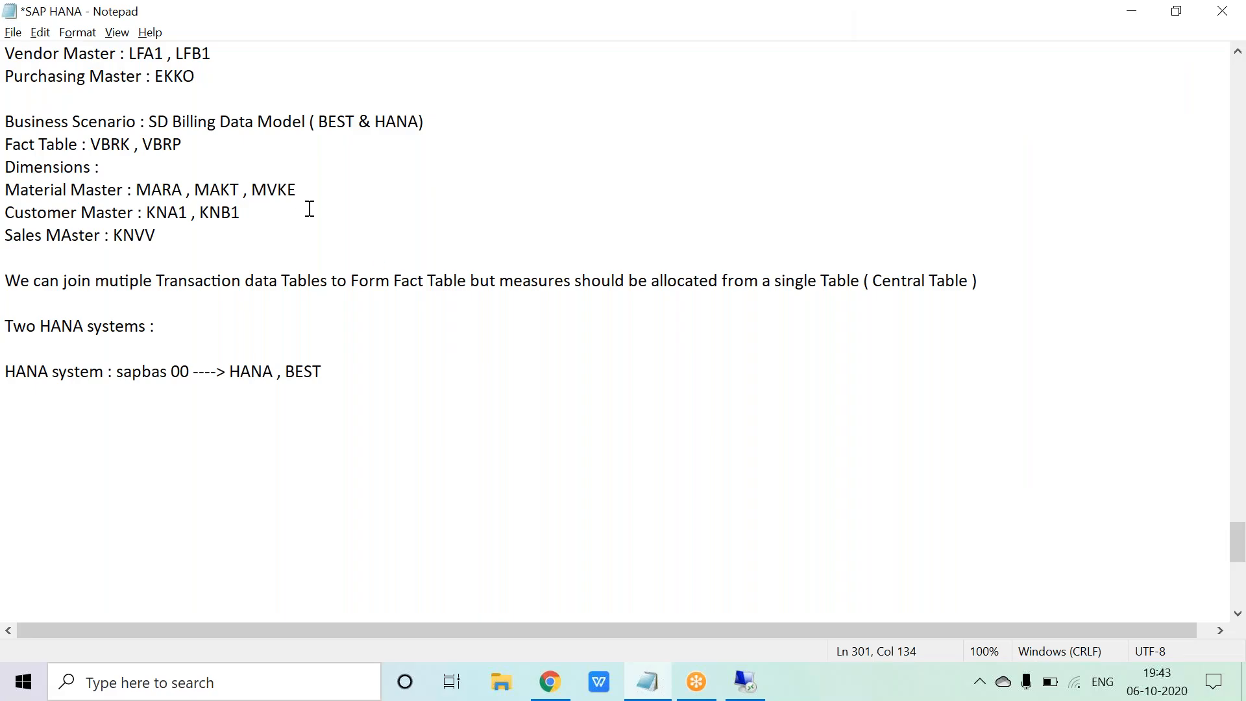
key(Up)
key(Up)
key(Up)
key(Up)
key(Up)
key(Up)
key(Up)
key(Up)
key(Up)
key(Up)
key(Up)
key(Up)
key(Up)
key(Up)
key(Up)
key(Up)
key(Up)
key(Up)
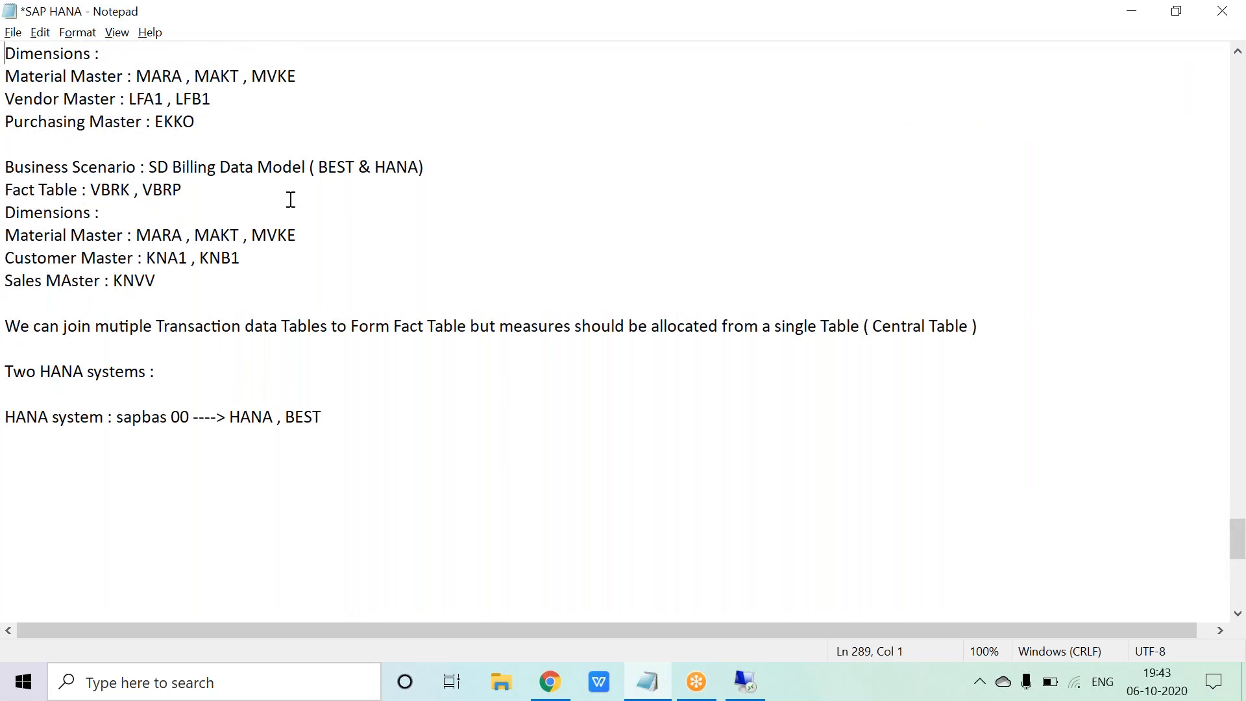
key(Up)
key(Up)
key(Up)
key(Up)
key(Up)
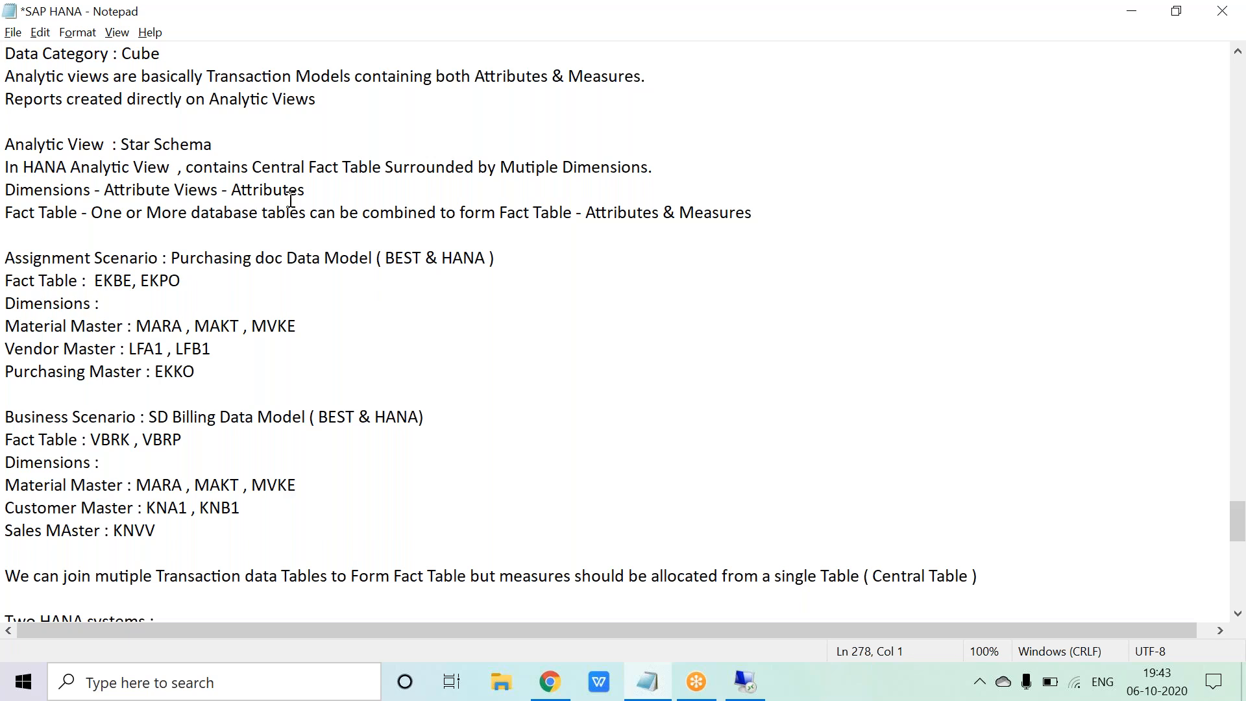
click(685, 167)
key(Return)
text(Fa)
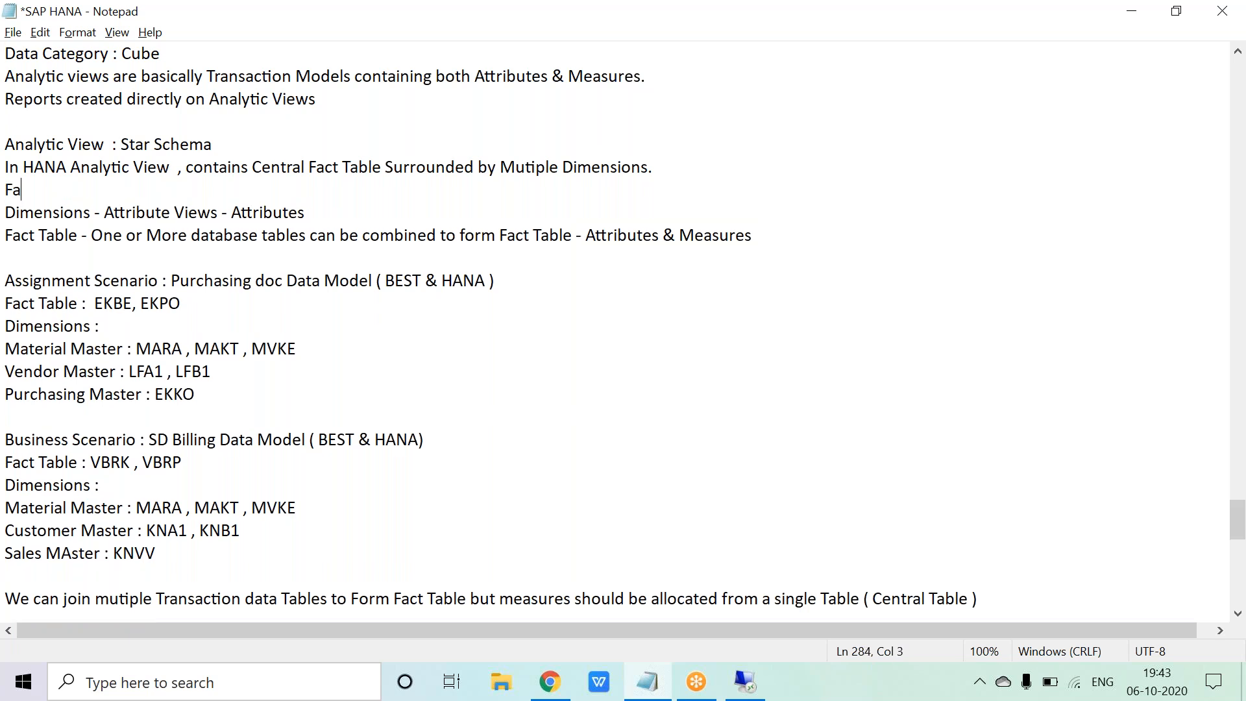
text(ct Table and )
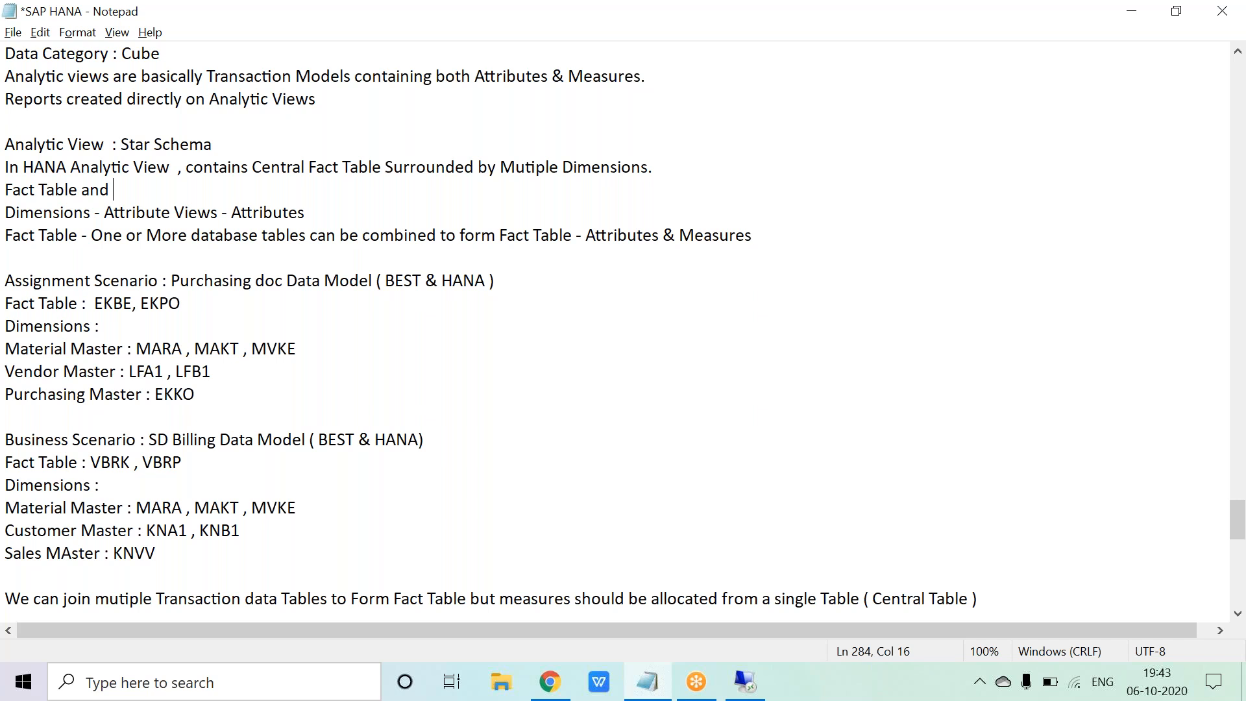
text(Dimensions are)
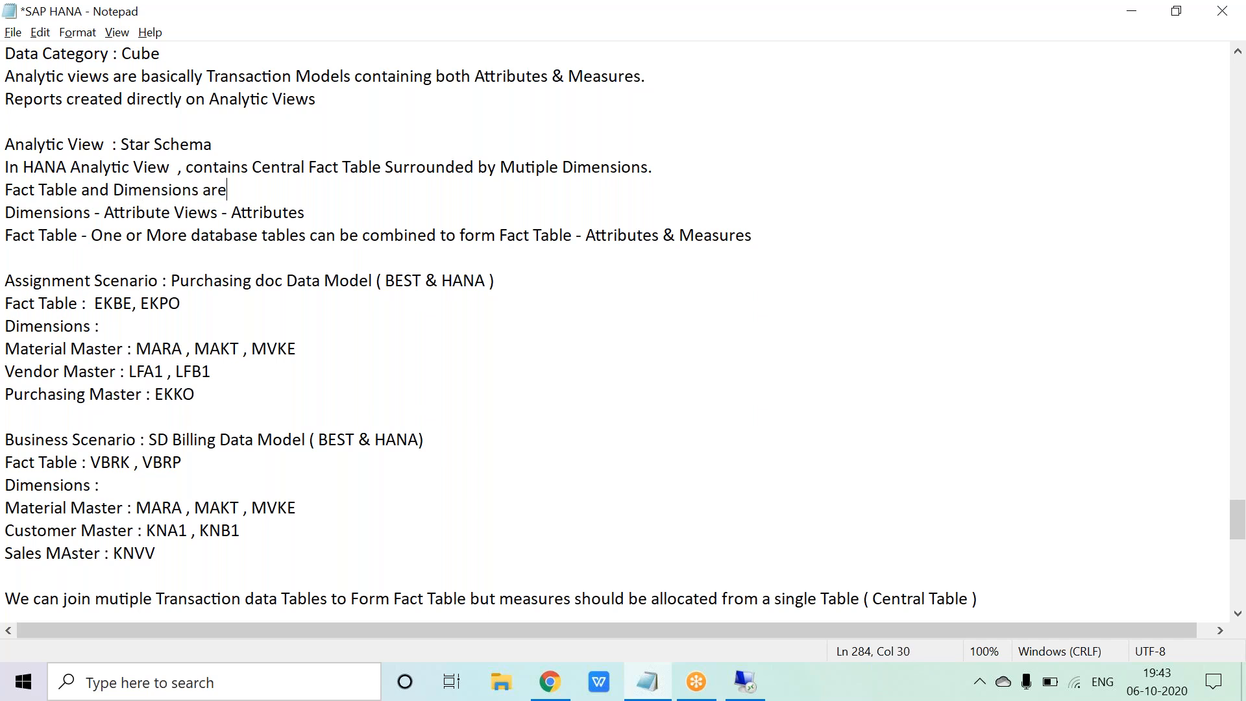
text( joined using Comm)
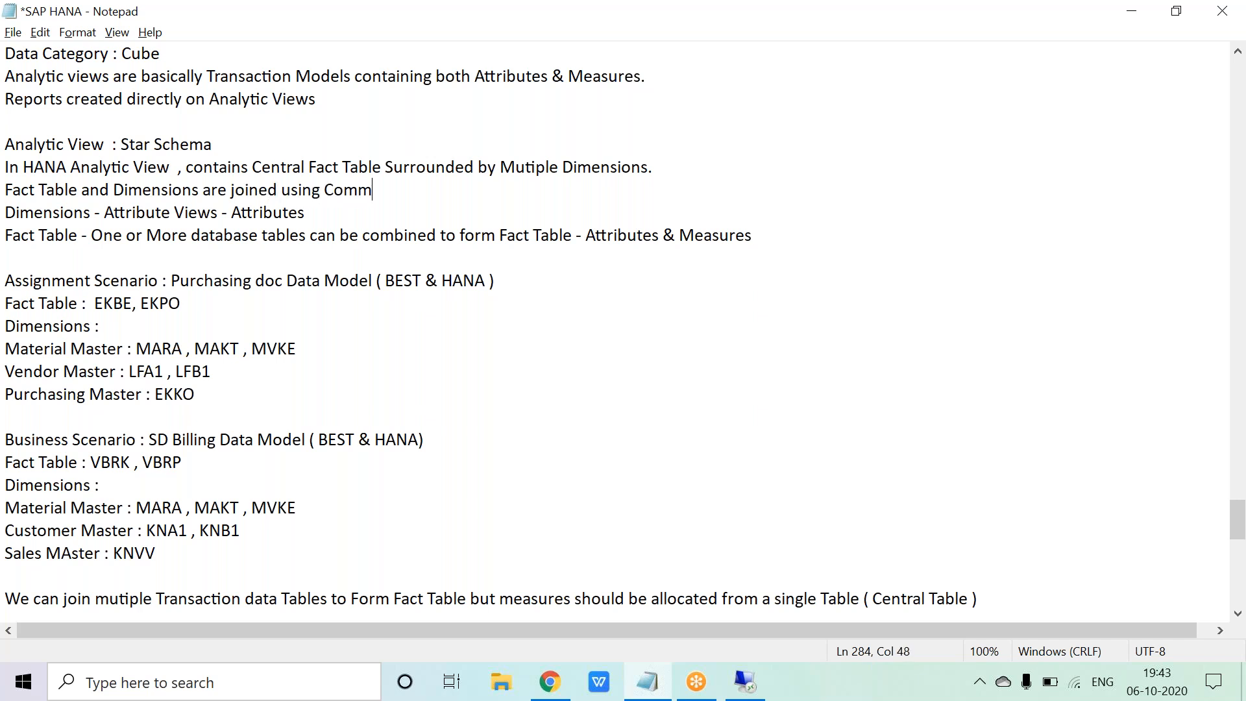
text(on columns .)
key(Return)
Step: Add the line "Joining mutiple dimensions - Star schema violation" below the common columns sentence
text(No)
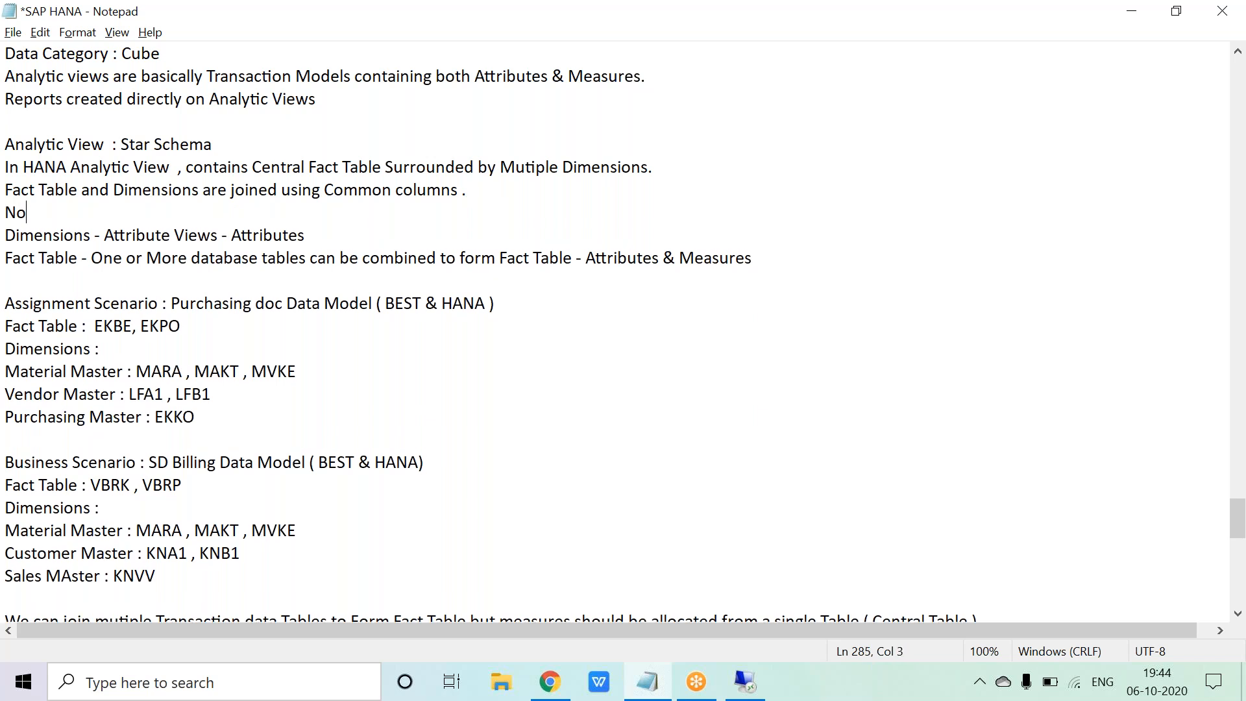
key(BackSpace)
key(BackSpace)
text(Joining mutiple dimesions)
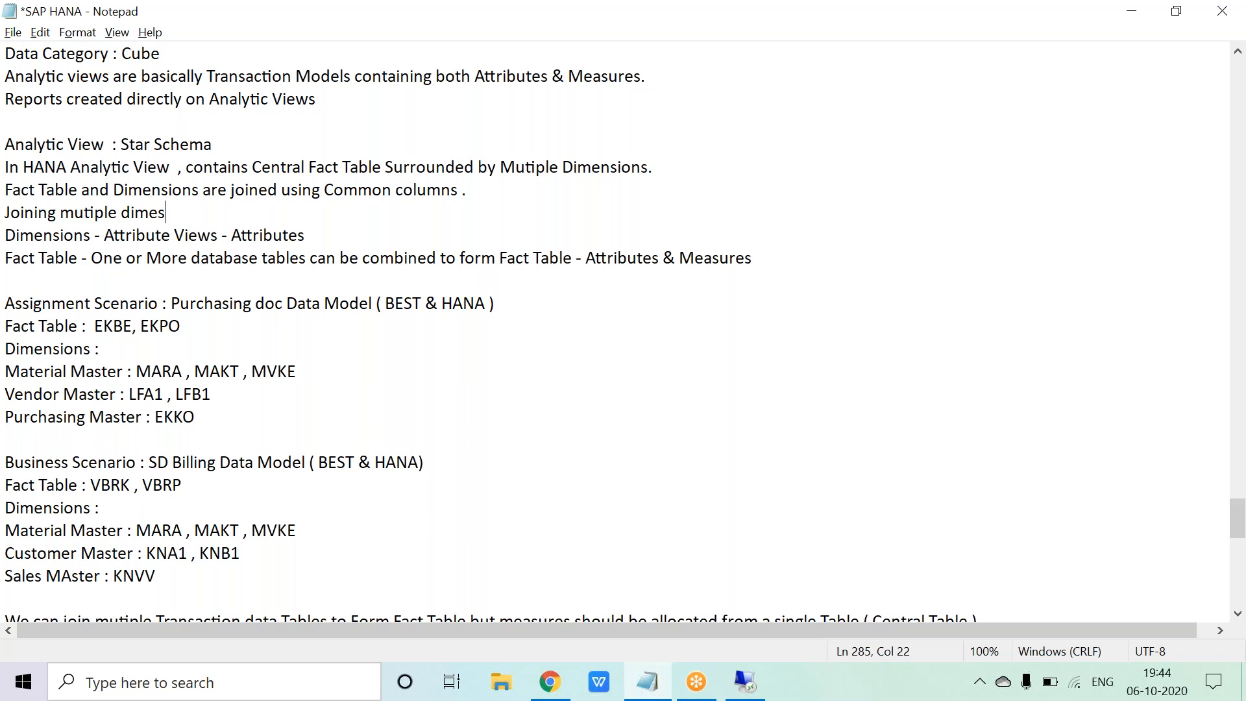
key(BackSpace)
key(BackSpace)
key(BackSpace)
key(BackSpace)
key(BackSpace)
key(BackSpace)
text(nsions leads to)
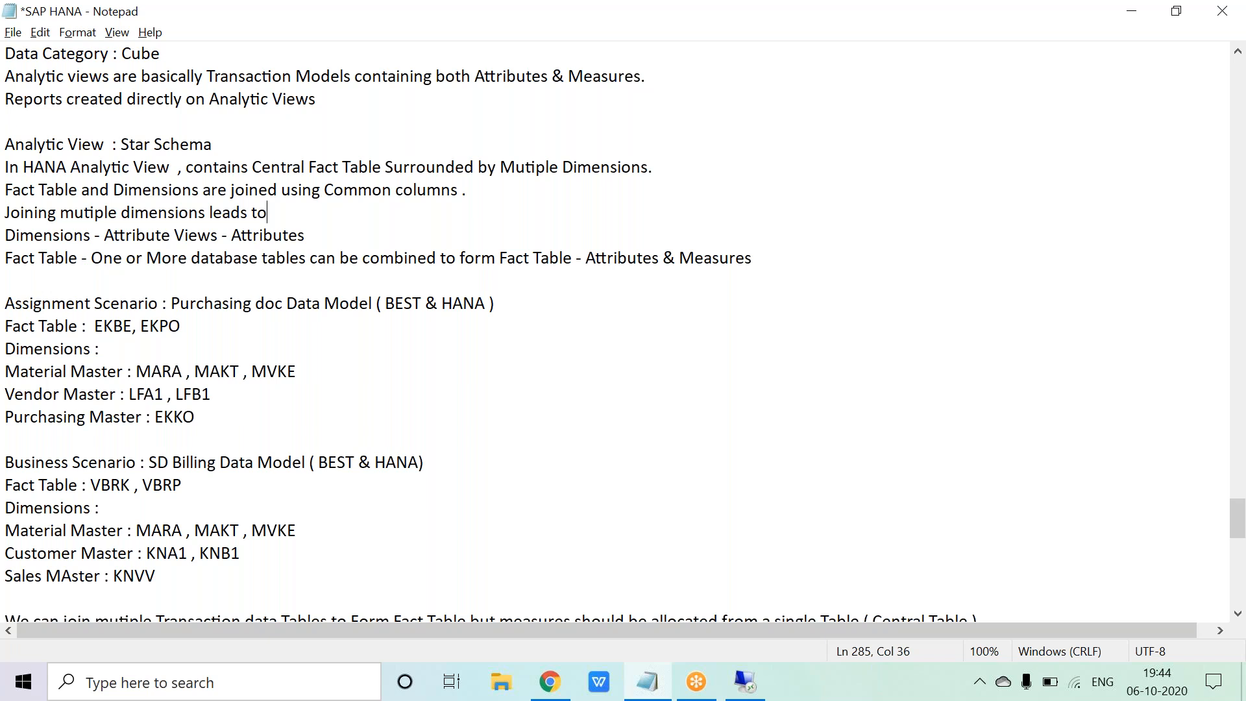
key(BackSpace)
key(BackSpace)
key(BackSpace)
key(BackSpace)
key(BackSpace)
key(BackSpace)
text(- Star schema )
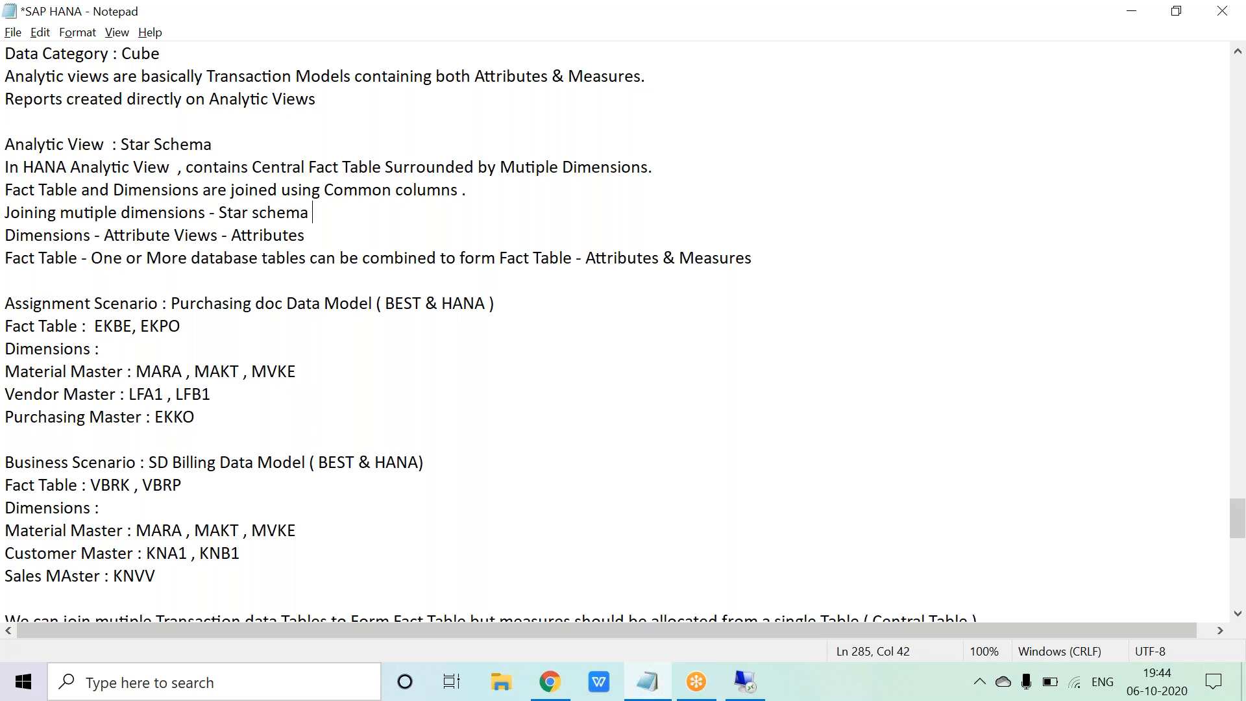
text(via)
key(BackSpace)
text(olatoi)
key(BackSpace)
key(BackSpace)
text(ion)
Step: Switch to SAP HANA Studio, widen the Details area and join VBRK to VBRP on MANDT and VBELN in the data foundation
click(745, 682)
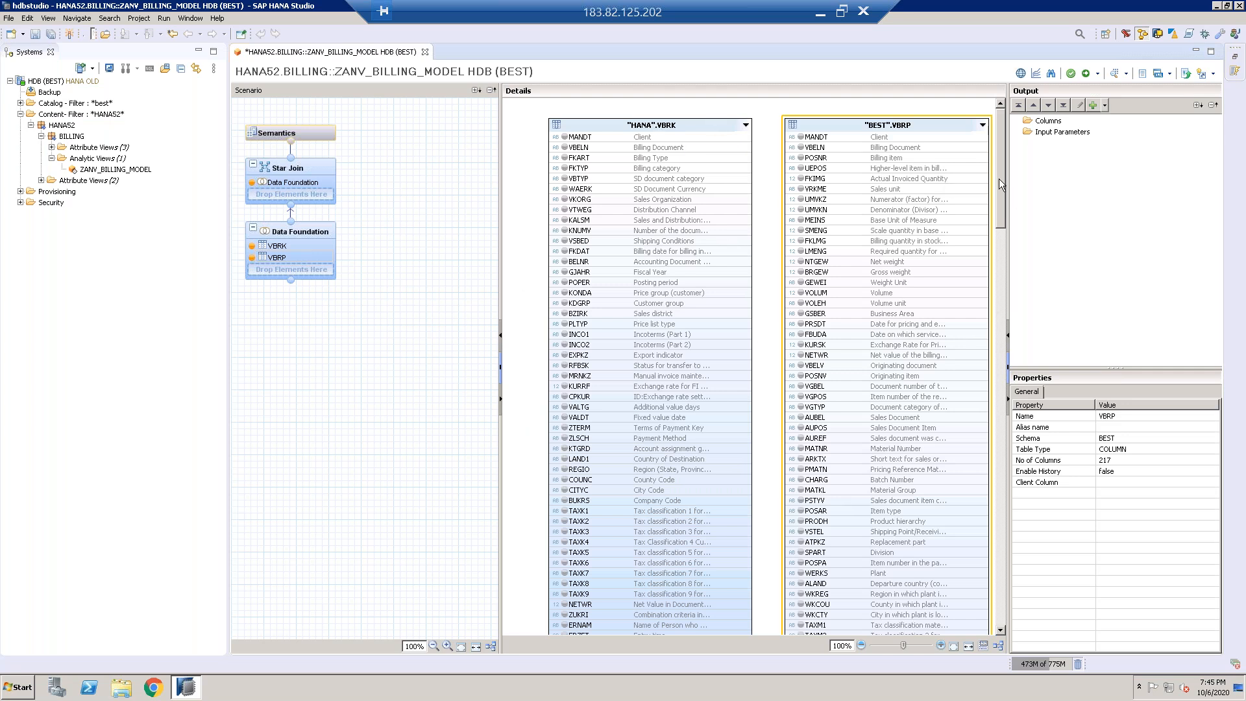
drag(999, 178, 999, 181)
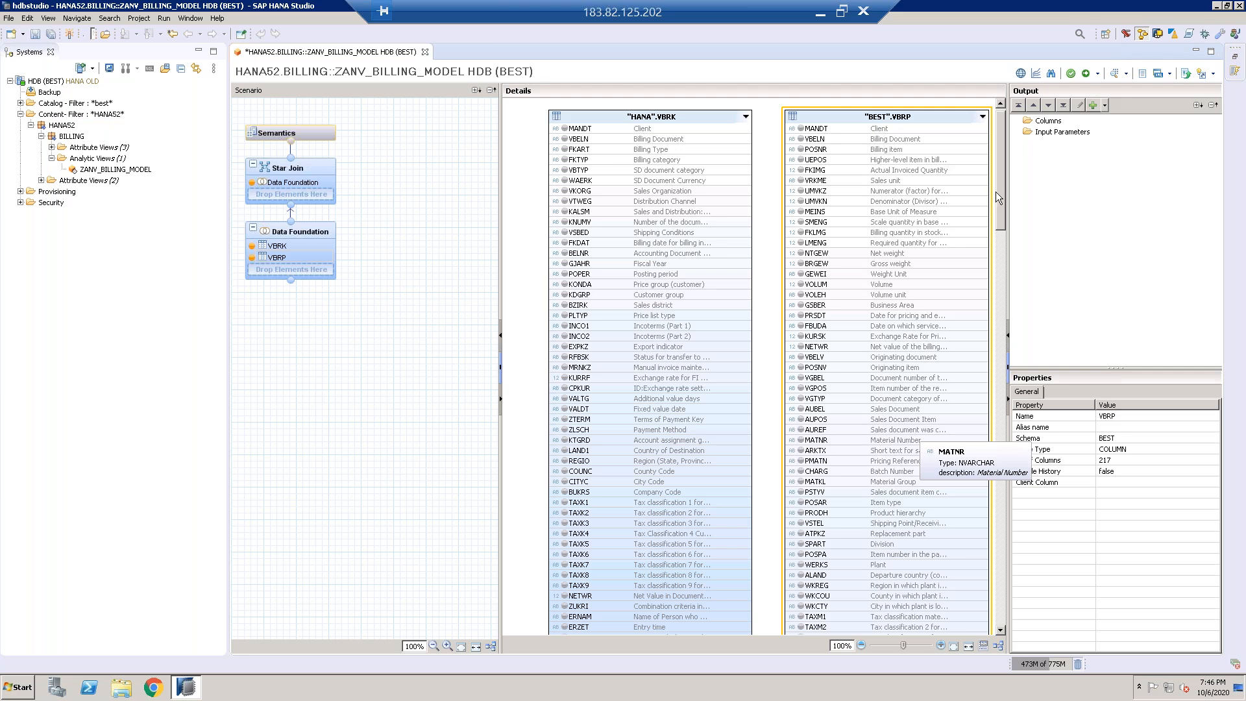
drag(998, 193, 1002, 143)
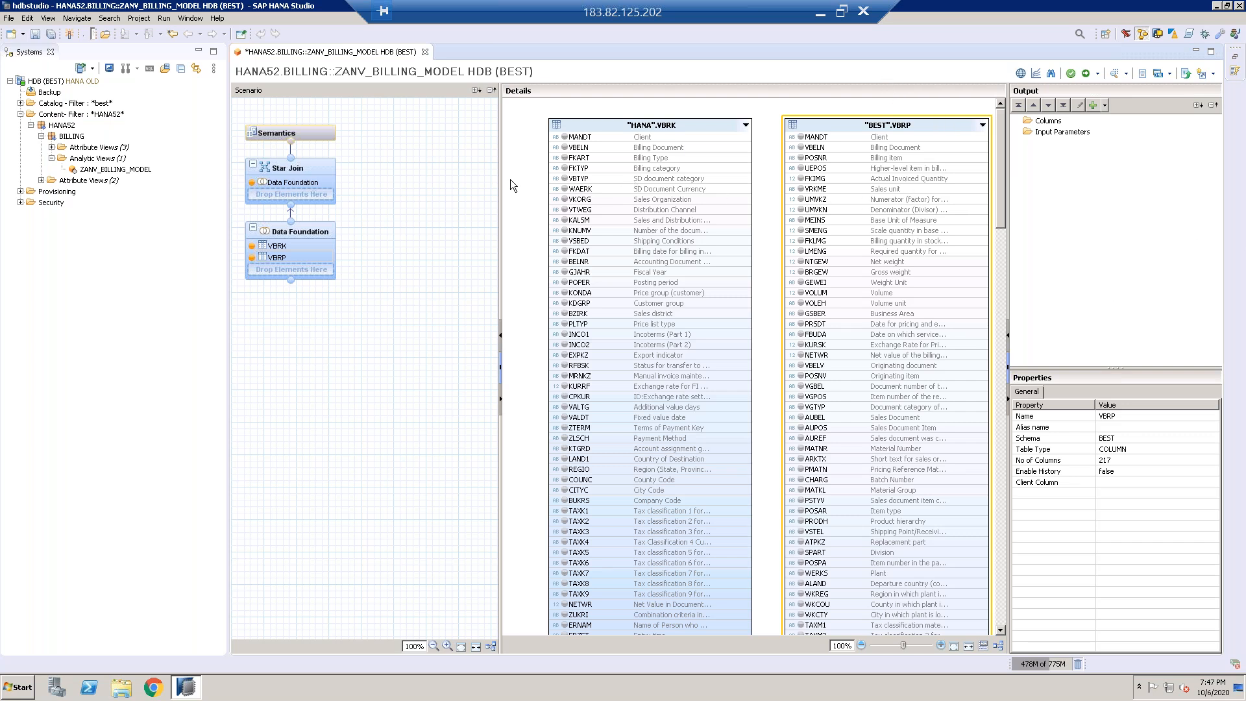
drag(500, 160, 468, 162)
drag(427, 165, 384, 164)
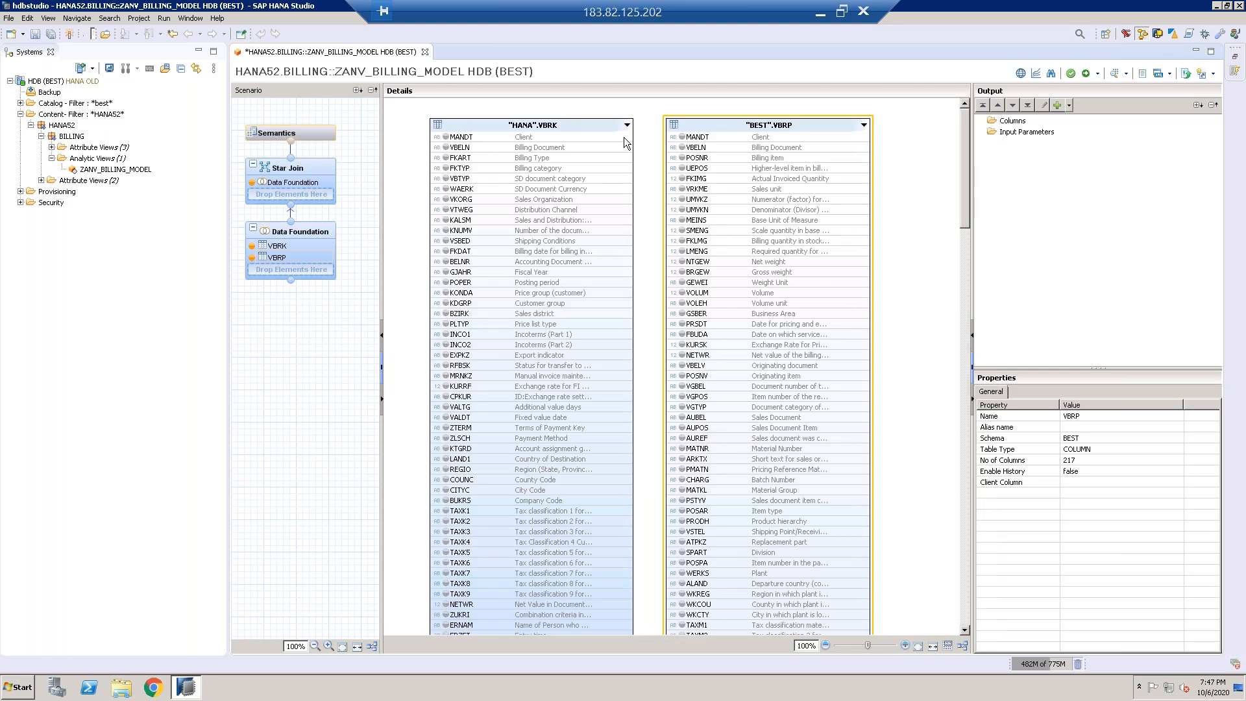
mouse_move(628, 138)
mouse_down()
mouse_move(677, 143)
mouse_move(624, 148)
mouse_move(679, 149)
mouse_up()
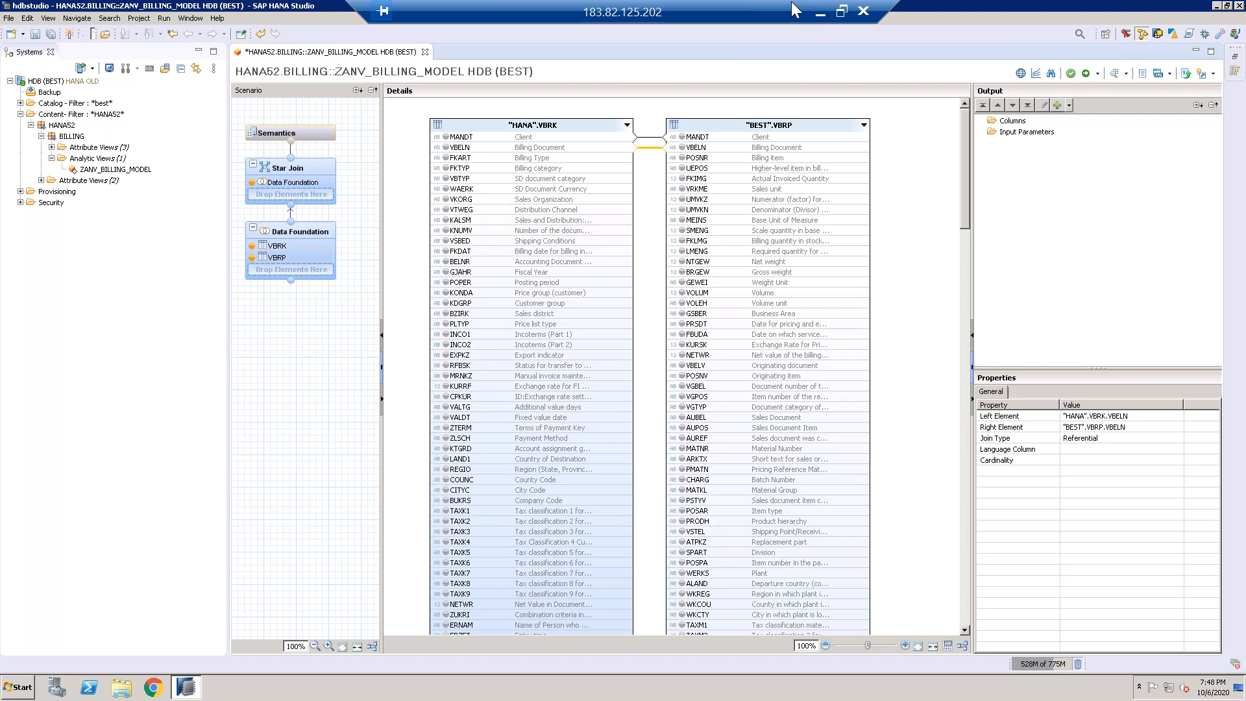
Step: Add the VBRK columns MANDT, VBELN, FKART, FKTYP, VKORG and VTWEG to the data foundation output
click(446, 136)
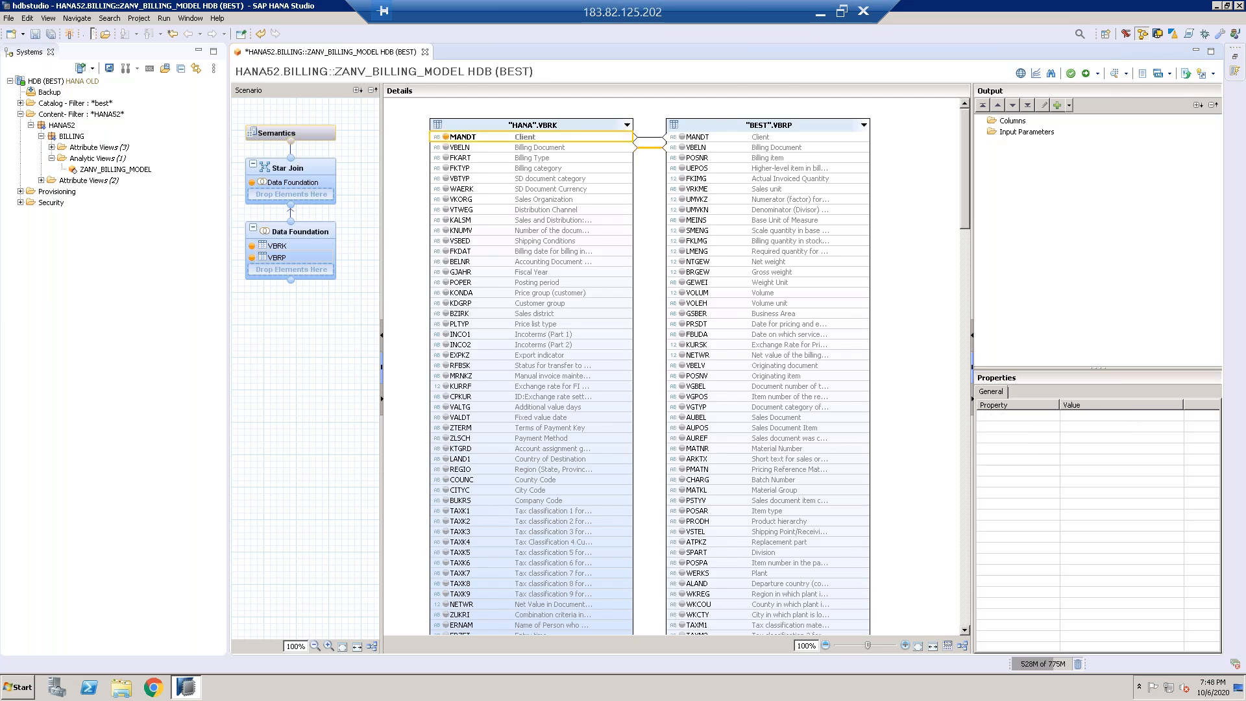
click(446, 147)
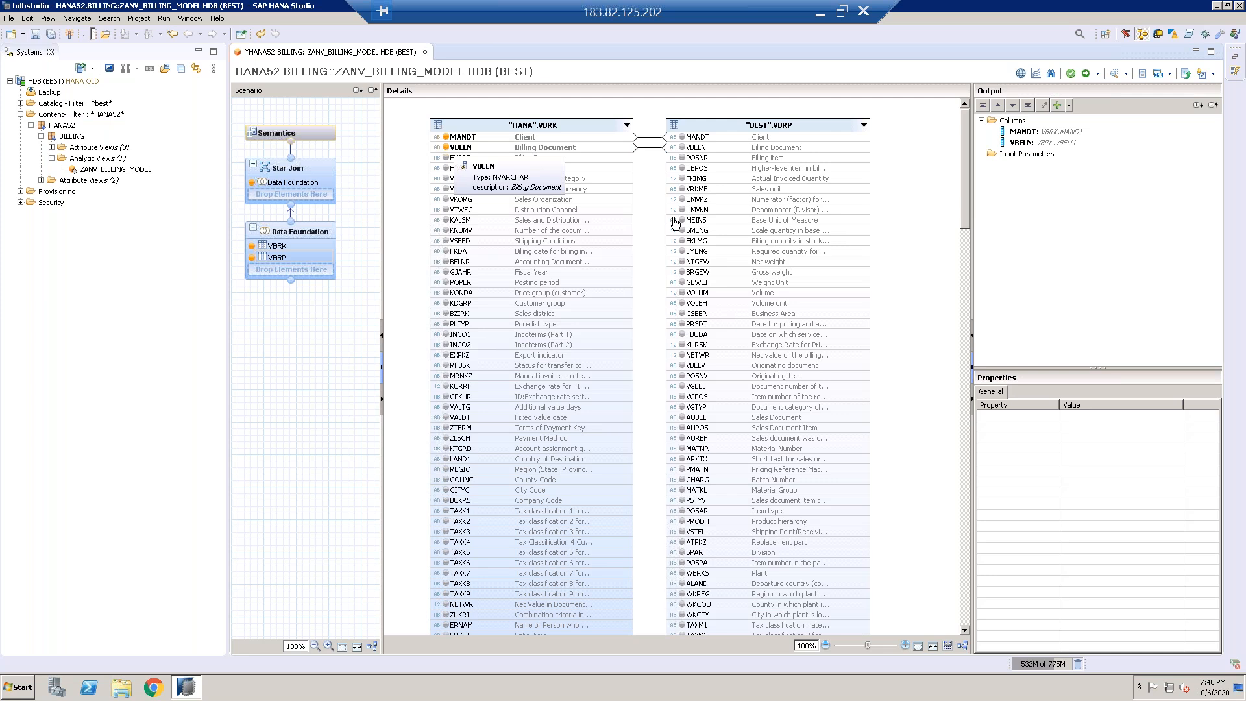
click(653, 211)
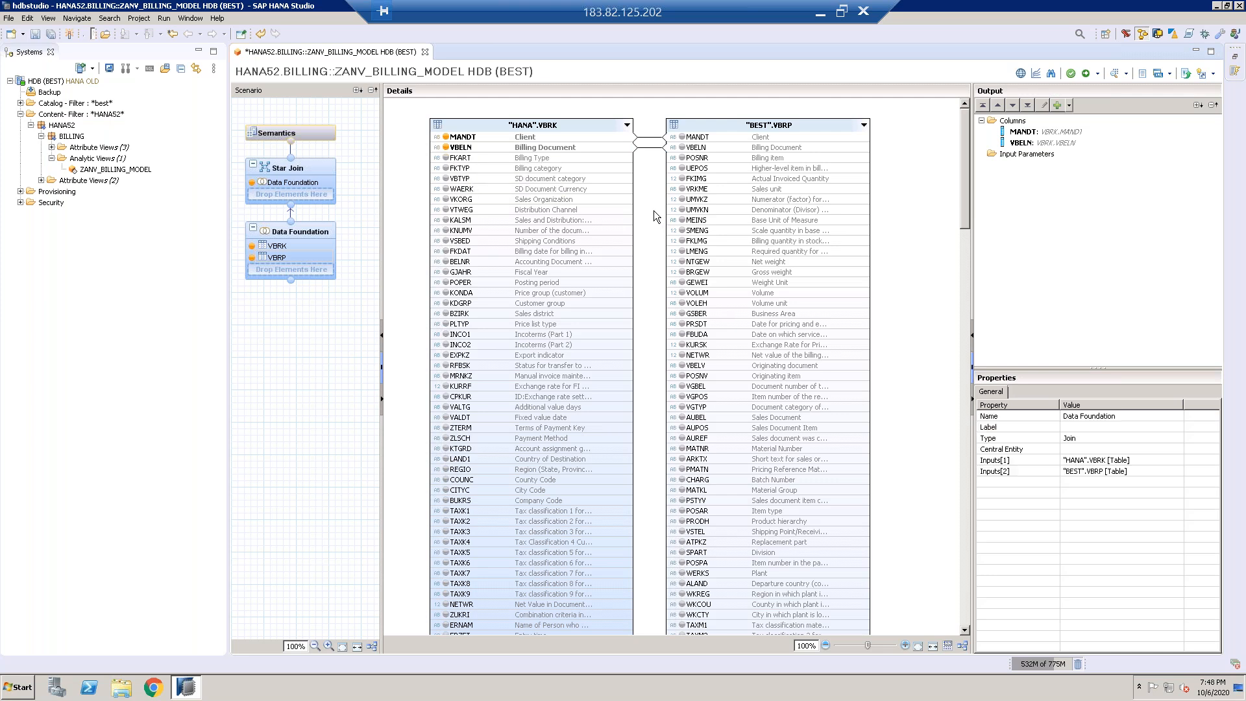
click(446, 158)
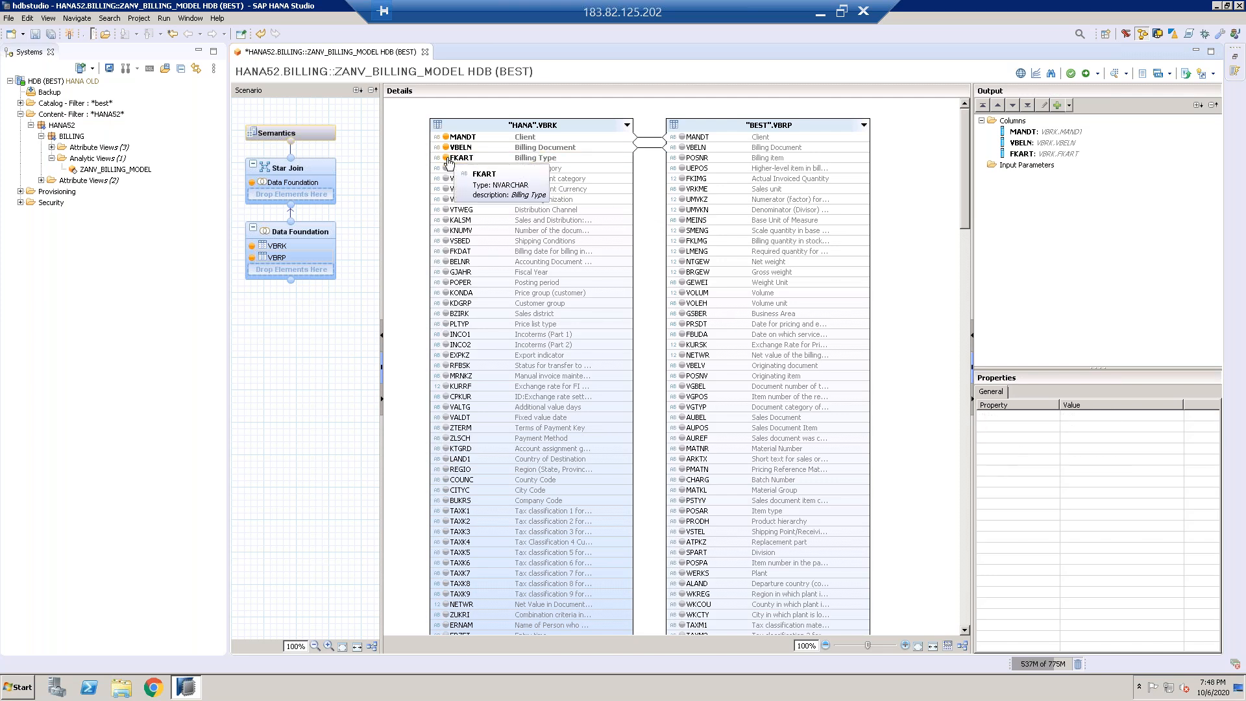
click(446, 168)
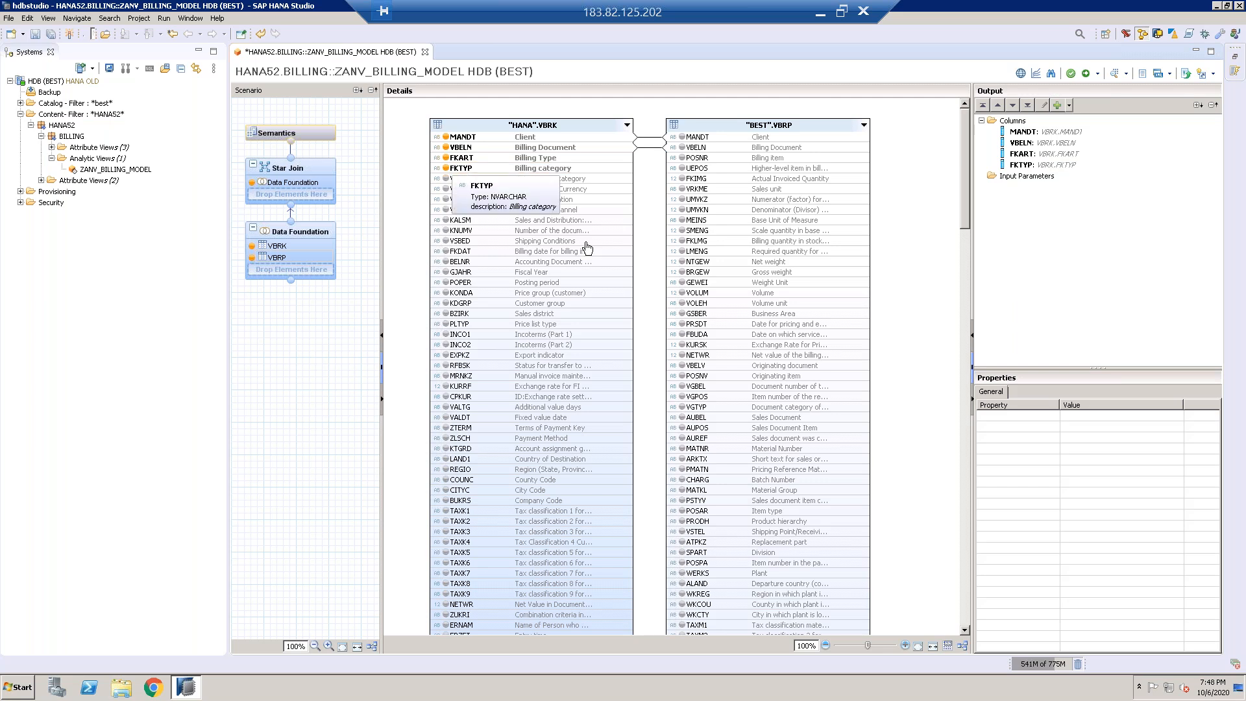
click(625, 209)
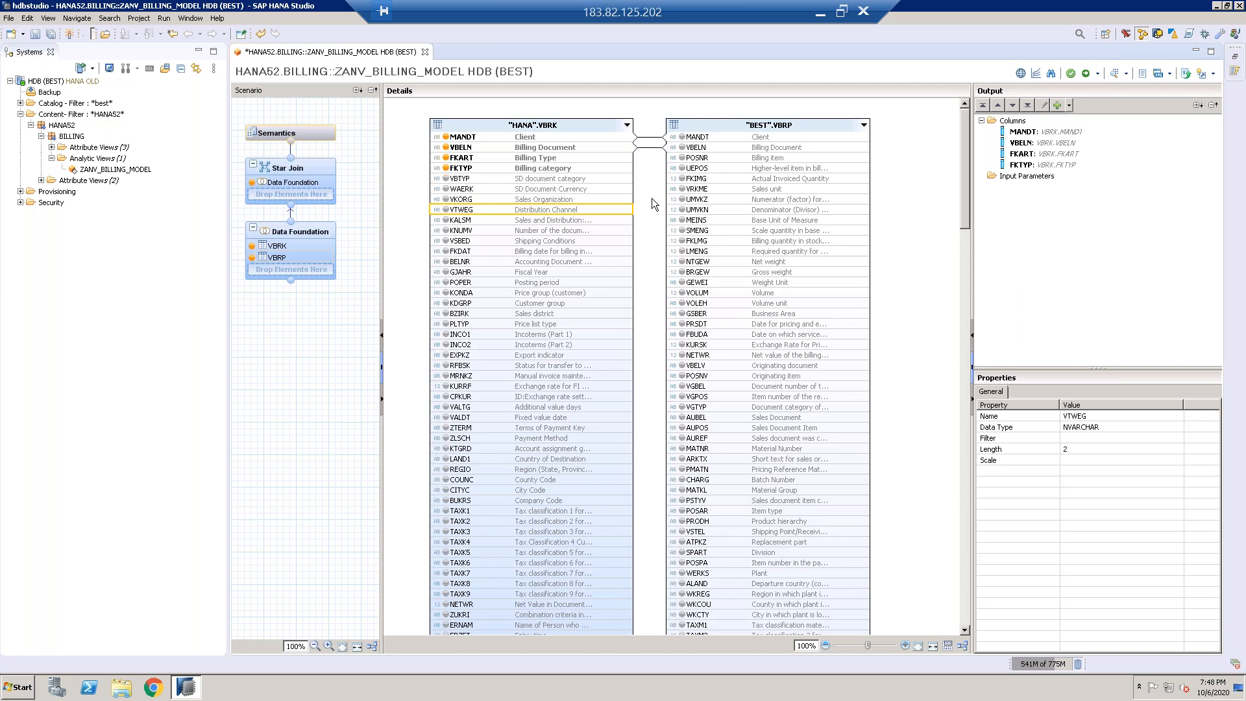
click(446, 199)
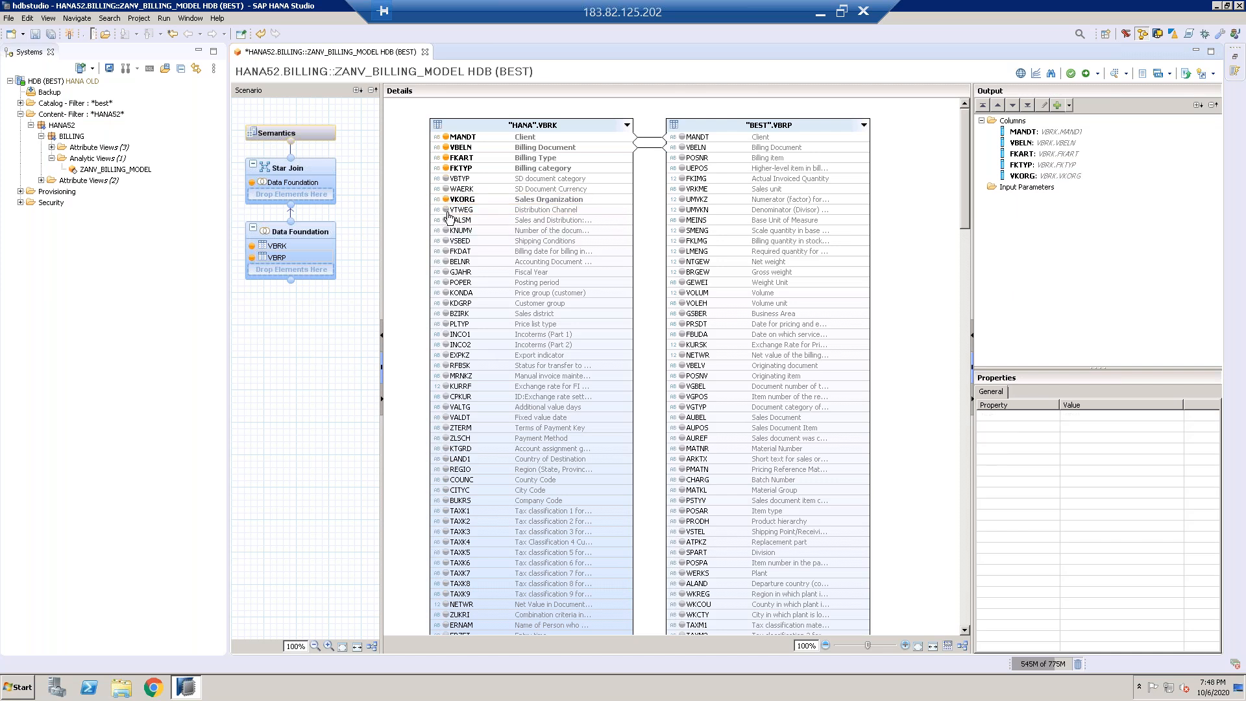
click(446, 210)
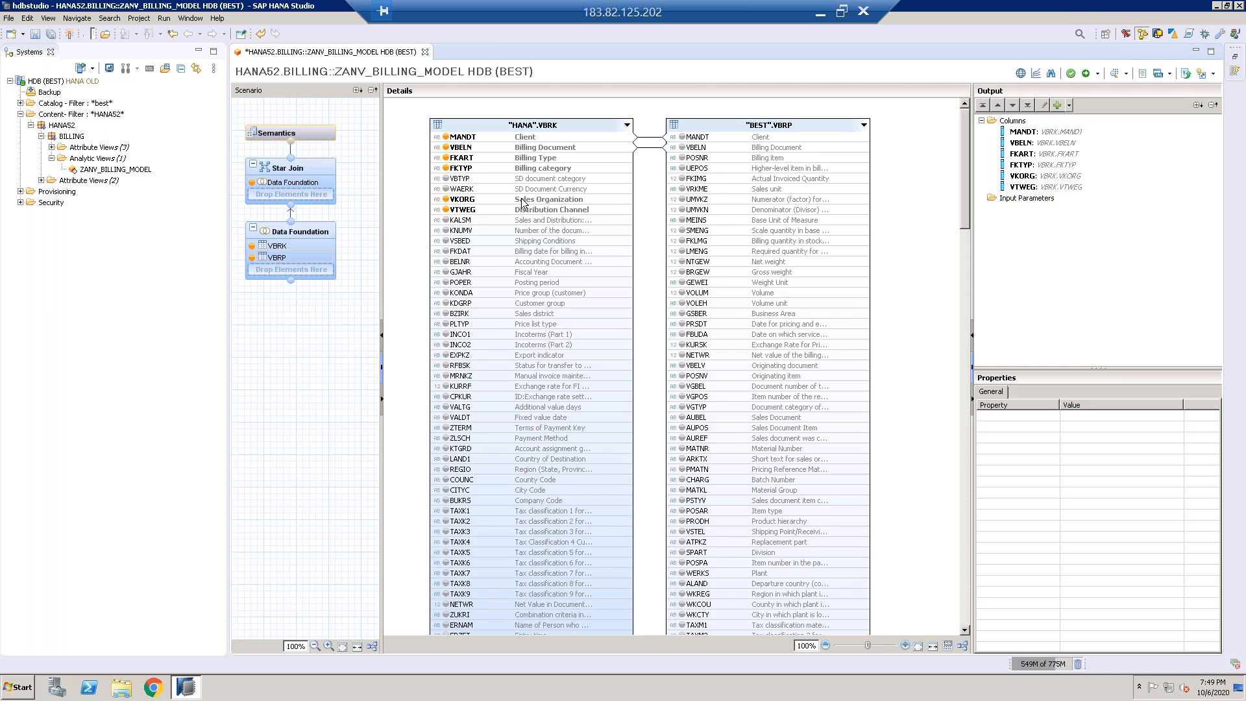
Step: Preview the raw data of the ZATR_SALES_MD attribute view in the BILLING package
click(51, 147)
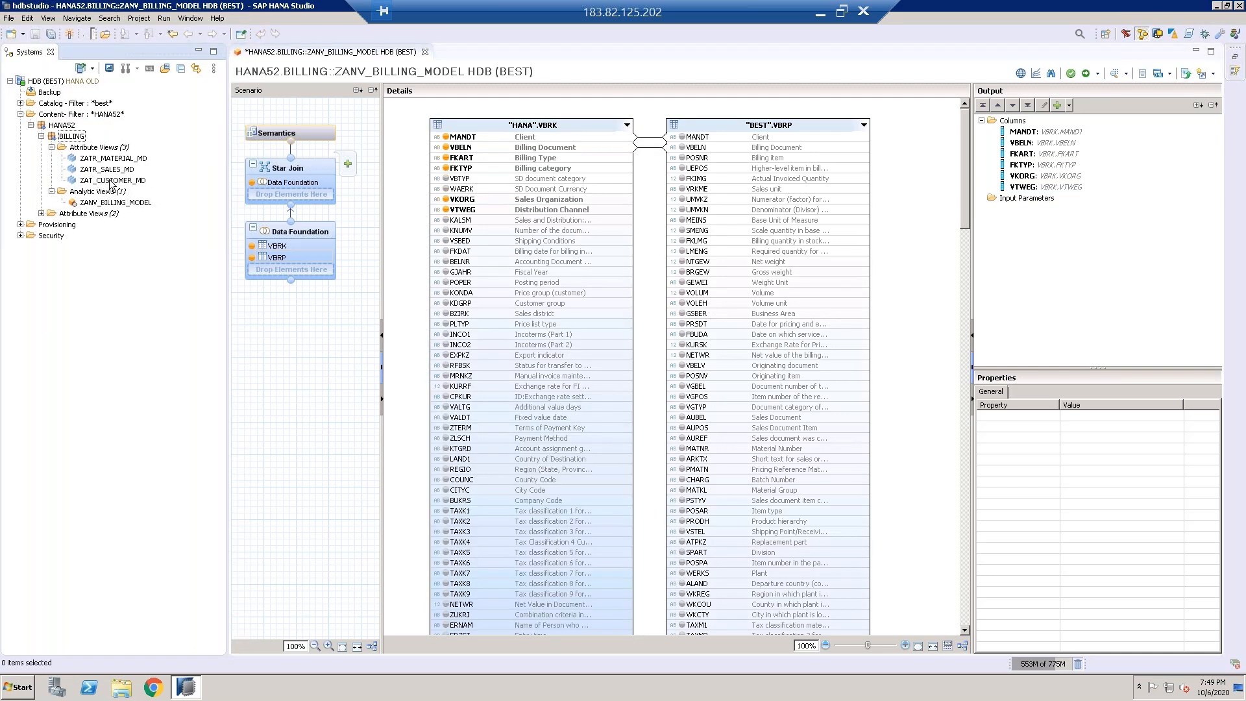
click(119, 171)
right_click(120, 172)
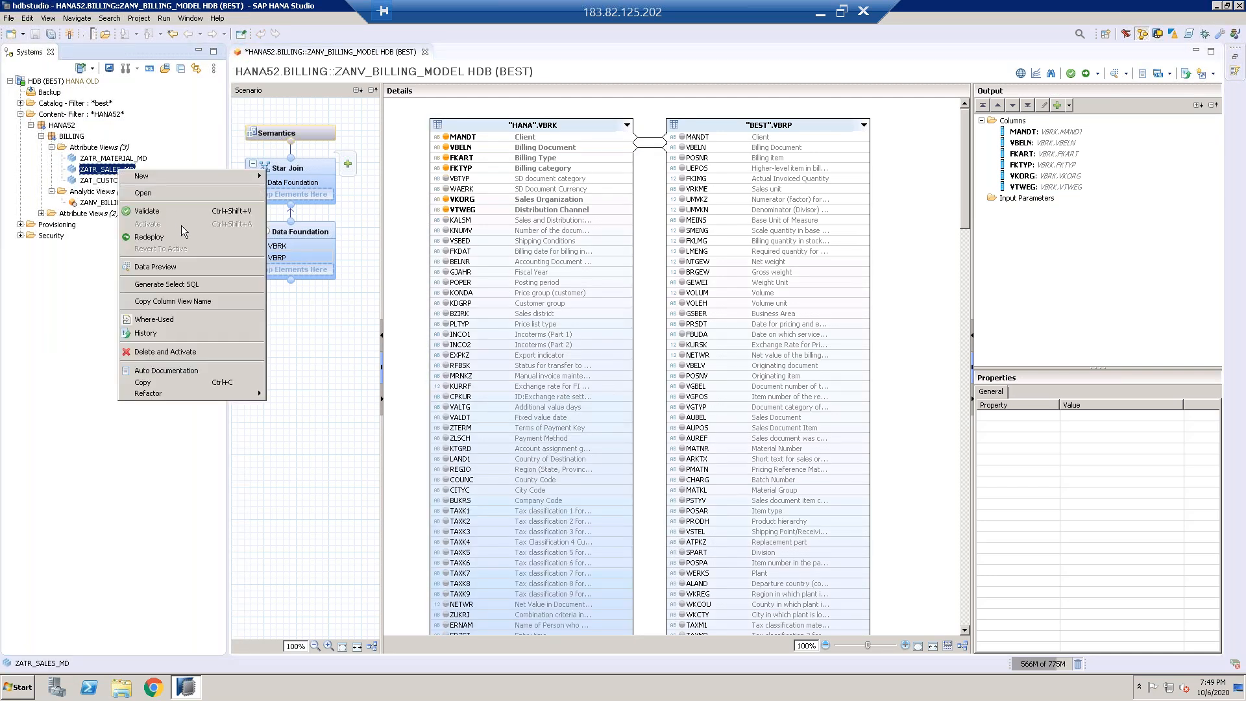
click(169, 267)
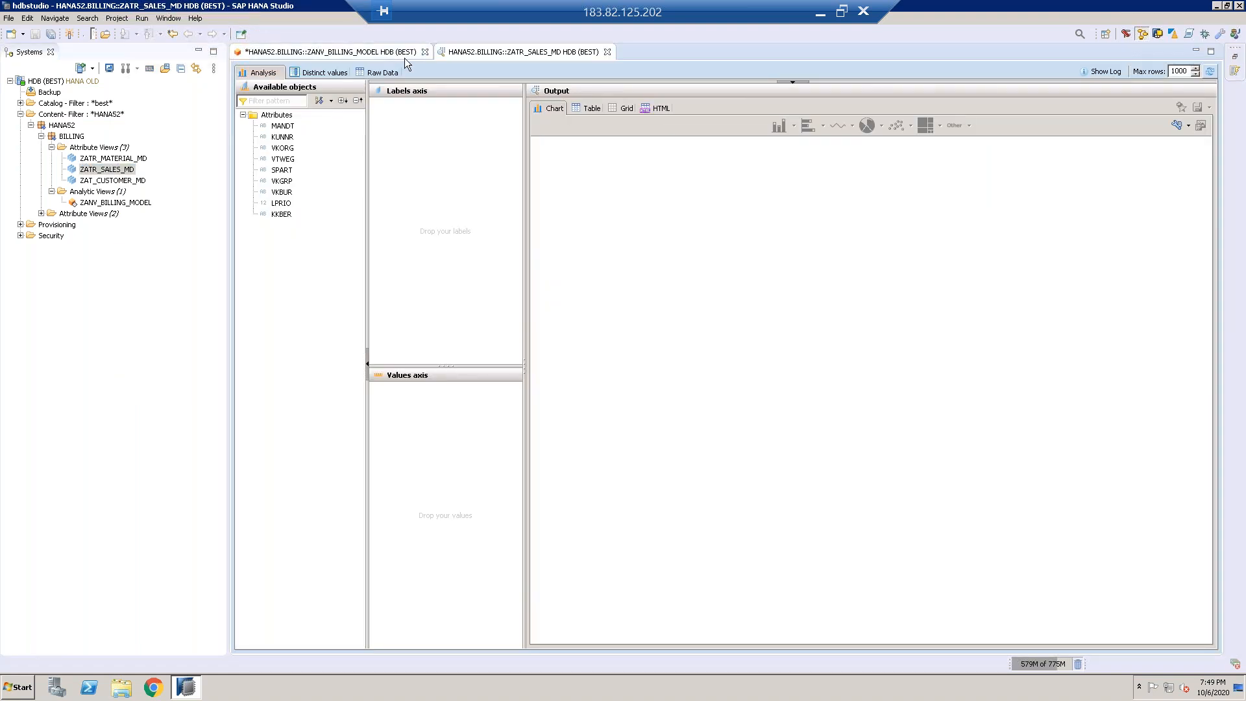
click(389, 73)
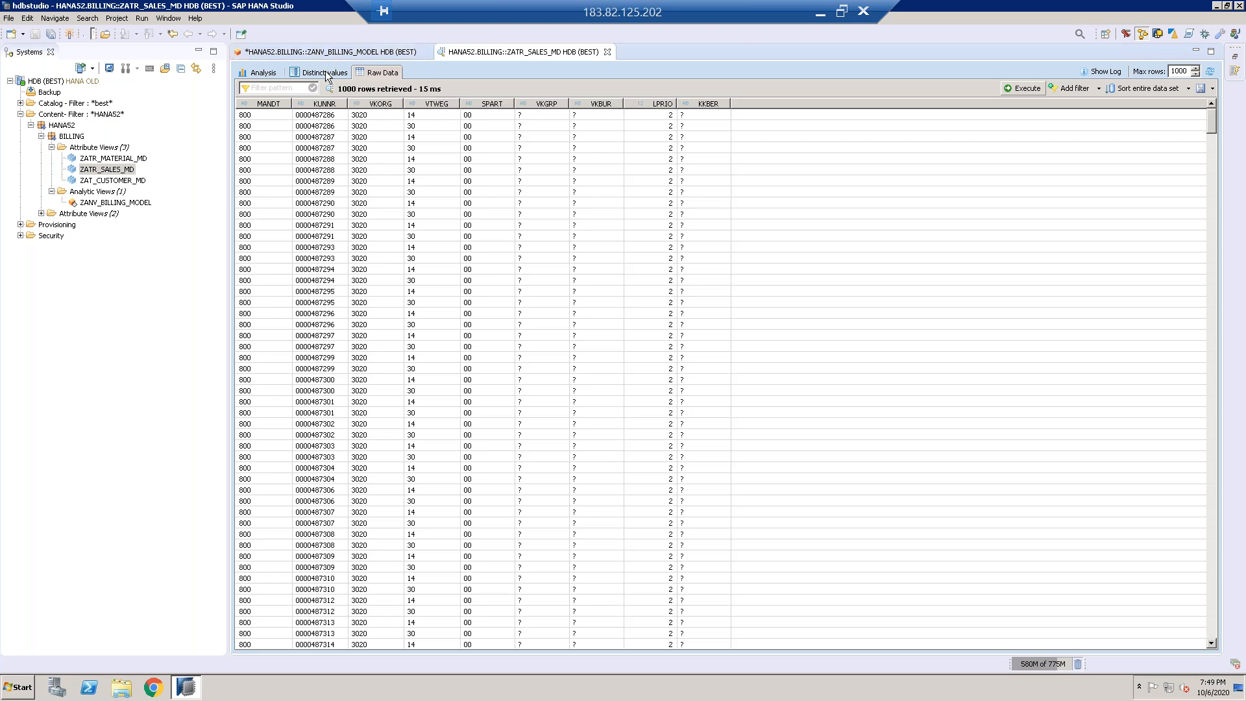
Step: Return to ZANV_BILLING_MODEL and add the VBRK columns FKDAT and KUNAG to the data foundation output
click(348, 52)
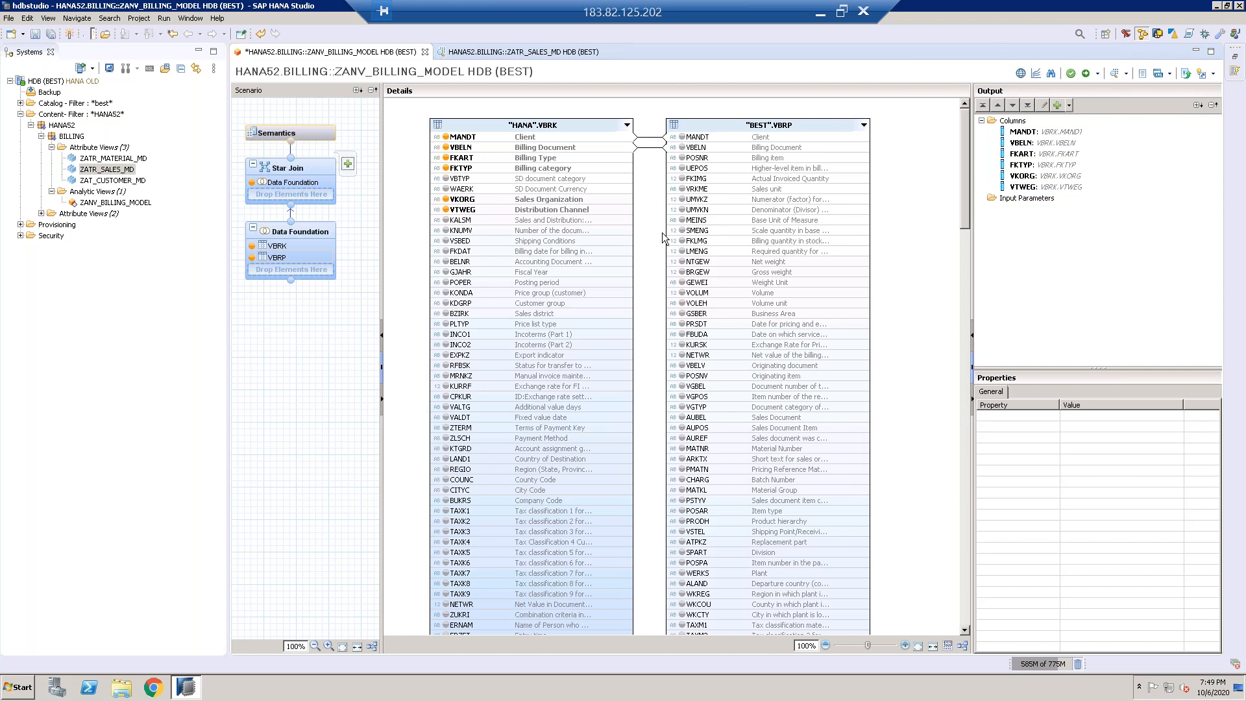
click(446, 252)
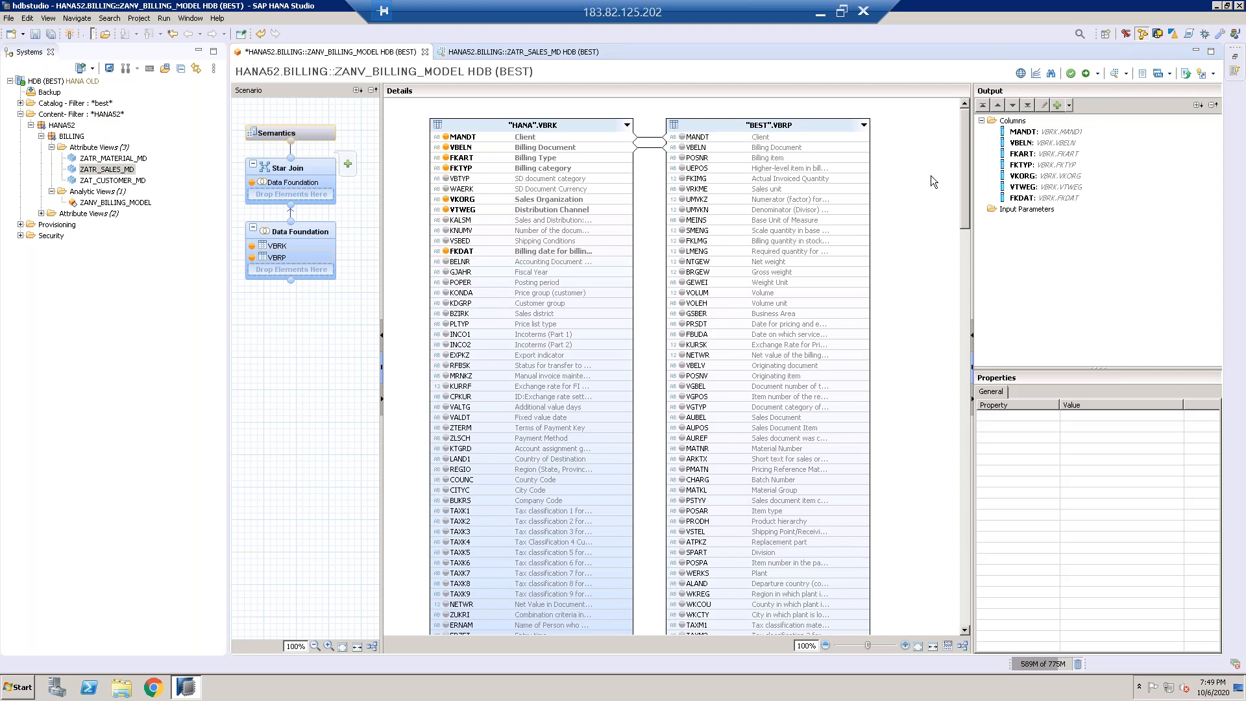
click(841, 12)
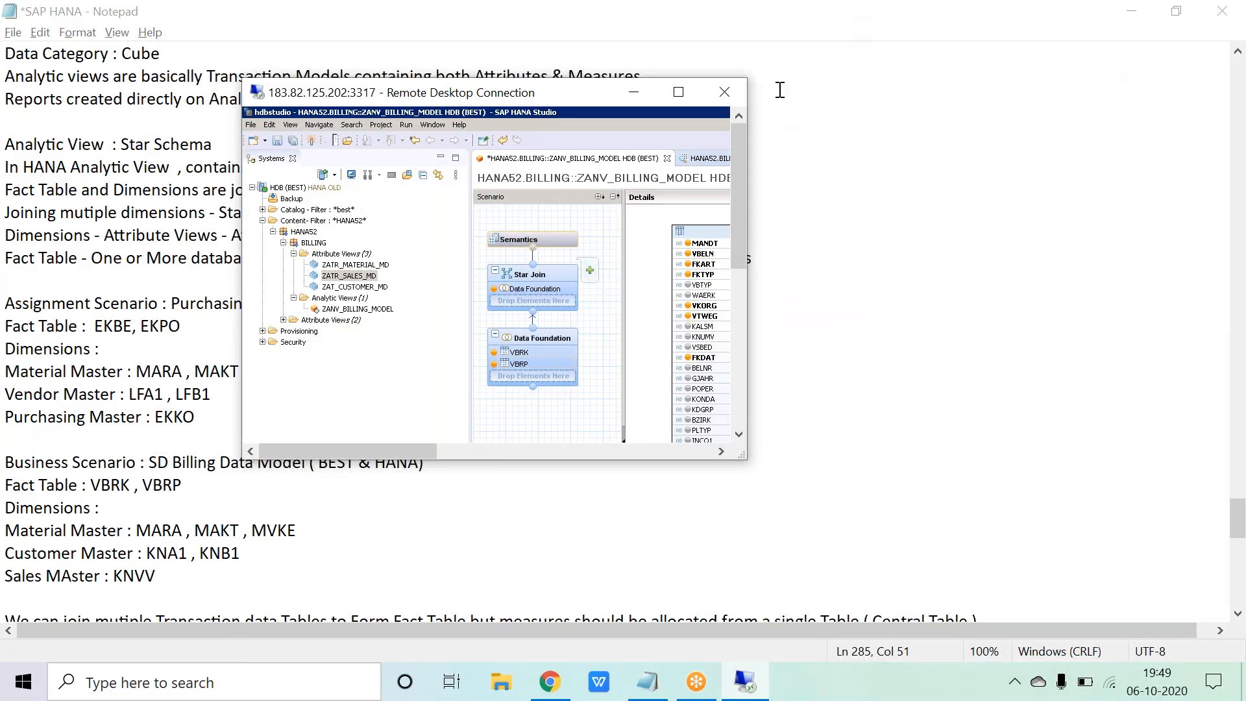
click(675, 95)
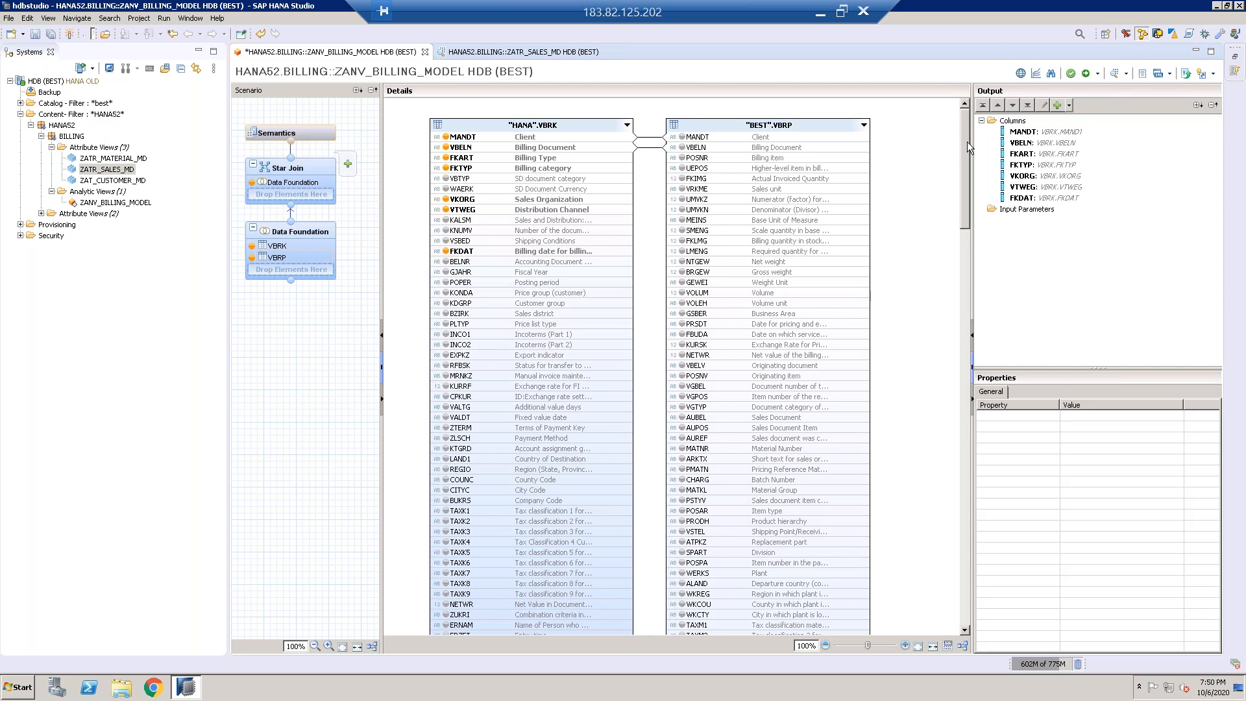
scroll(967, 144, down, 2)
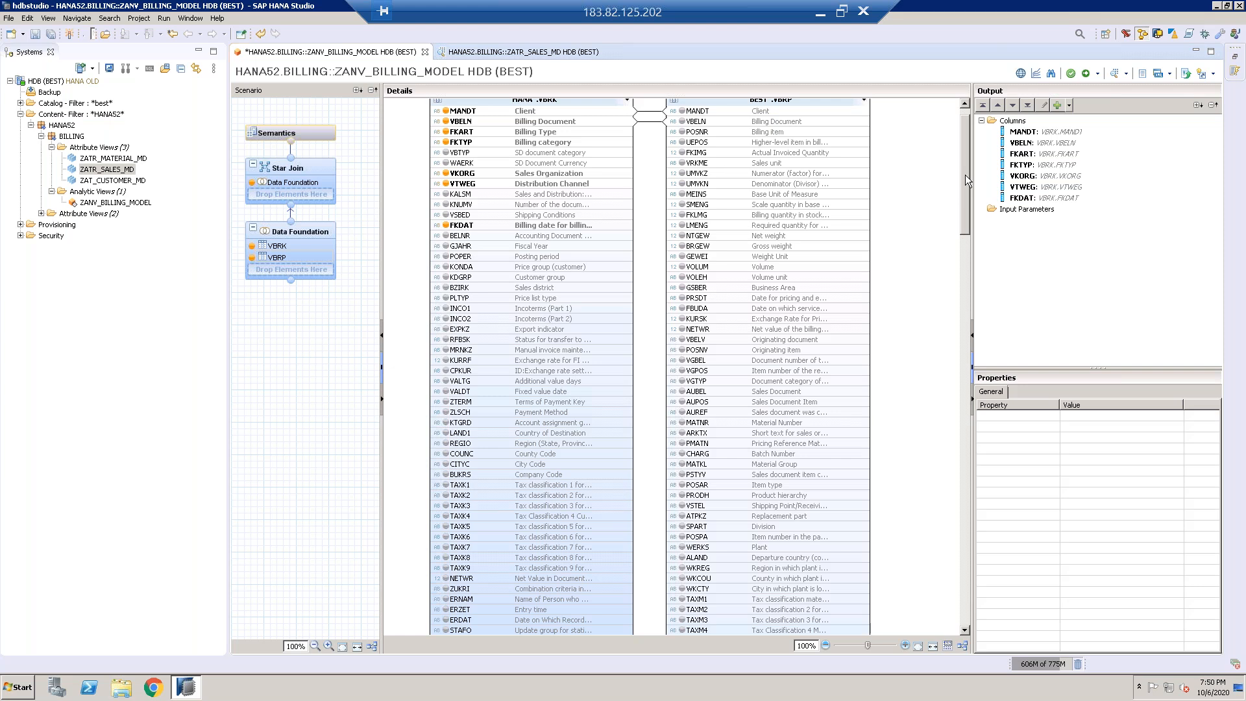
drag(965, 176, 963, 217)
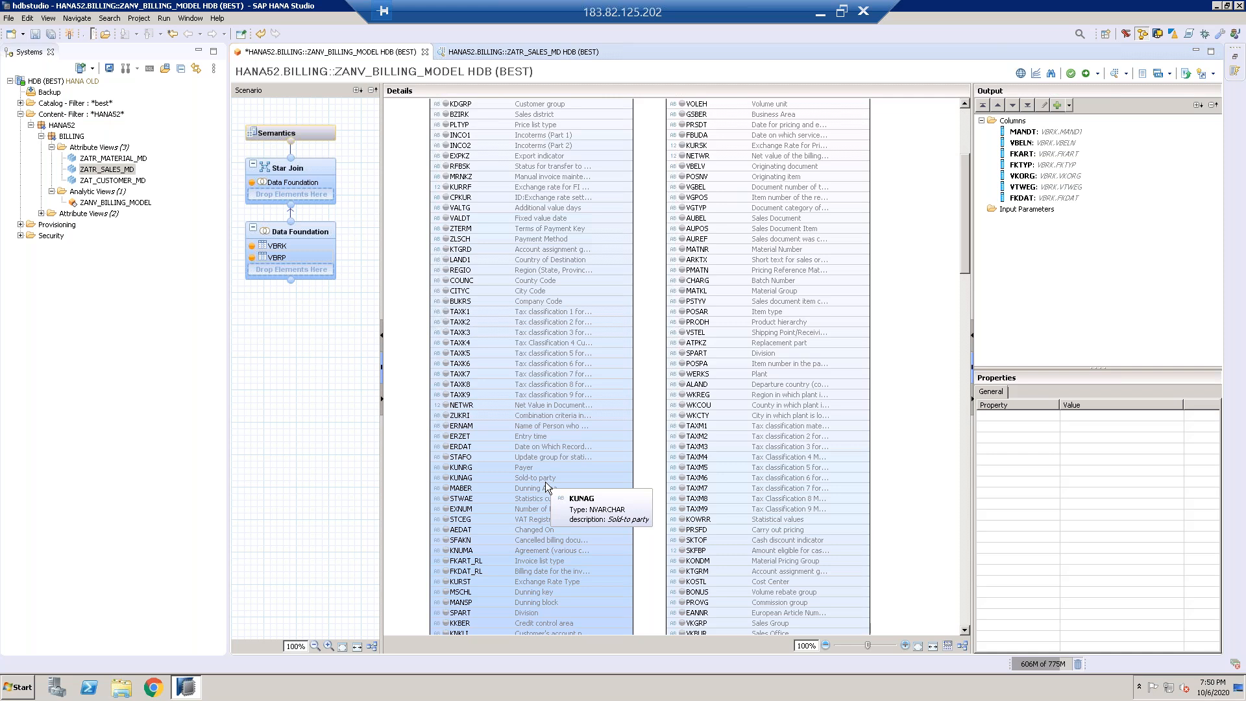
click(447, 479)
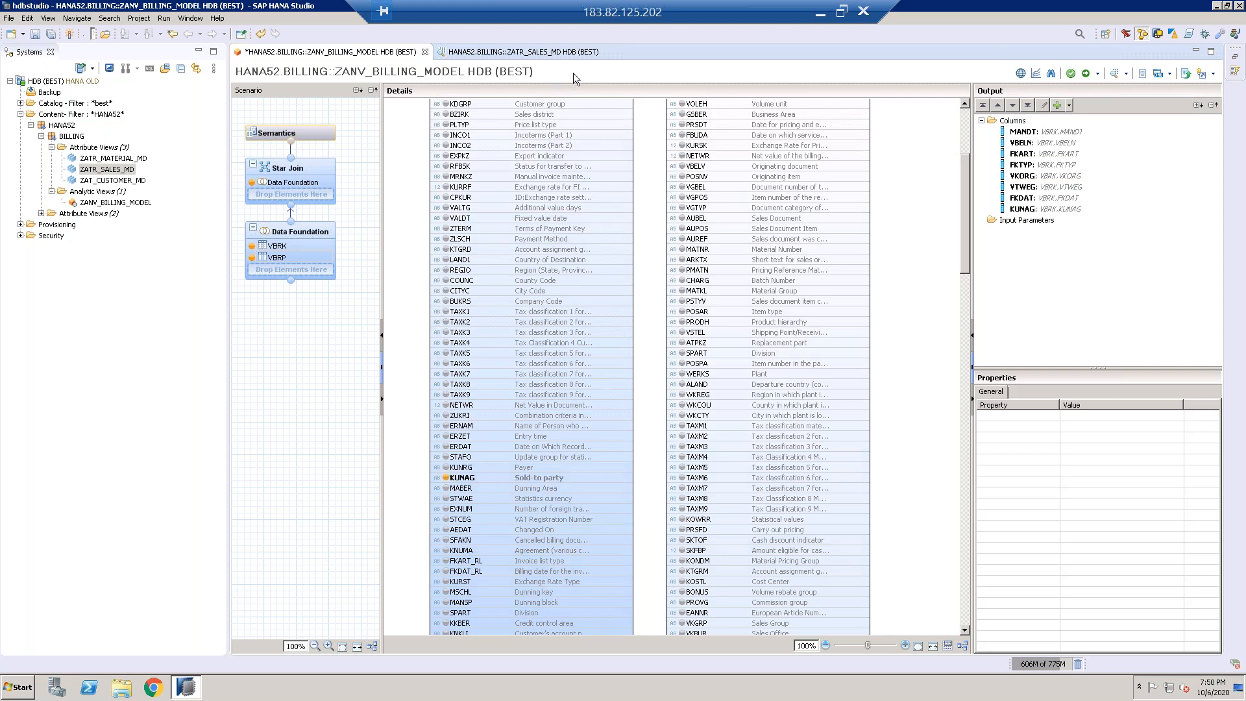
Step: Close the ZATR_SALES_MD preview and open the ZAT_CUSTOMER_MD attribute view to compare its key columns with the billing model's columns
click(607, 52)
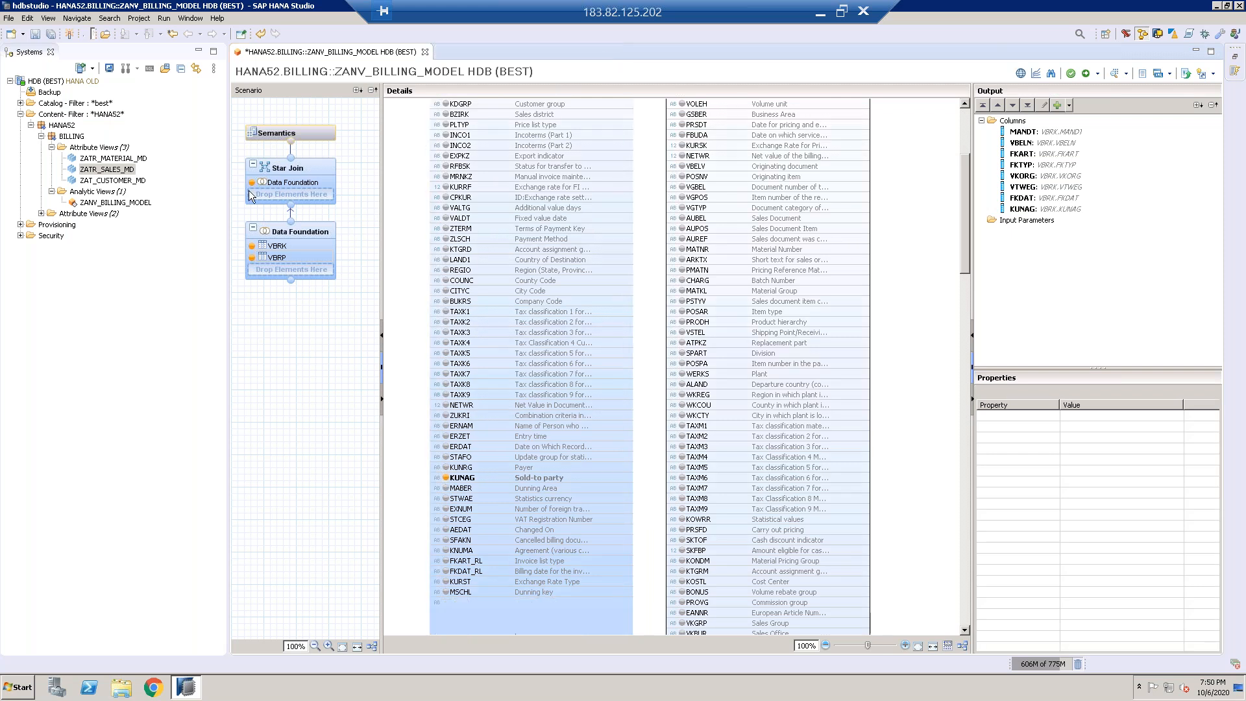
double_click(113, 180)
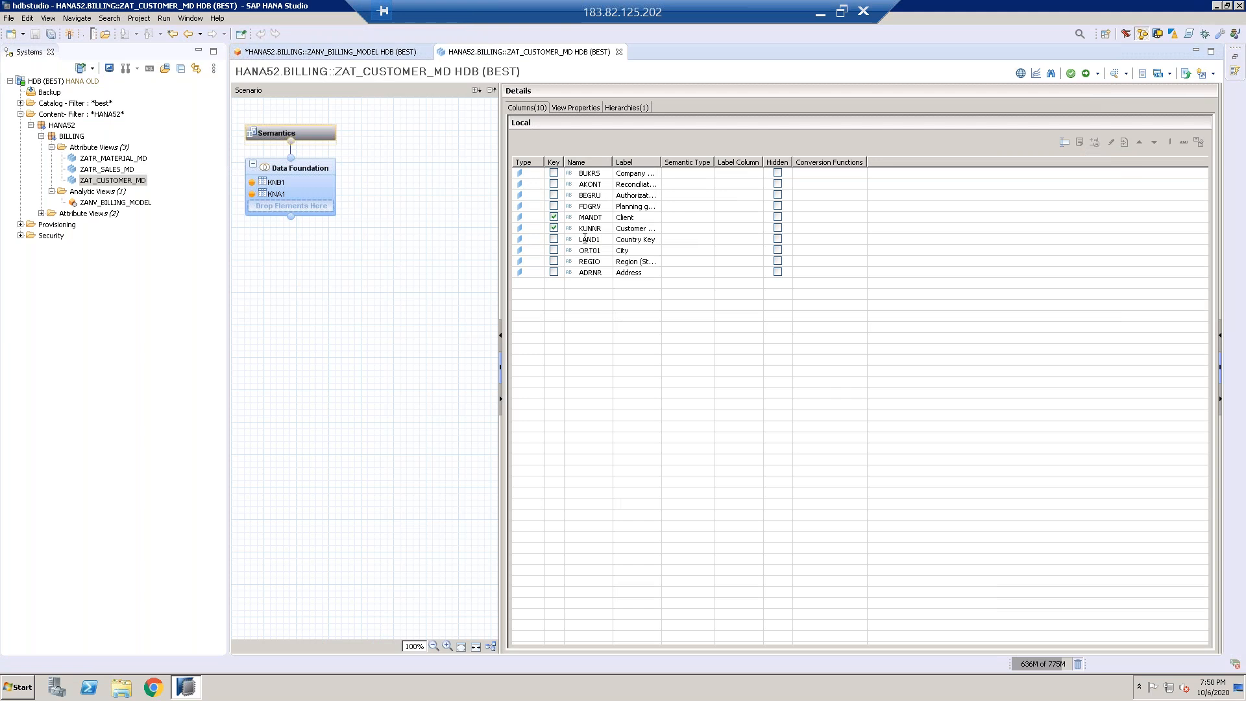
click(393, 53)
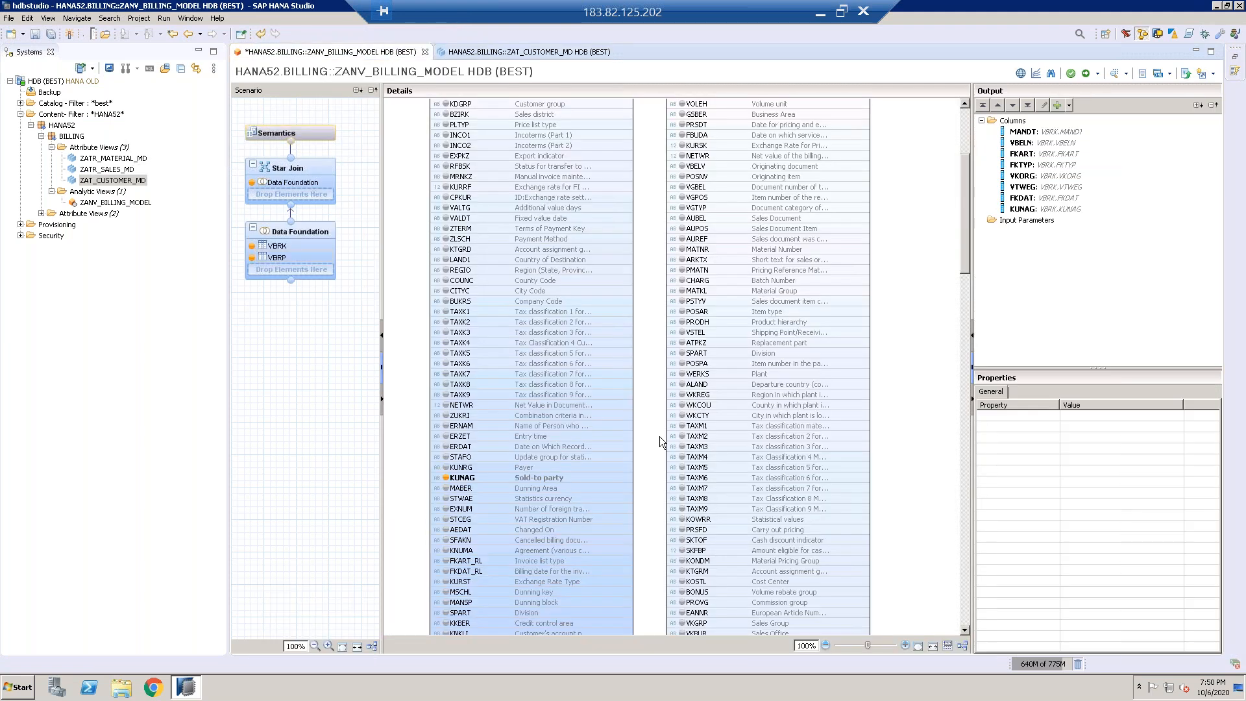
click(497, 51)
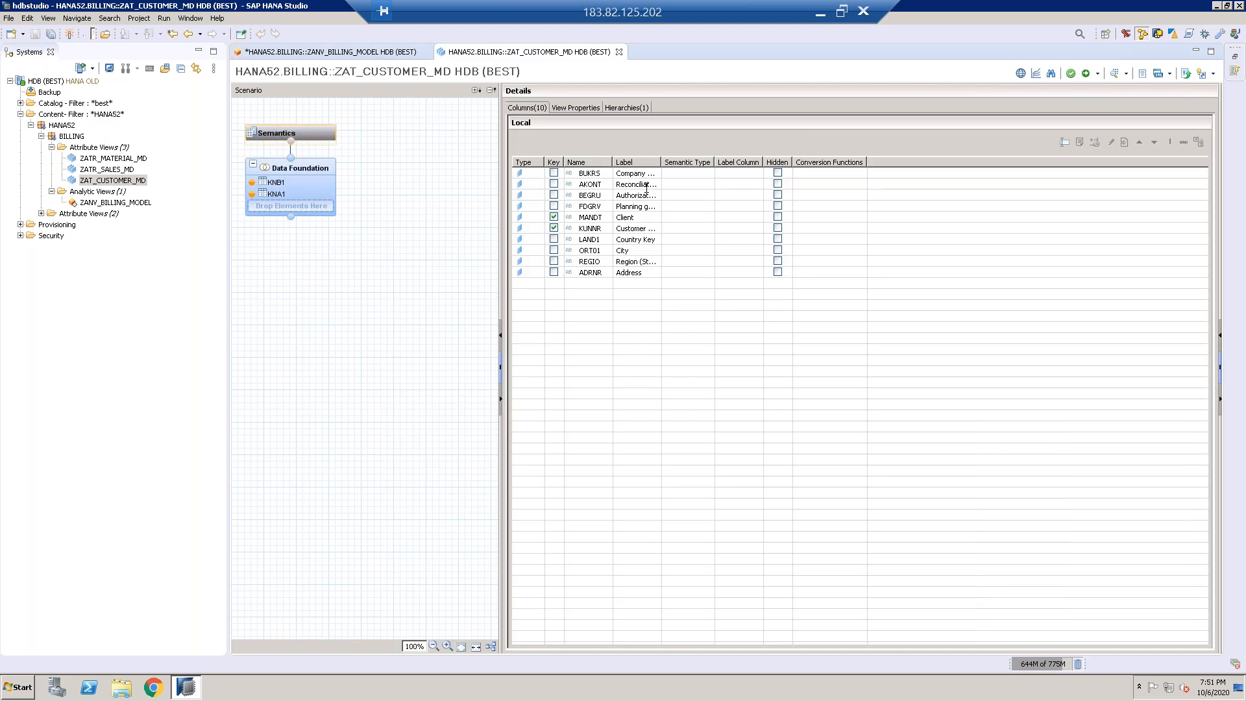
Step: Return to the ZANV_BILLING_MODEL view and add the VBRK division field SPART to the data foundation output
drag(662, 162, 707, 171)
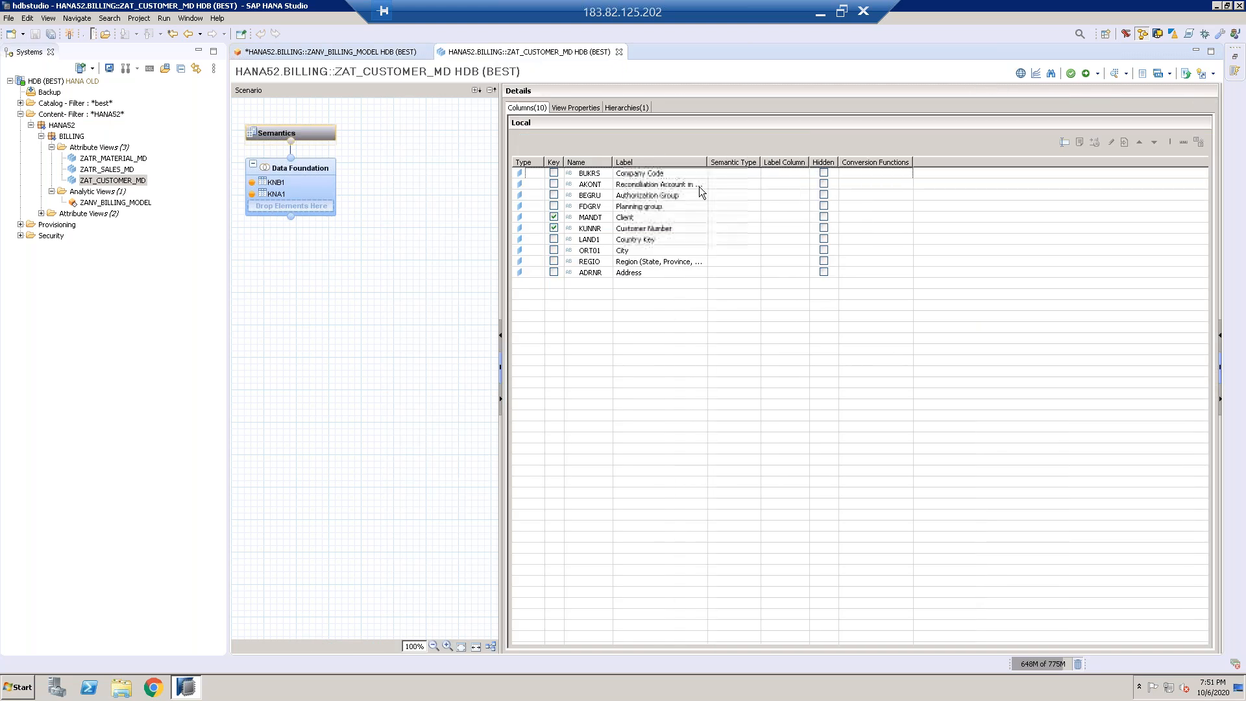
click(372, 52)
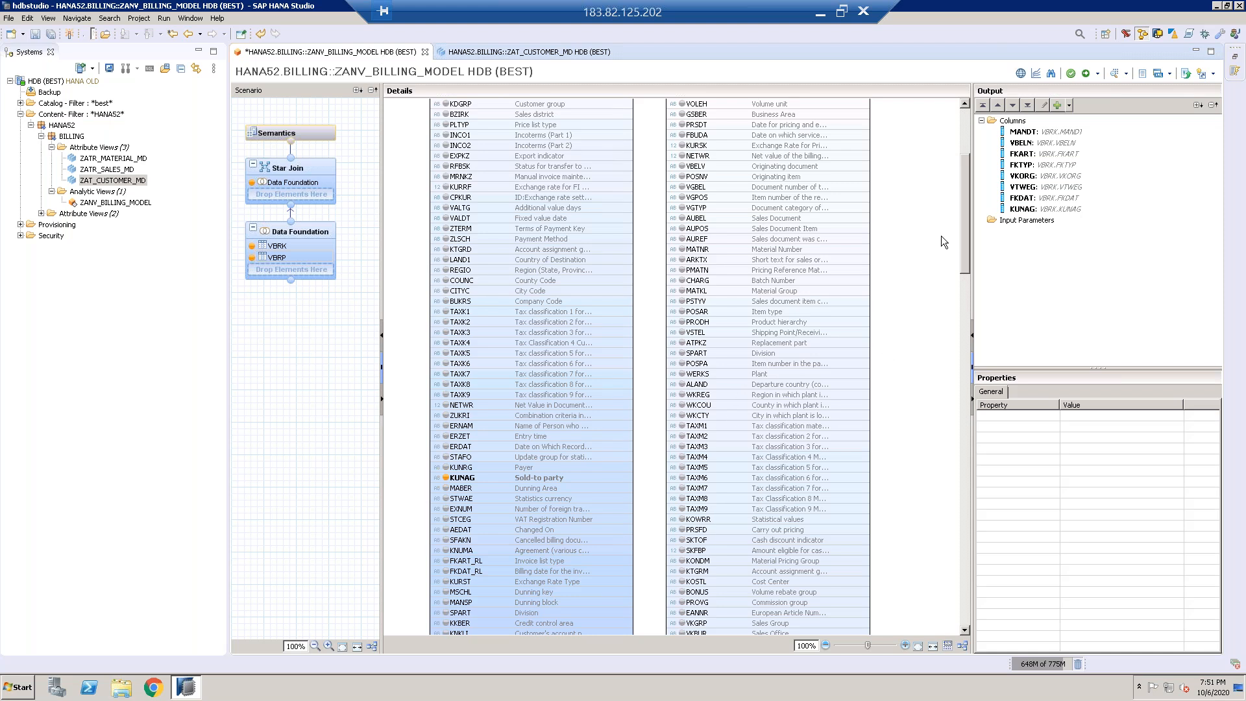
drag(963, 217, 964, 257)
click(444, 491)
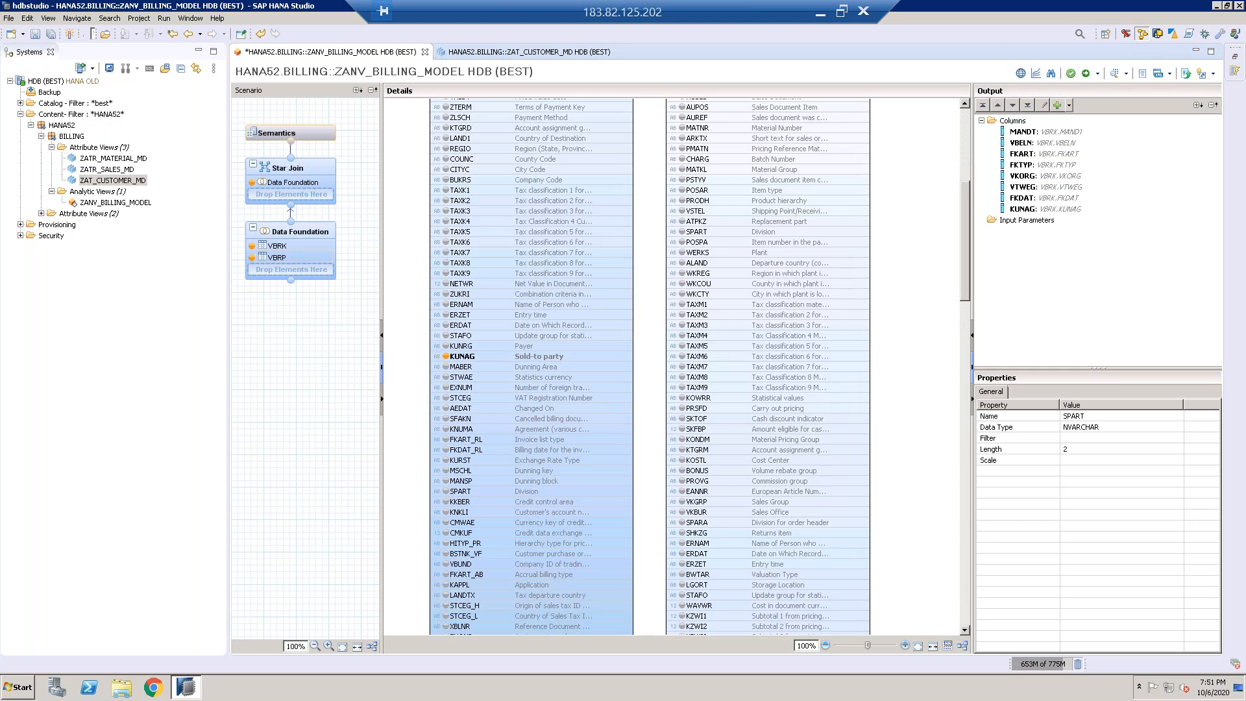
right_click(447, 491)
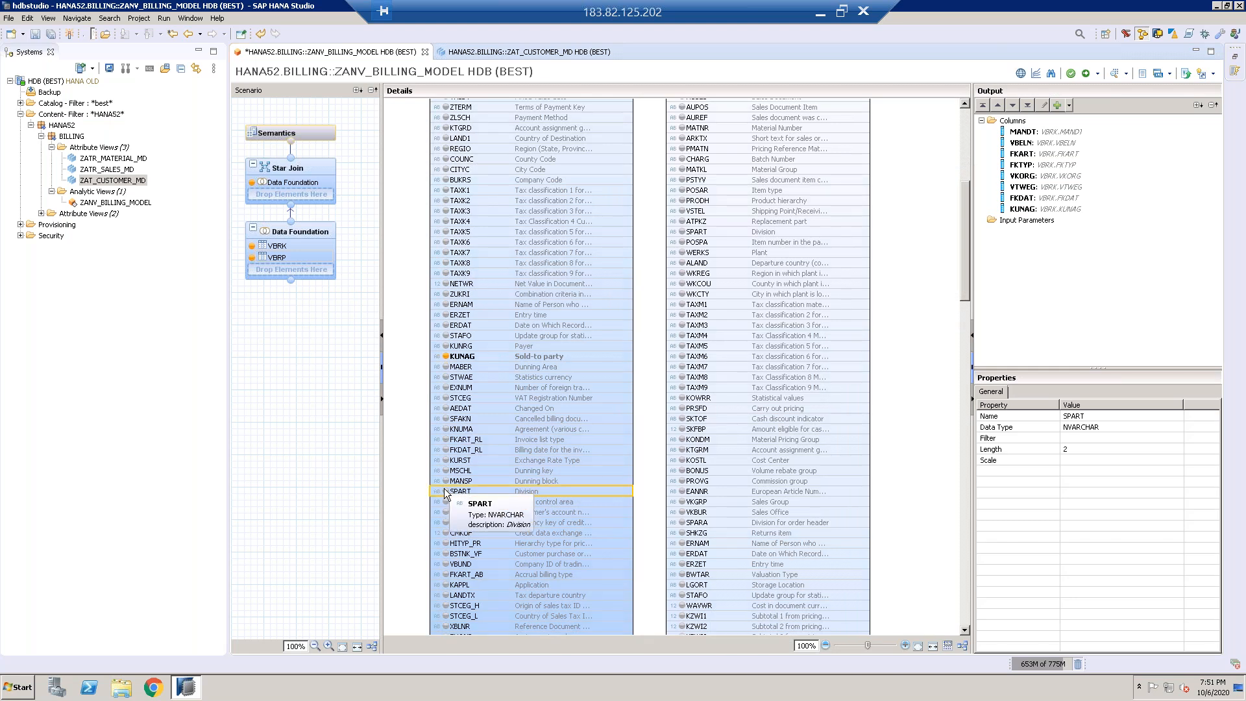
click(462, 498)
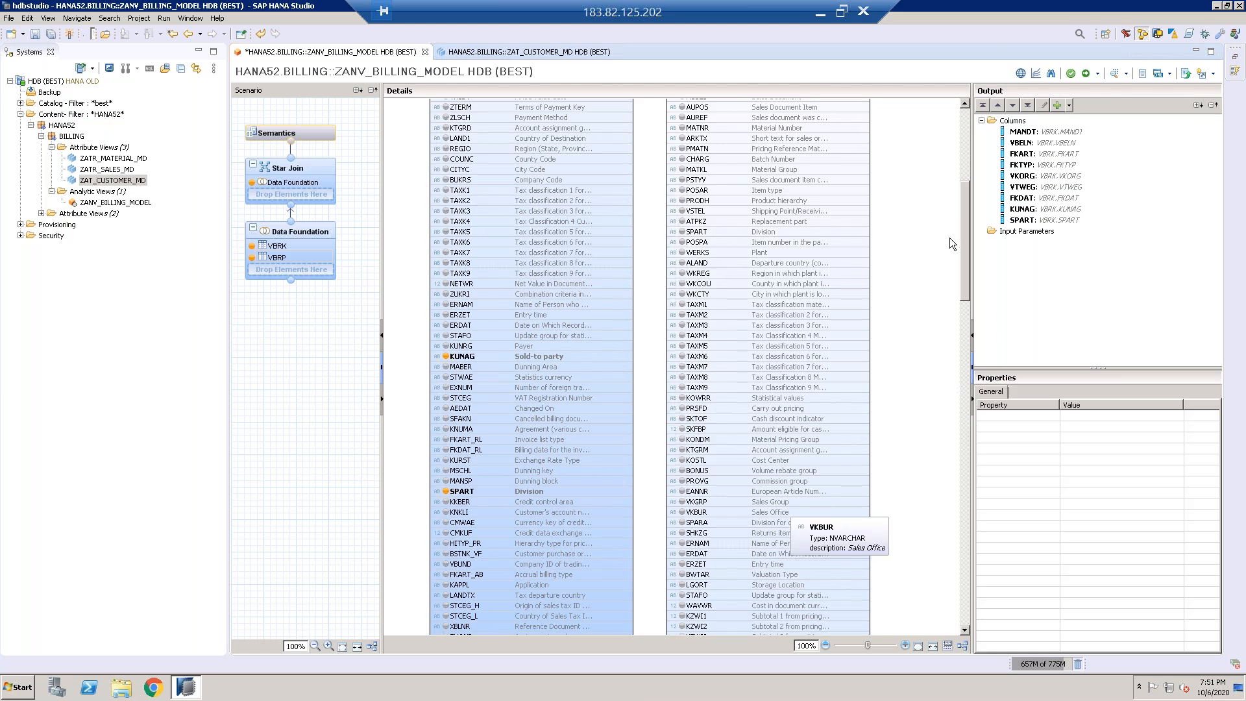
Step: Add the billing item field POSNR from VBRP and the document currency field WAERK from VBRK to the output
scroll(970, 130, up, 10)
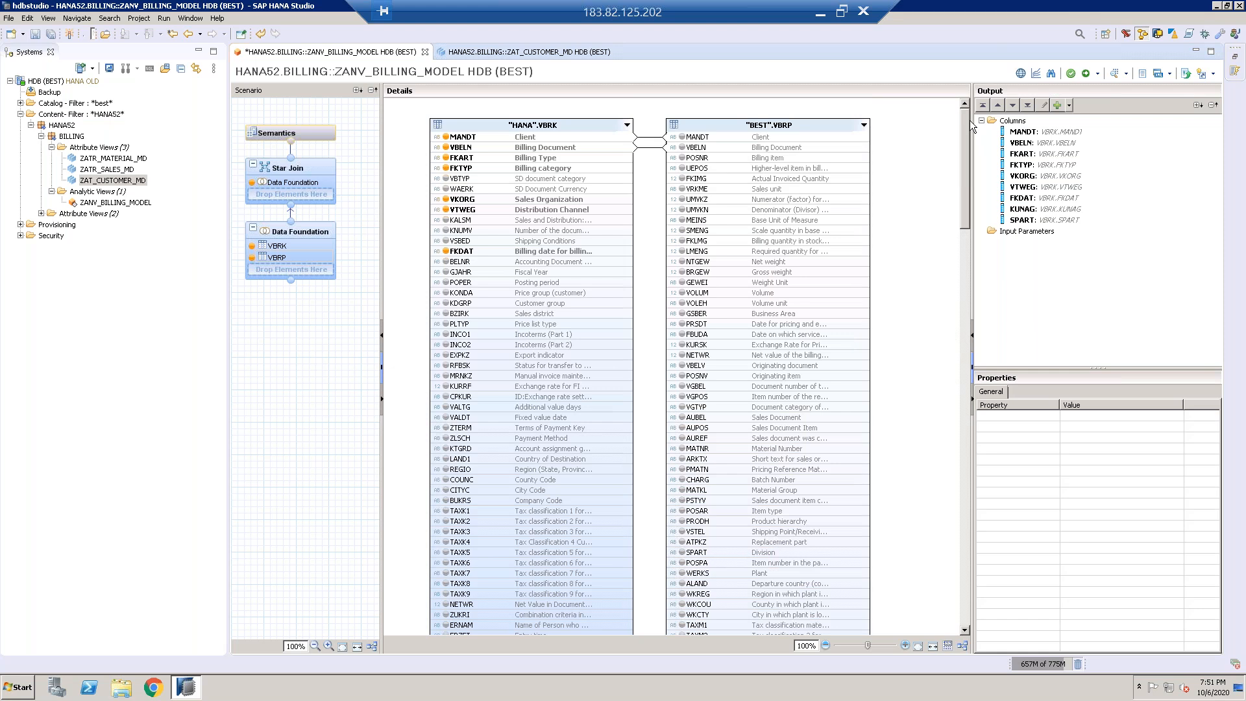
click(684, 159)
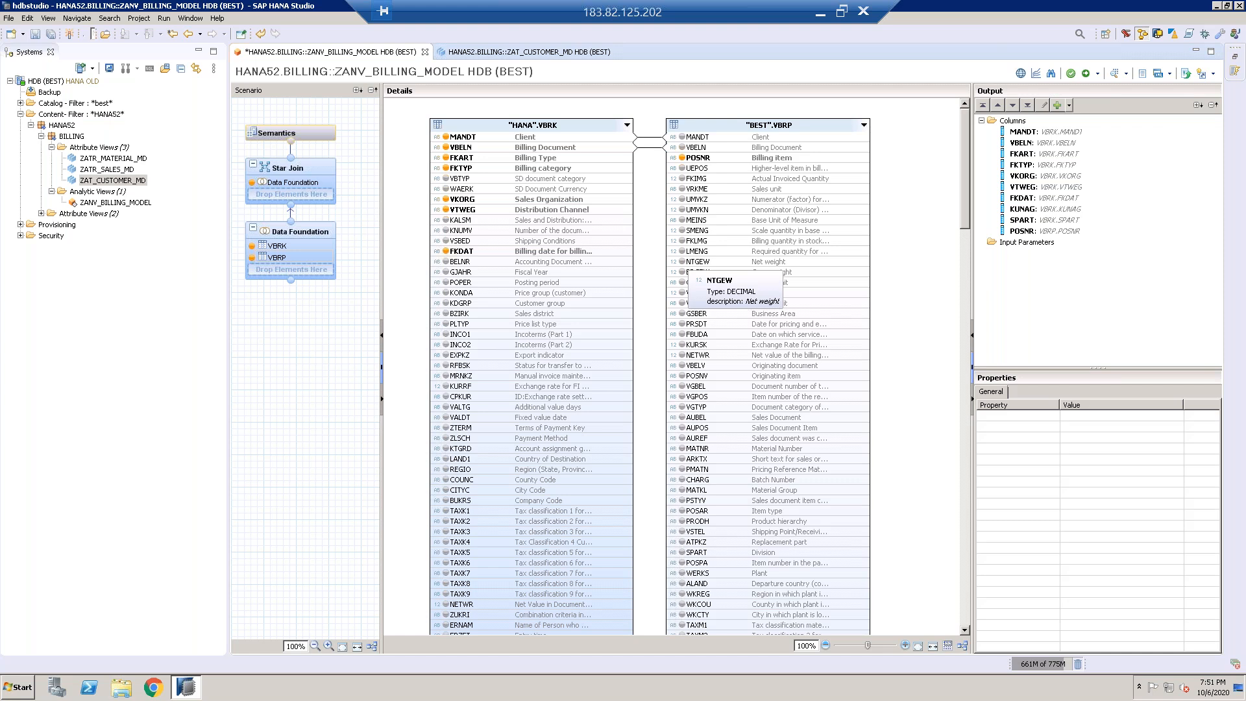
click(446, 188)
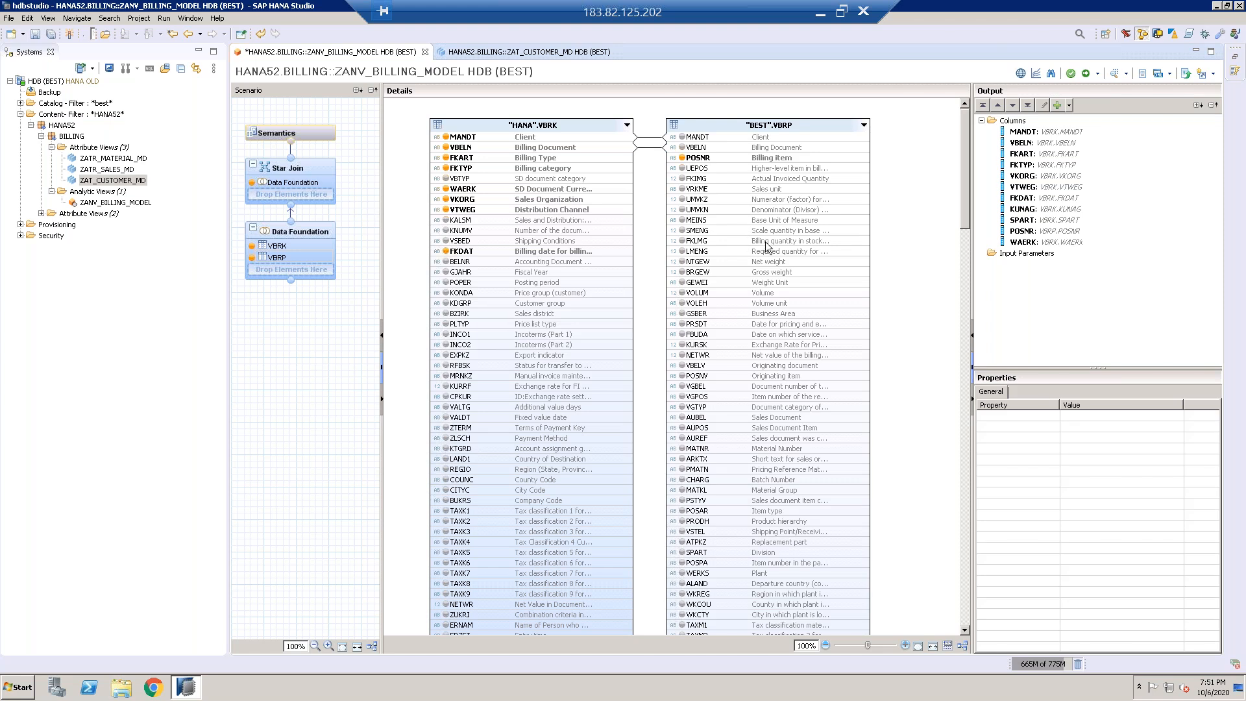
Step: Add the VBRP quantity, weight and unit fields FKLMG, NTGEW, BRGEW, GEWEI and VRKME to the output columns
mouse_move(766, 247)
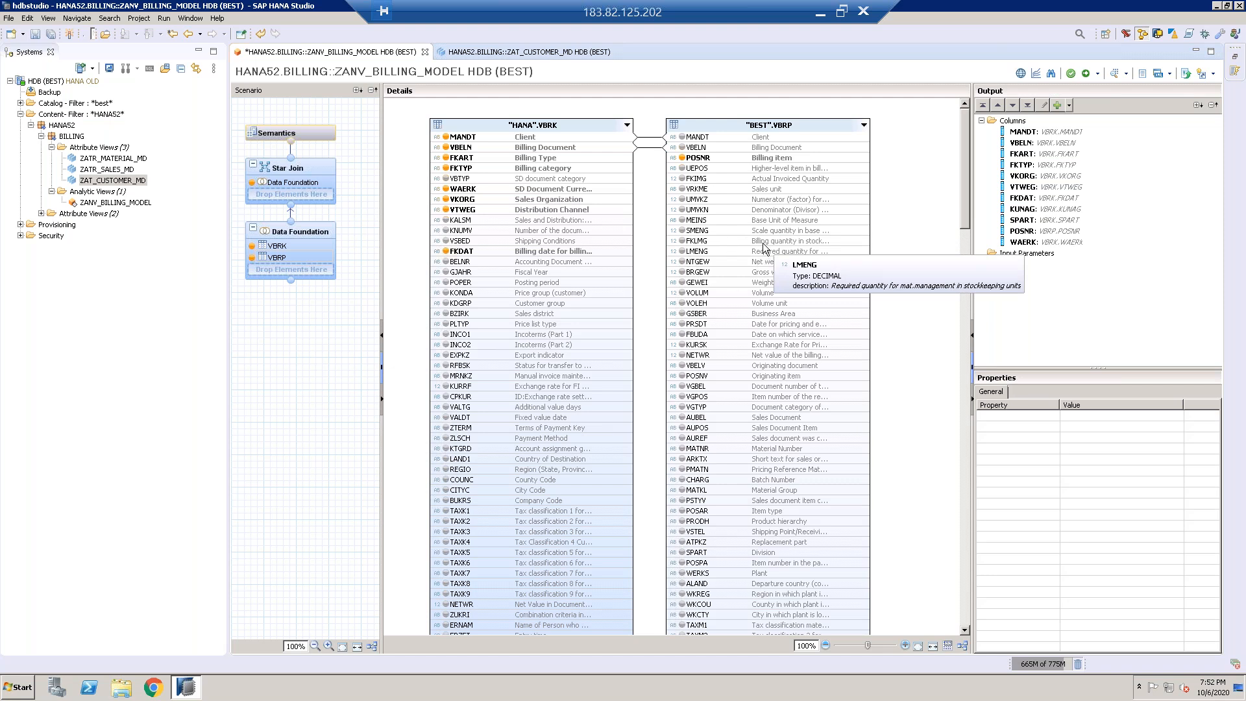
click(683, 242)
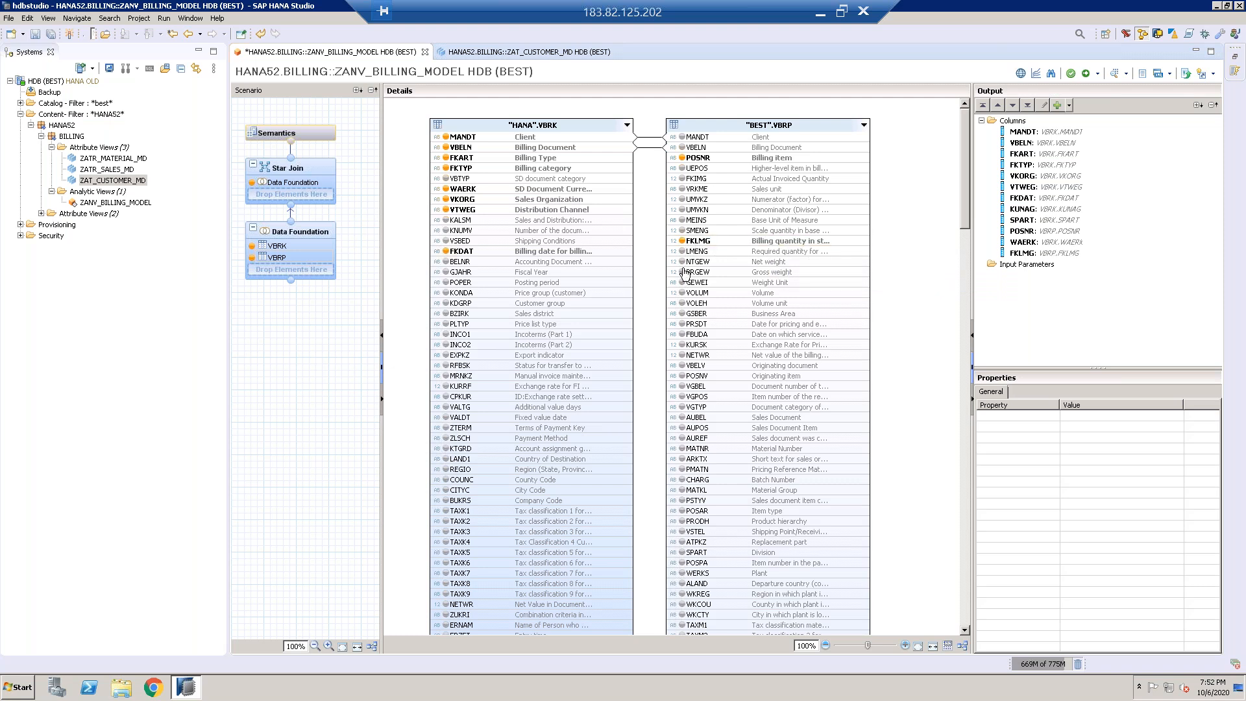
click(682, 262)
click(683, 273)
click(682, 284)
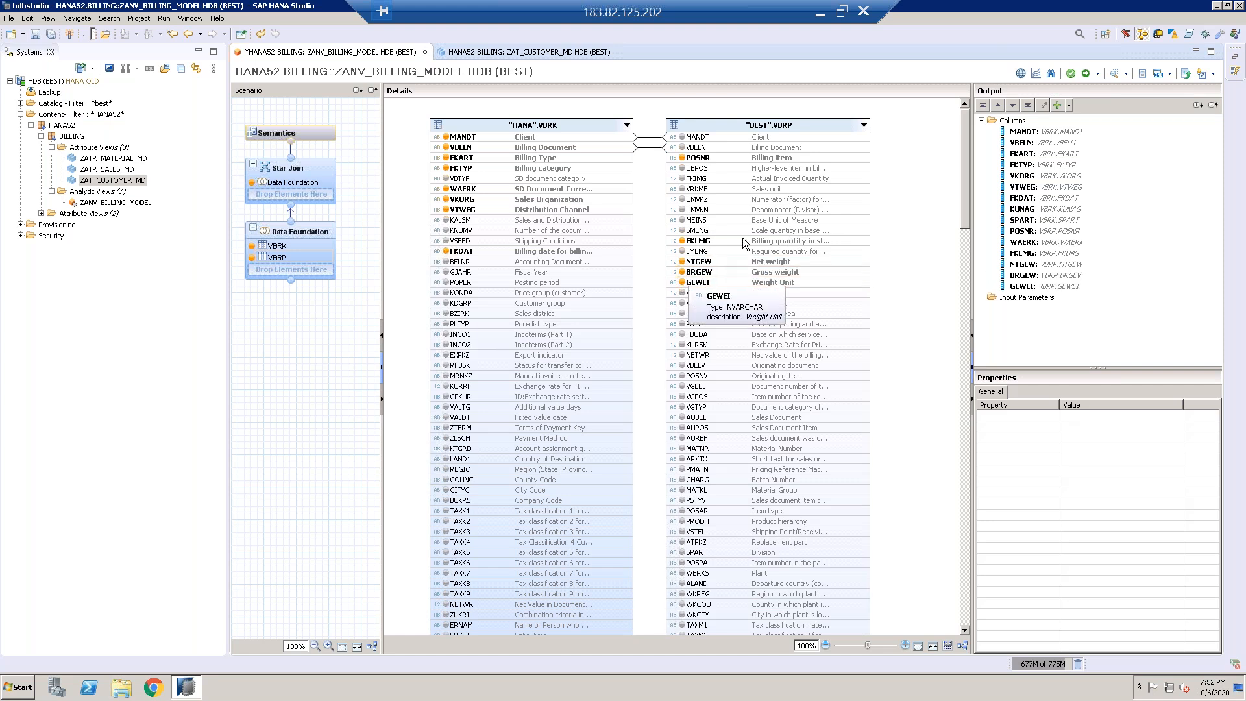
click(682, 189)
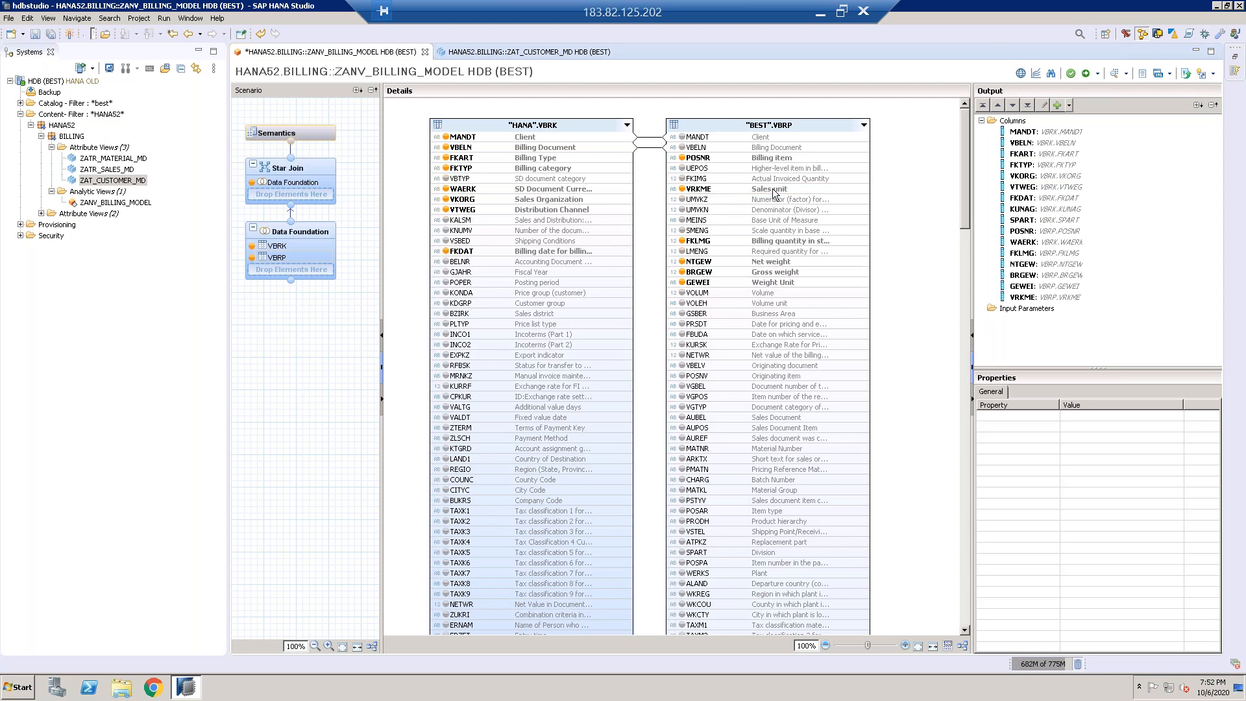
Step: Add the material number MATNR and the item type POSAR from VBRP to the output columns
mouse_move(784, 223)
click(773, 453)
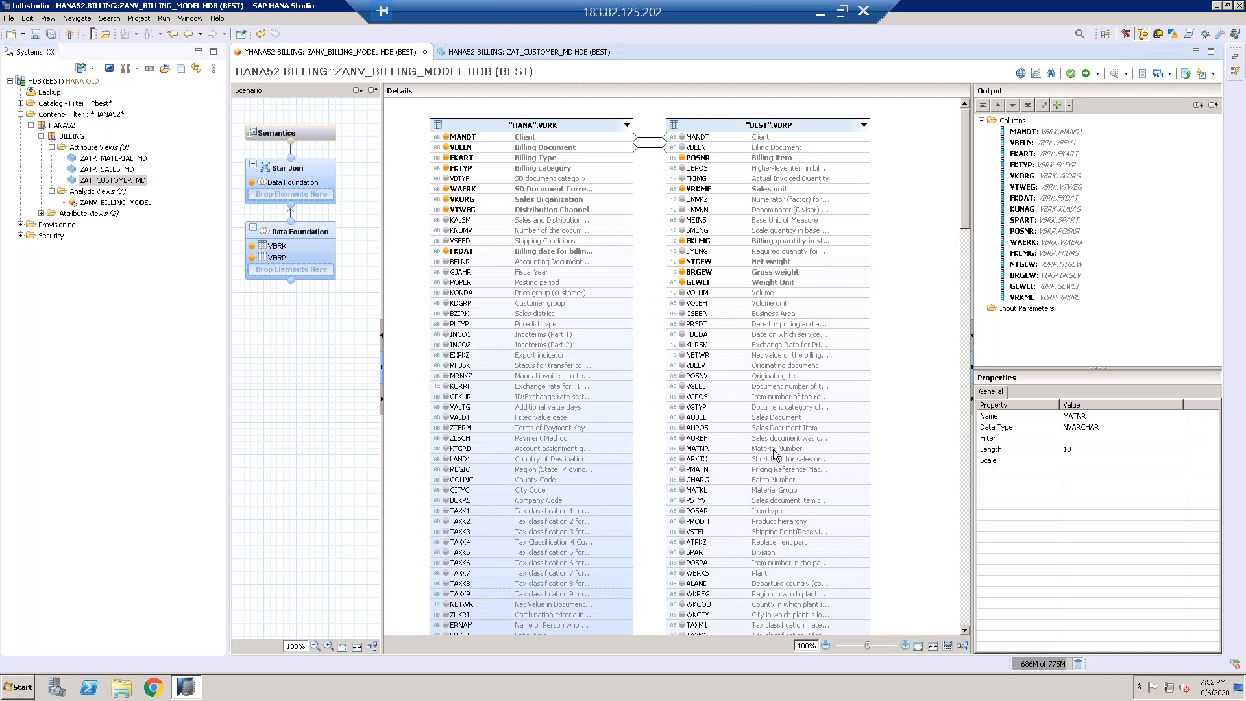
click(681, 449)
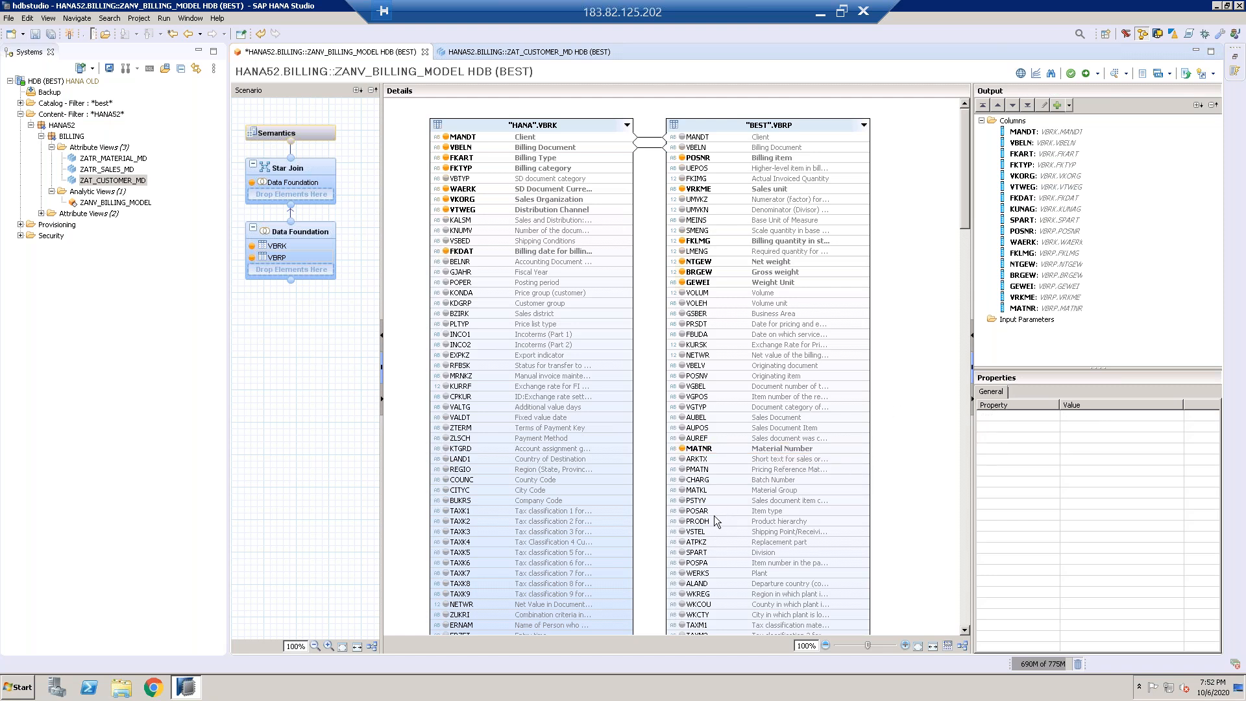
click(681, 511)
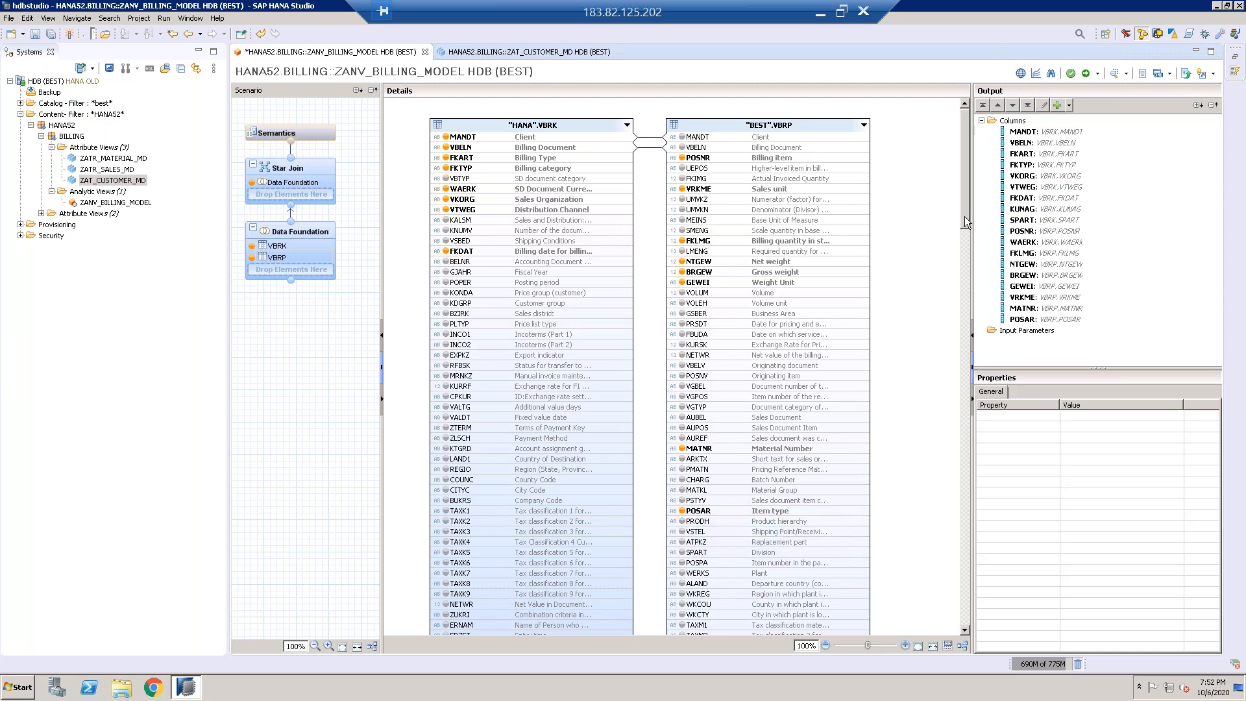
Step: Open the ZATR_SALES_MD attribute view and examine which KNVV fields its data foundation outputs
drag(964, 219, 964, 231)
click(558, 52)
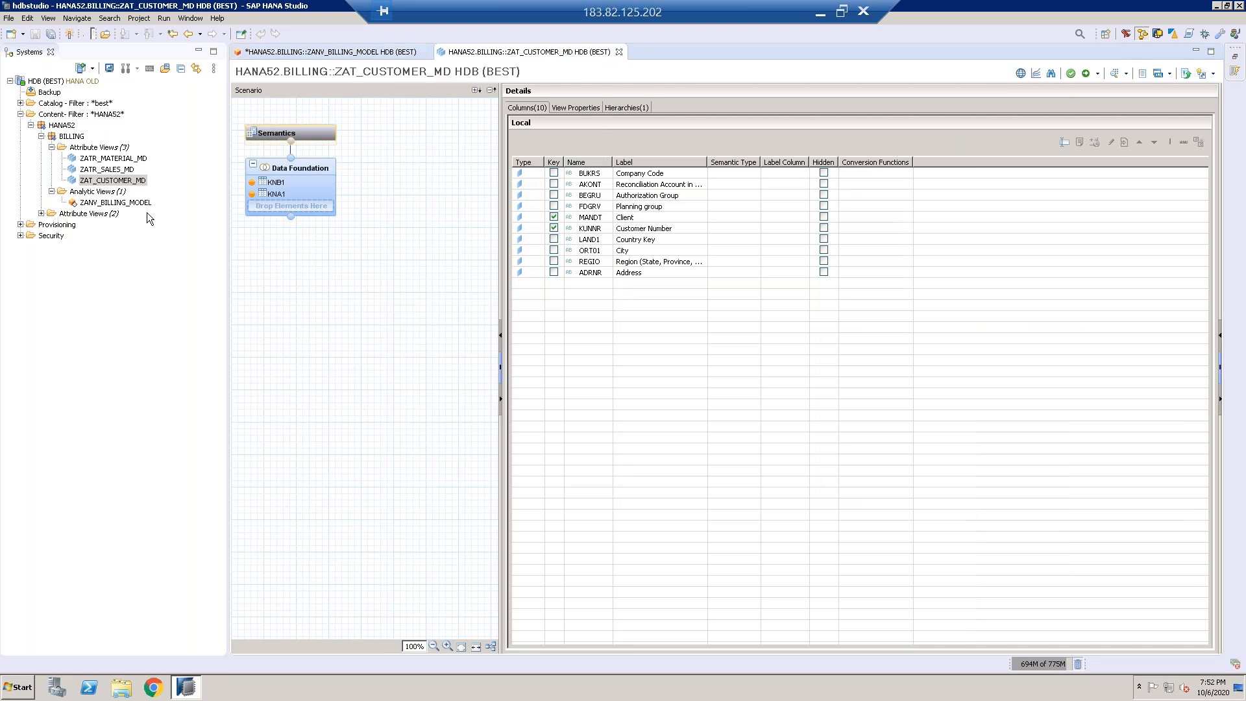
double_click(119, 170)
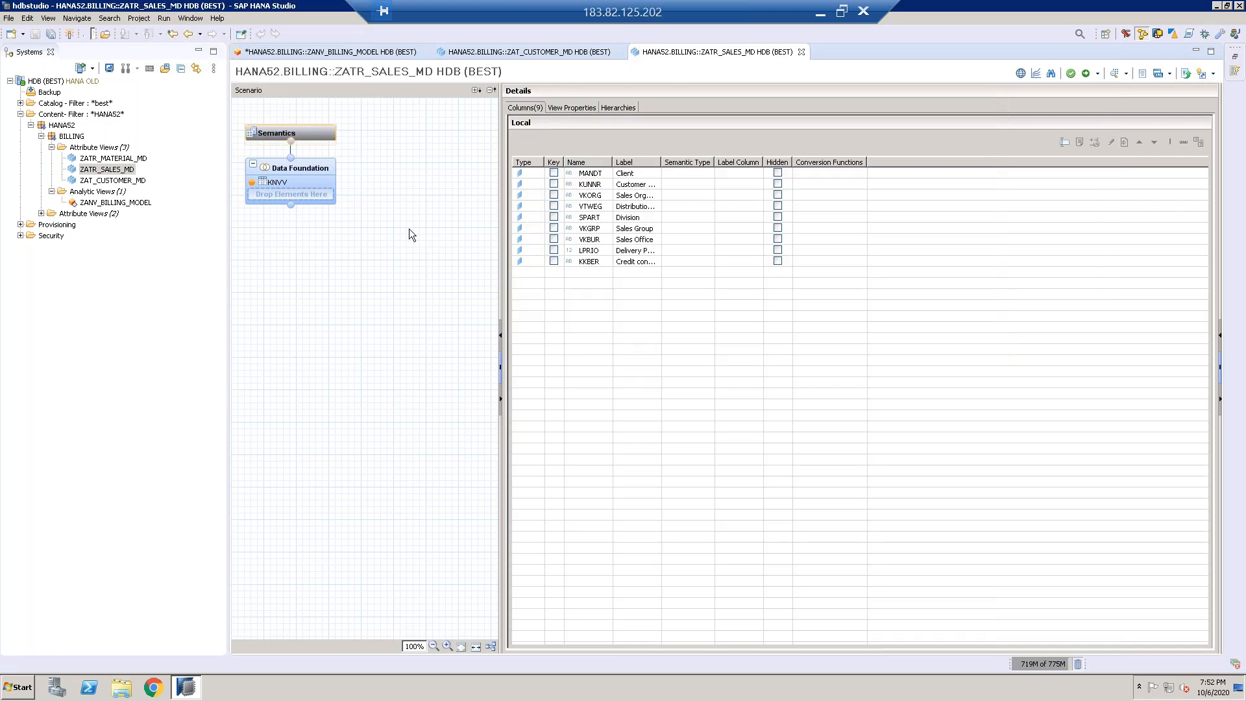
click(327, 182)
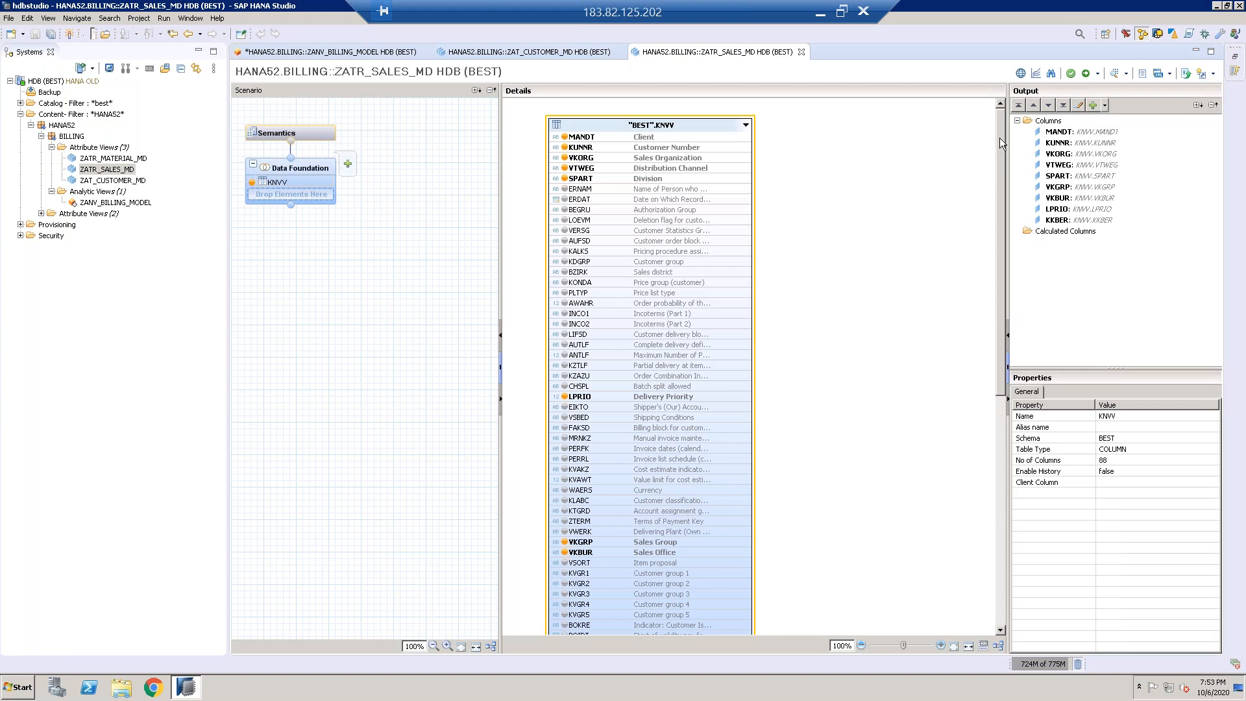
mouse_move(1000, 143)
mouse_down()
mouse_move(1002, 340)
mouse_move(1001, 124)
mouse_up()
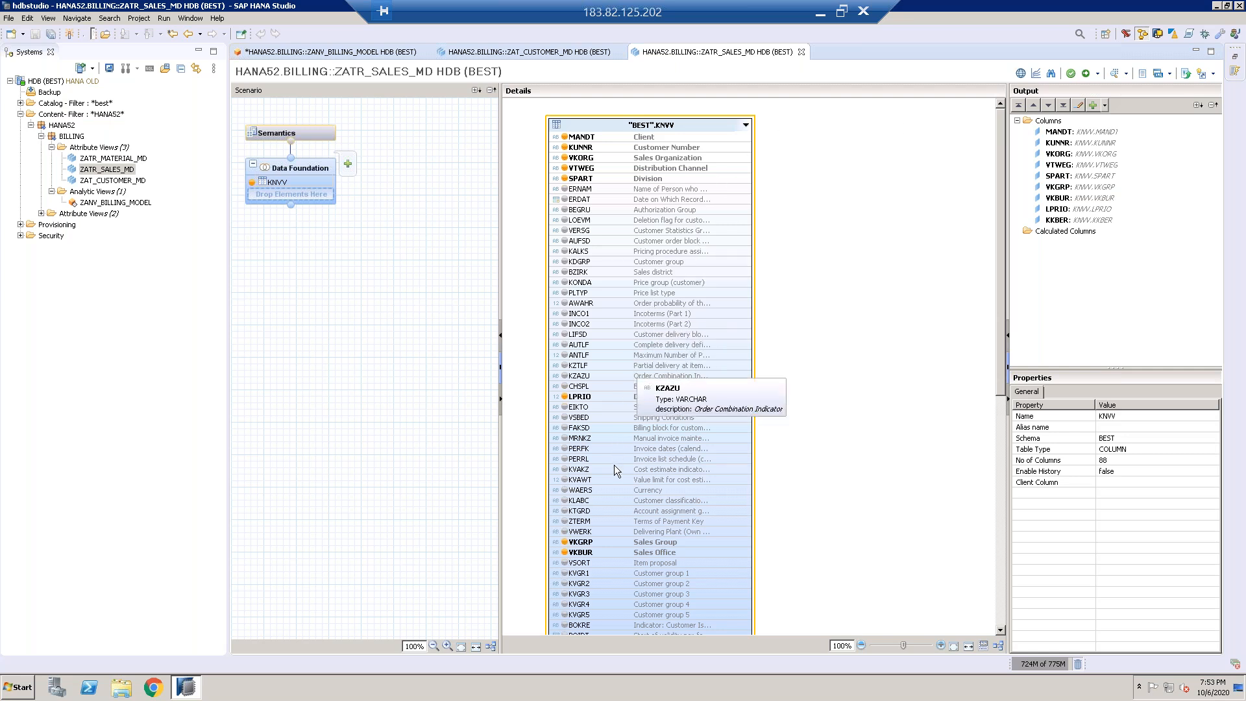
click(816, 471)
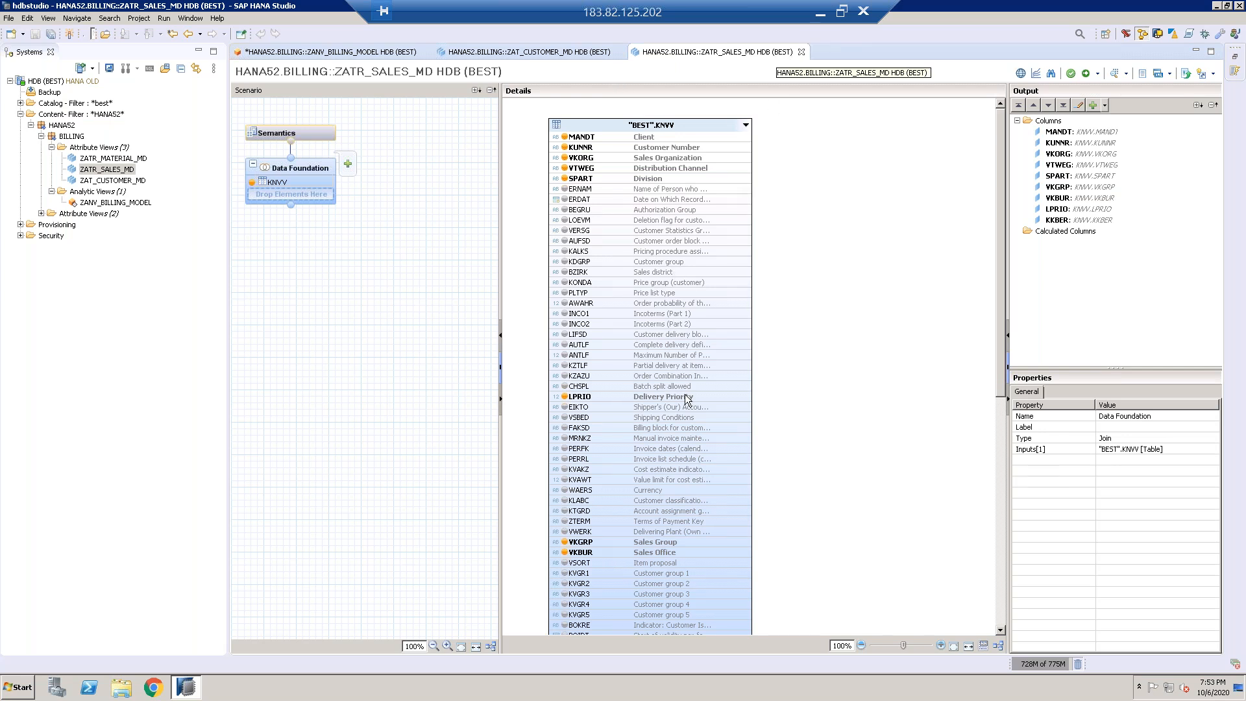
click(999, 628)
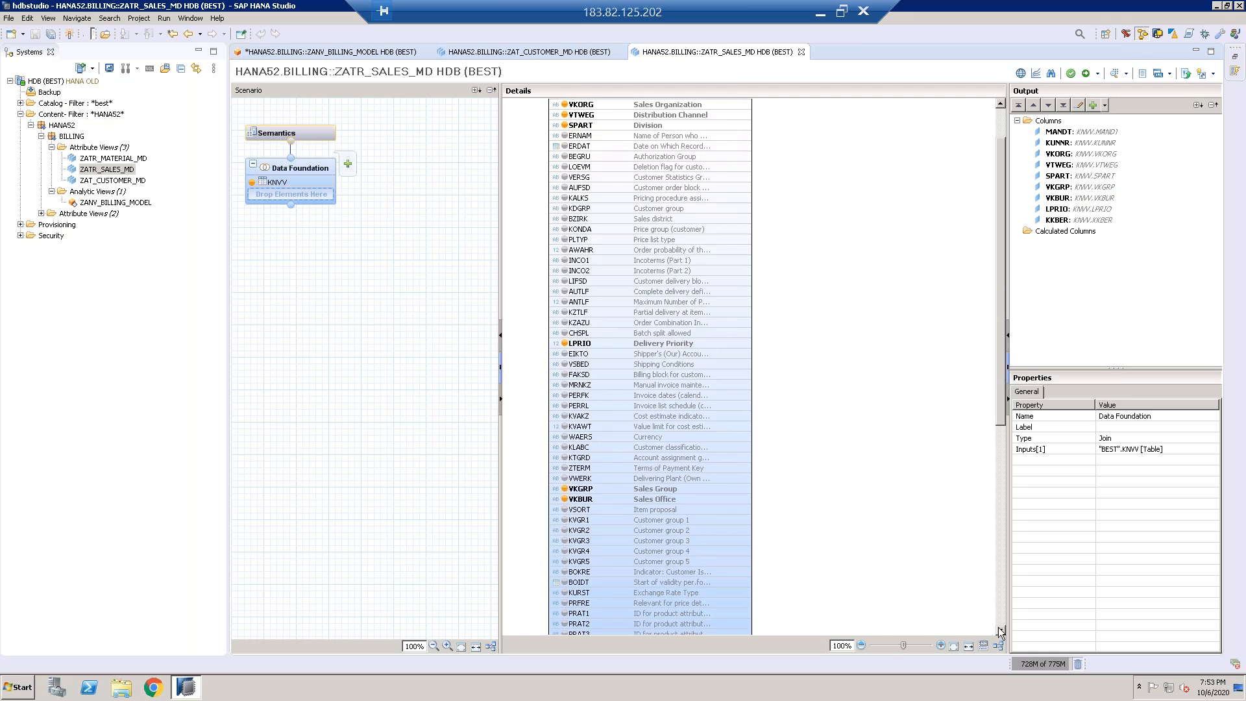
click(999, 628)
click(999, 629)
click(999, 628)
click(999, 628)
click(999, 629)
click(999, 629)
click(999, 629)
click(999, 629)
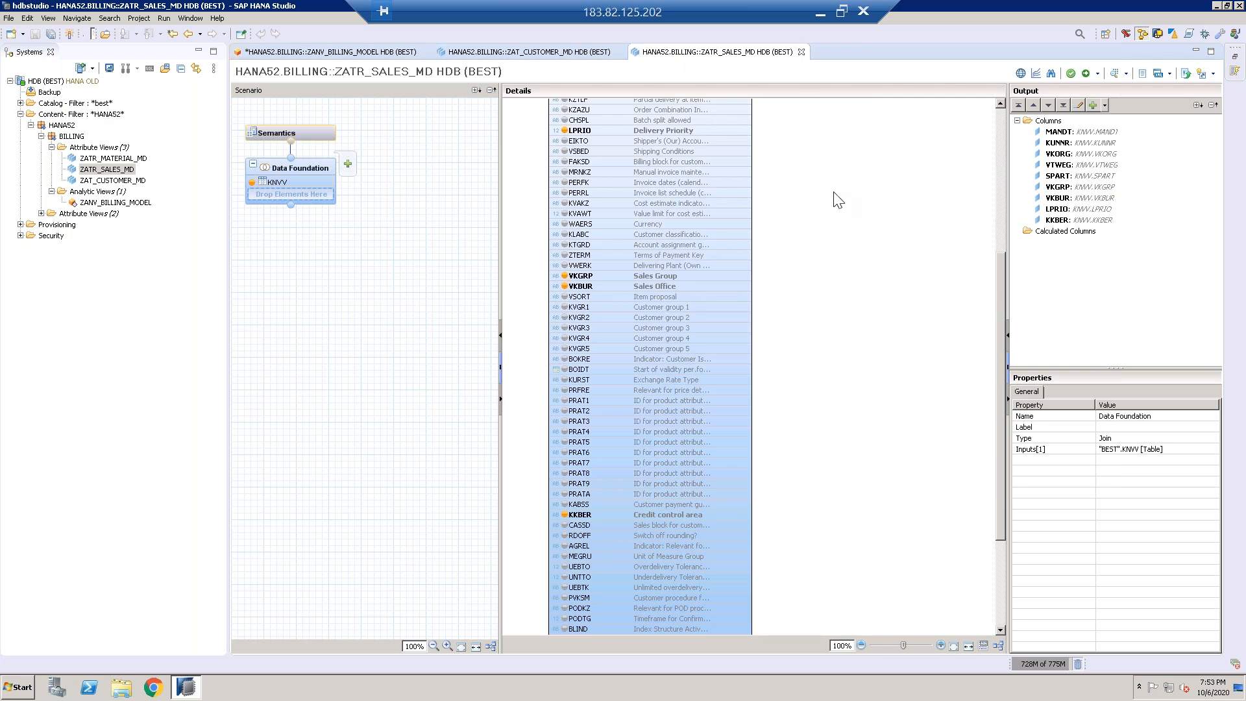
Step: Check the data foundation of ZAT_CUSTOMER_MD and close both attribute views to return to the billing model
click(800, 52)
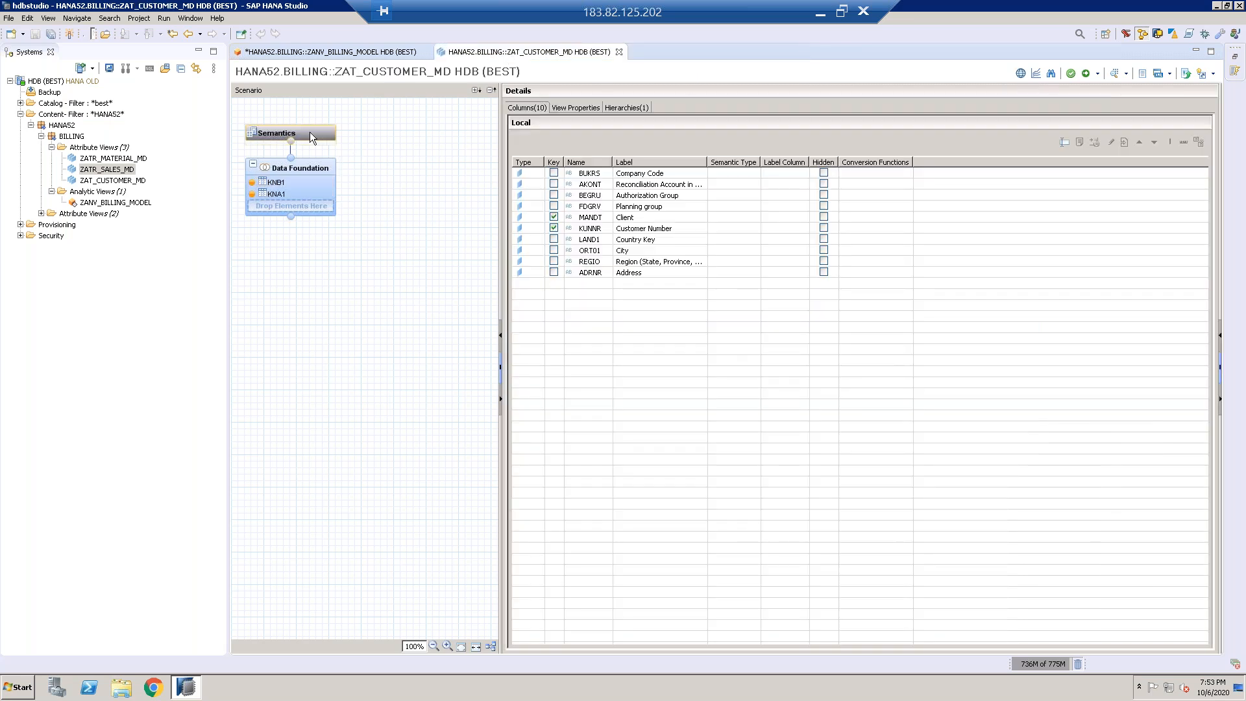
click(318, 170)
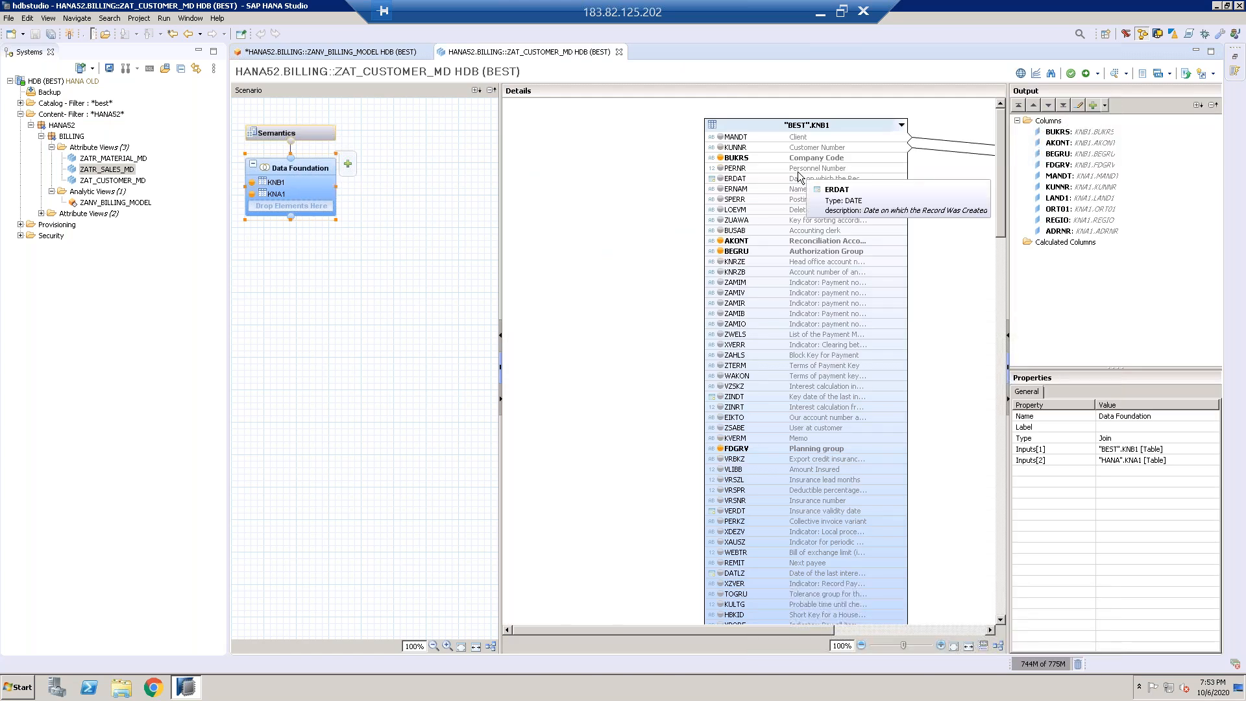
click(617, 53)
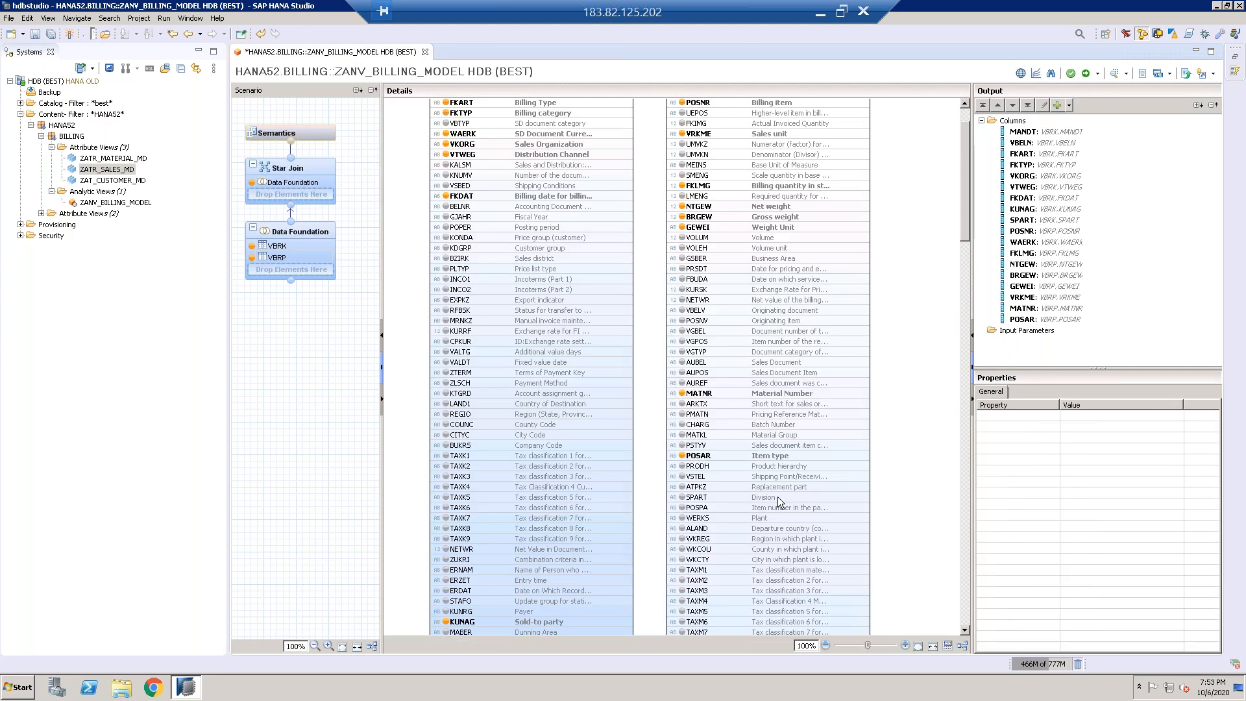
Step: Add the VBRP fields PRODH, WERKS, KOSTL and WAVWR to the billing model's output columns
right_click(682, 468)
click(709, 481)
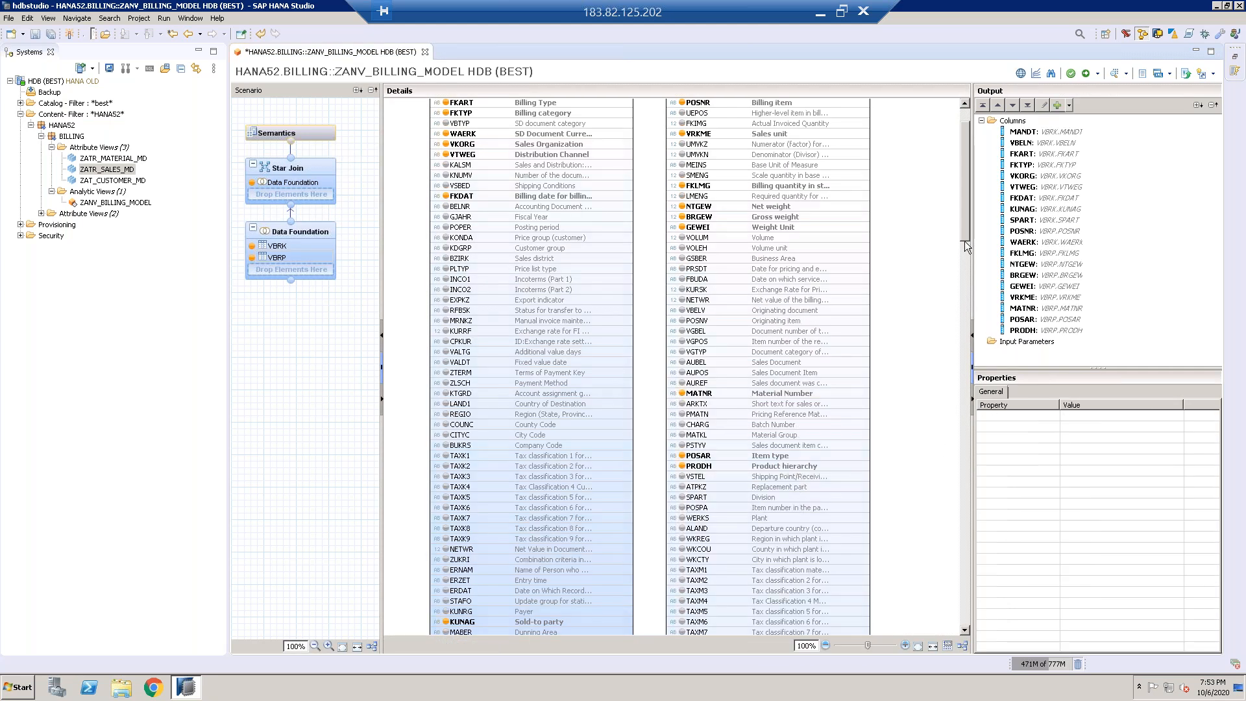
drag(965, 201, 965, 236)
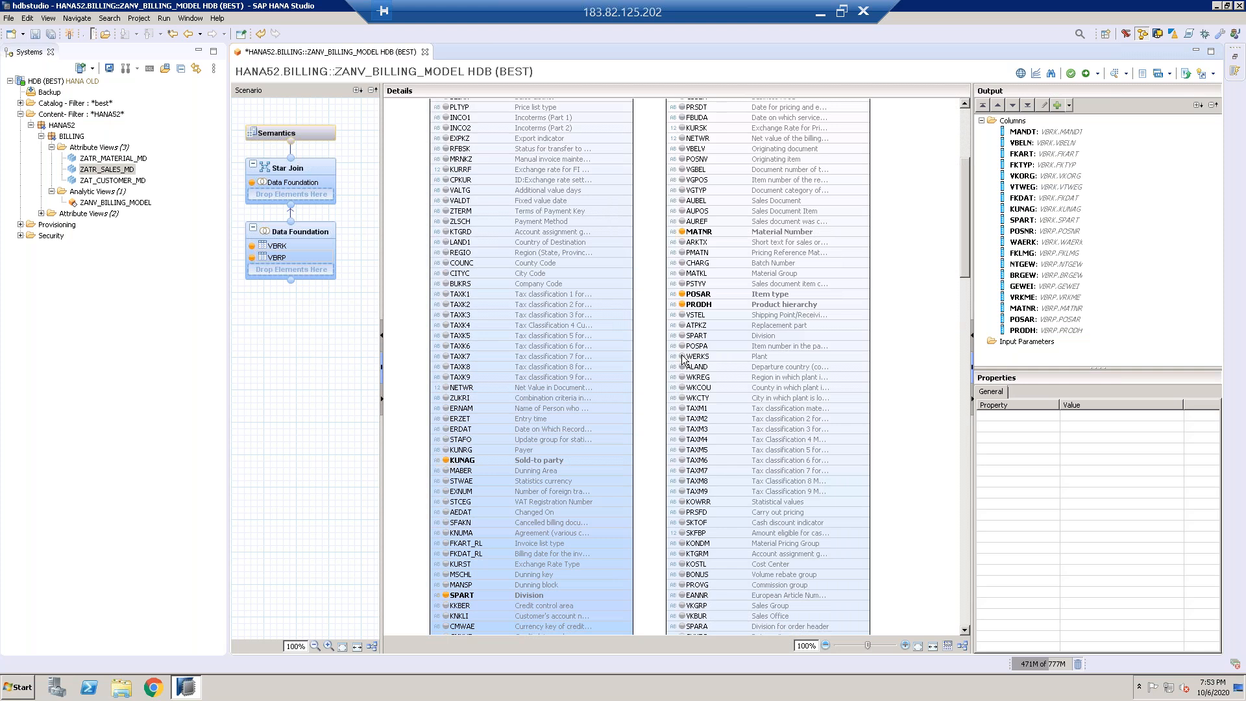
click(682, 356)
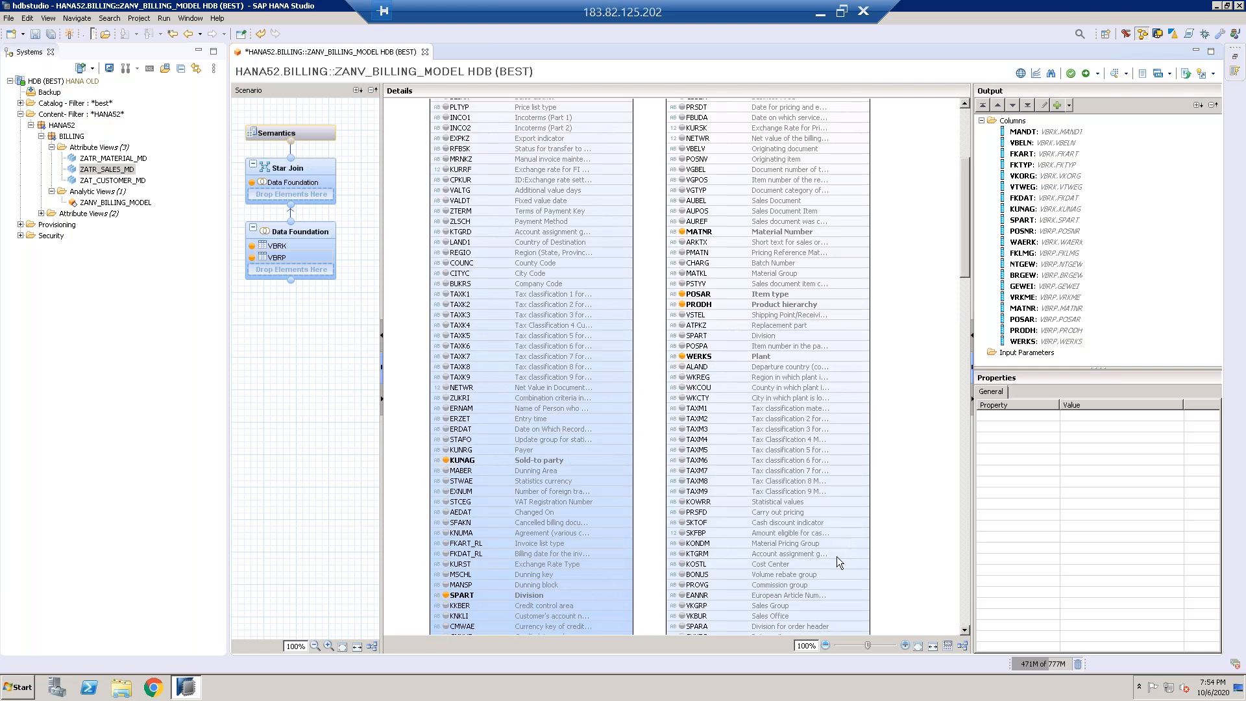
click(681, 564)
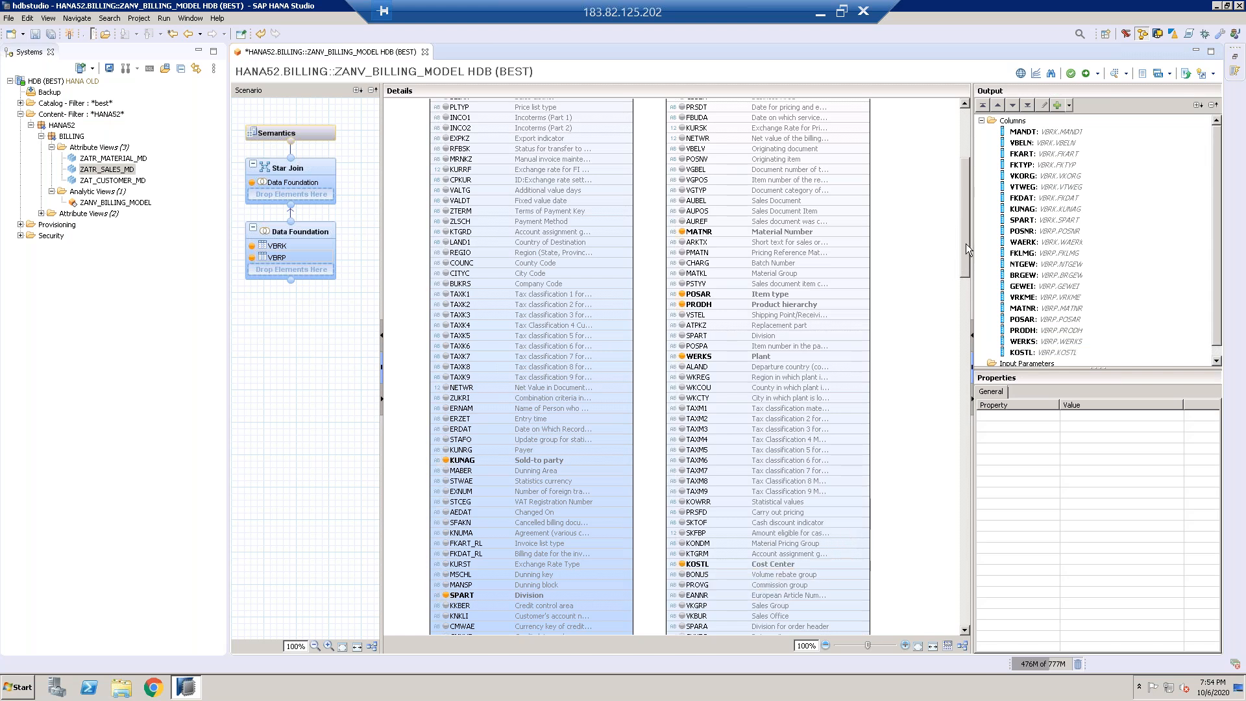
drag(966, 248, 970, 269)
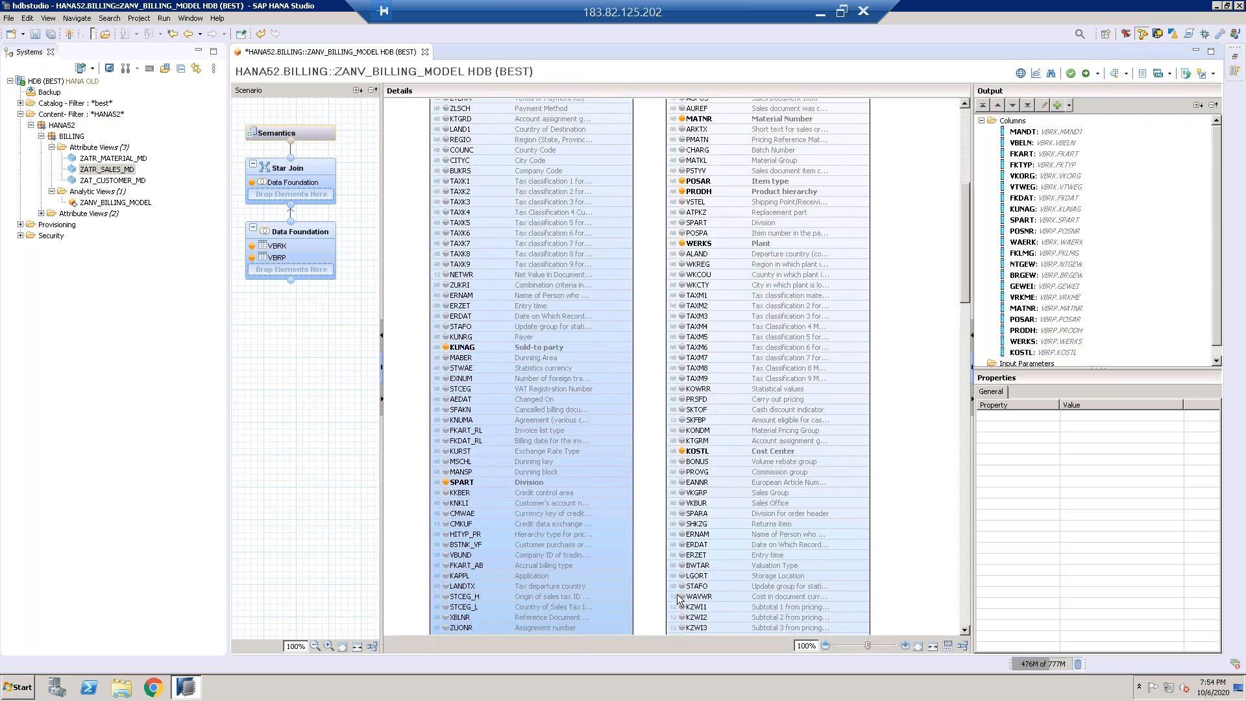
click(682, 598)
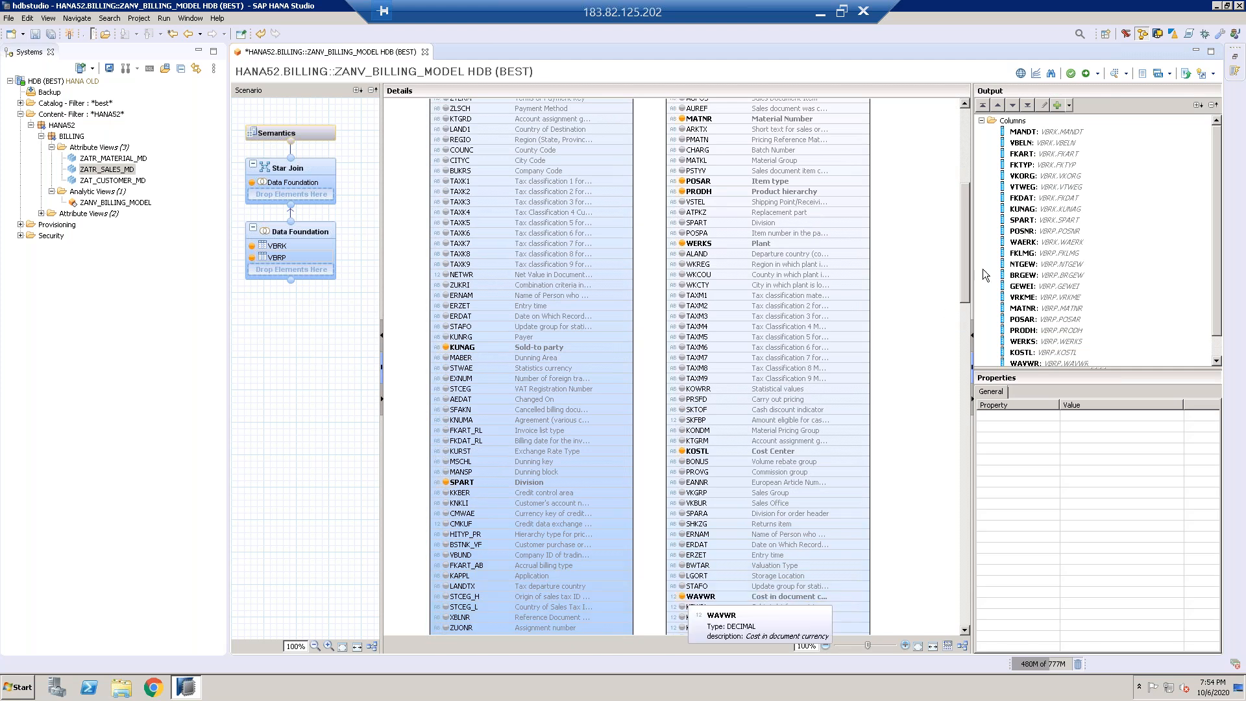
Step: Look through the remaining VBRK and VBRP fields for further columns to output
drag(968, 227, 971, 248)
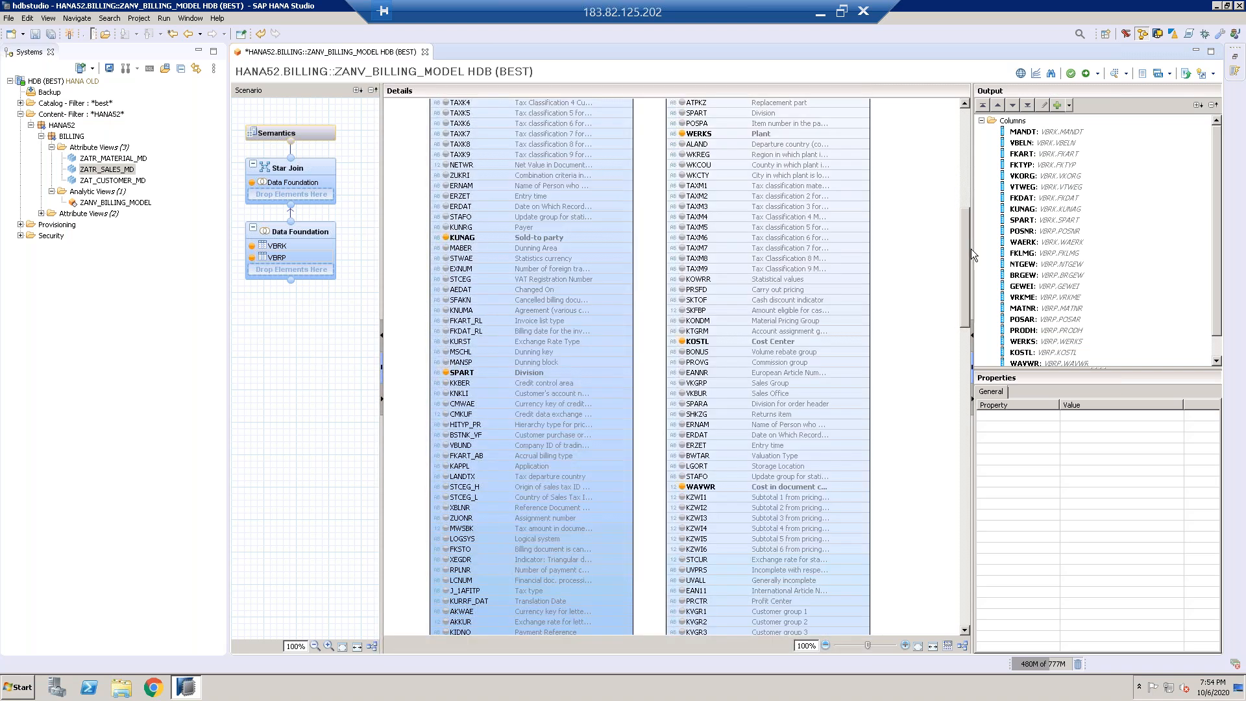
drag(971, 250, 969, 326)
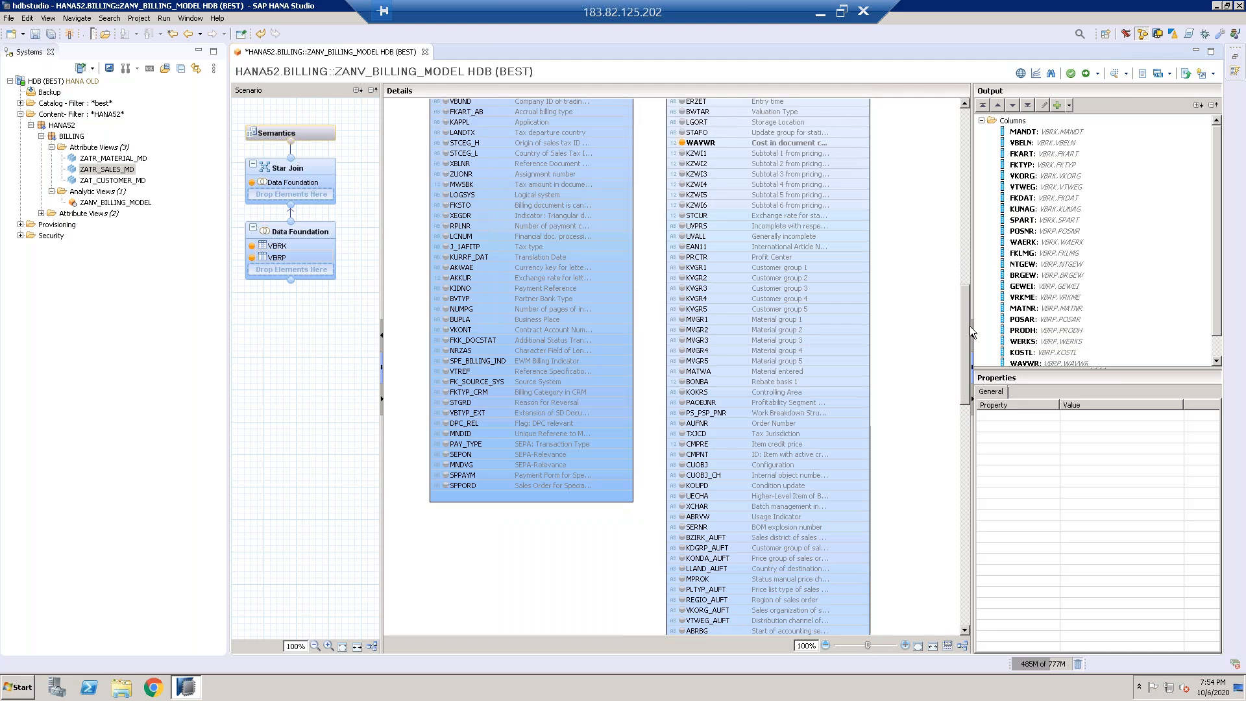
drag(970, 326, 964, 386)
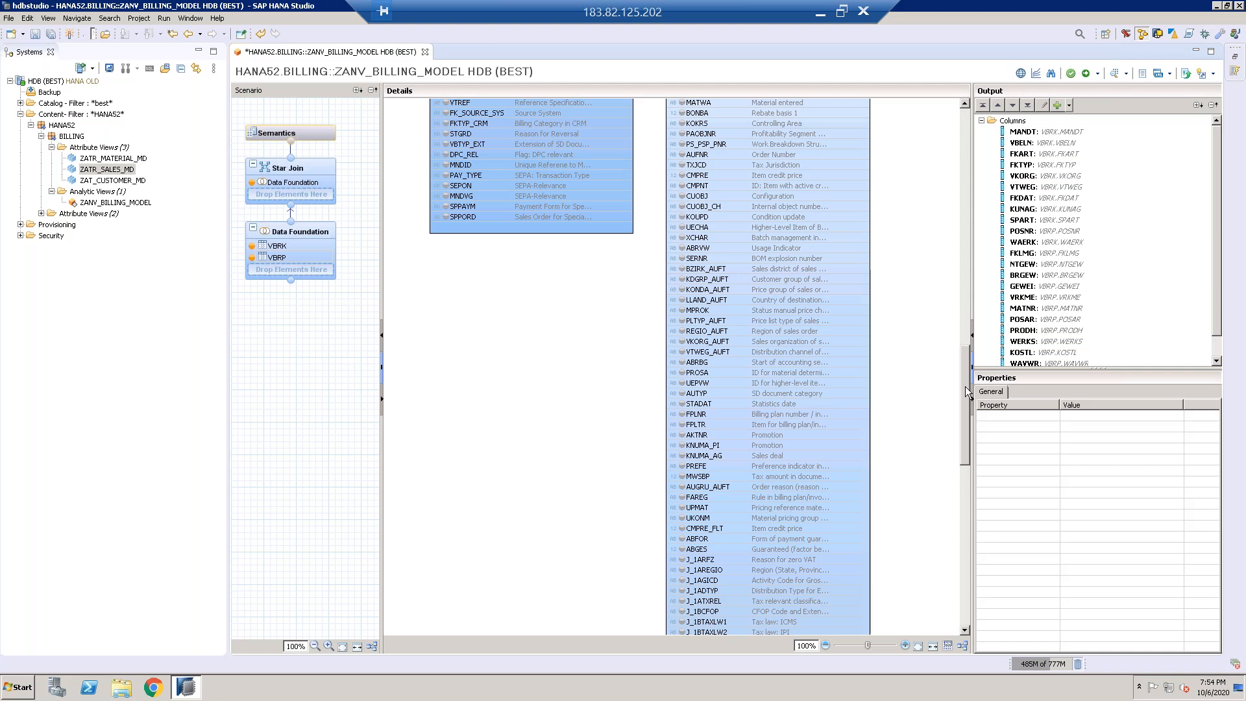
drag(965, 386, 961, 97)
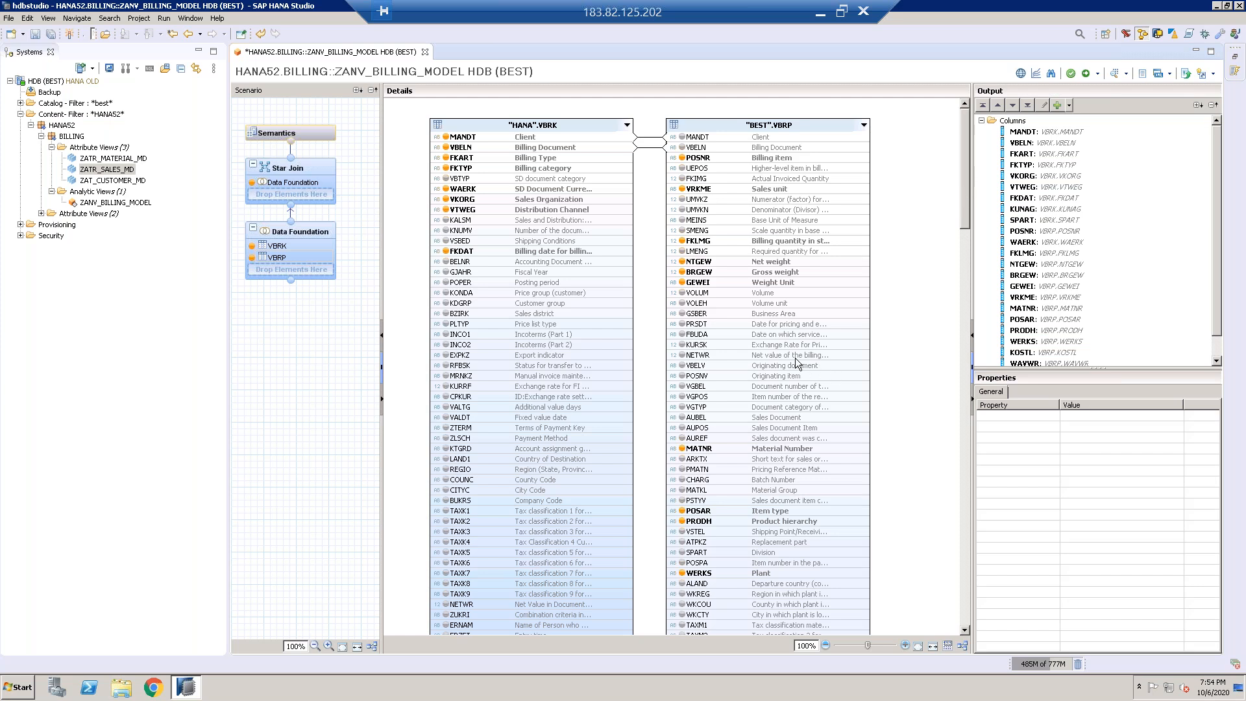
Step: Add the VBRP field NETWR to the data foundation's output columns
mouse_move(703, 361)
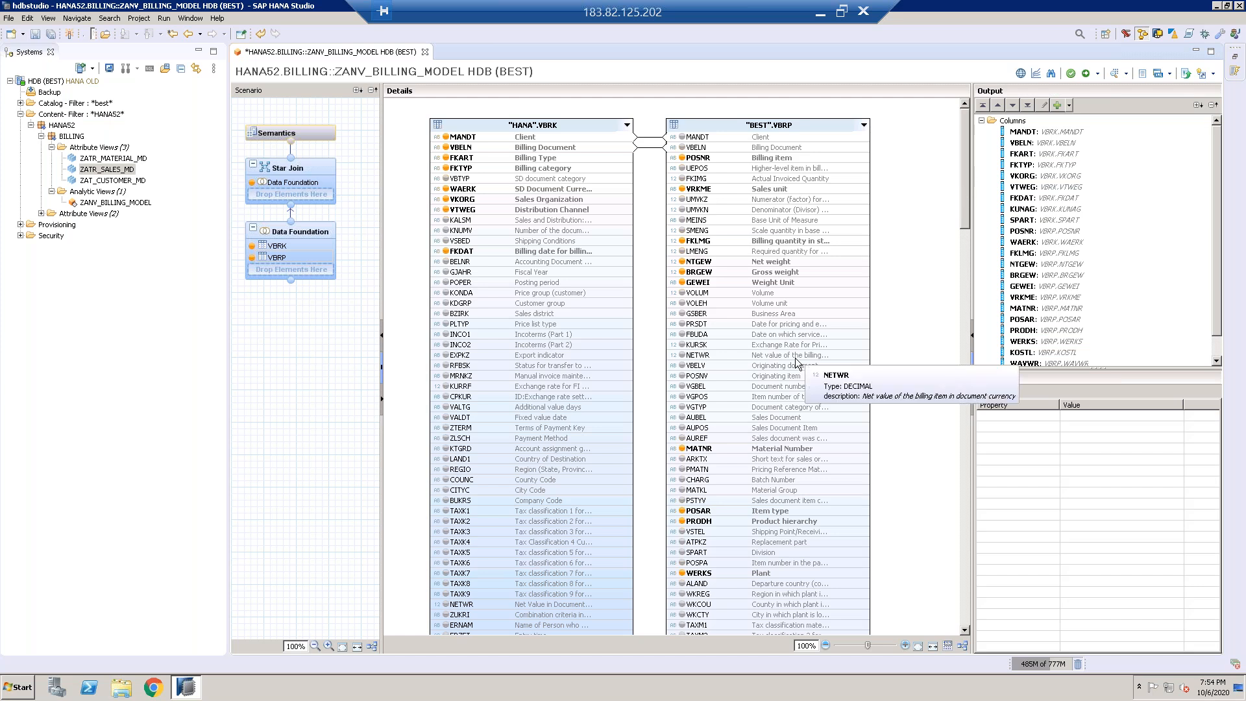
click(683, 356)
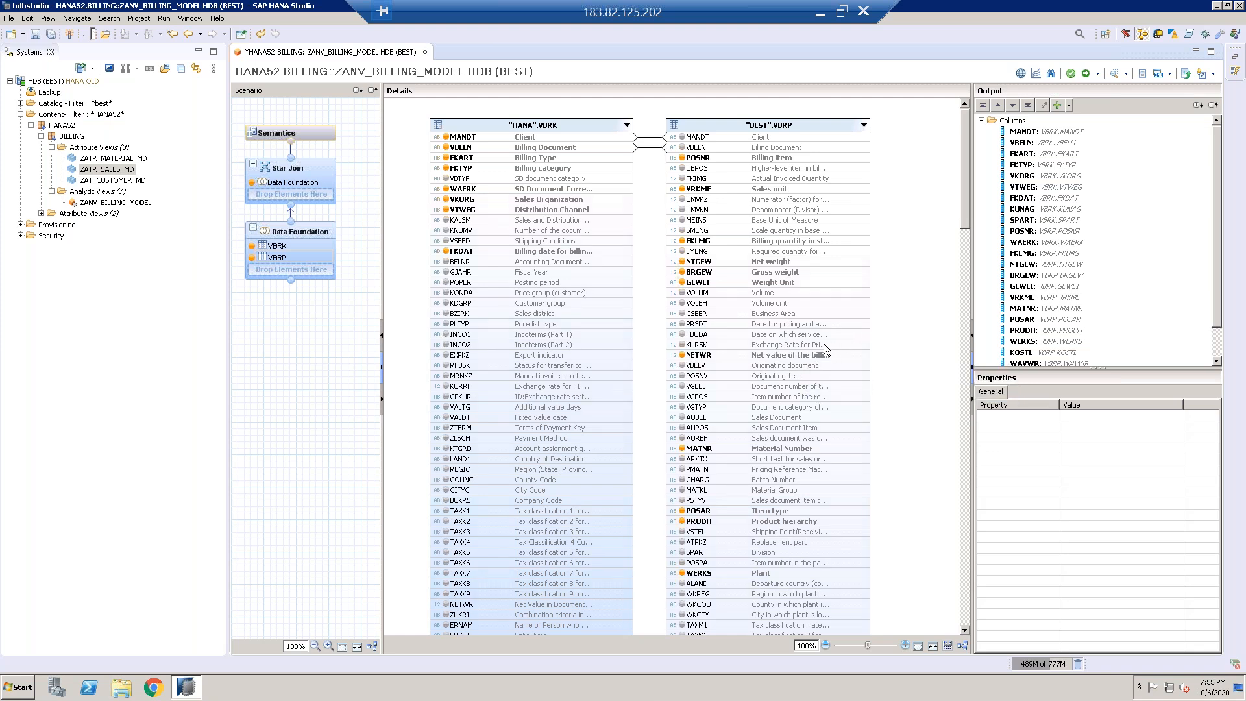
mouse_move(823, 345)
Step: Add the attribute view ZATR_SALES_MD from package HANA52.BILLING to the Star Join node
click(305, 169)
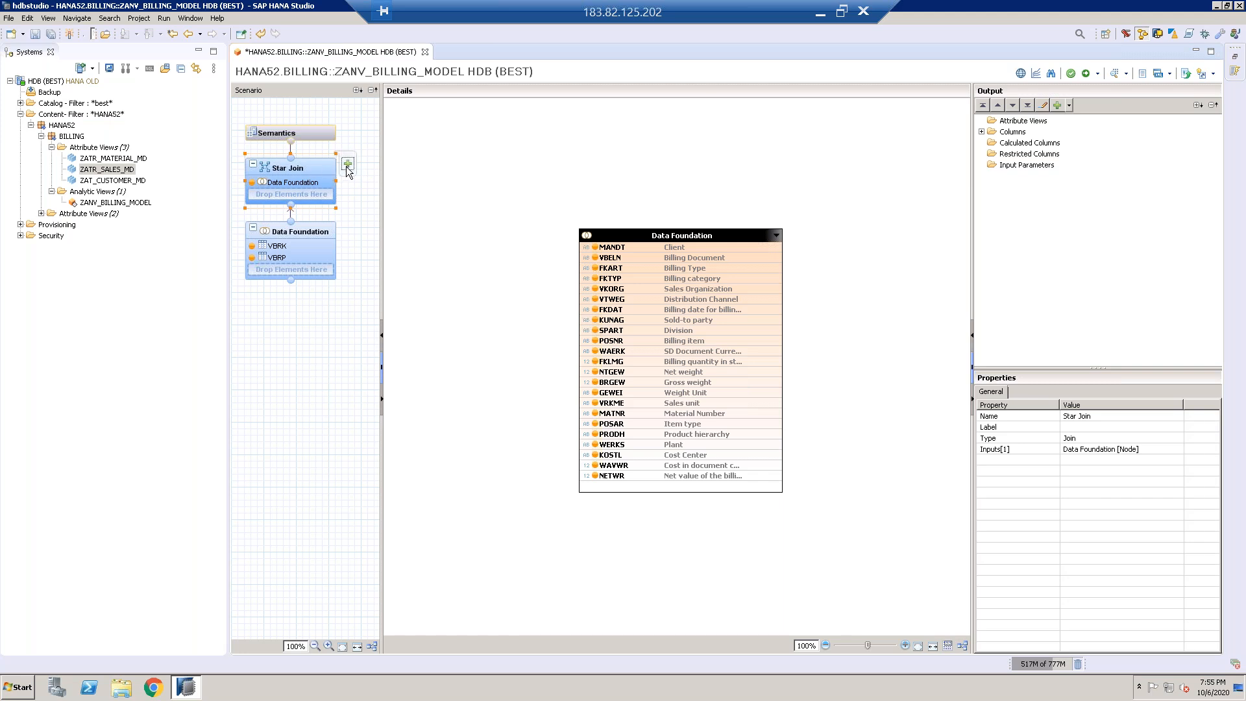
key(ctrl+f)
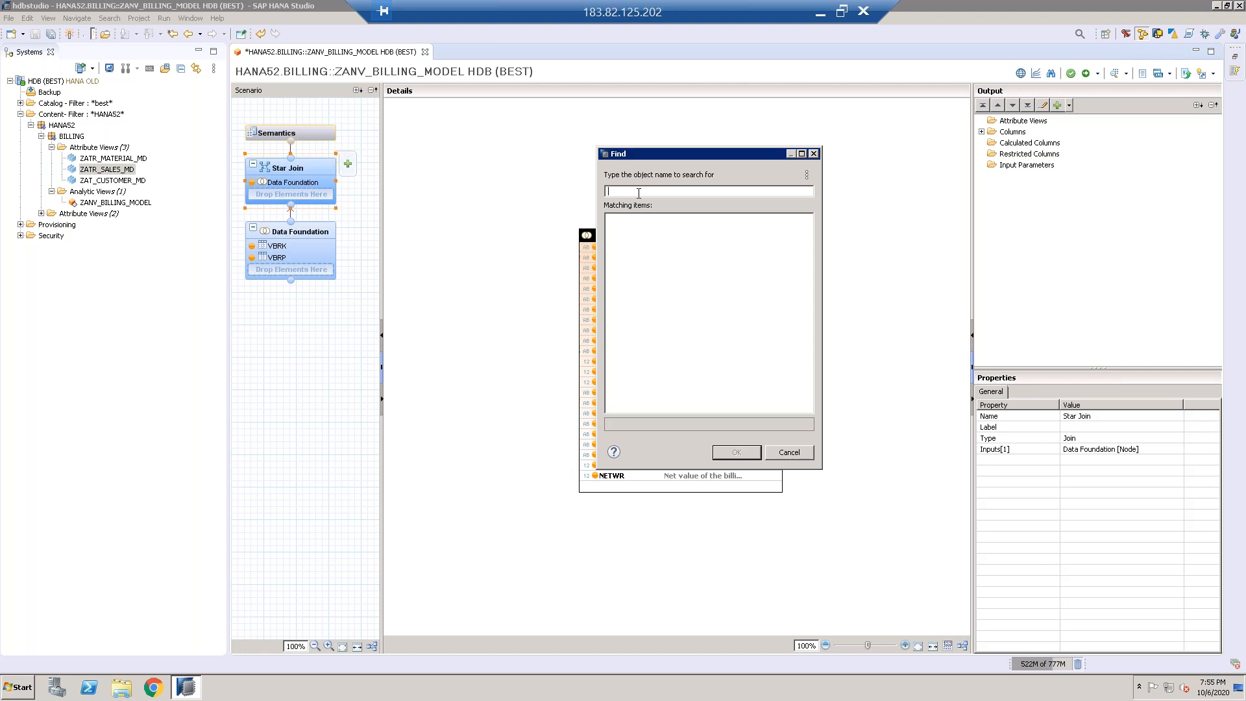
text(zatr)
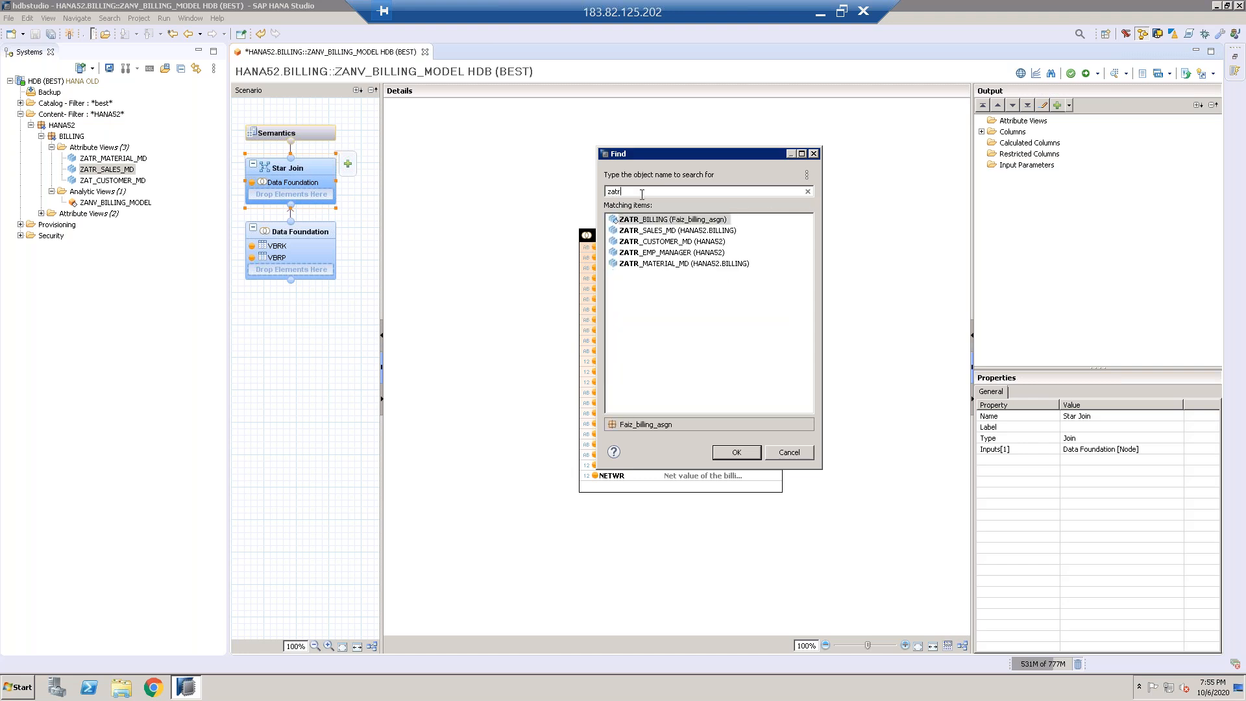
click(675, 241)
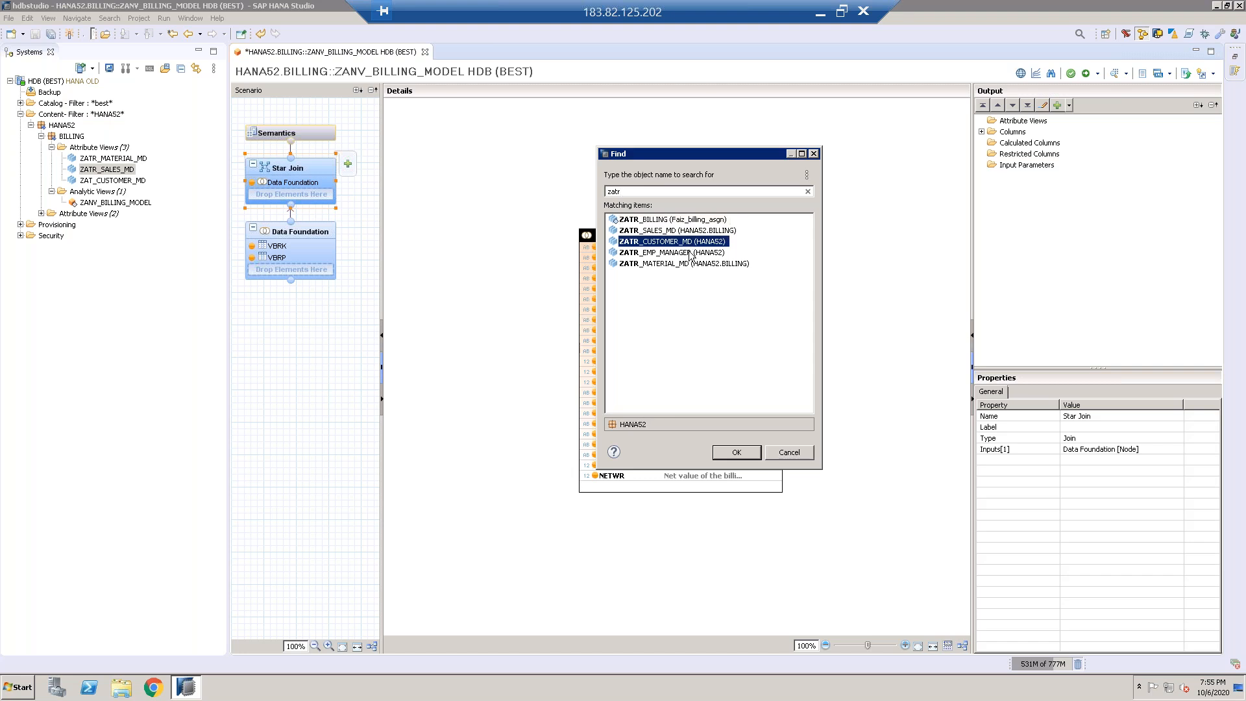
click(709, 221)
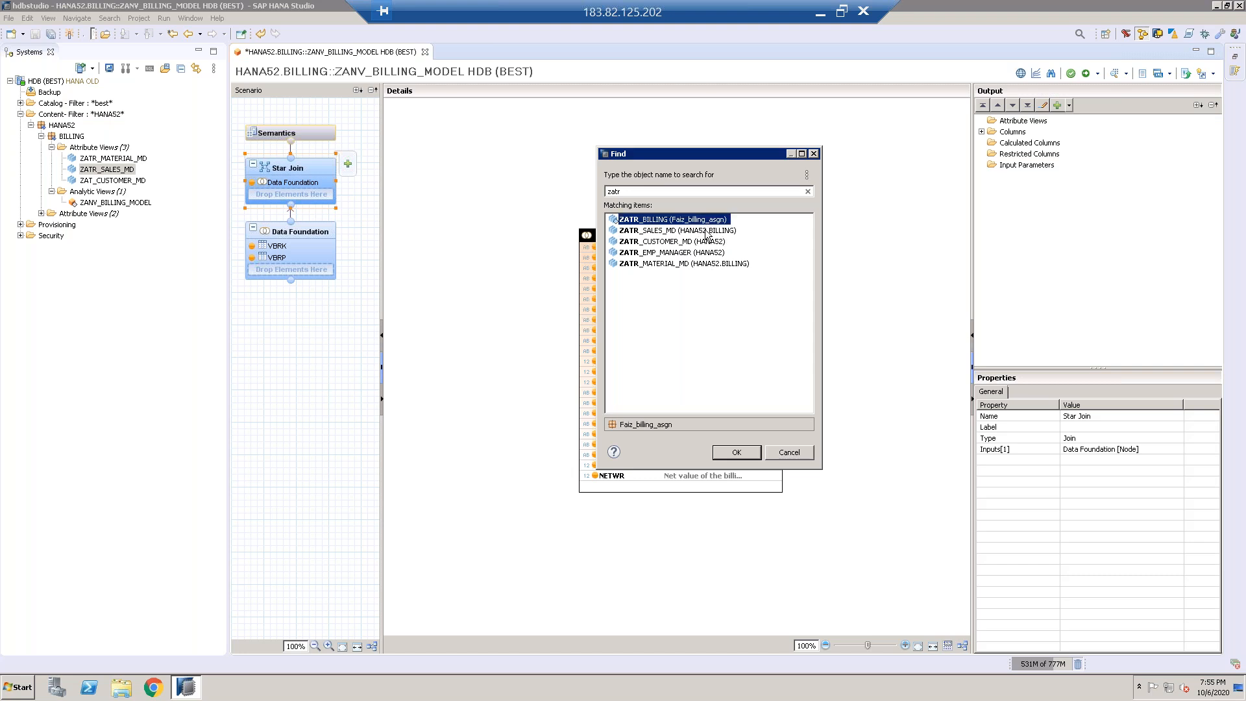
click(707, 231)
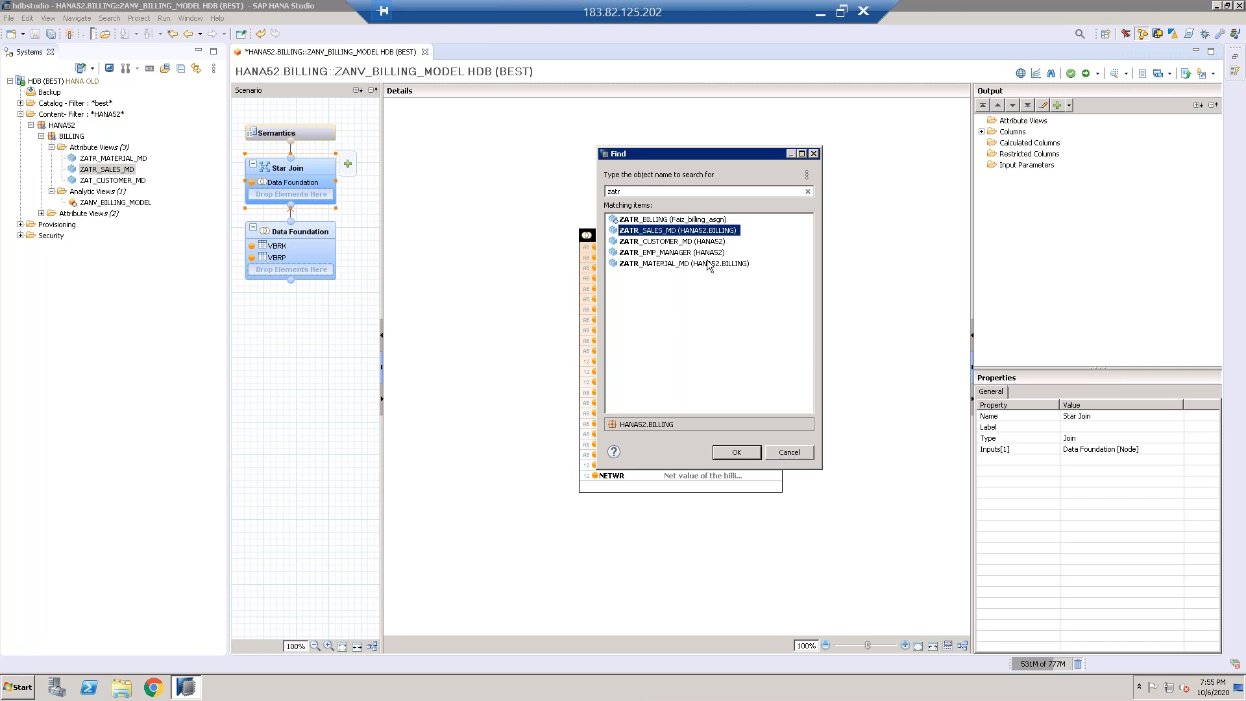
click(745, 451)
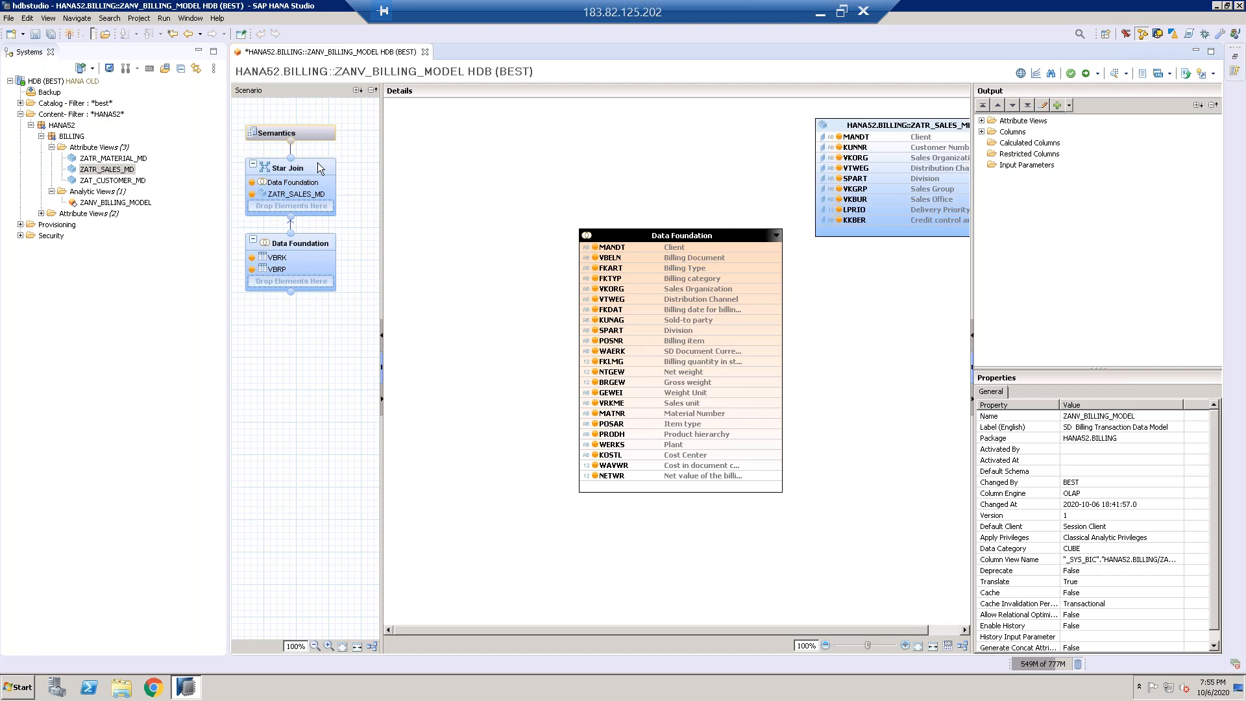
Step: Add the attribute view ZATR_MATERIAL_MD from package HANA52.BILLING to the Star Join node
click(348, 165)
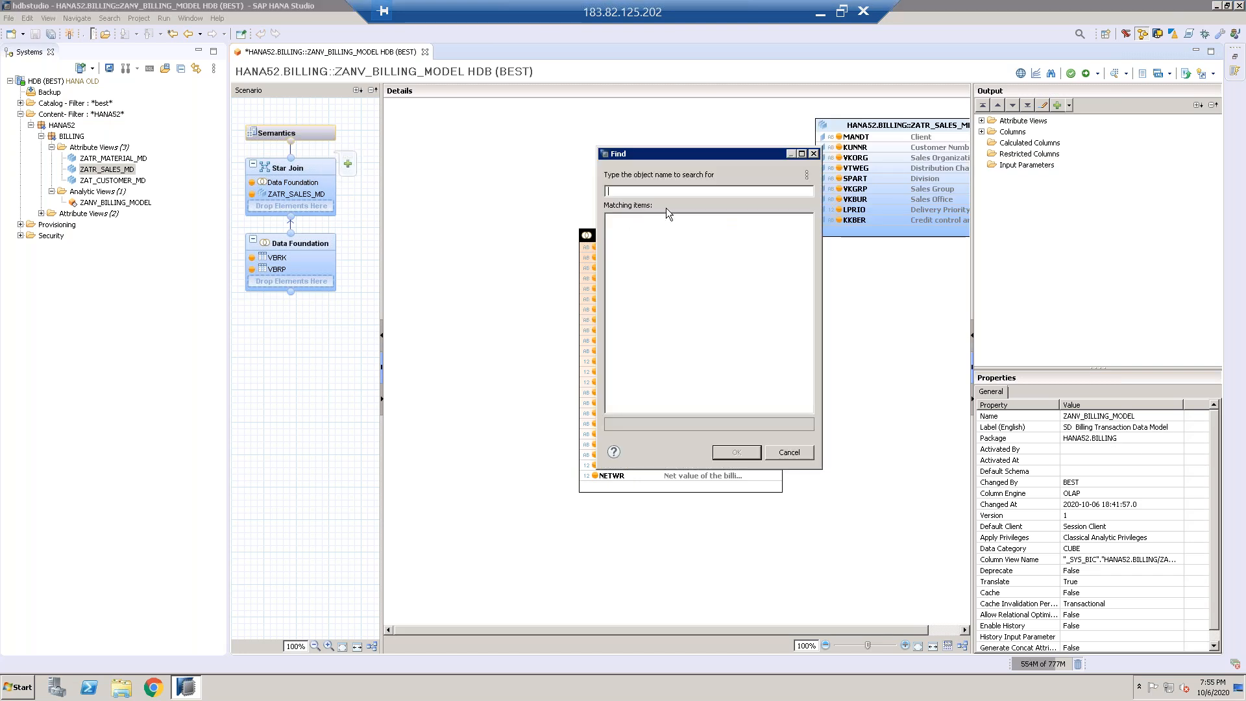
text(a)
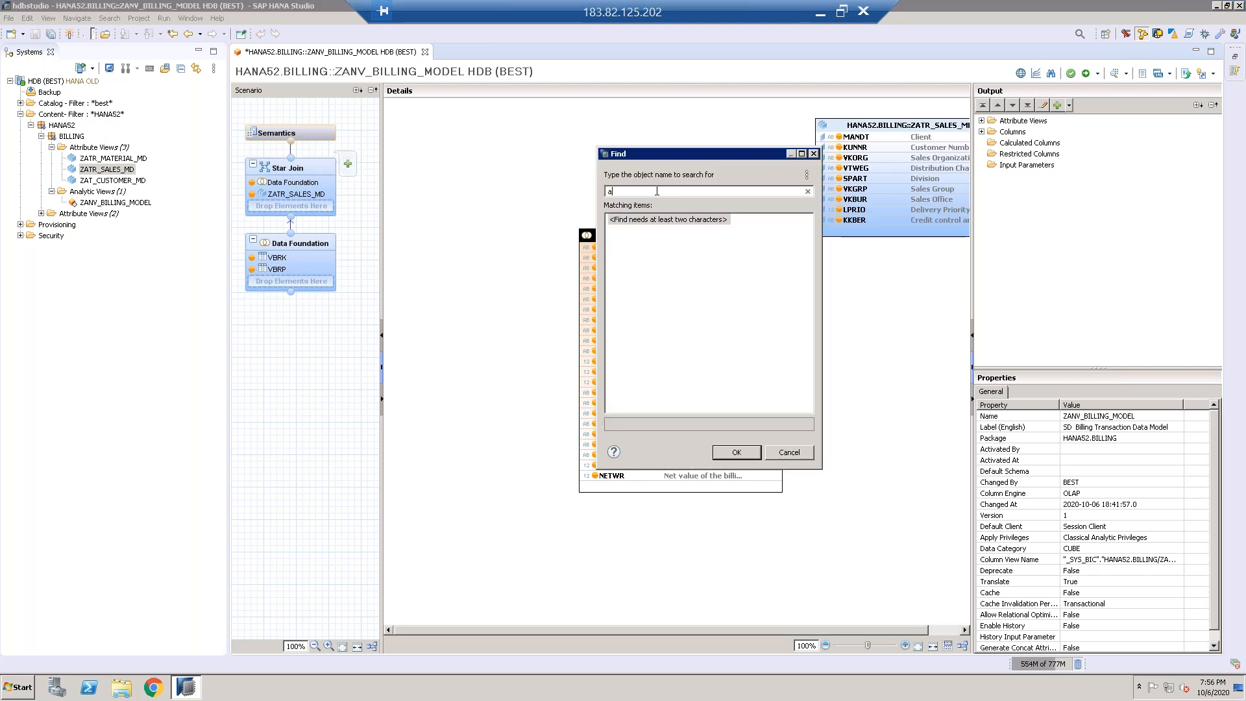
text(t)
key(BackSpace)
key(BackSpace)
text(zat)
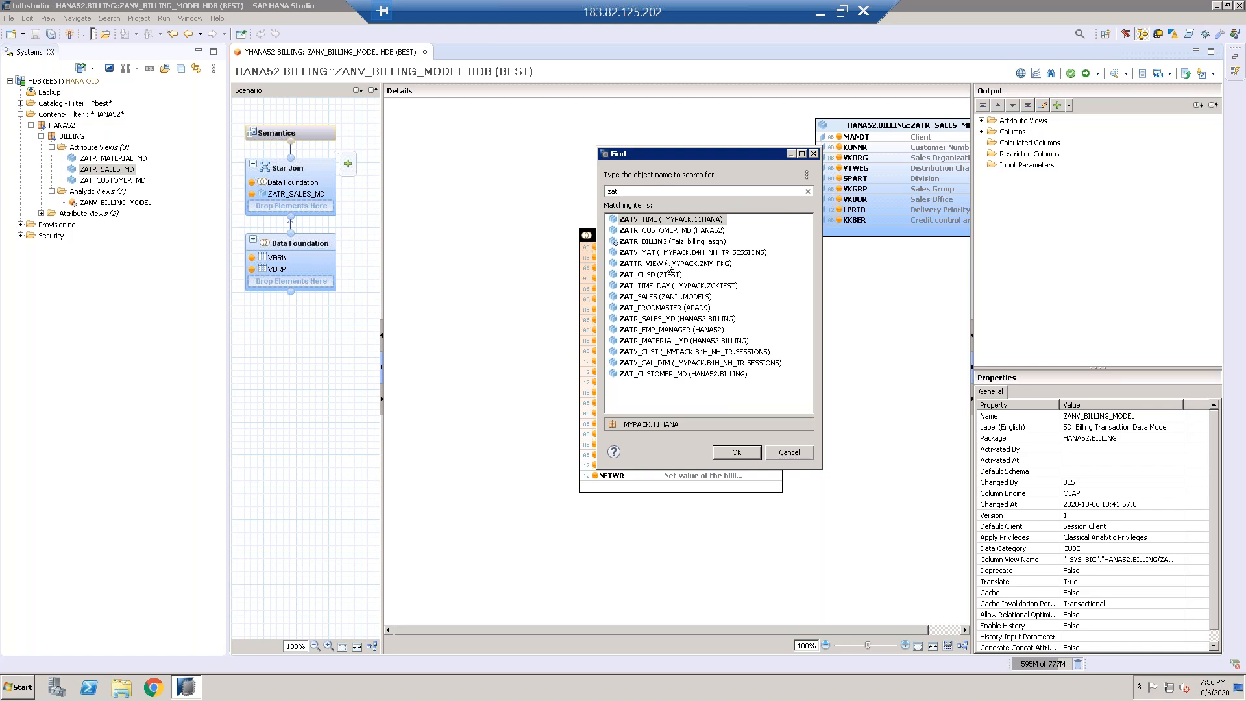
click(712, 341)
click(725, 454)
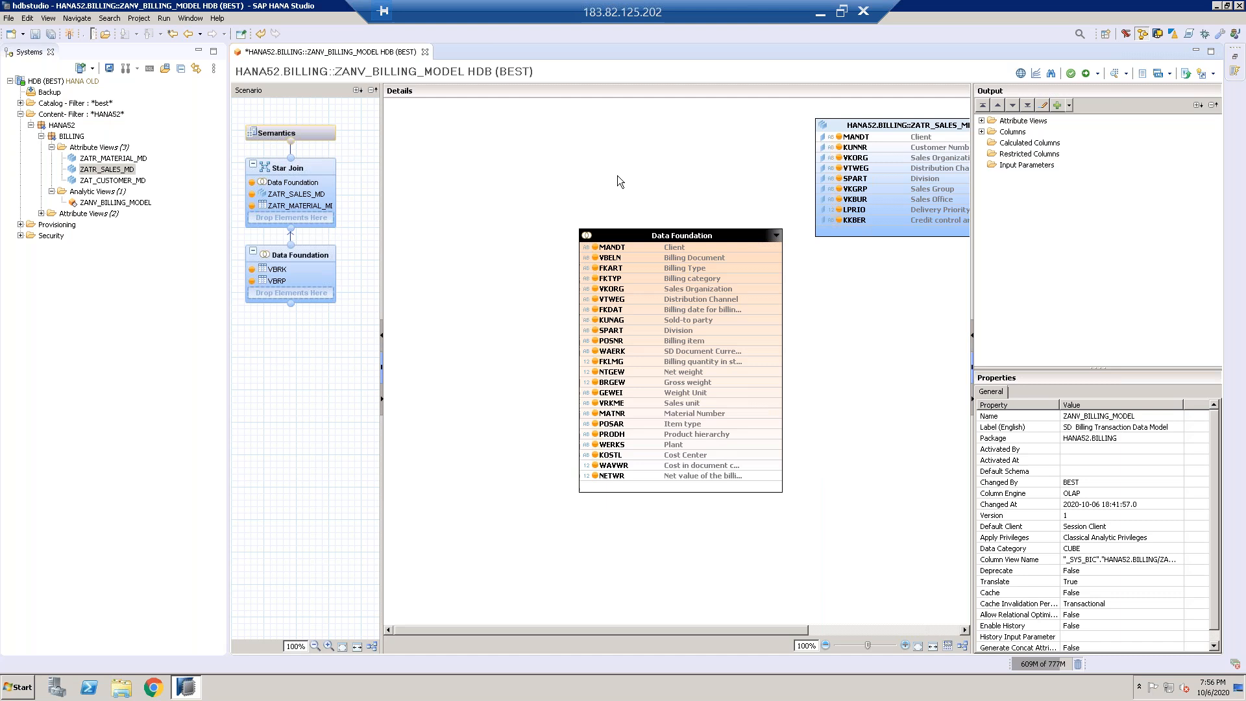
Step: Find the customer attribute views and add ZAT_CUSTOMER_MD from package HANA52.BILLING to the Star Join node
click(348, 166)
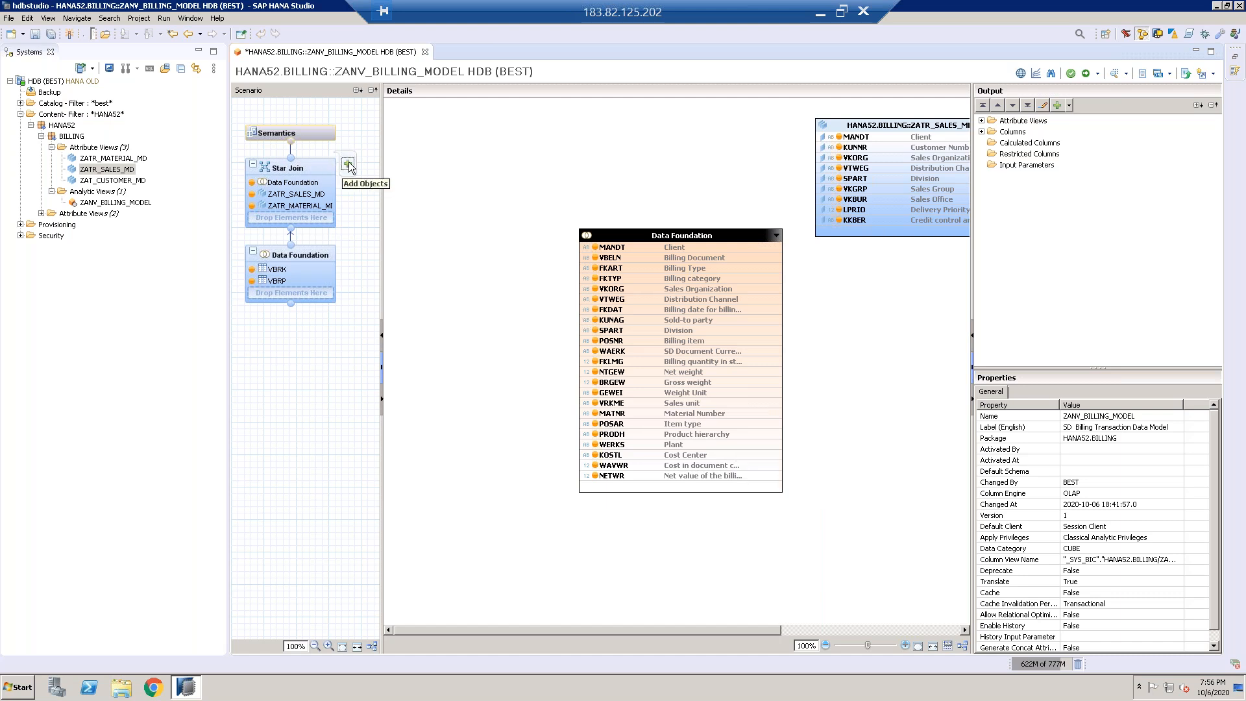
text(cu)
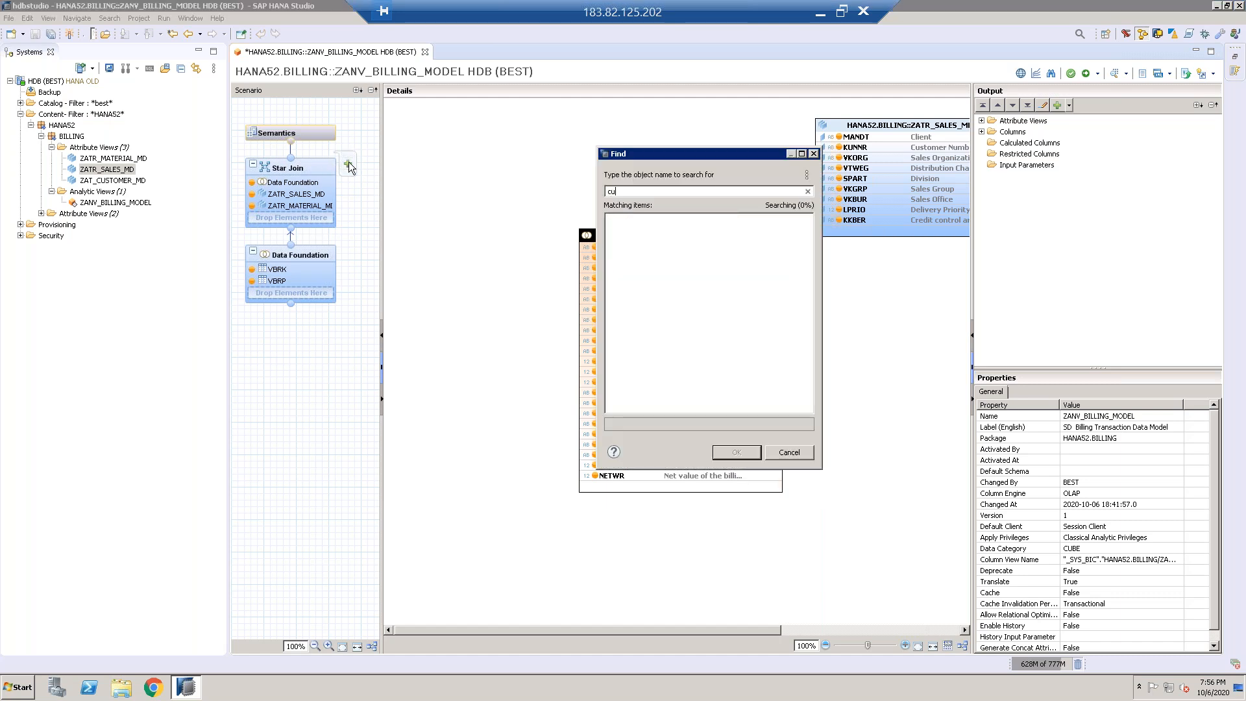
text(stomer)
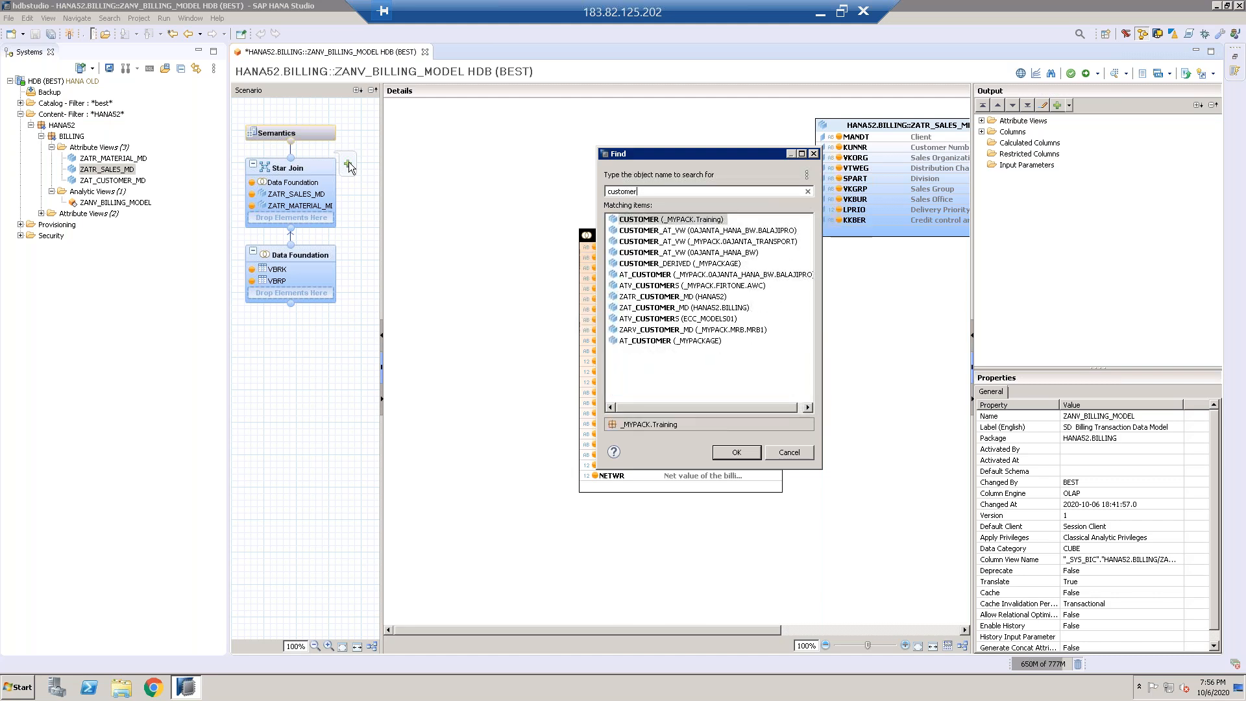
click(692, 309)
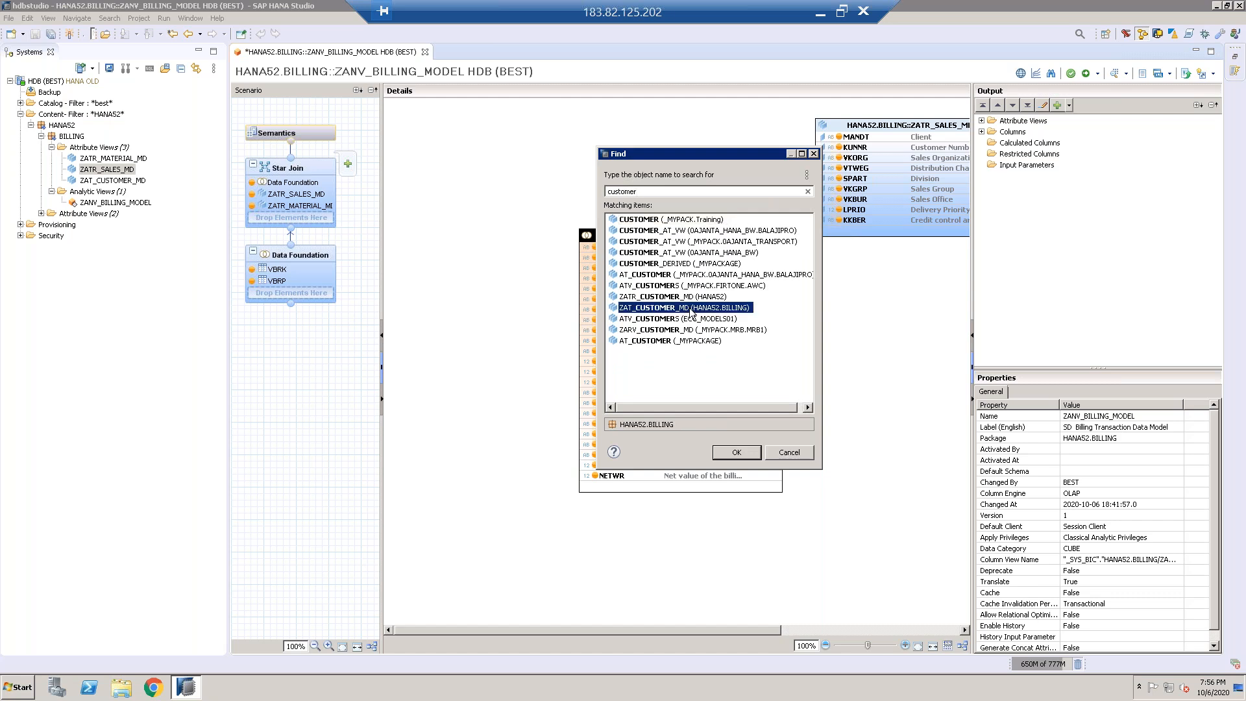
click(736, 450)
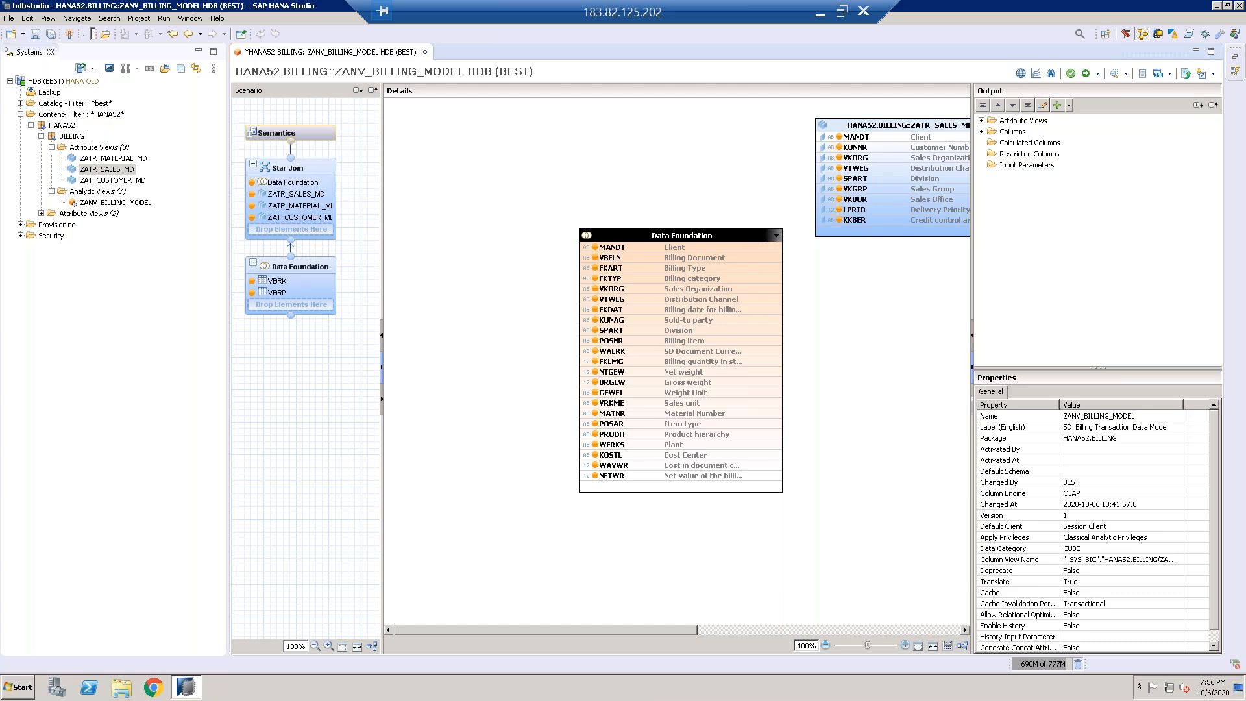
Step: Enlarge the join diagram area and place ZATR_SALES_MD to the left of the data foundation, apart from the other views
click(972, 399)
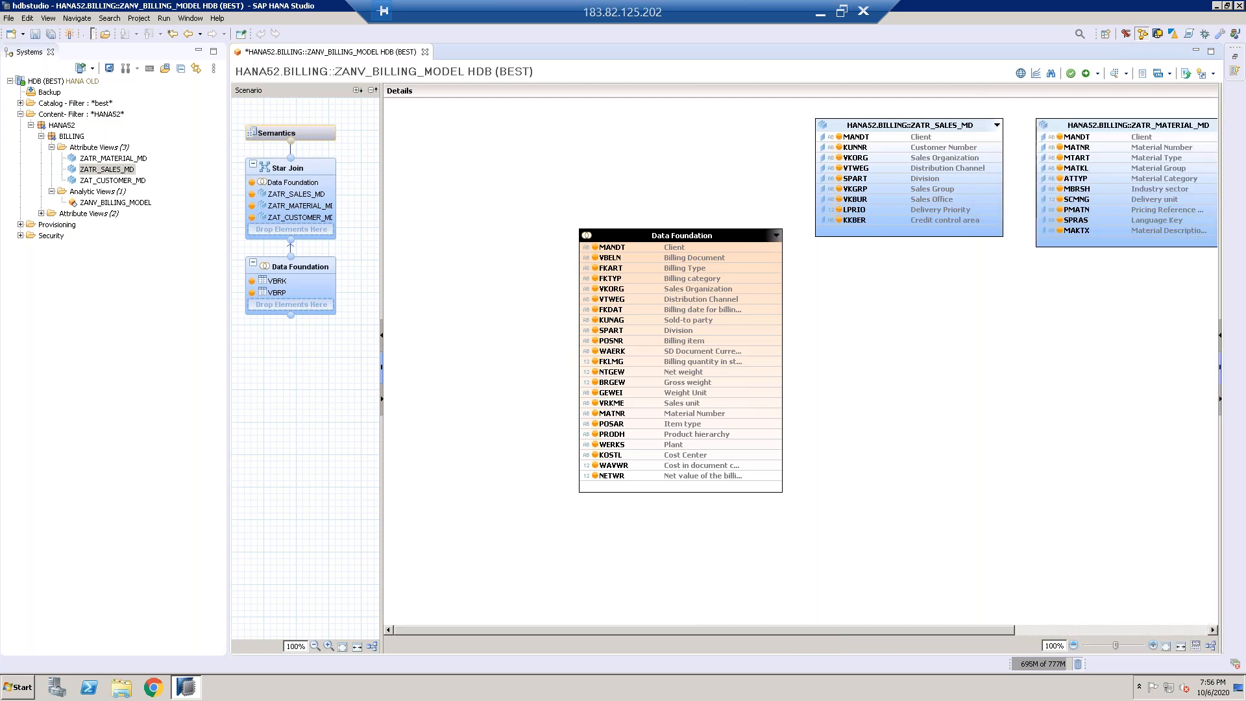
drag(952, 628, 1107, 603)
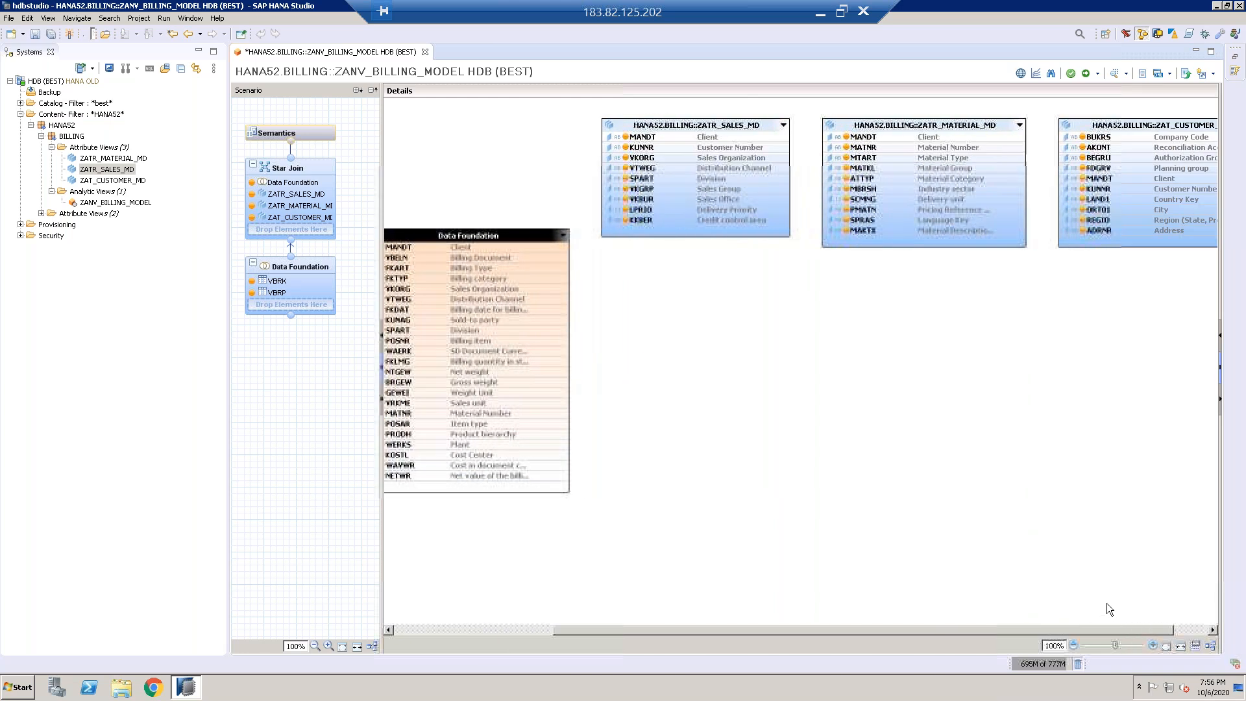
drag(510, 235, 902, 341)
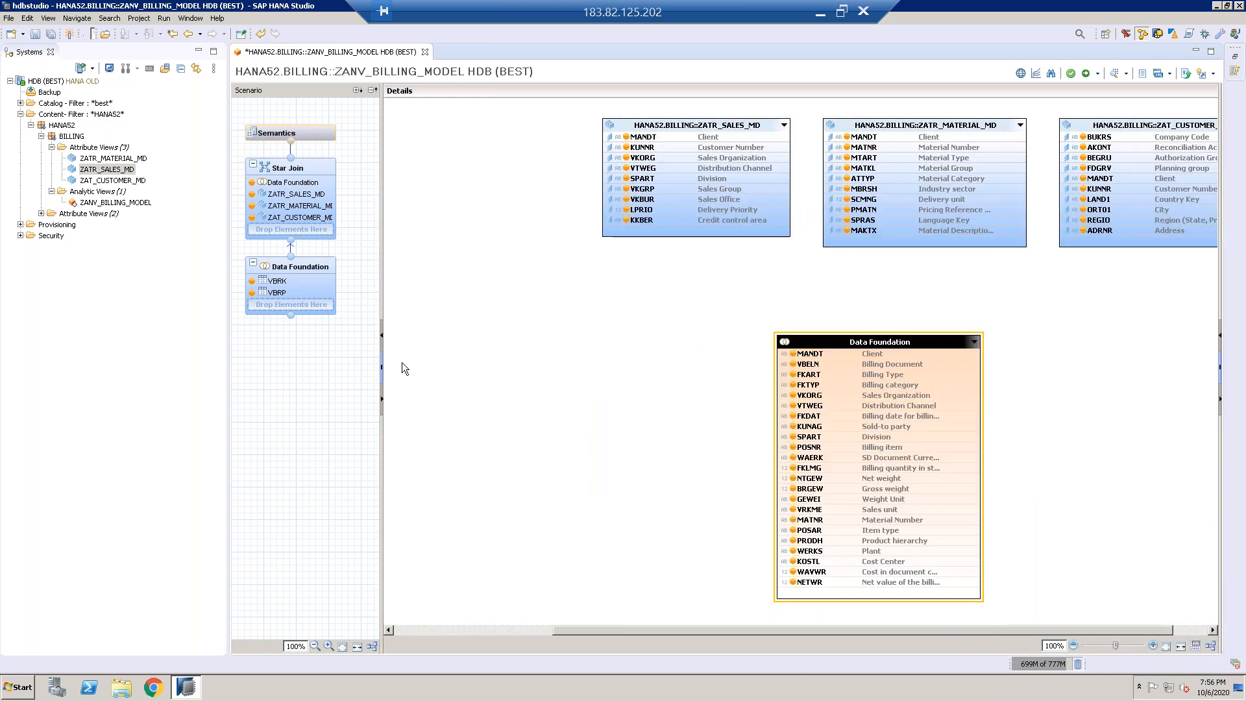
click(382, 335)
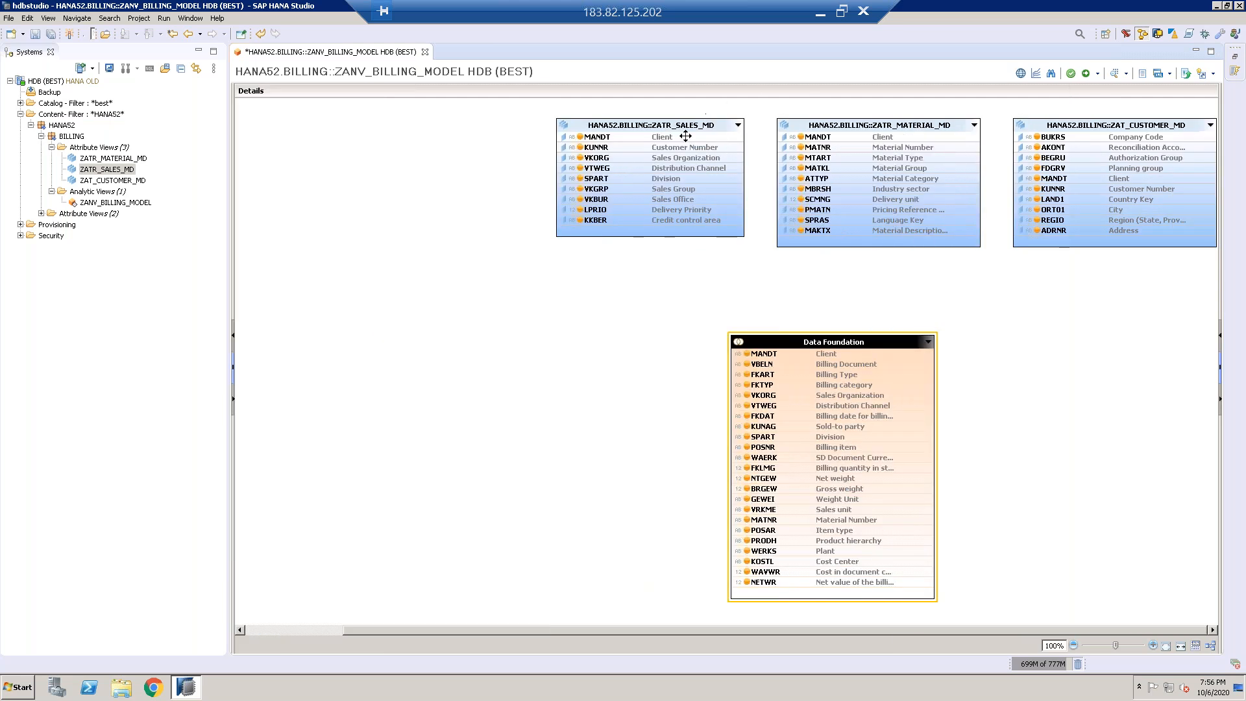
drag(593, 160, 349, 190)
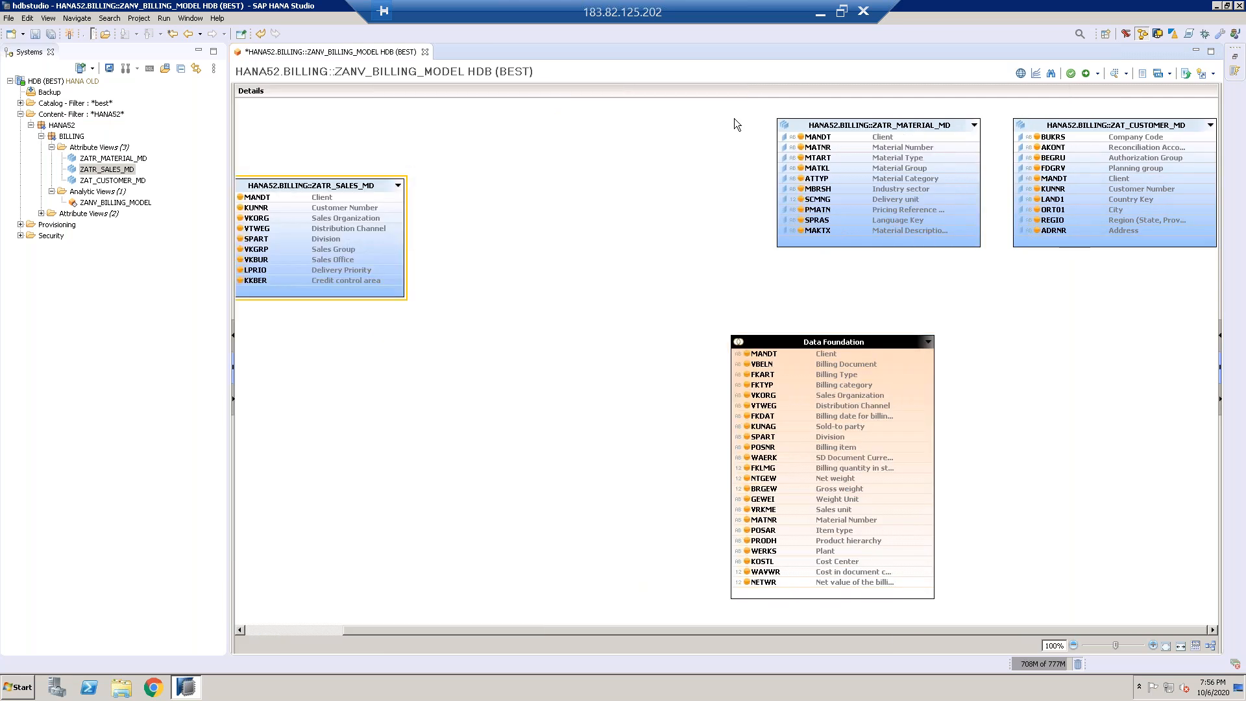
drag(765, 339, 607, 279)
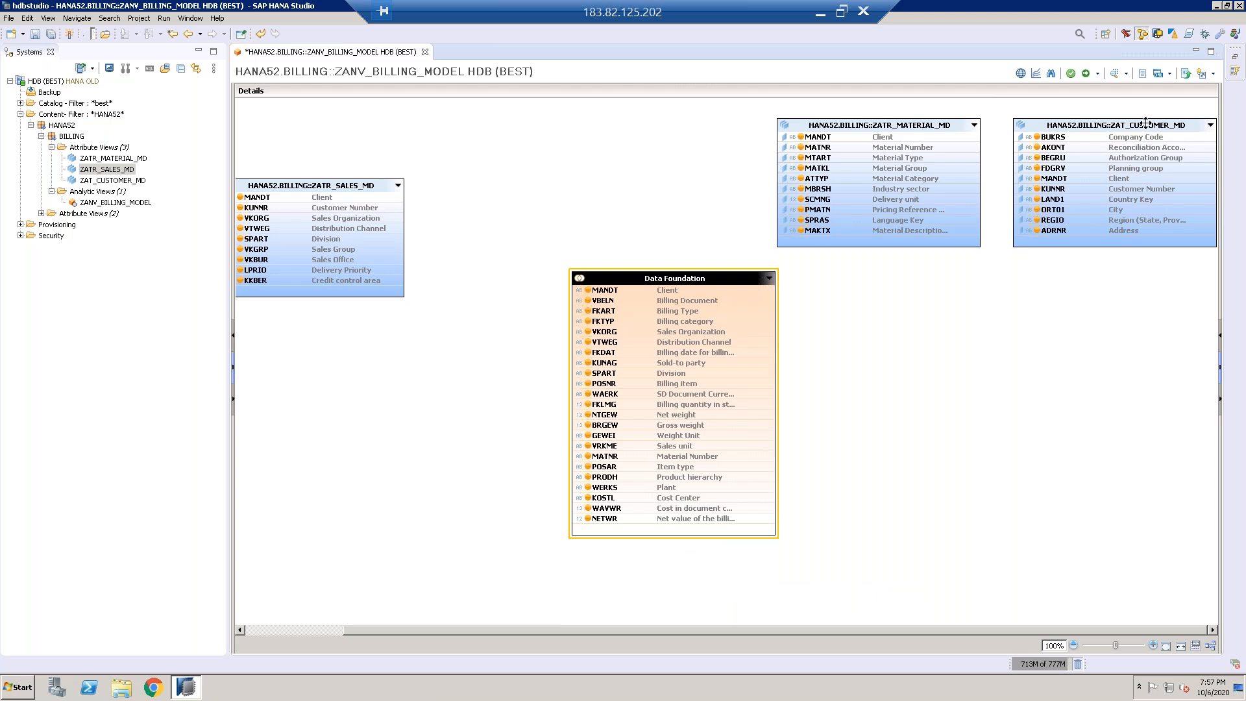
Step: Place ZAT_CUSTOMER_MD below ZATR_MATERIAL_MD and center the data foundation between the attribute views
drag(1148, 135, 1041, 372)
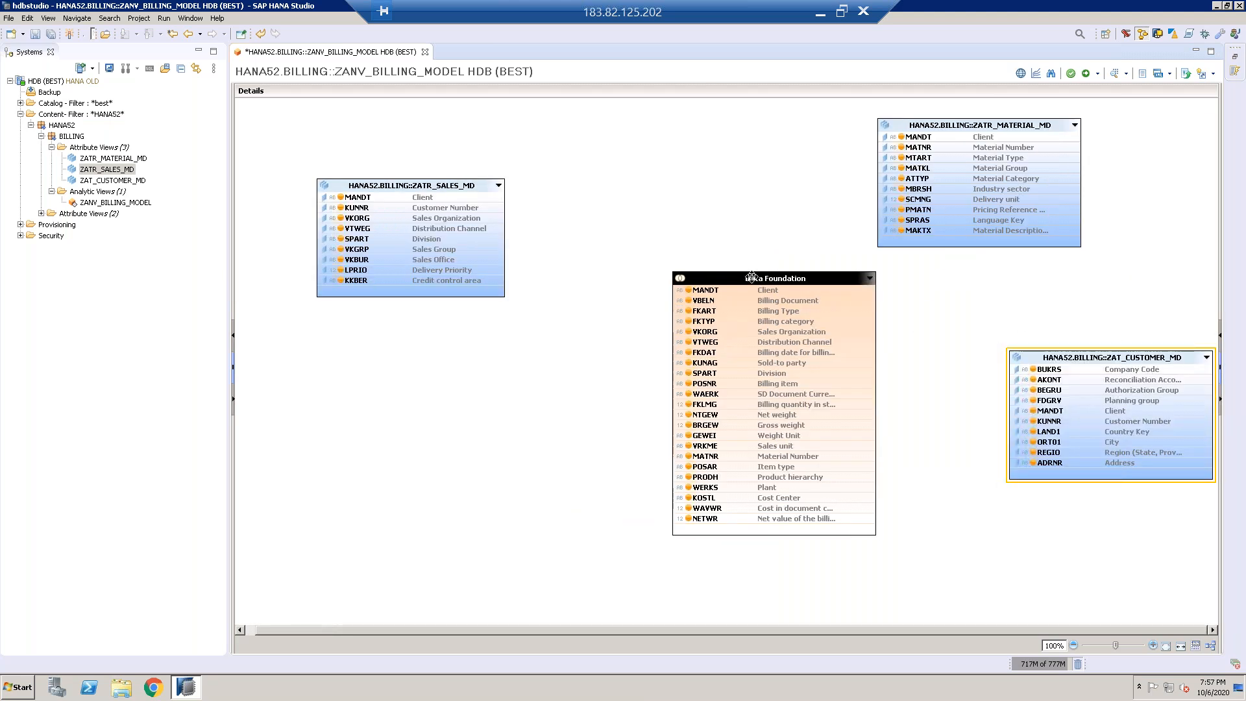
click(675, 311)
drag(675, 311, 599, 340)
drag(1039, 371, 886, 419)
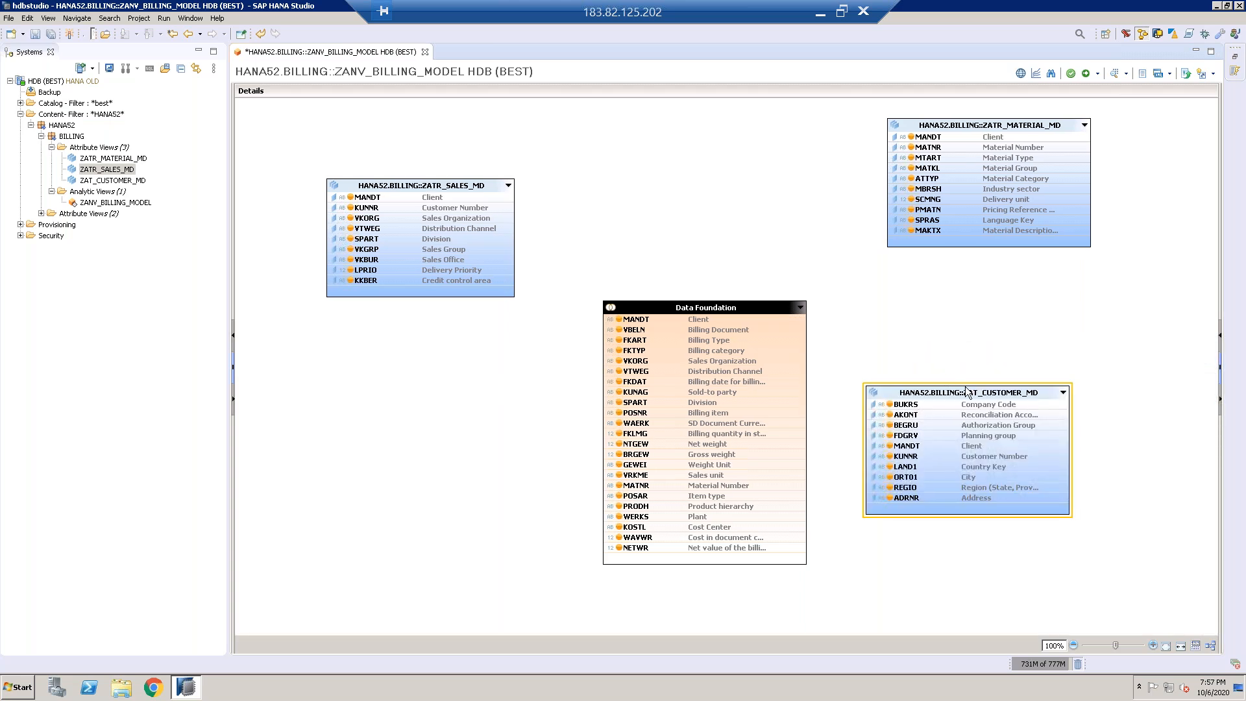
drag(968, 388, 993, 377)
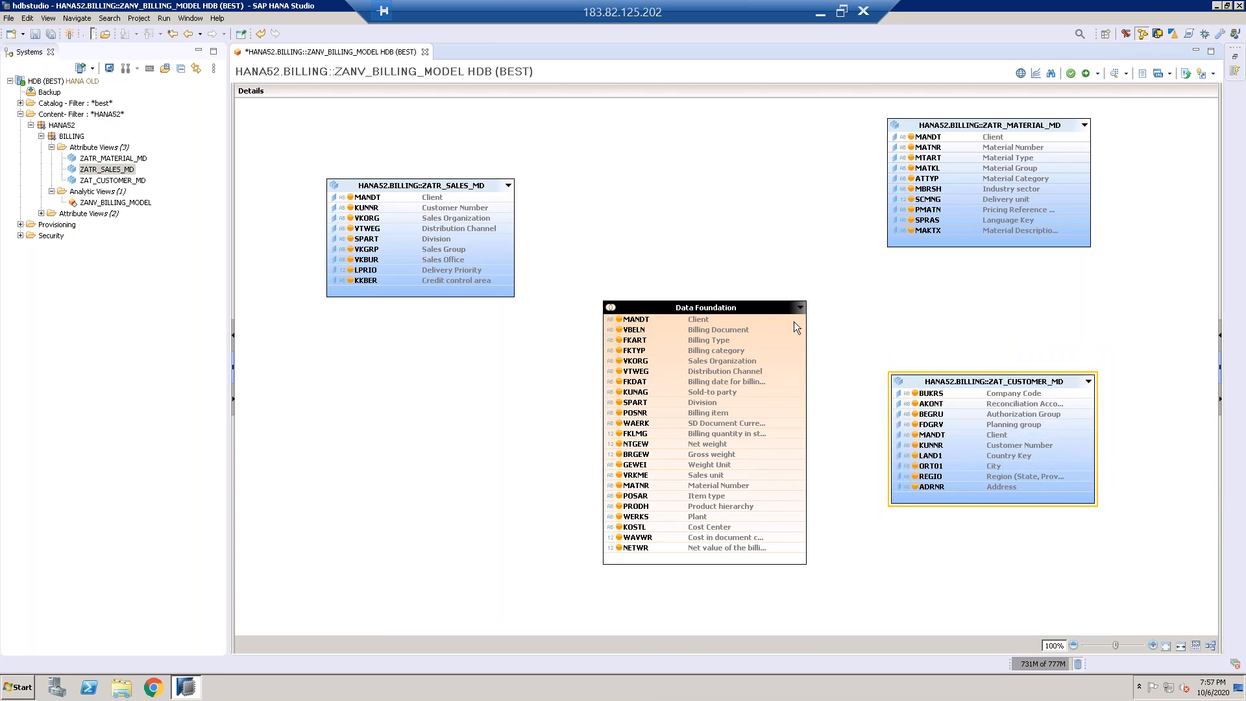
click(566, 194)
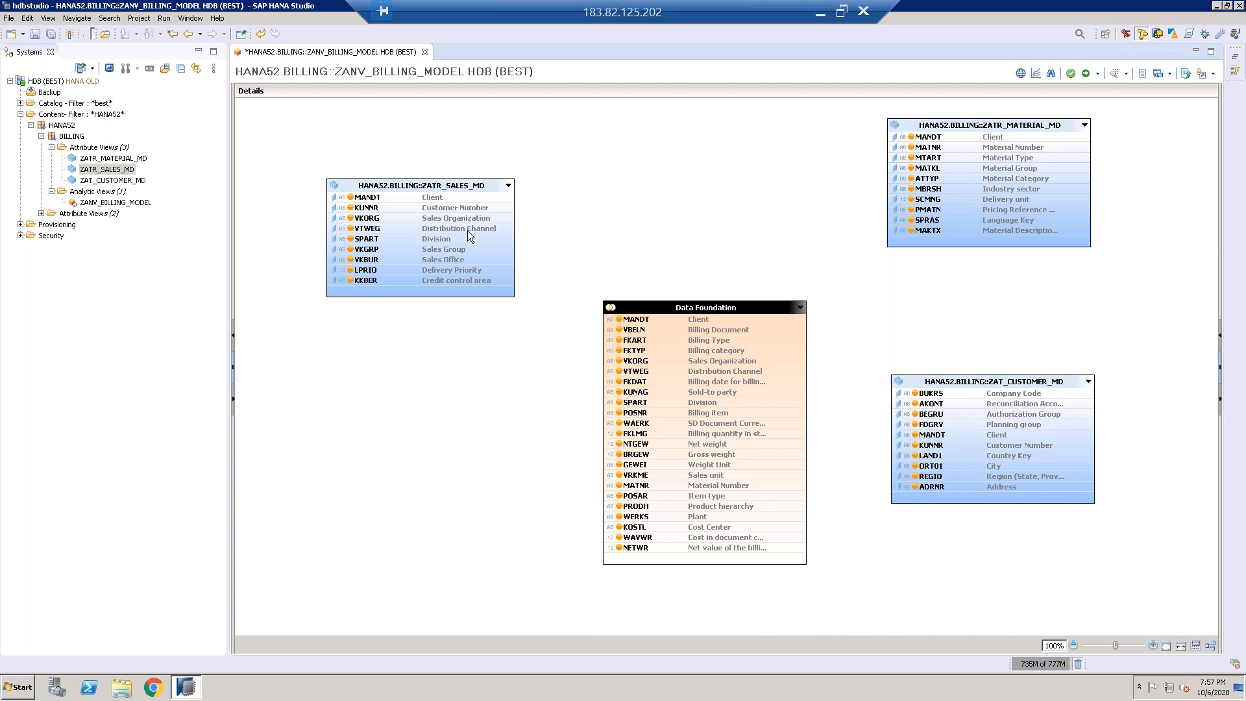
Step: Join the data foundation to ZAT_CUSTOMER_MD, linking MANDT to MANDT and KUNAG to KUNNR
mouse_move(621, 322)
drag(800, 318, 895, 442)
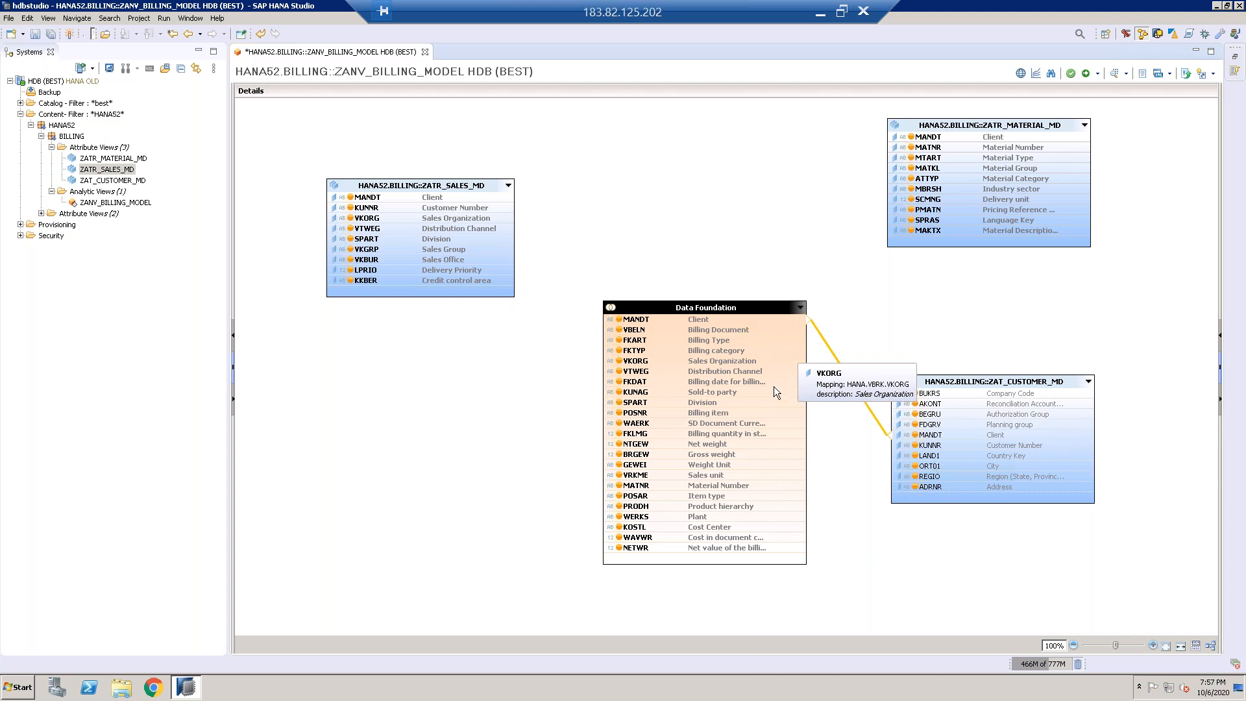
drag(784, 391, 895, 448)
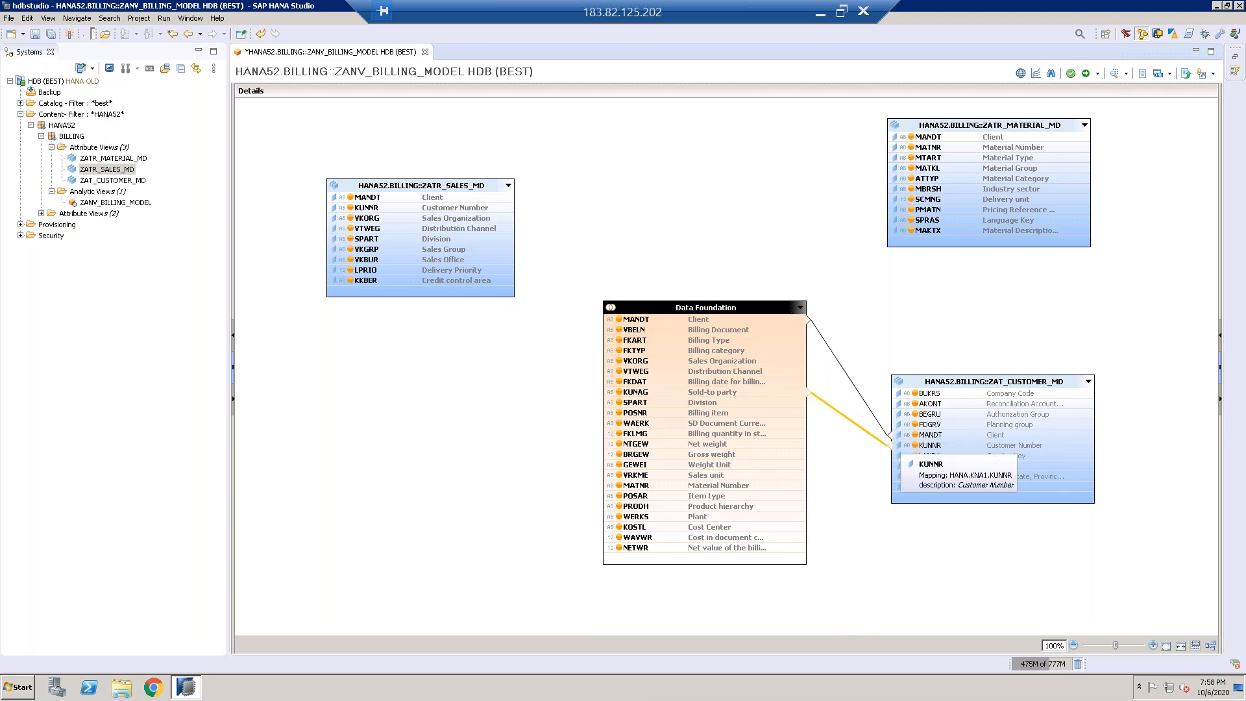
click(617, 393)
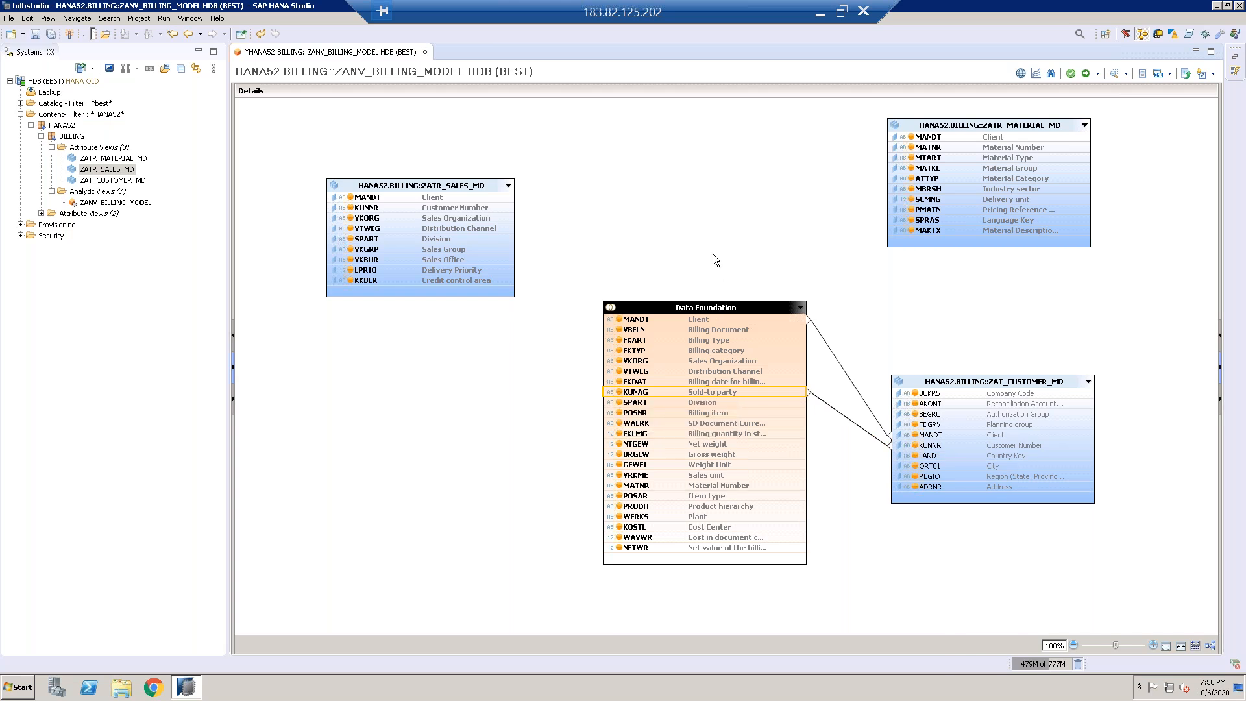
click(693, 225)
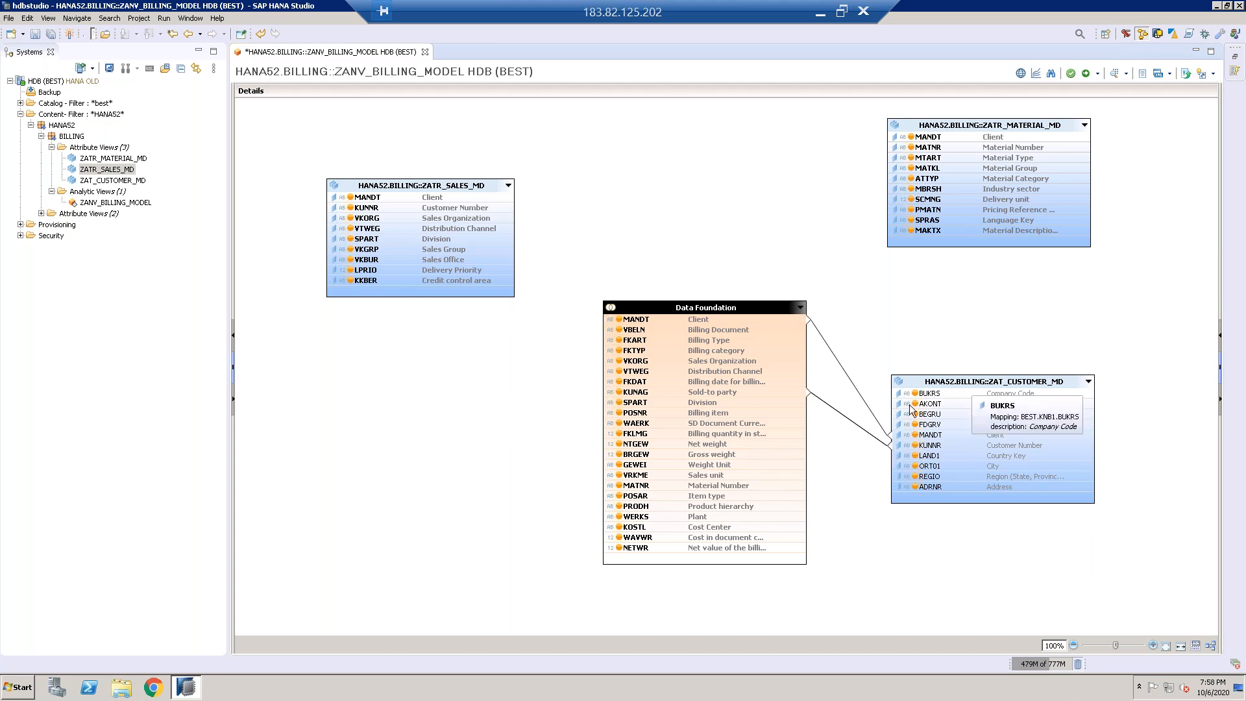
Step: Open the data preview of the attribute view ZAT_CUSTOMER_MD
click(129, 181)
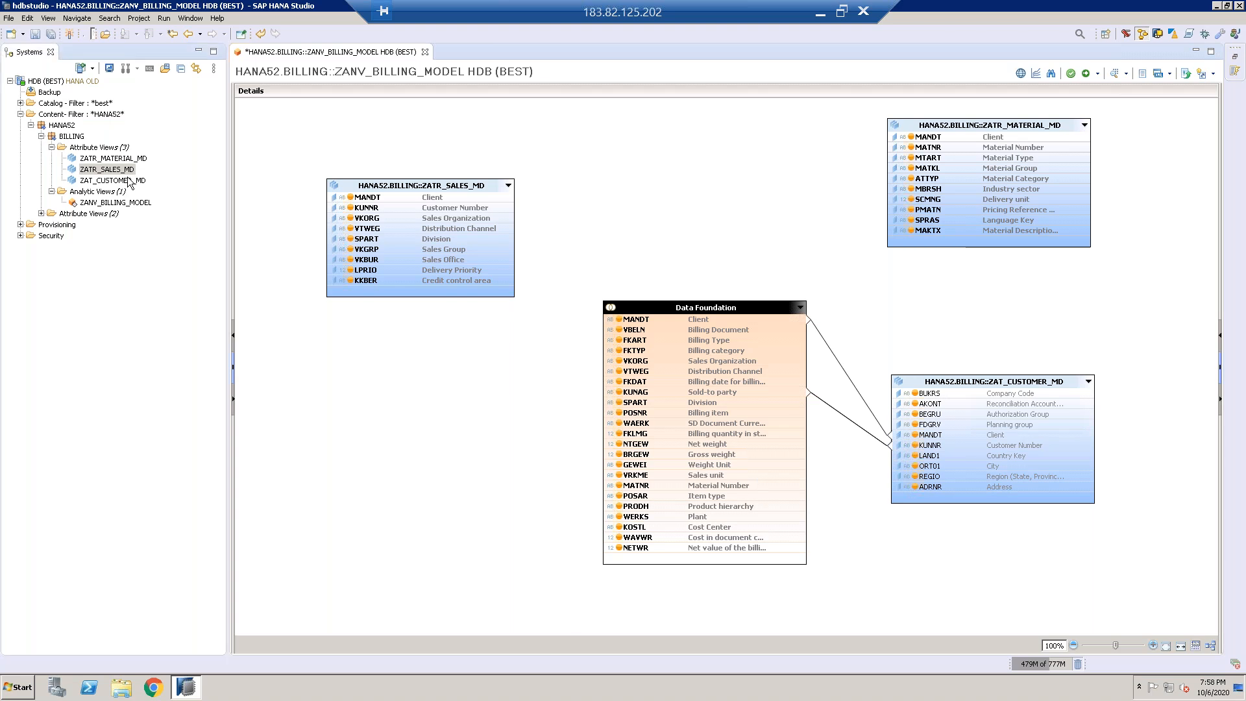
right_click(129, 181)
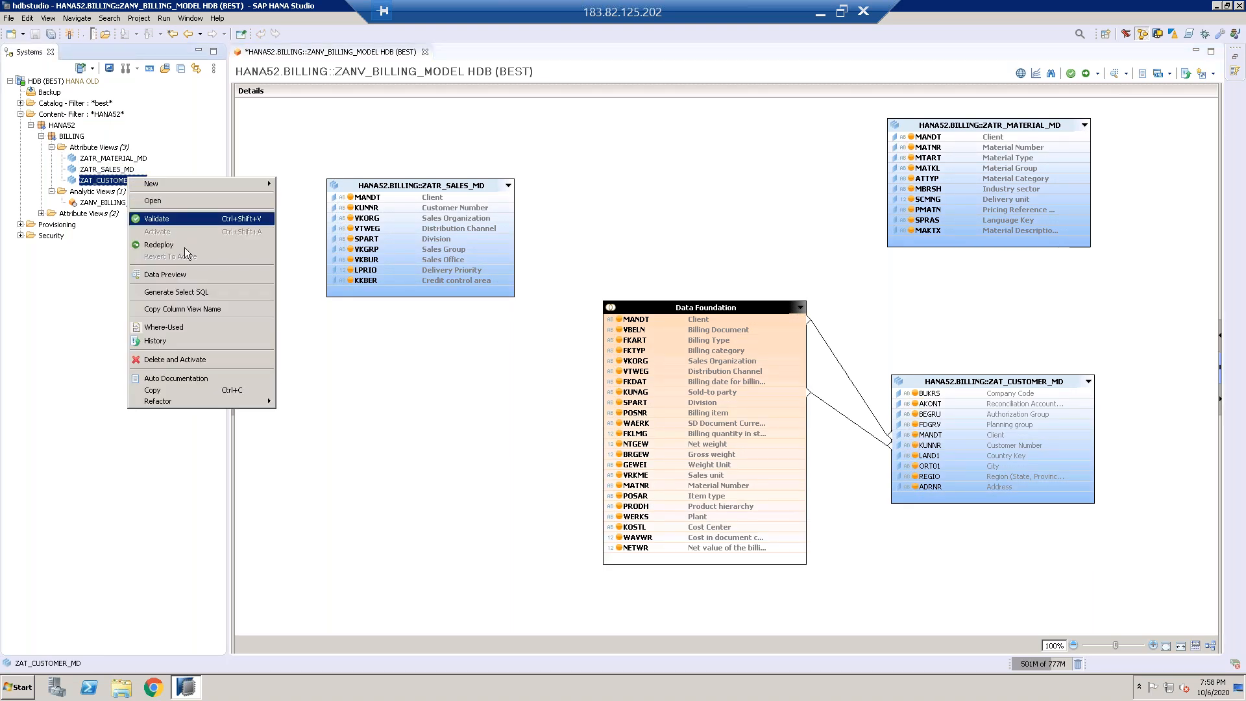
click(184, 276)
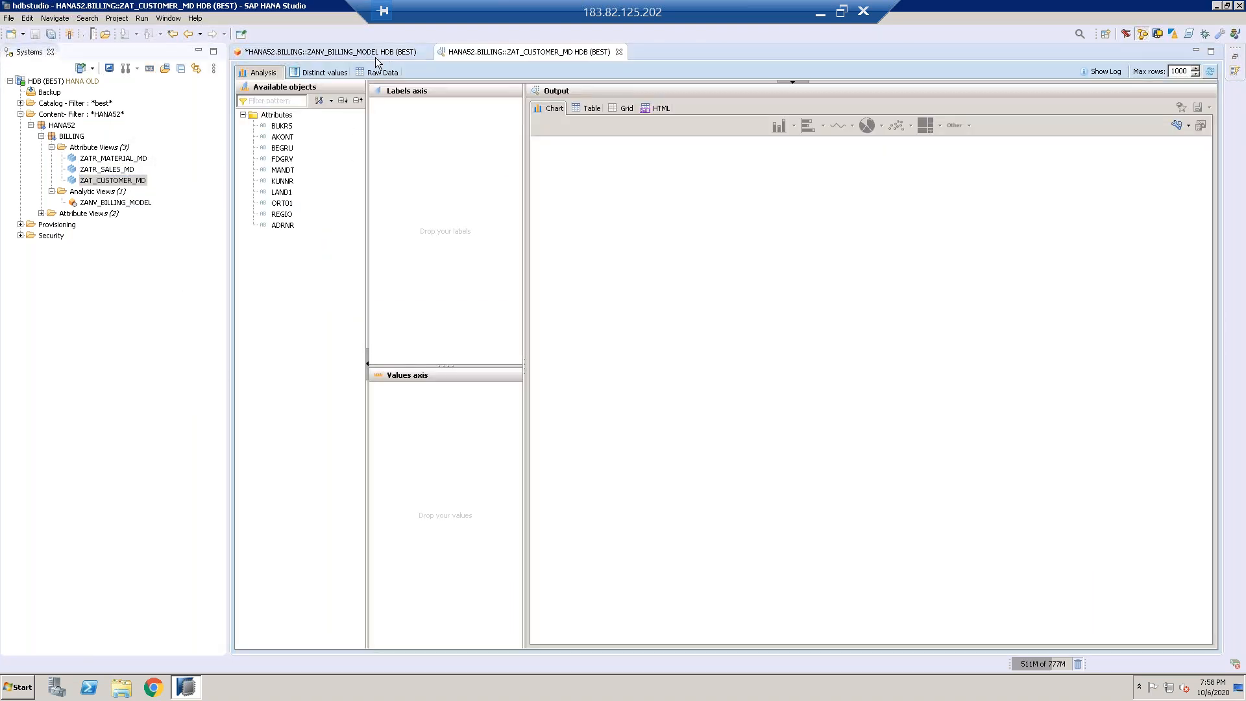
Step: Check the raw data of ZAT_CUSTOMER_MD and exclude its BEGRU and FDGRV columns from the billing model's output
click(380, 72)
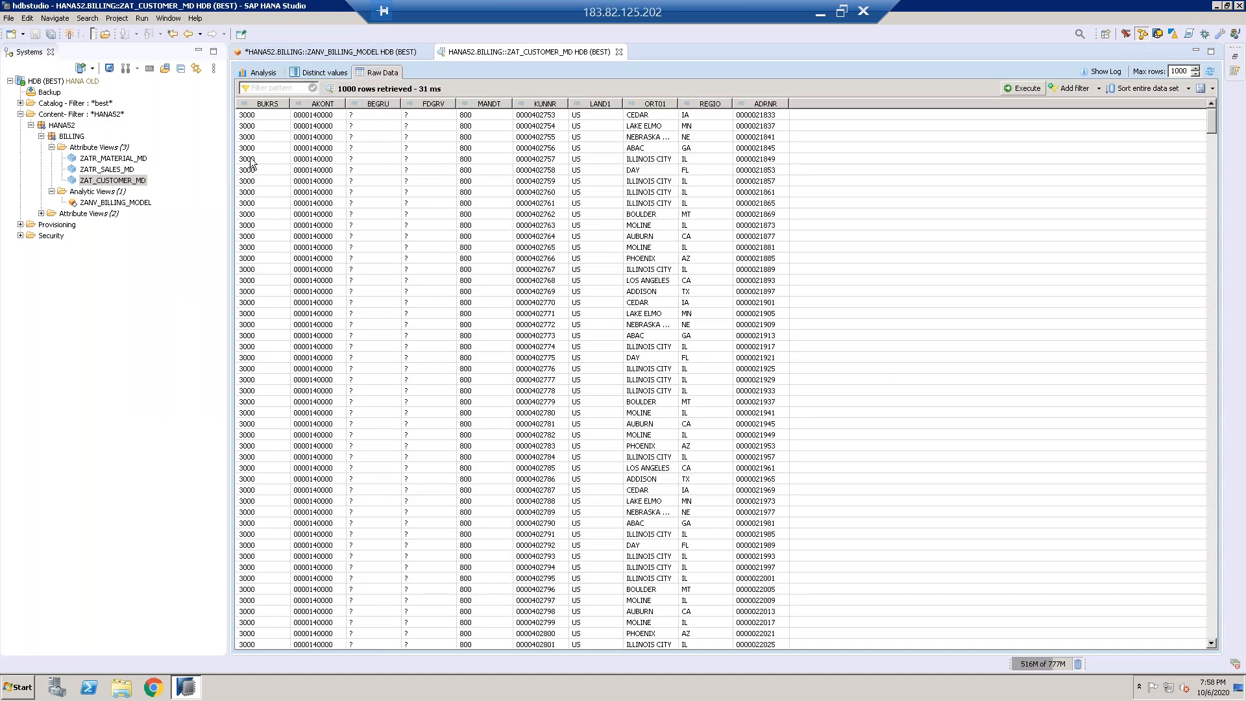
click(341, 54)
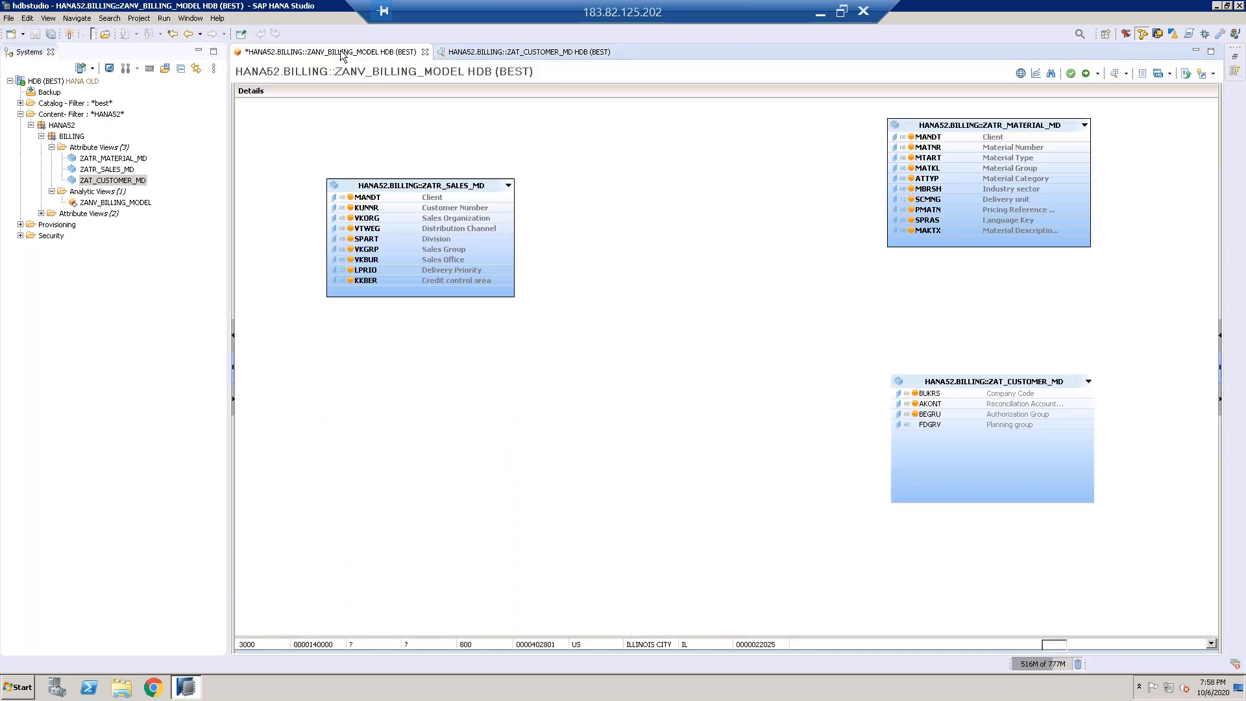
click(915, 414)
click(917, 424)
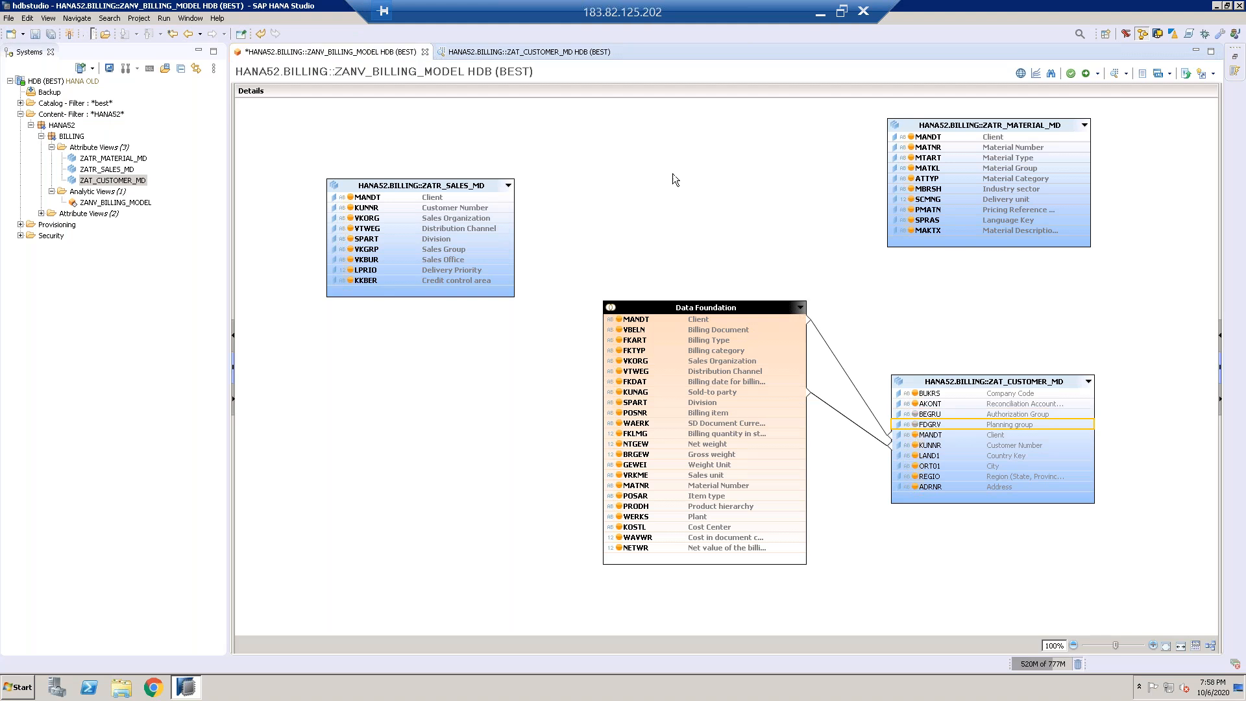
click(532, 54)
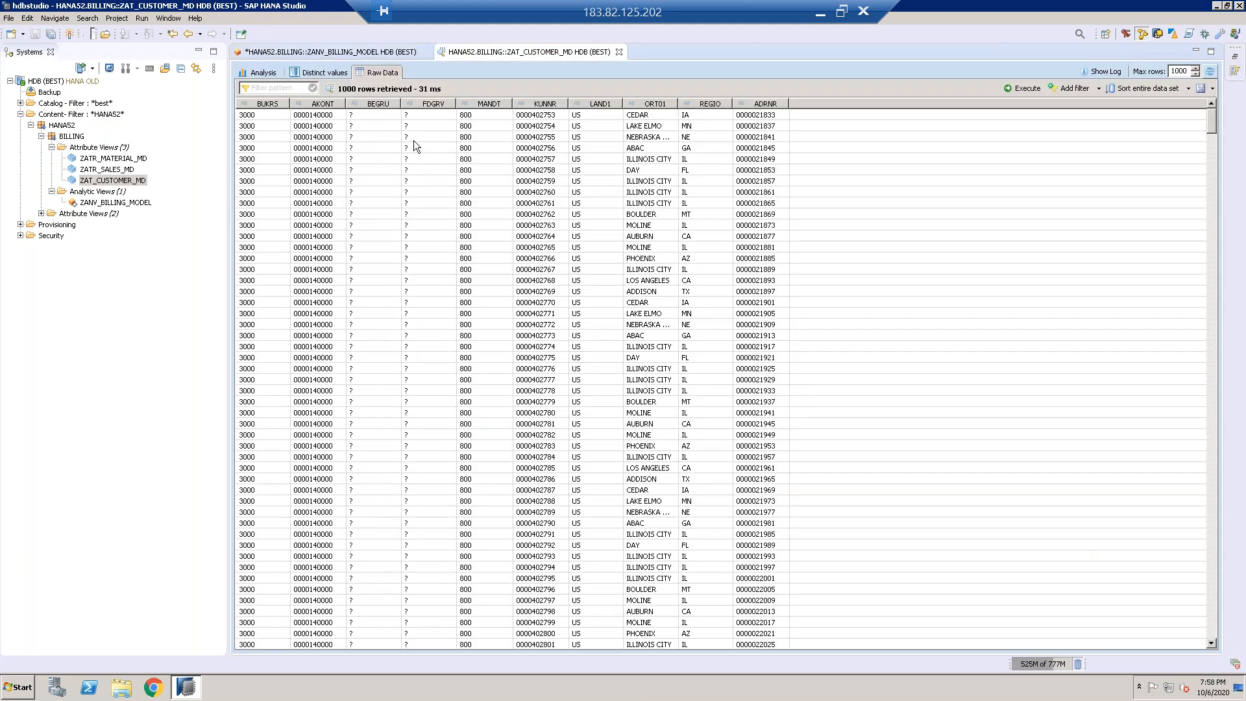
click(359, 52)
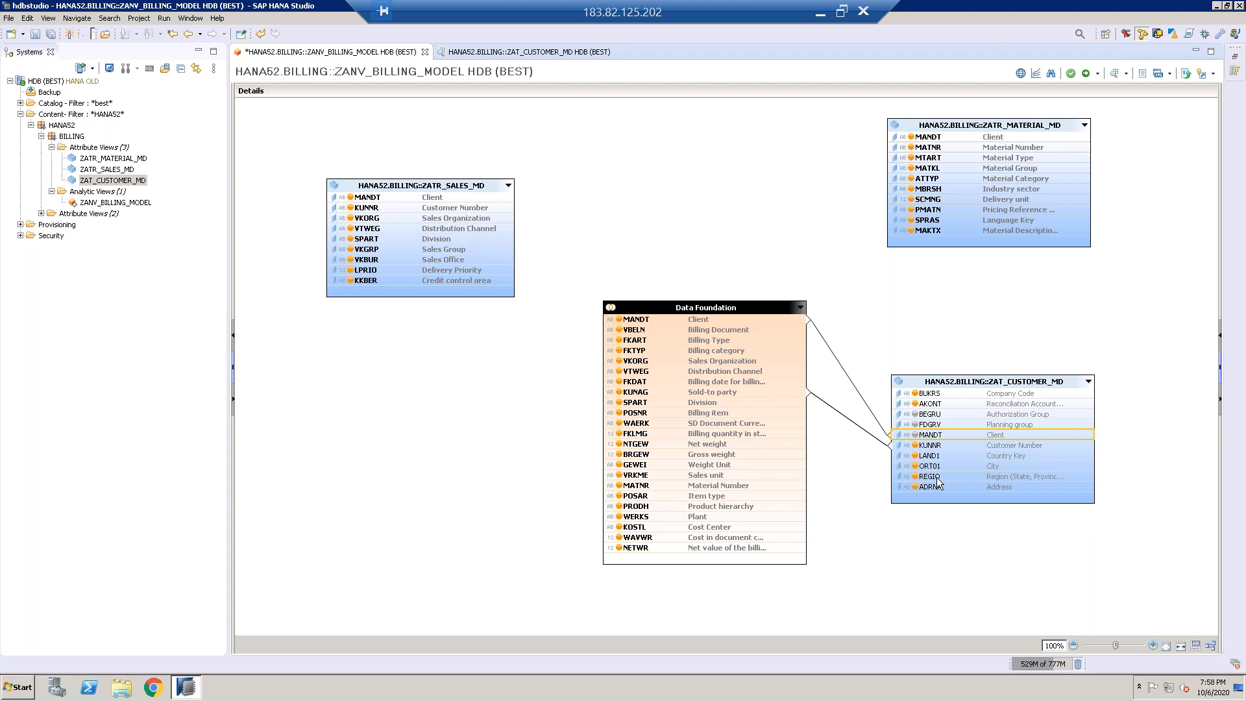
click(583, 51)
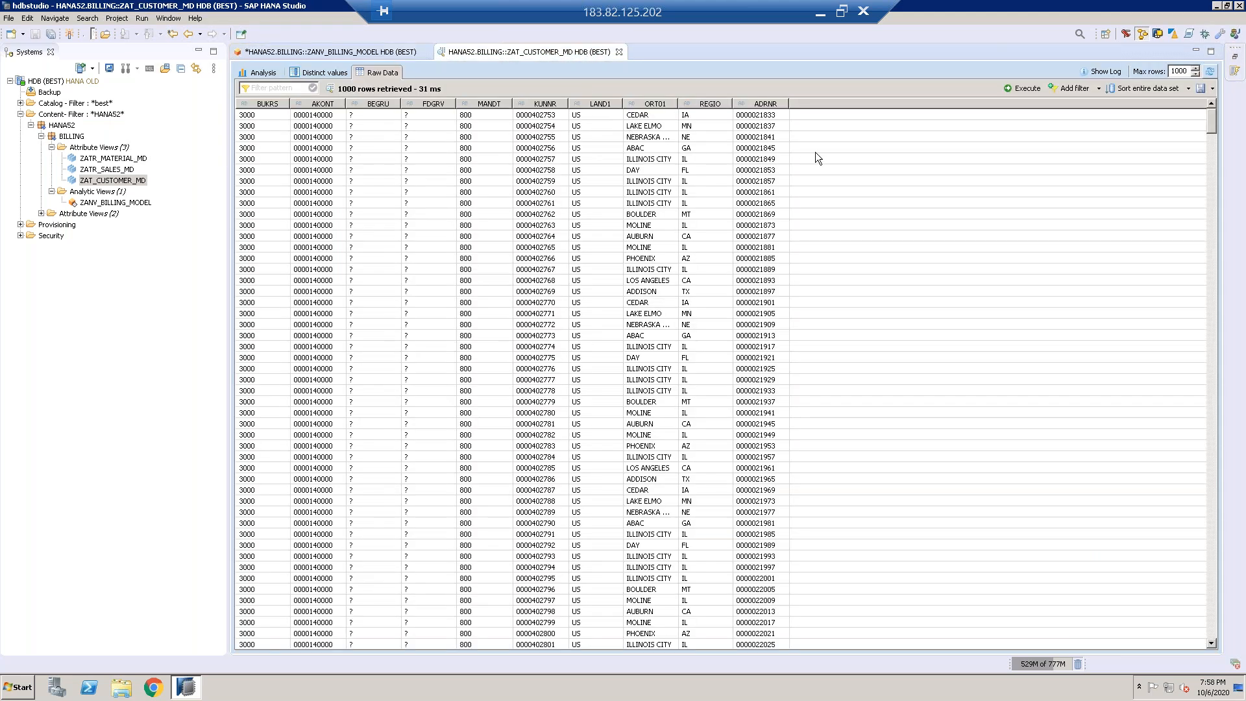
click(401, 55)
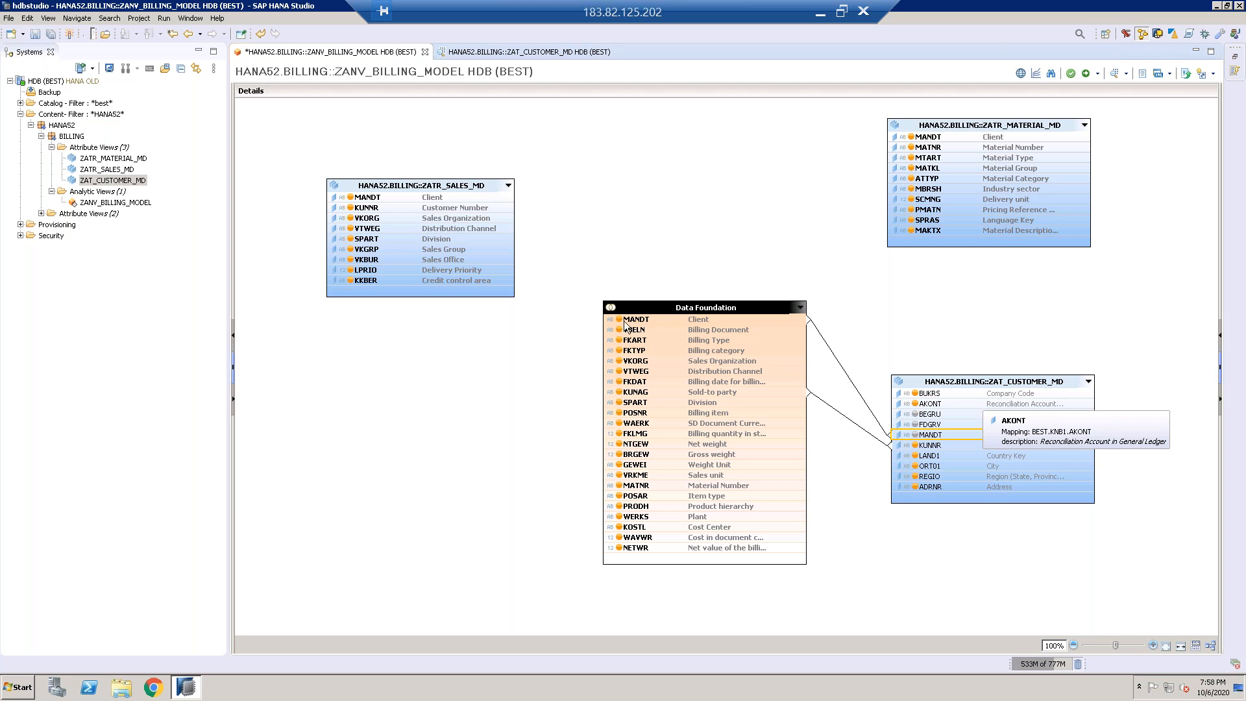
Step: Join the data foundation to ZATR_SALES_MD, linking MANDT, VKORG and VTWEG to their matching columns
drag(609, 323, 513, 197)
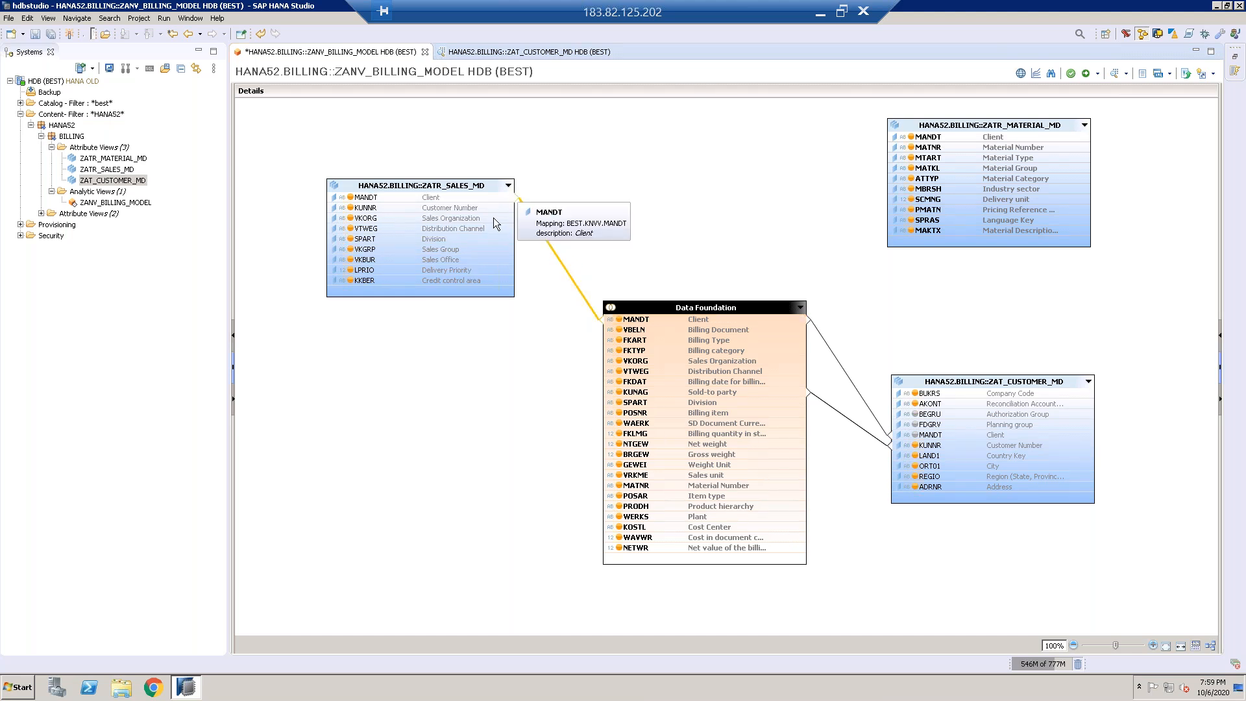
mouse_move(512, 221)
mouse_down()
mouse_move(569, 329)
mouse_move(609, 368)
mouse_up()
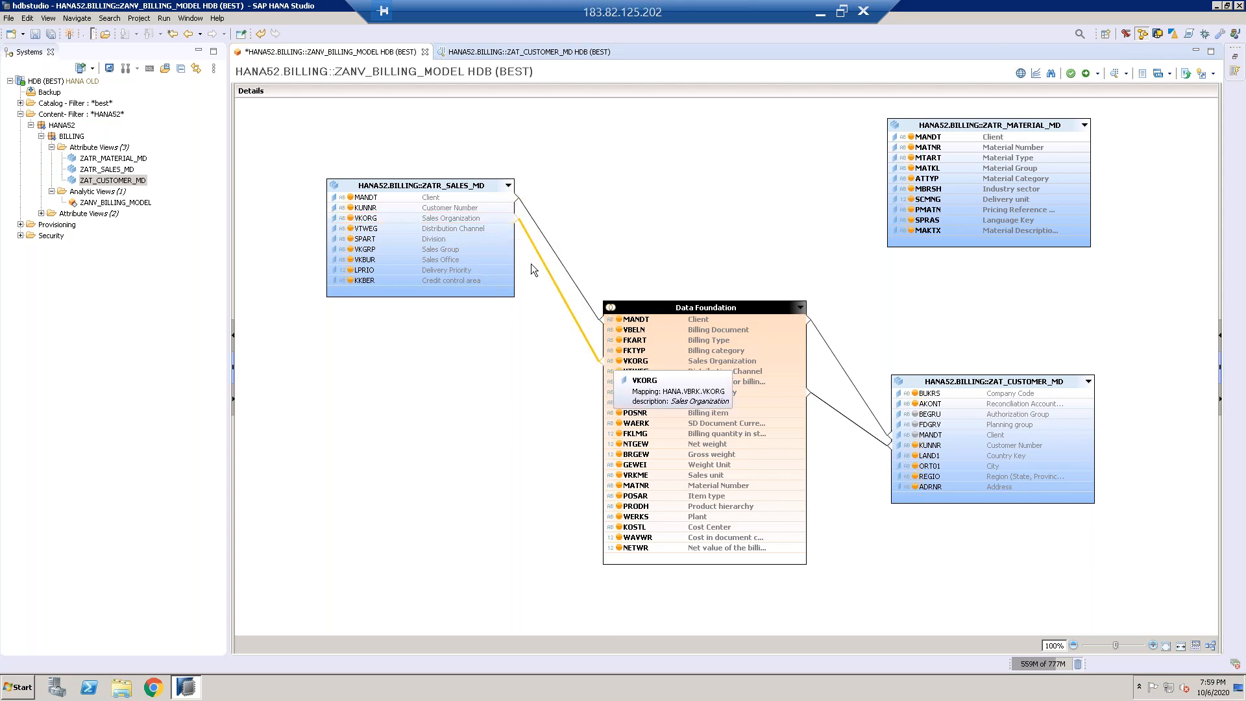
mouse_move(506, 231)
mouse_down()
mouse_move(600, 383)
mouse_move(623, 376)
mouse_up()
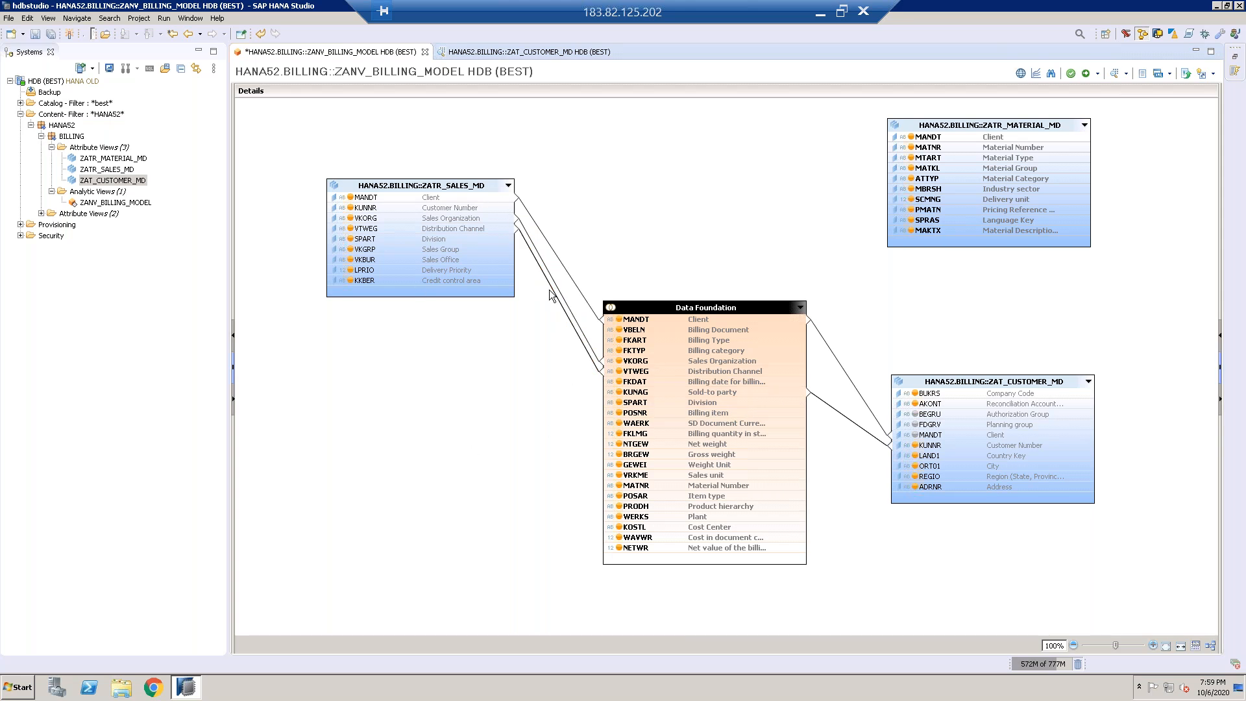
Step: Examine the properties of the MANDT join between the data foundation and ZAT_CUSTOMER_MD, then restore the enlarged diagram layout
click(831, 348)
right_click(831, 348)
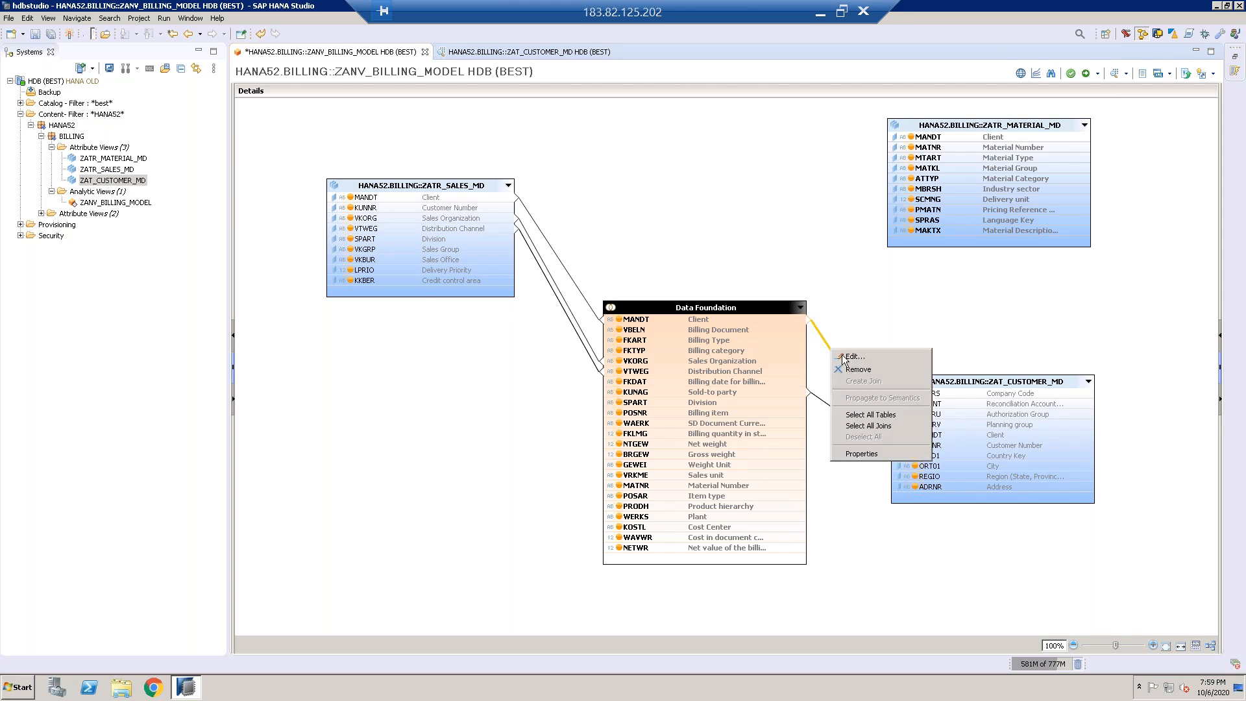
click(882, 453)
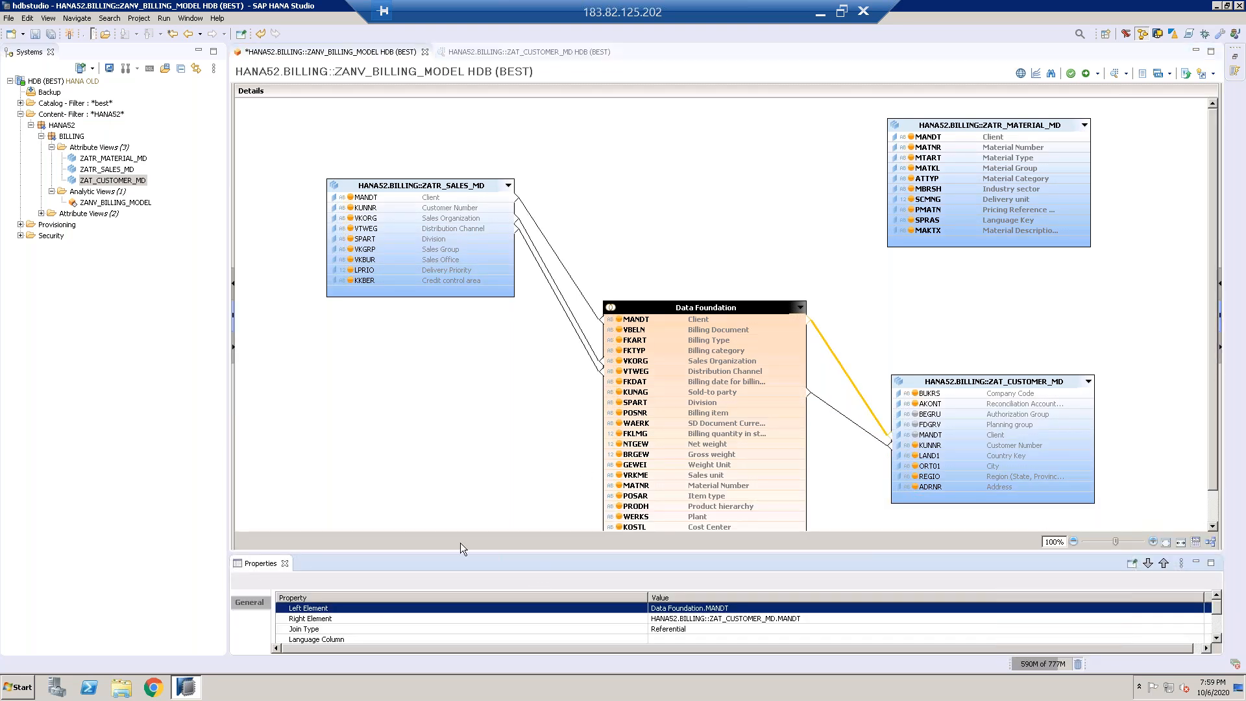
double_click(255, 563)
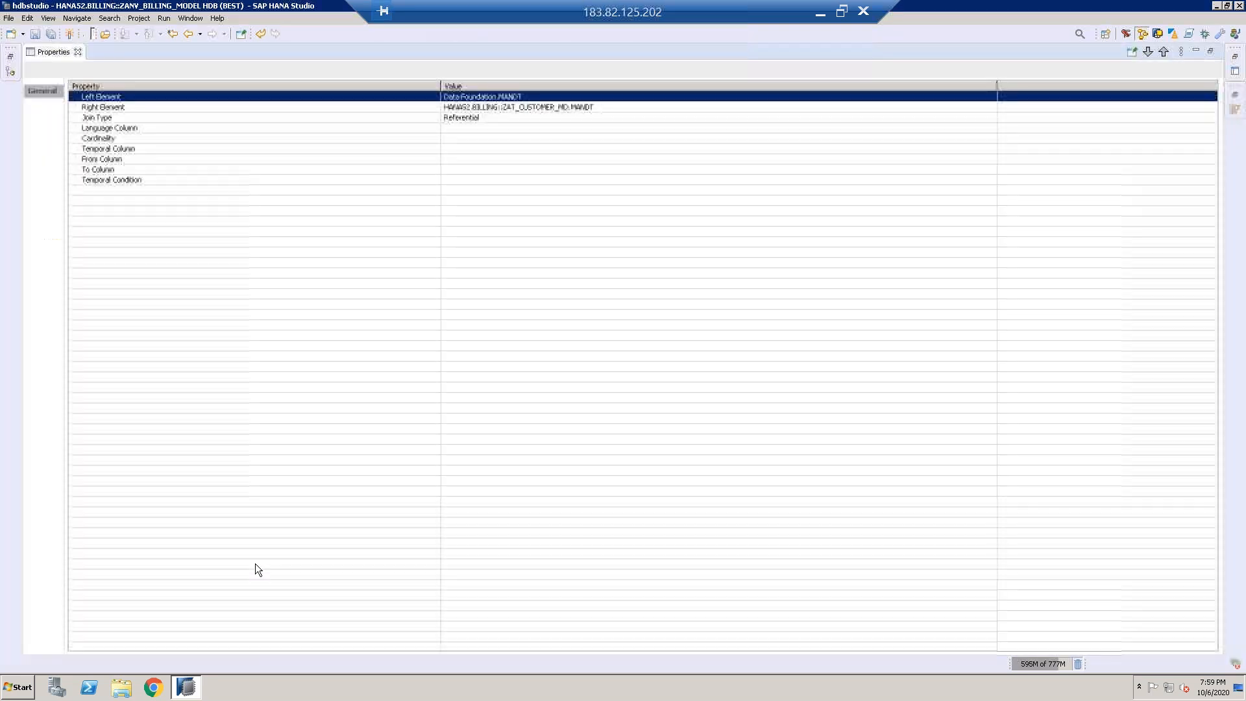
double_click(39, 55)
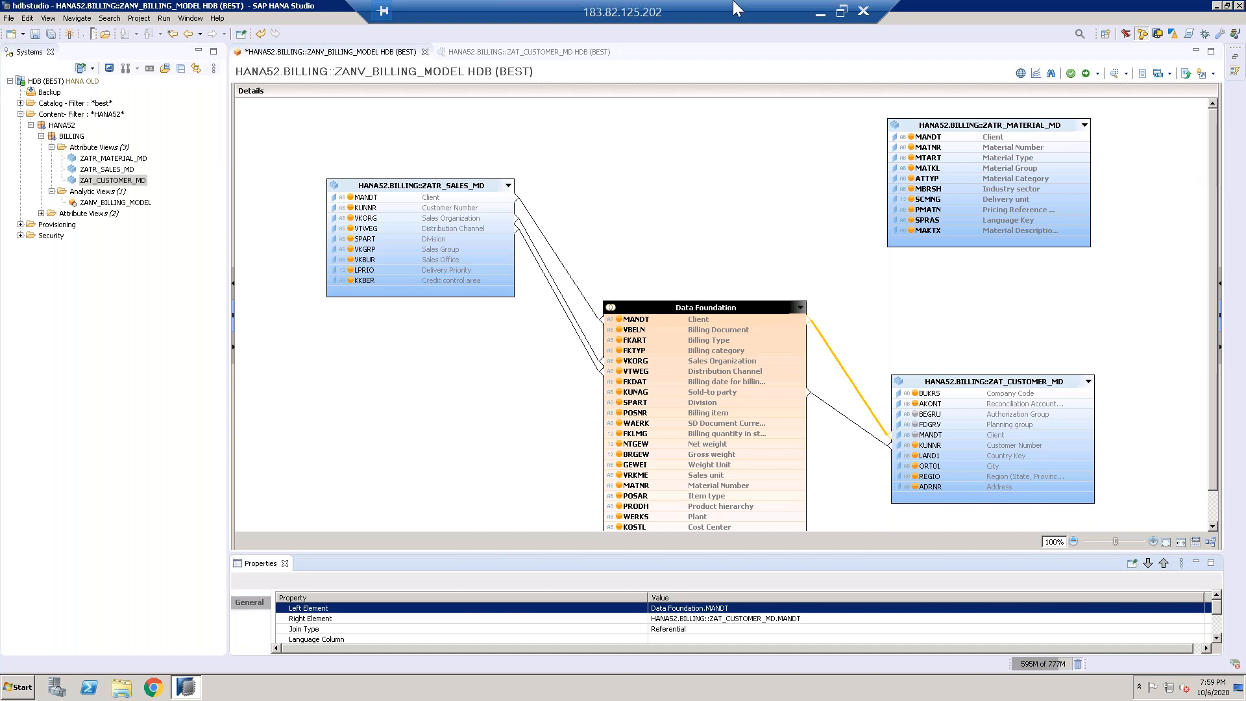
click(1221, 317)
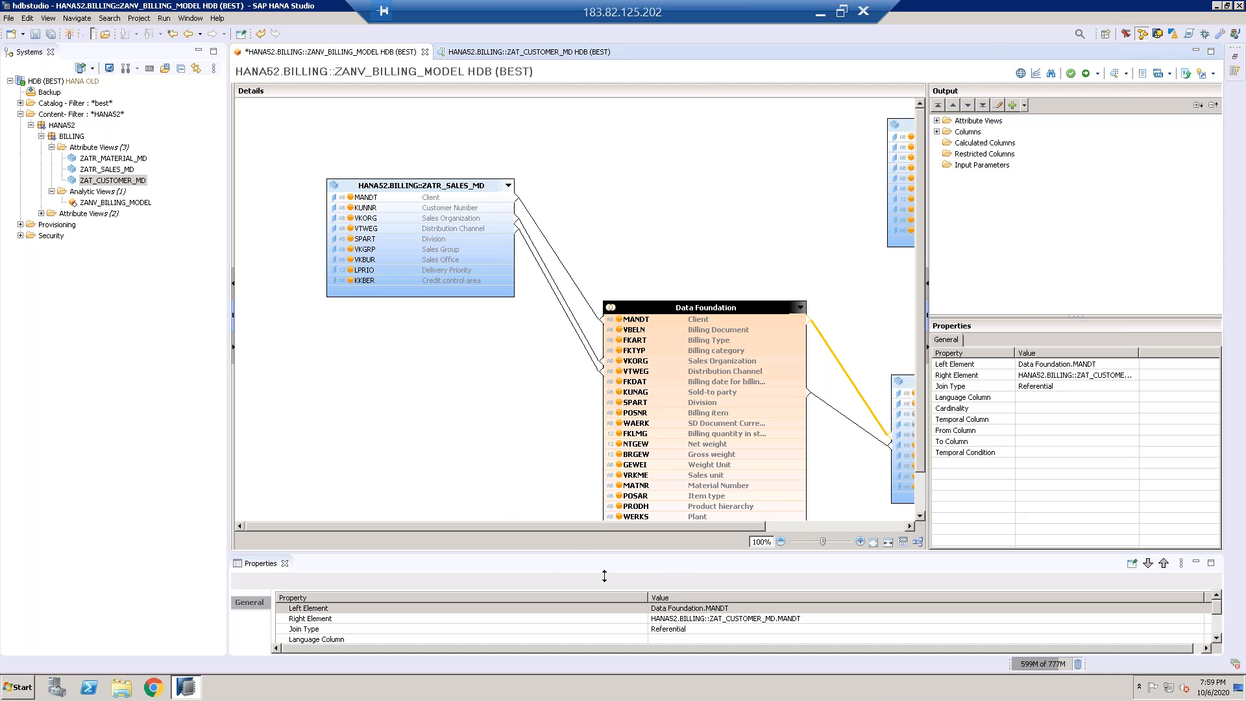
drag(286, 566, 1041, 288)
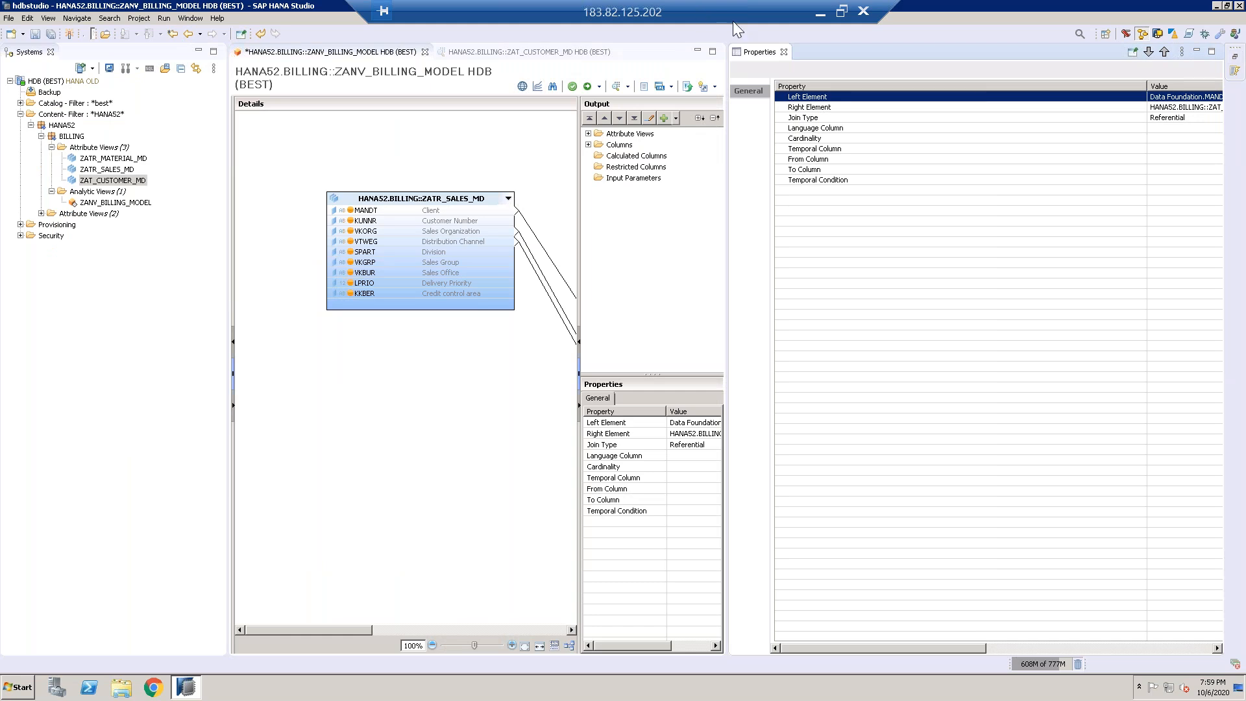
click(785, 51)
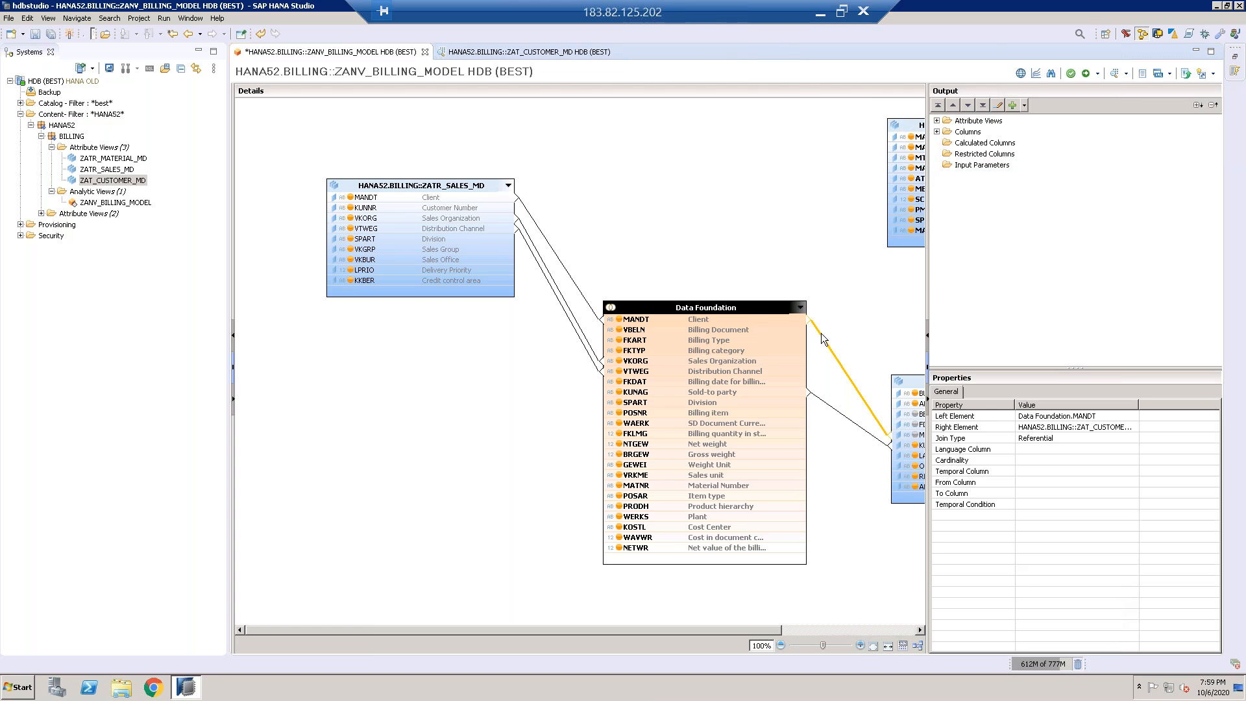
click(927, 399)
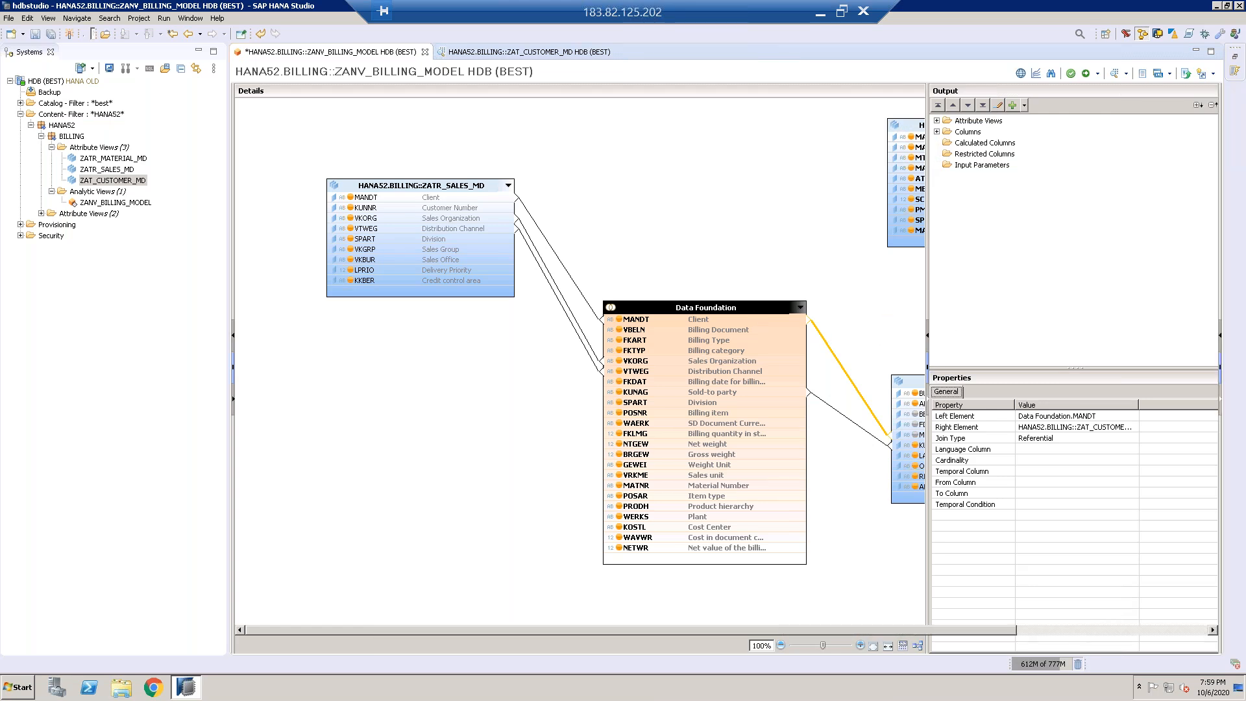
Step: Edit the join between the data foundation and ZAT_CUSTOMER_MD, keeping the Referential type and setting the cardinality to n..1
right_click(839, 361)
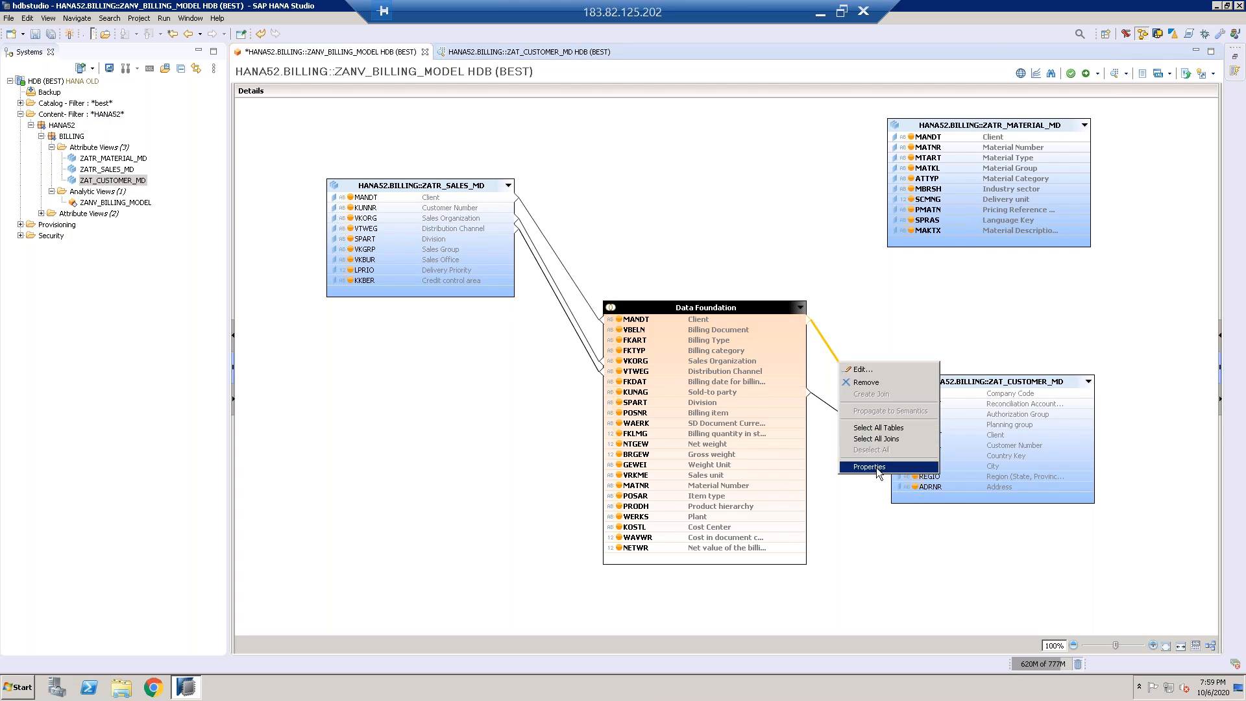
click(851, 368)
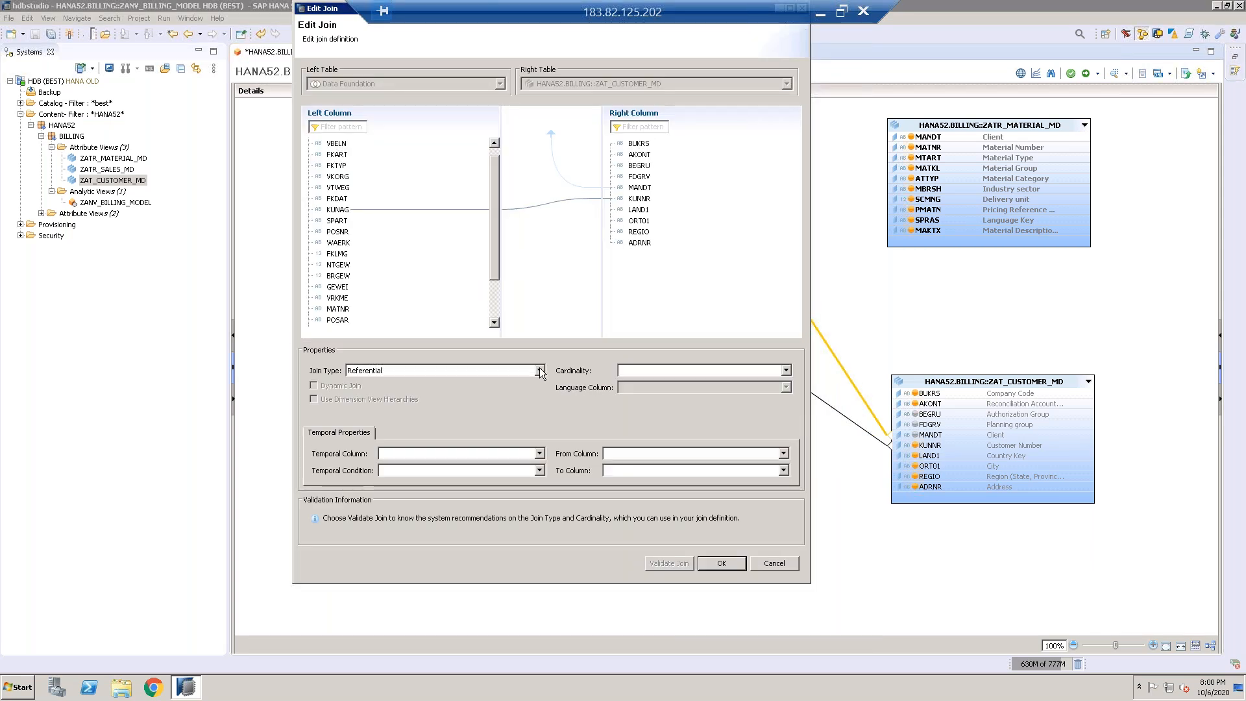
click(539, 371)
click(539, 370)
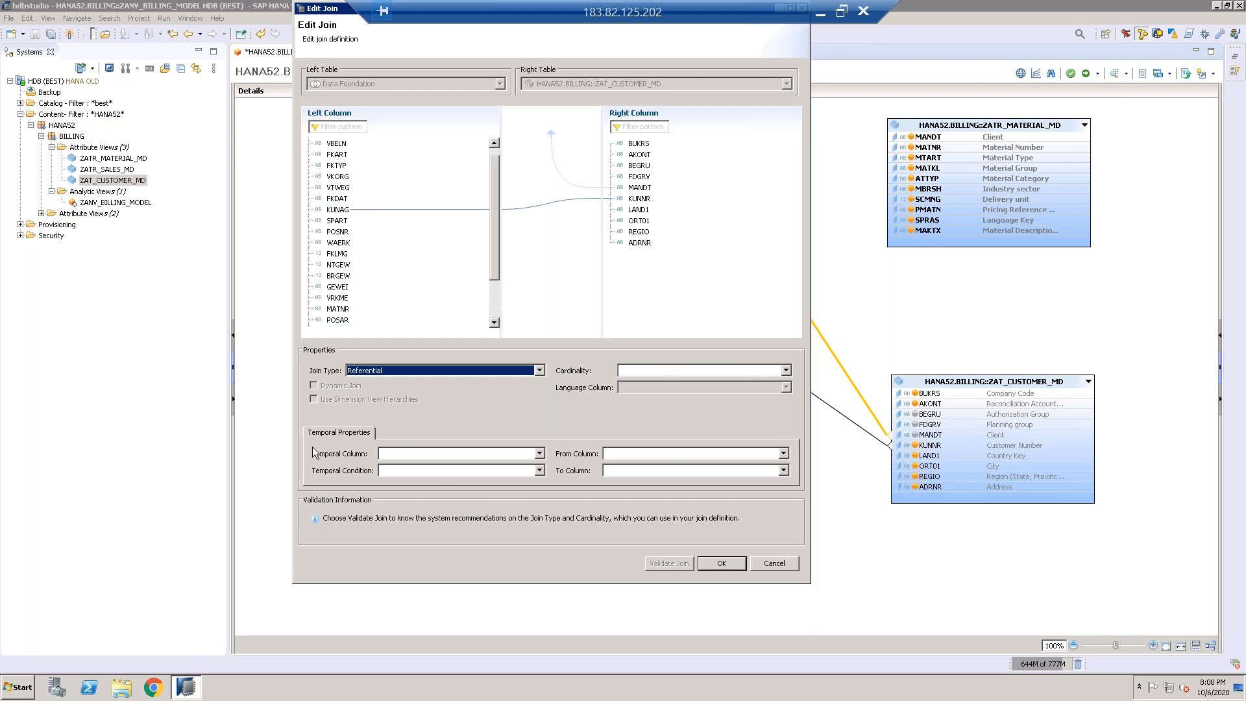
click(787, 370)
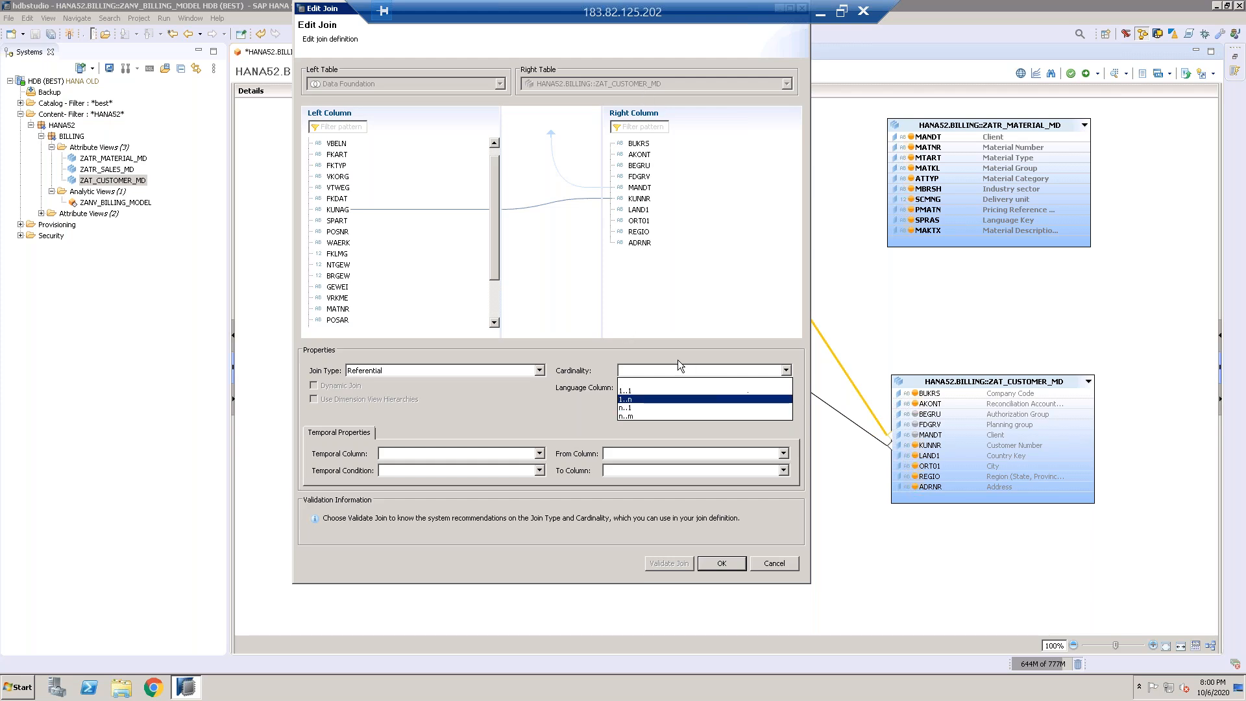
click(632, 408)
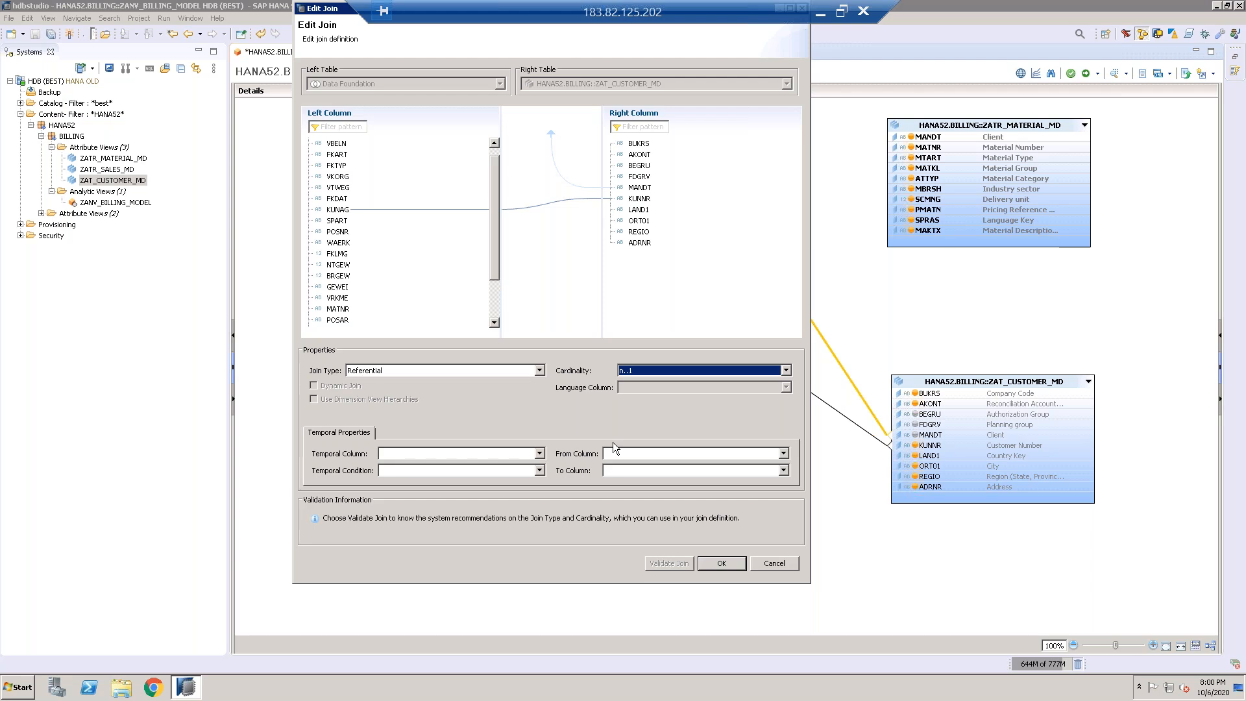
click(721, 562)
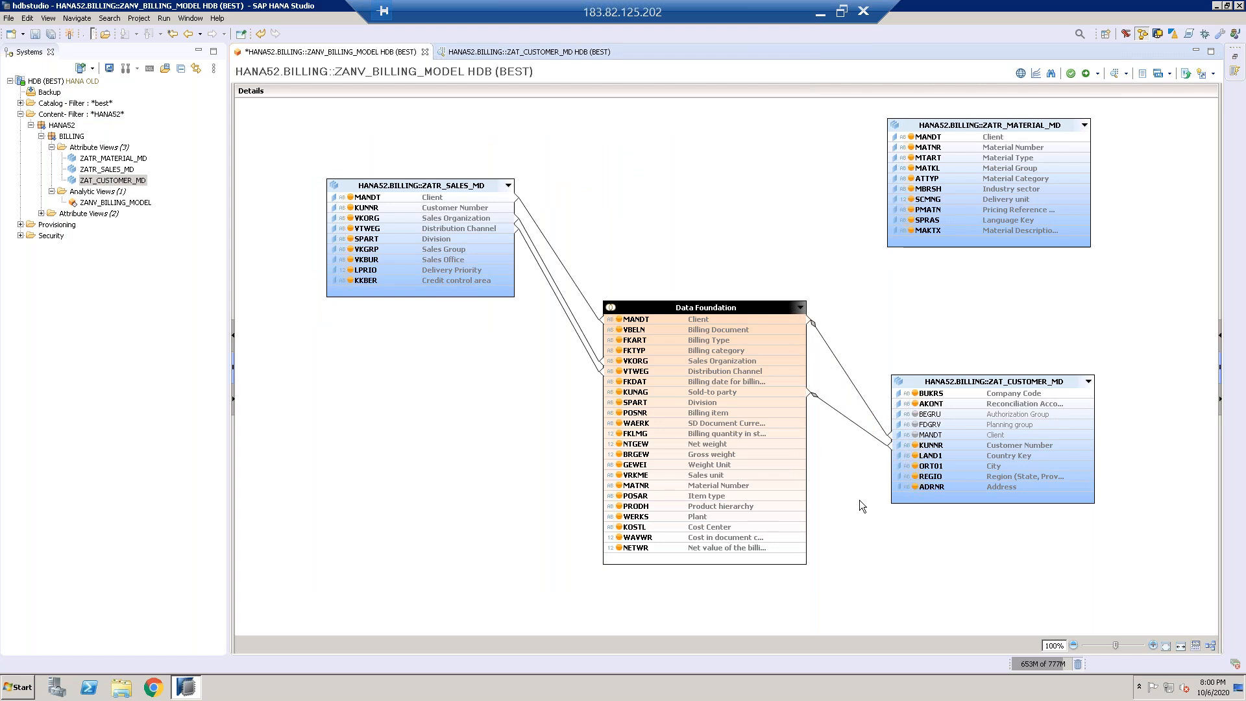
Step: Review the join definition between the data foundation and ZATR_SALES_MD
click(535, 221)
click(481, 390)
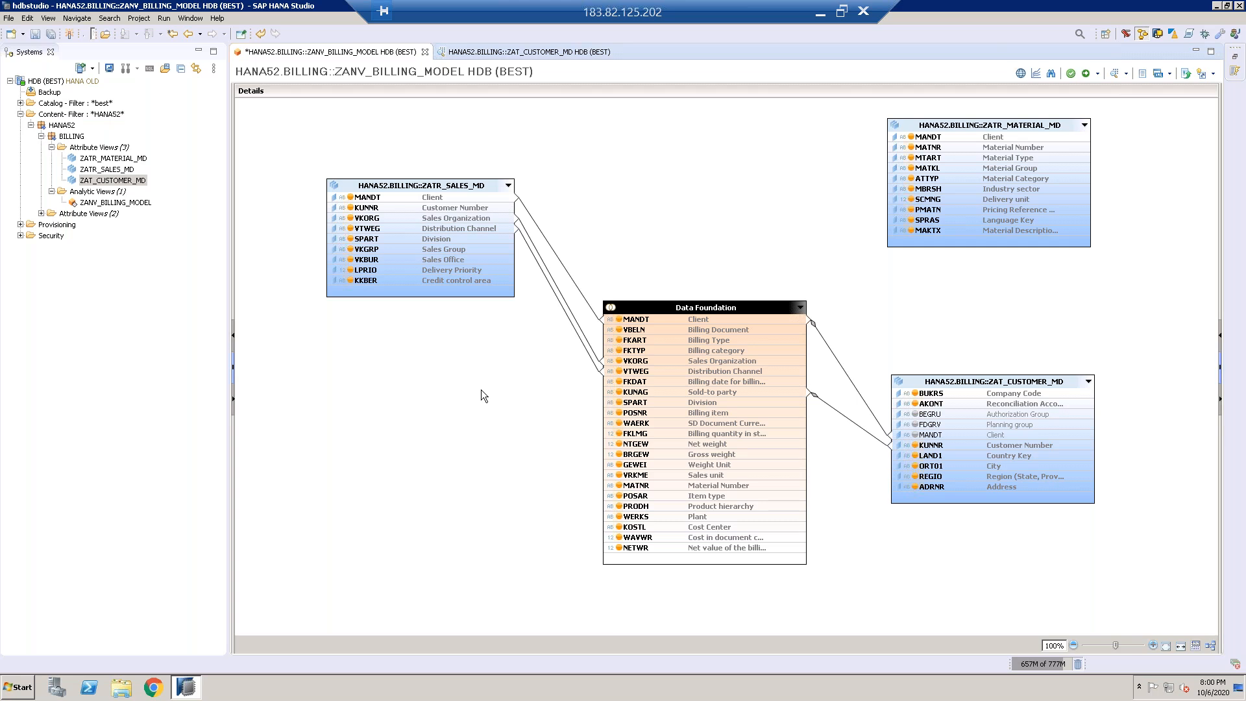
click(566, 267)
right_click(566, 268)
click(585, 279)
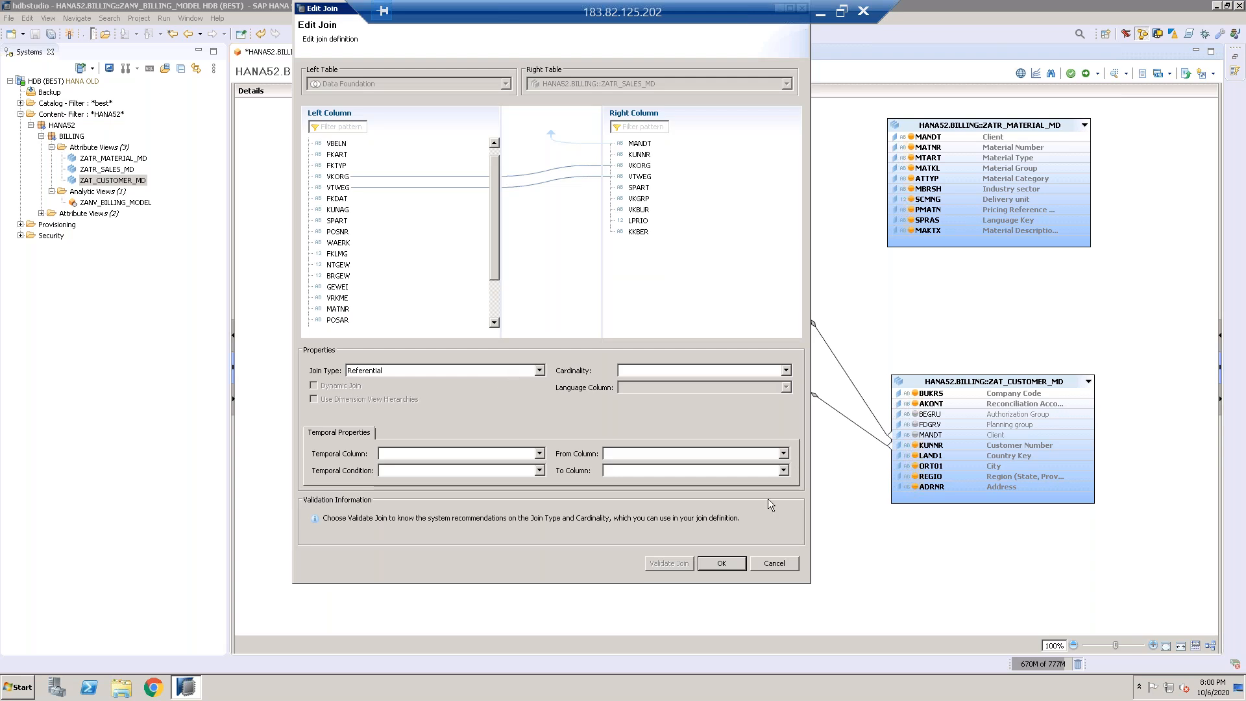
click(721, 563)
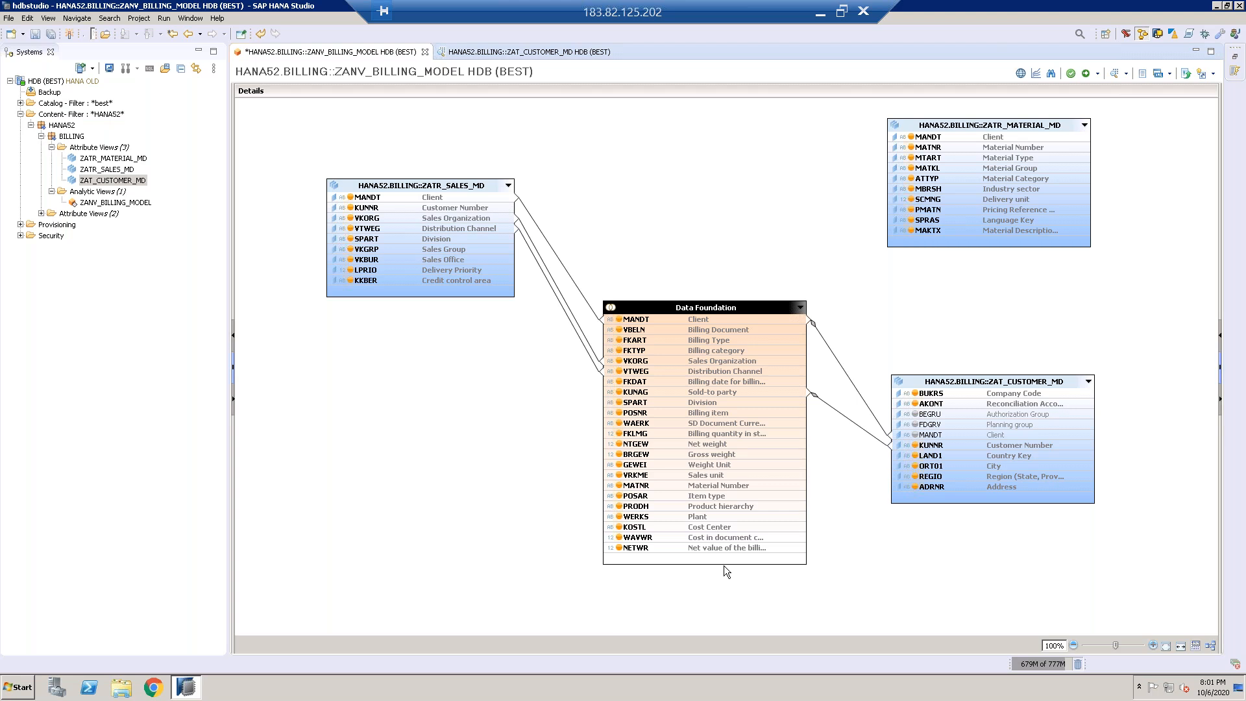
Step: Join the data foundation to ZATR_MATERIAL_MD, linking MANDT to MANDT, and close the ZAT_CUSTOMER_MD data preview
drag(799, 322, 889, 145)
click(831, 302)
drag(792, 320, 900, 139)
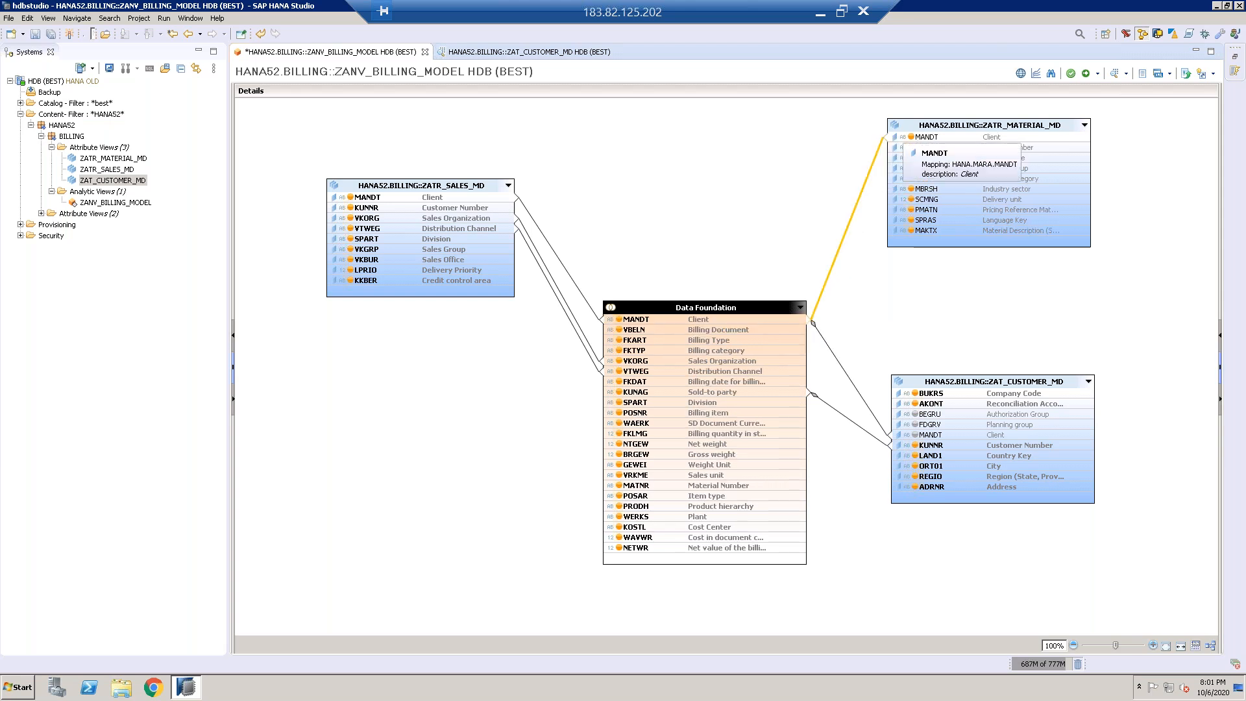
click(619, 51)
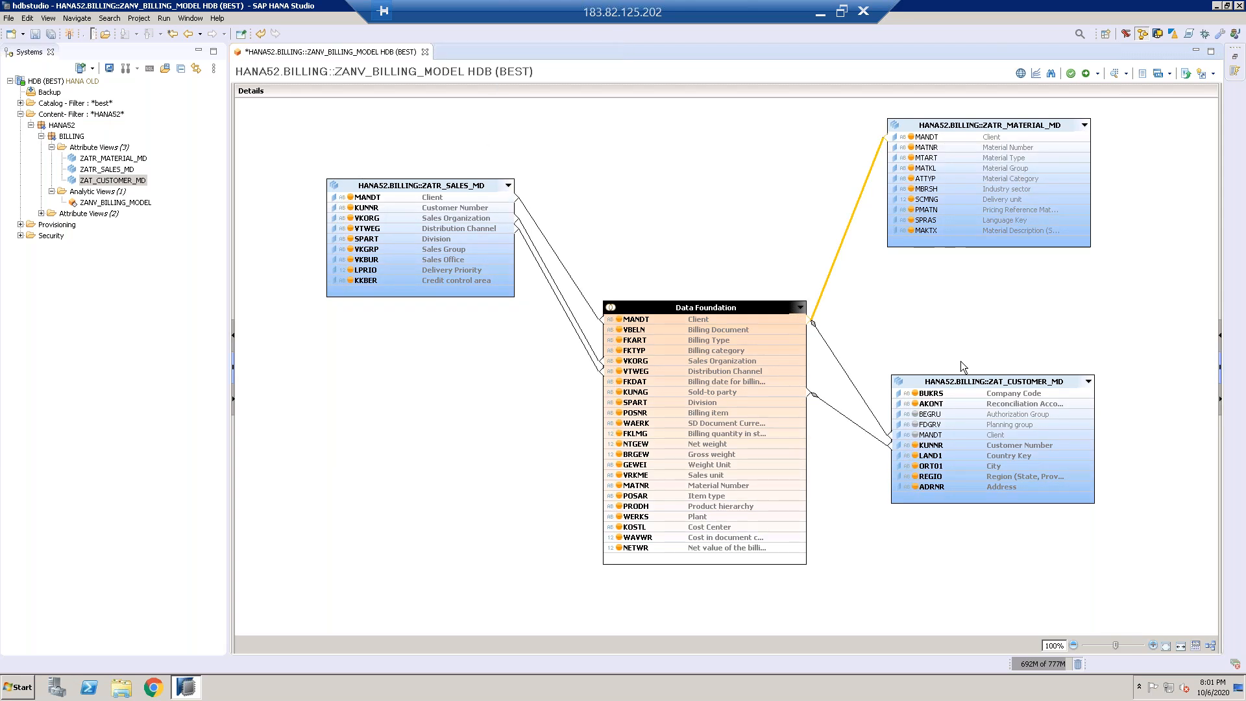
click(108, 170)
double_click(108, 170)
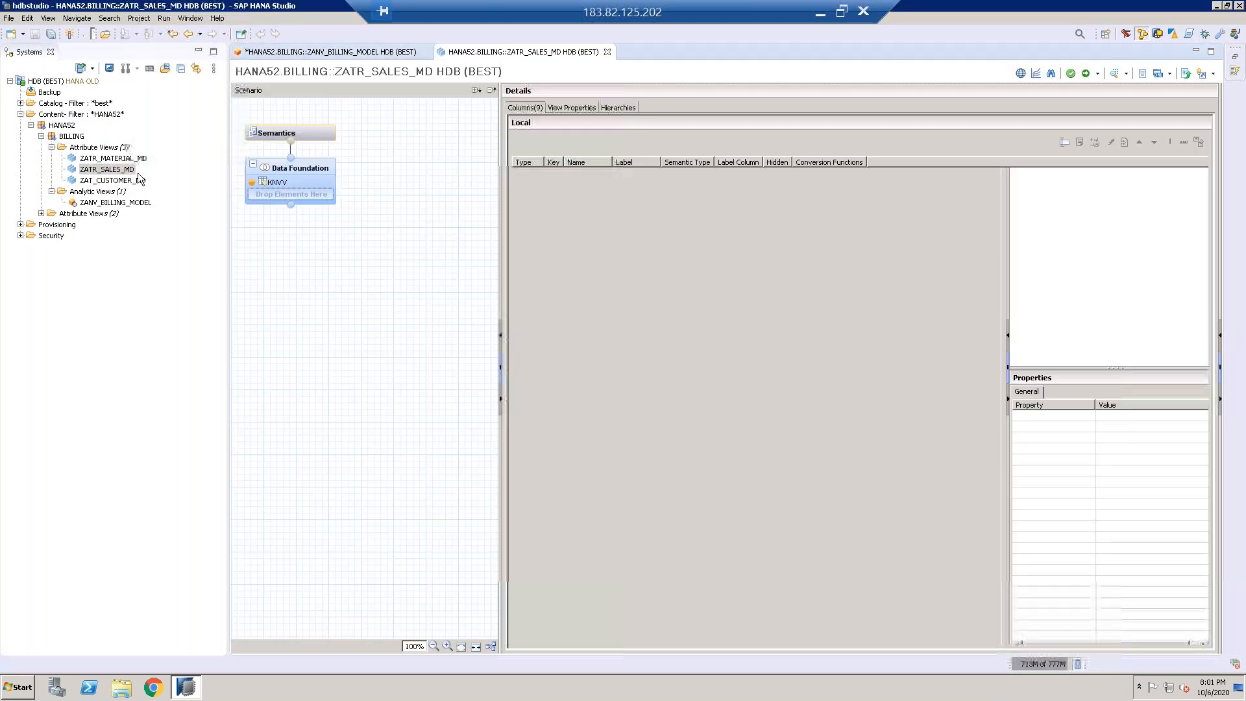
click(607, 51)
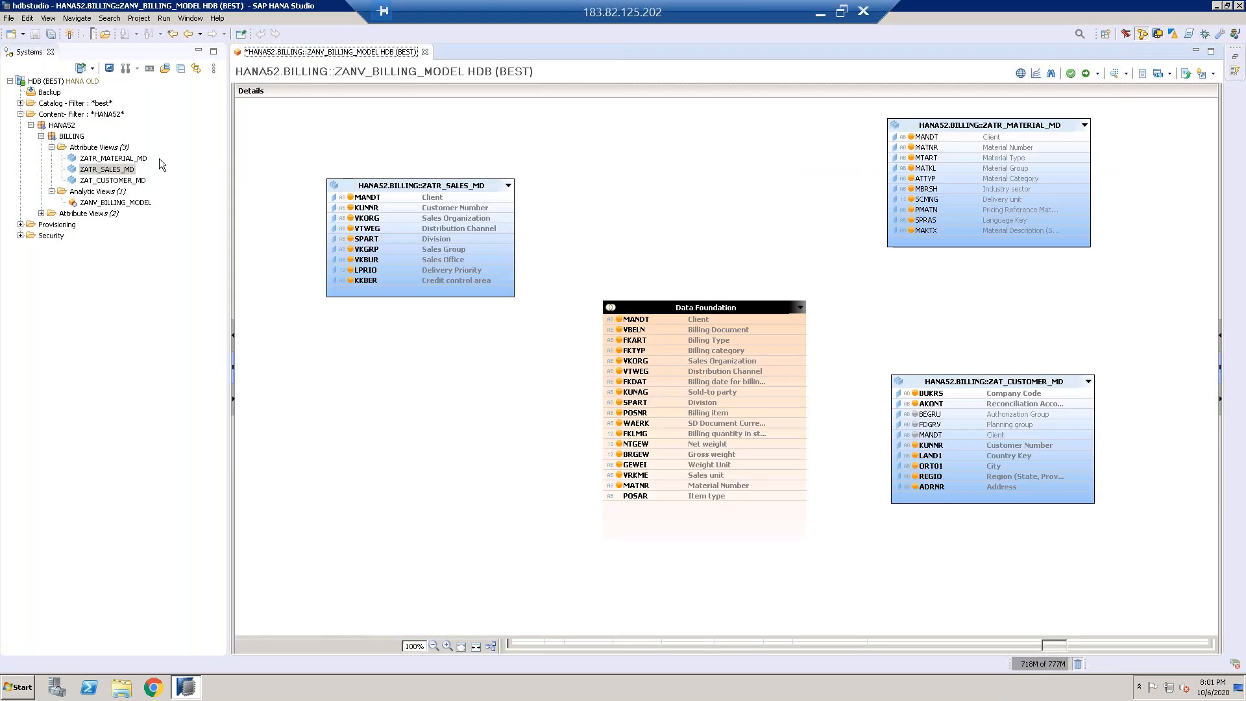
Step: Preview the raw data of the ZATR_SALES_MD attribute view and return to the ZANV_BILLING_MODEL diagram
right_click(116, 171)
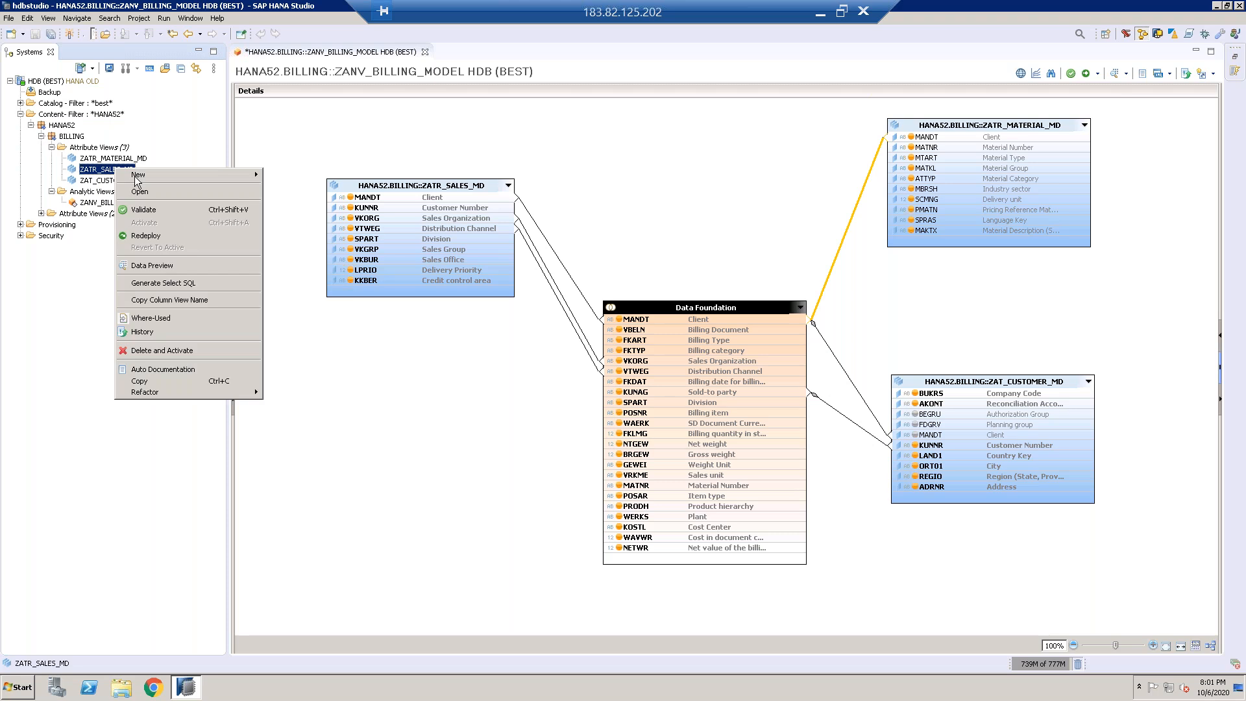
click(169, 264)
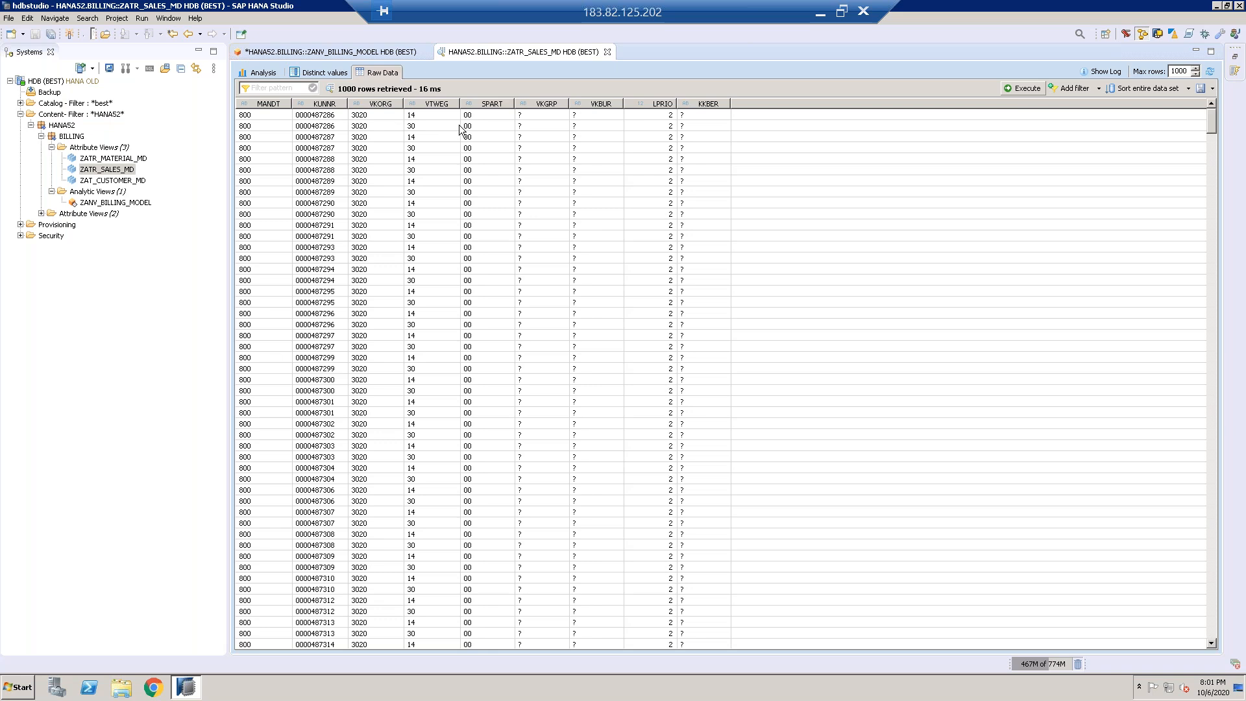
click(387, 52)
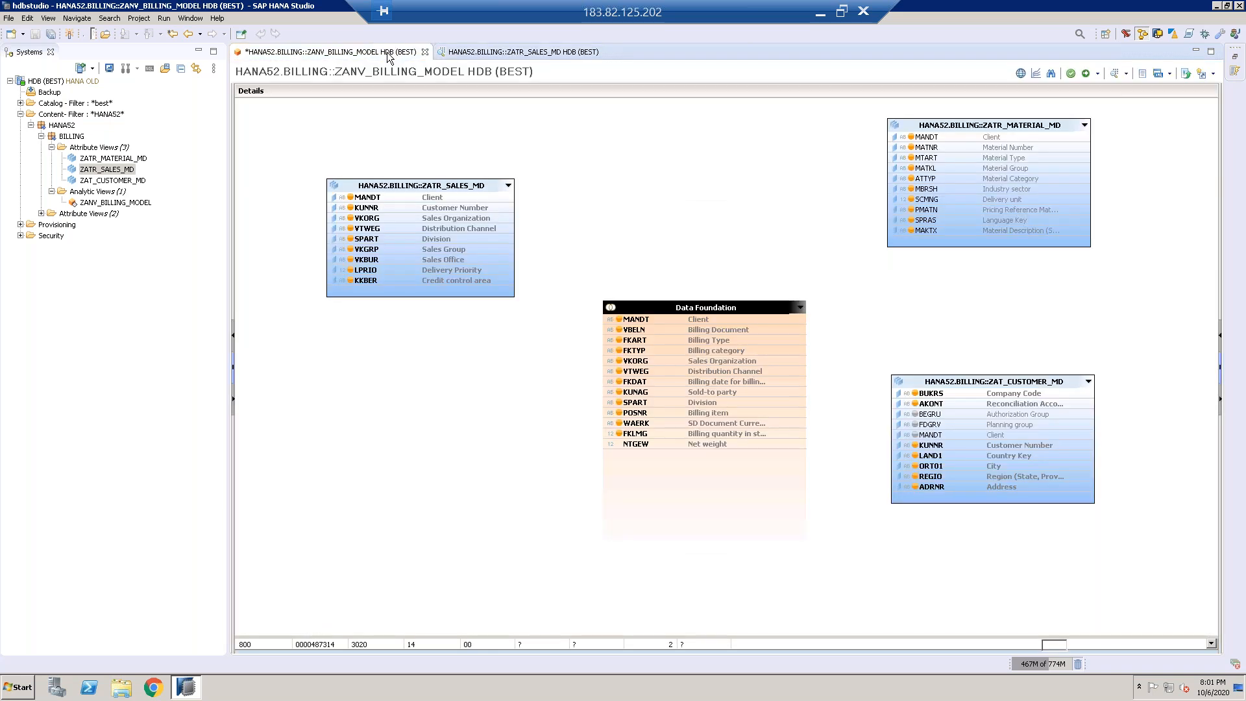
Step: Exclude VKGRP, VKBUR, LPRIO and KKBER of ZATR_SALES_MD from the star join output and close that view's data preview
click(350, 249)
click(351, 260)
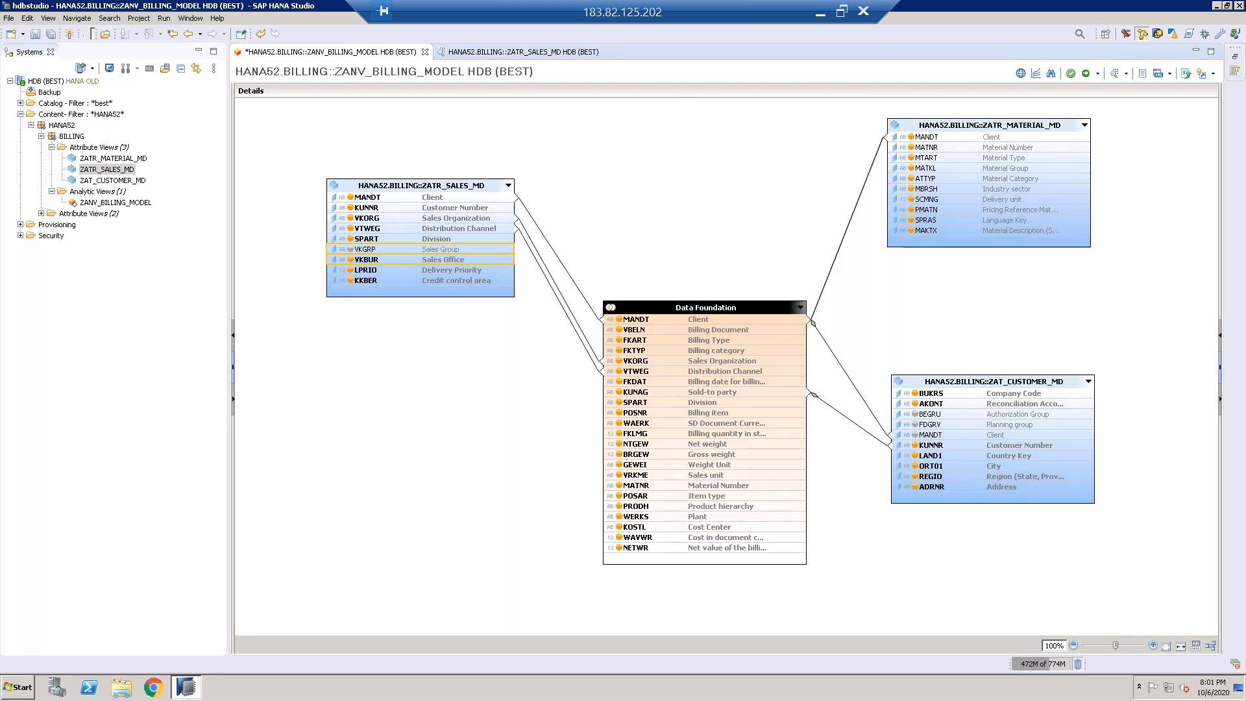
click(350, 271)
click(350, 281)
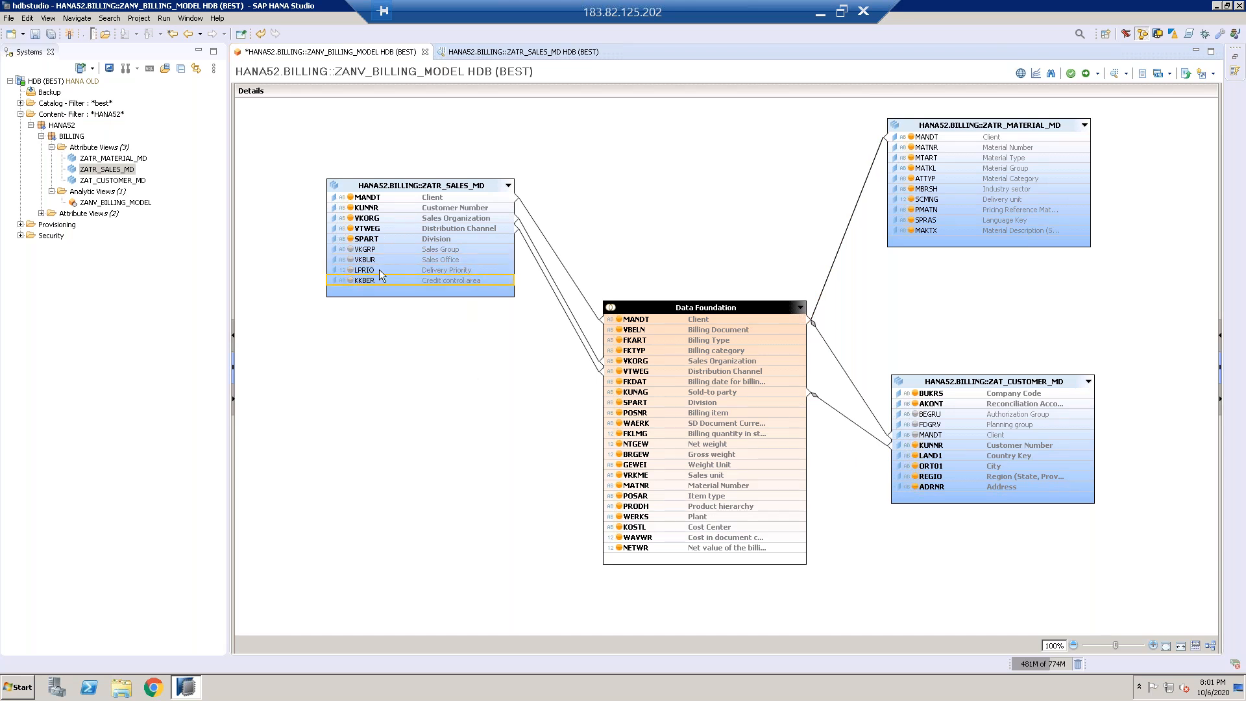
click(476, 51)
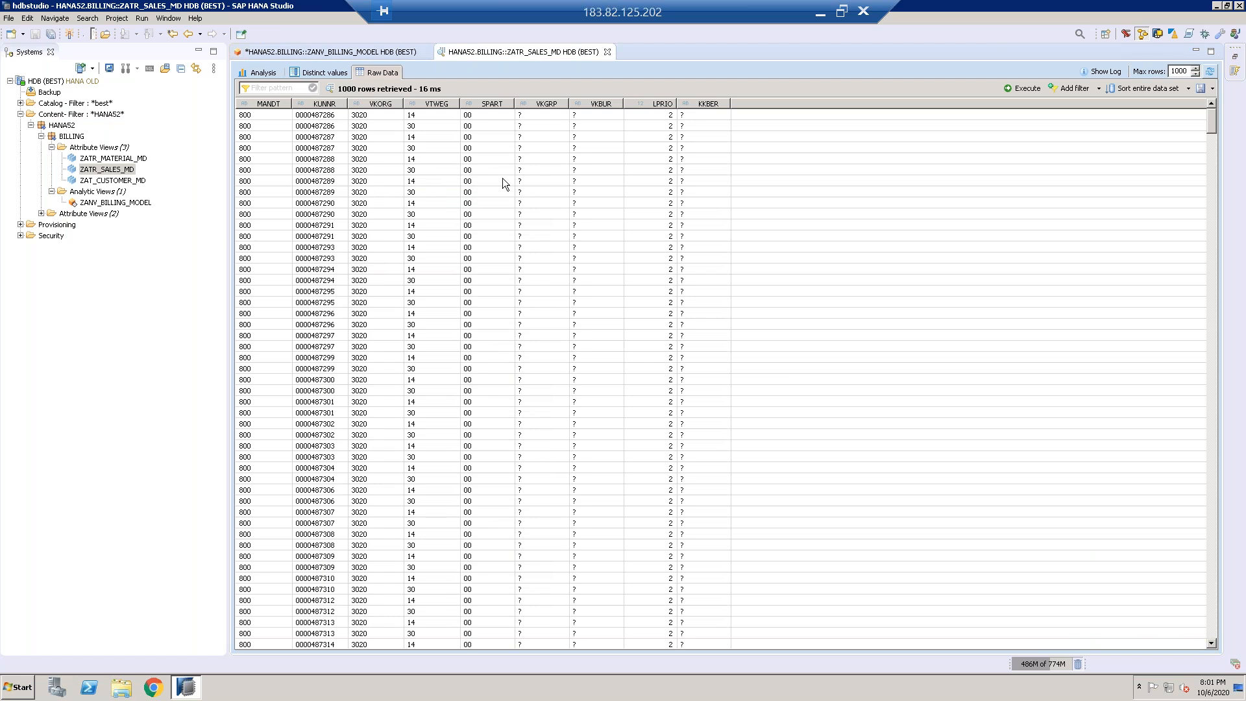
click(607, 51)
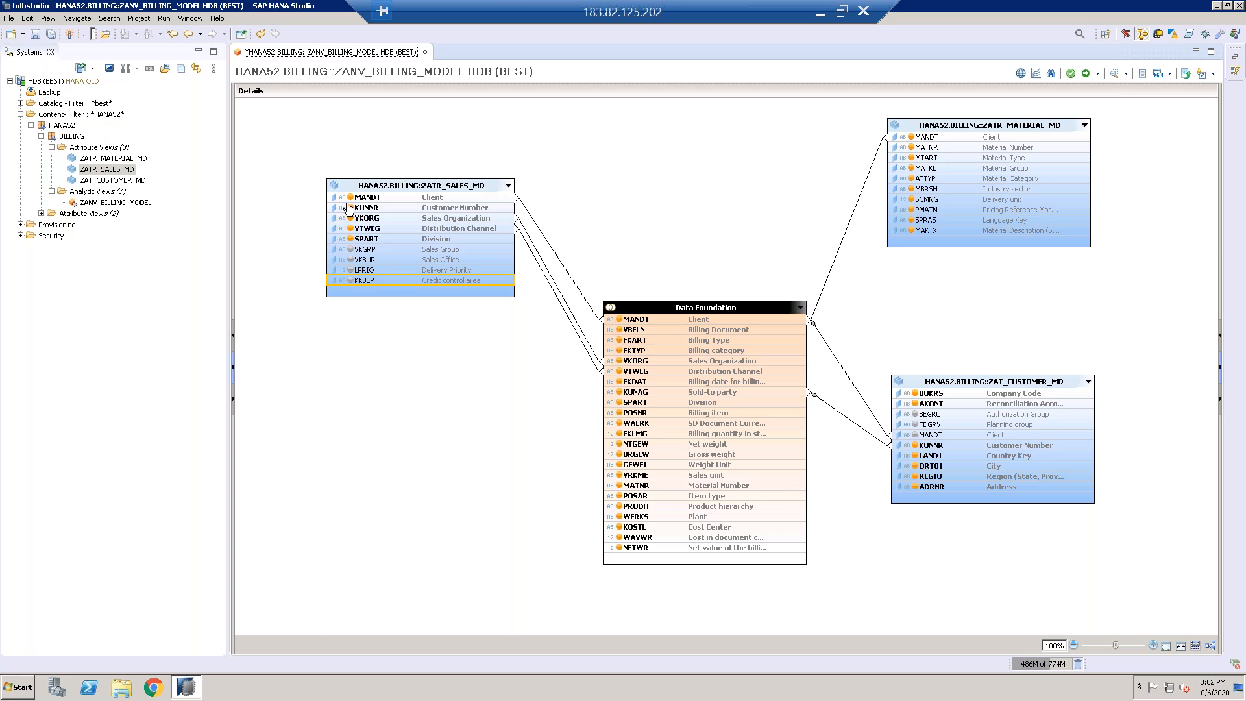
Step: Exclude KUNNR and MANDT of ZATR_SALES_MD from the star join output
mouse_move(349, 208)
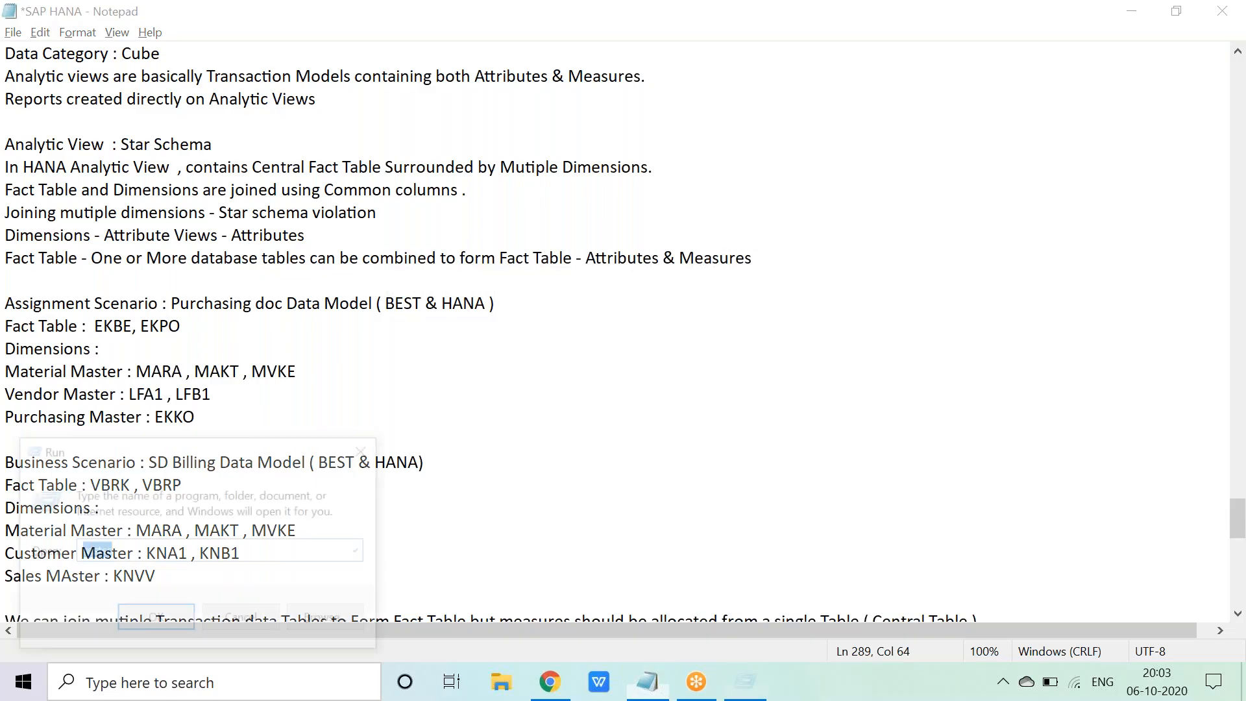
click(690, 341)
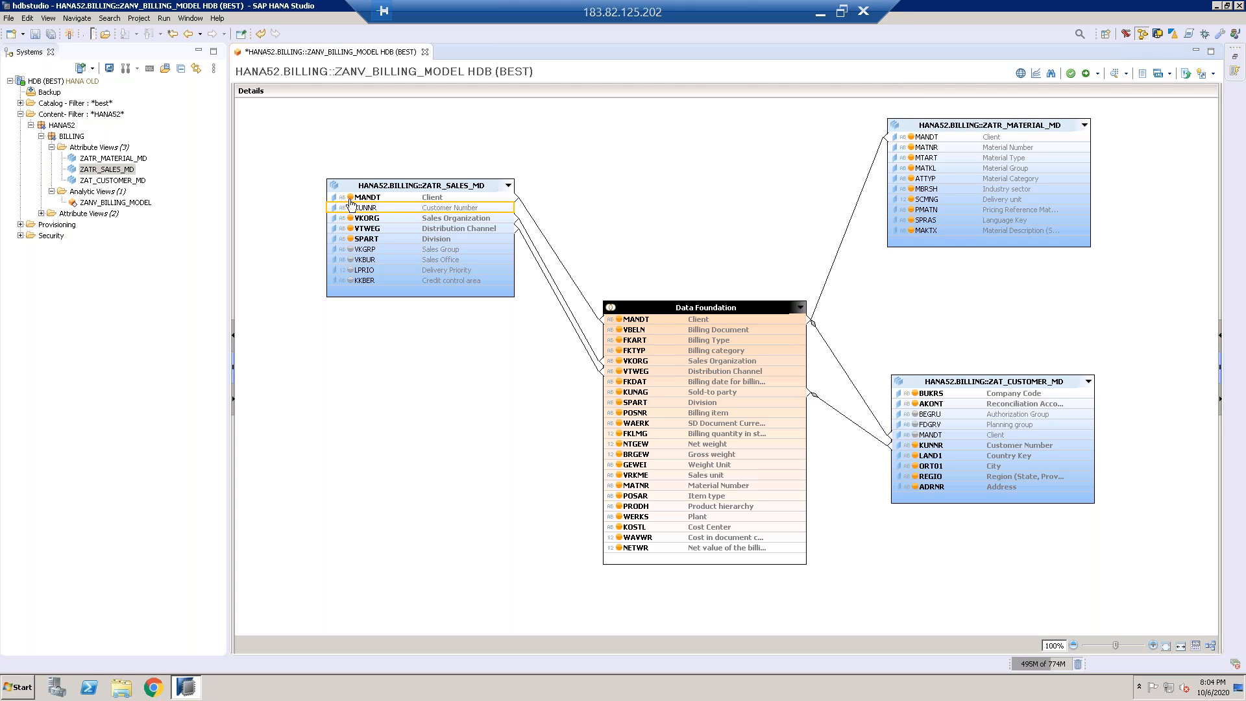
right_click(606, 182)
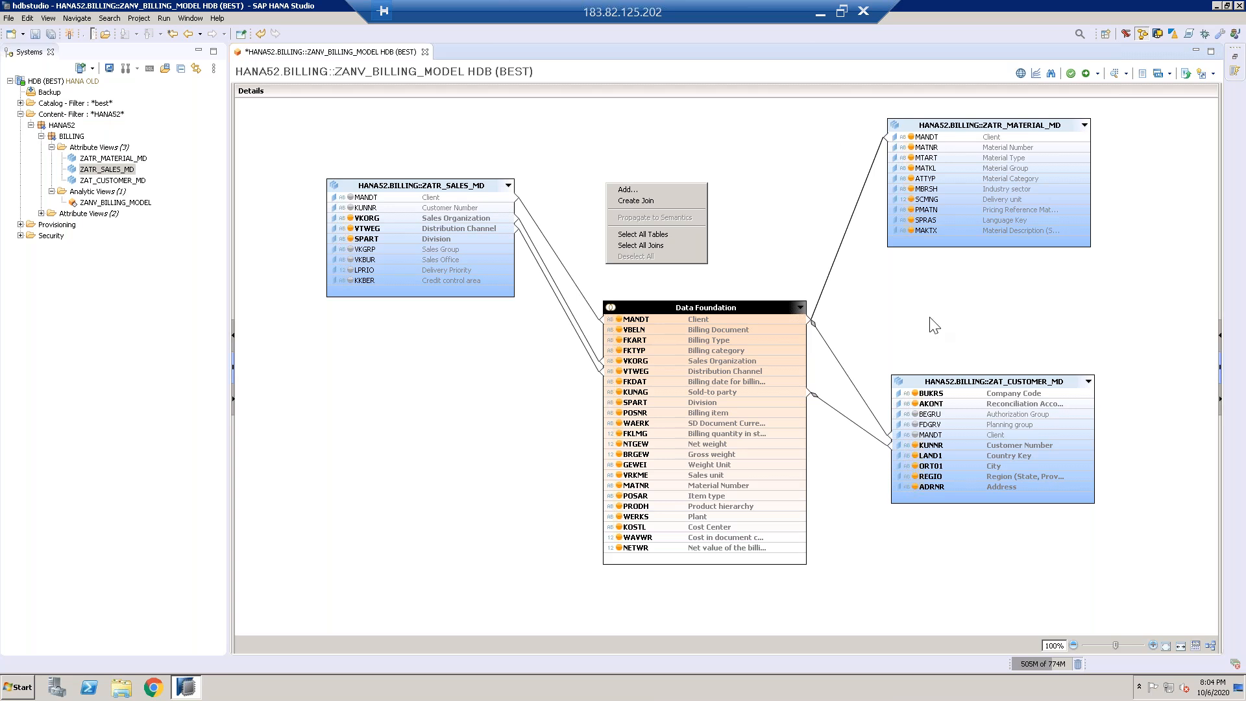
click(831, 4)
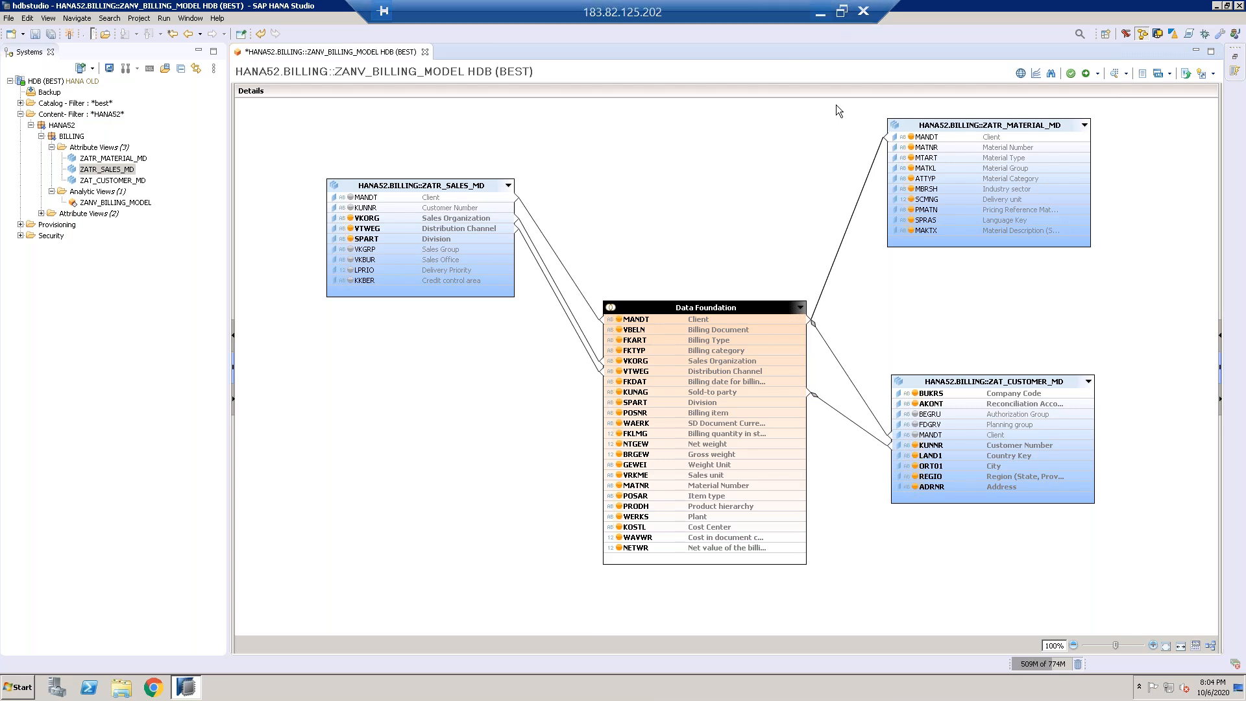
Step: Remove the MANDT join between the data foundation and ZATR_MATERIAL_MD
click(863, 183)
right_click(865, 185)
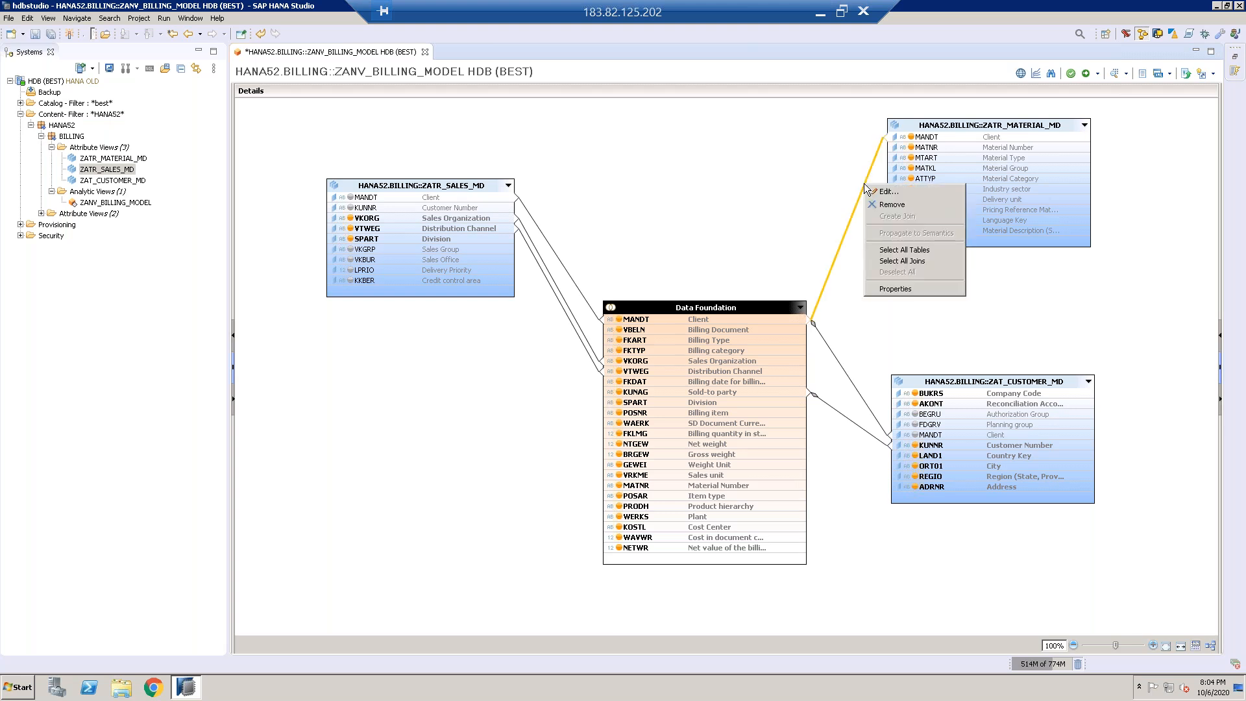
click(892, 206)
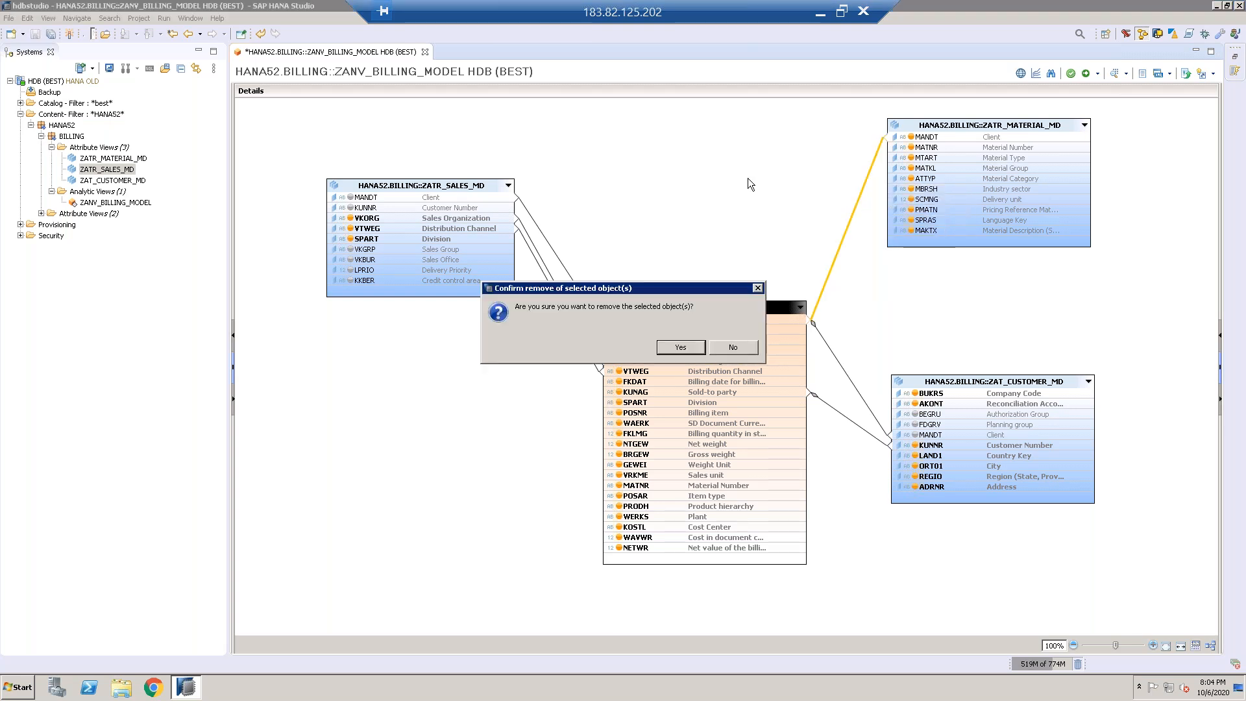
click(692, 351)
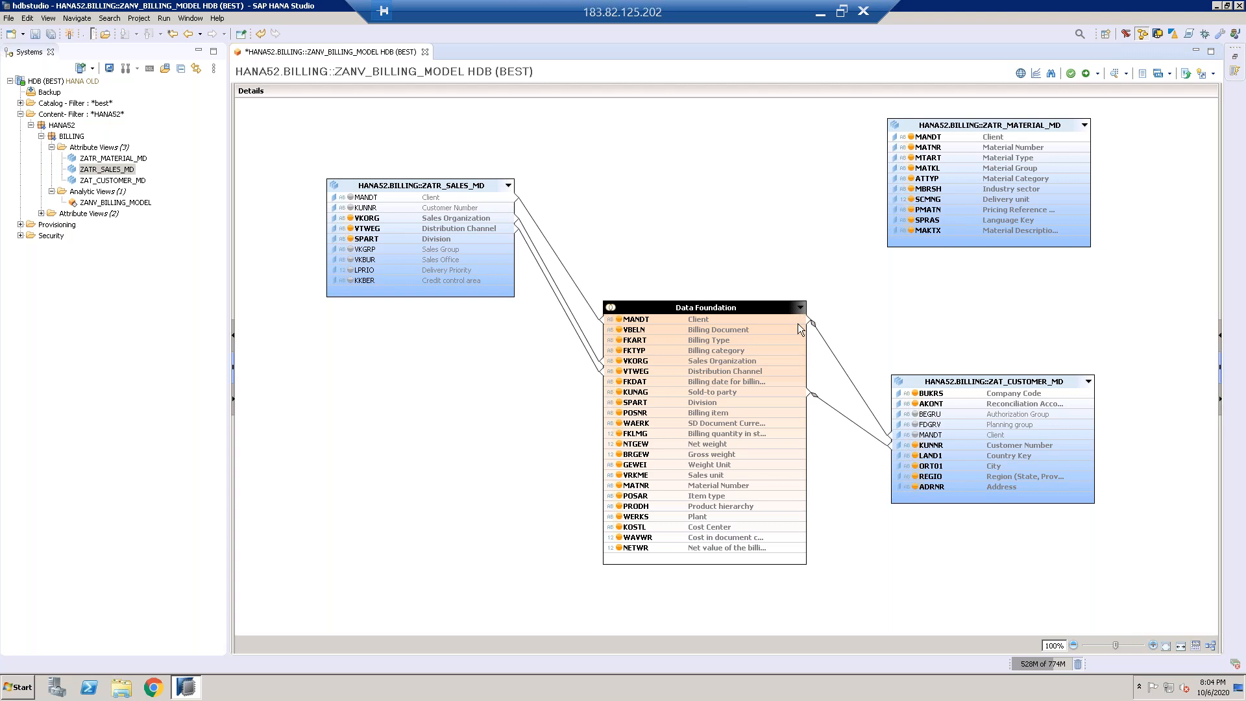
Step: Join the data foundation to ZATR_MATERIAL_MD, linking MANDT to MANDT and MATNR to MATNR
drag(797, 317, 897, 139)
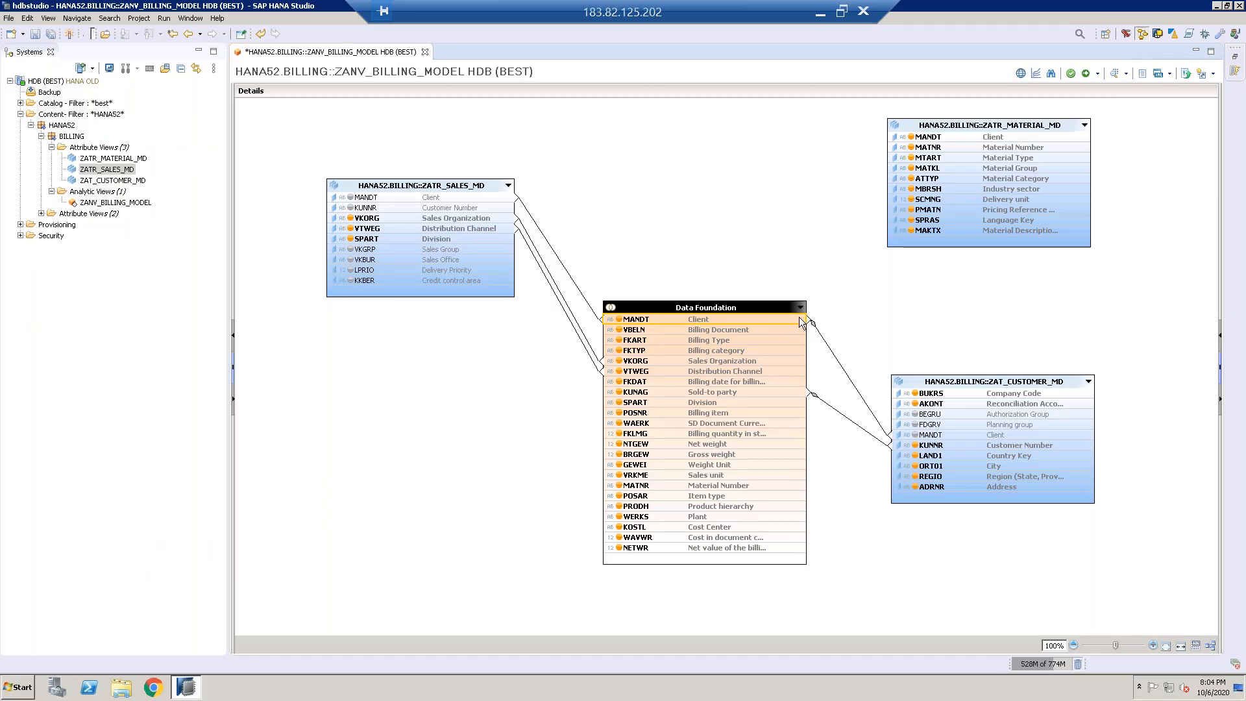
mouse_move(799, 317)
drag(906, 140, 904, 139)
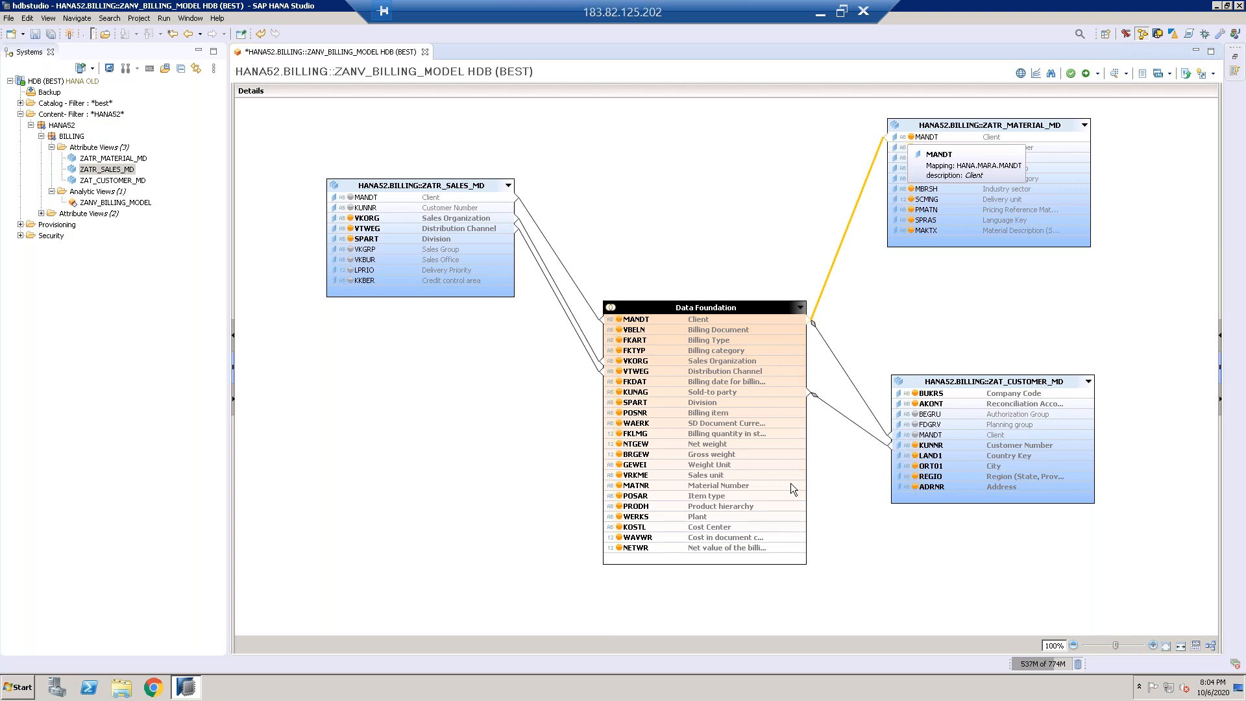
drag(792, 482, 902, 151)
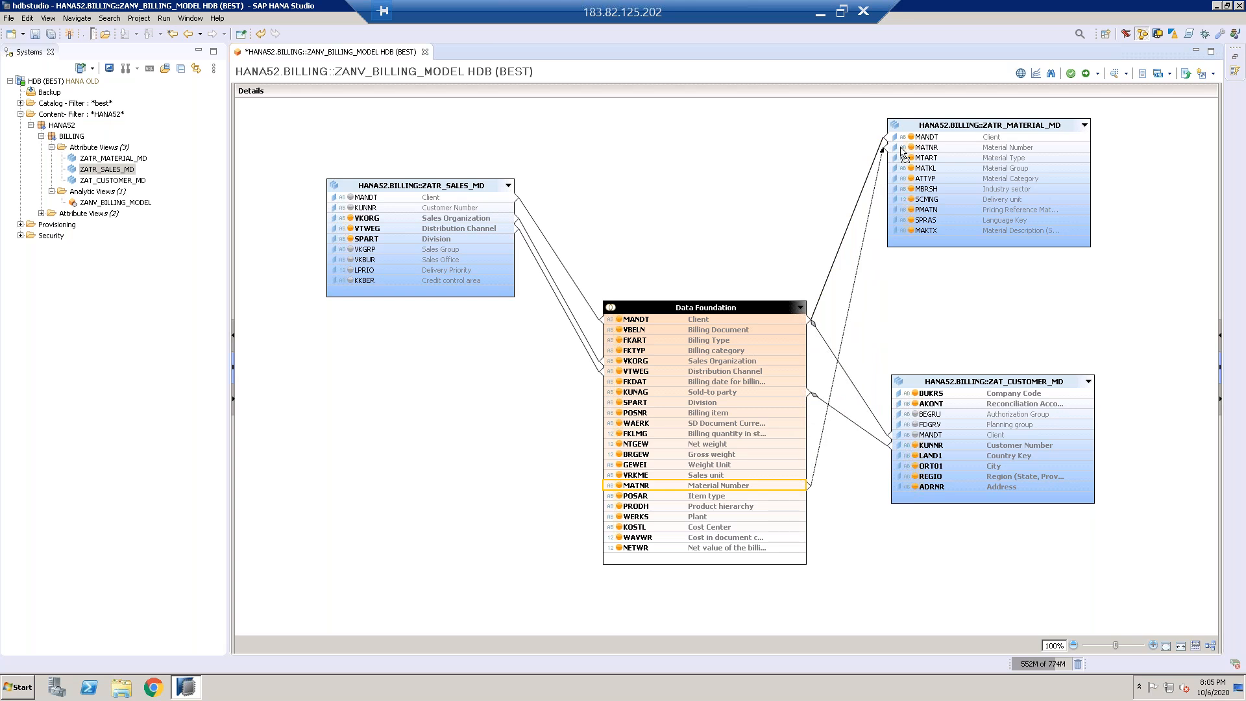
drag(902, 148, 902, 148)
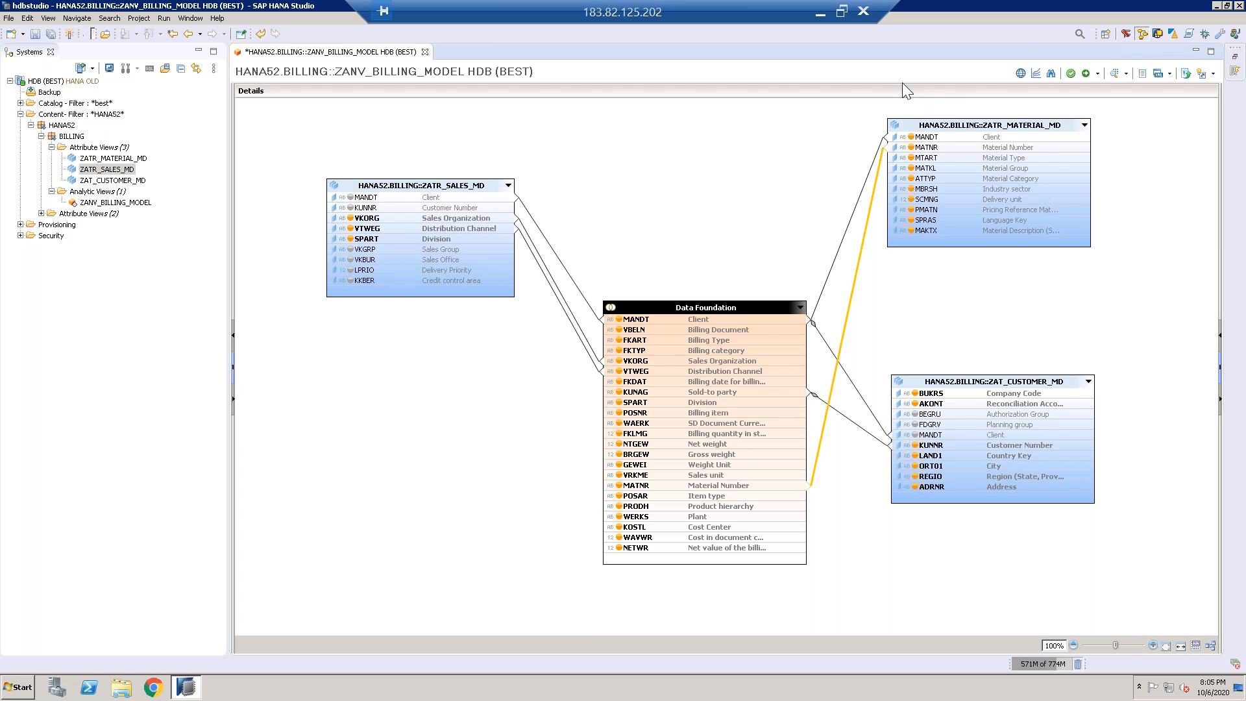
click(819, 174)
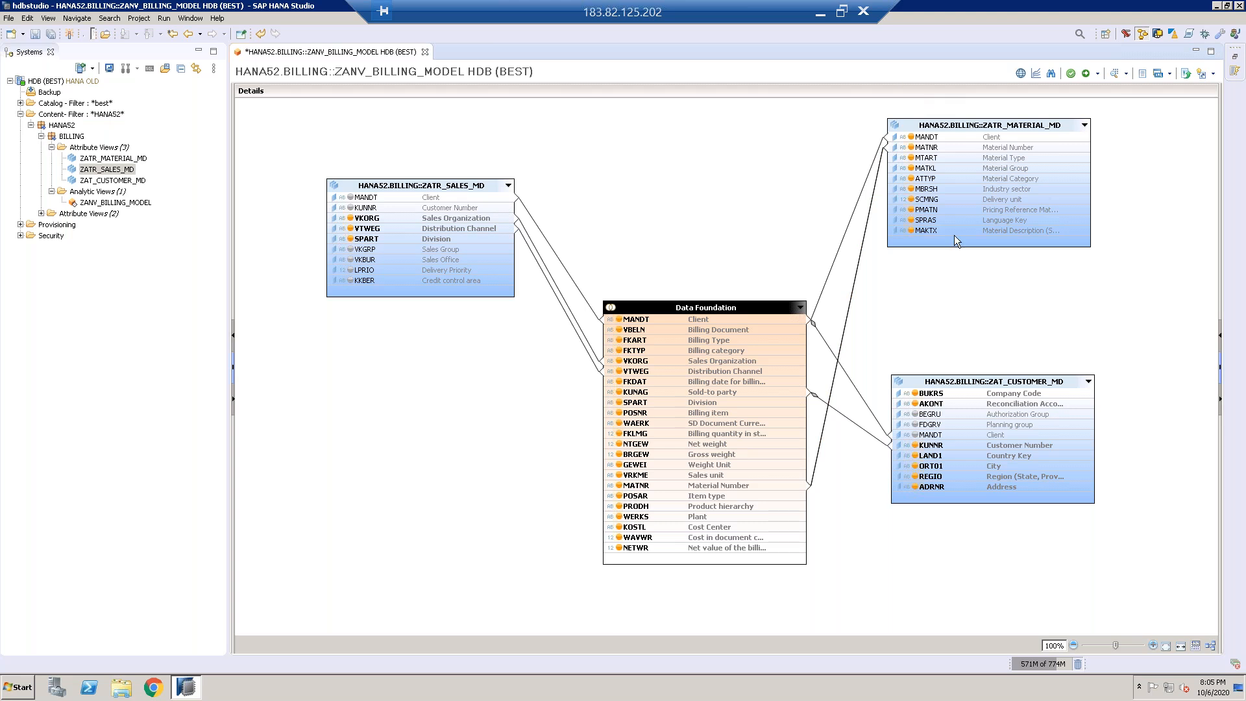
Step: Preview the raw data of the ZATR_MATERIAL_MD attribute view to check which columns hold useful values
click(916, 143)
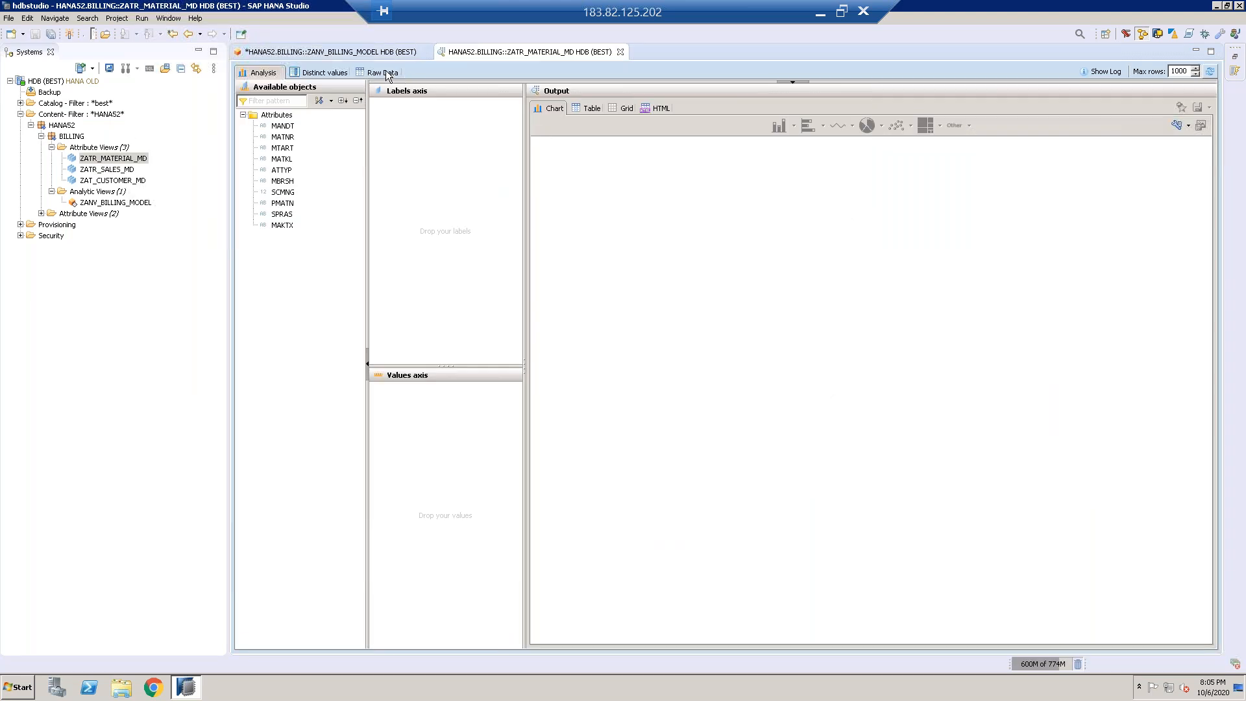
click(387, 73)
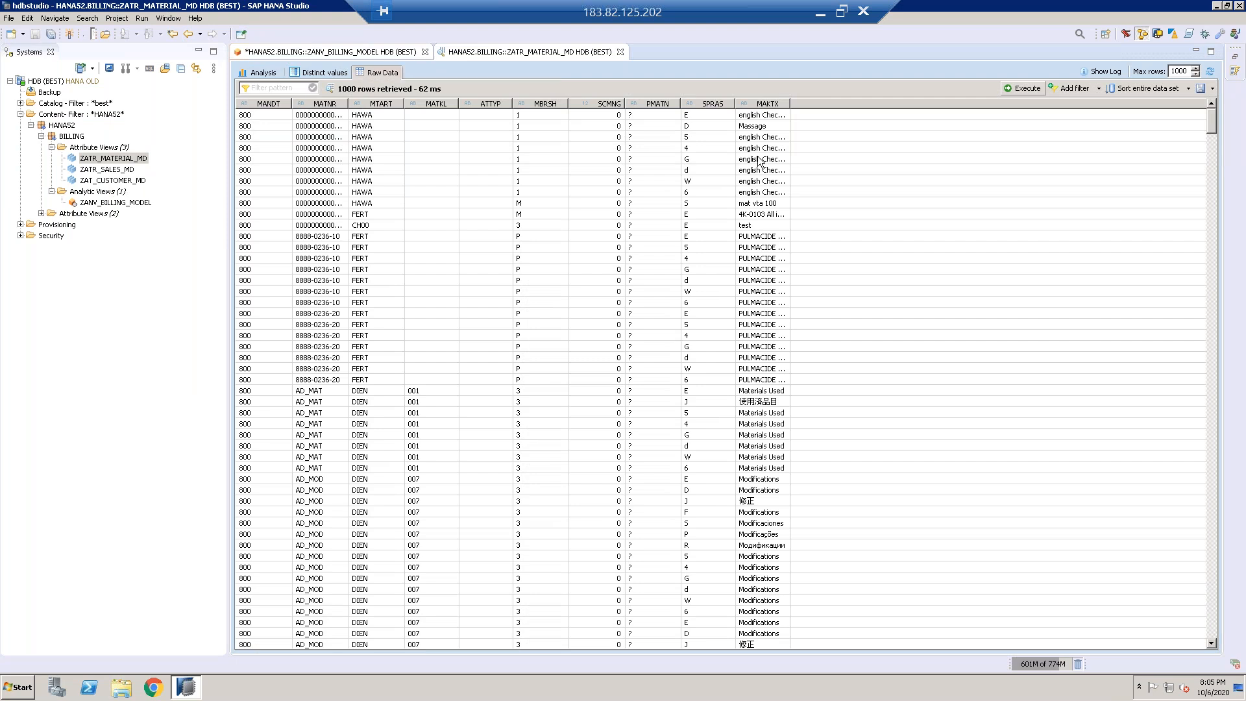
key(ctrl+Page_Up)
click(544, 52)
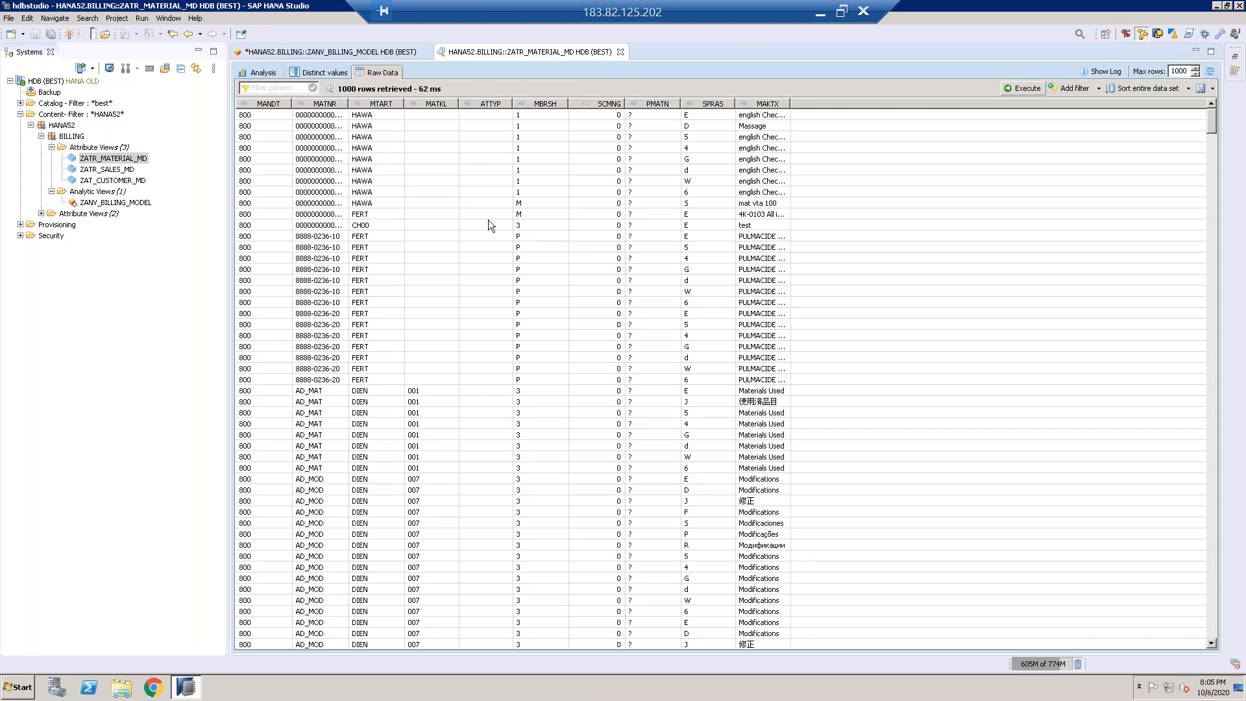
Step: Exclude MANDT, ATTYP, SCMNG, PMATN, SPRAS and MAKTX of ZATR_MATERIAL_MD from the star join output
click(386, 54)
click(912, 181)
click(501, 53)
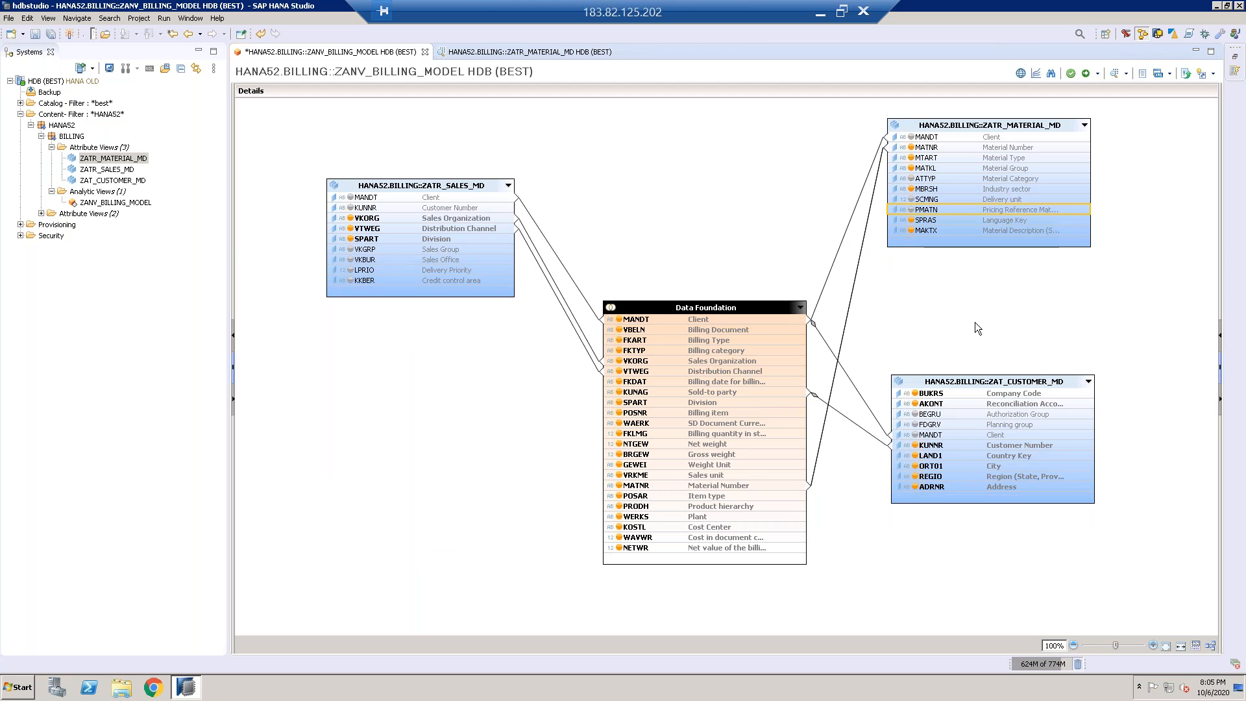
mouse_move(912, 223)
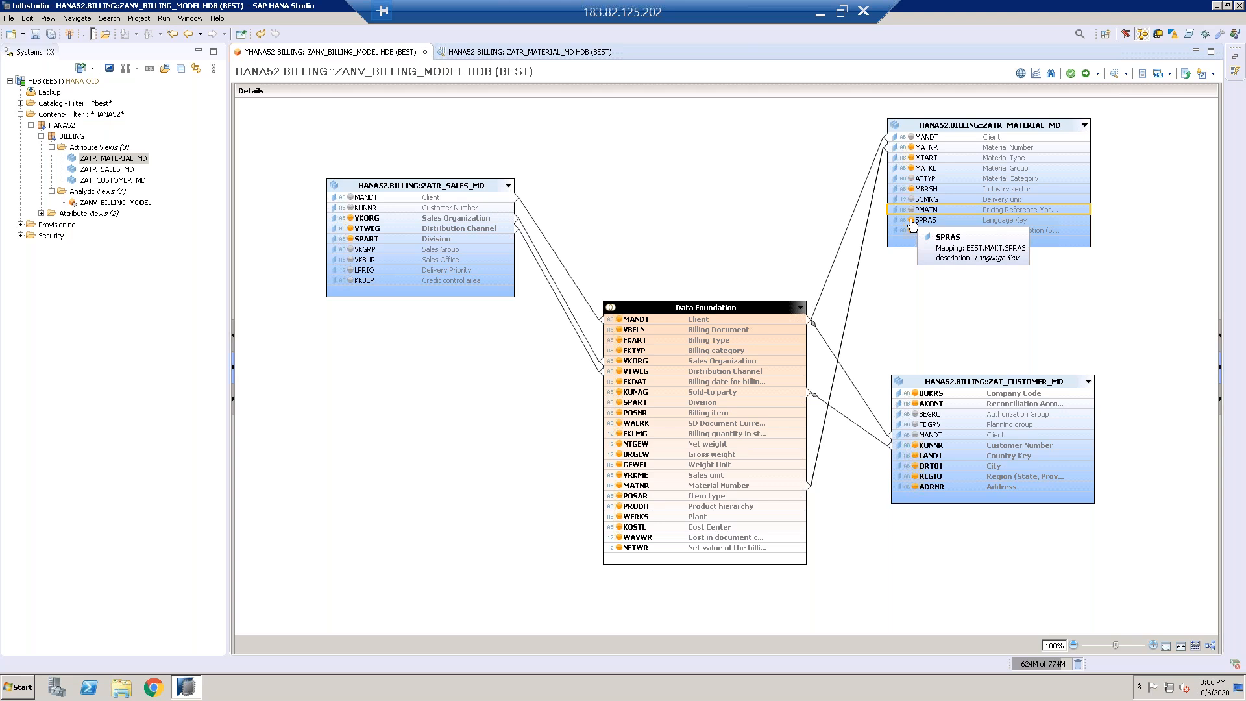
right_click(911, 223)
key(Escape)
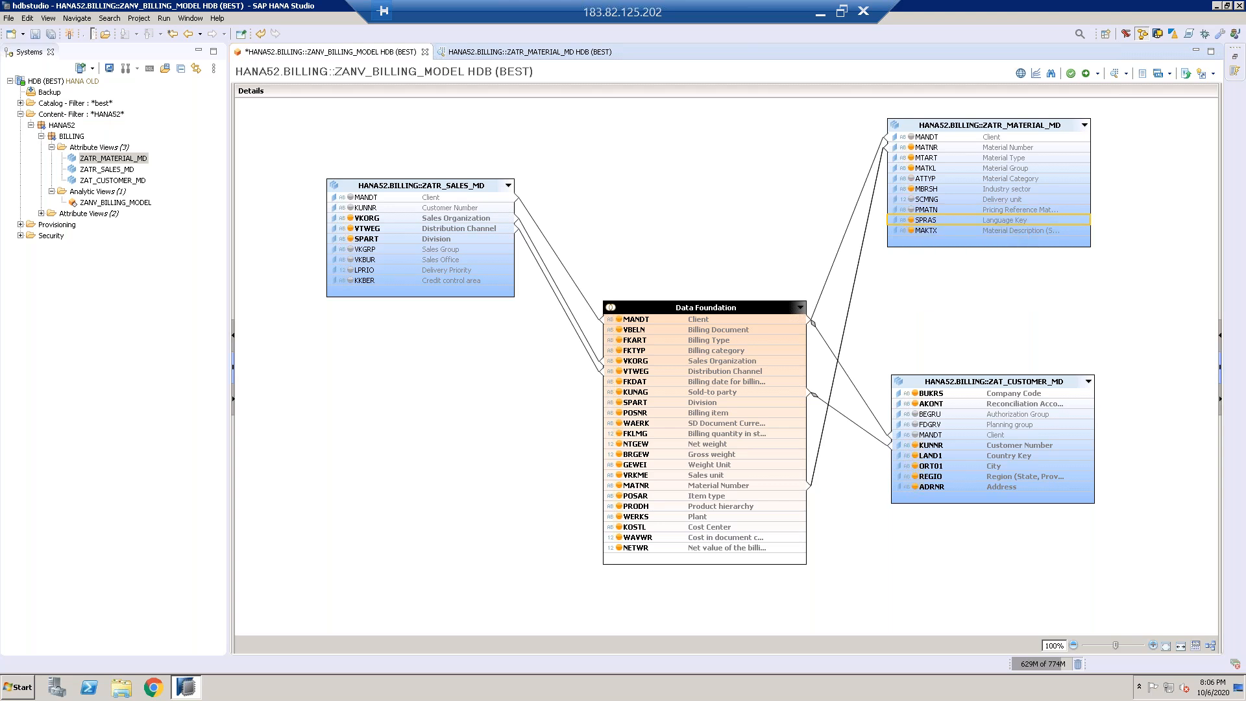
click(911, 222)
click(963, 285)
click(912, 222)
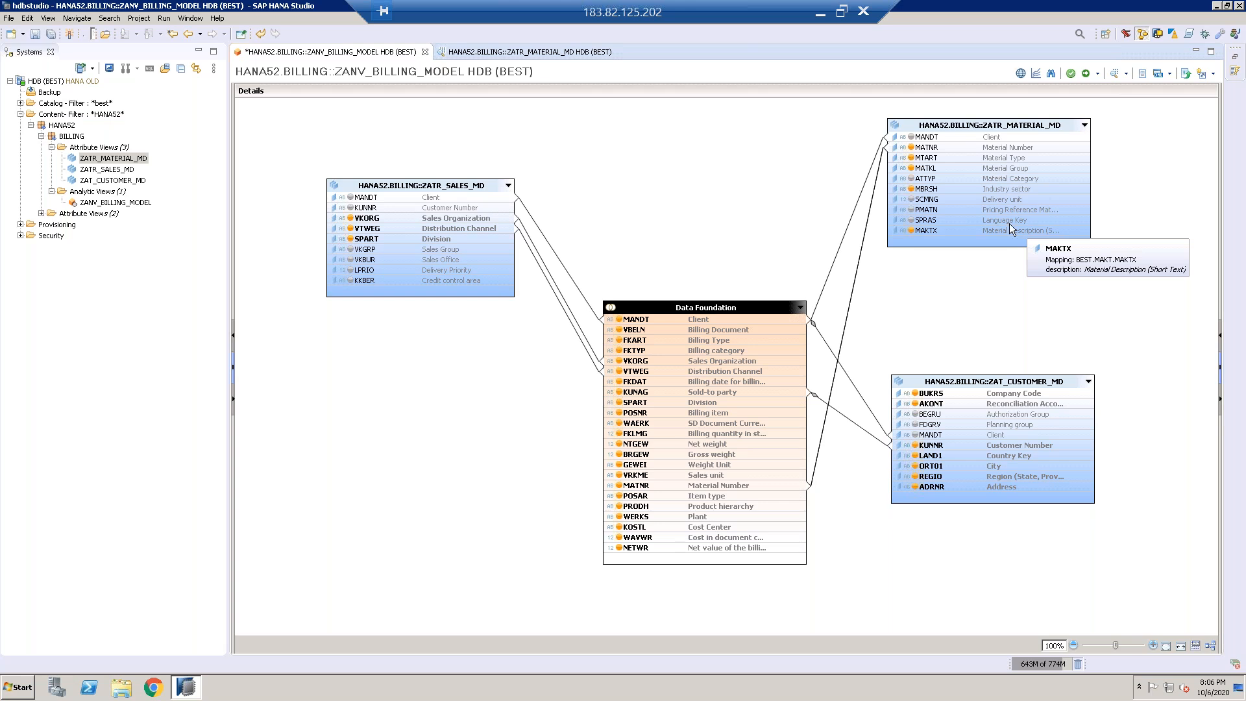
click(912, 231)
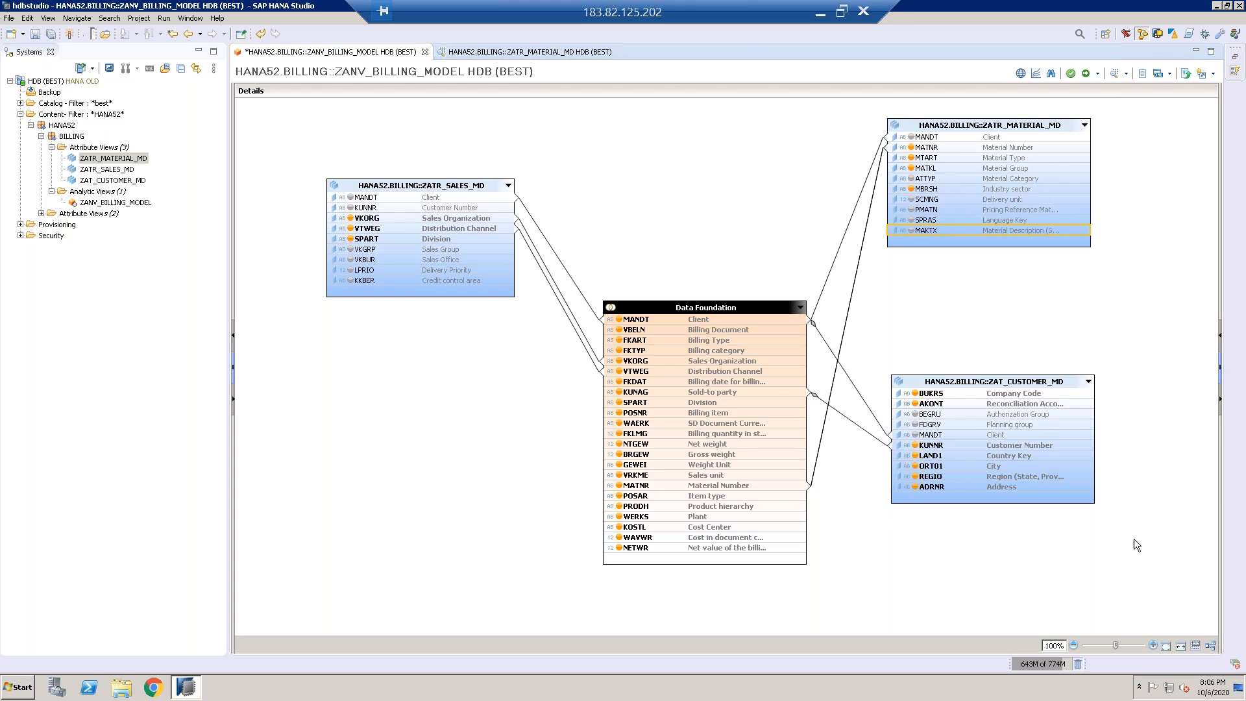
Step: Auto-arrange the star join diagram and restore the scenario pane beside it
click(1211, 646)
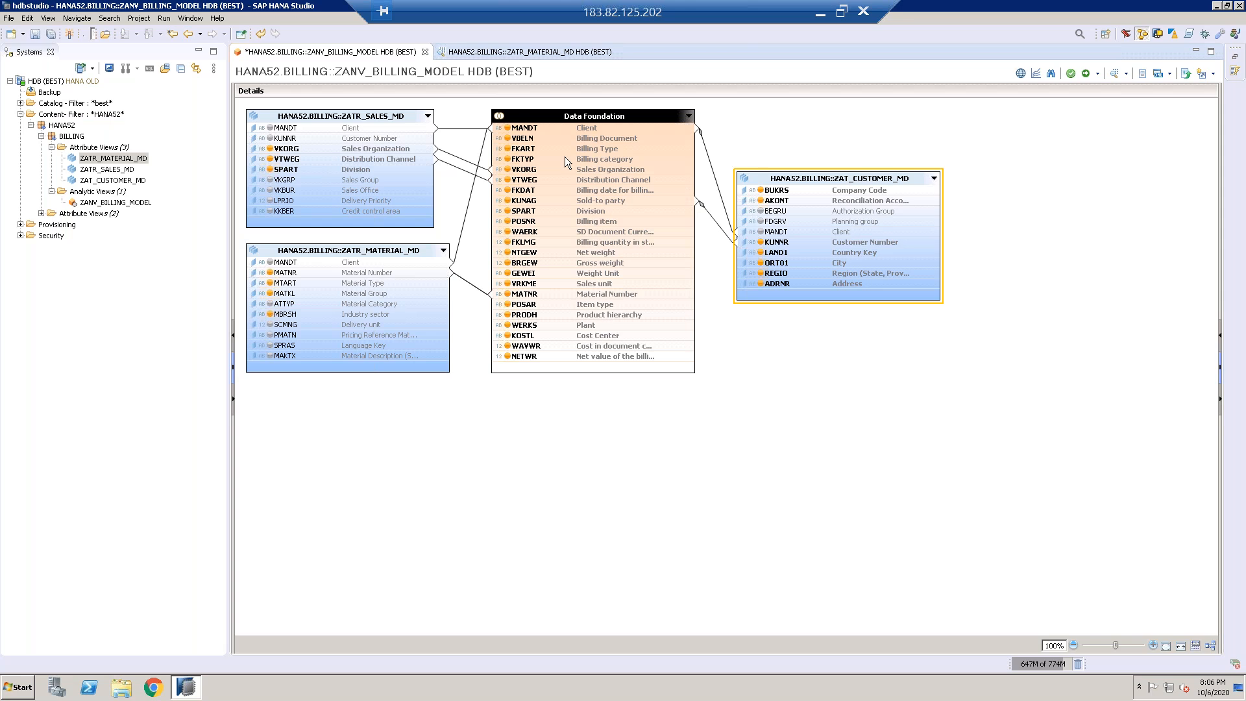
mouse_move(565, 157)
click(232, 365)
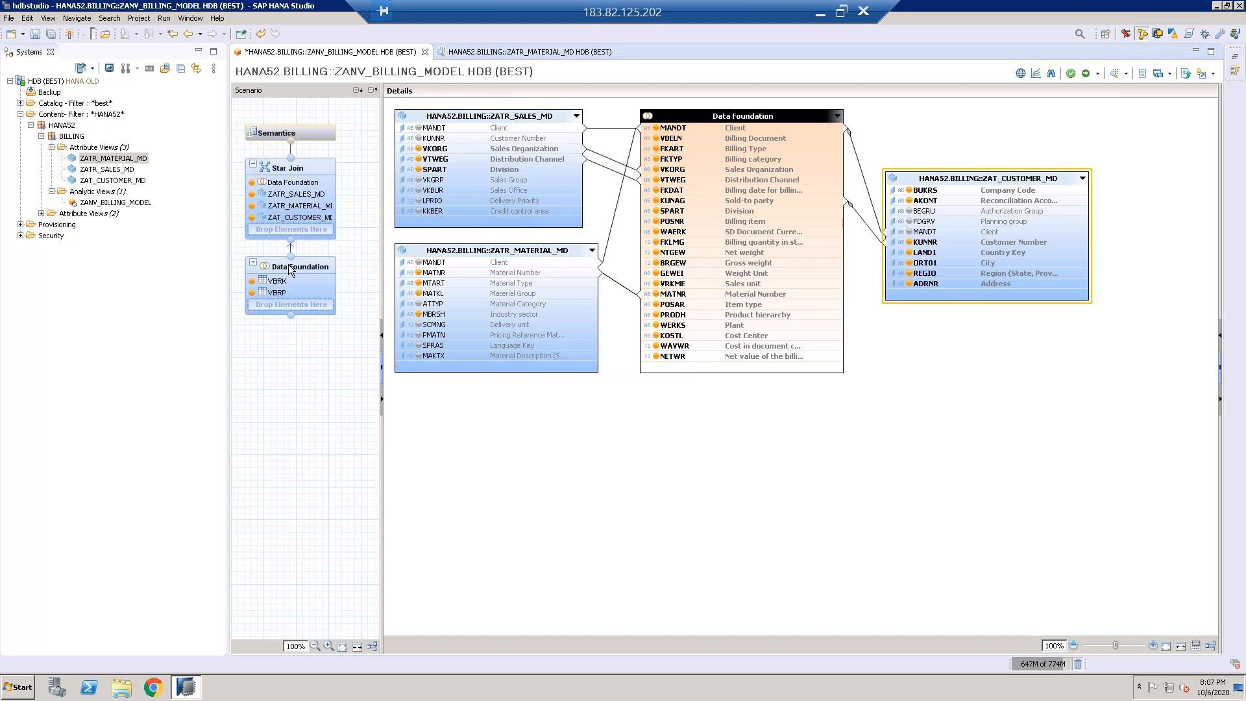
Step: Examine the output columns chosen from VBRK and VBRP in the Data Foundation node, then return to the Star Join node
click(288, 264)
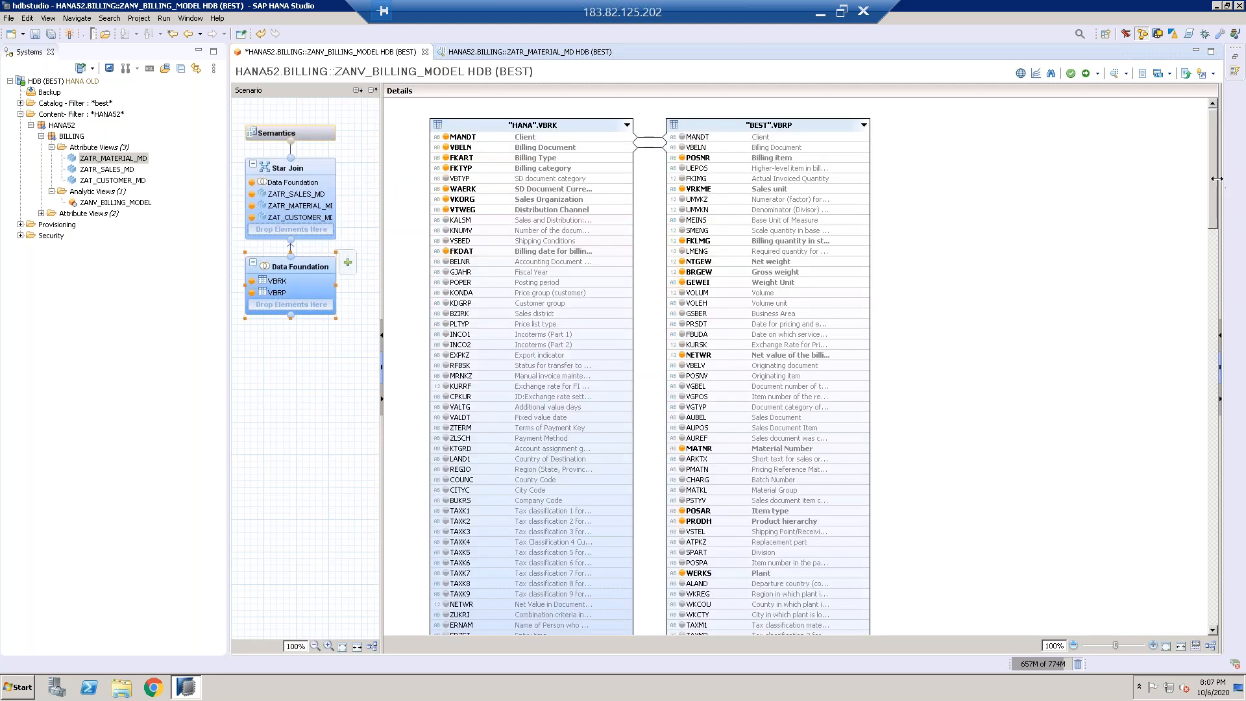
drag(1210, 189, 1210, 243)
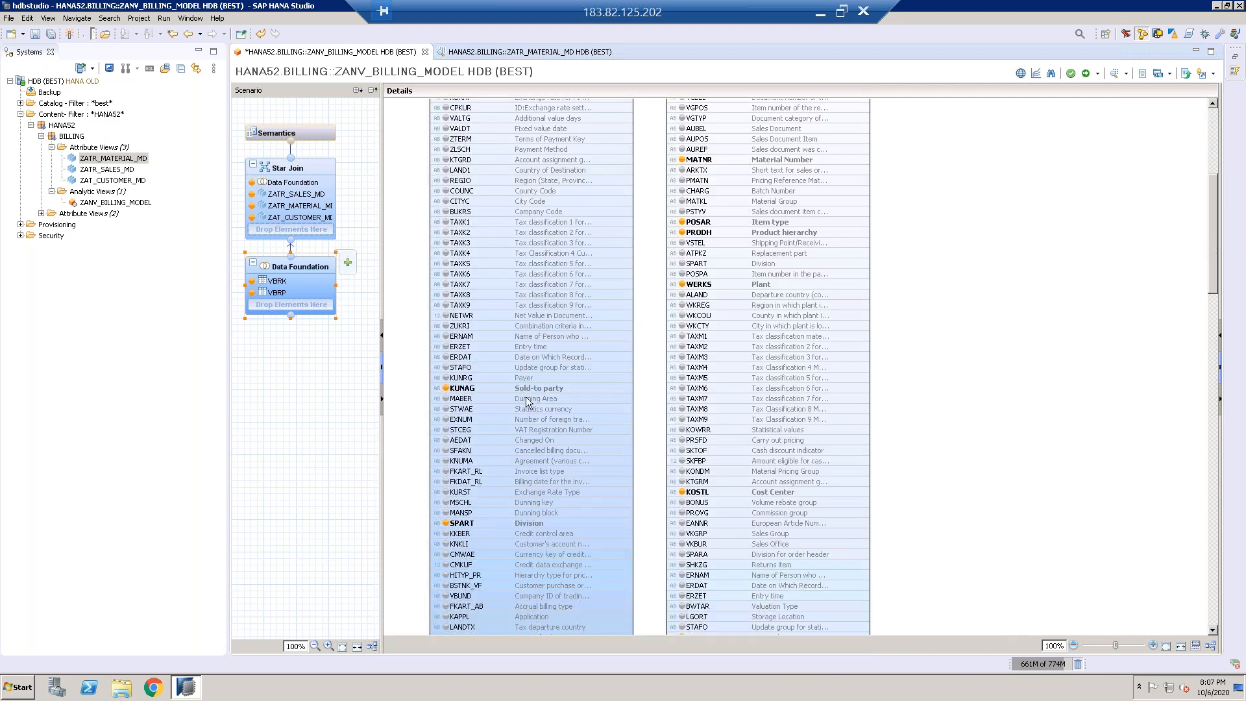
click(288, 169)
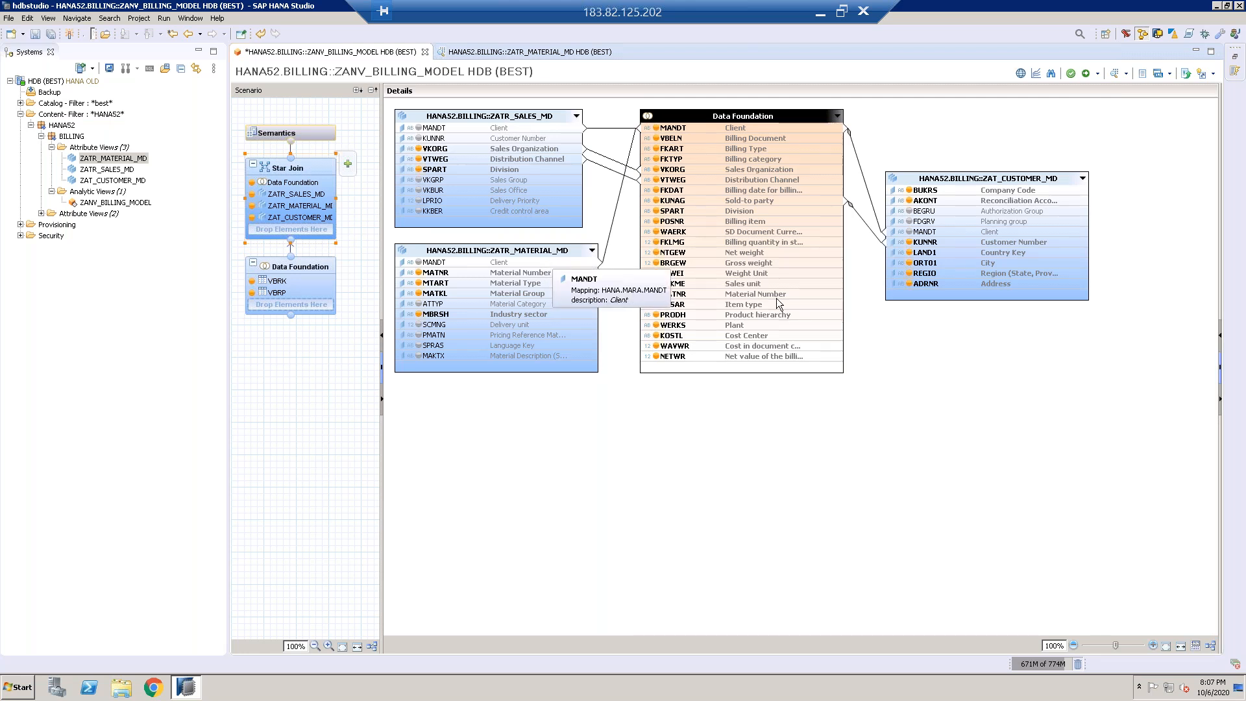
Step: Review the local and shared columns in the Semantics node, then reopen the Star Join node with its output structure shown
click(305, 267)
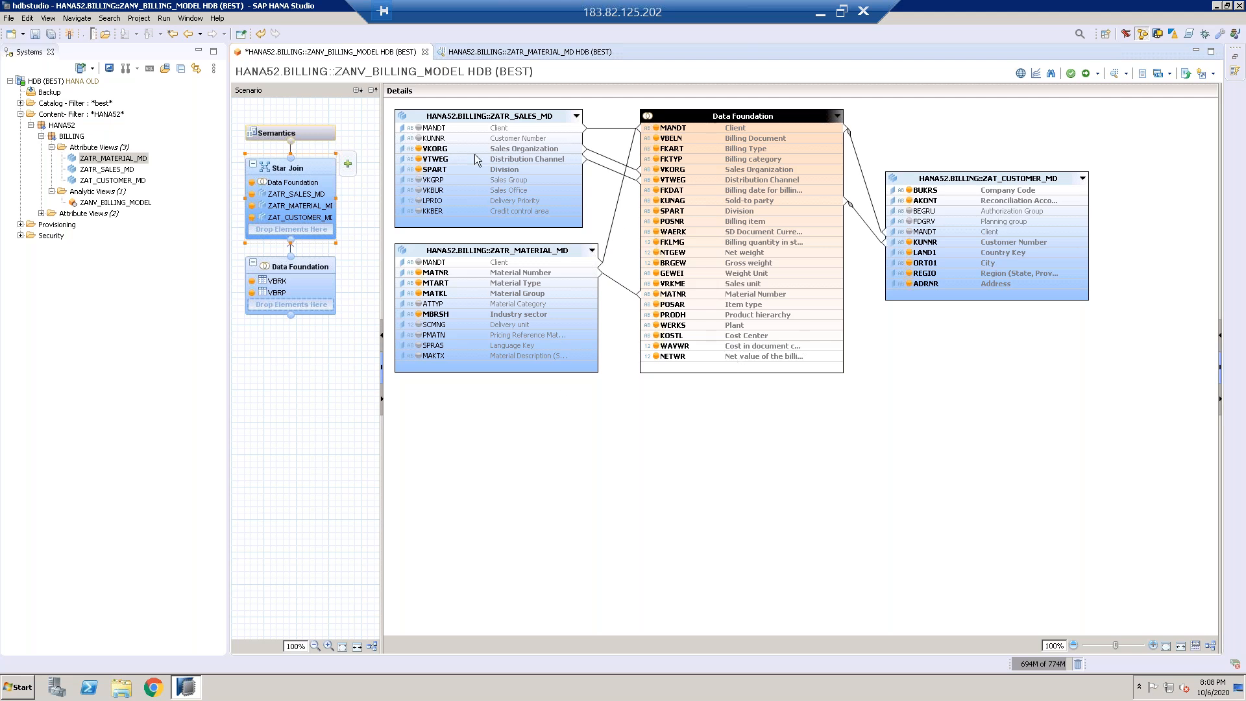
click(306, 133)
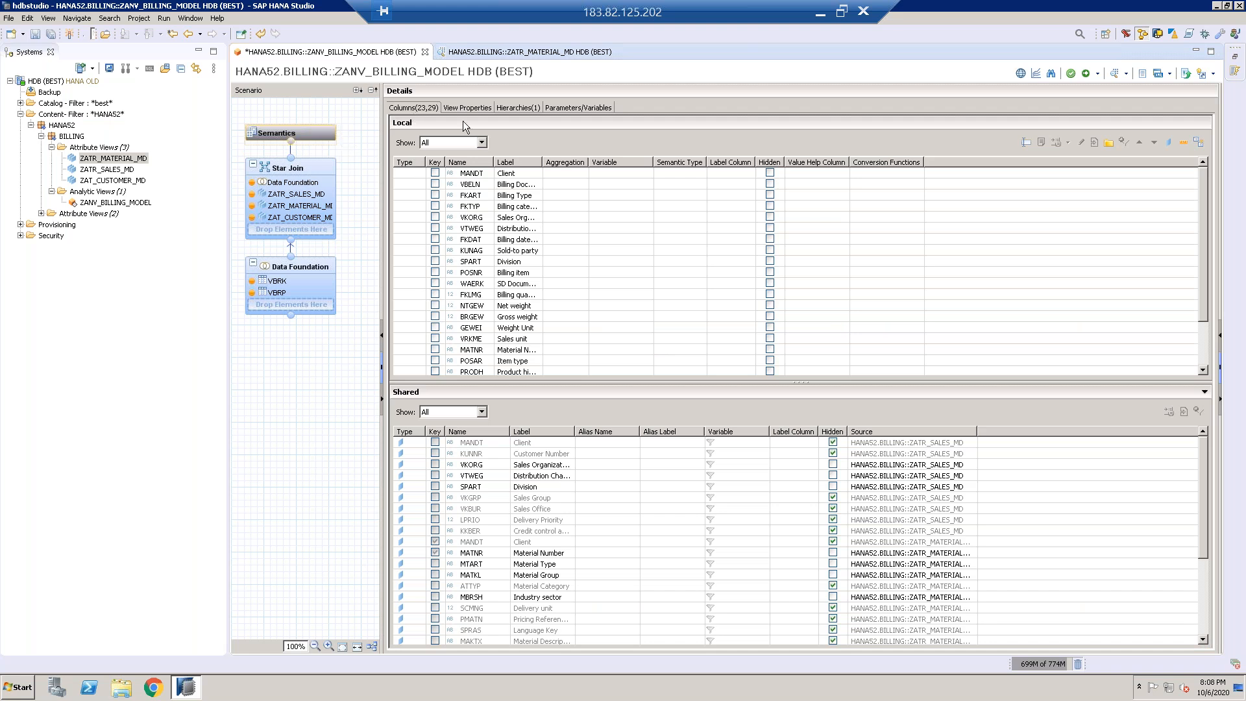
click(305, 166)
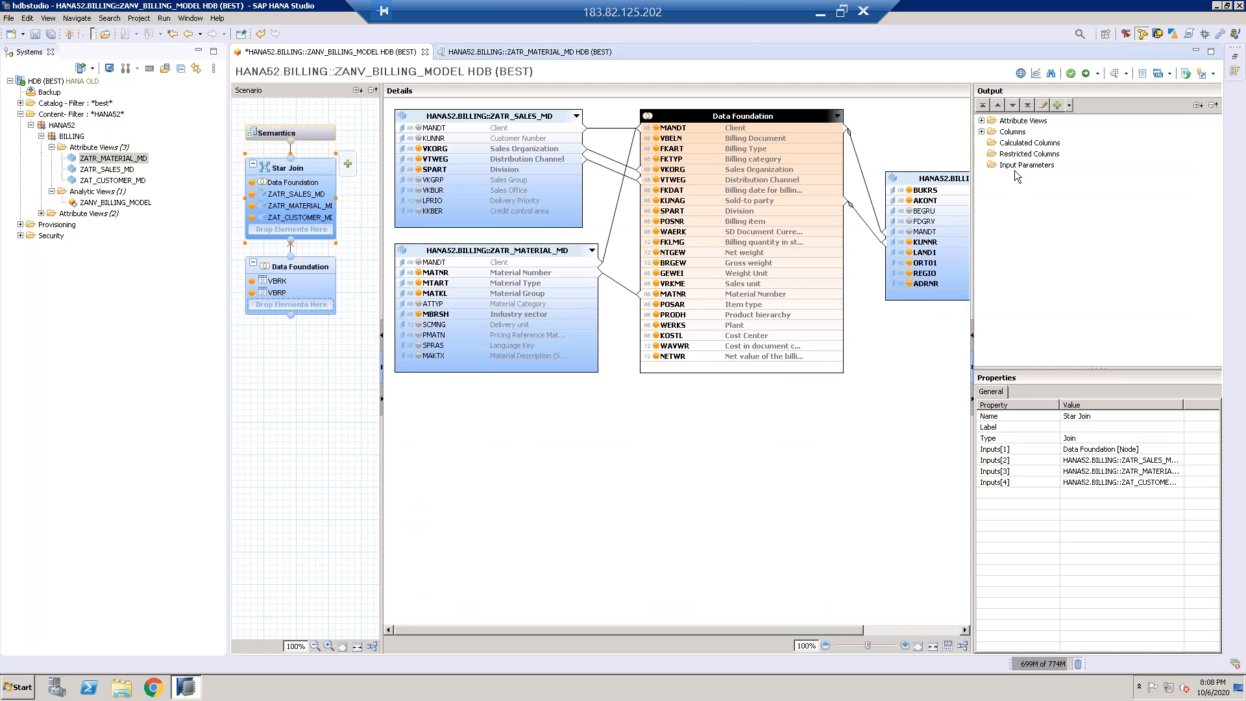
Step: Examine the Semantics node's local and shared columns against the Star Join and Data Foundation nodes, enlarging the local column list
click(303, 136)
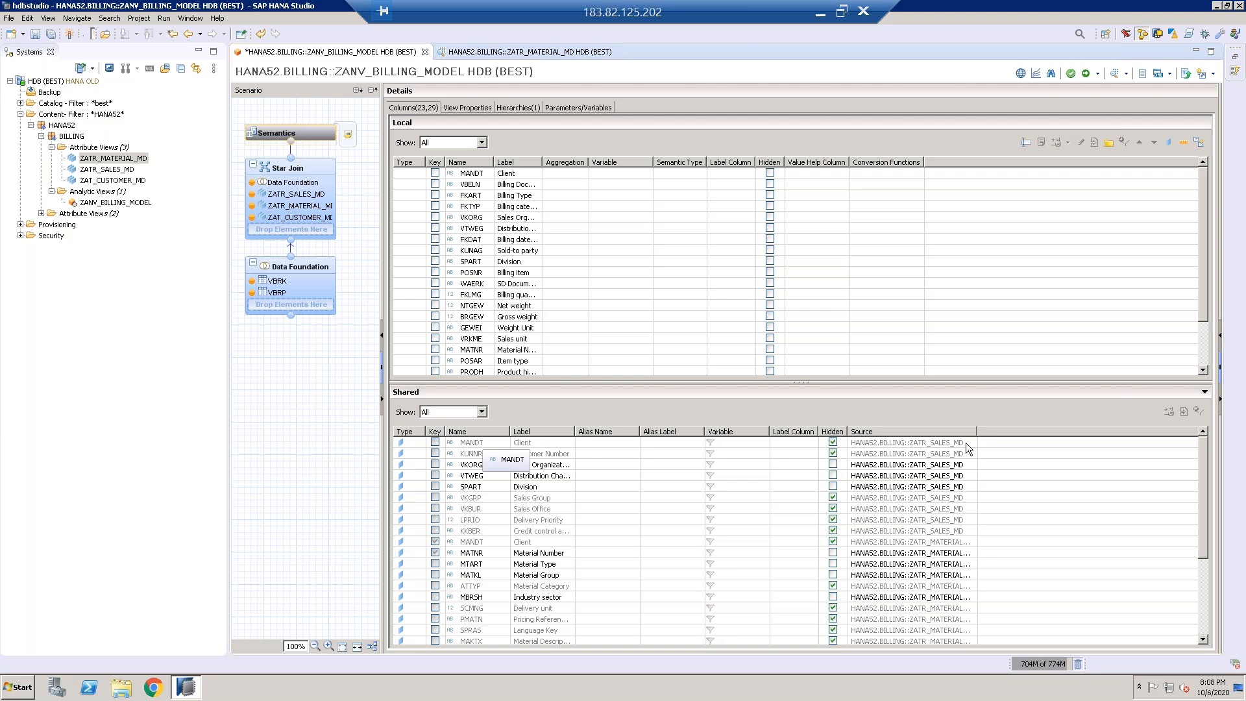
click(313, 172)
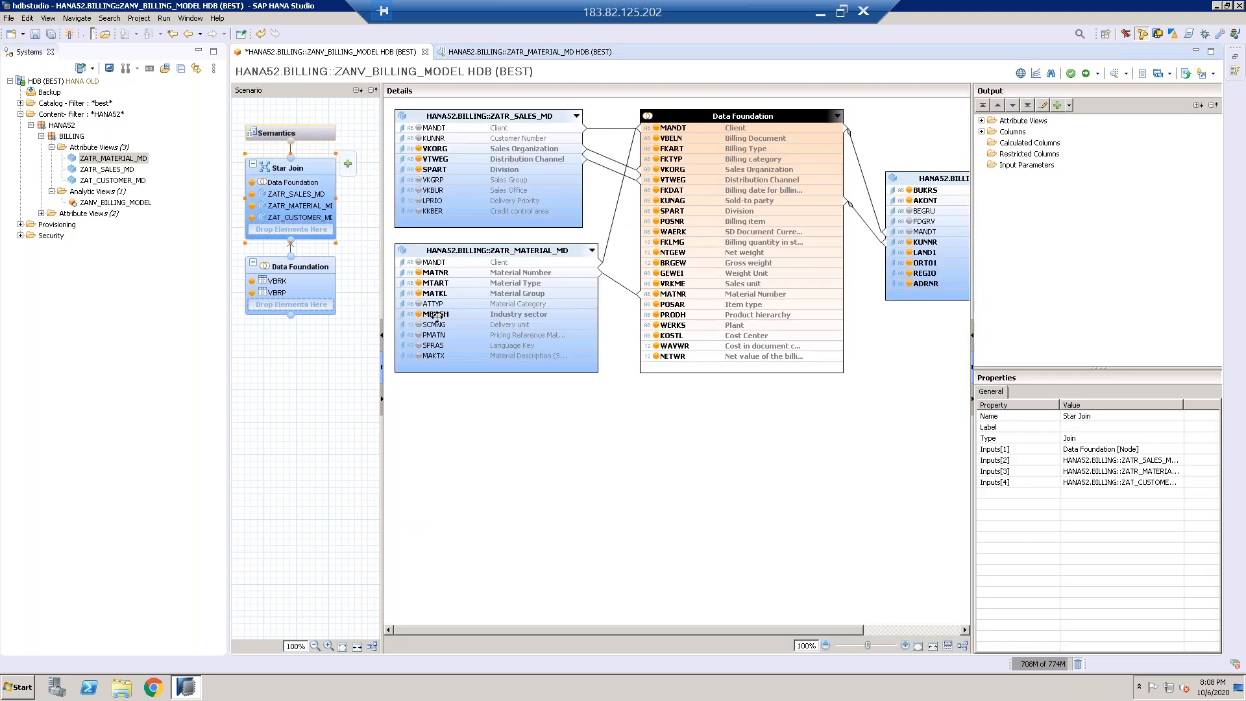
click(313, 128)
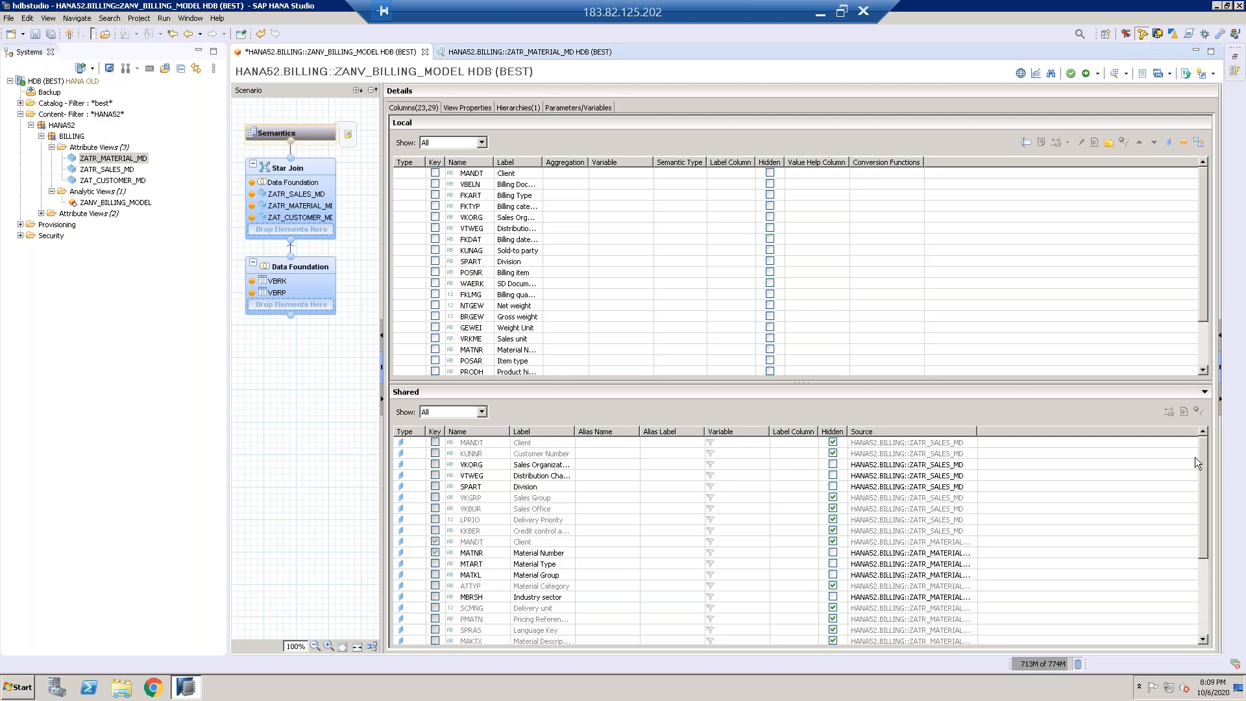
drag(1201, 454, 1201, 543)
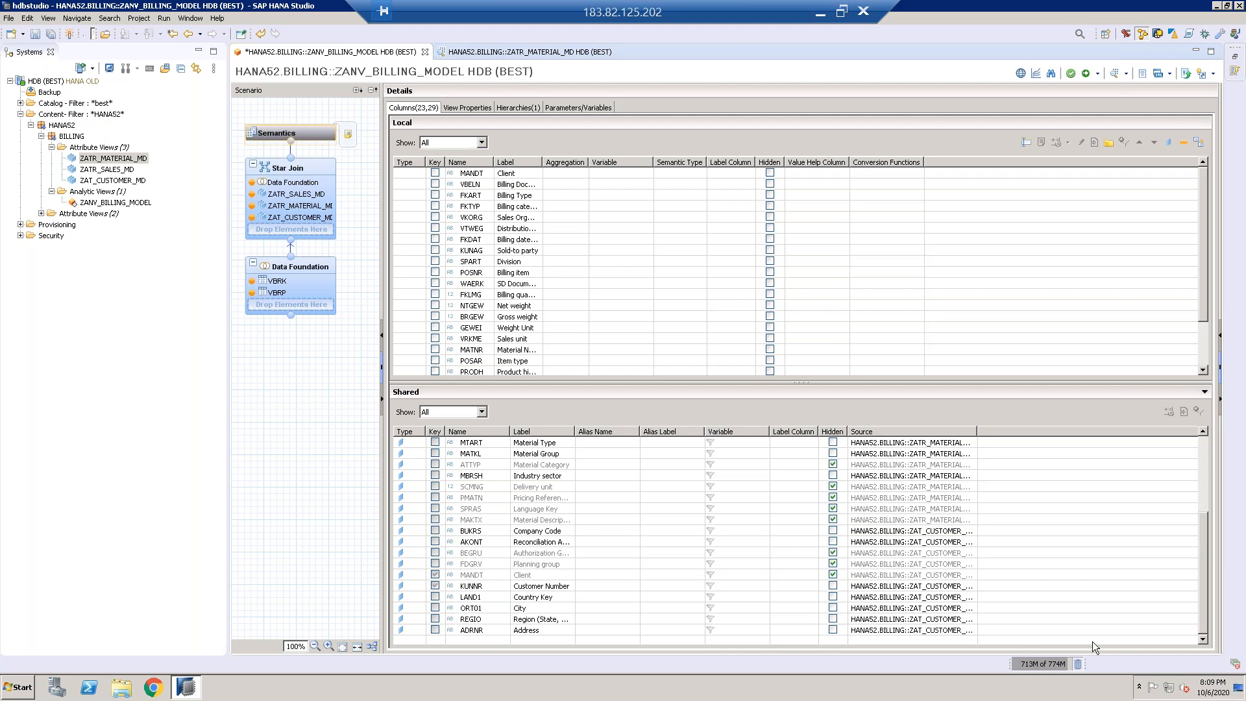
drag(1200, 521, 1212, 429)
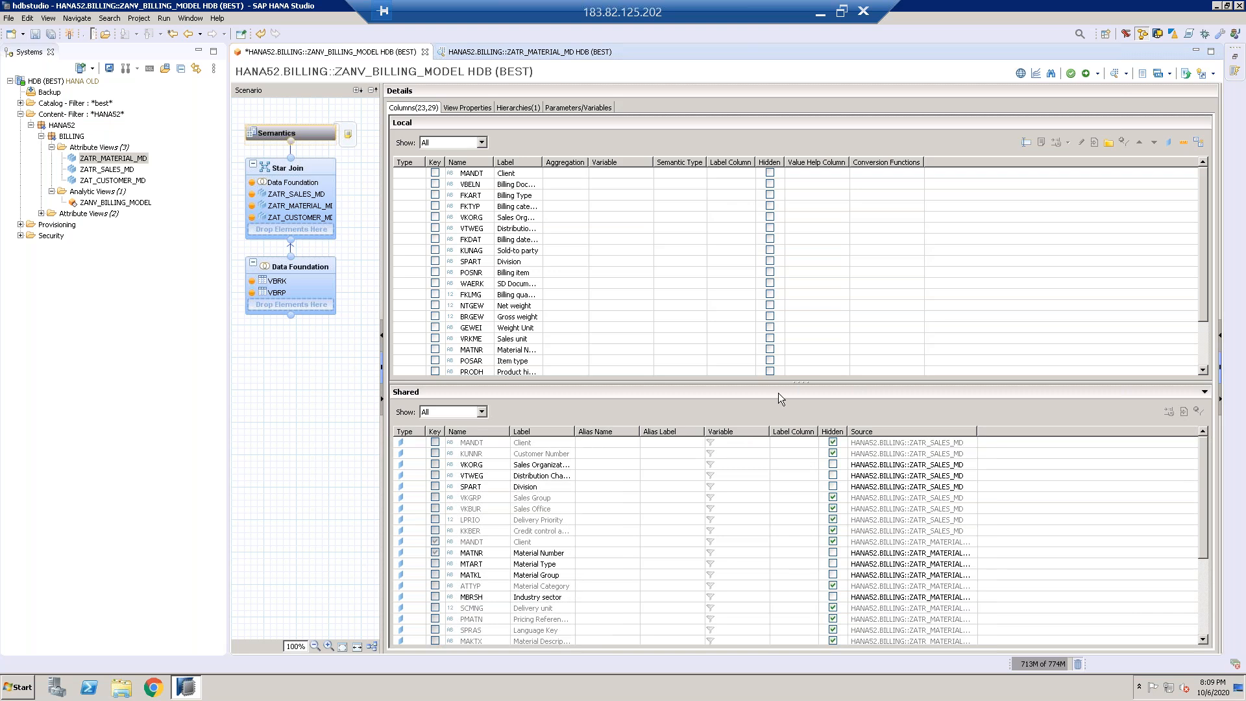
drag(787, 383, 788, 409)
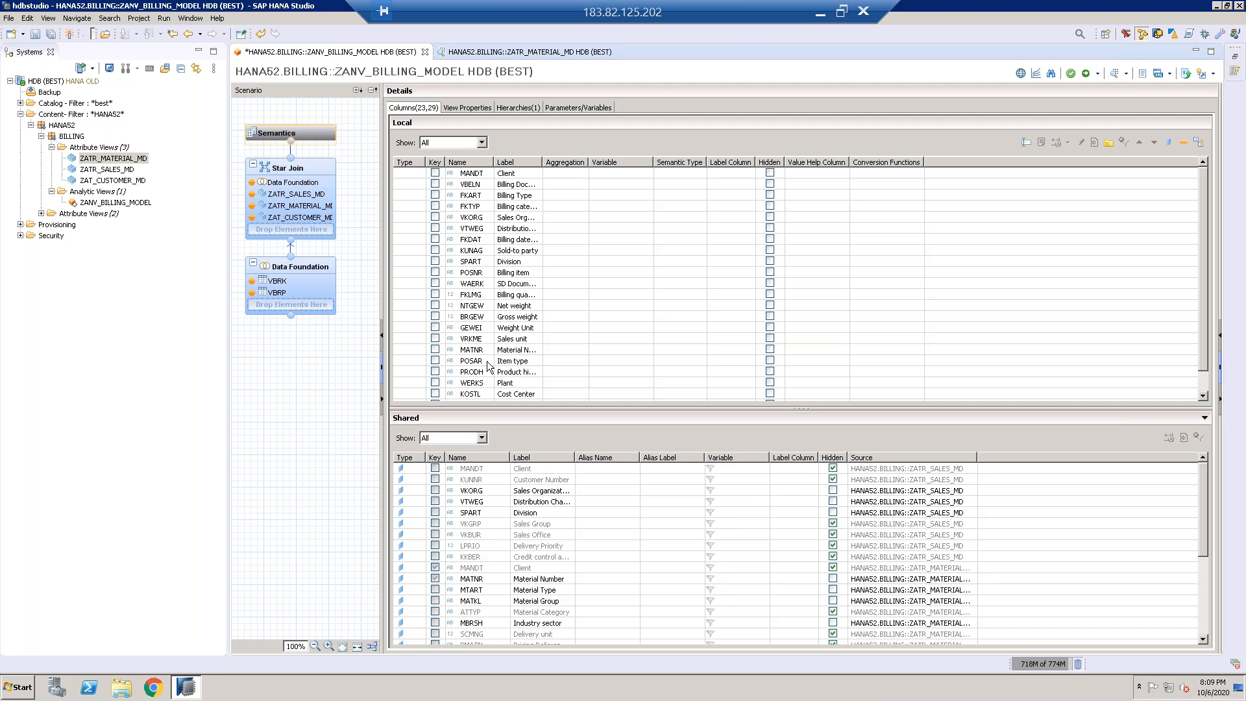
click(298, 262)
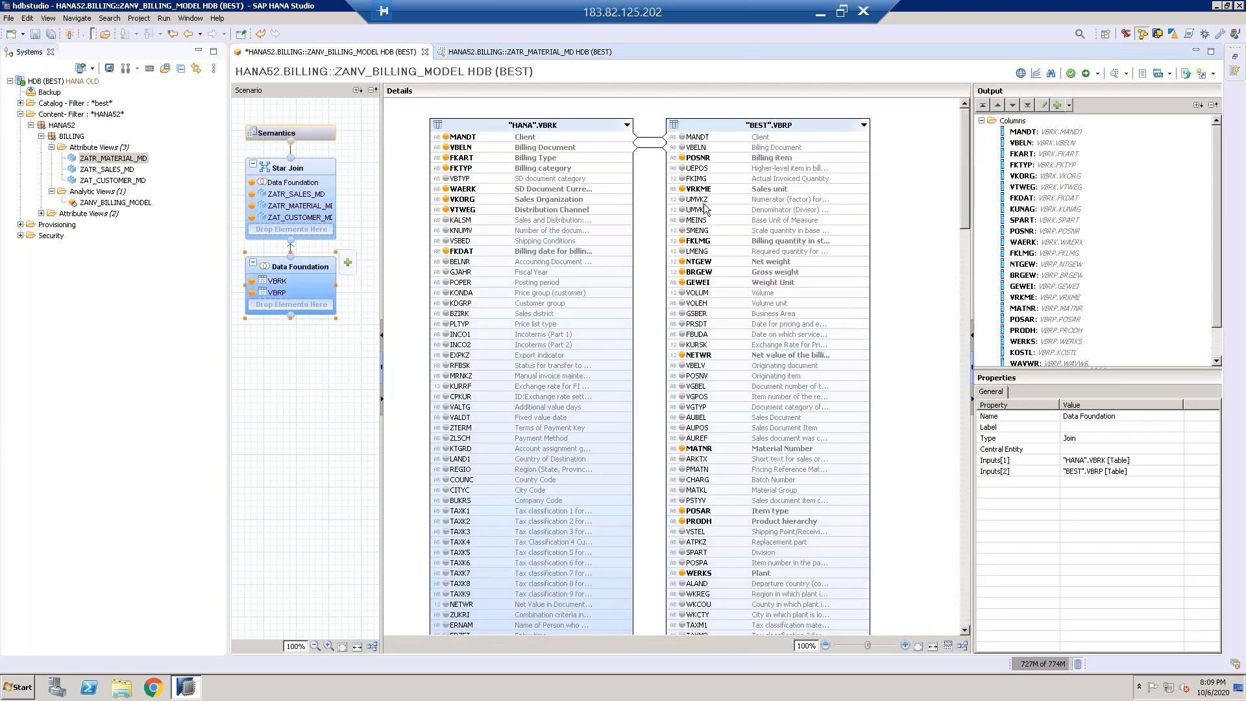
click(312, 133)
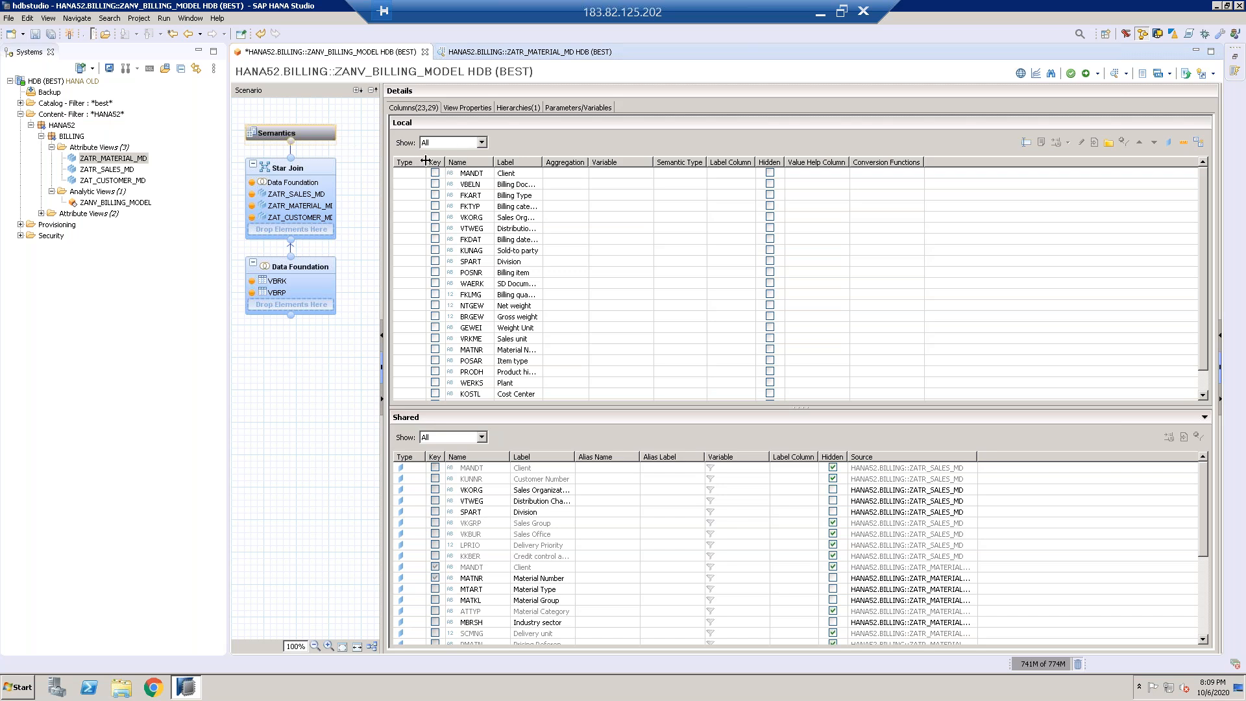
Step: Widen the local columns' Type field and set the type of MANDT and VBELN to Attribute
drag(424, 160, 439, 160)
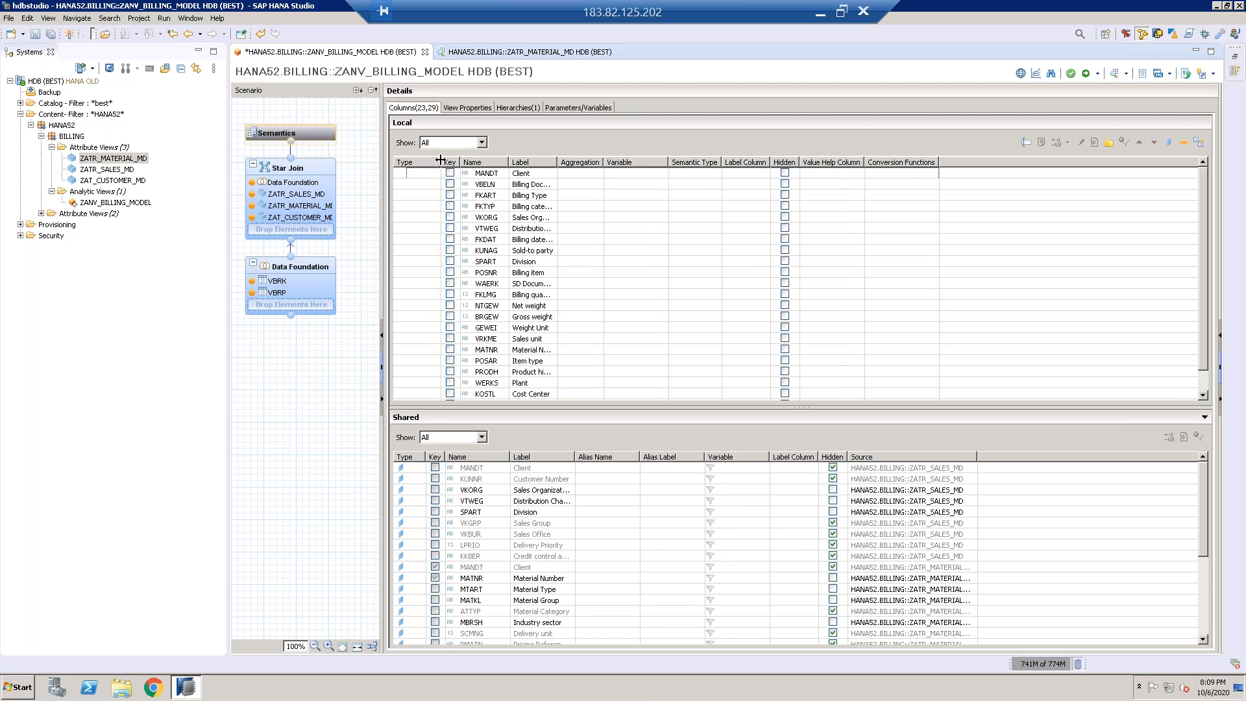
click(434, 174)
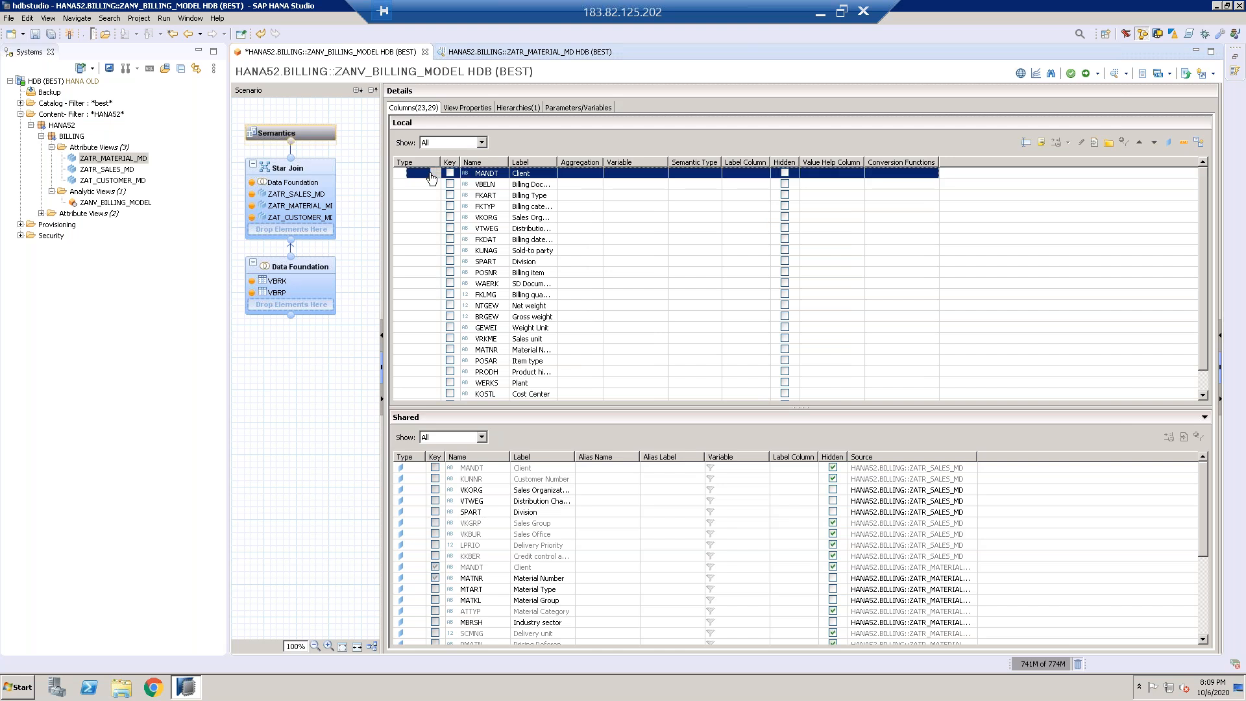
click(435, 173)
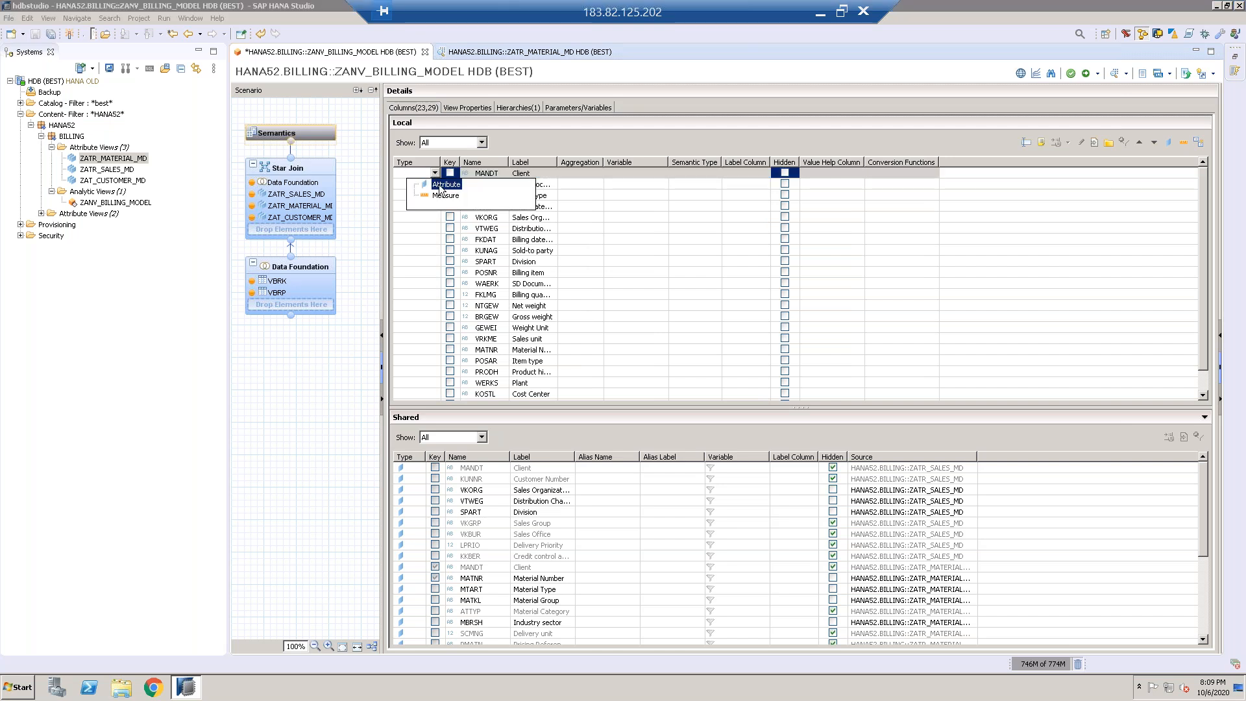
click(451, 185)
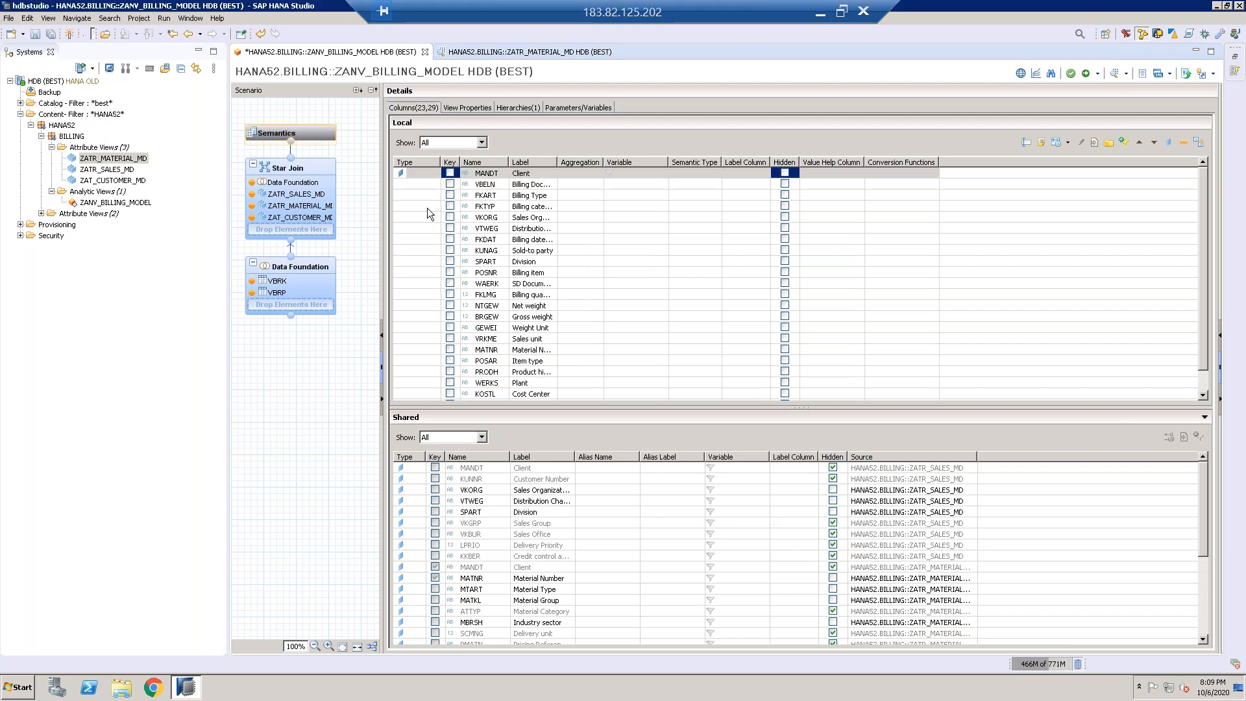
click(433, 186)
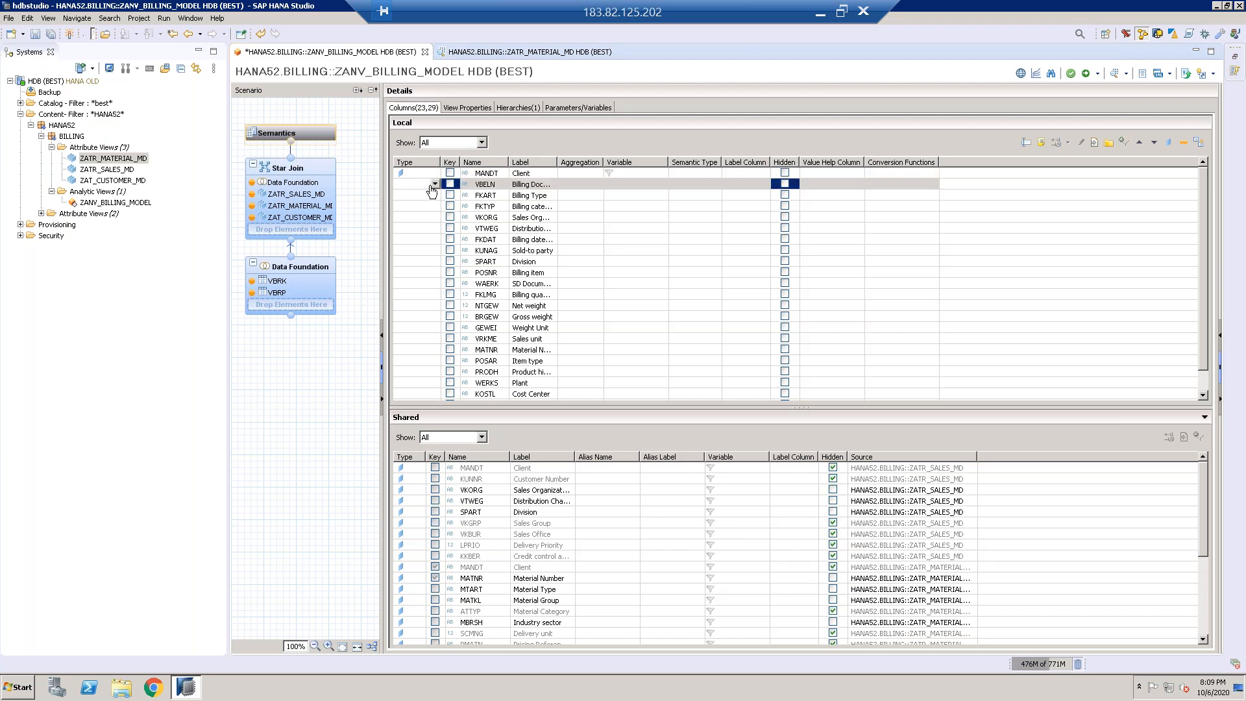
click(435, 184)
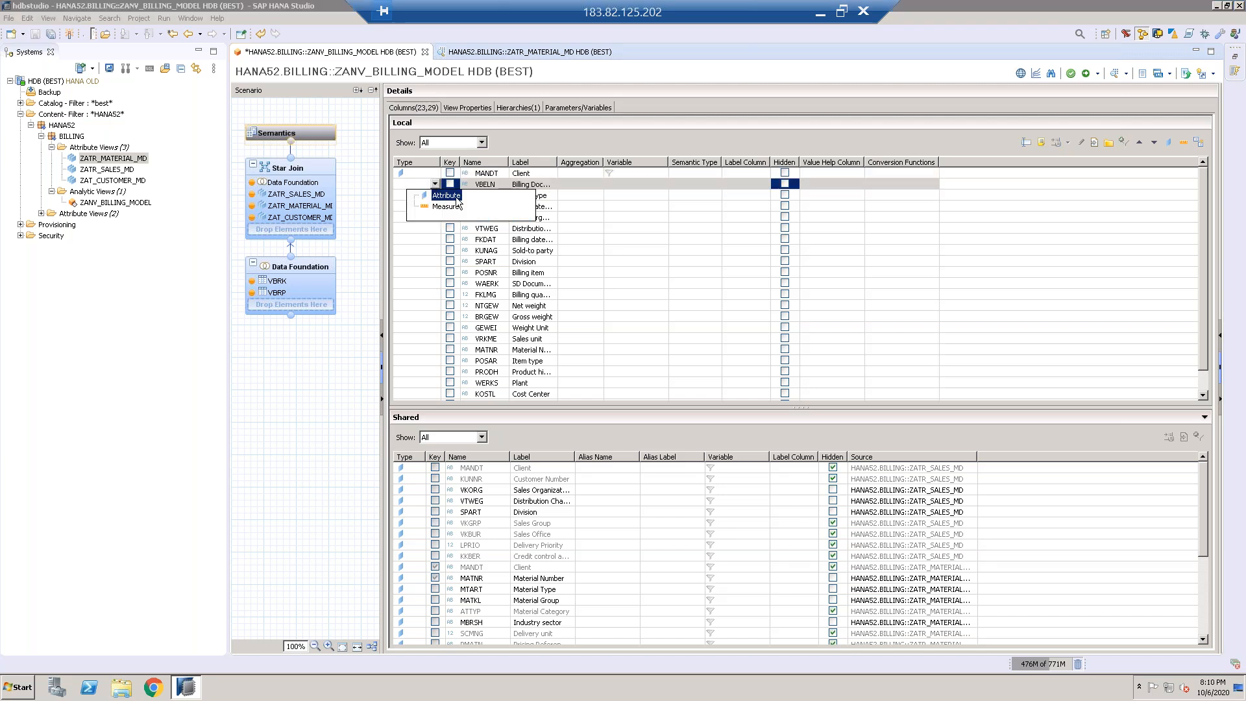
click(455, 196)
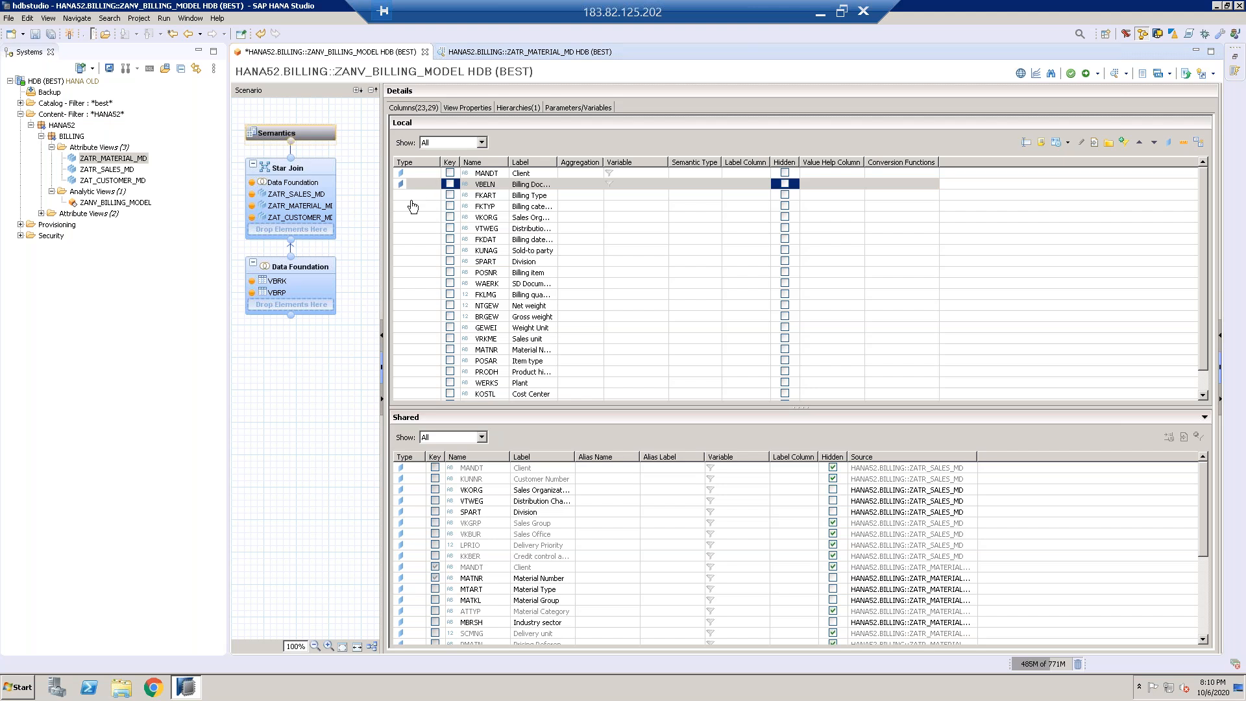
Step: Mark the local columns FKART, FKTYP and VKORG as attributes
click(419, 200)
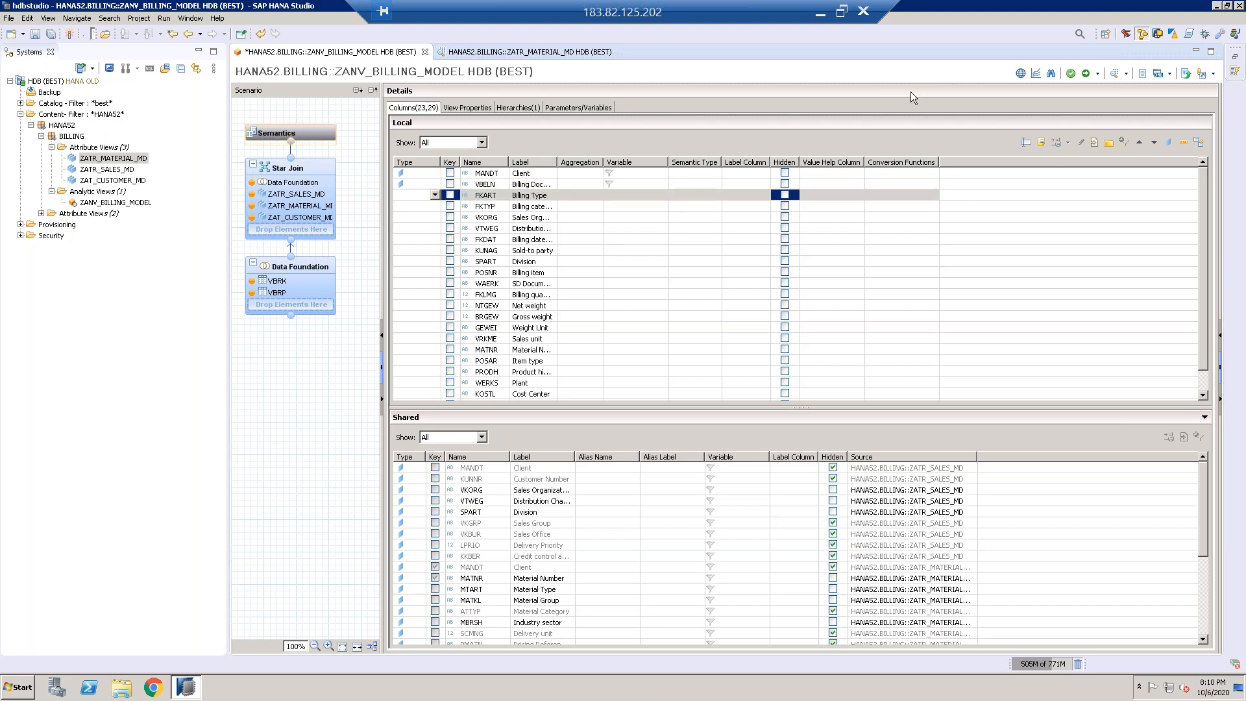
click(1171, 143)
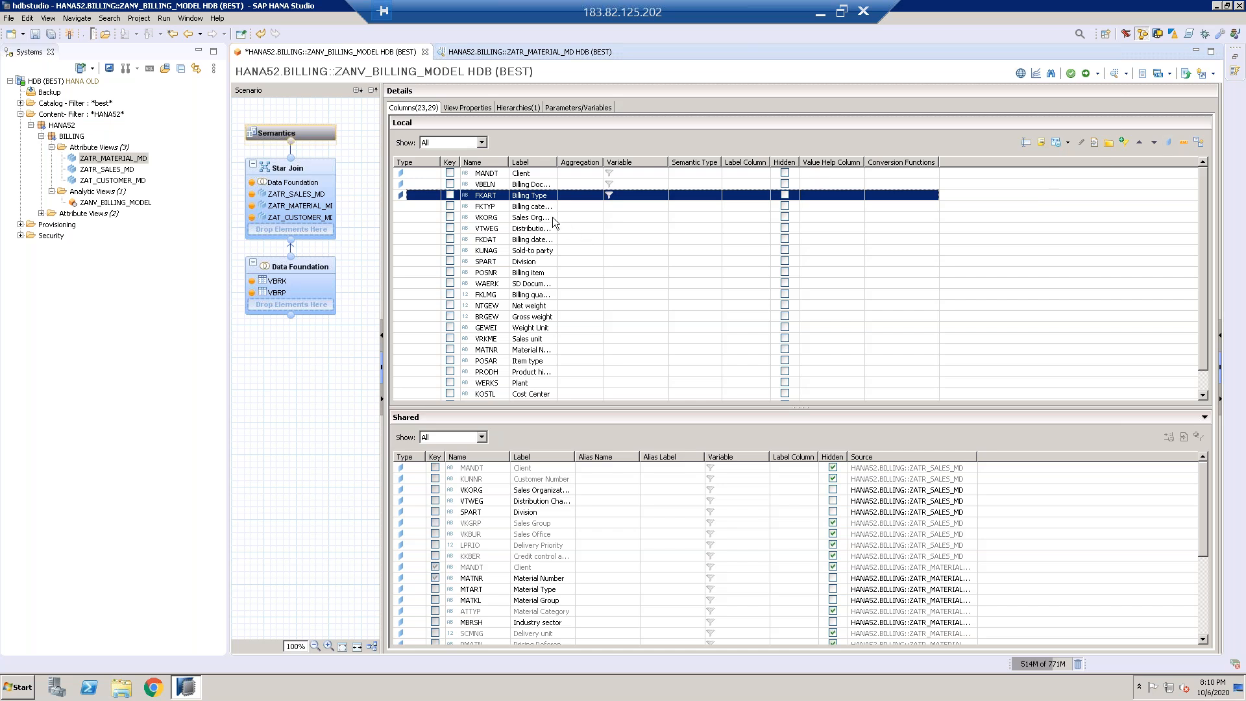
click(537, 207)
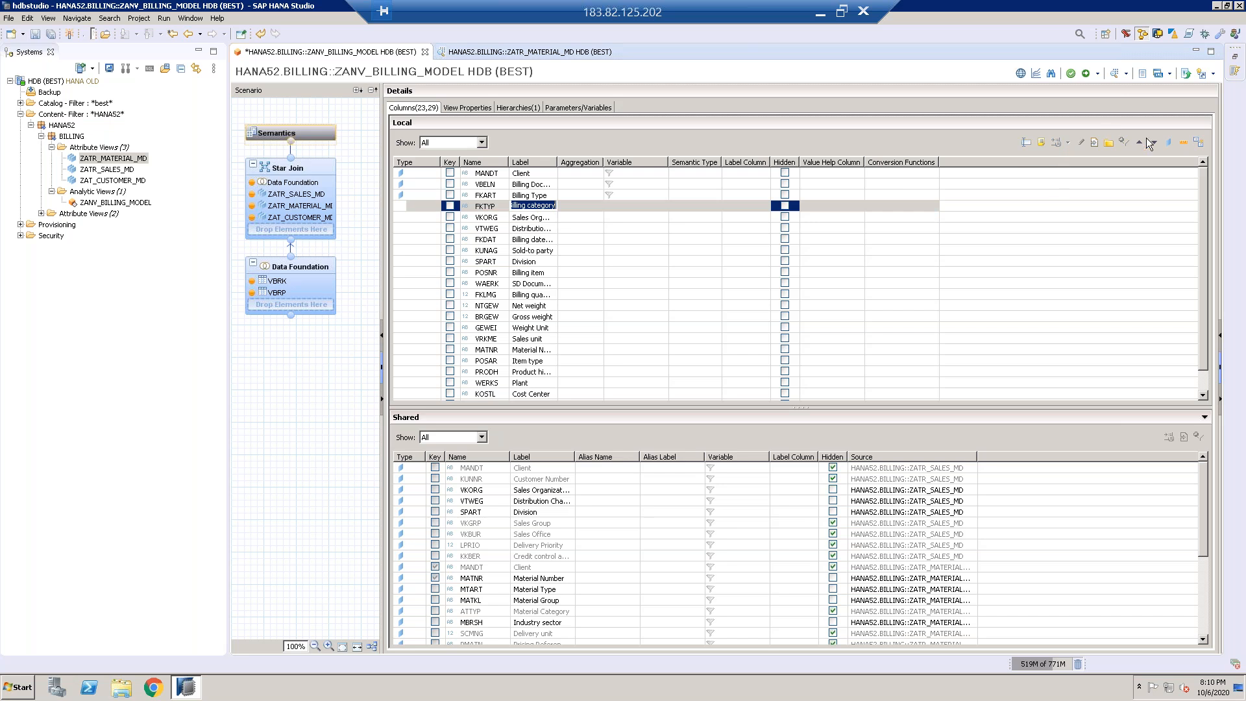
click(1174, 143)
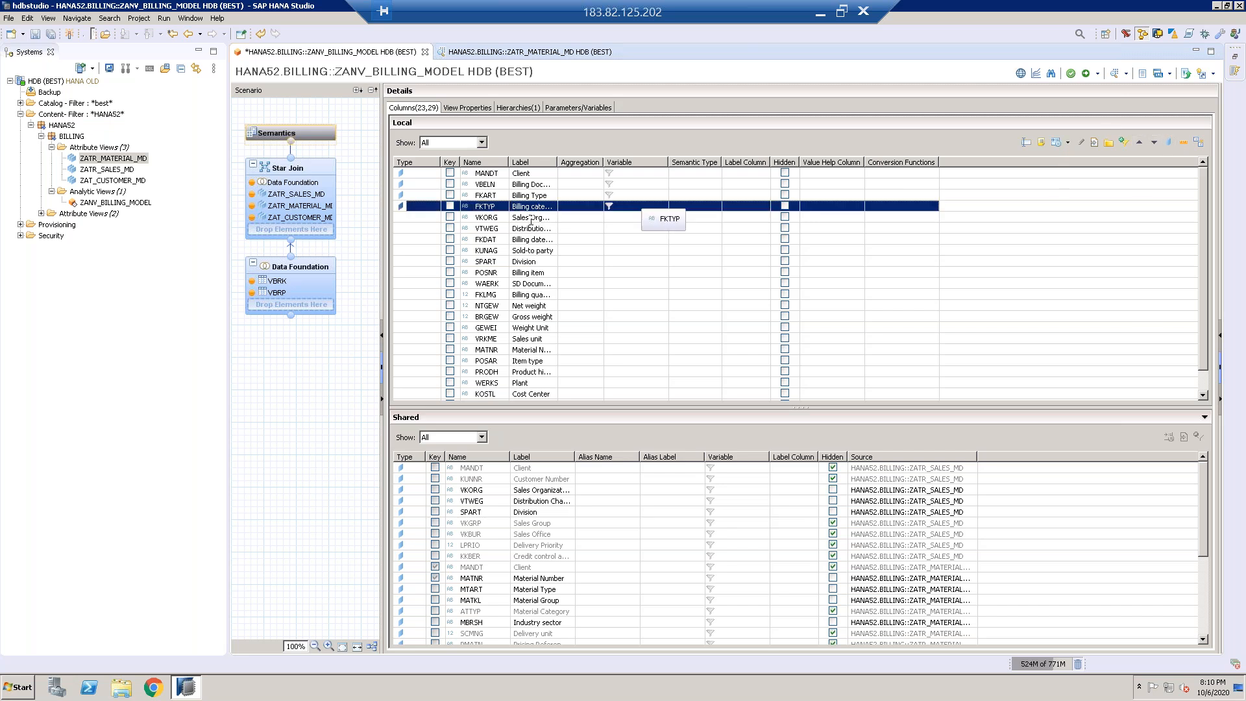
click(553, 217)
click(1169, 142)
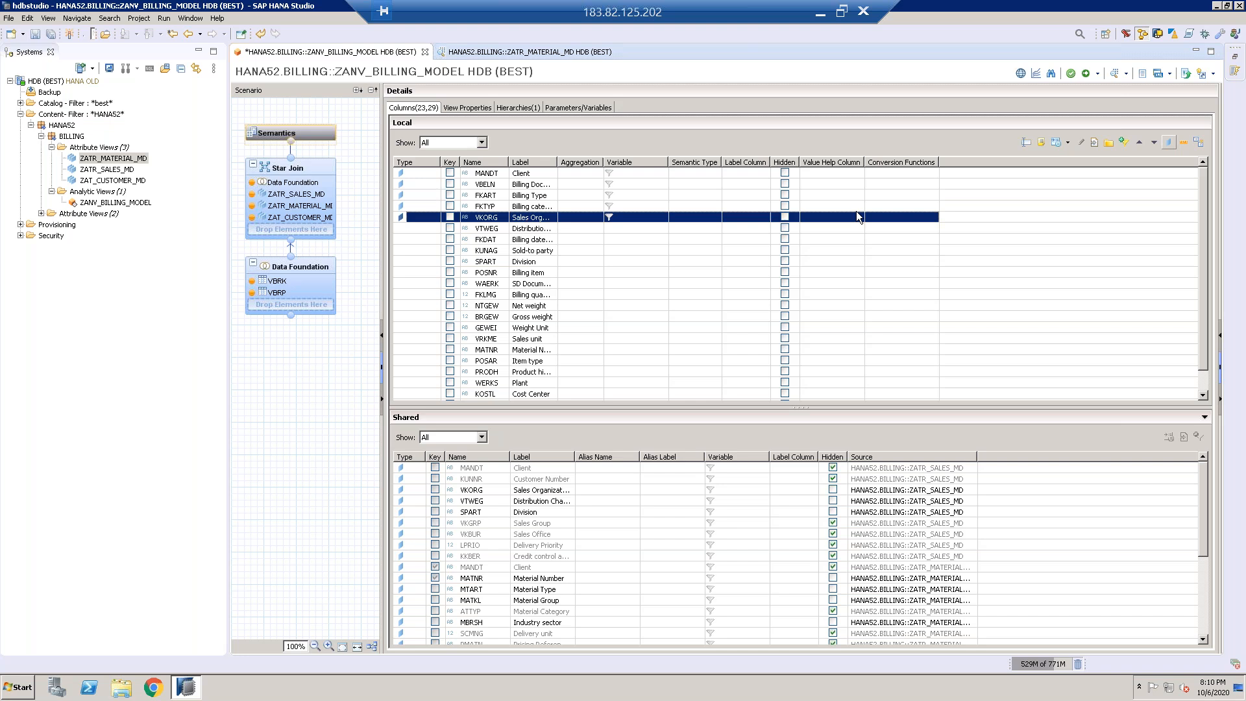
Step: Mark the local columns VTWEG, FKDAT and KUNAG as attributes
click(533, 228)
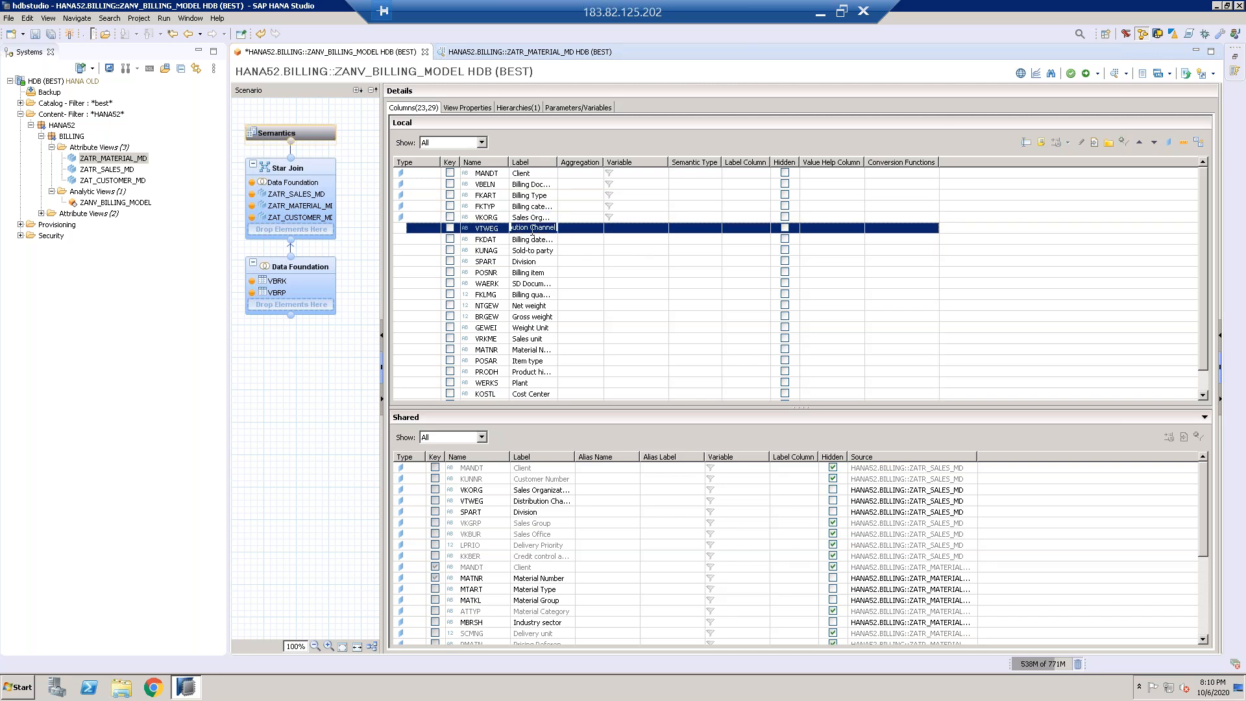
click(1169, 143)
click(520, 238)
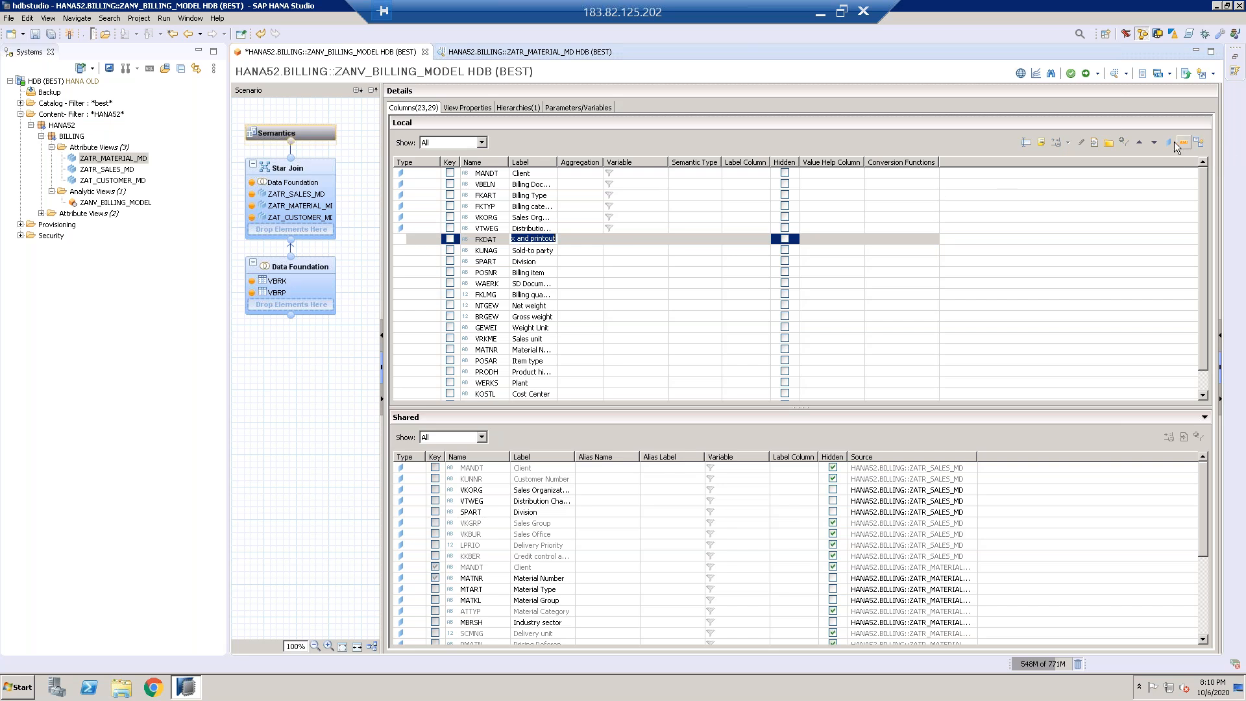
key(Return)
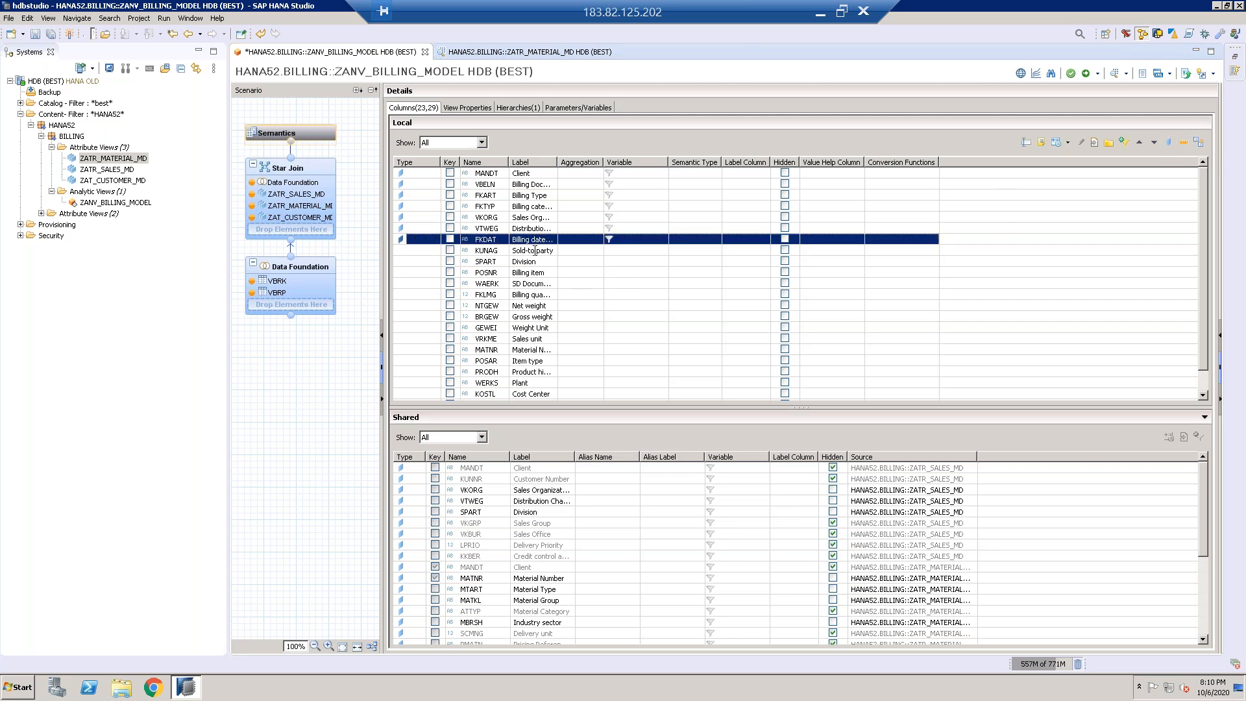
click(534, 250)
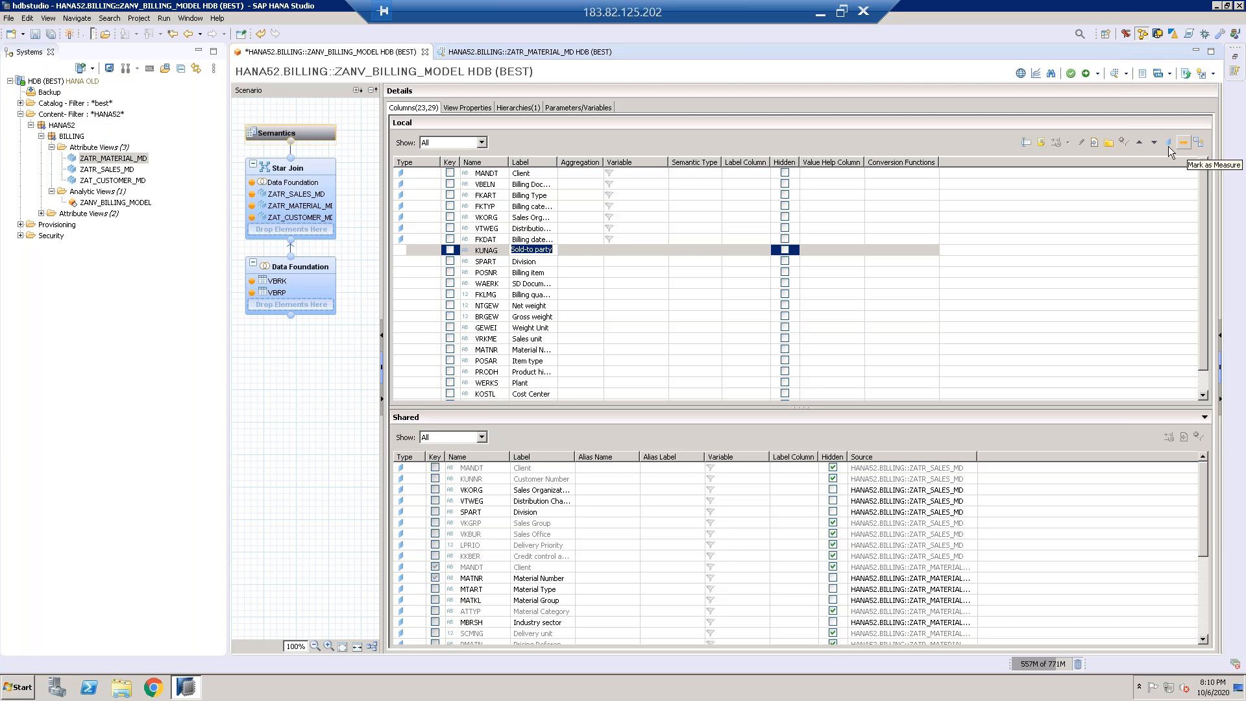
key(Return)
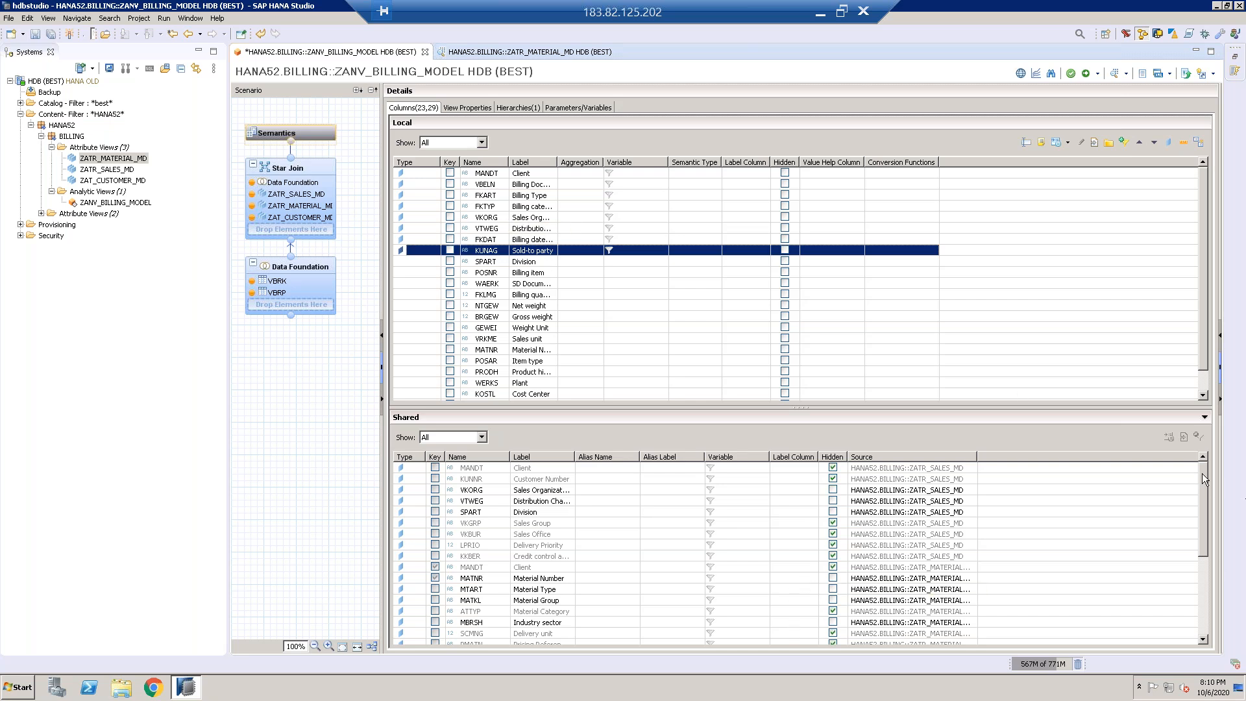
Step: Check the shared columns for duplicates and hide the local columns KUNAG, VKORG and VTWEG
drag(1201, 473, 1200, 554)
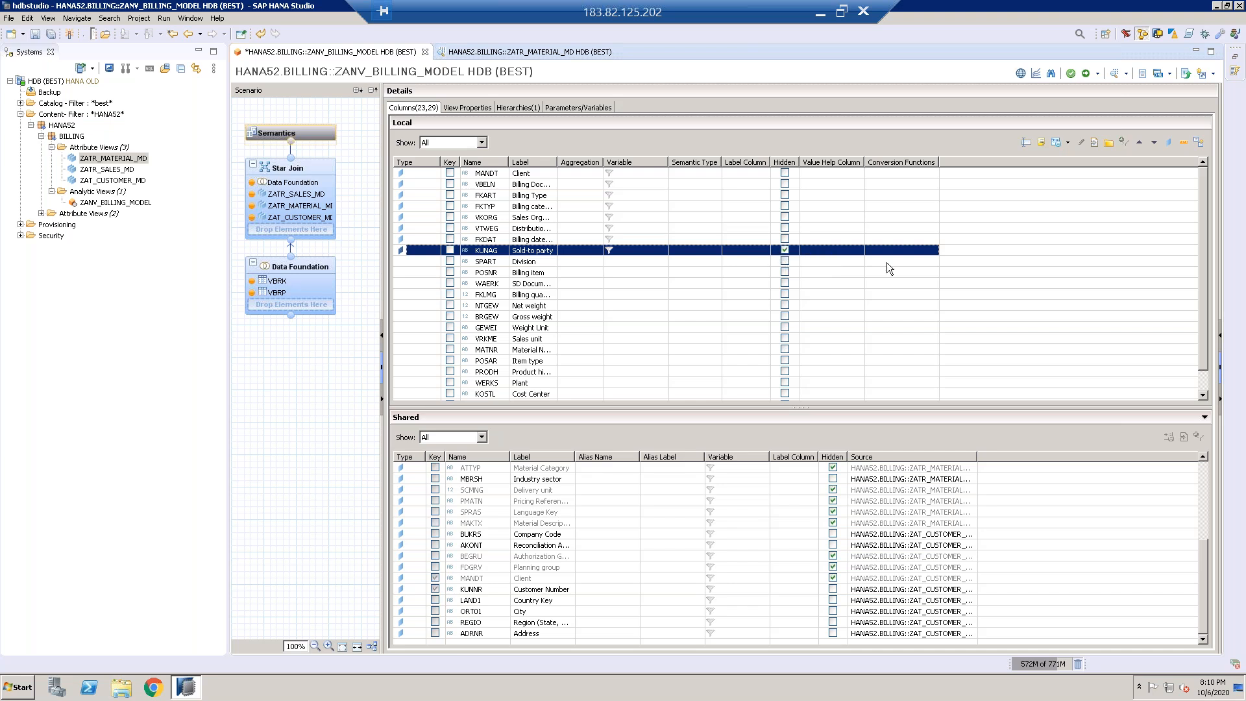
click(785, 250)
drag(1200, 553, 1205, 462)
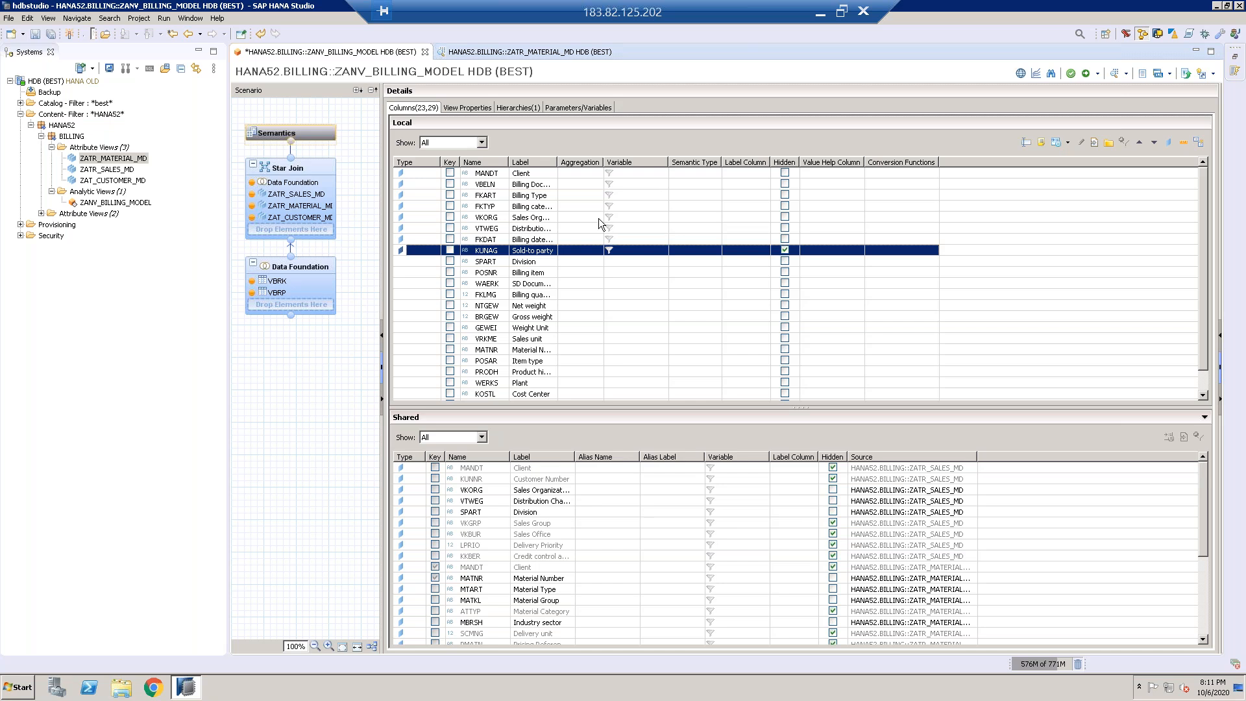
click(785, 217)
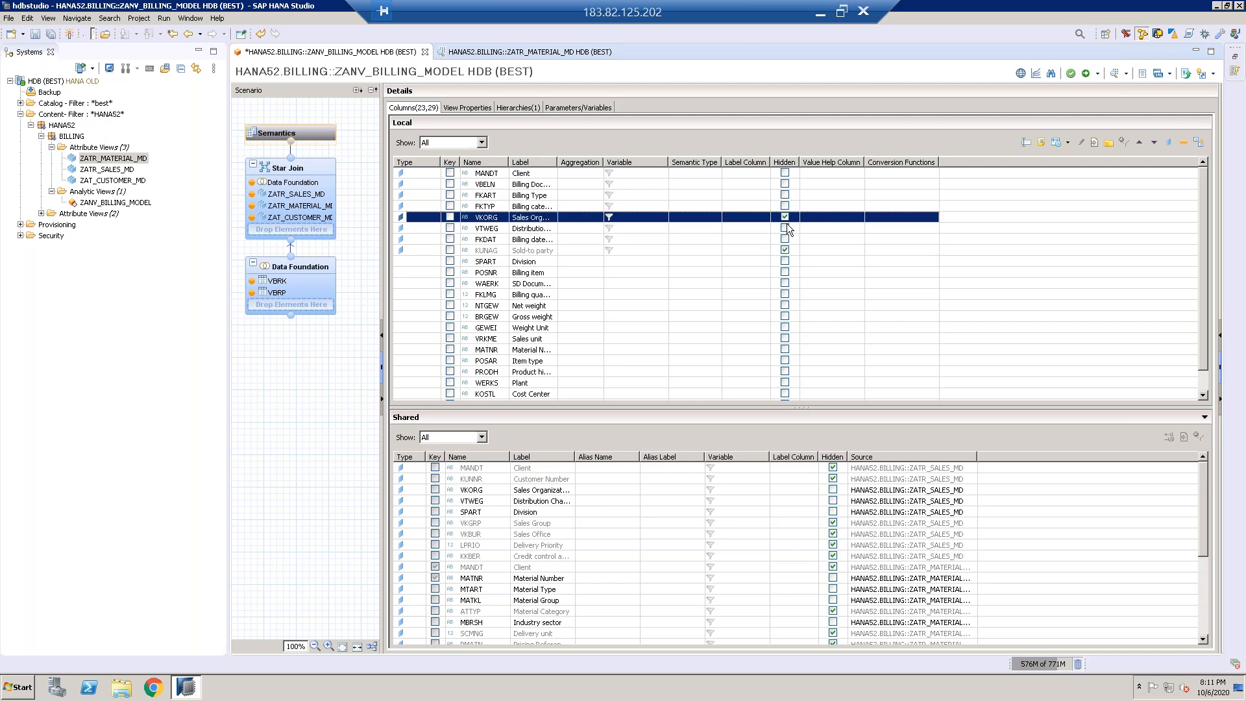
click(785, 228)
click(786, 229)
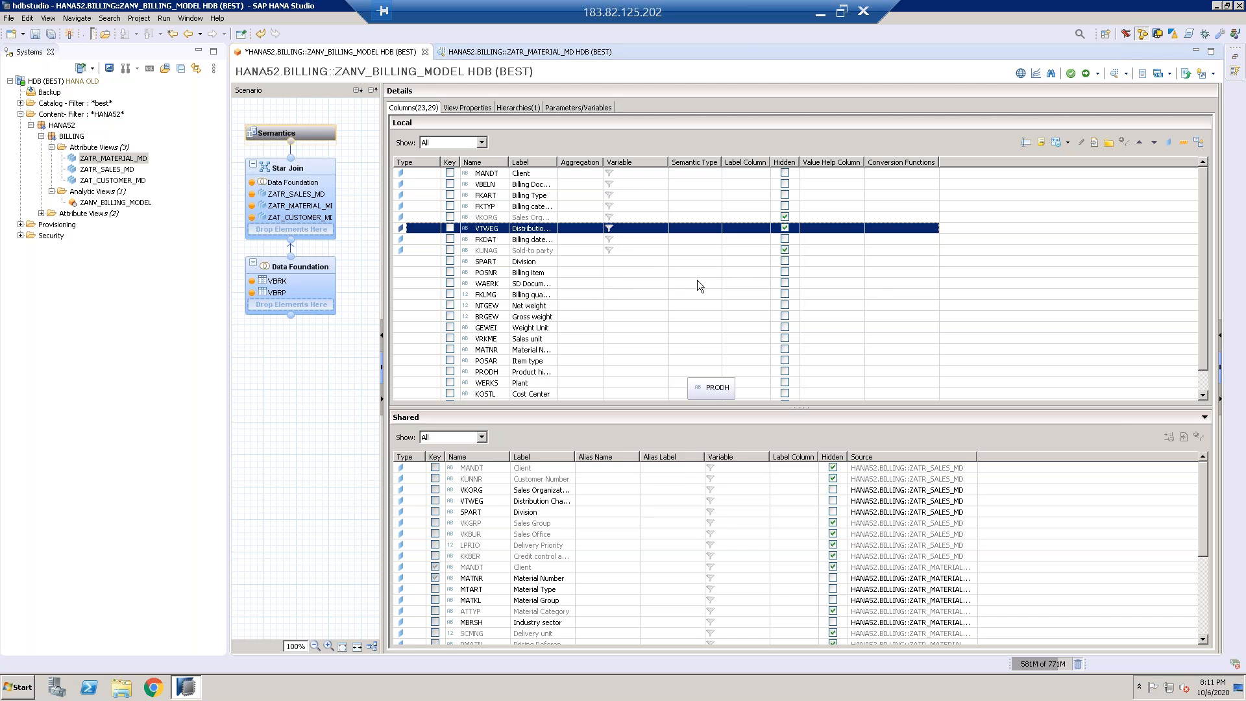
Step: Mark the local column SPART as an attribute and hide it
click(546, 262)
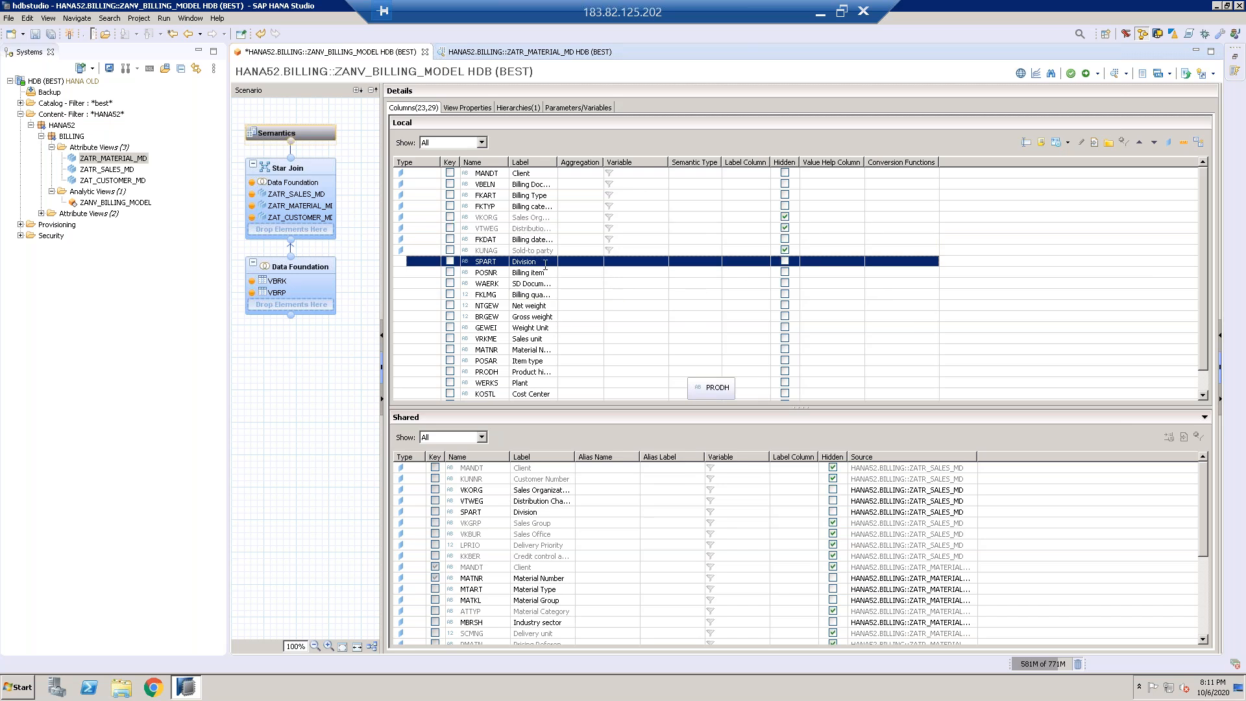
click(1167, 149)
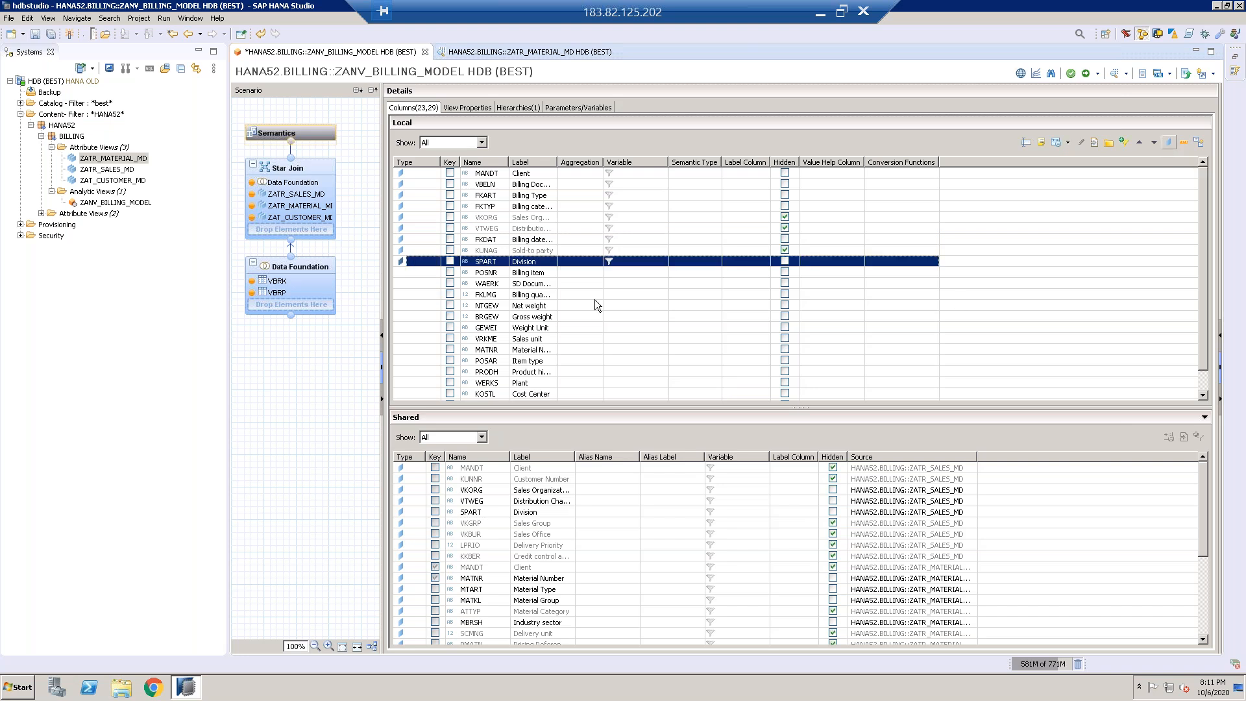
click(785, 263)
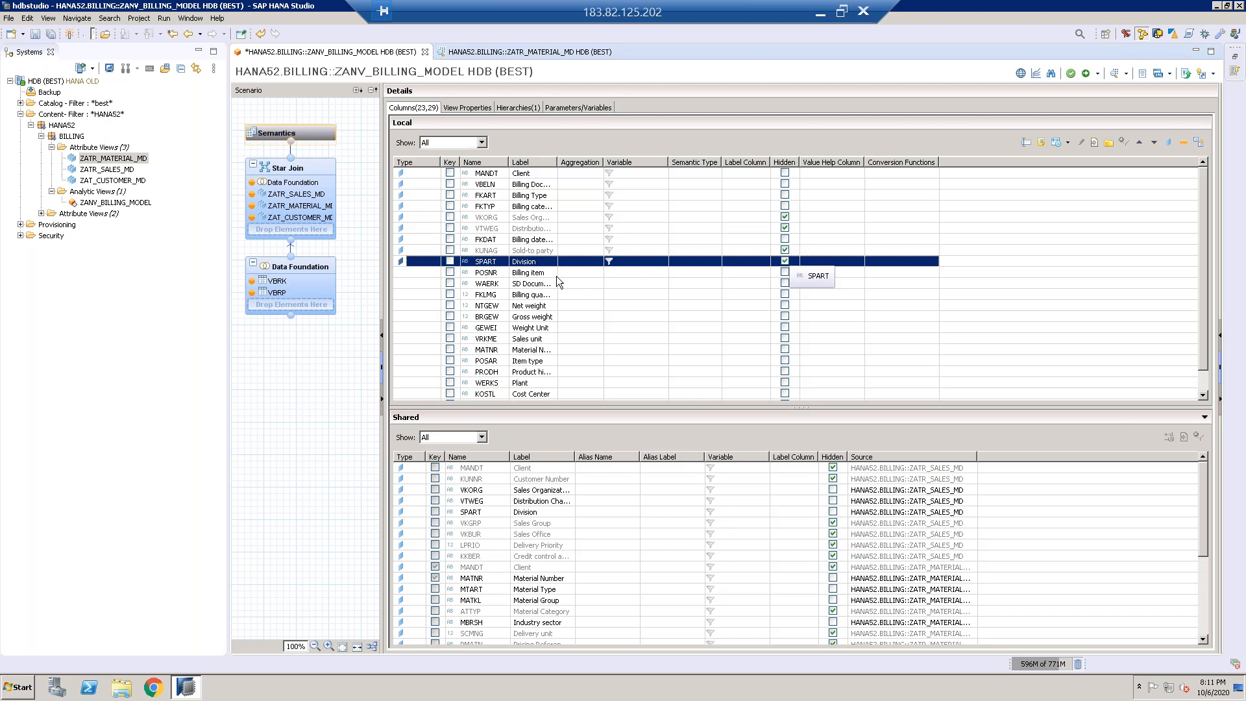
Step: Mark the local columns POSNR and WAERK as attributes
click(544, 274)
click(544, 273)
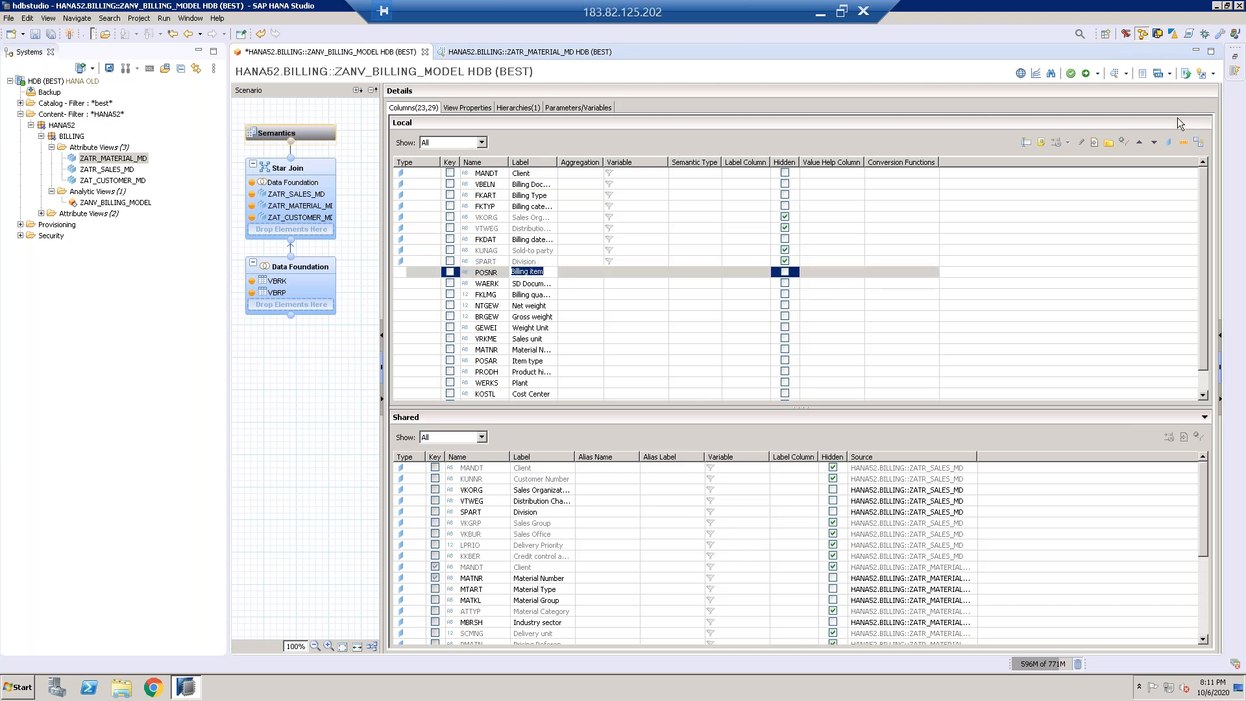
click(1172, 144)
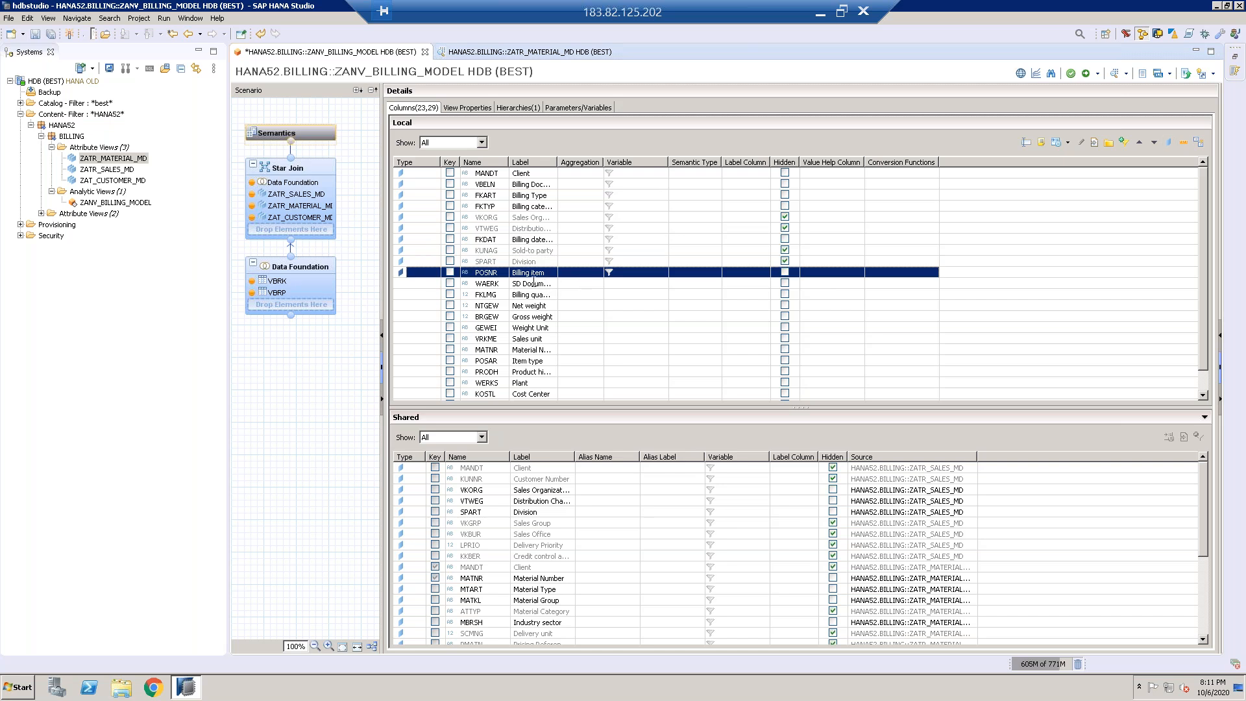
click(534, 283)
click(533, 283)
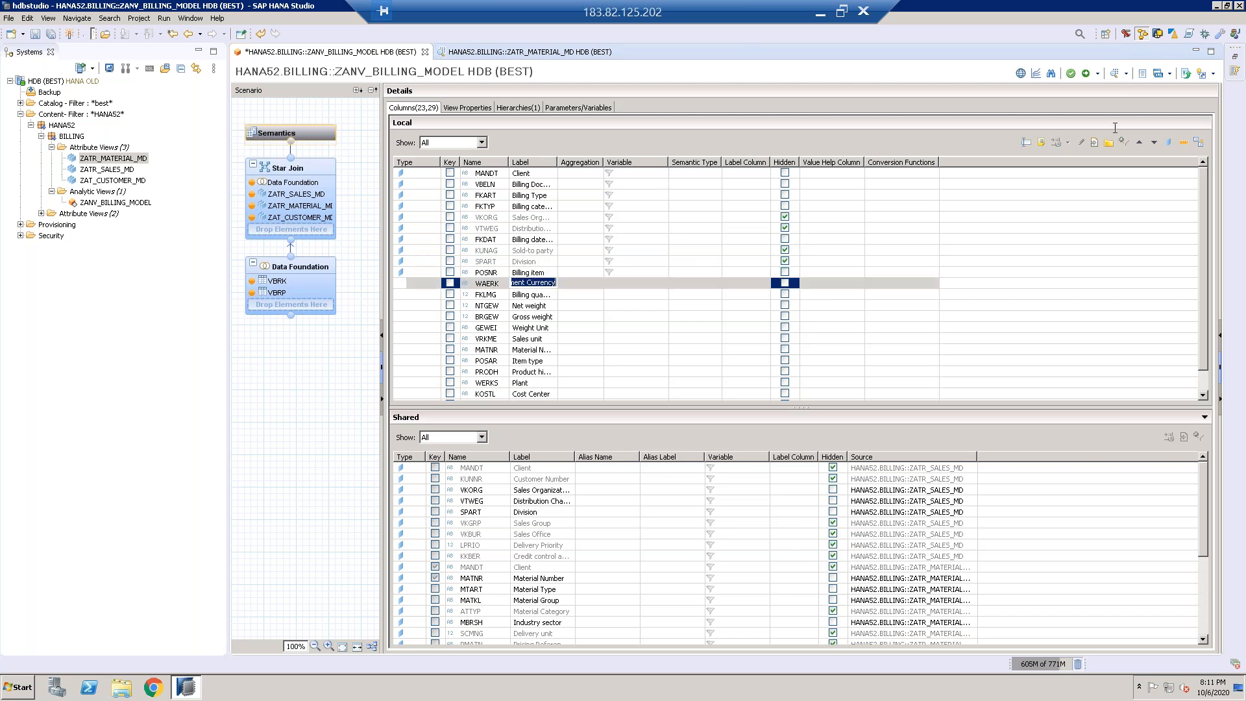
click(1169, 145)
Step: Mark the local columns FKLMG, NTGEW and BRGEW as measures
click(529, 295)
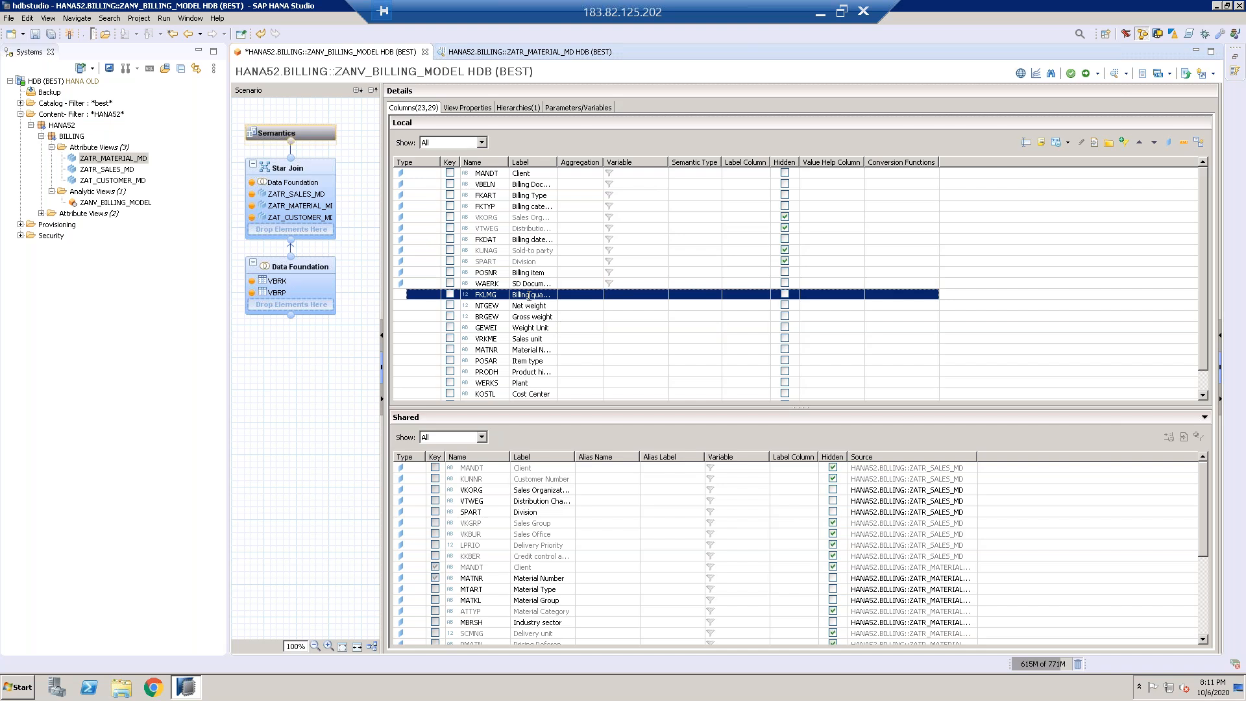
click(529, 294)
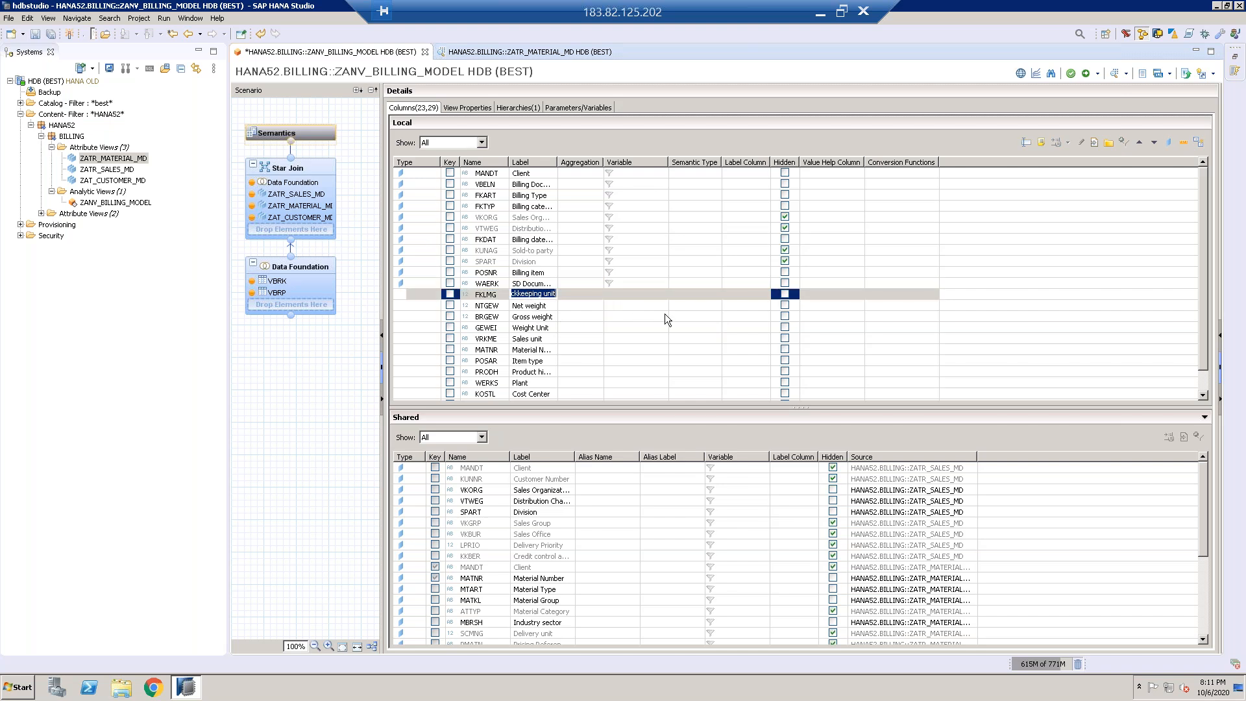
click(432, 297)
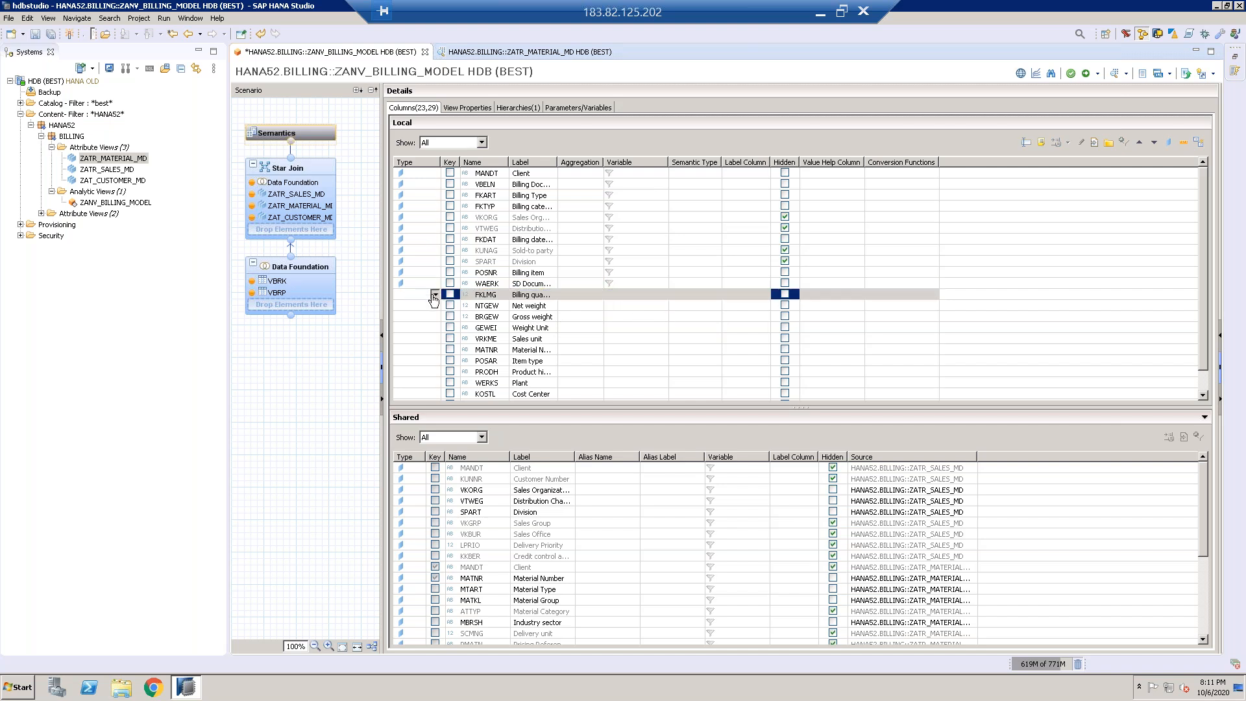
click(434, 296)
click(448, 321)
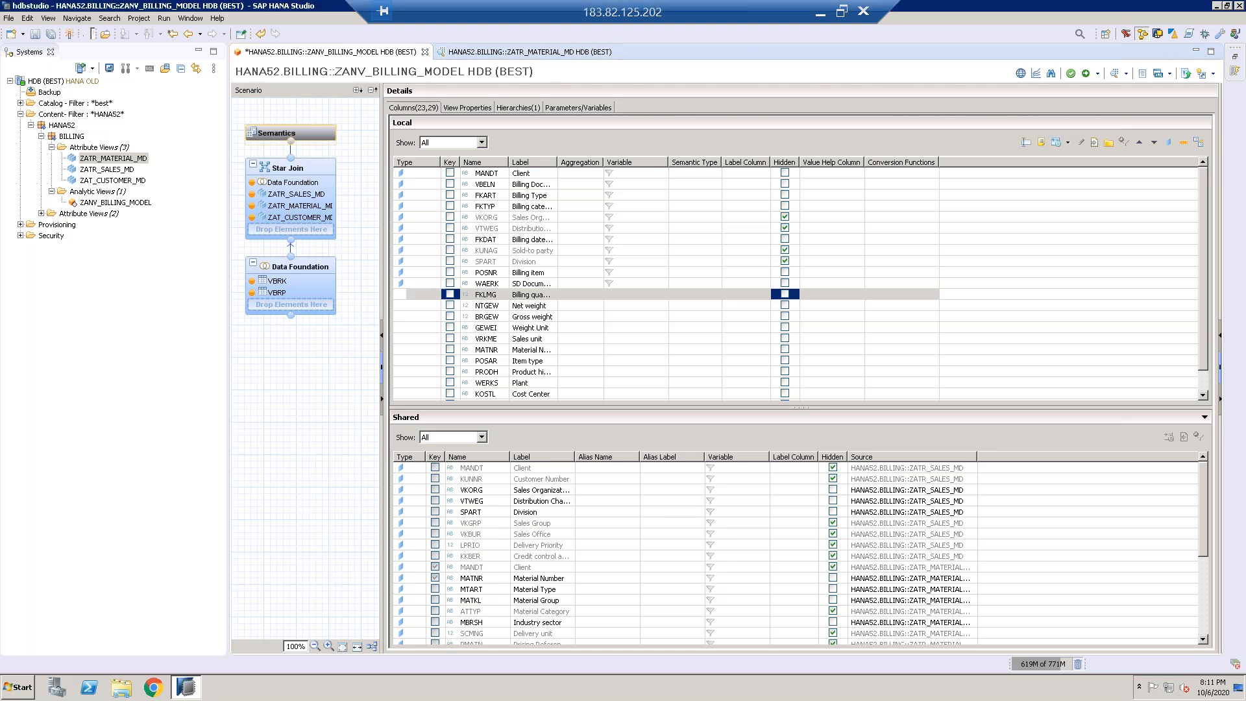
click(544, 306)
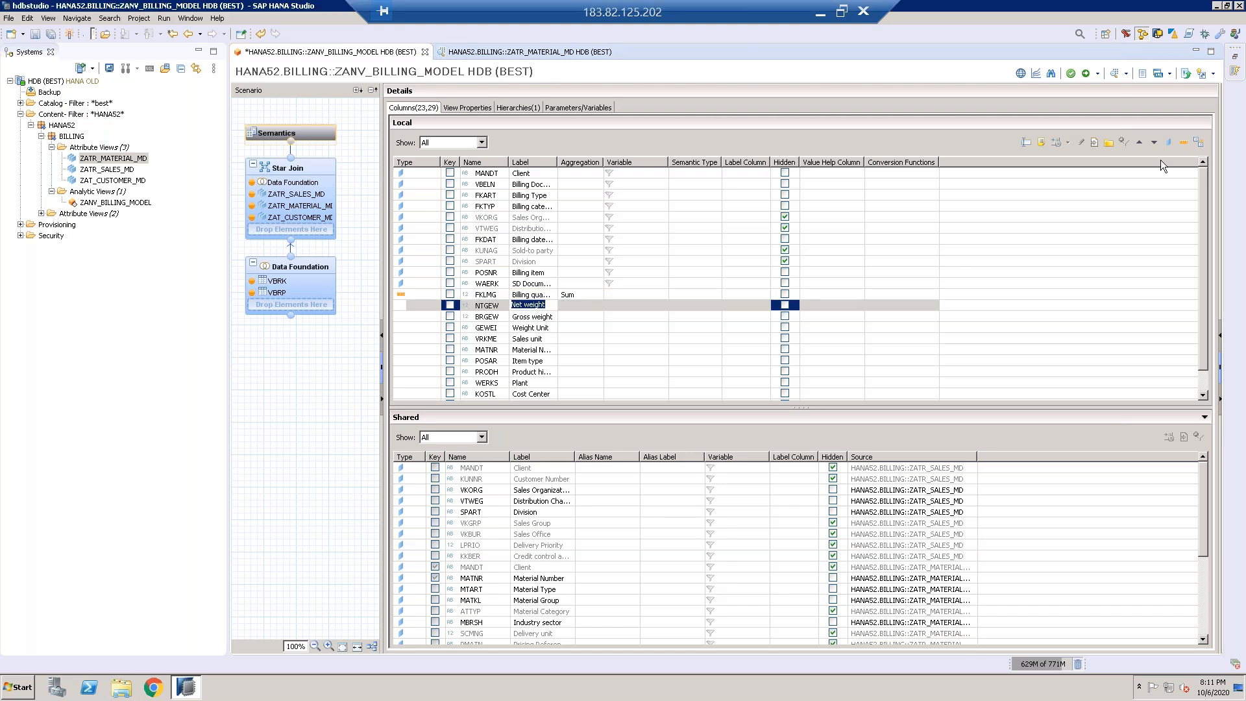
click(1184, 144)
click(542, 317)
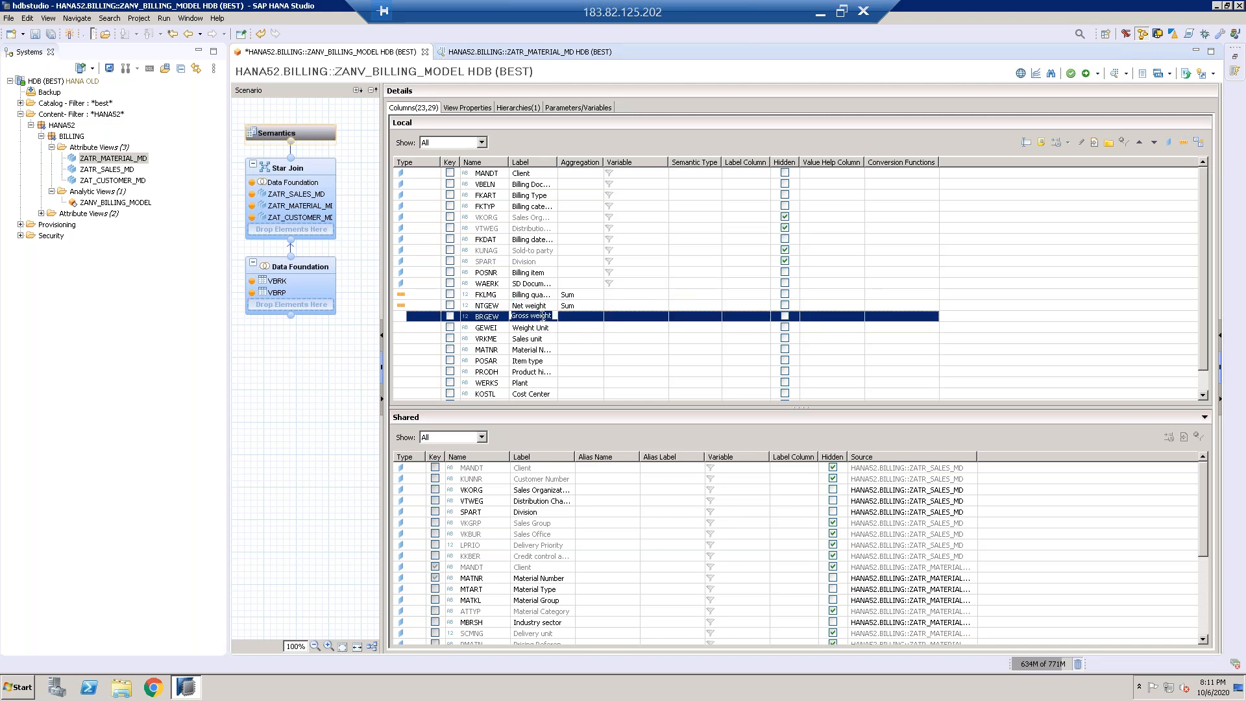
click(1184, 143)
Step: Mark the local columns GEWEI and VRKME as attributes
click(427, 334)
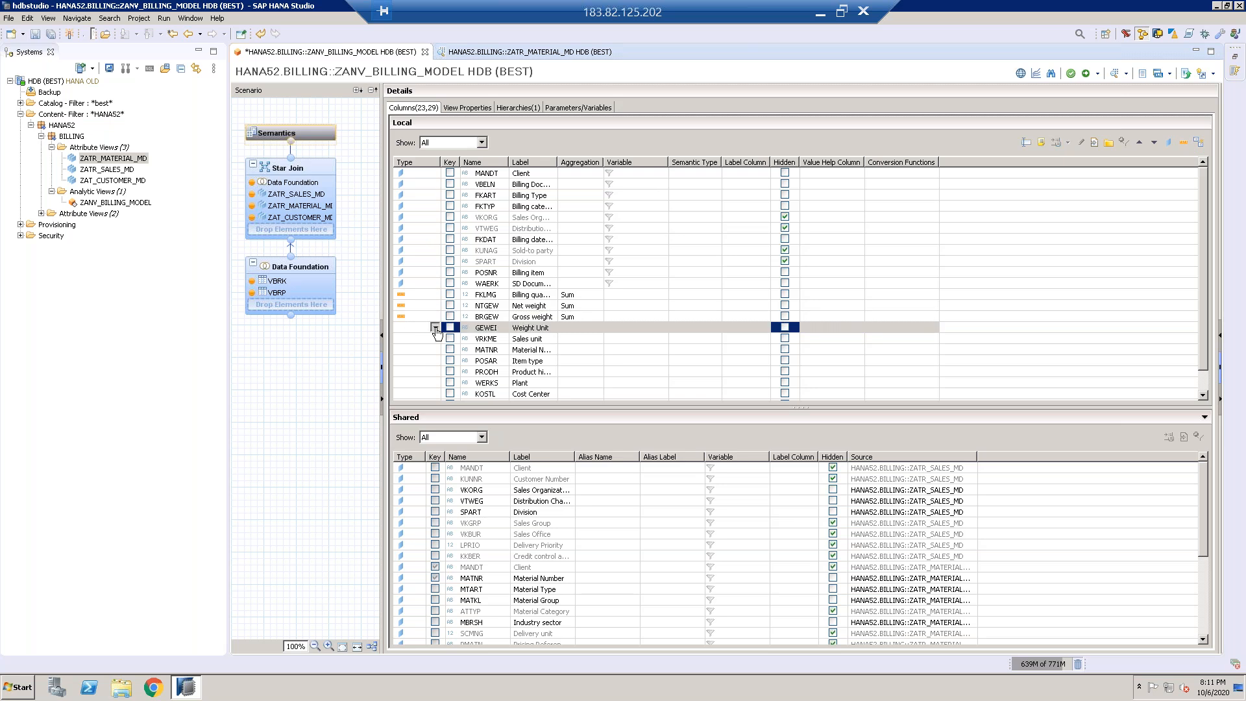
click(435, 327)
click(446, 340)
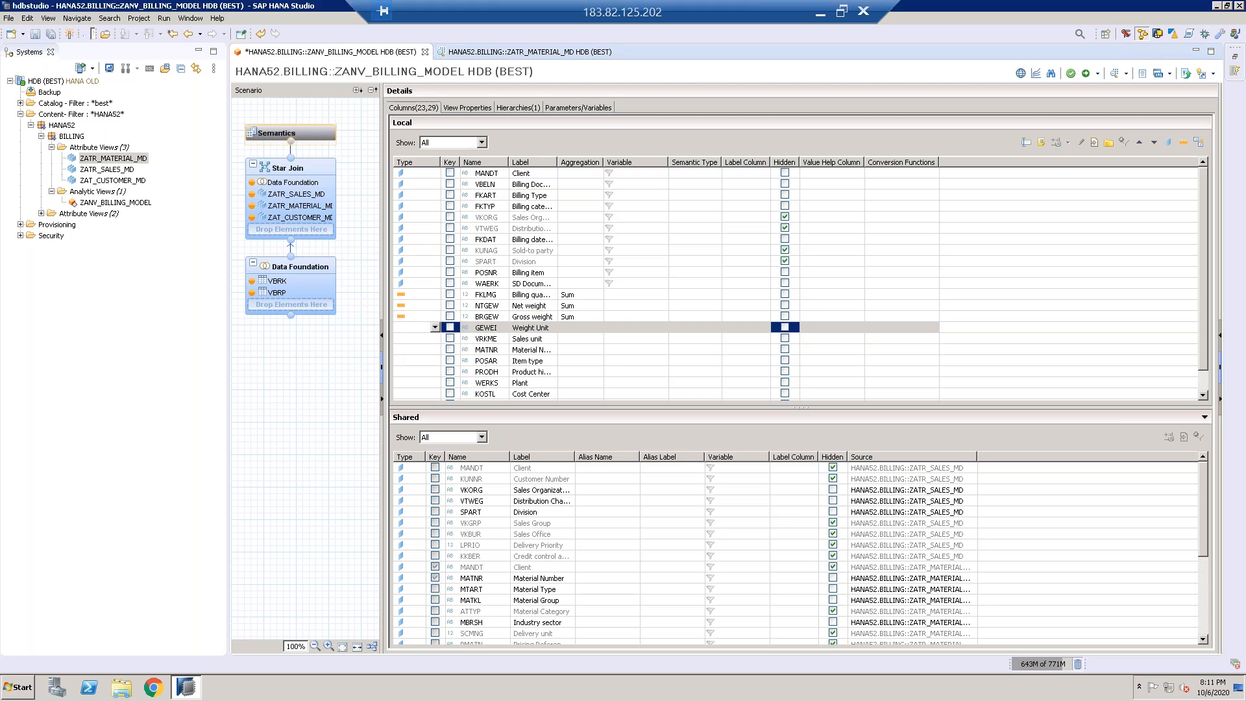
click(433, 343)
click(432, 343)
click(435, 339)
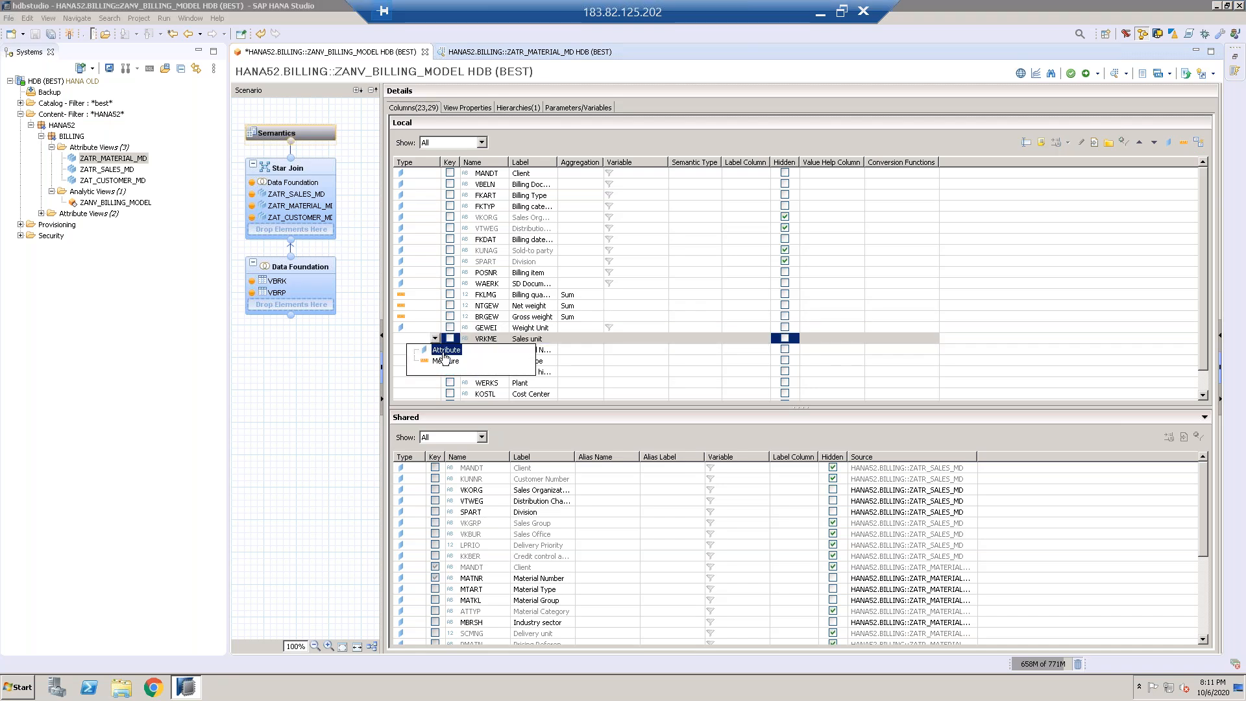
click(447, 350)
Step: Mark the local column MATNR as an attribute and hide it
click(556, 349)
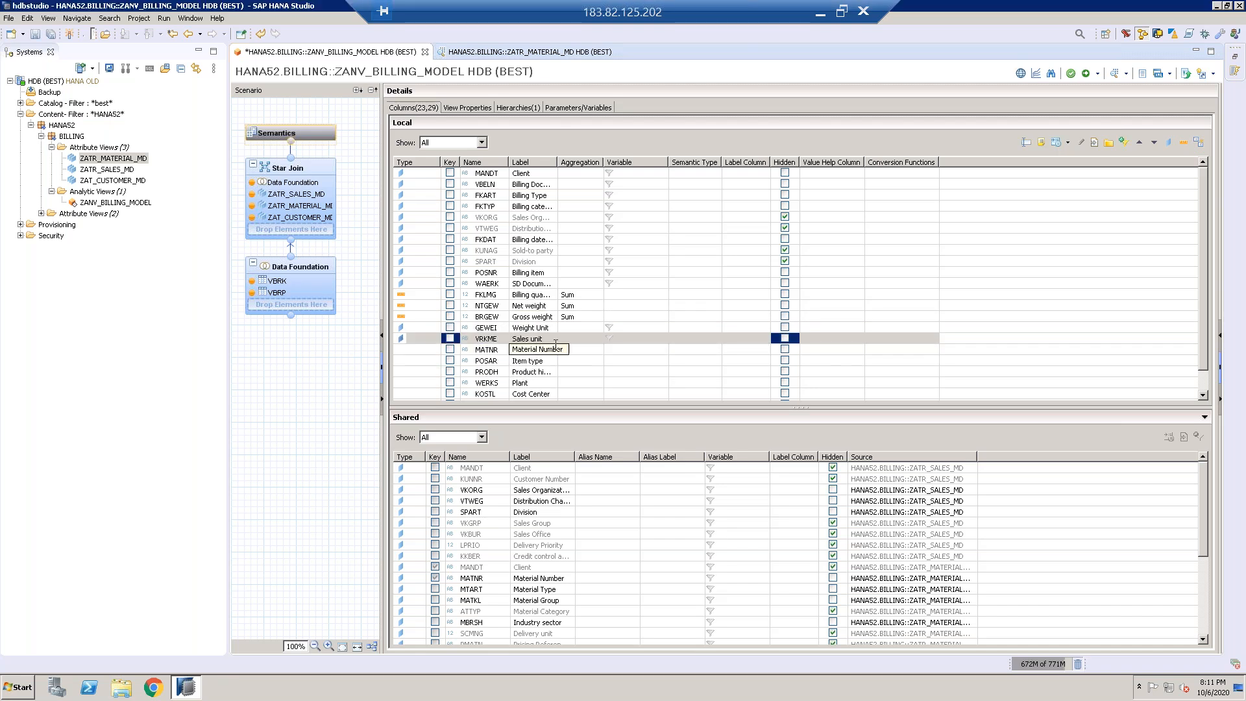
click(434, 351)
click(434, 351)
click(435, 350)
click(447, 361)
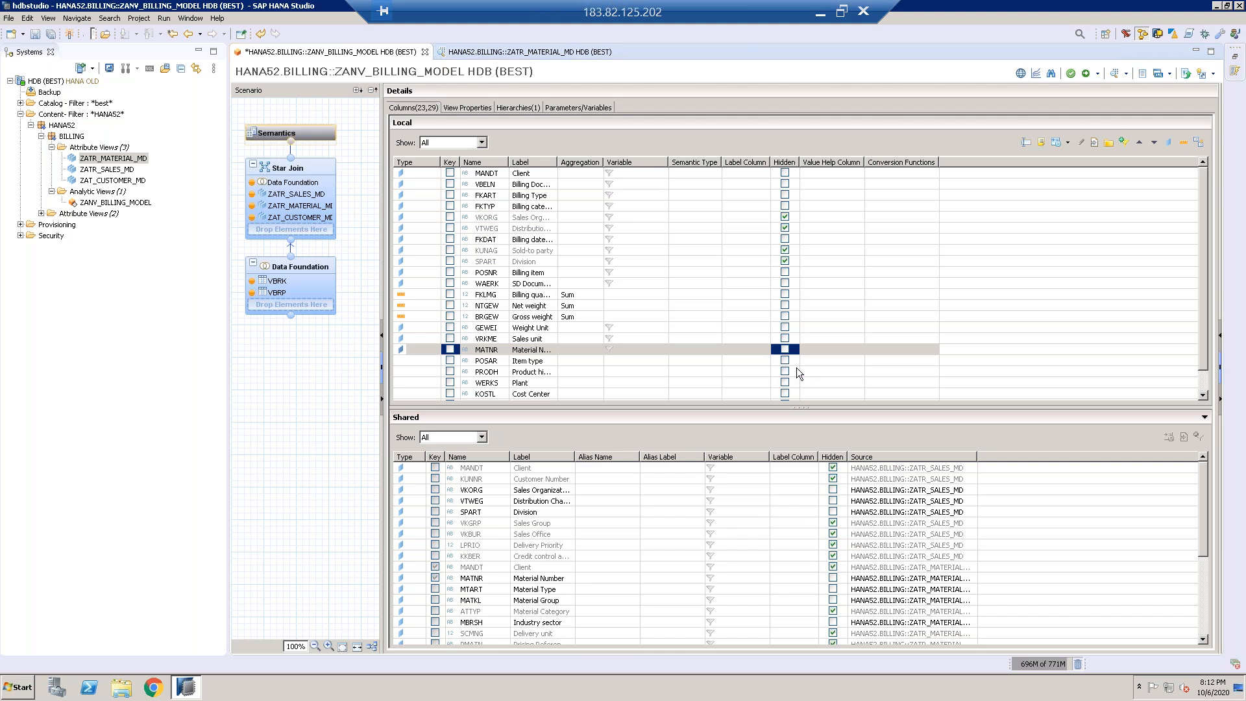
click(785, 349)
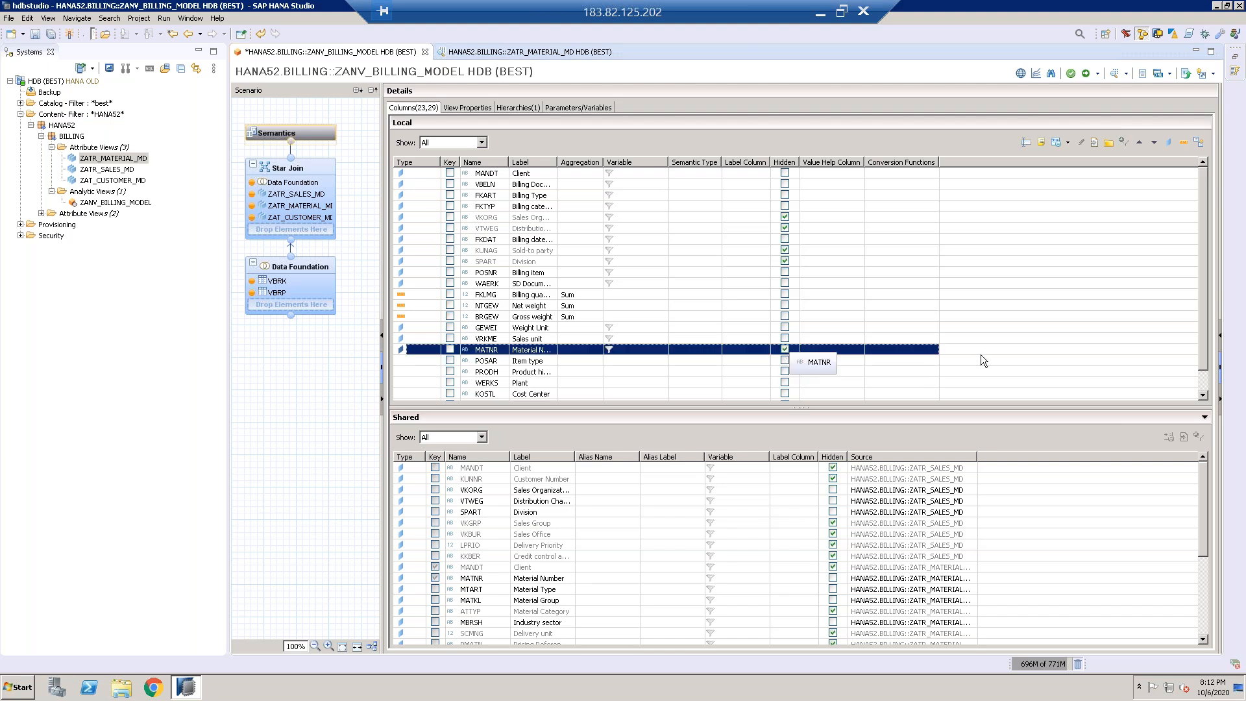
Step: Mark the local columns POSAR, PRODH, WERKS and KOSTL as attributes
click(527, 361)
click(1170, 143)
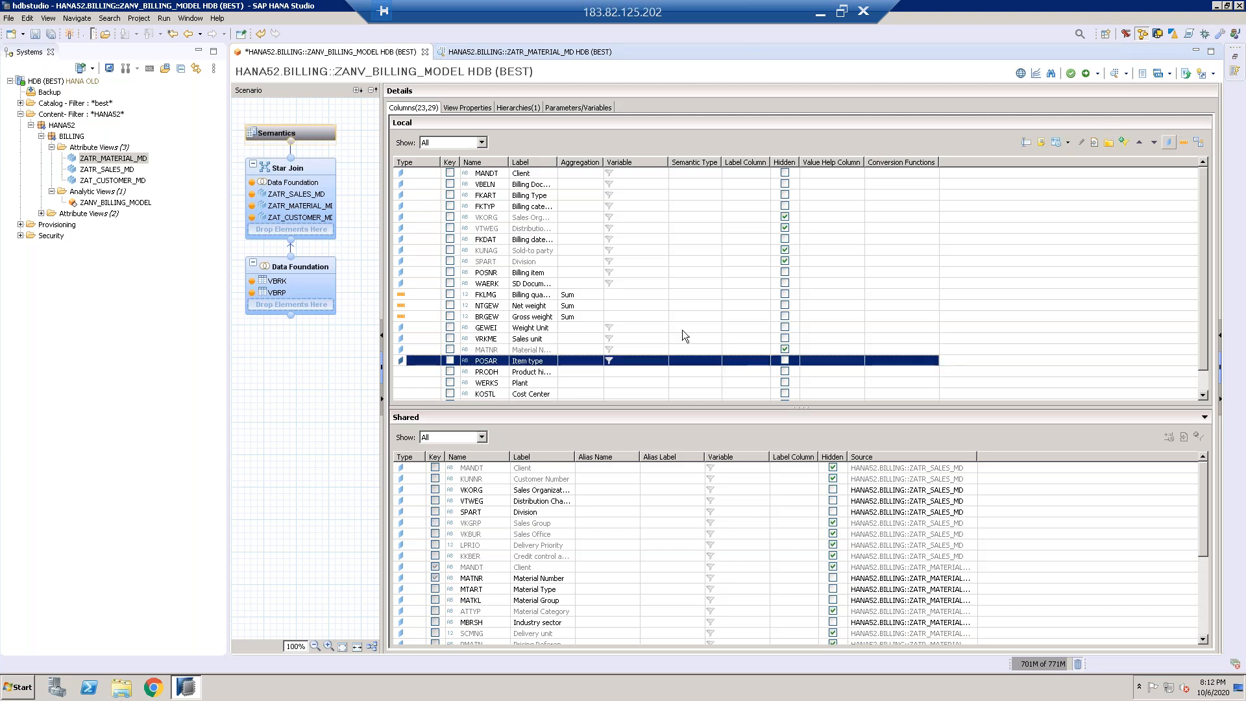
click(532, 372)
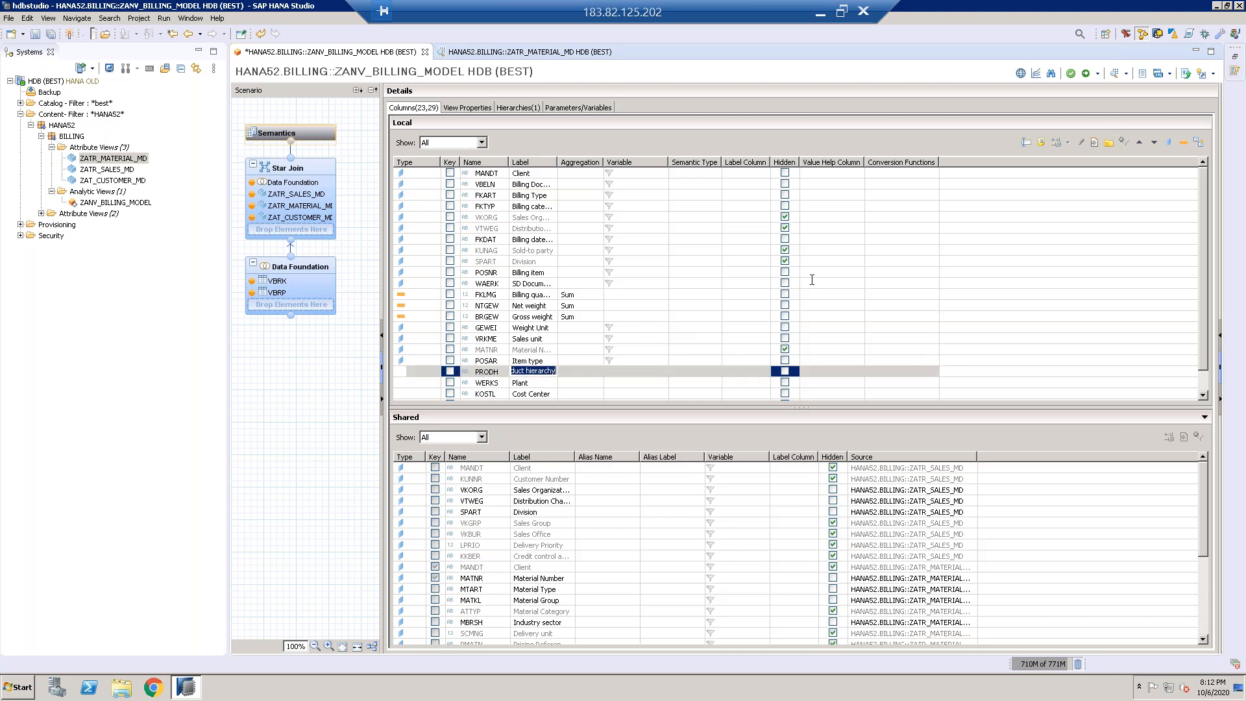
click(1169, 144)
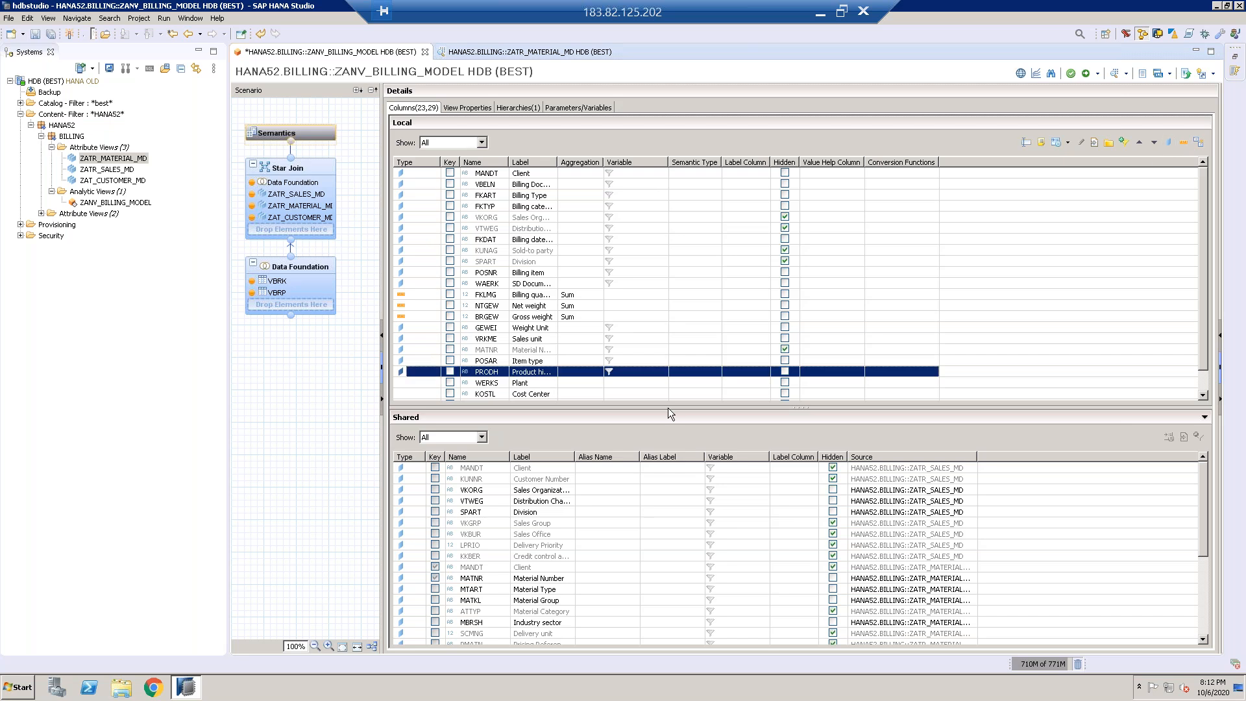
click(549, 383)
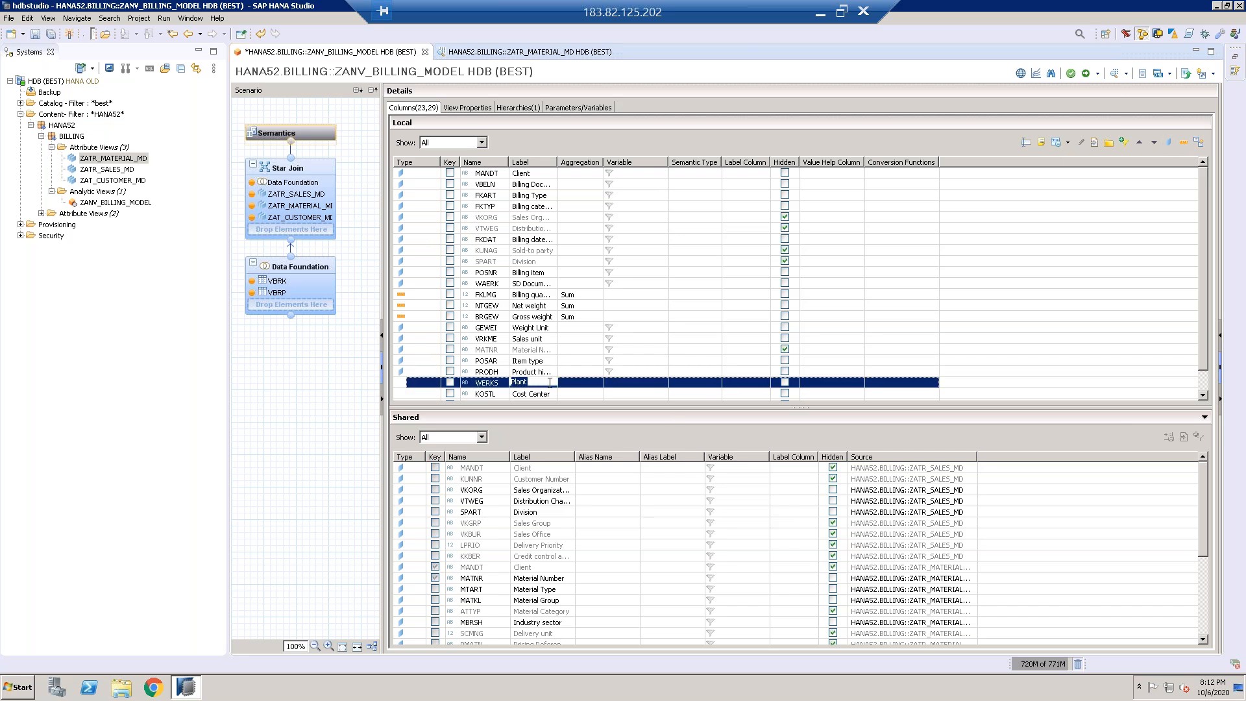
click(1168, 144)
scroll(1205, 389, down, 1)
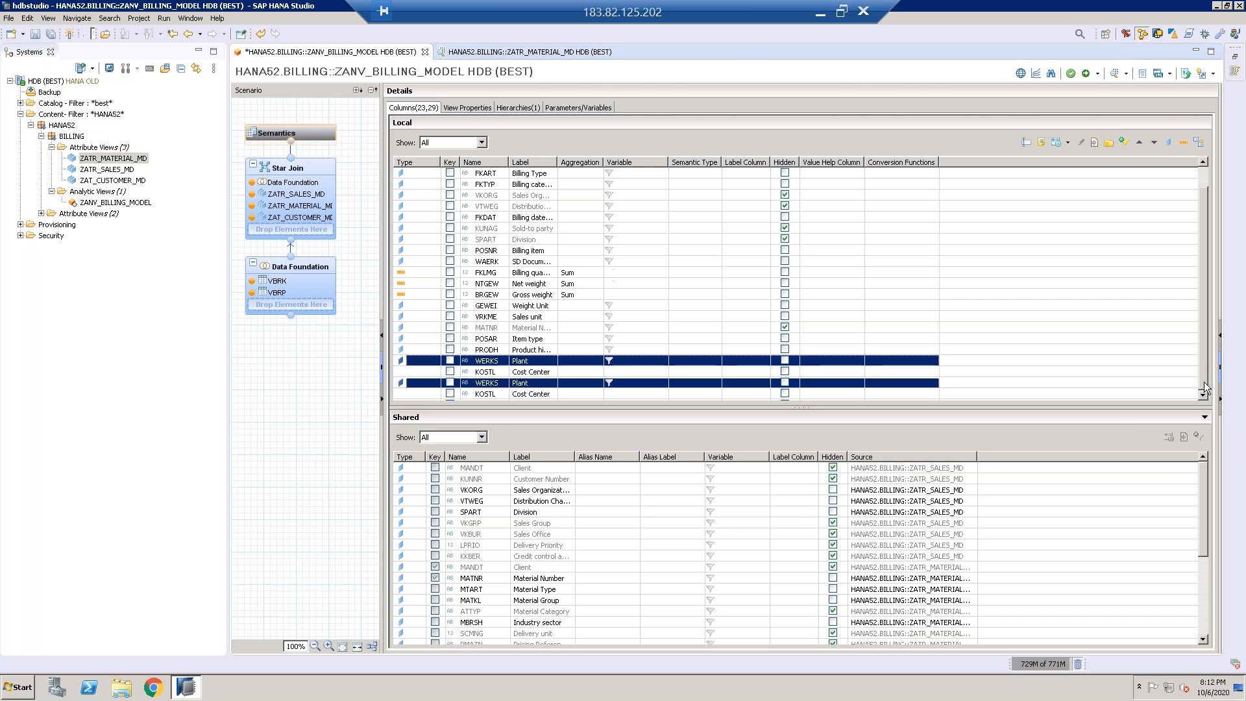
click(578, 371)
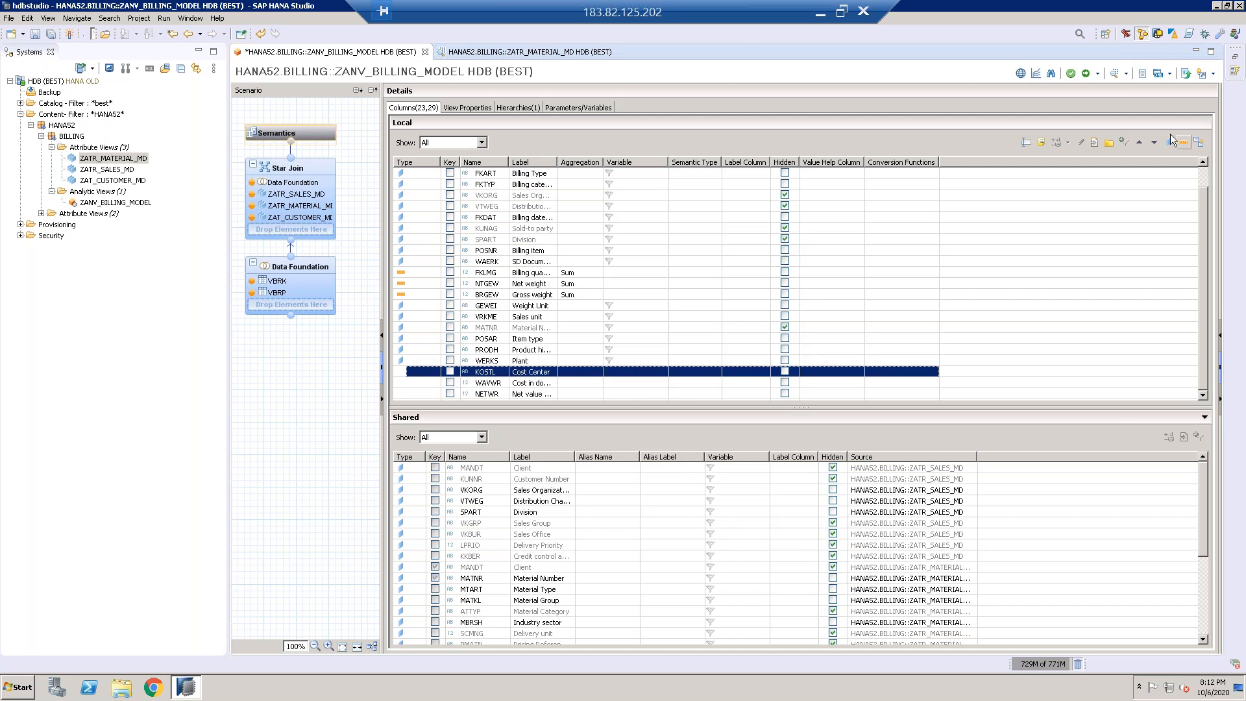
click(1173, 140)
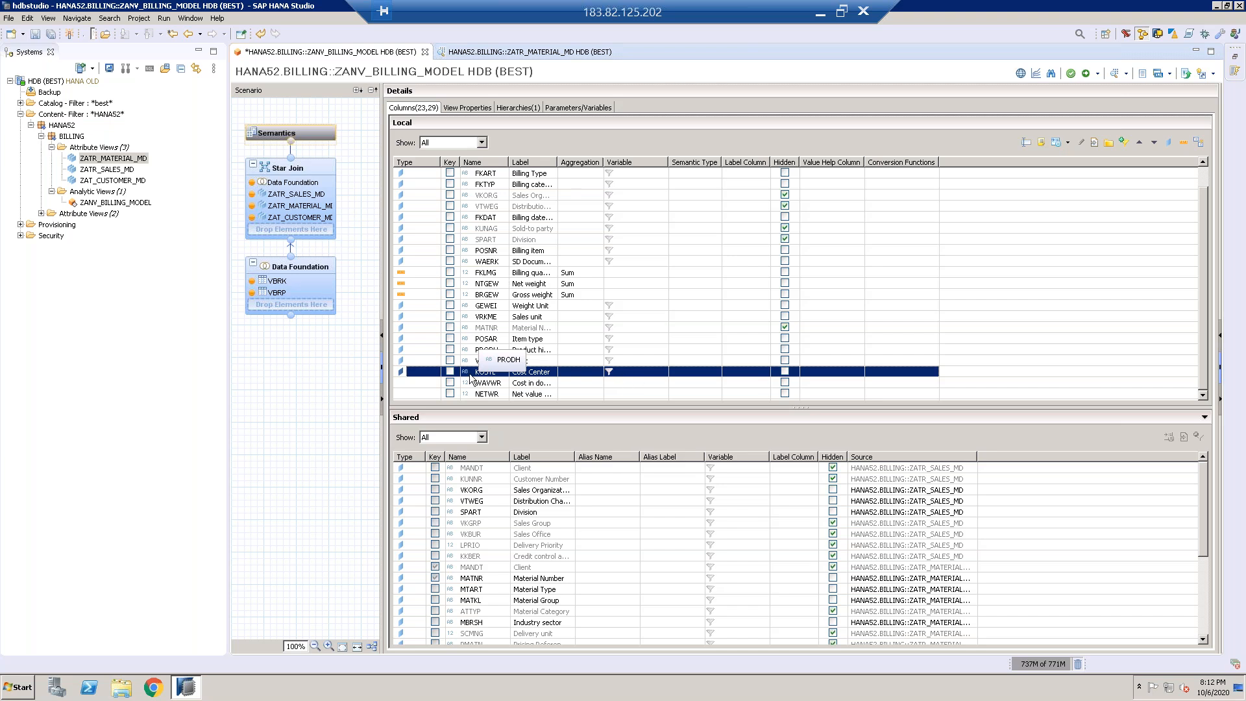
Step: Mark the local columns WAVWR and NETWR as measures
click(538, 383)
click(539, 383)
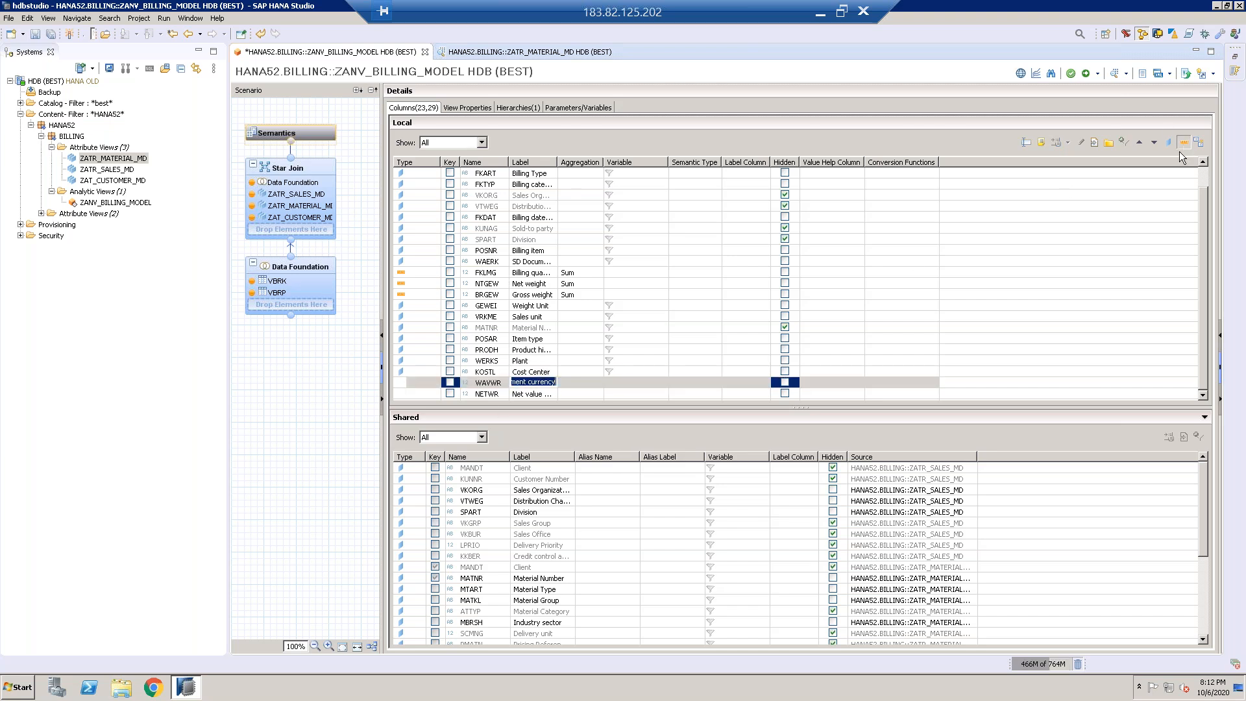
click(1180, 149)
click(542, 397)
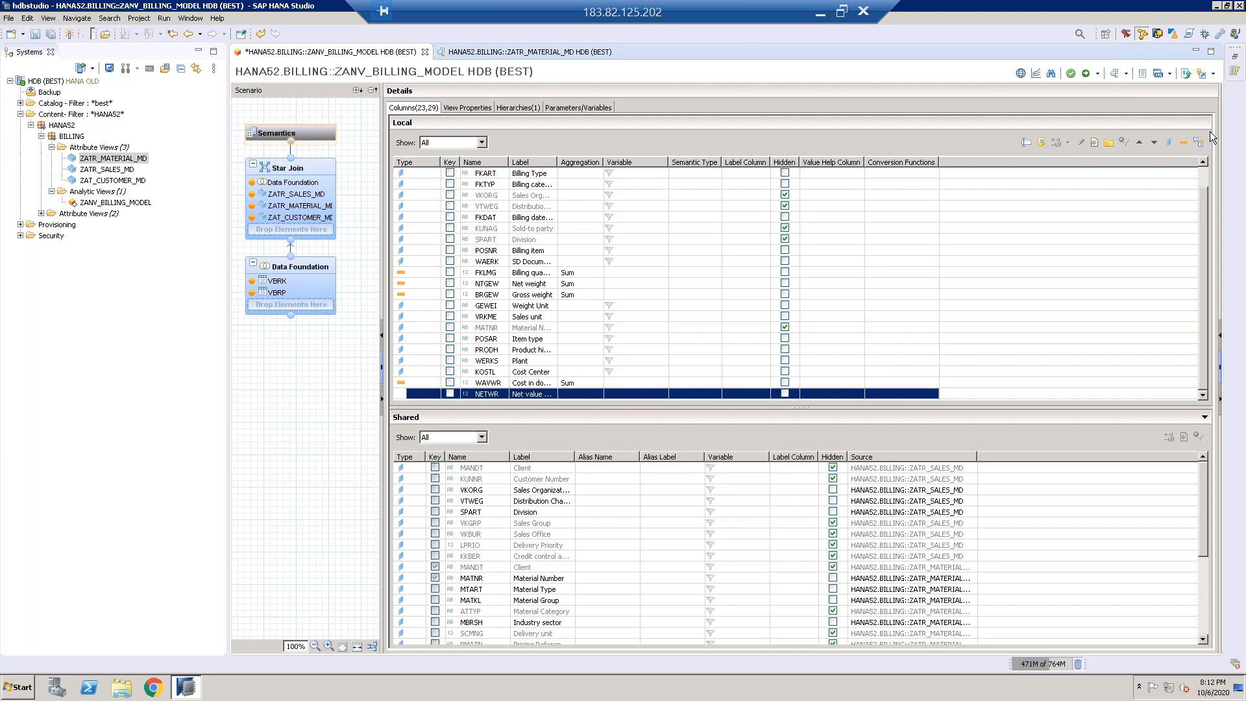
click(1181, 144)
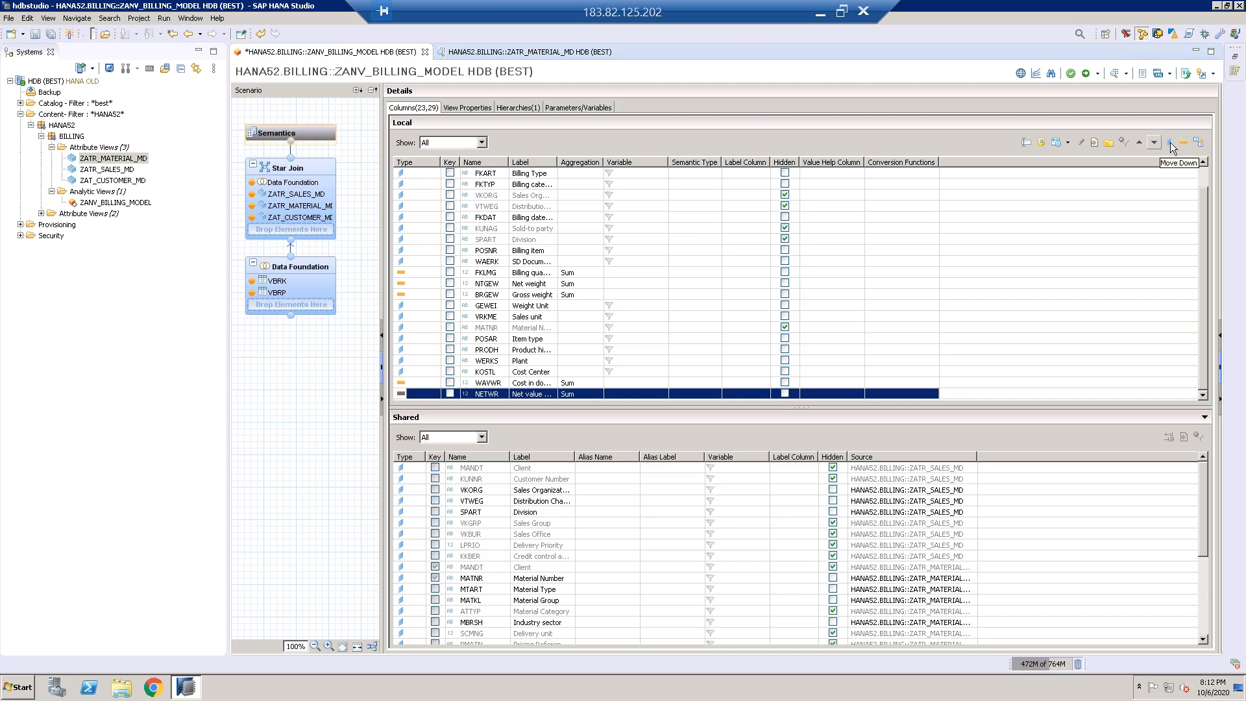
Step: Review the local column types and flag PRODH and WERKS as key columns
click(1202, 172)
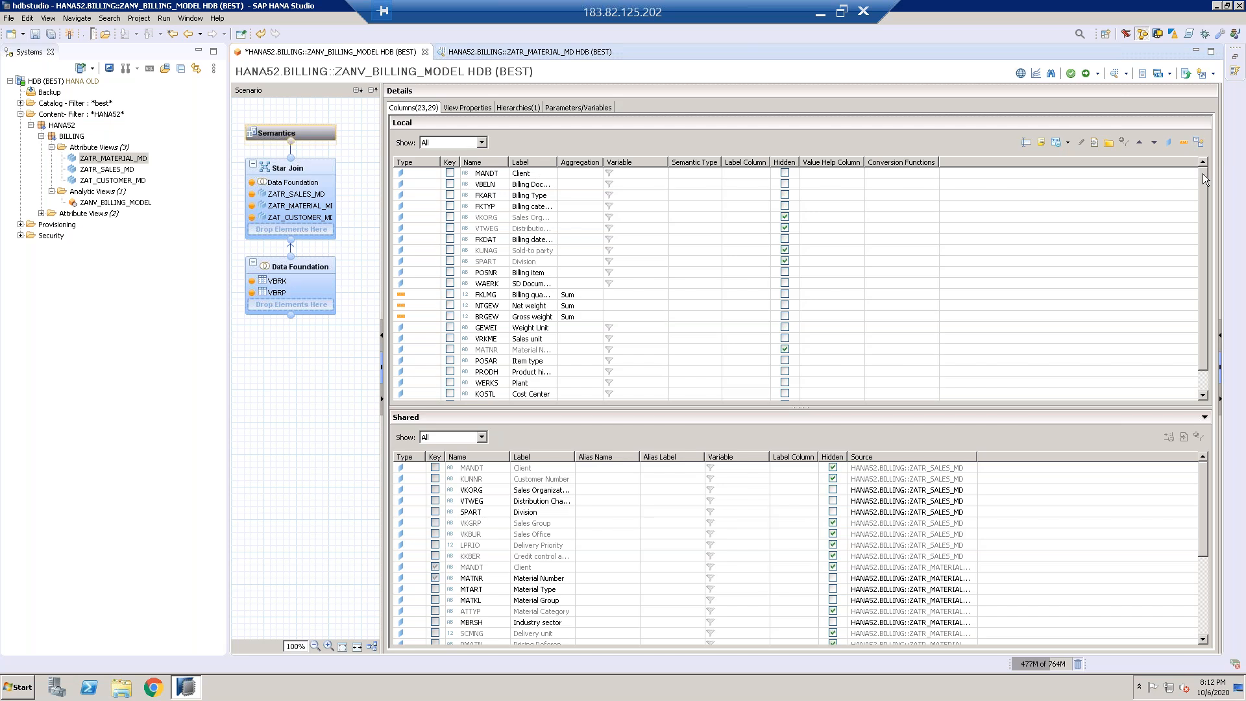
scroll(1202, 221, down, 1)
click(1198, 144)
drag(1201, 263, 1210, 171)
click(452, 374)
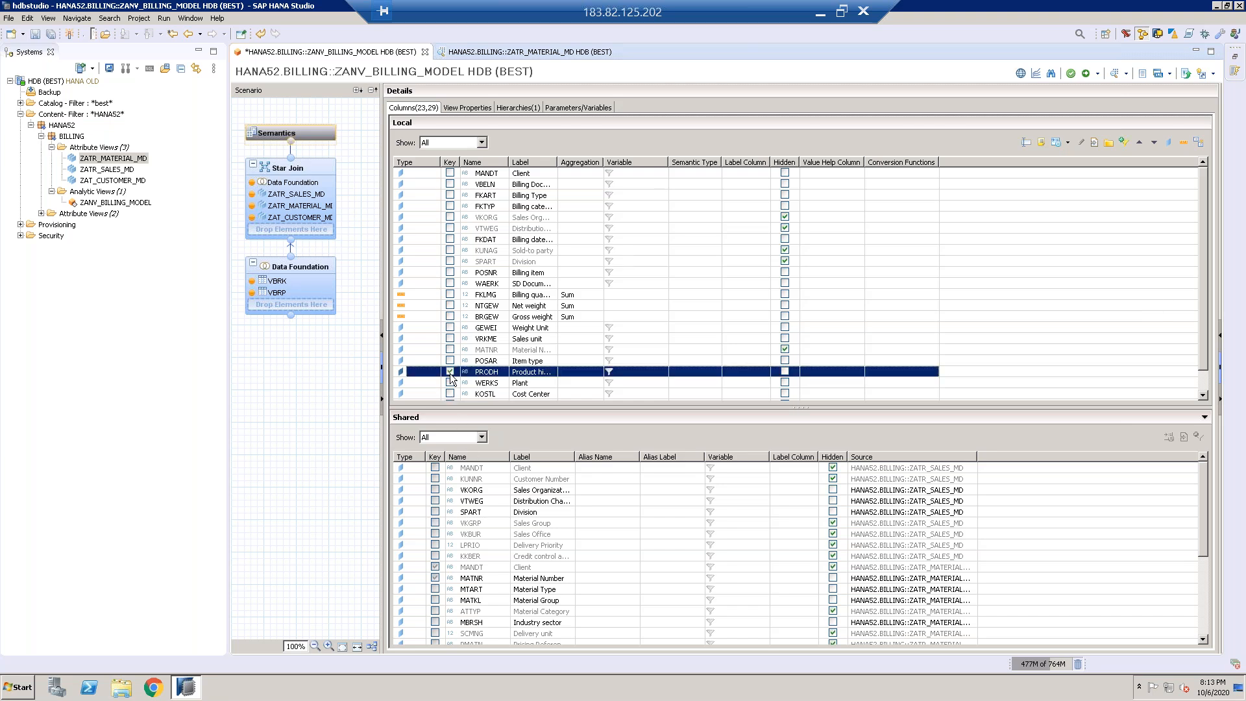
click(451, 382)
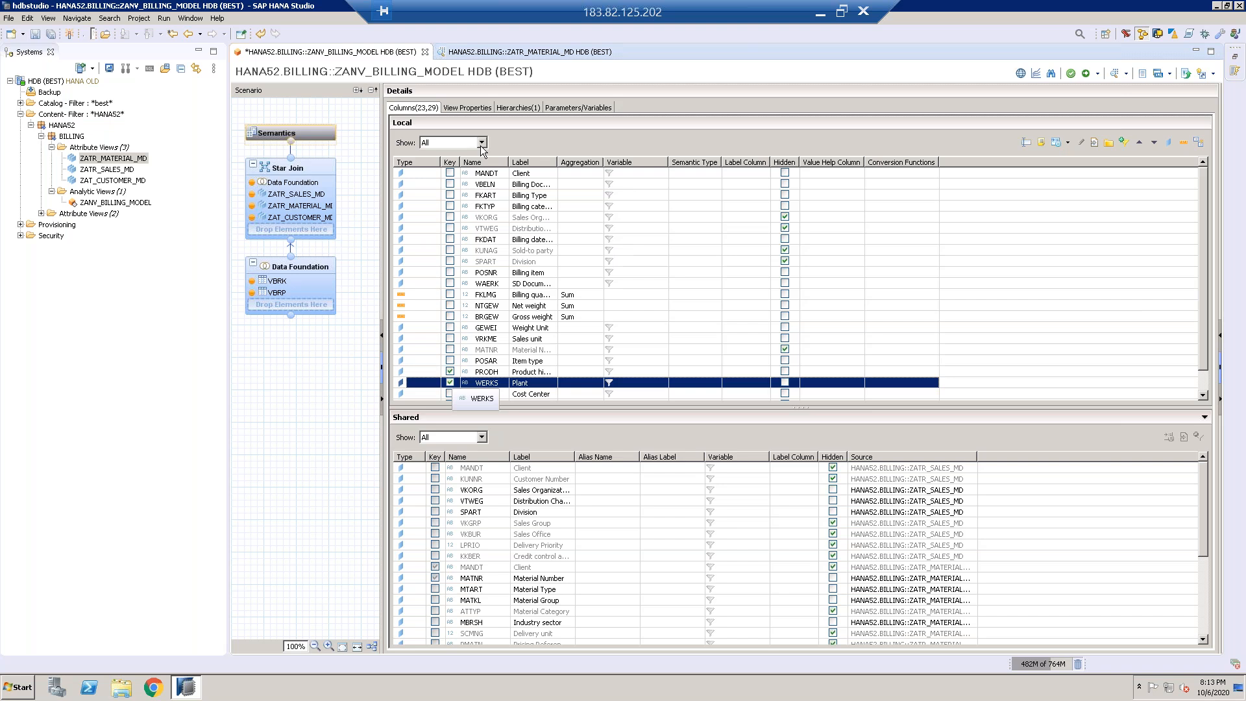
Step: Look at the Data Foundation tables and the ZATR_MATERIAL_MD raw data, and return to the billing model's semantics
click(330, 270)
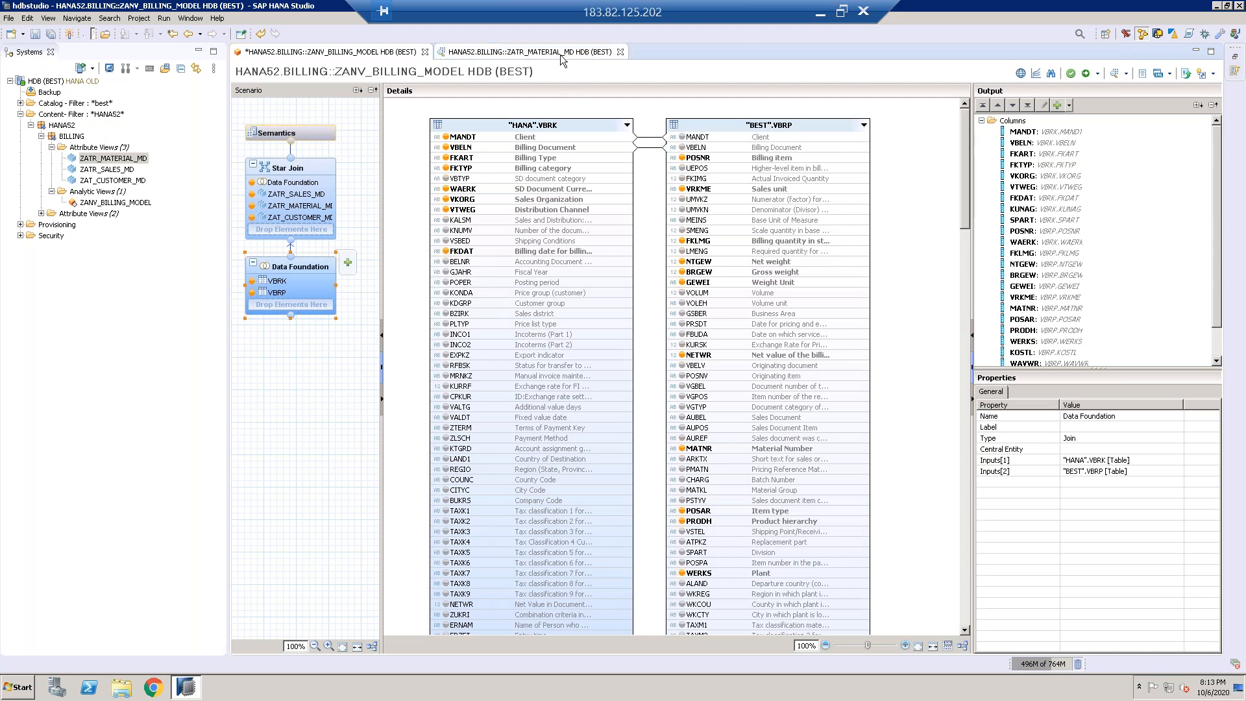
click(526, 52)
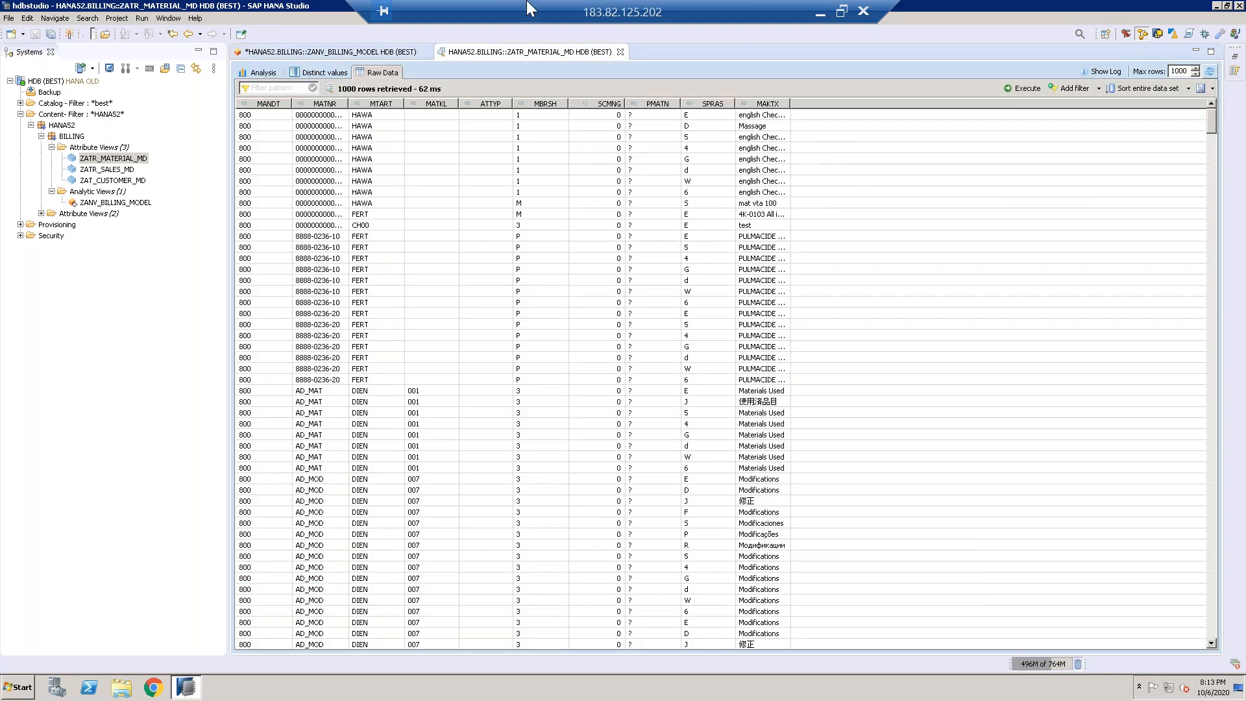
click(399, 52)
click(325, 135)
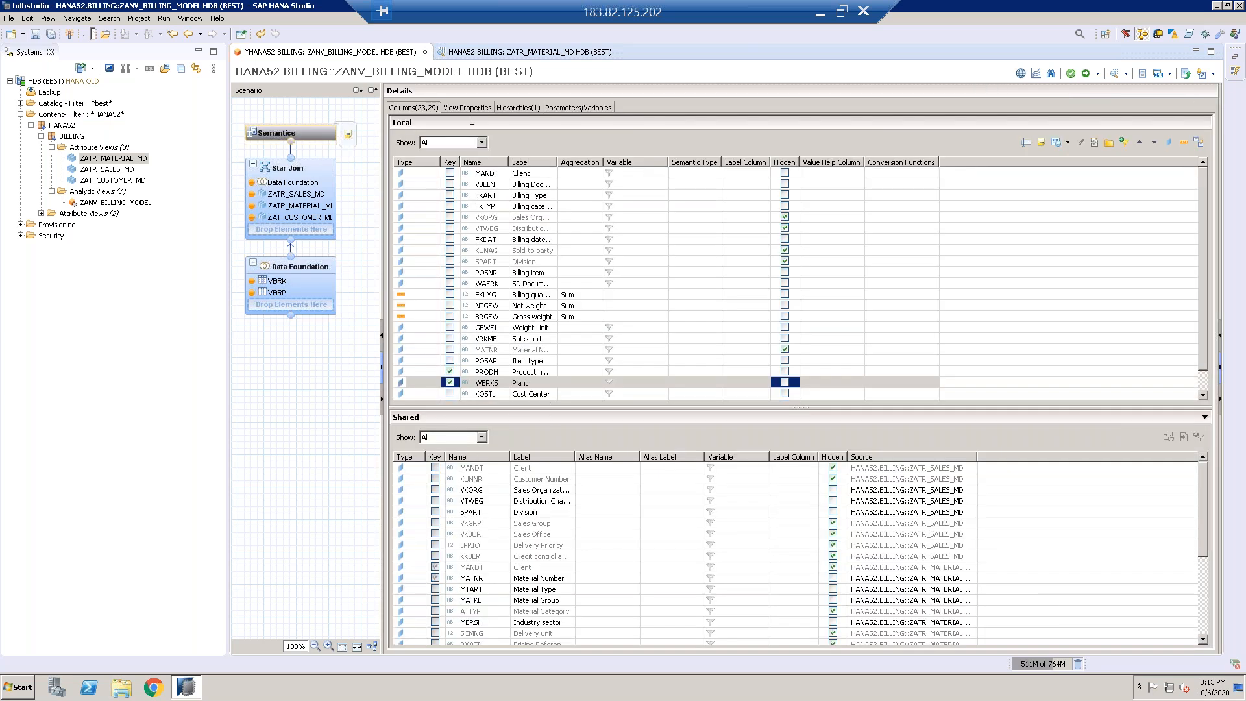
Step: Review the billing model's view properties, including the default client options, and its shared hierarchies
click(474, 108)
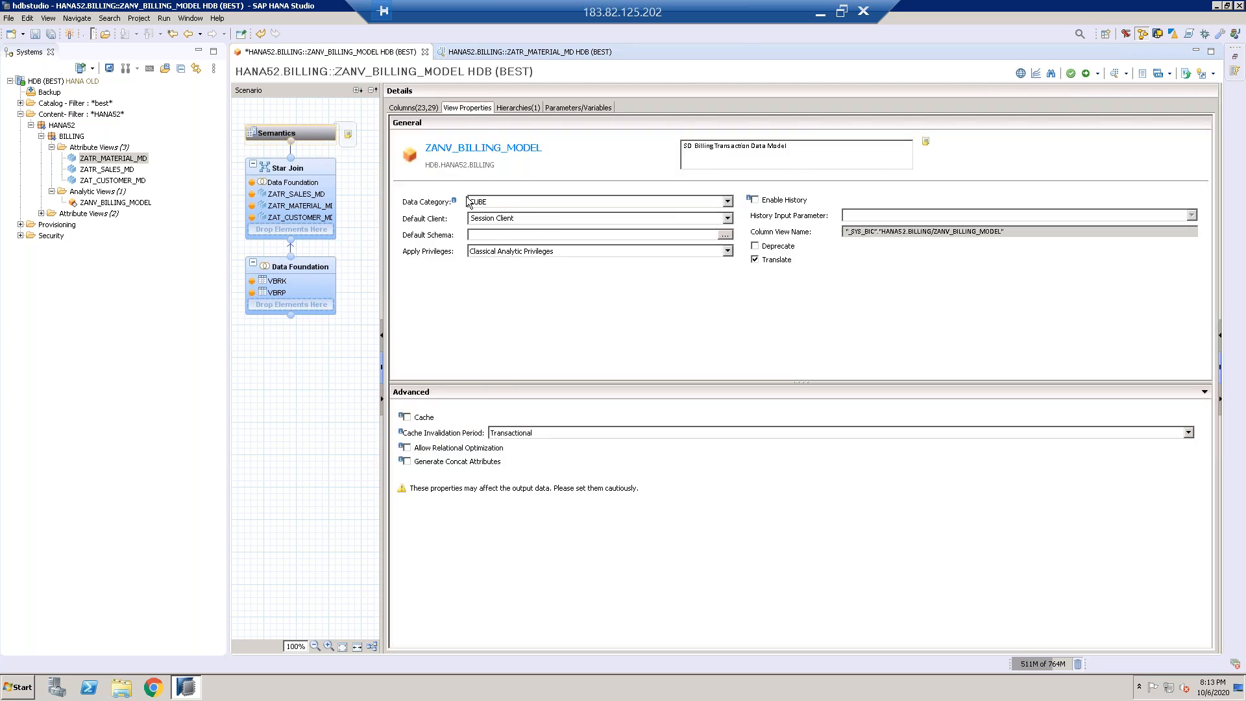
click(727, 220)
click(656, 239)
click(509, 109)
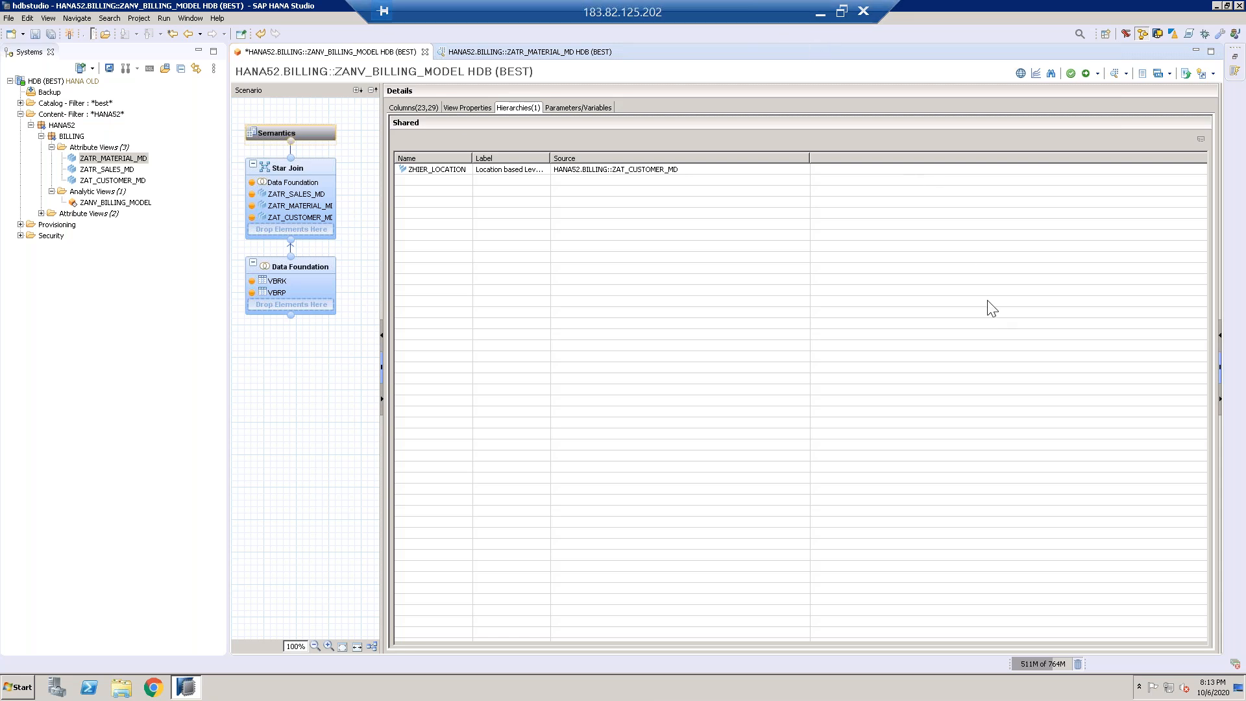
Step: Switch to the Notepad notes, end the Central Table rule with a full stop, and start a new paragraph below it
click(818, 15)
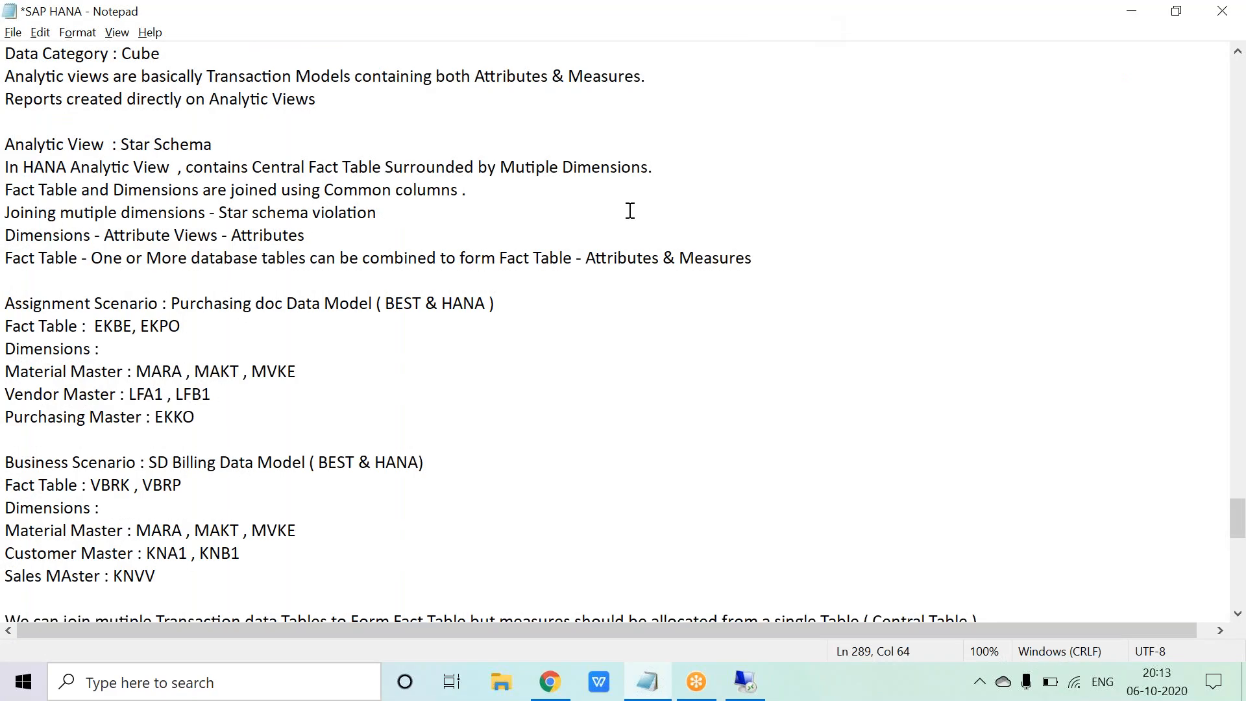
click(878, 283)
key(Down)
key(Down)
key(Down)
key(Down)
key(Down)
key(Down)
key(Down)
key(Down)
key(Down)
key(Down)
key(Down)
key(Down)
key(Down)
key(Down)
key(Down)
key(Down)
key(Down)
key(Down)
key(Down)
key(Down)
click(1021, 303)
text(.)
key(Return)
key(Return)
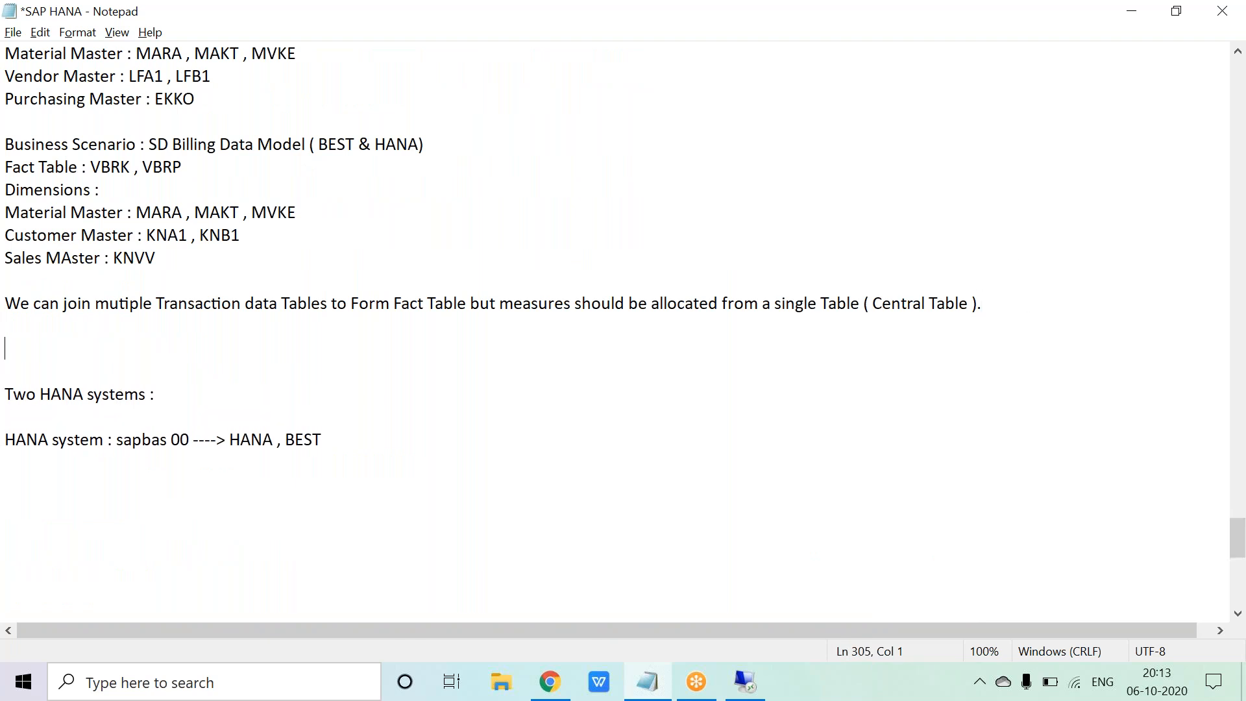
Step: Write the opening of the next rule: "Hierarchies cannot be created under Analytic View . but Hierarchies"
text(Hierarchi)
text(es cannot be c)
text(reated u)
text(nder Analy)
text(tuc)
key(BackSpace)
key(BackSpace)
text(ic )
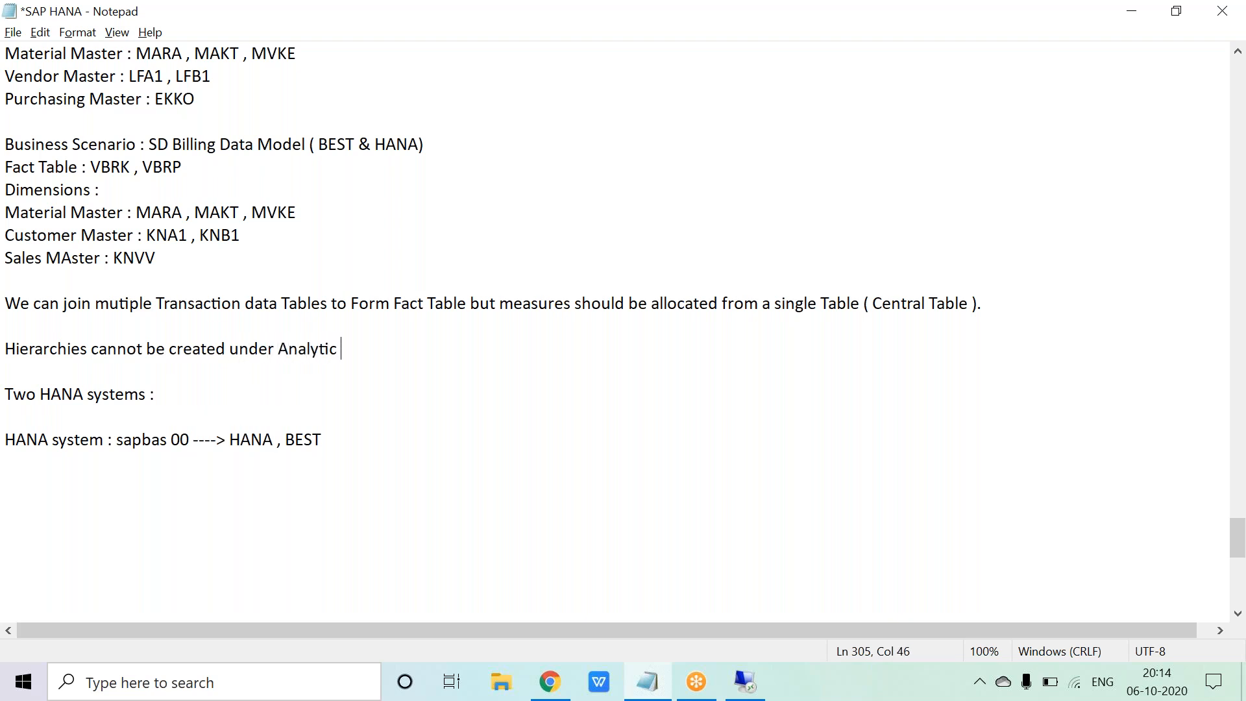
text(View . but Hierarchies )
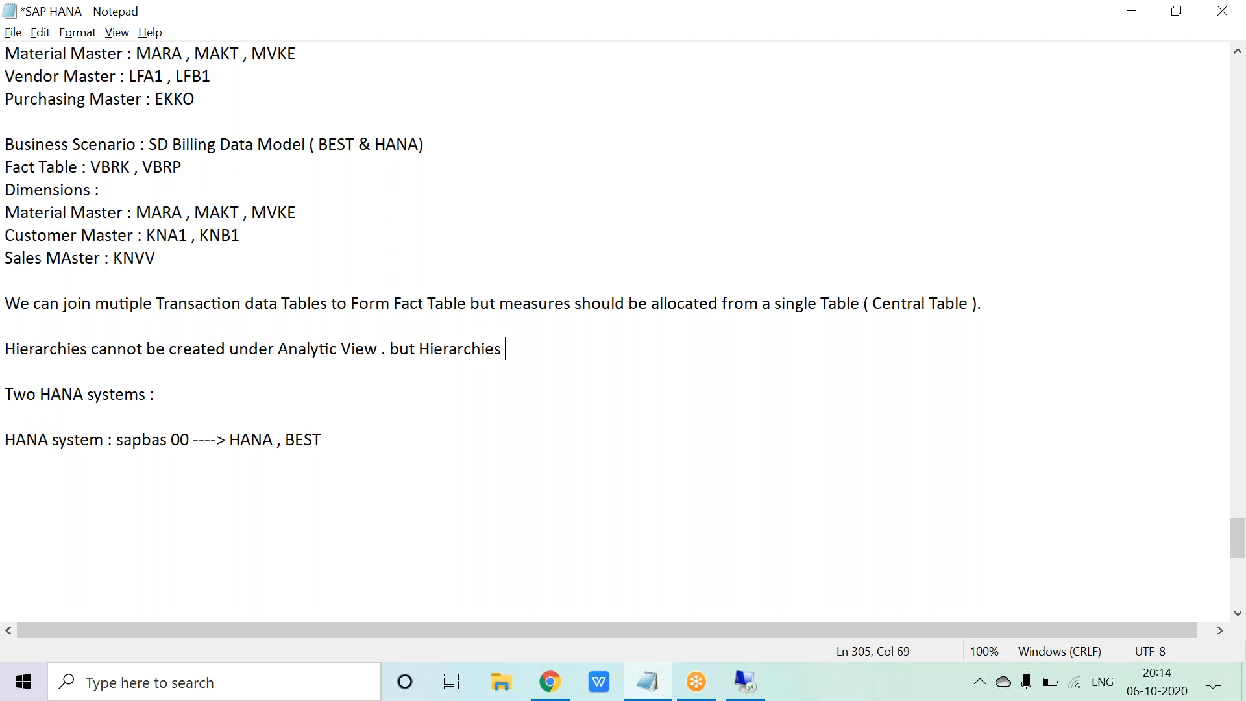
Step: Continue the hierarchy rule with "created in Attribute views which are part of Anlaytic view will be automatically consumes"
text(created in Attribut views whi)
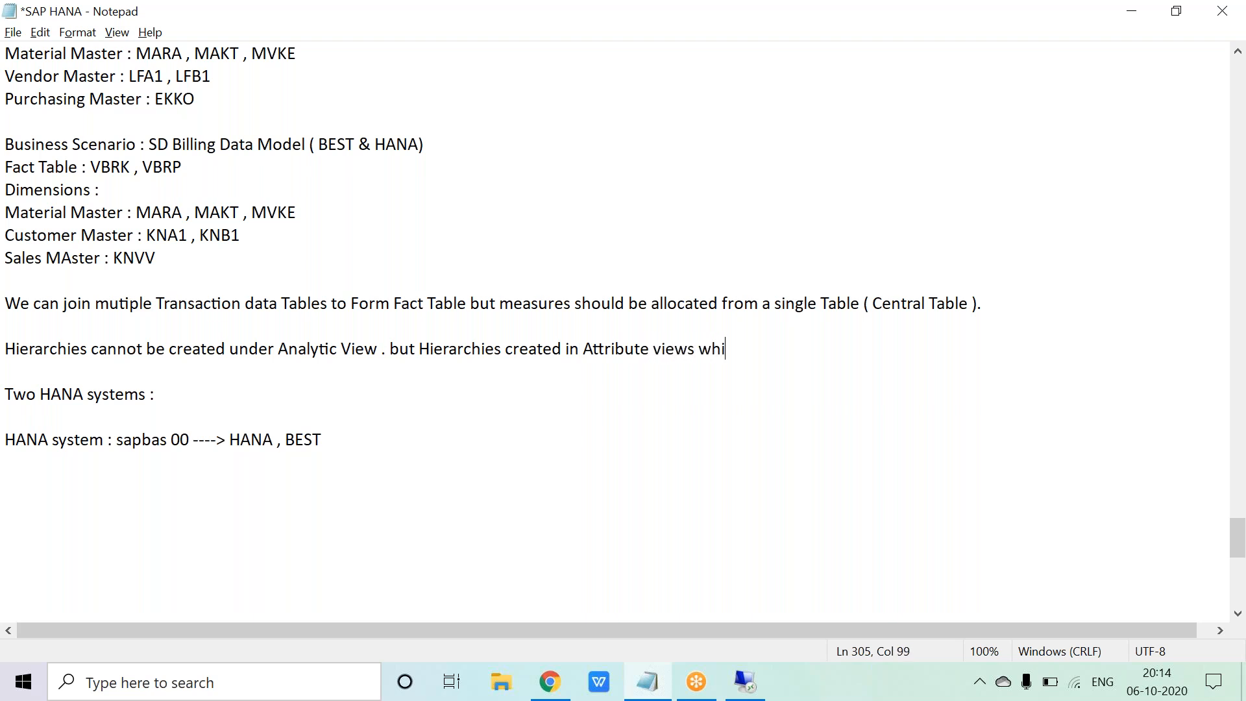
text(ch are part p)
key(BackSpace)
text(of Anl)
text(aytic)
text( view)
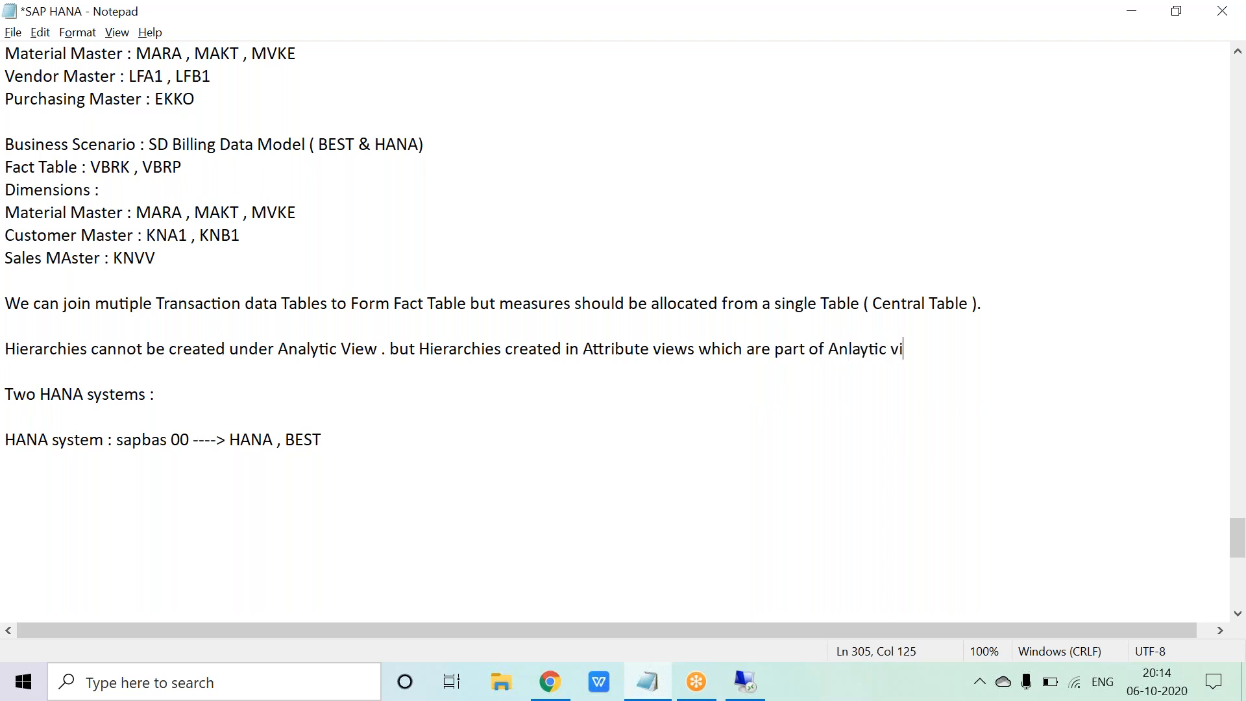
text( will be auto)
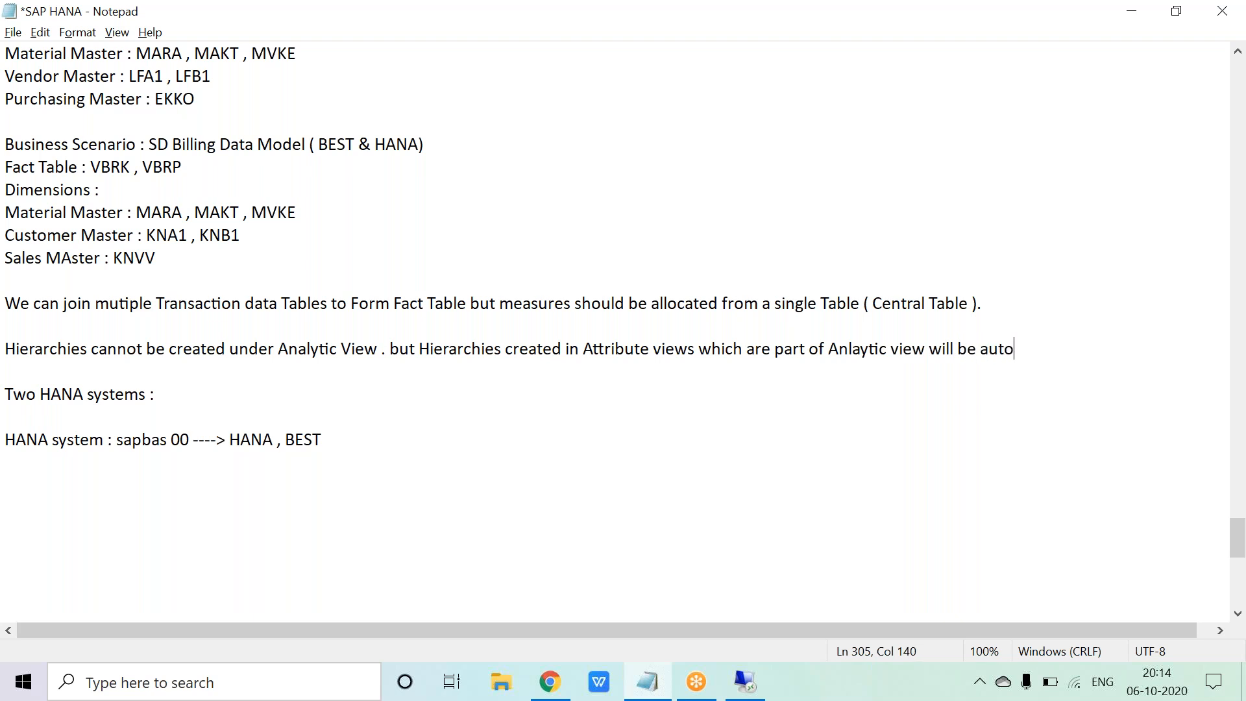
text(matically consumes)
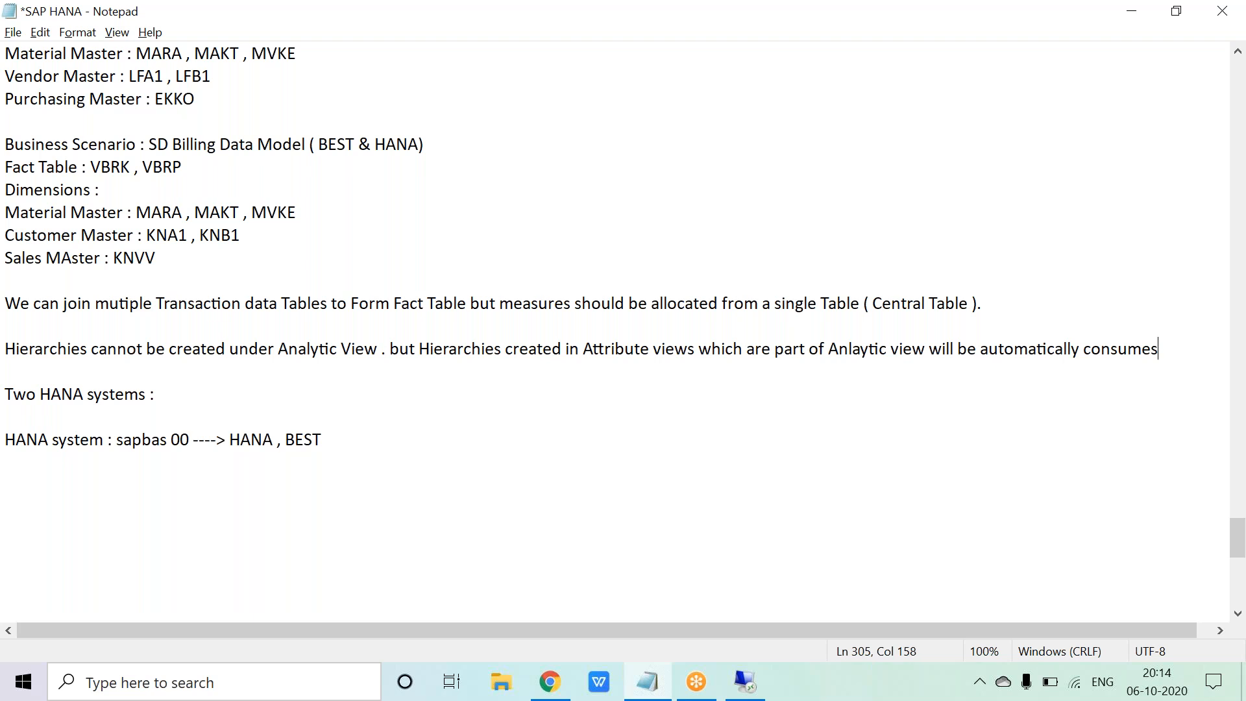
Step: Correct the rule's last word to "consumed", move it to a new line, and append "into Anlaytic view"
key(BackSpace)
text(d)
key(Return)
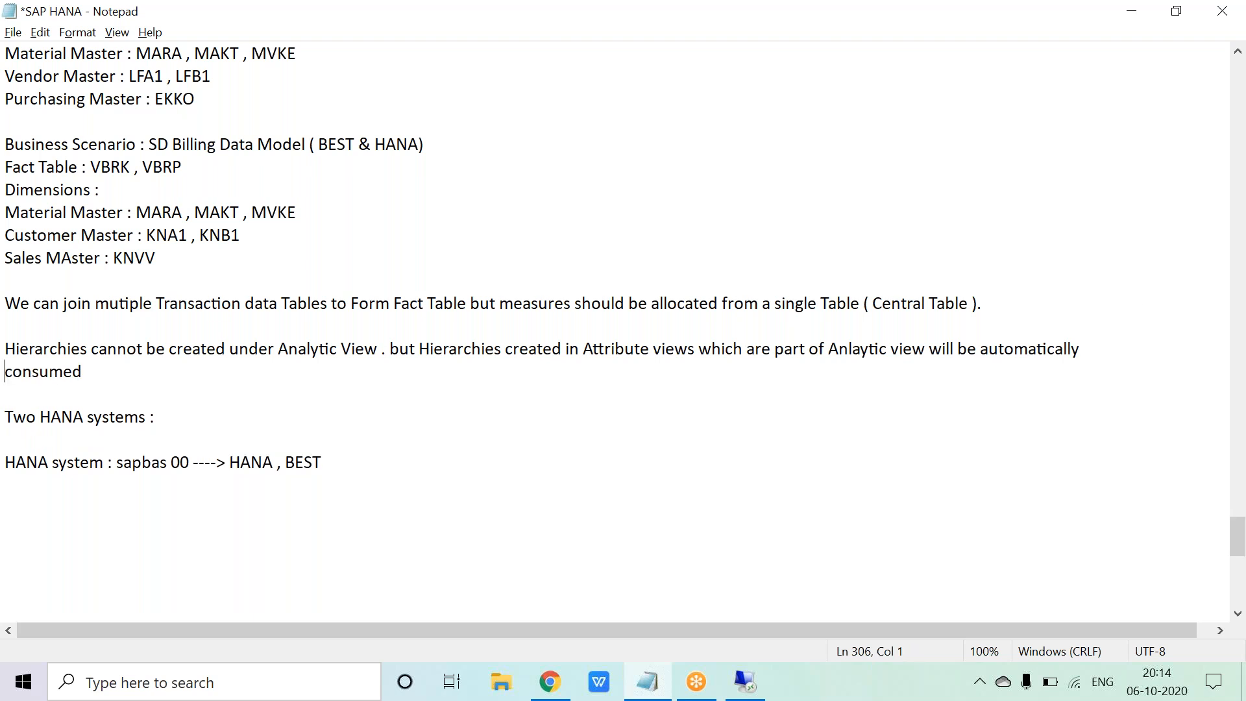
click(303, 351)
click(125, 374)
text(into Anlaytic view)
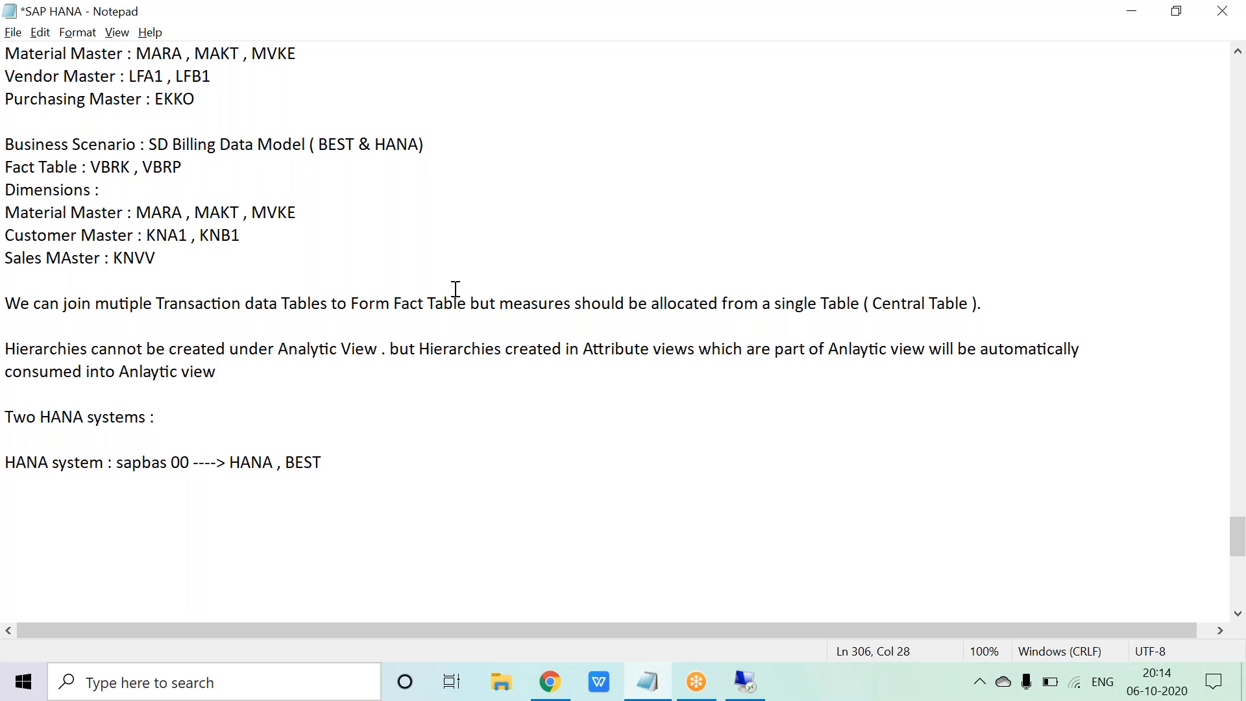
Step: Return to SAP HANA Studio and review the shared ZHIER_LOCATION hierarchy, its source ZAT_CUSTOMER_MD in the star join, and the model's parameters and variables
key(alt+Tab)
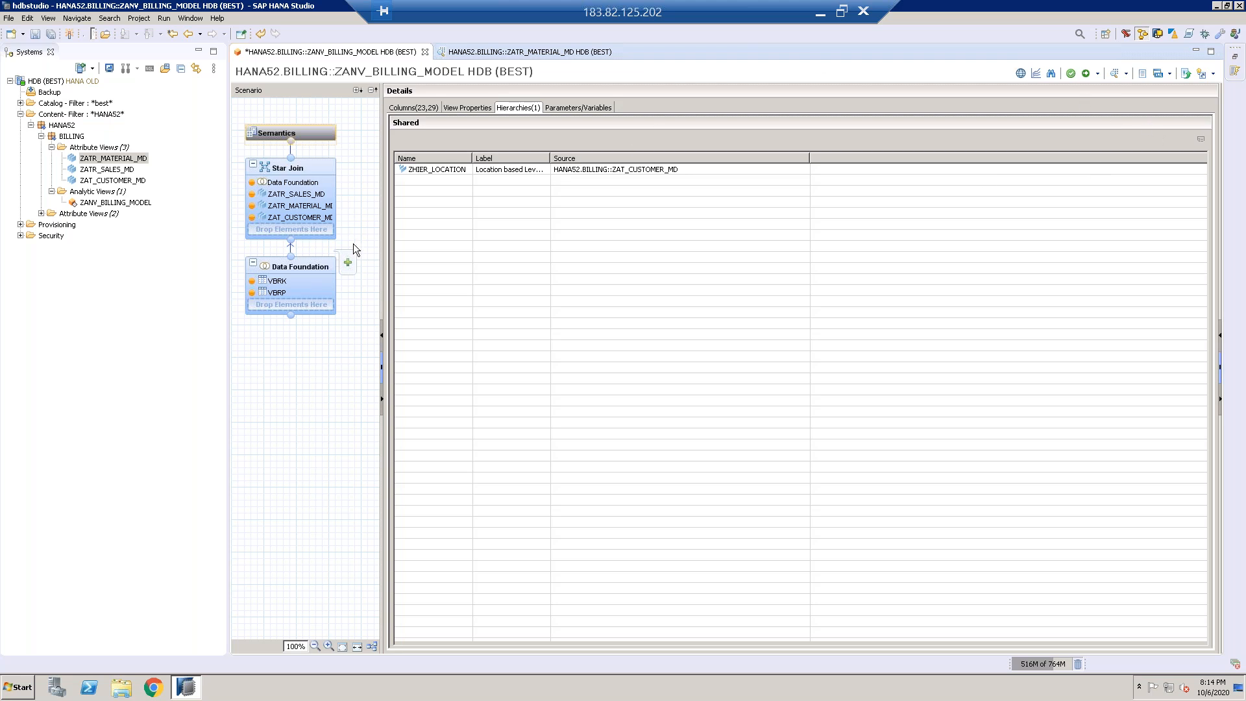
click(516, 170)
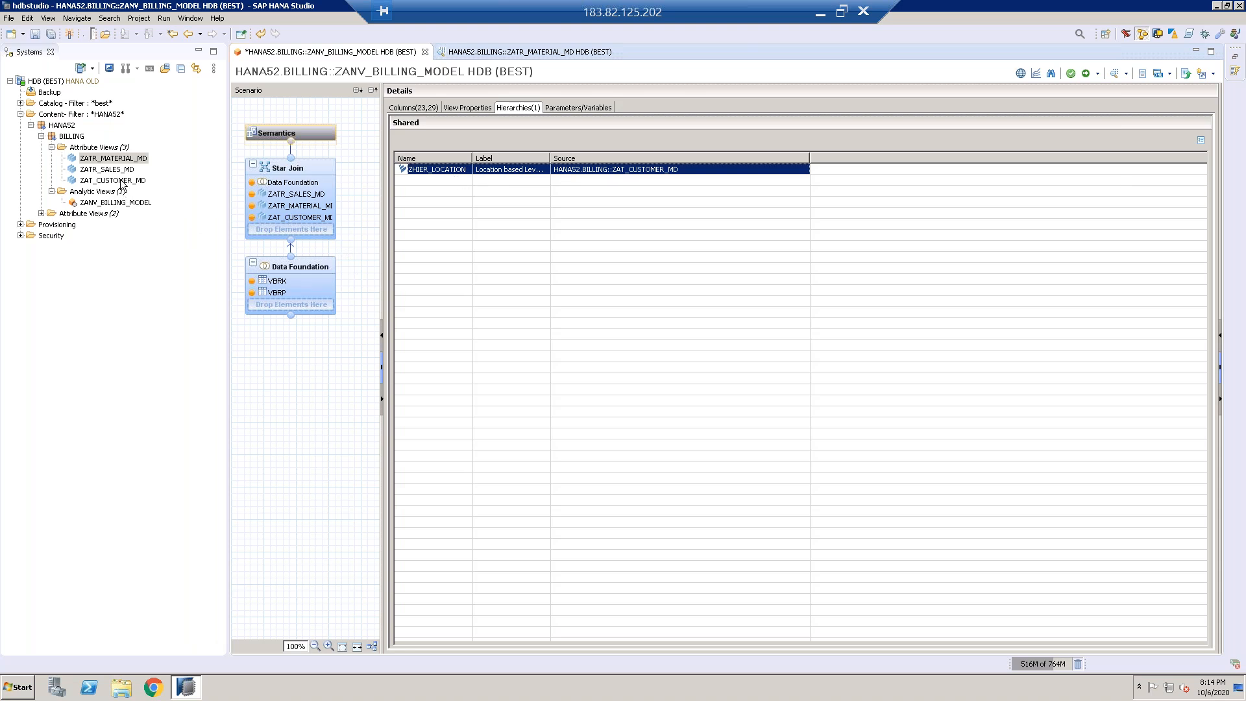
click(322, 218)
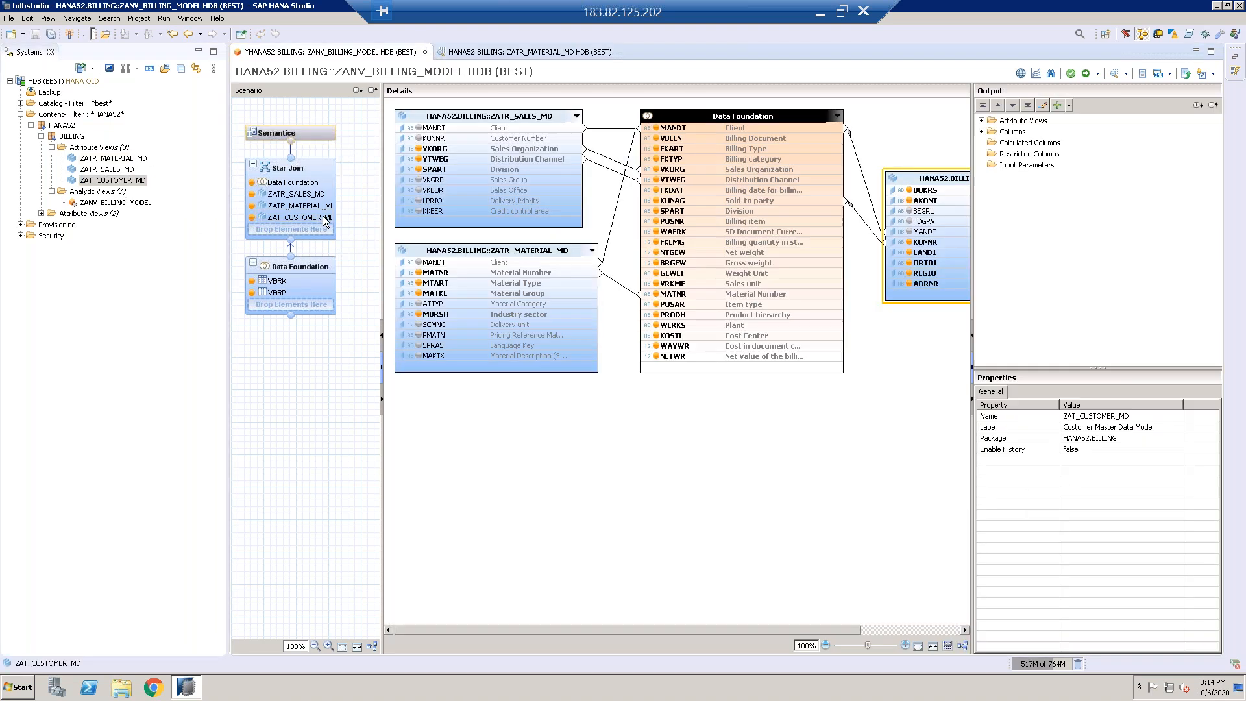
click(323, 135)
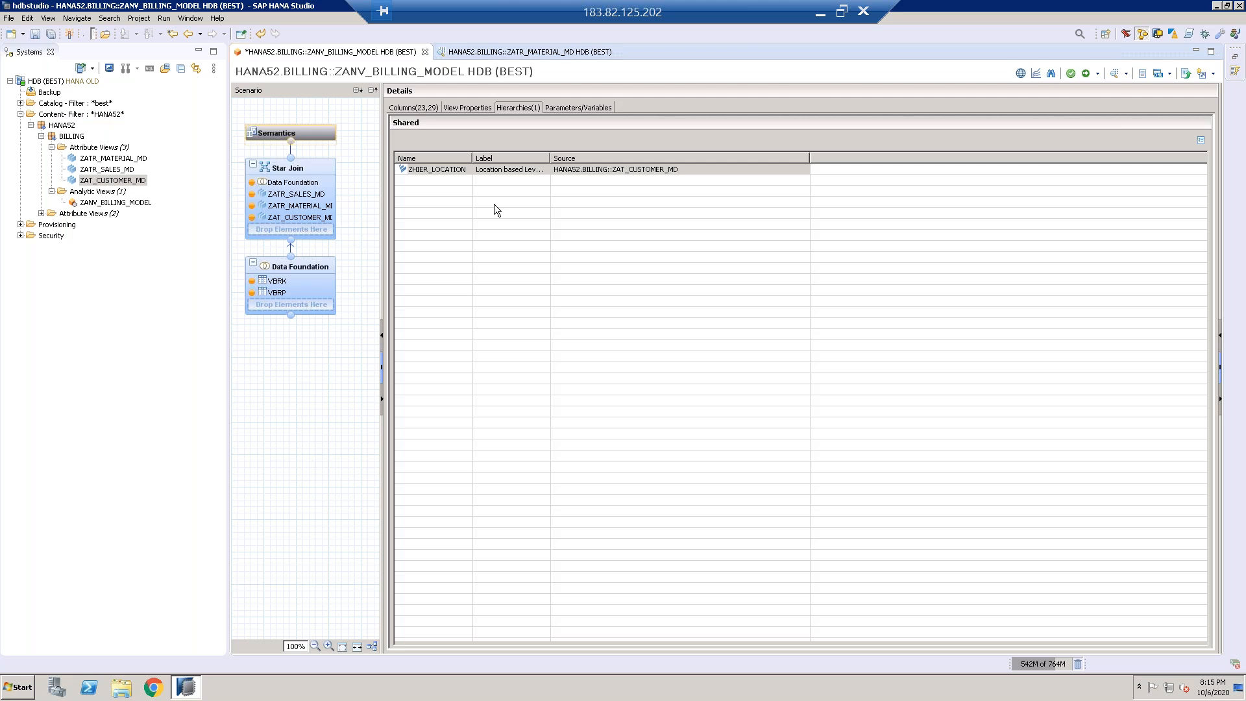
click(590, 107)
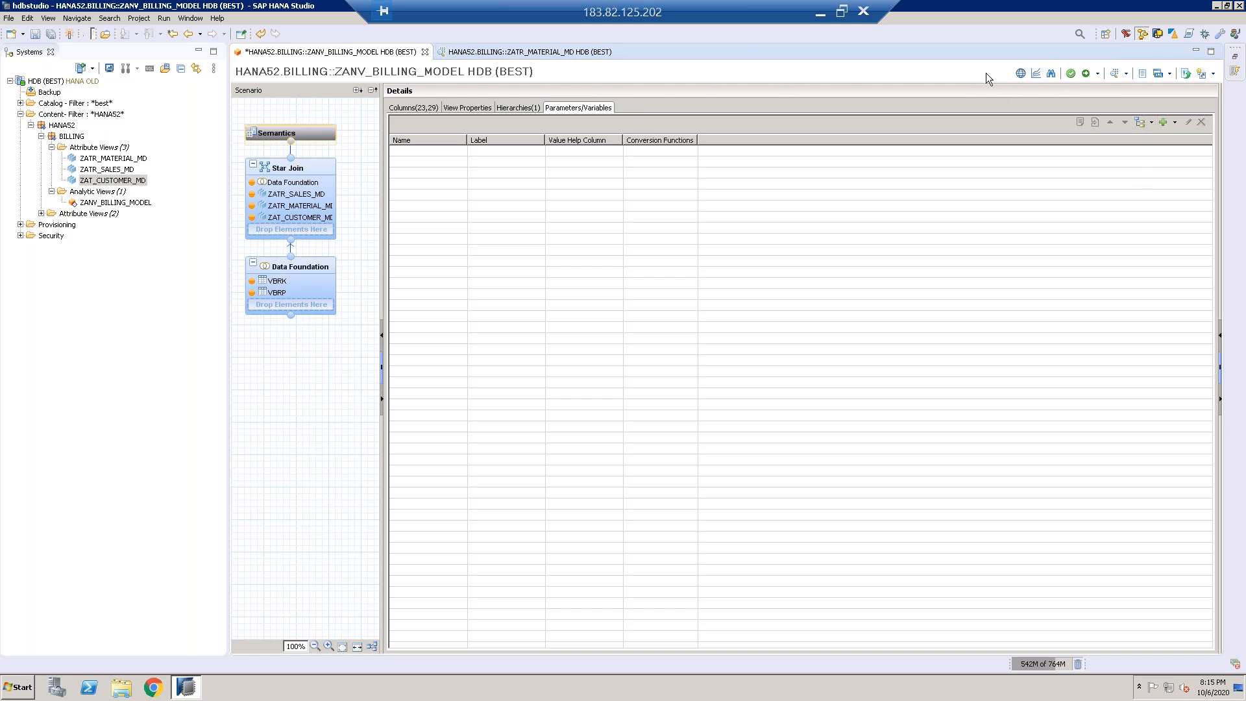
Step: Save and validate the billing model, accept the proposed alias names, and inspect the validation job details
click(1071, 73)
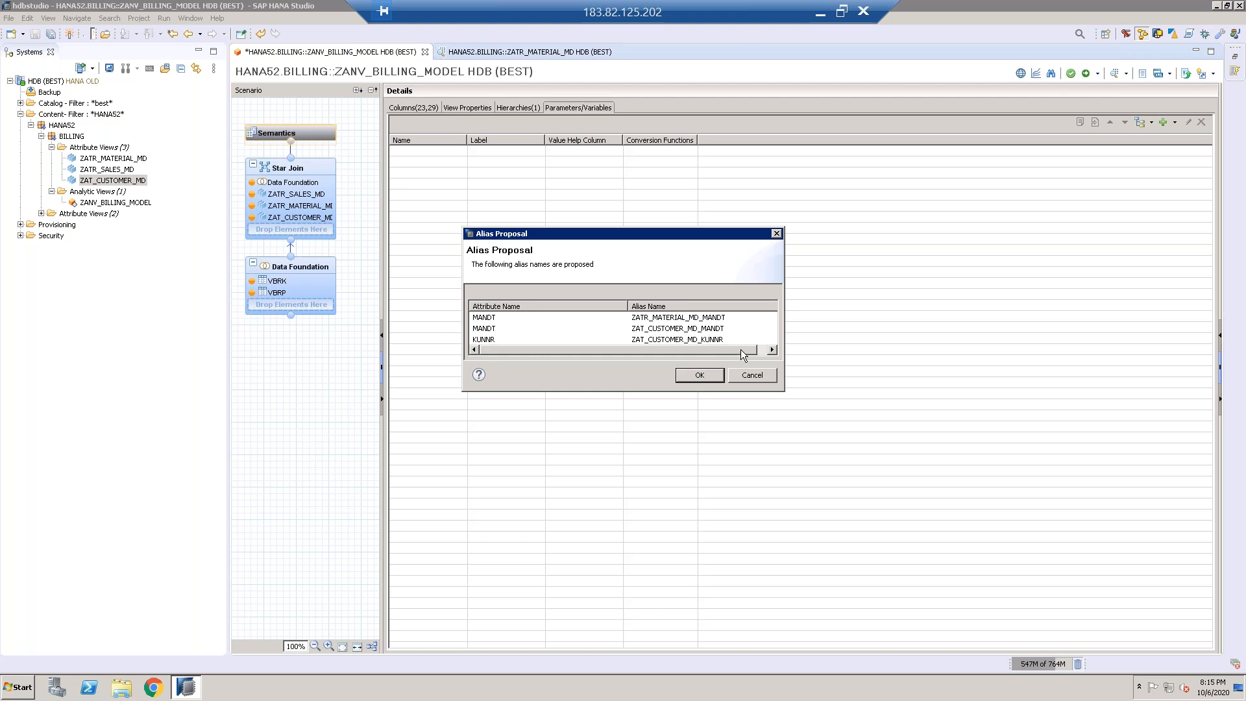
drag(743, 355, 768, 355)
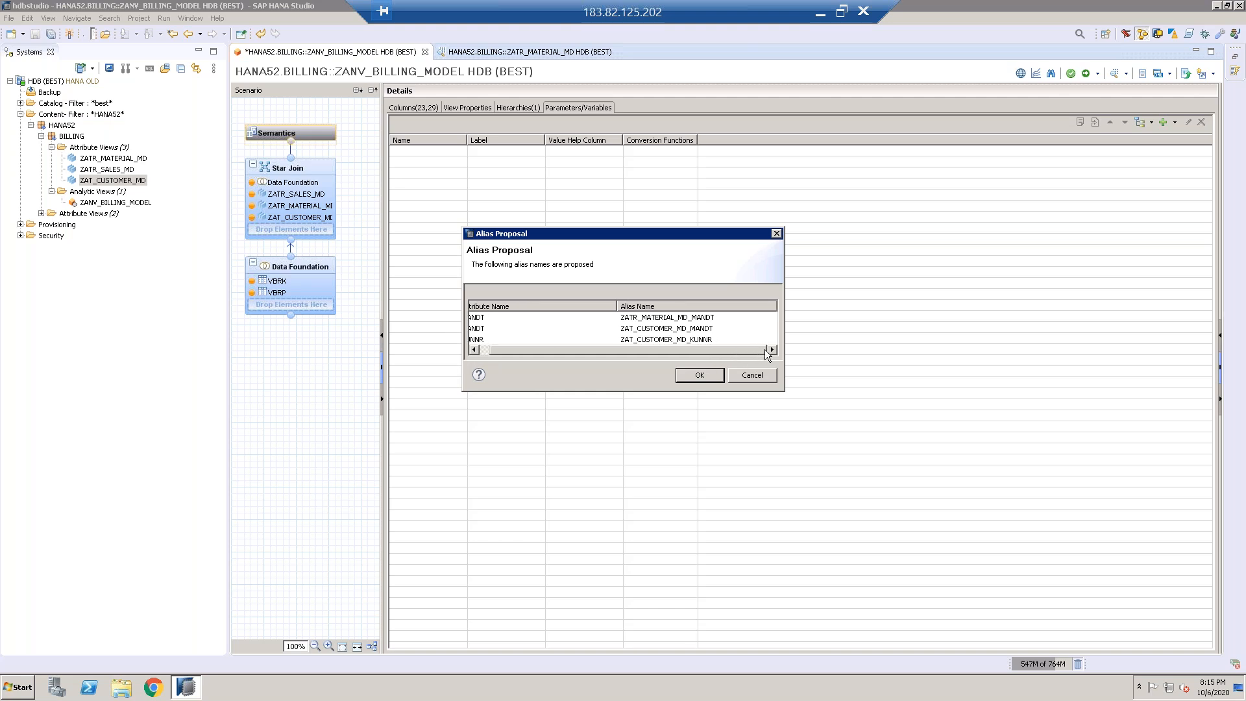
click(691, 376)
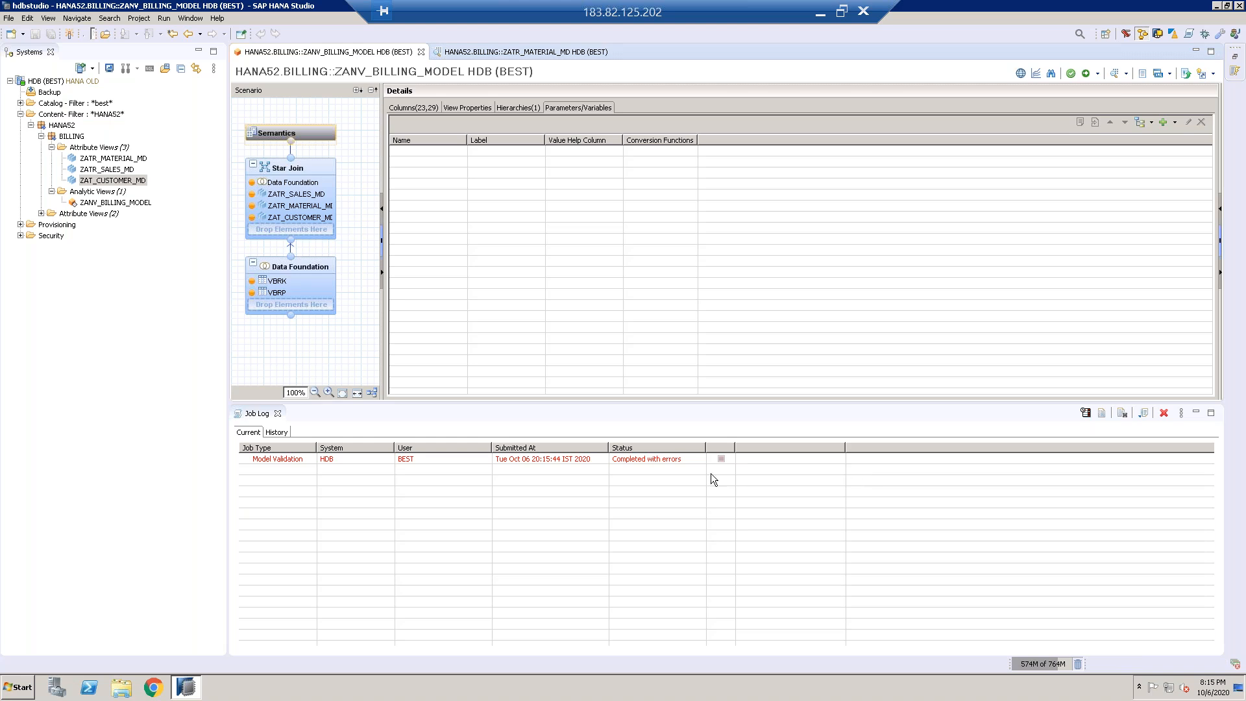
double_click(659, 462)
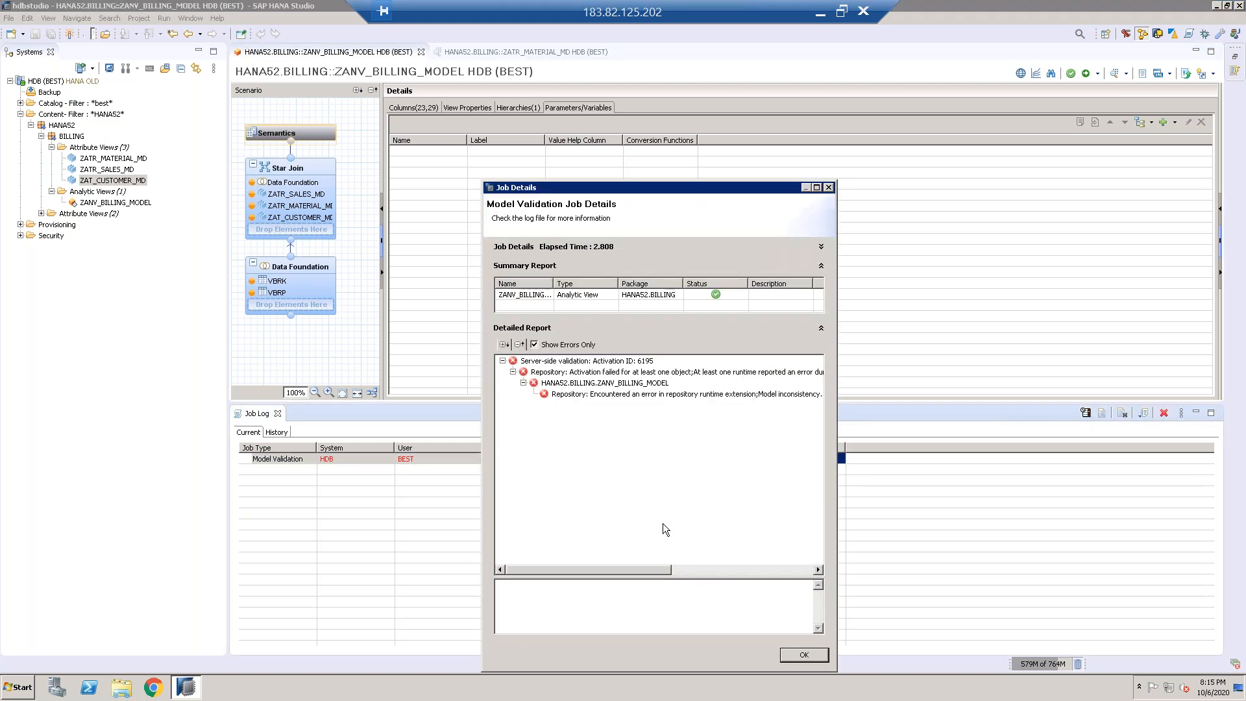
mouse_move(657, 573)
mouse_down()
mouse_move(786, 571)
mouse_move(642, 570)
mouse_up()
click(829, 187)
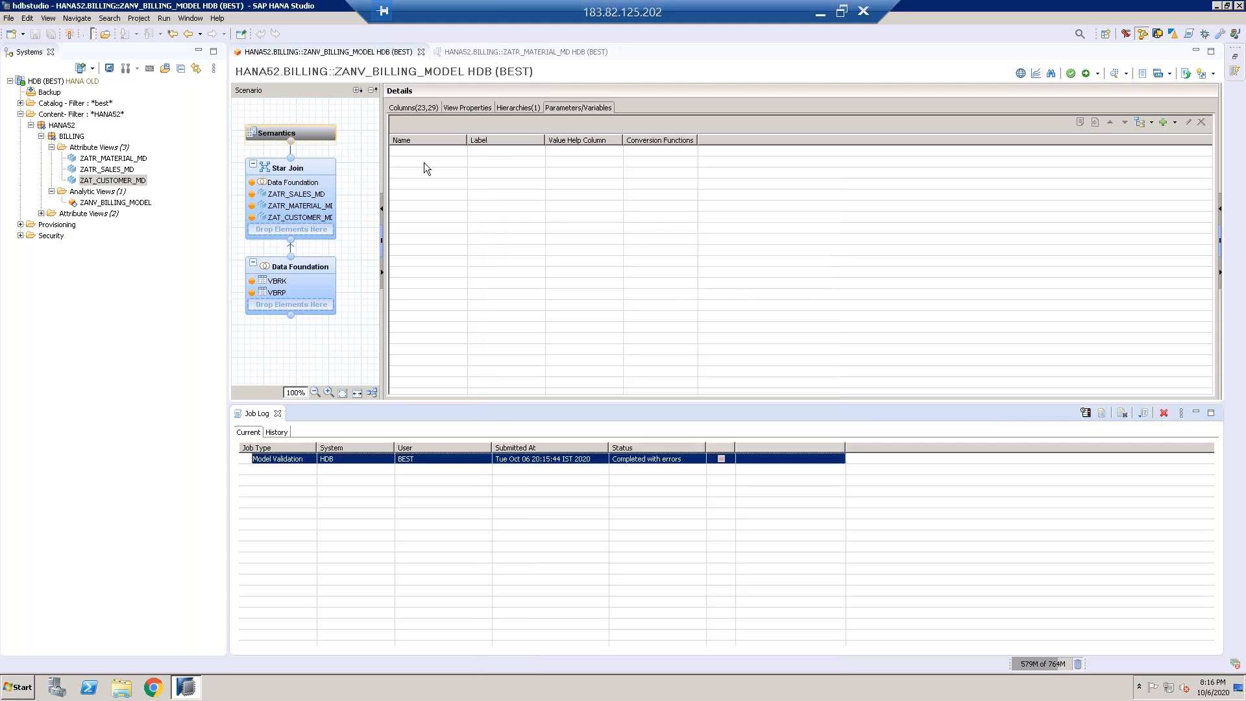
Step: Remove the MANDT join between the Data Foundation and ZATR_MATERIAL_MD in the Star Join, closing the job log first
click(317, 168)
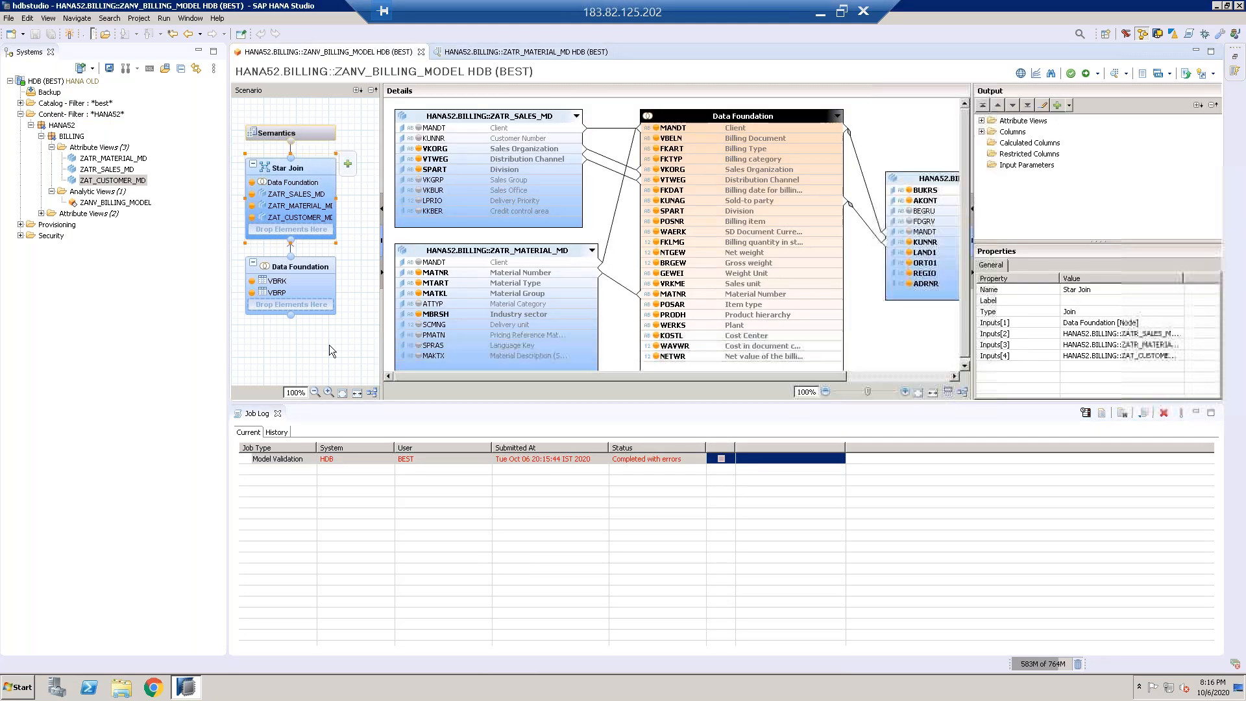
click(277, 414)
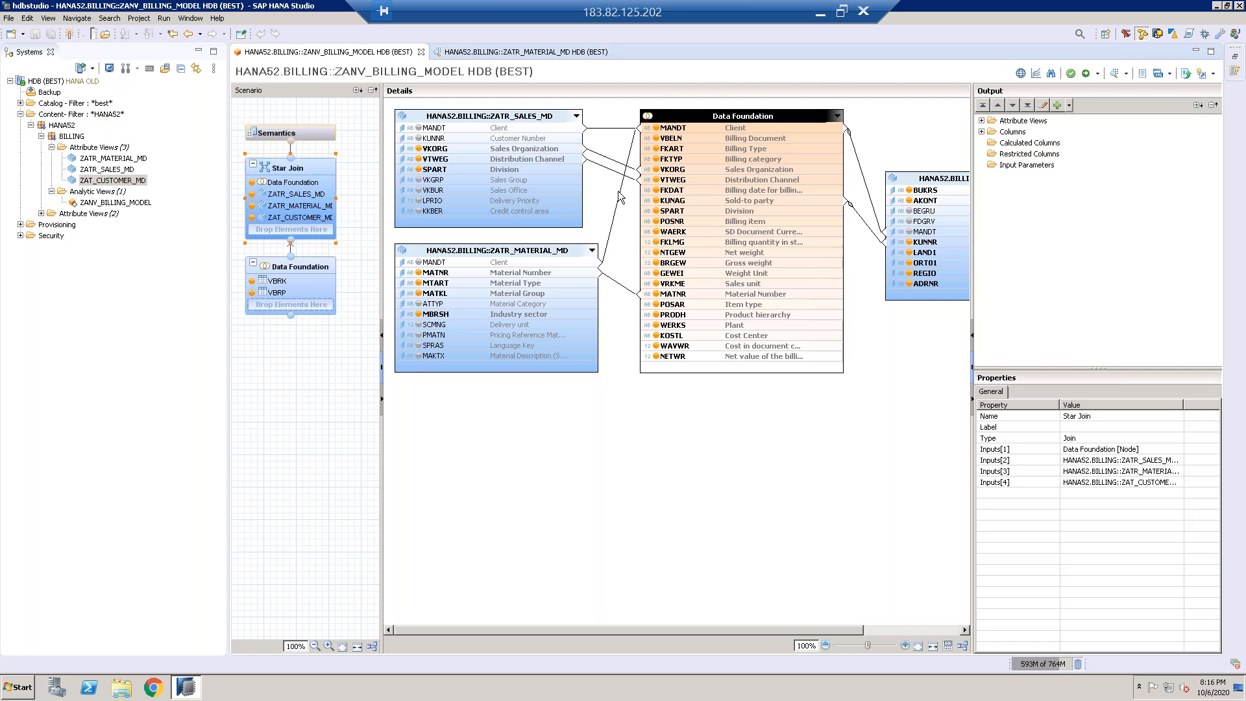
click(609, 246)
right_click(610, 247)
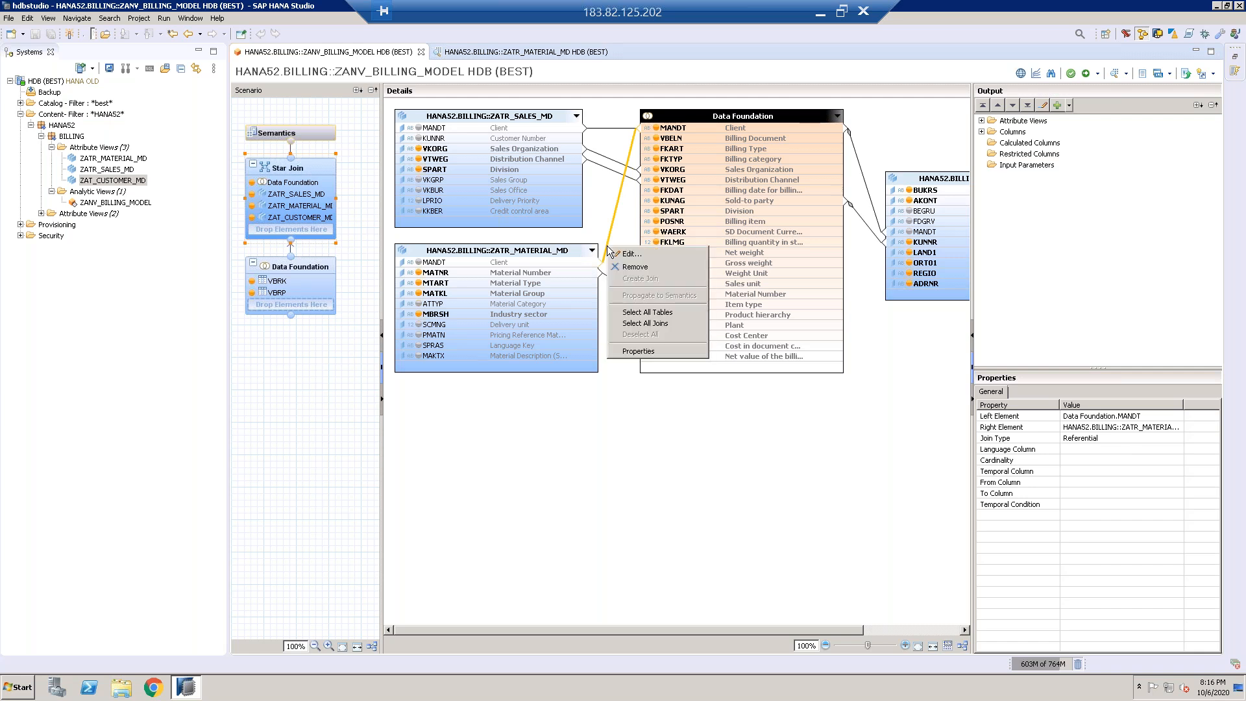
click(646, 266)
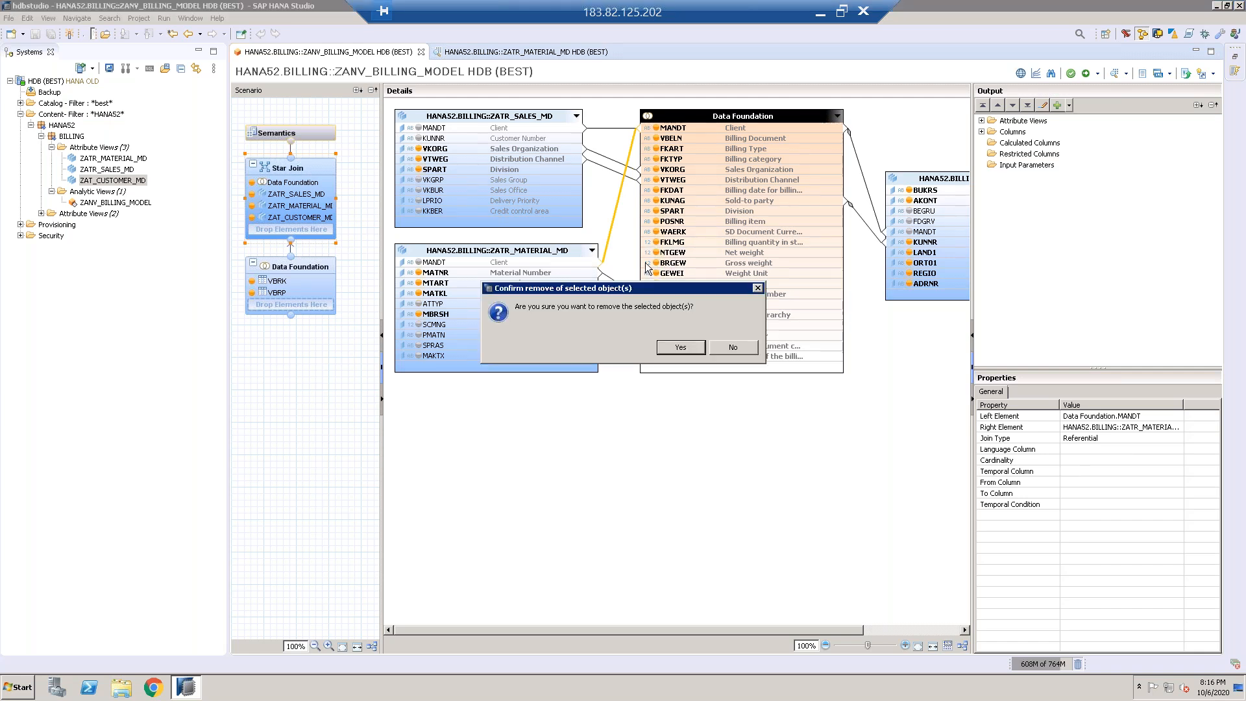
click(680, 347)
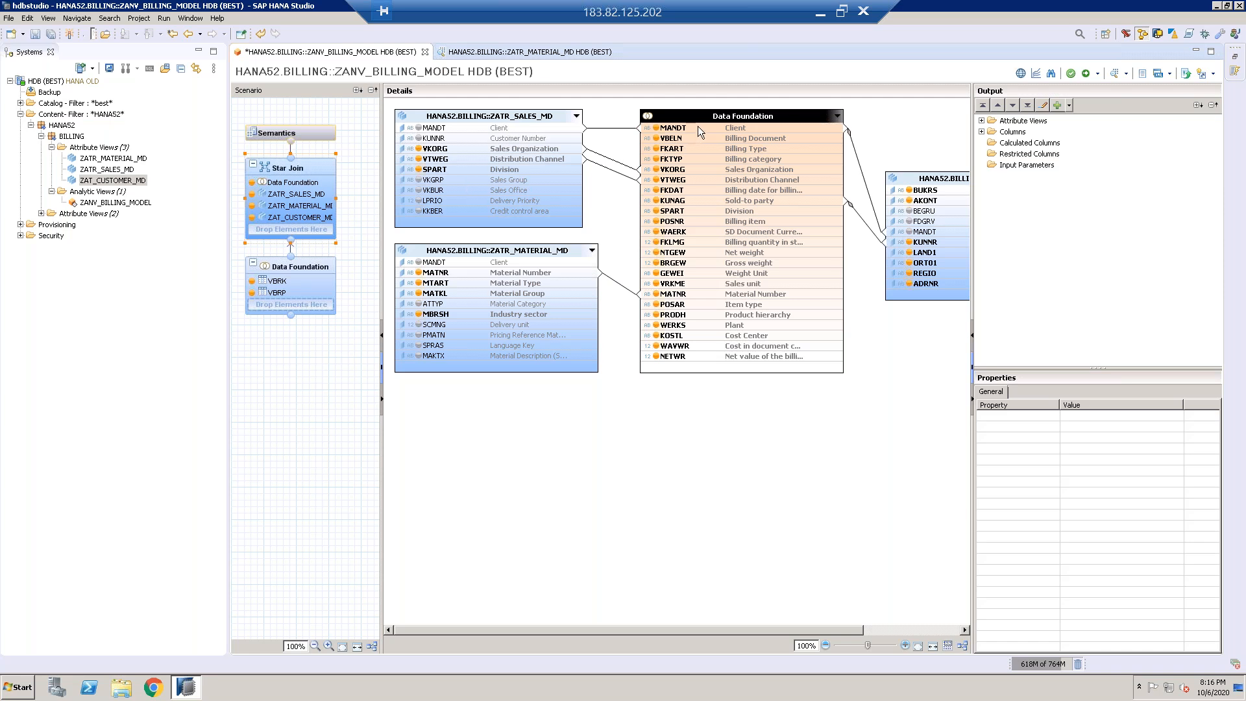
Step: Save and validate the billing model without the material MANDT join, and read the full error text in the job details
mouse_move(698, 126)
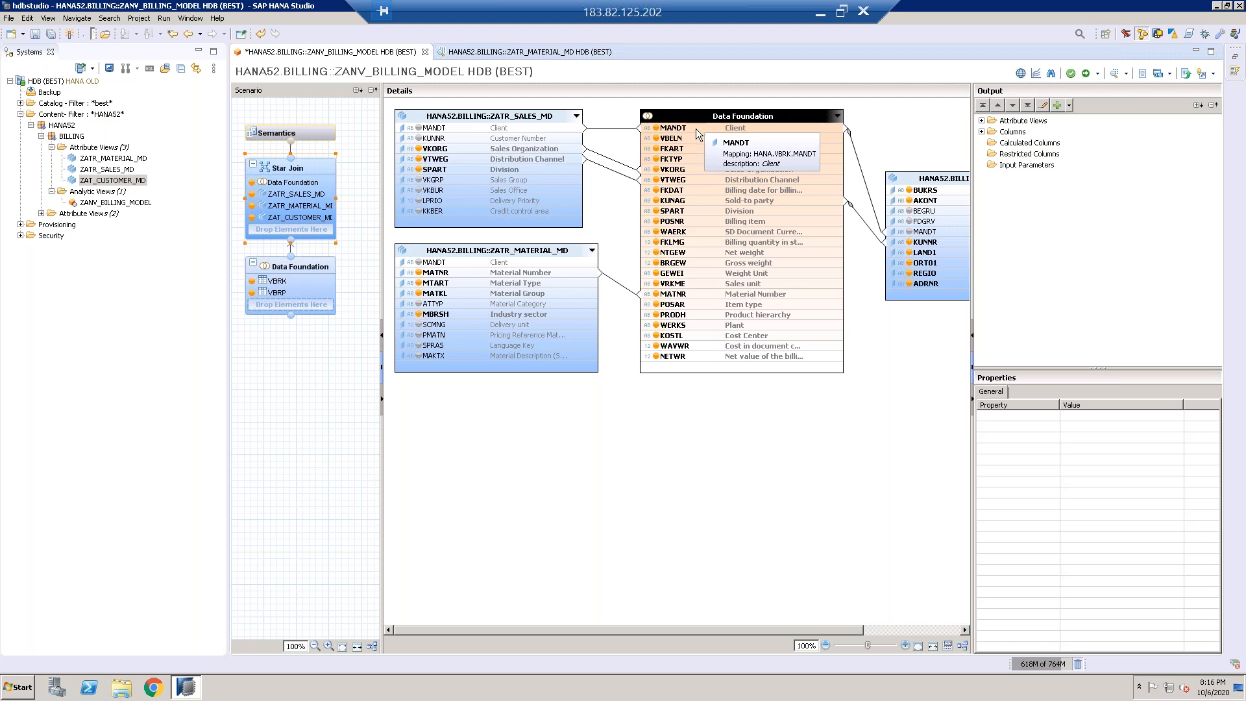
click(521, 54)
click(395, 52)
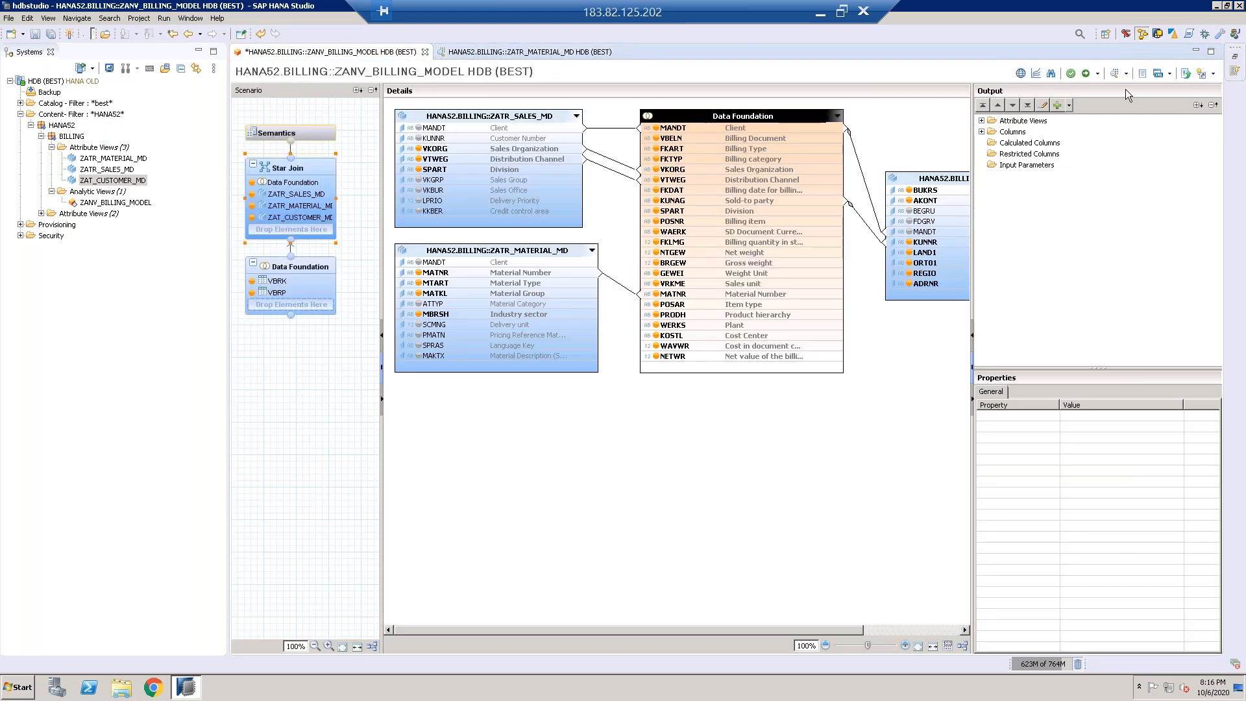
click(1072, 75)
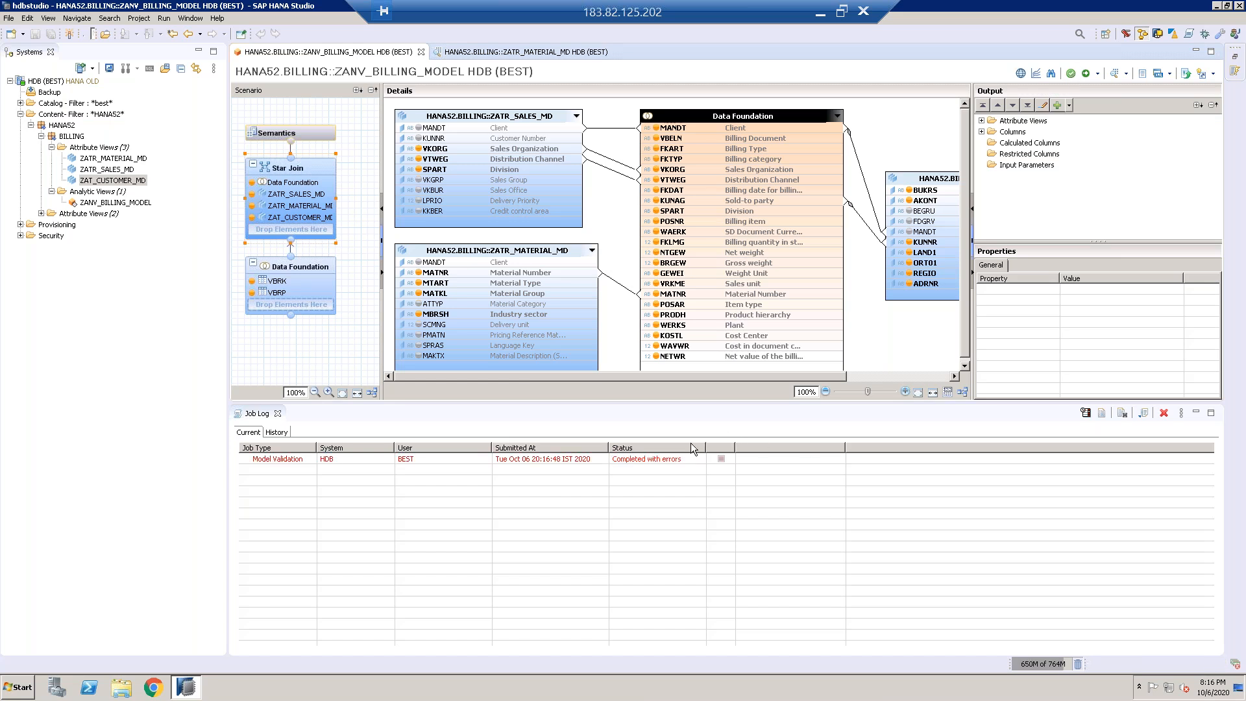
double_click(676, 460)
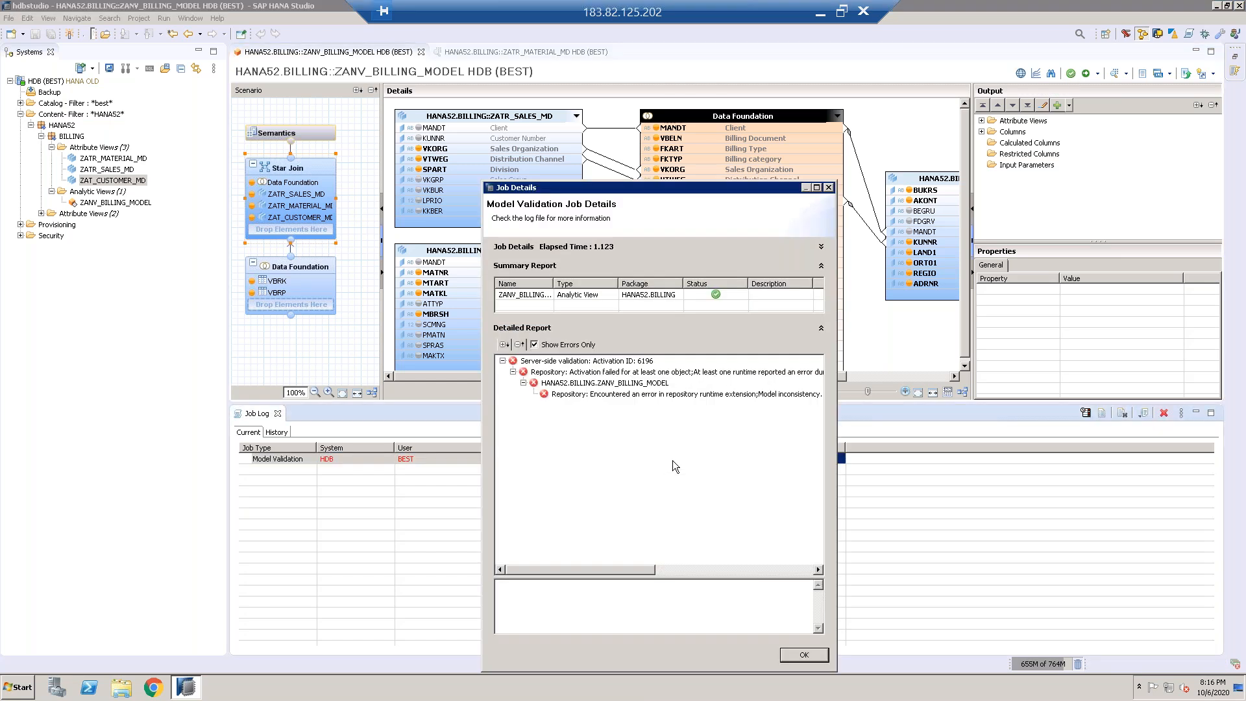
click(727, 569)
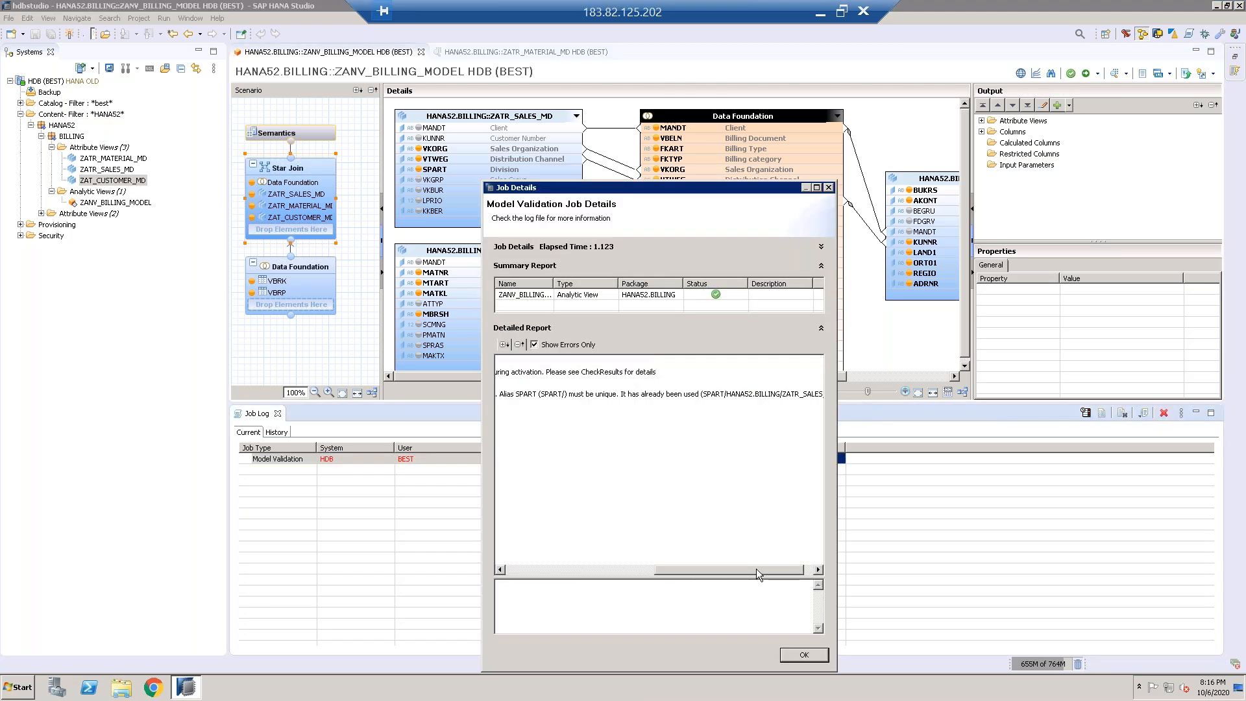
drag(757, 573, 797, 574)
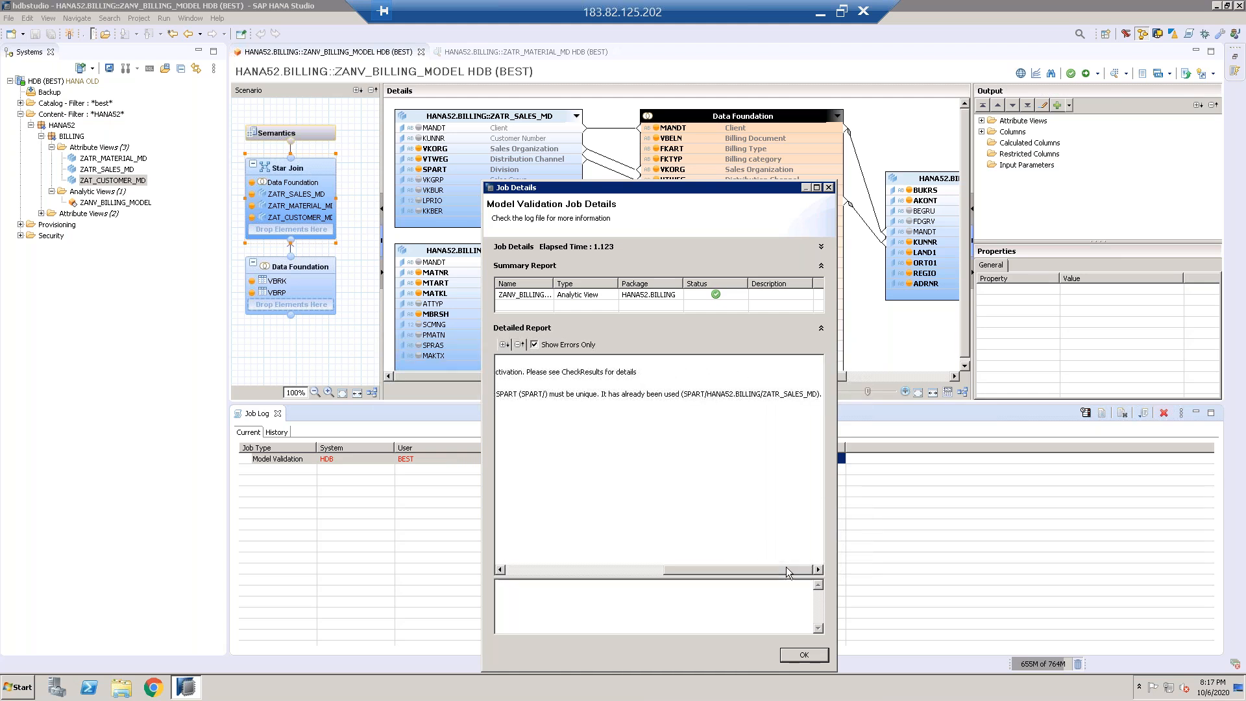
click(802, 655)
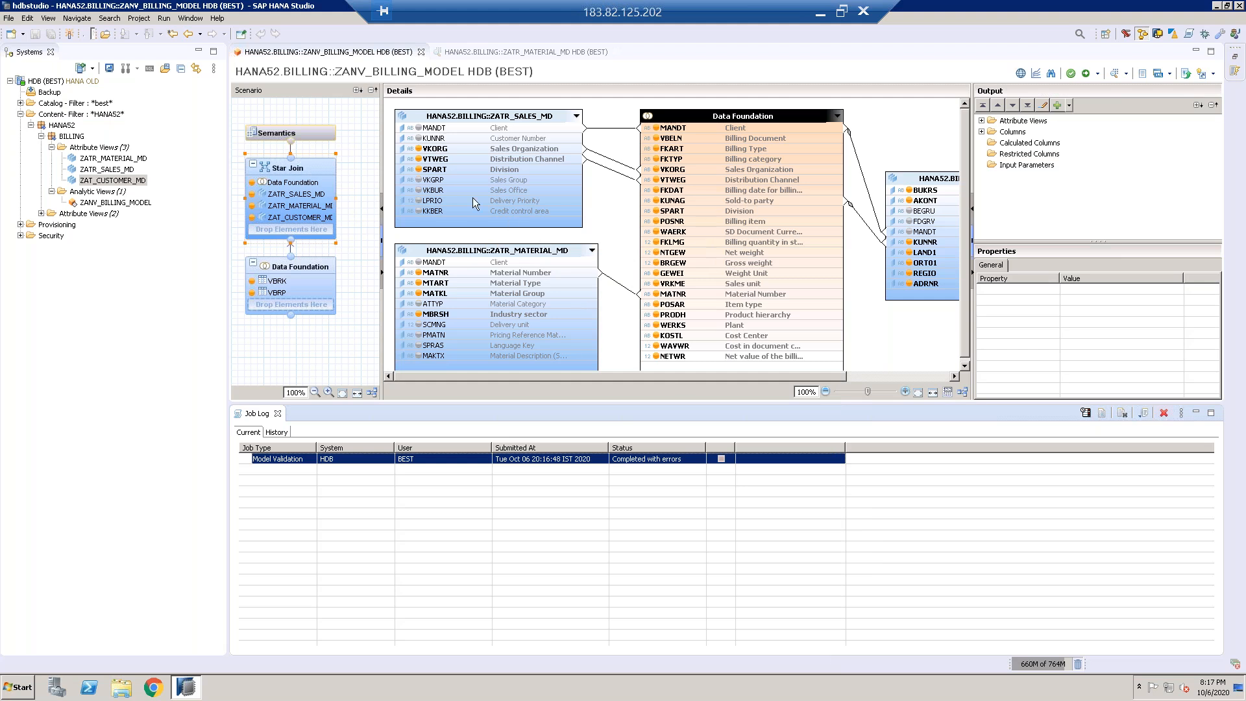
Step: Remove SPART of ZATR_SALES_MD from the output, save and validate the model again, and open the new validation job's details
click(419, 170)
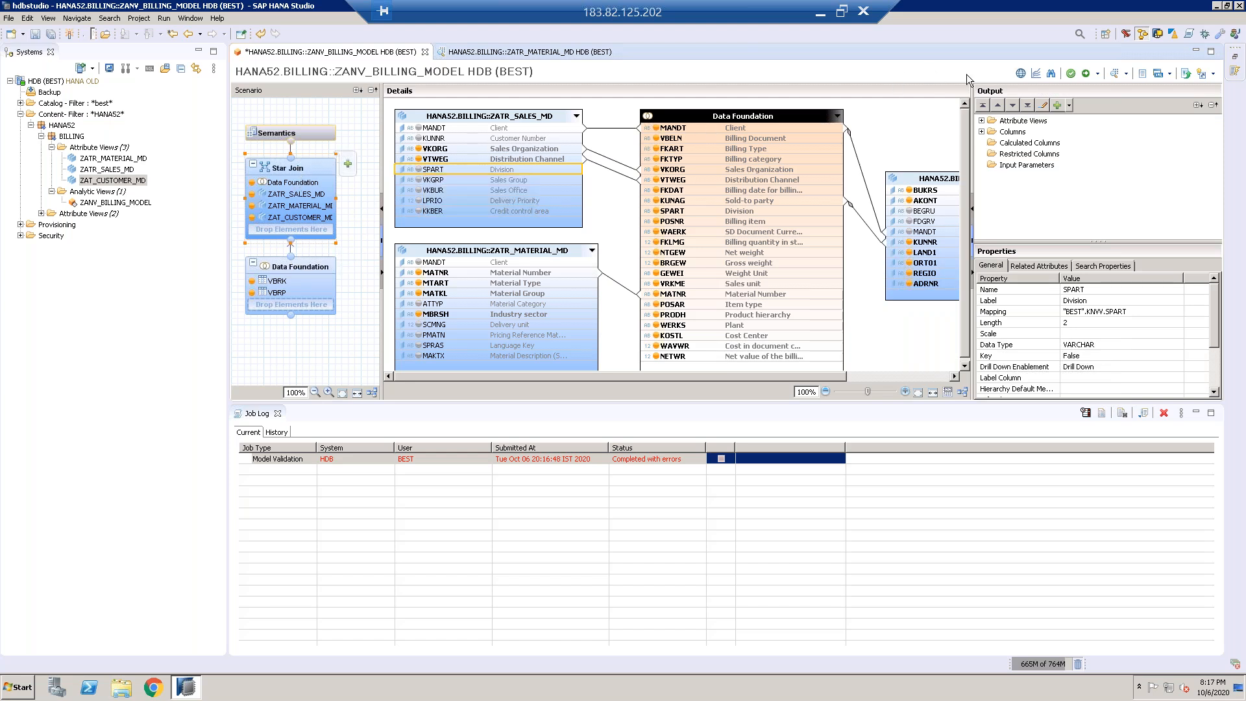
click(1071, 75)
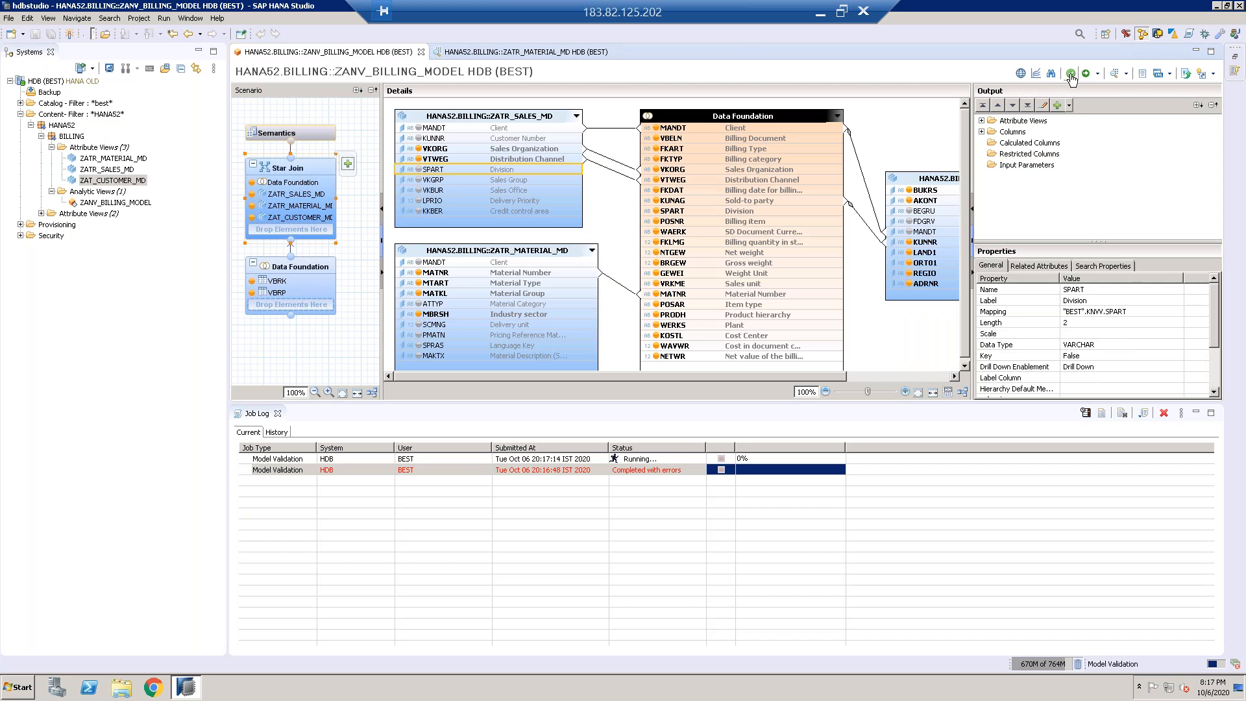
double_click(667, 460)
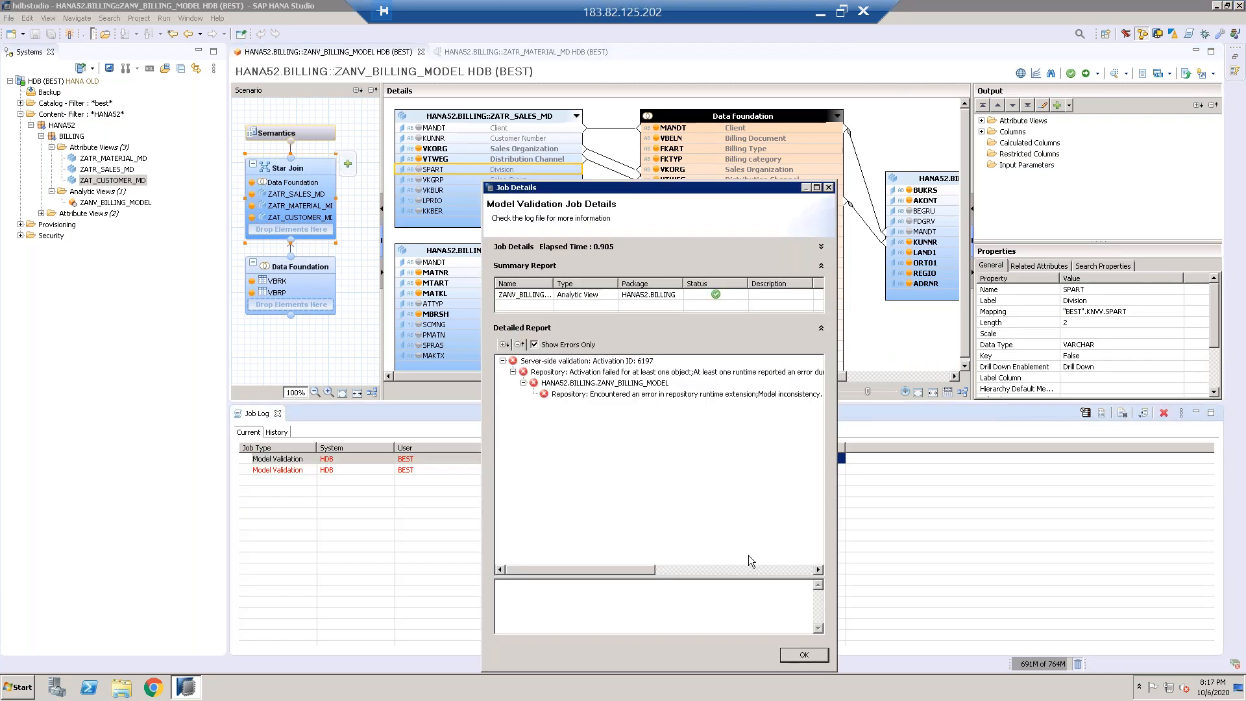
Step: Read the full alias error in the validation job details, close them, and add SPART of ZATR_SALES_MD back to the Star Join output
click(763, 570)
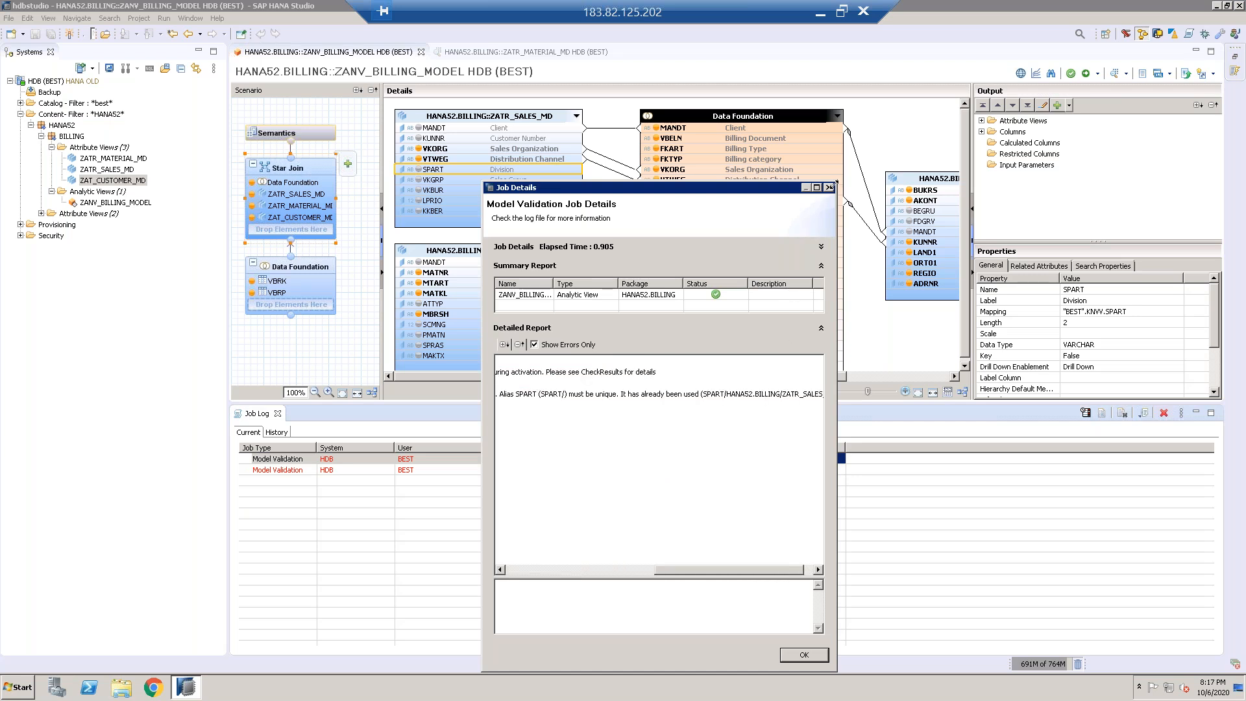
click(829, 187)
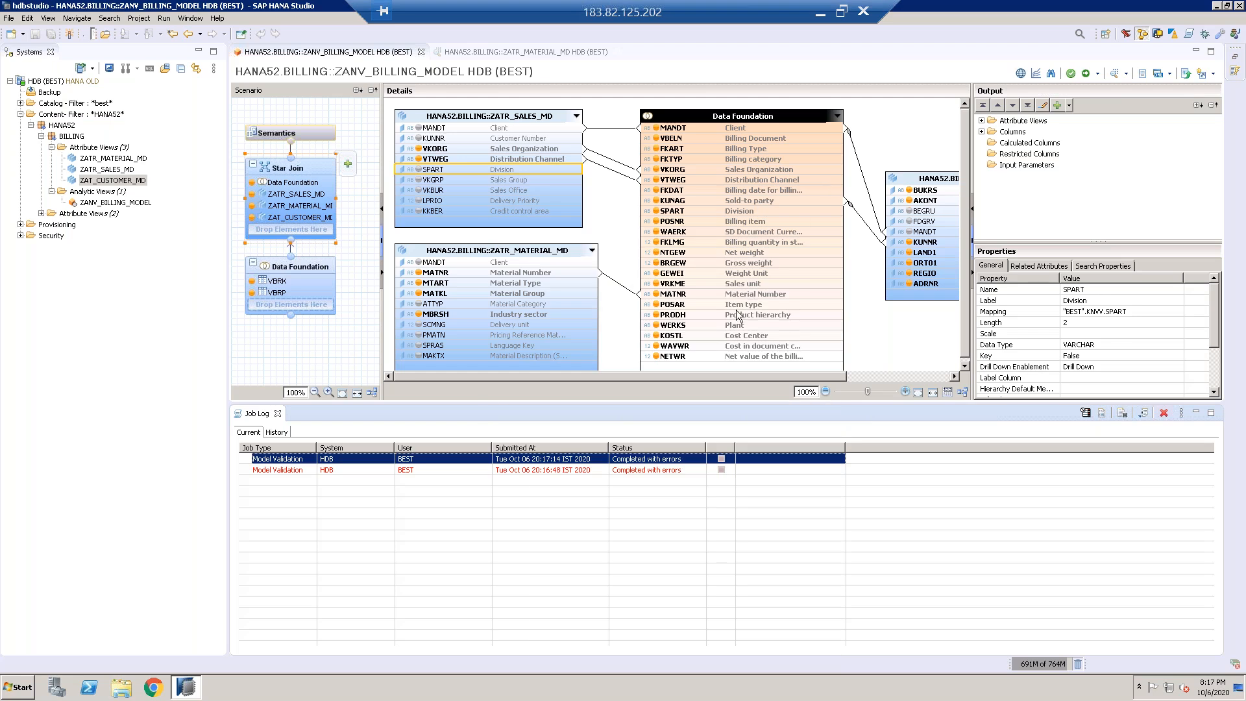
click(419, 170)
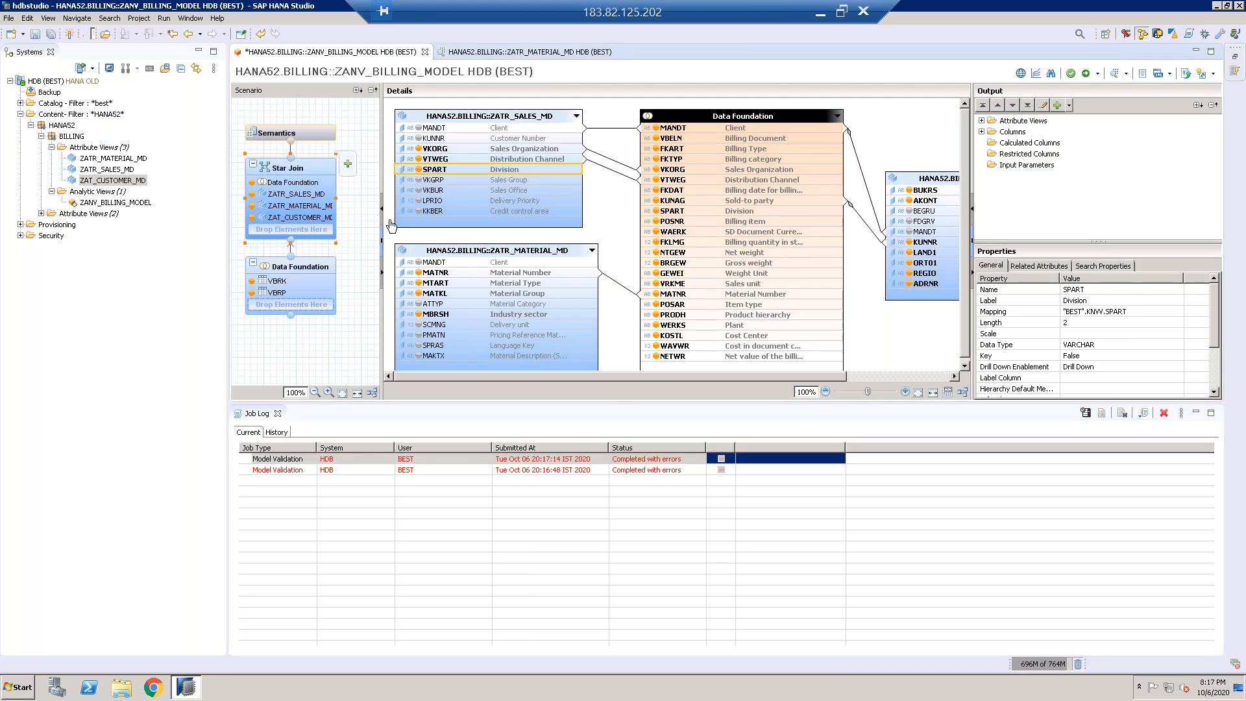
Step: Remove SPART of VBRK from the Data Foundation output, accepting the removal of its Star Join mapping
click(318, 274)
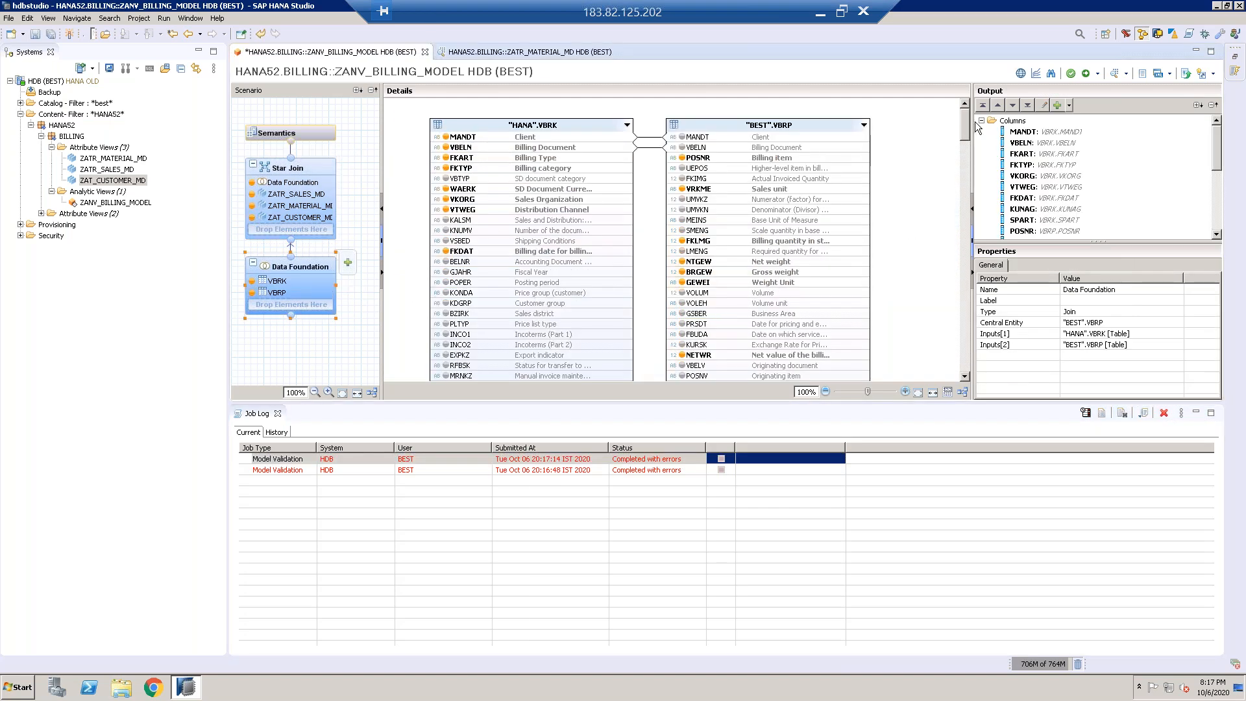
drag(965, 125, 968, 198)
drag(968, 202, 968, 204)
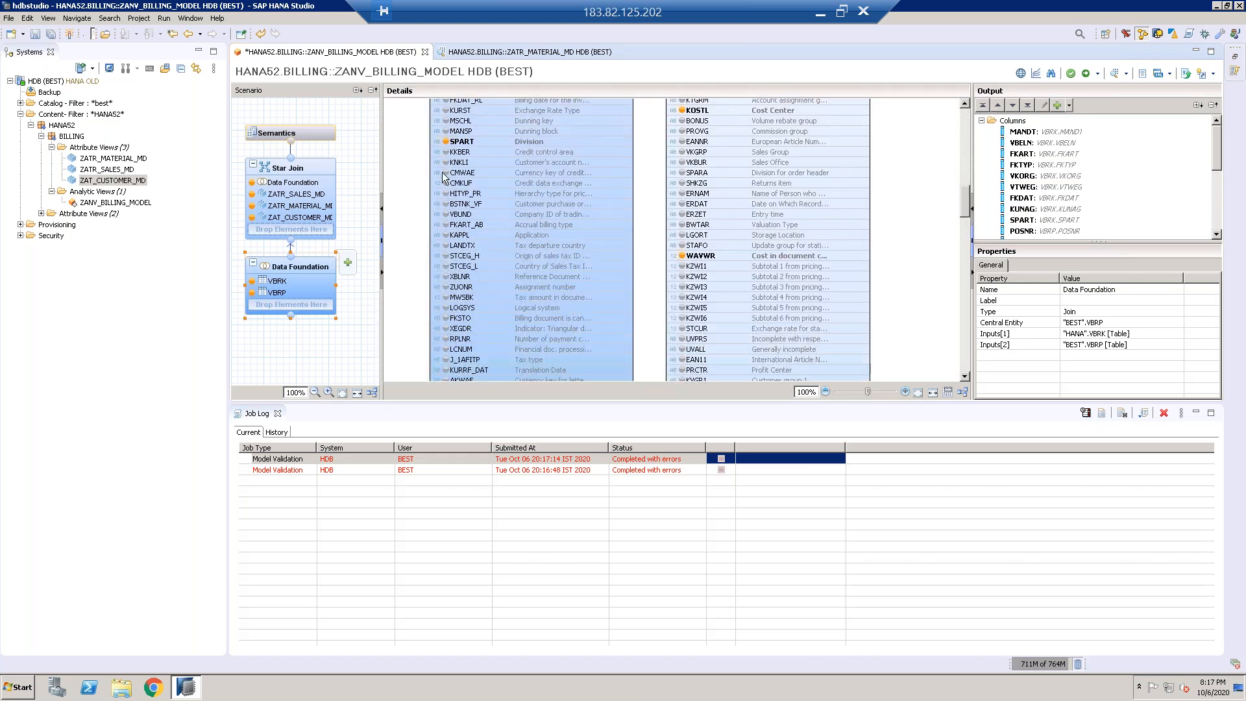
click(446, 142)
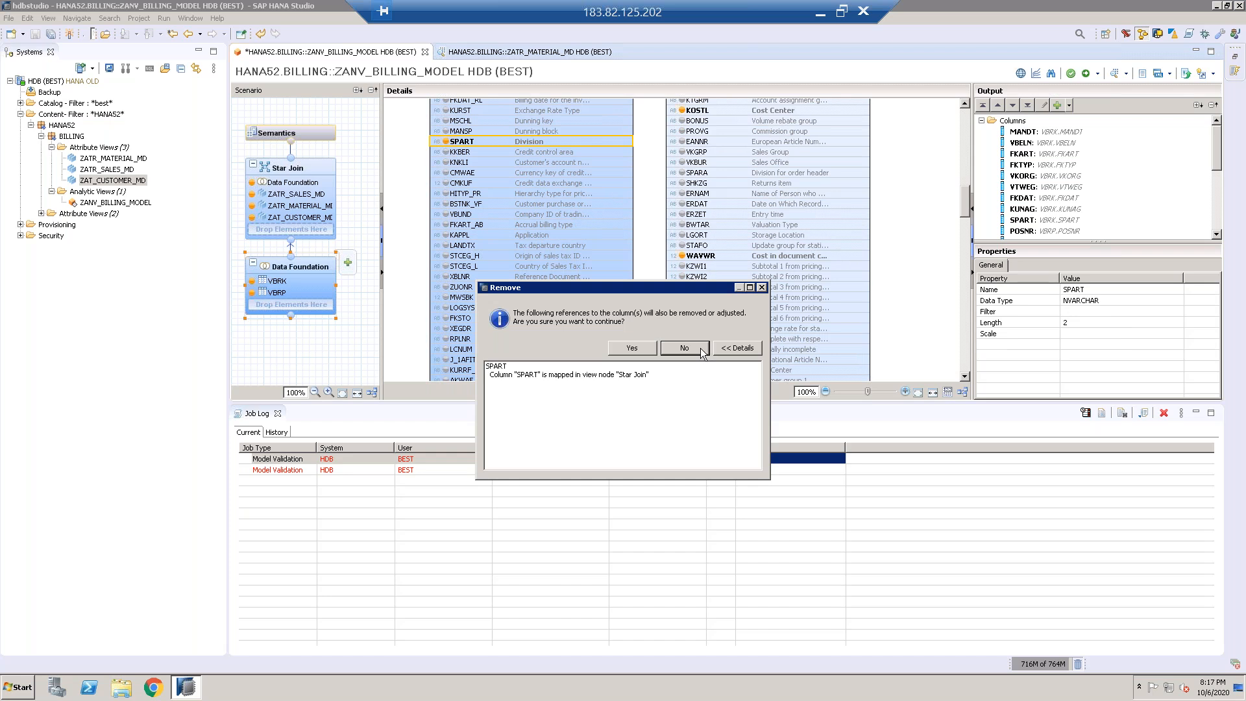
click(644, 351)
click(672, 351)
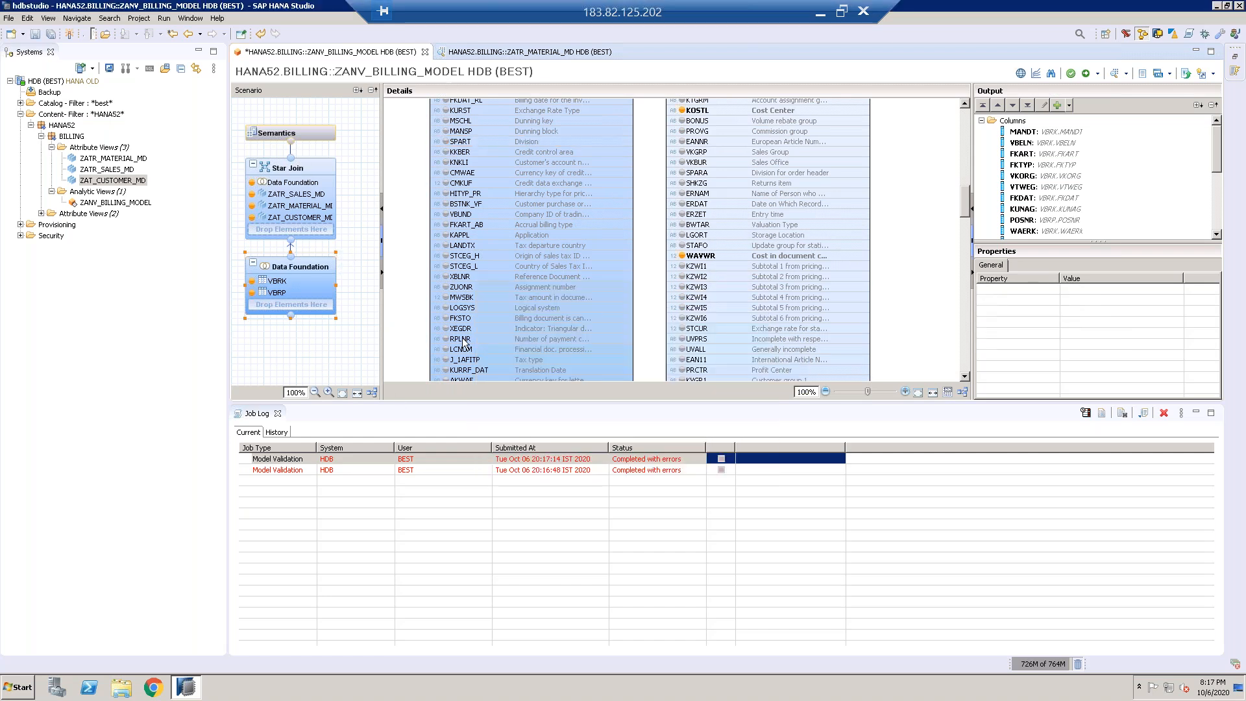
Step: Return to the Star Join, save and validate the billing model, and activate it, closing the job log at the end
click(324, 167)
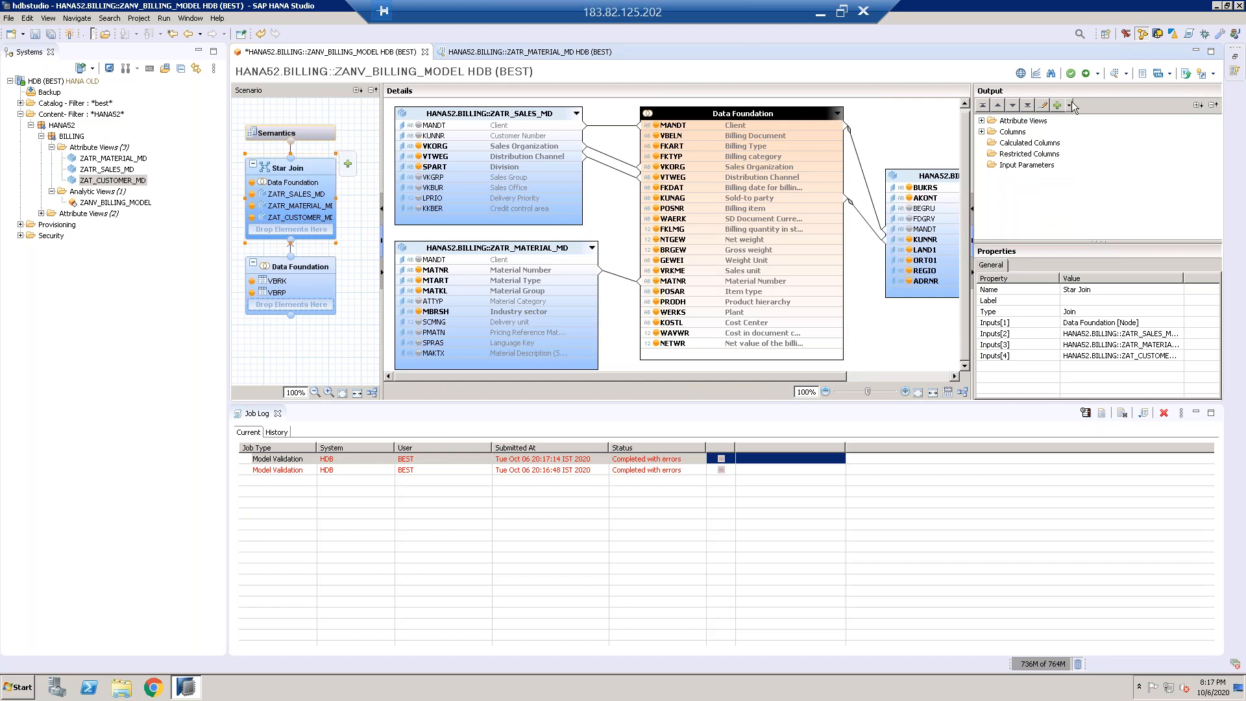
click(1072, 74)
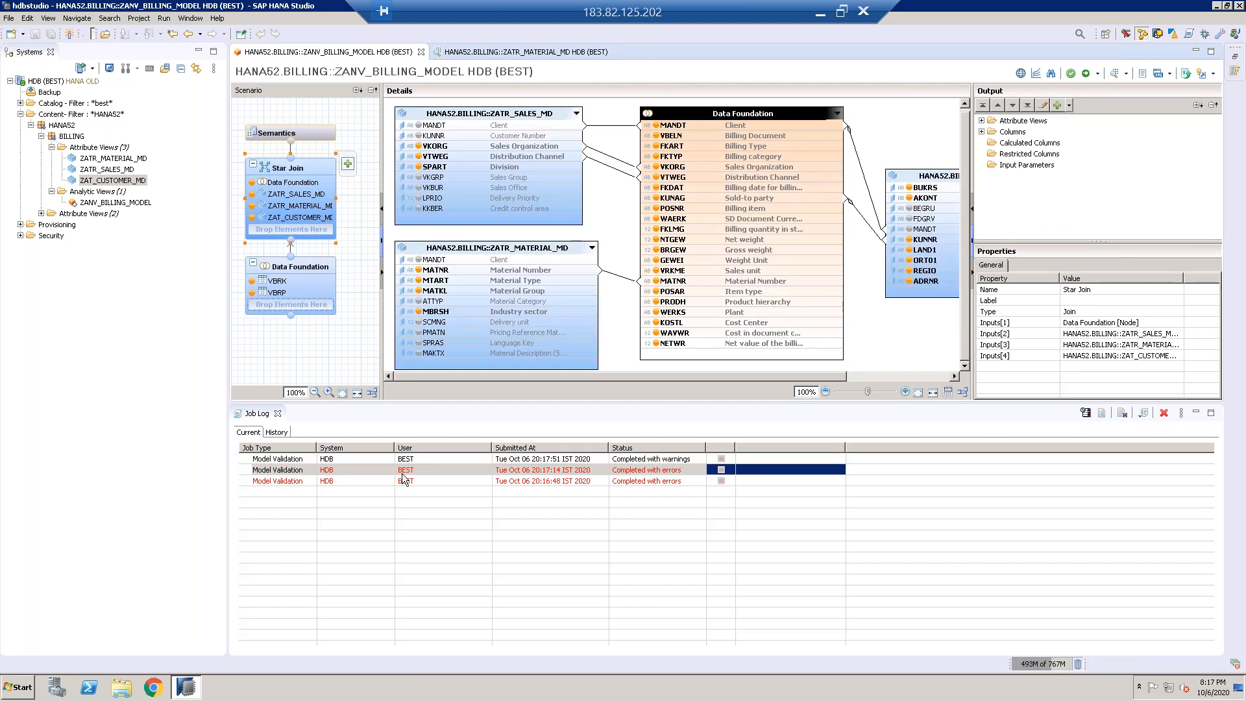
click(1086, 75)
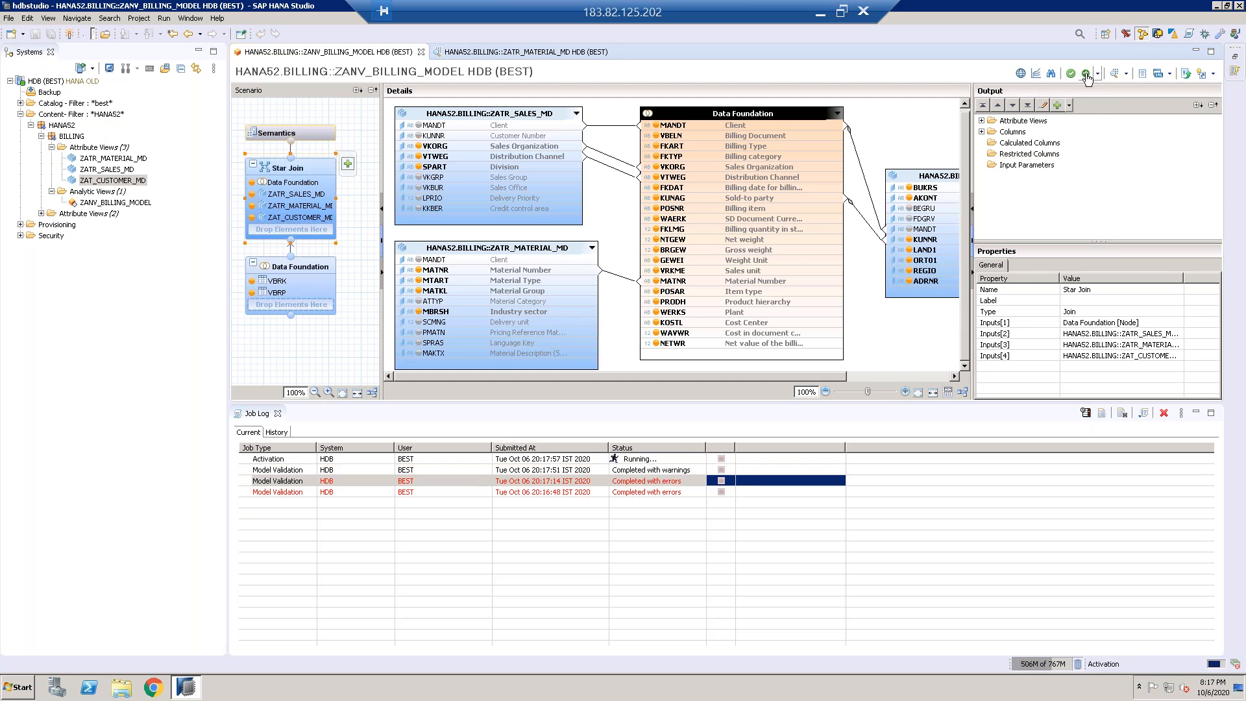
click(277, 414)
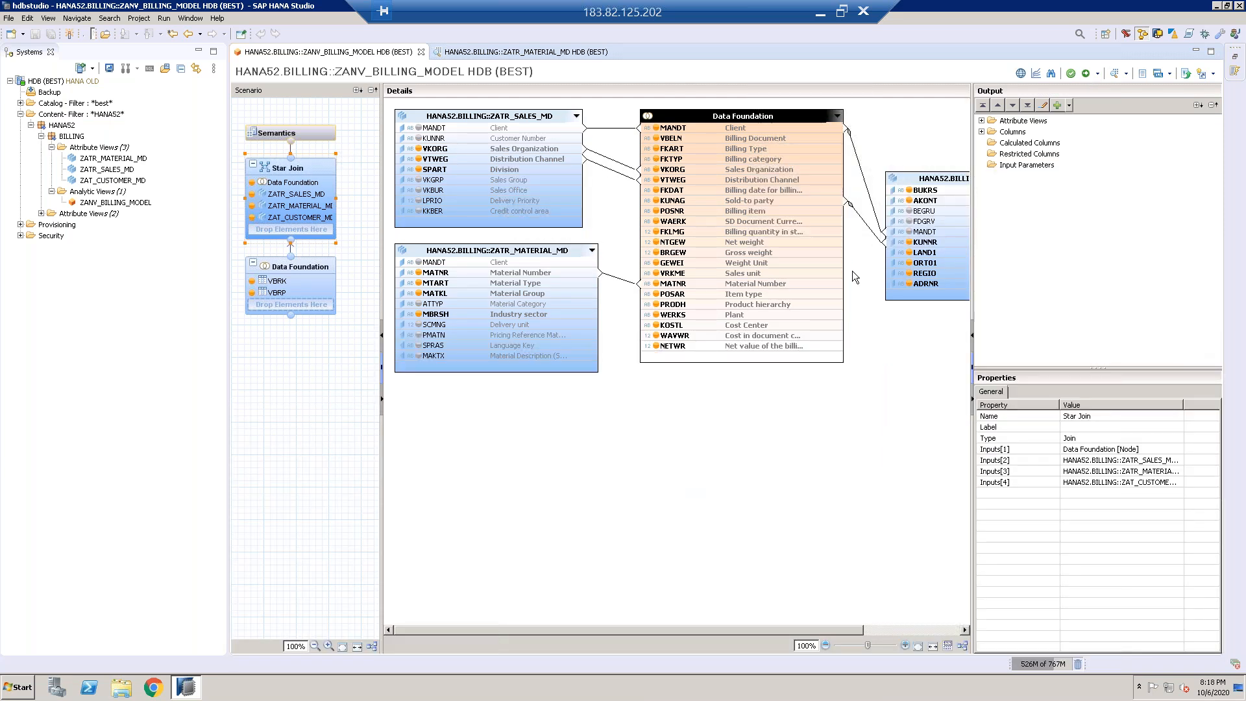
Step: Close the ZATR_MATERIAL_MD preview, examine the raw data of ZANV_BILLING_MODEL across all columns, and reload it with a maximum of 5000 rows
click(617, 52)
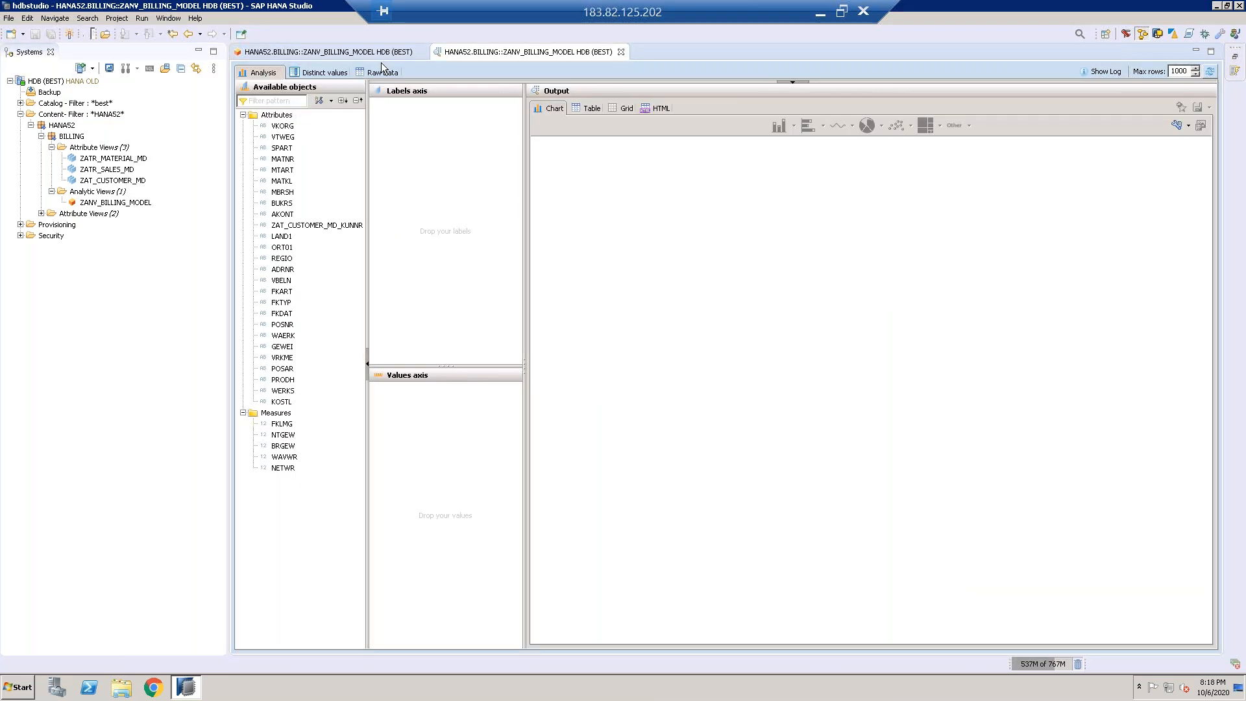
click(380, 73)
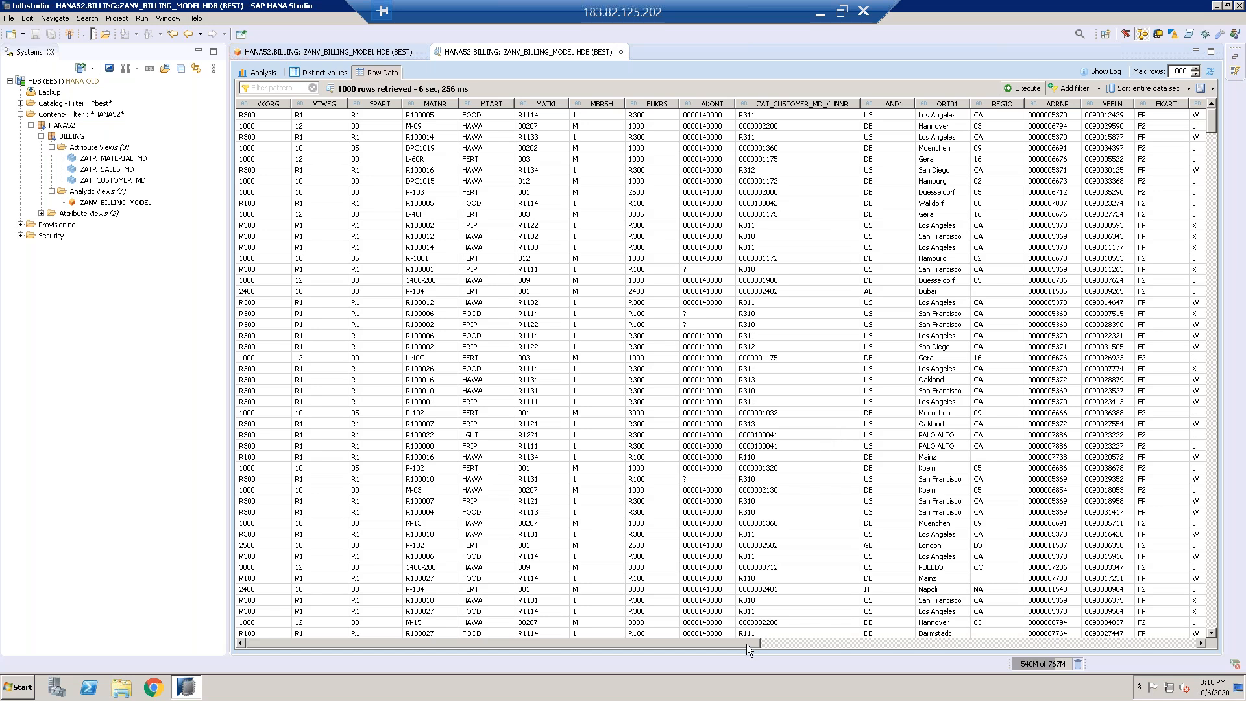
drag(750, 643, 912, 656)
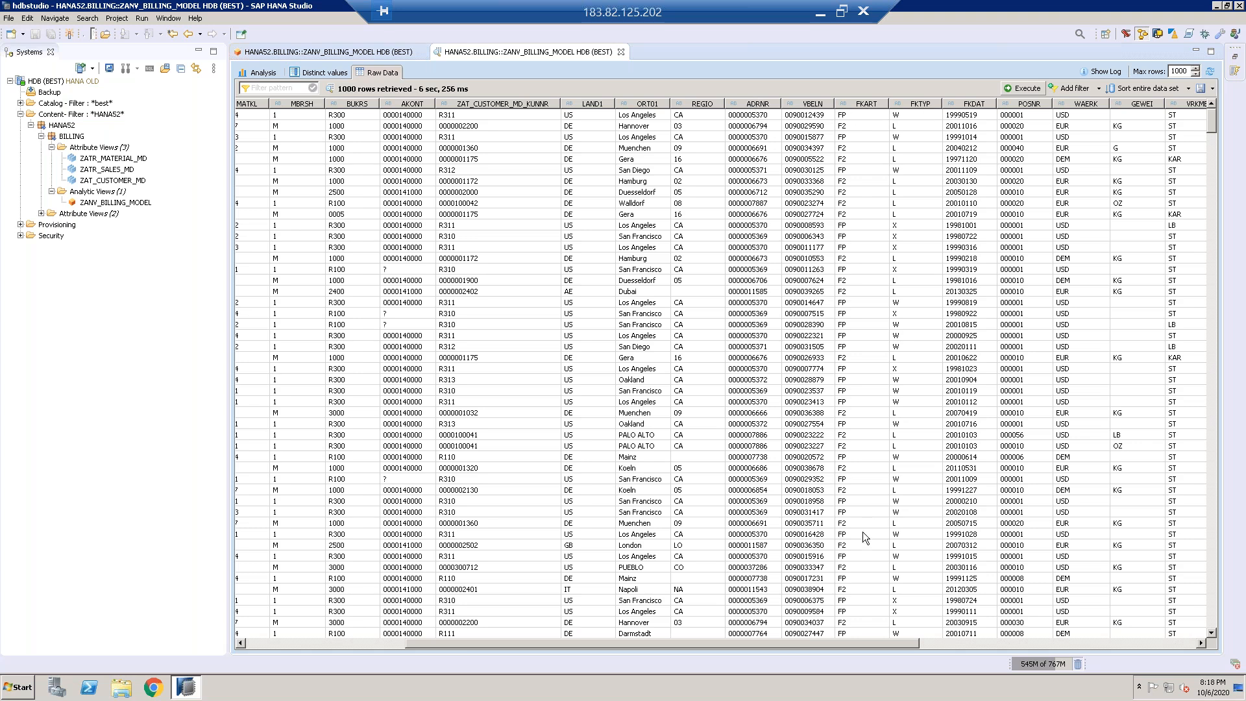
drag(872, 644, 1196, 625)
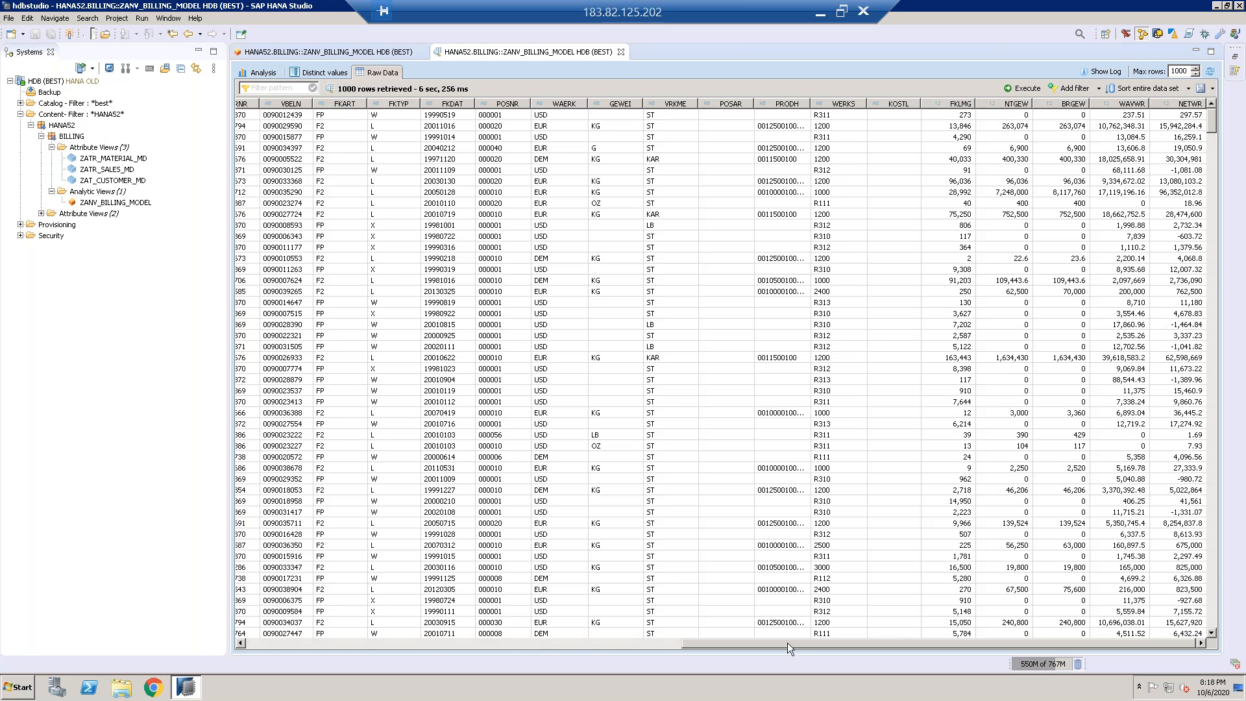
drag(788, 643, 407, 617)
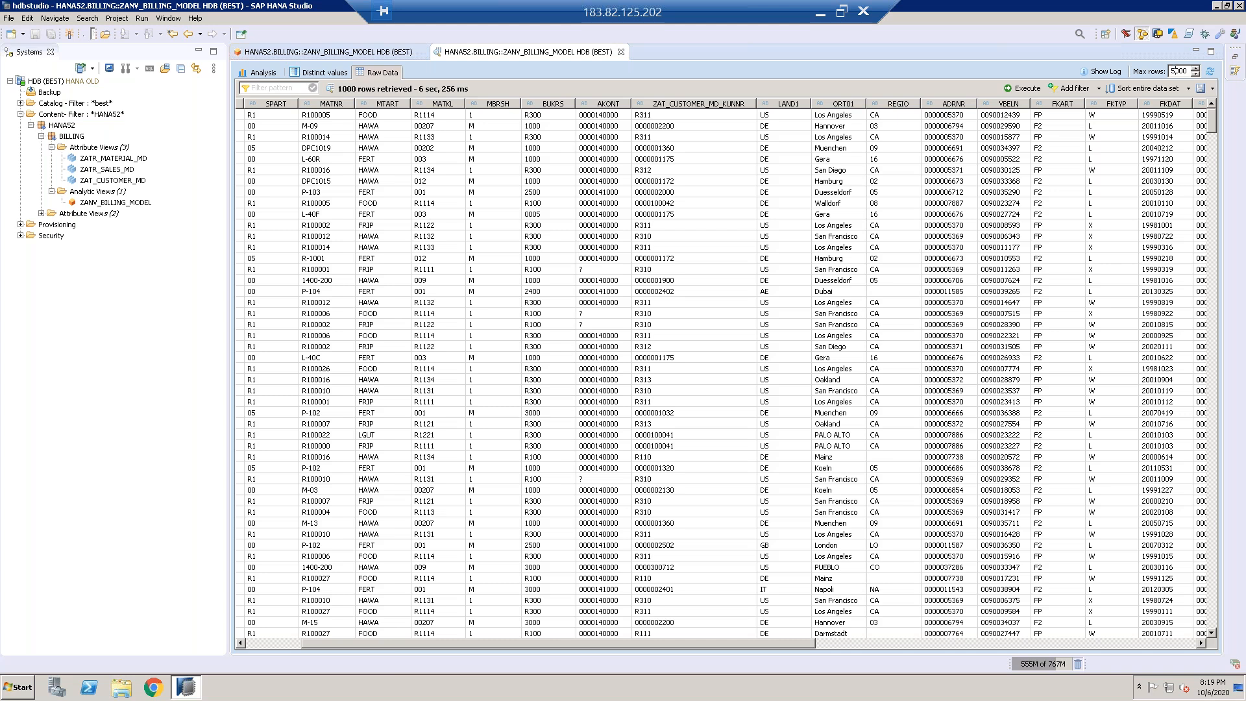
click(1212, 71)
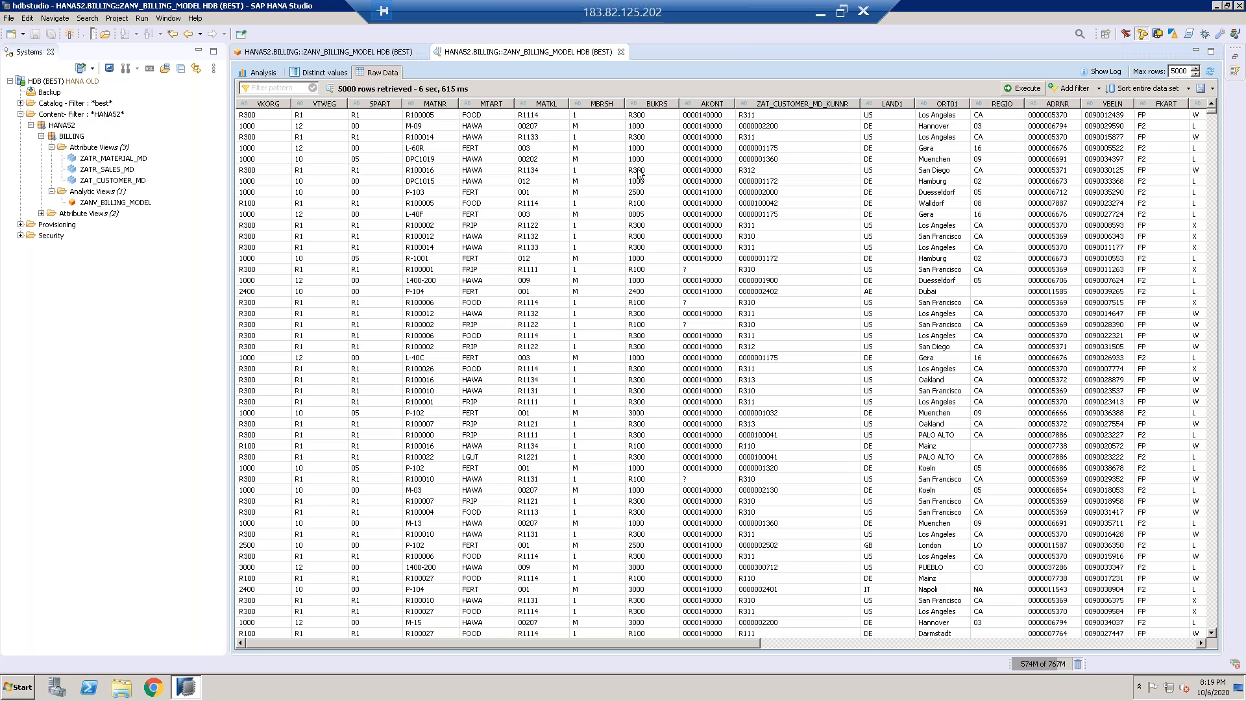
Step: Review the attributes and measures available for distinct values and compare them with the columns in the model's Semantics node
click(314, 76)
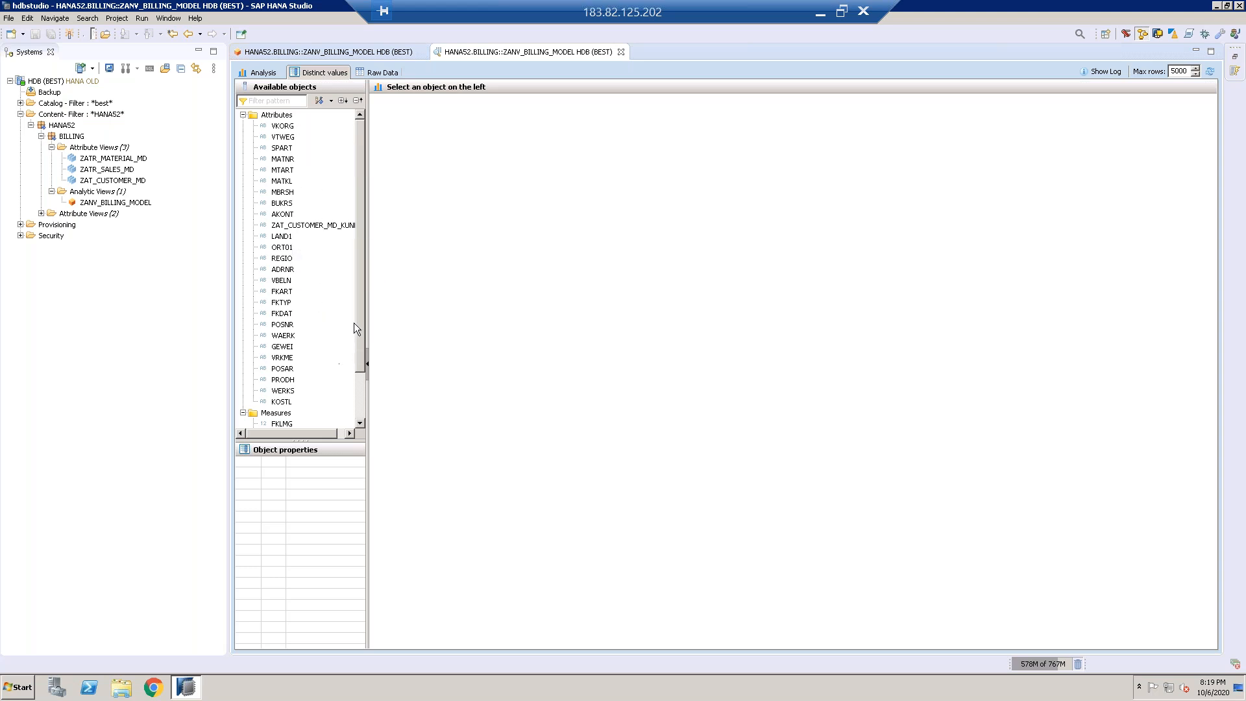
scroll(359, 315, down, 2)
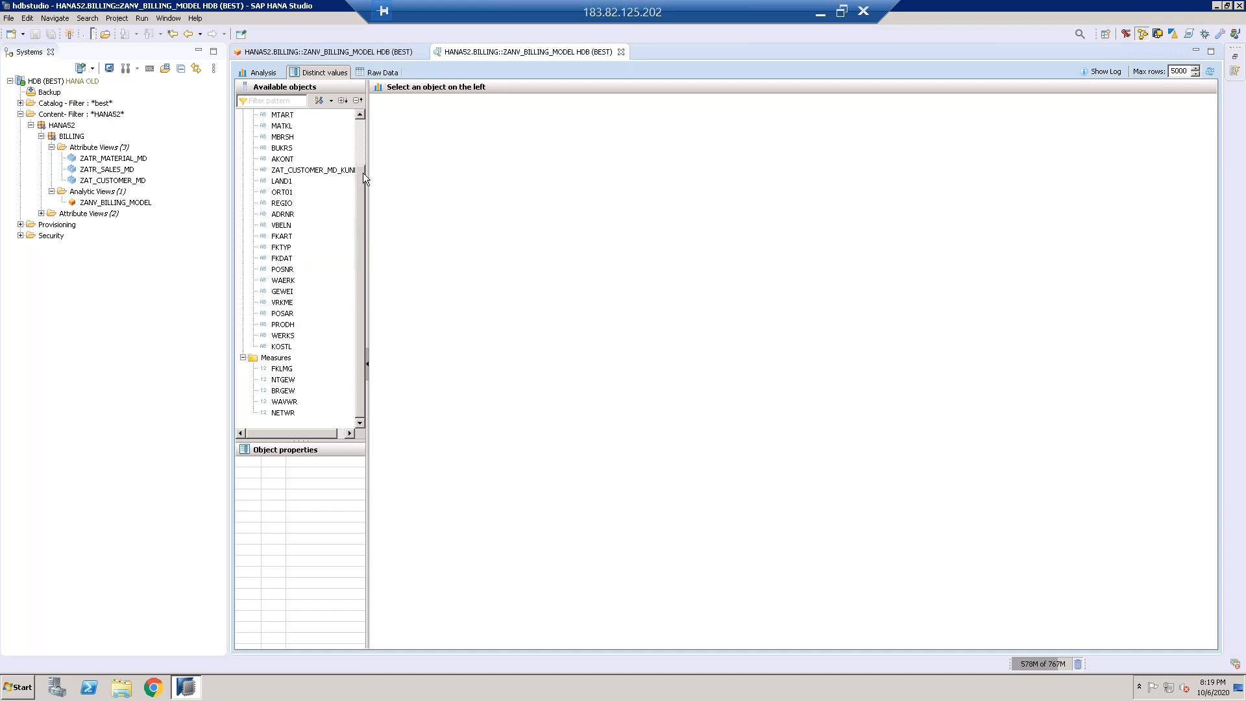
drag(364, 170, 360, 119)
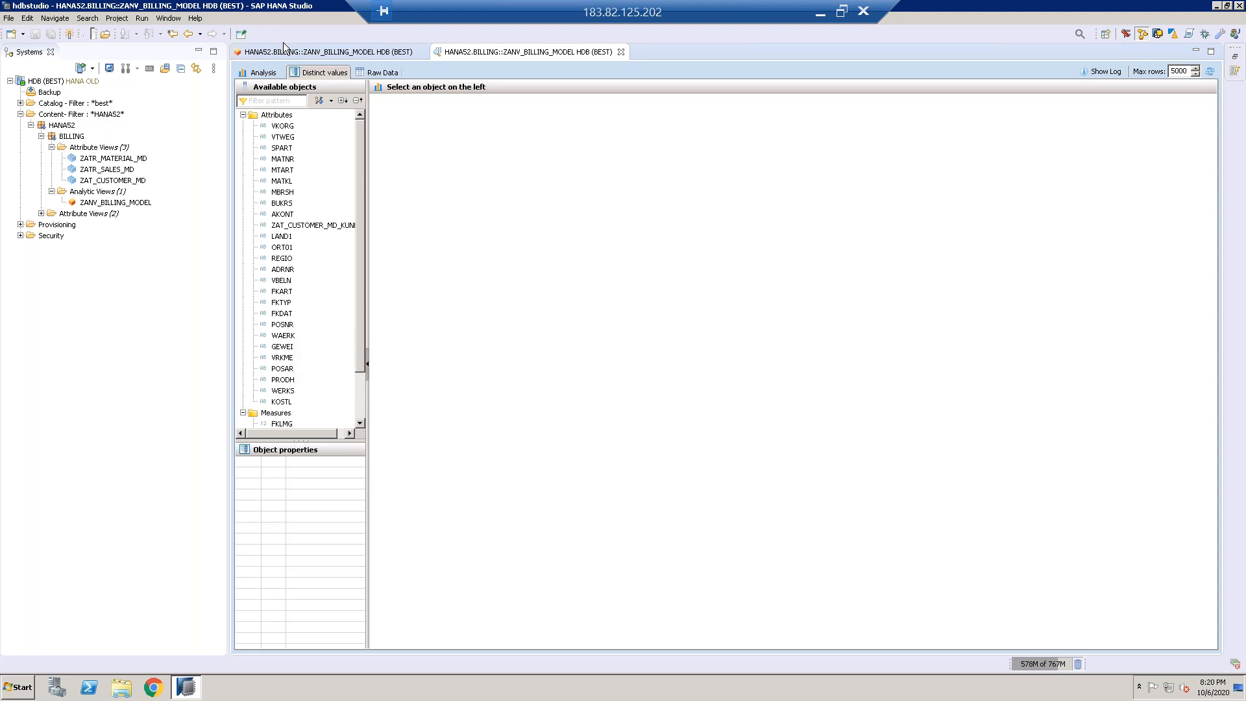
click(388, 57)
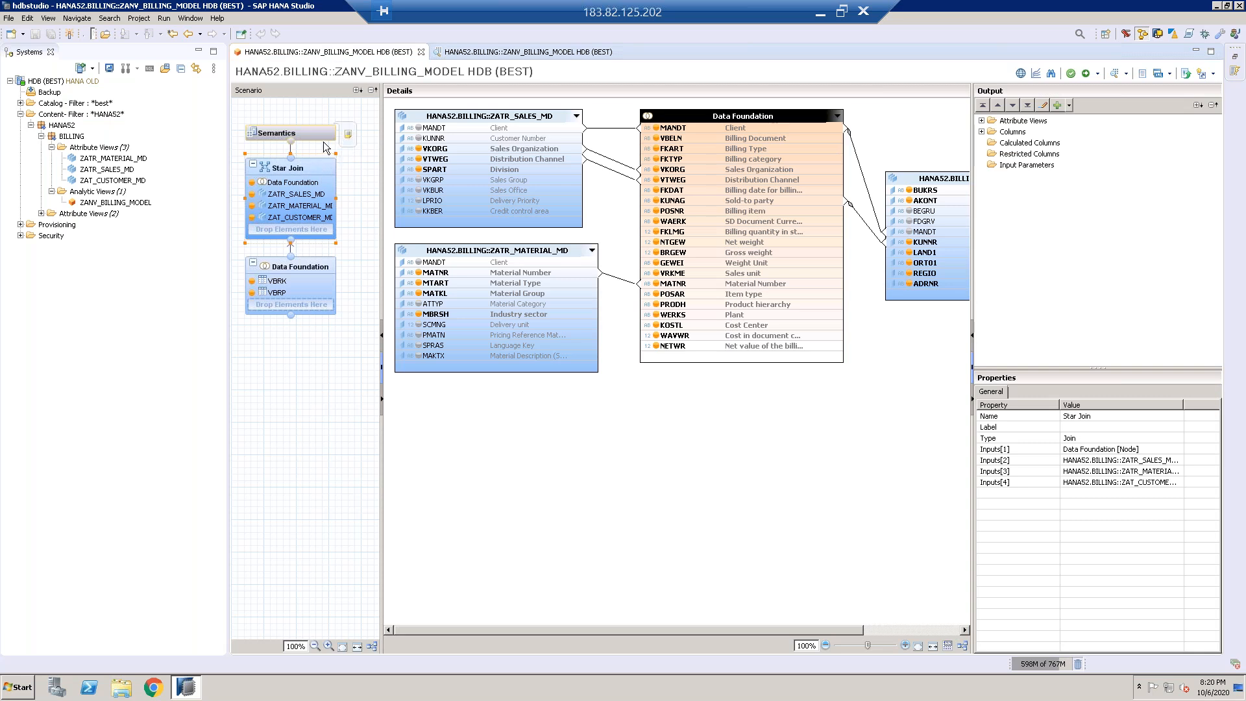
click(418, 108)
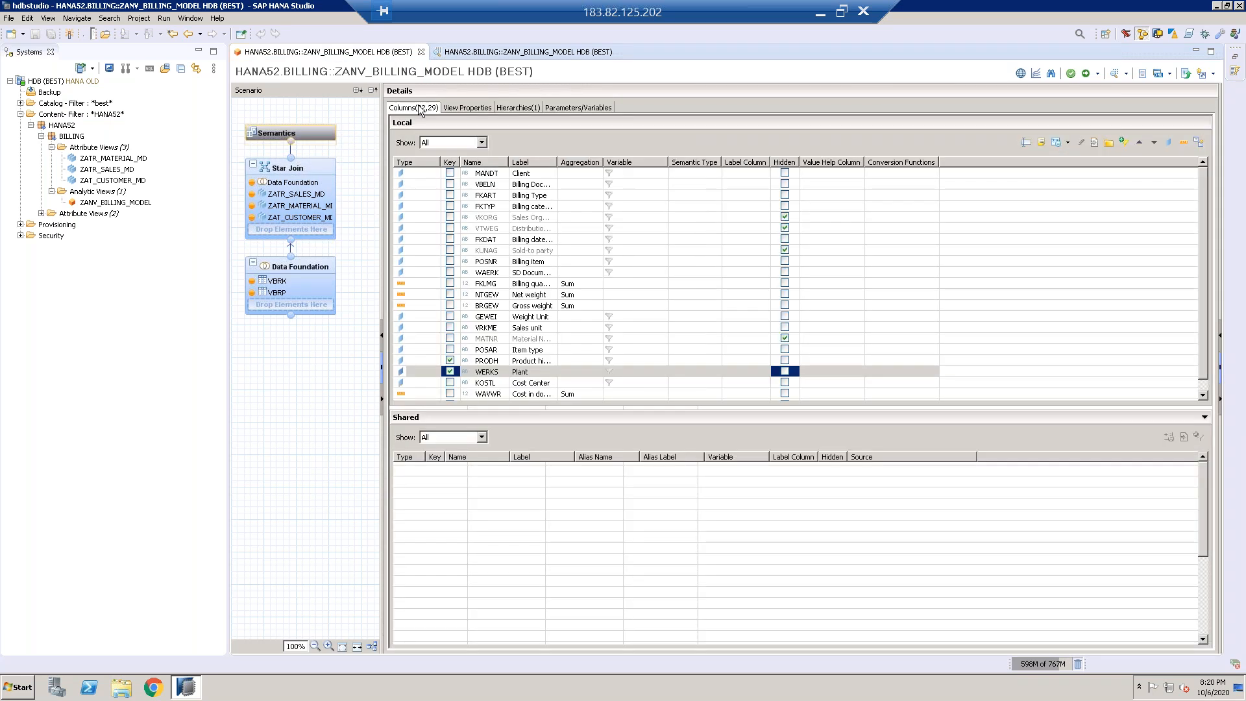
click(513, 52)
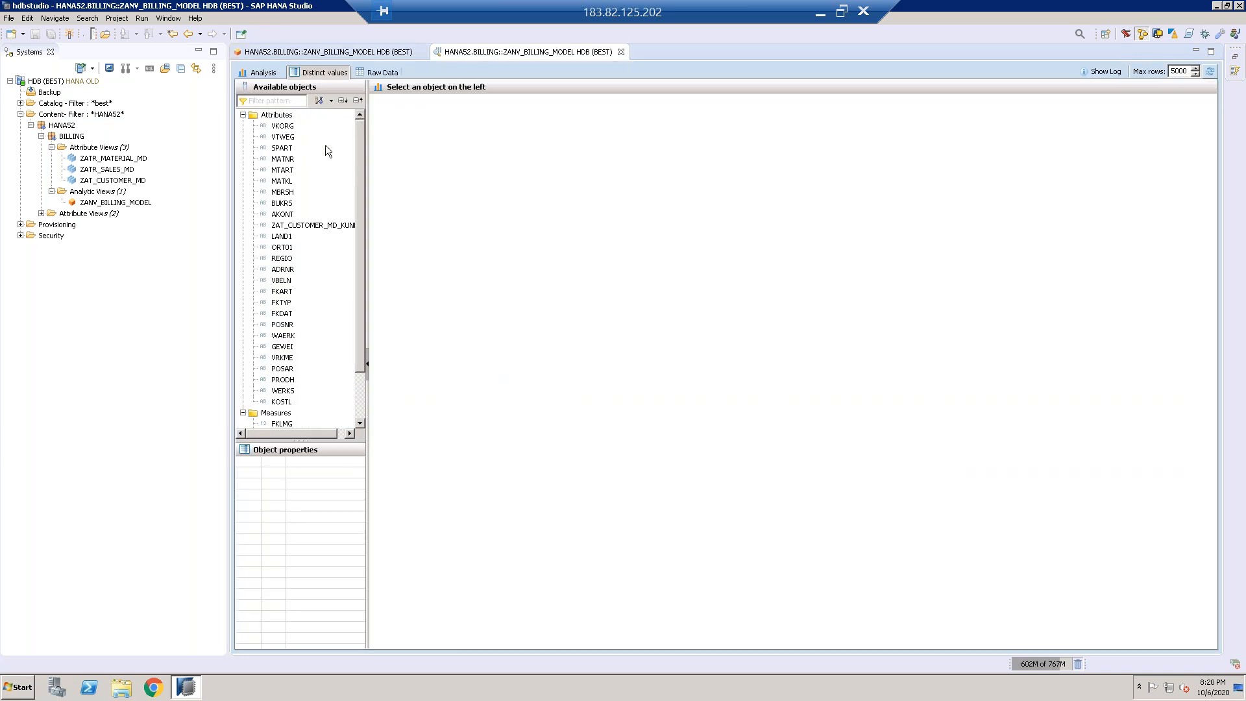
Step: Display the distinct values of LAND1 and examine the record counts for US, DE, IT, GB, NO and AE
click(285, 236)
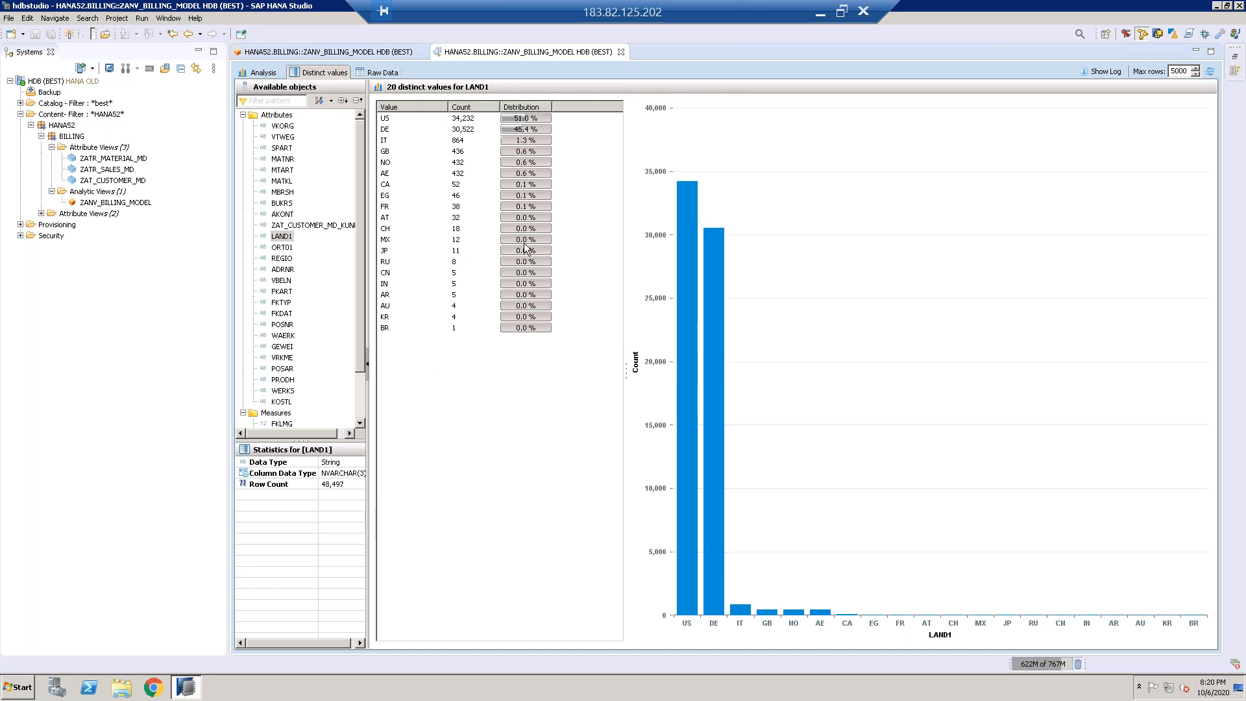
click(458, 120)
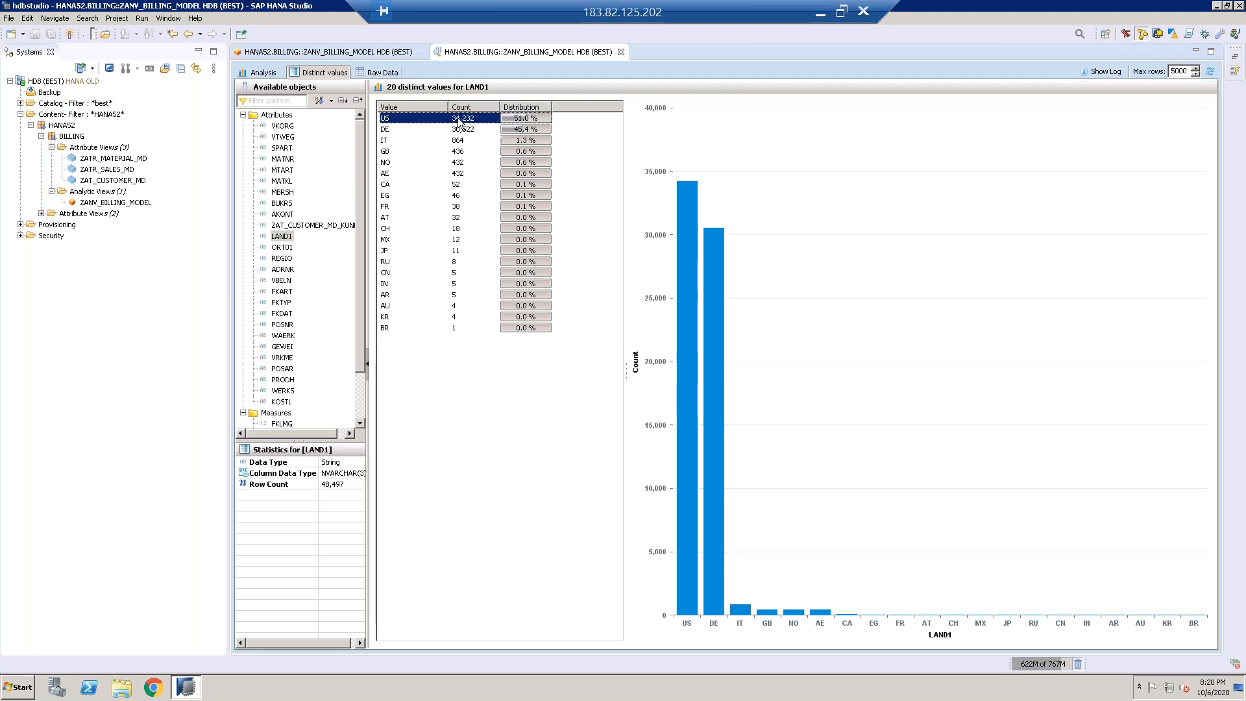
click(471, 130)
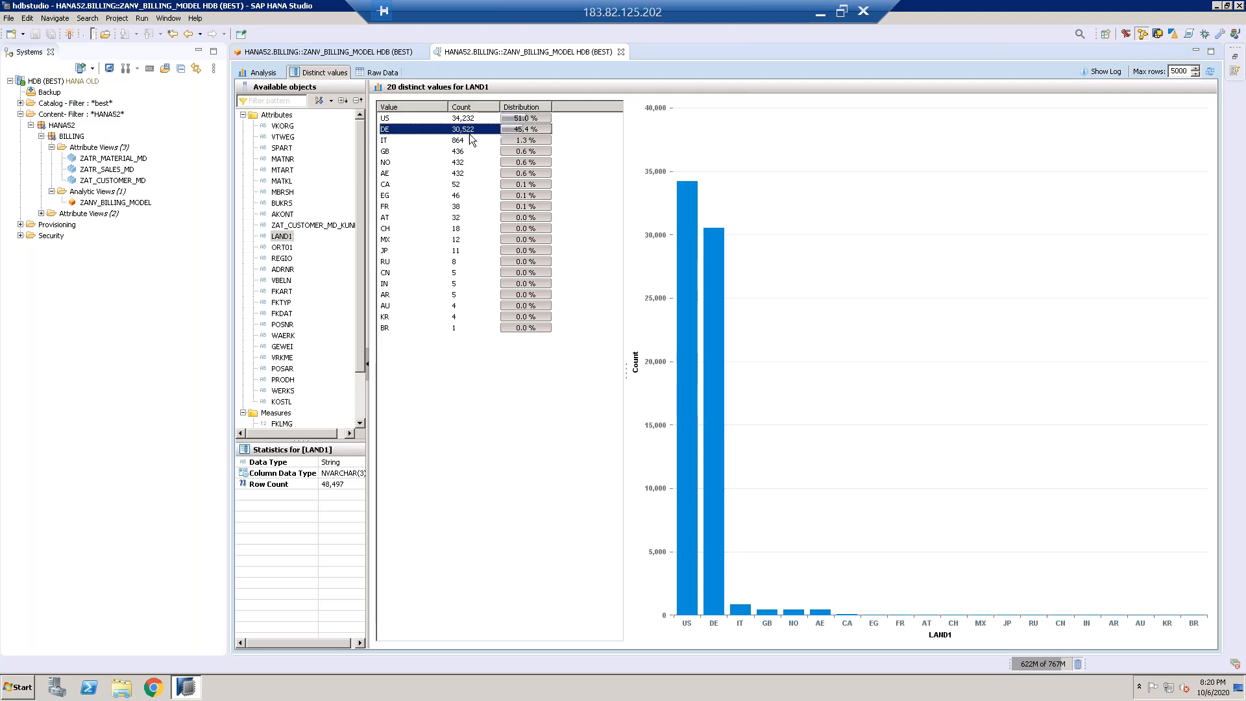
click(470, 141)
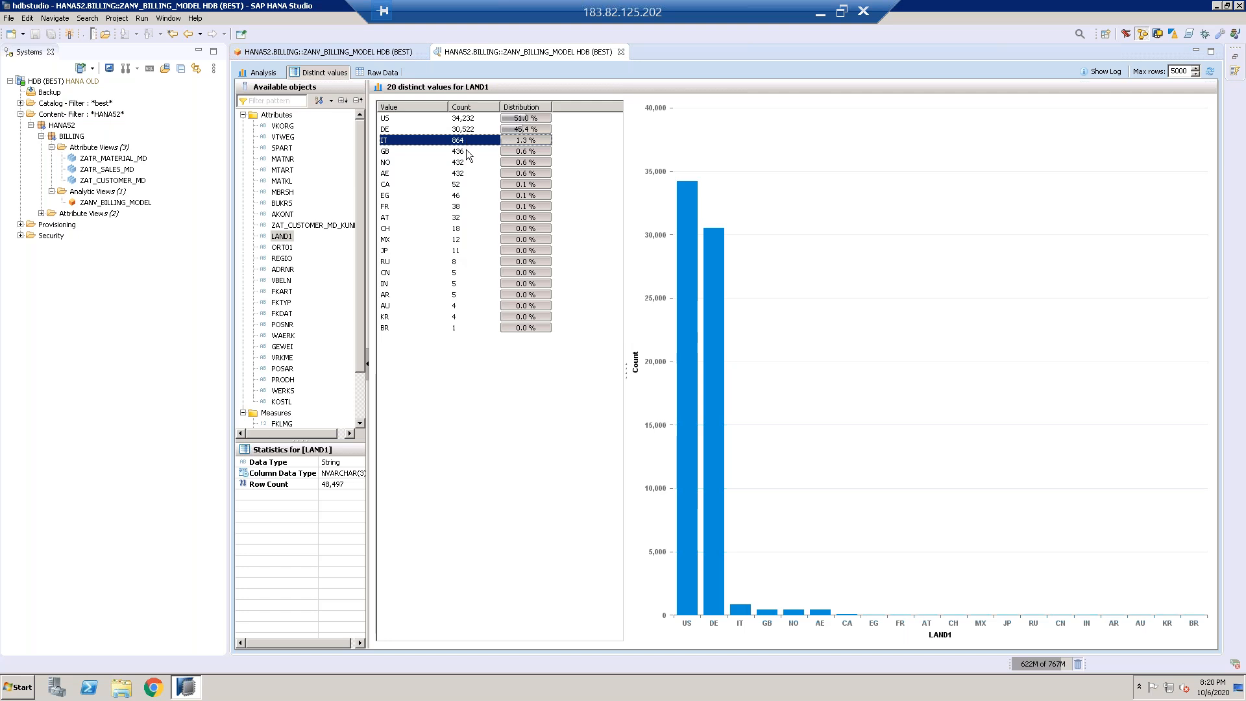
click(467, 151)
click(468, 162)
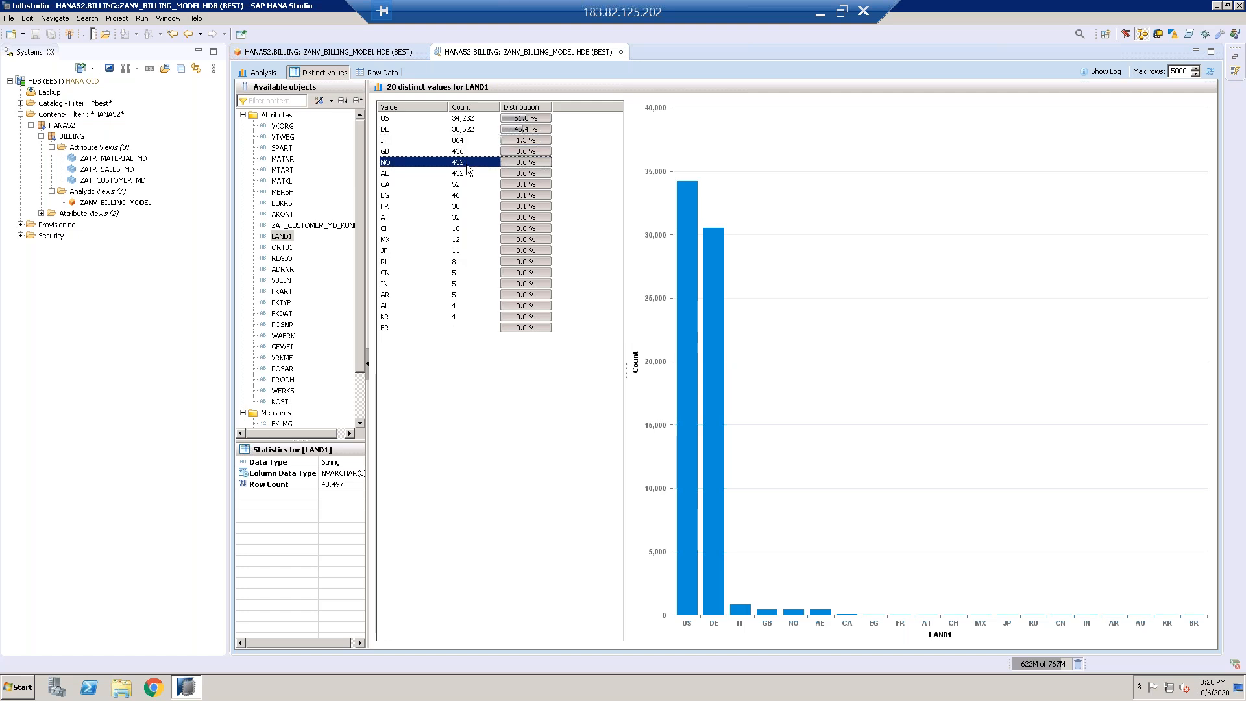
click(469, 174)
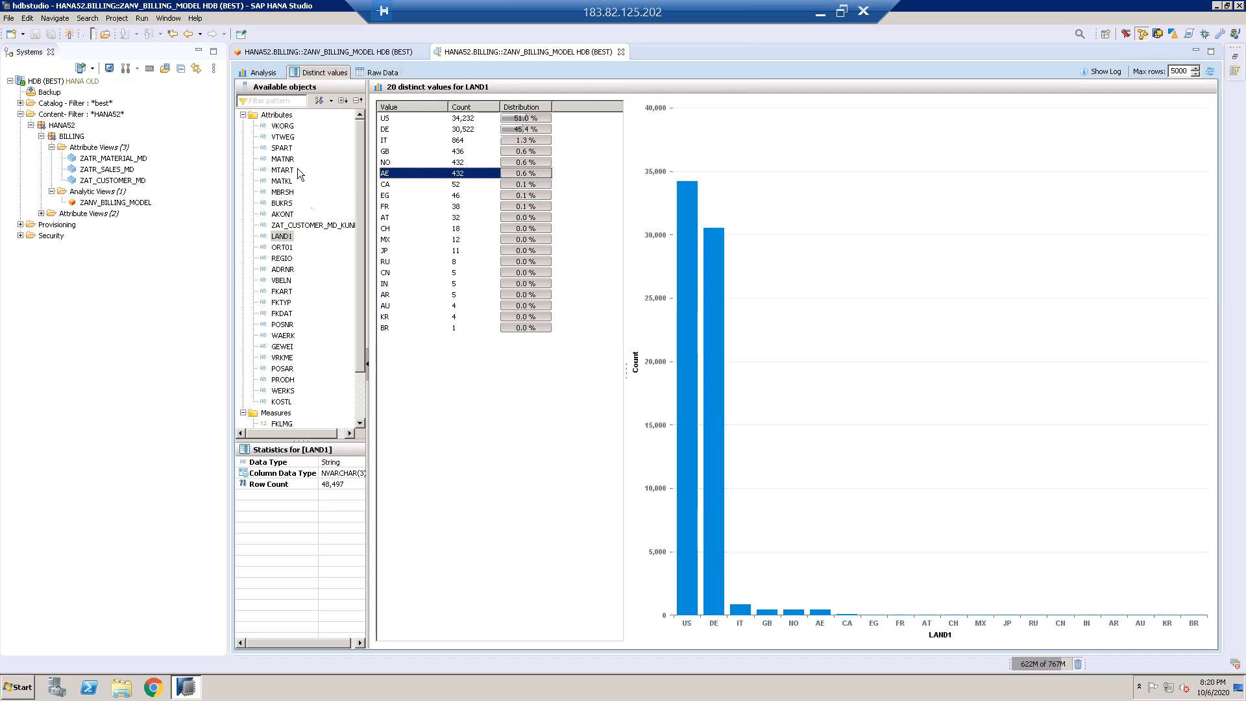
Step: Display the distinct values of VKORG and examine the record counts of sales organizations 1000, R100, 3020 and 2400
click(285, 127)
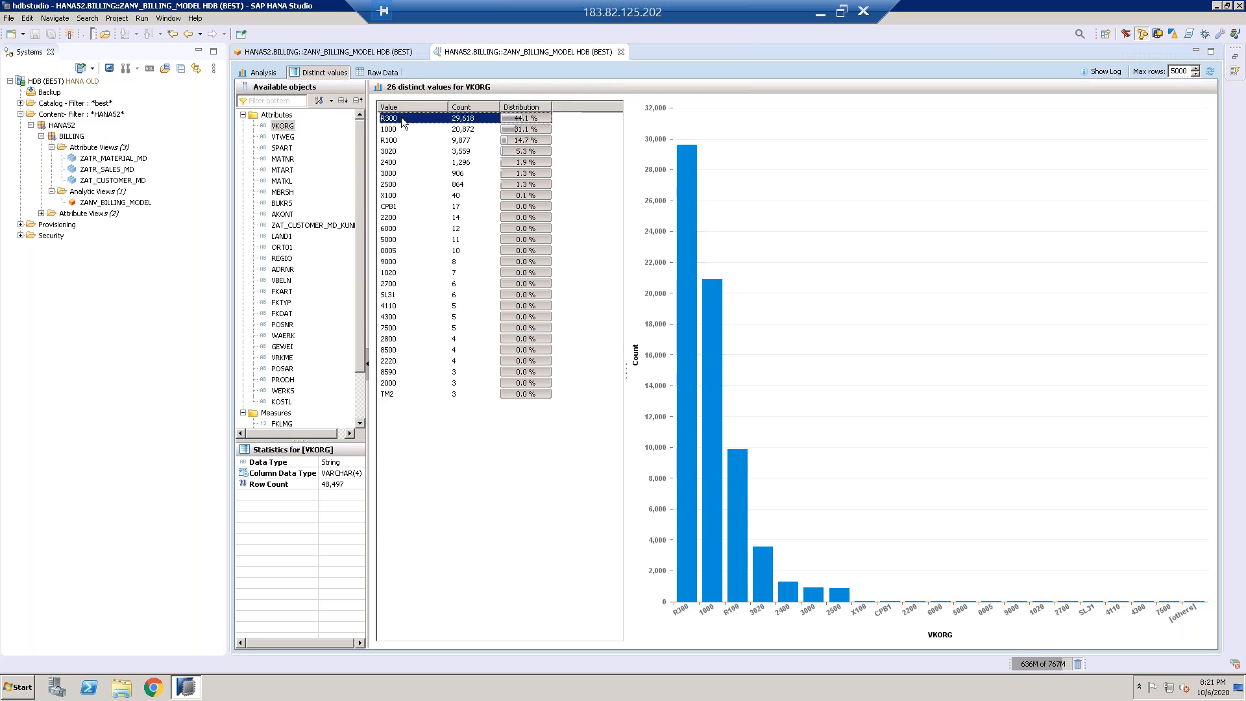
click(457, 129)
click(460, 140)
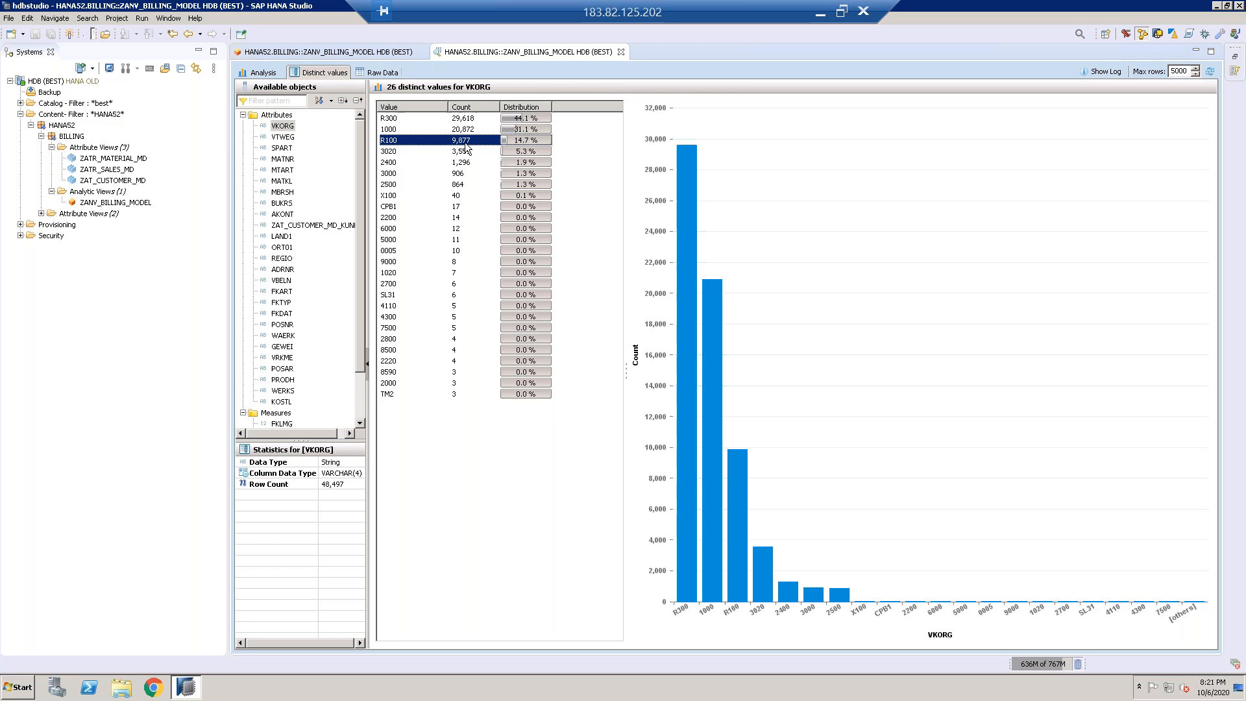
click(470, 154)
click(469, 162)
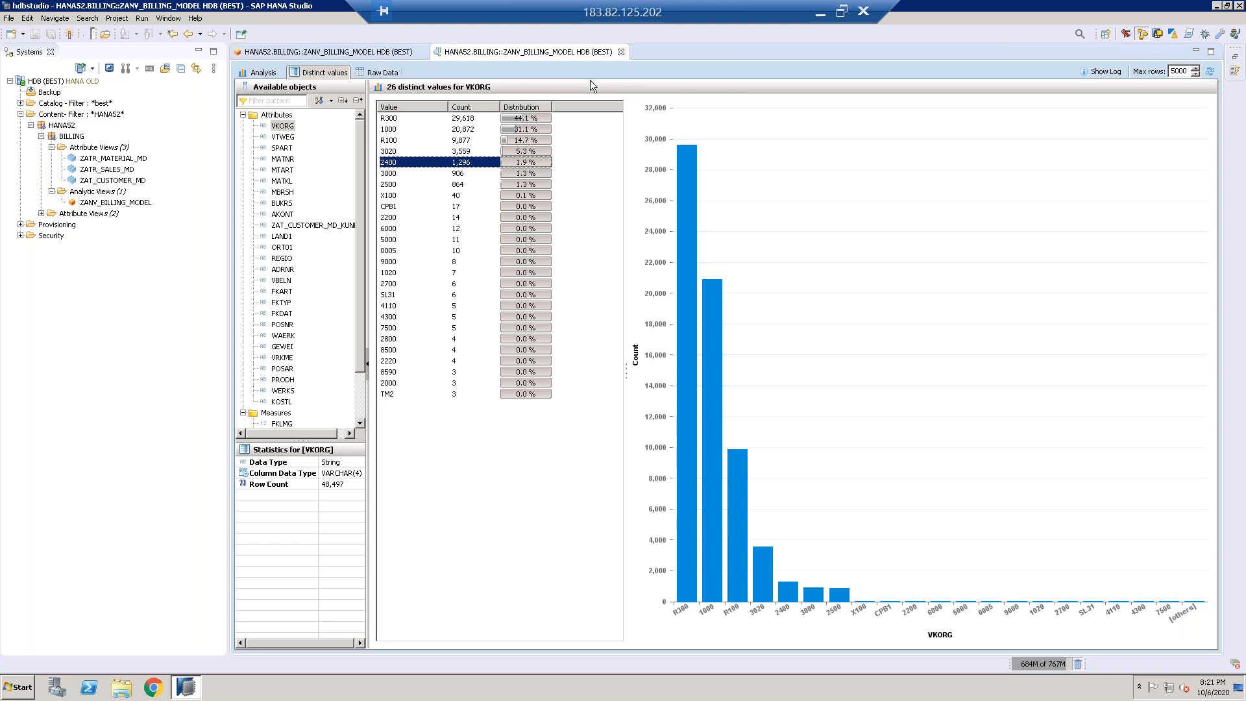
Step: Close the data preview, check the parameters and variables defined in the billing model, and close its editor
click(624, 52)
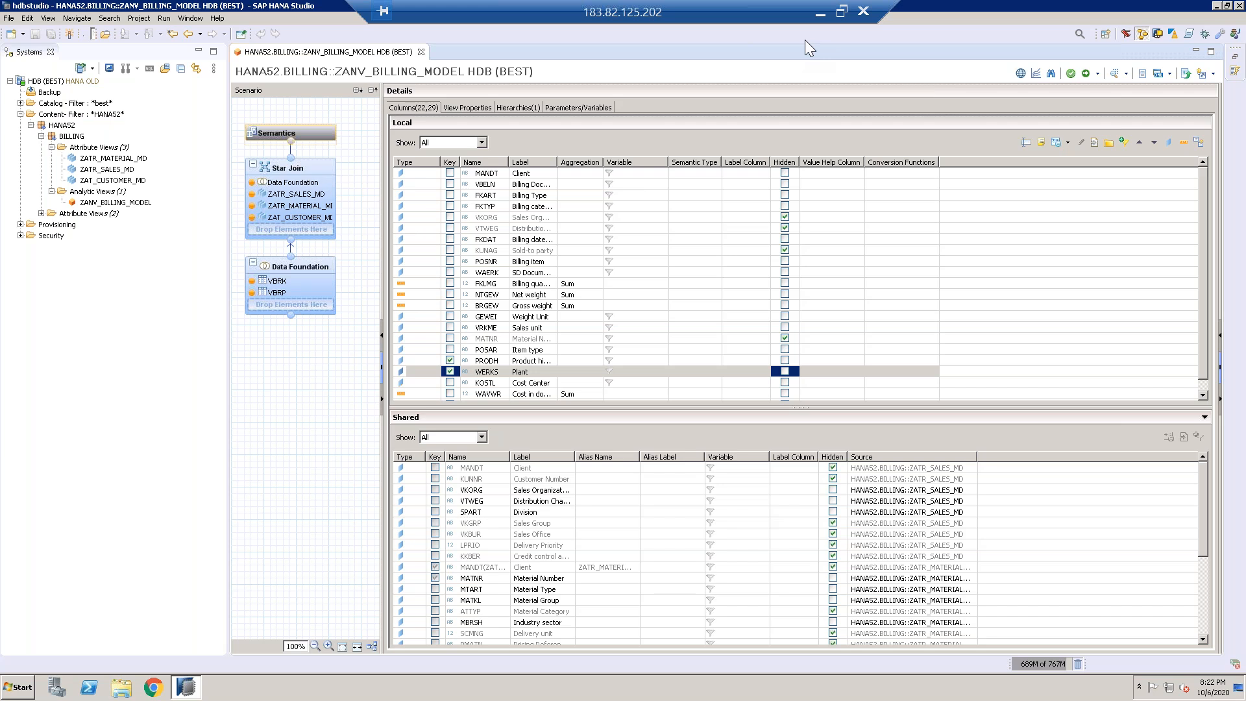
click(574, 109)
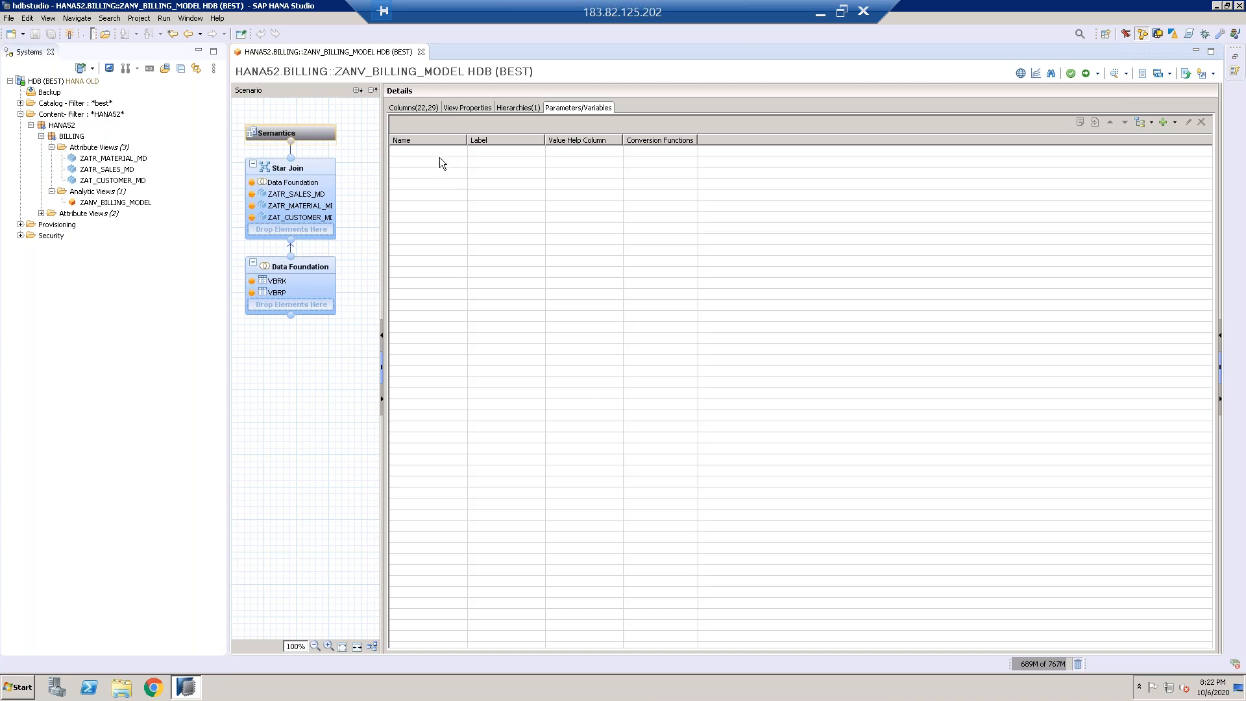
click(421, 52)
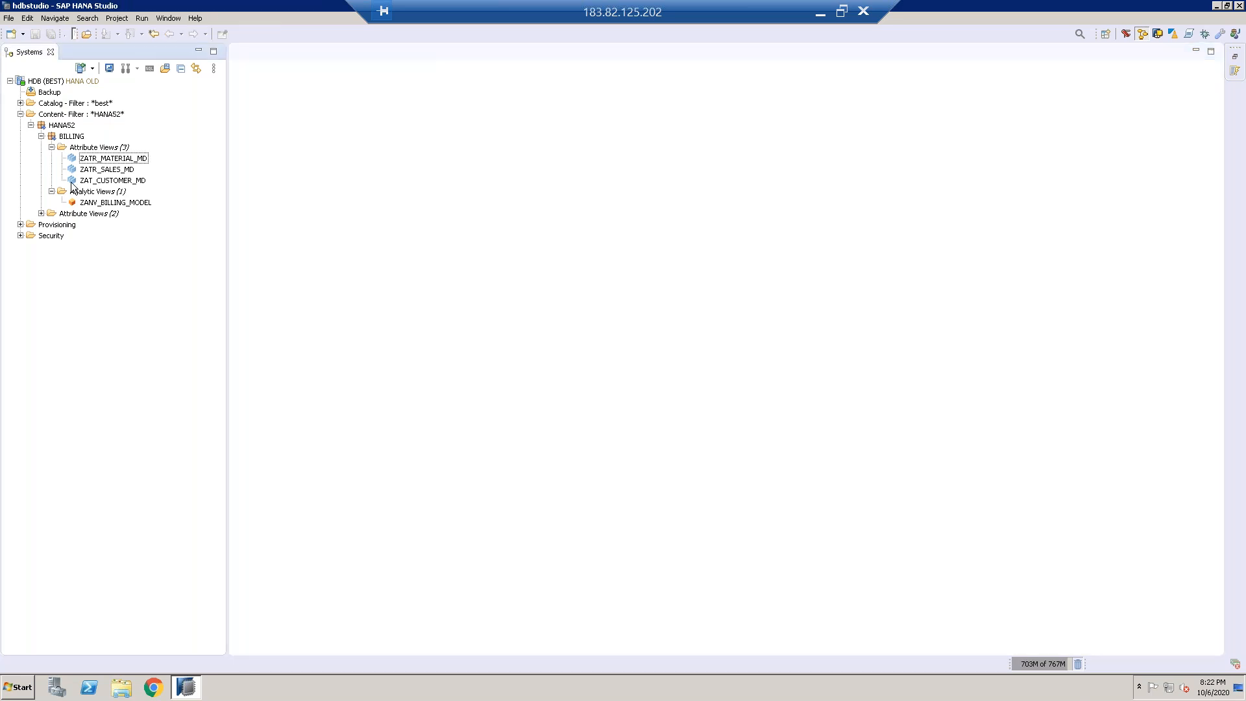